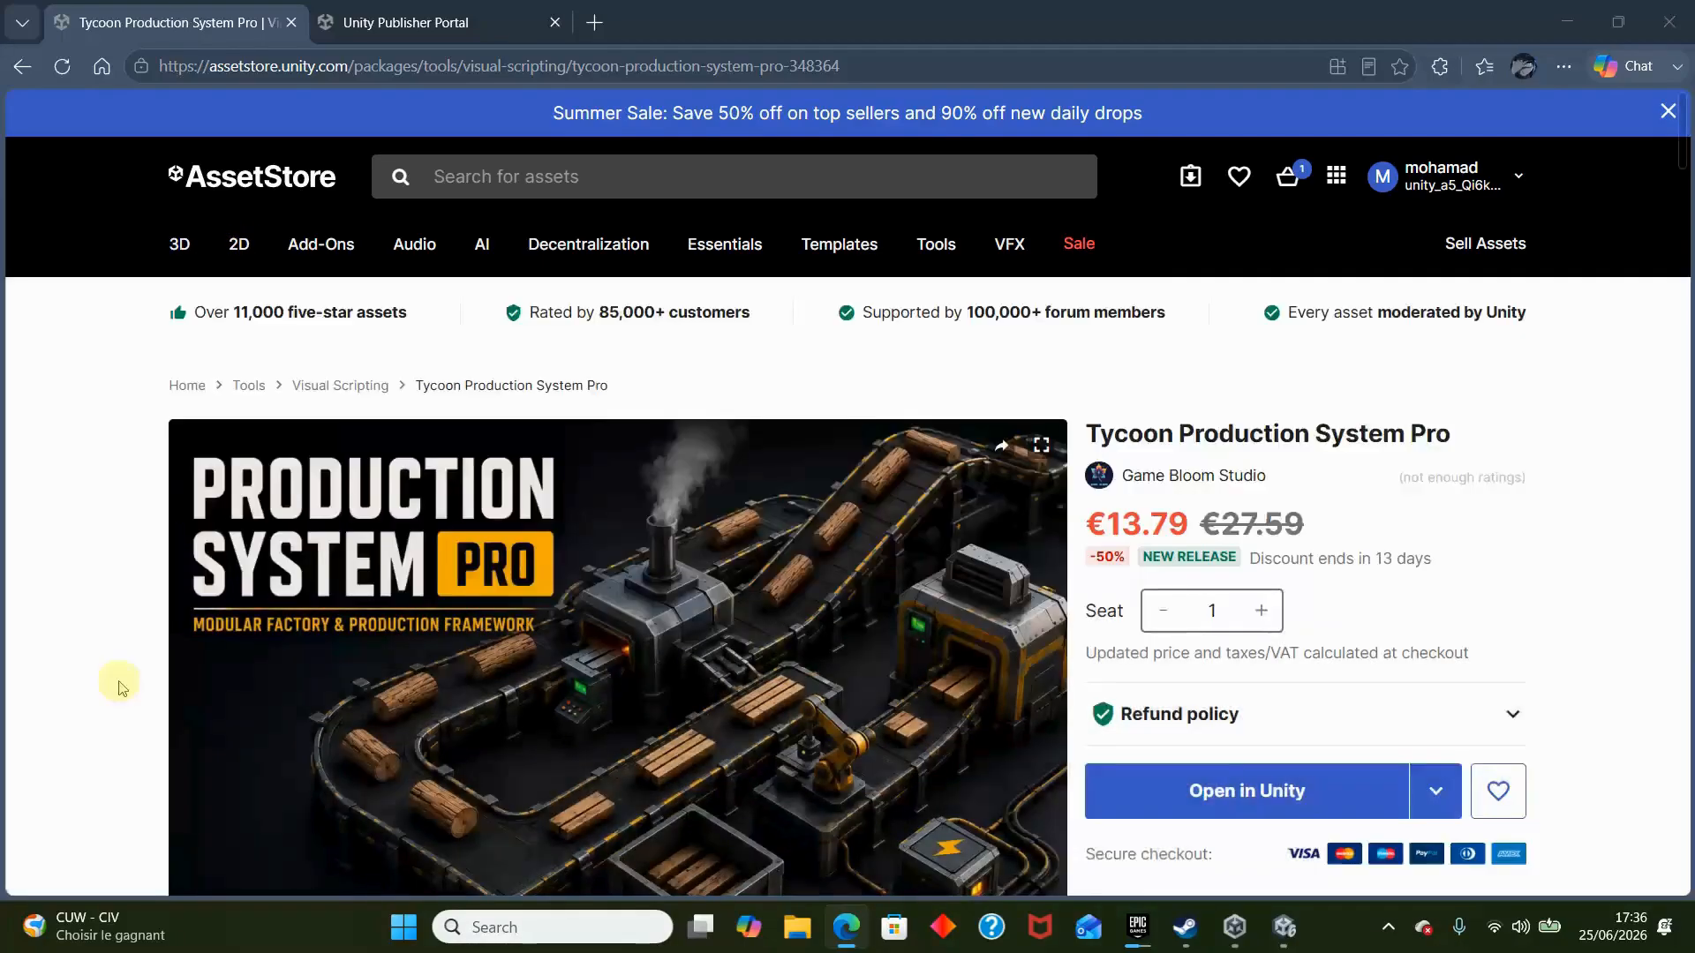
- Open the package's online documentation and view its Welcome and Installation & Setup pages
{"action": "scroll", "coordinate": [123, 680], "scroll_direction": "down", "scroll_amount": 10}
{"action": "left_click", "coordinate": [276, 807]}
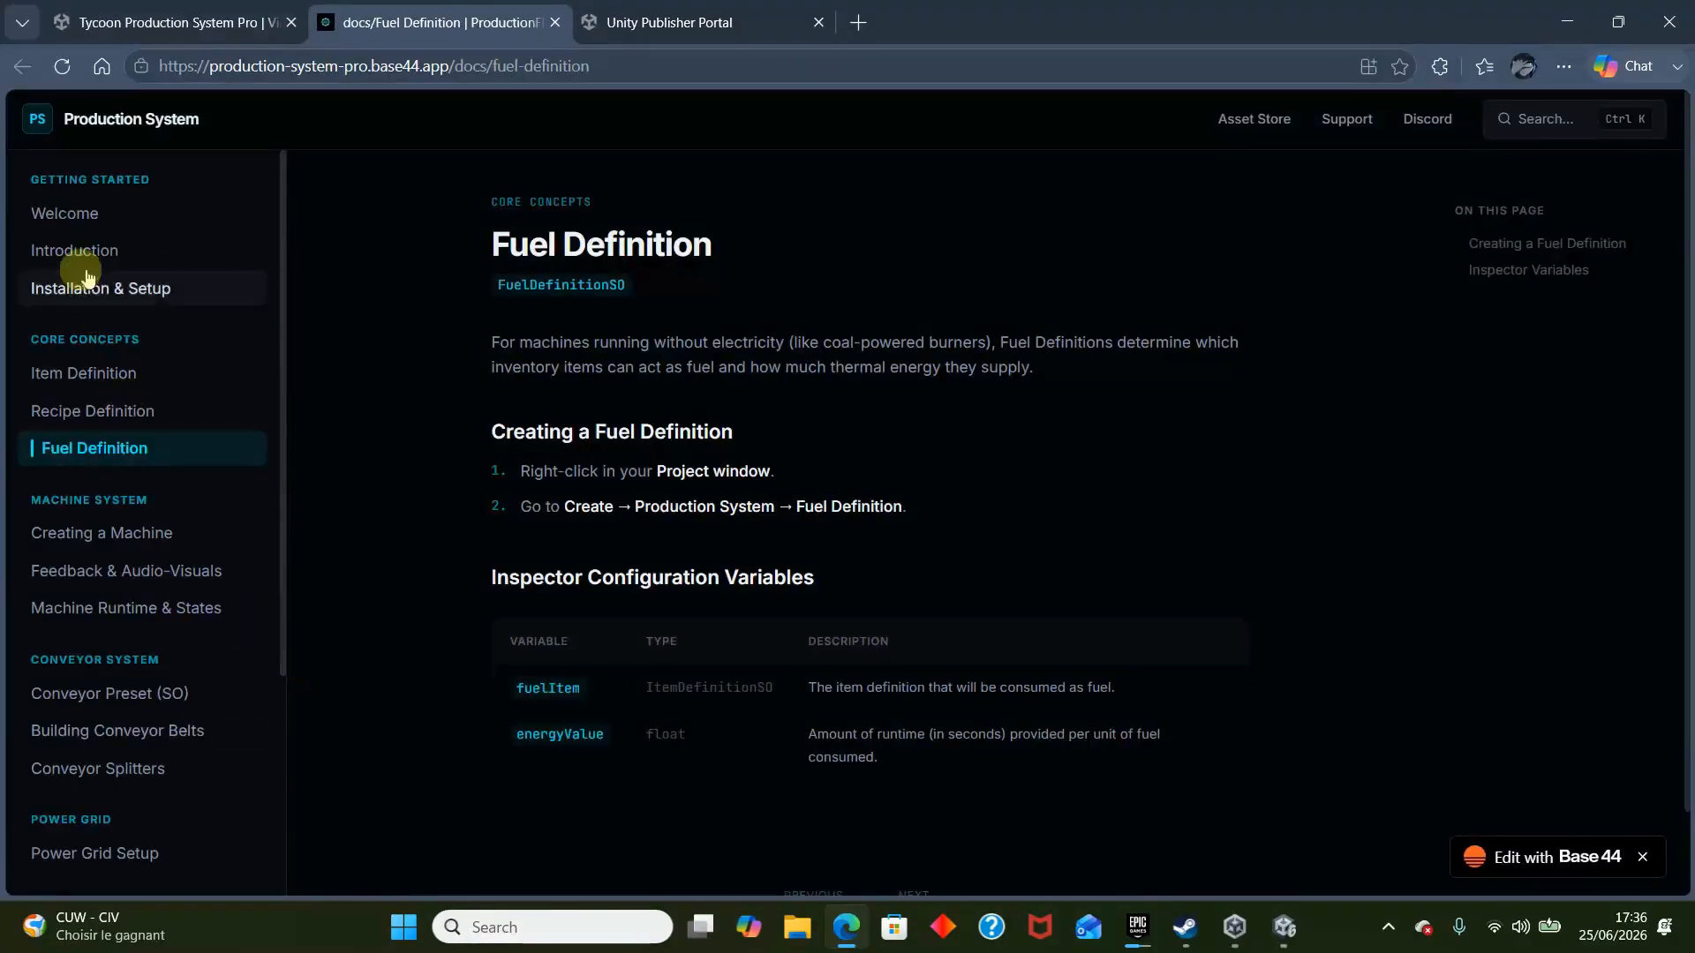
{"action": "left_click", "coordinate": [67, 210]}
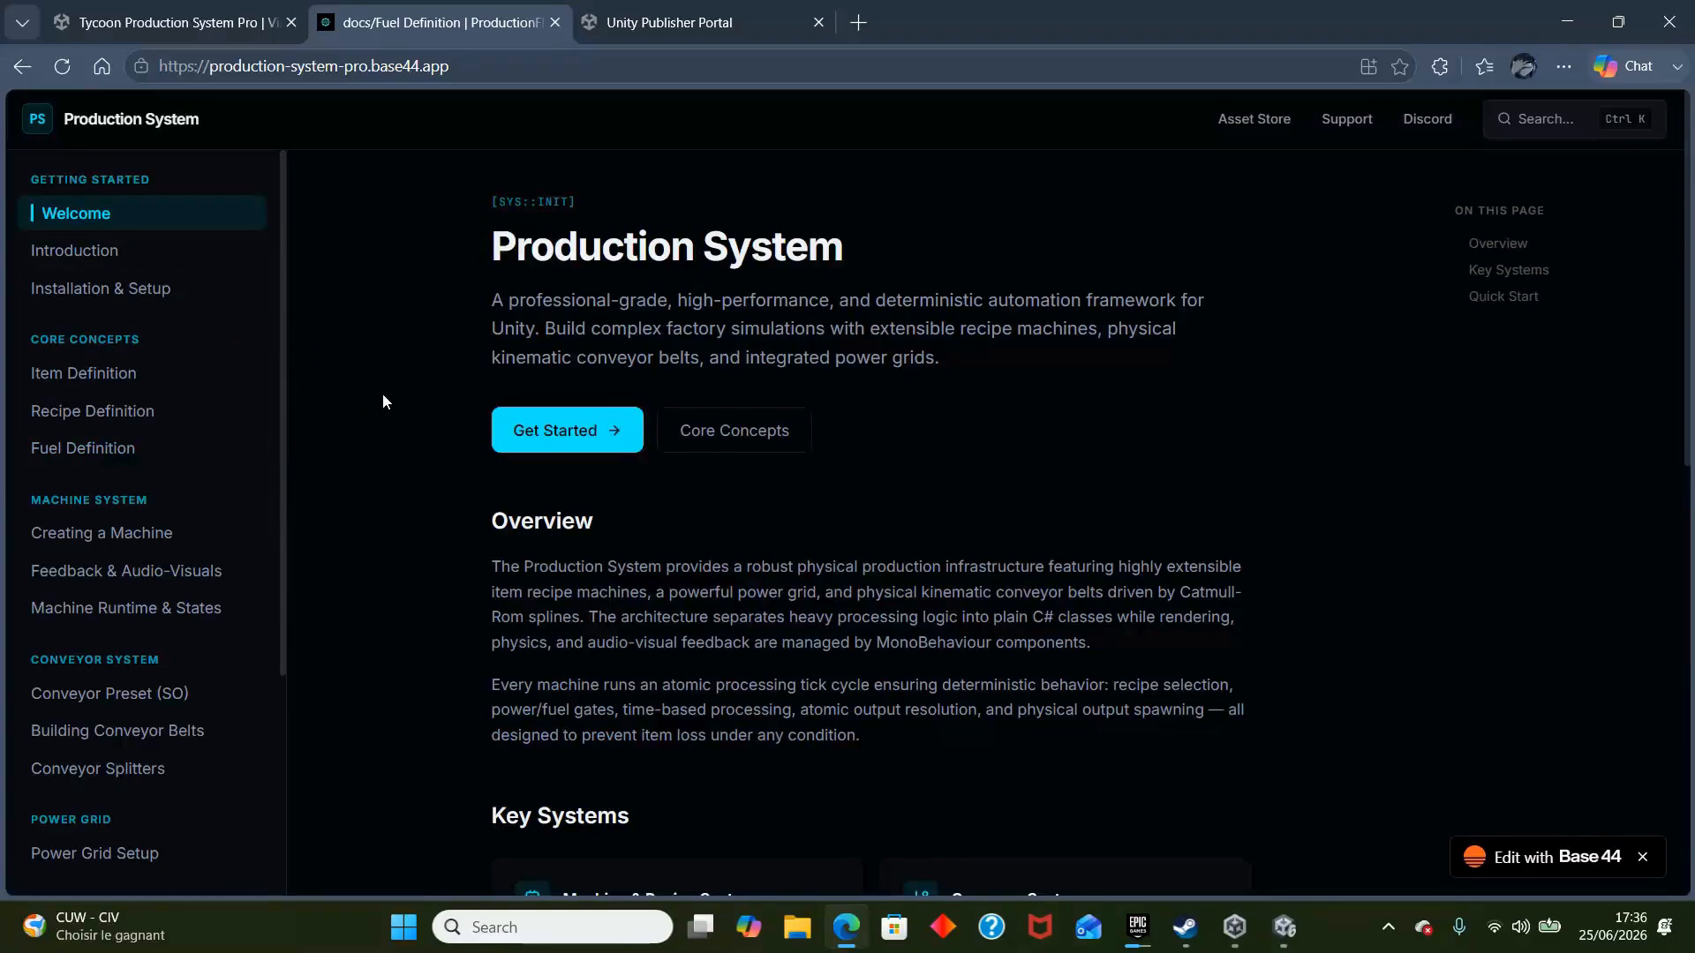
{"action": "left_click", "coordinate": [150, 287]}
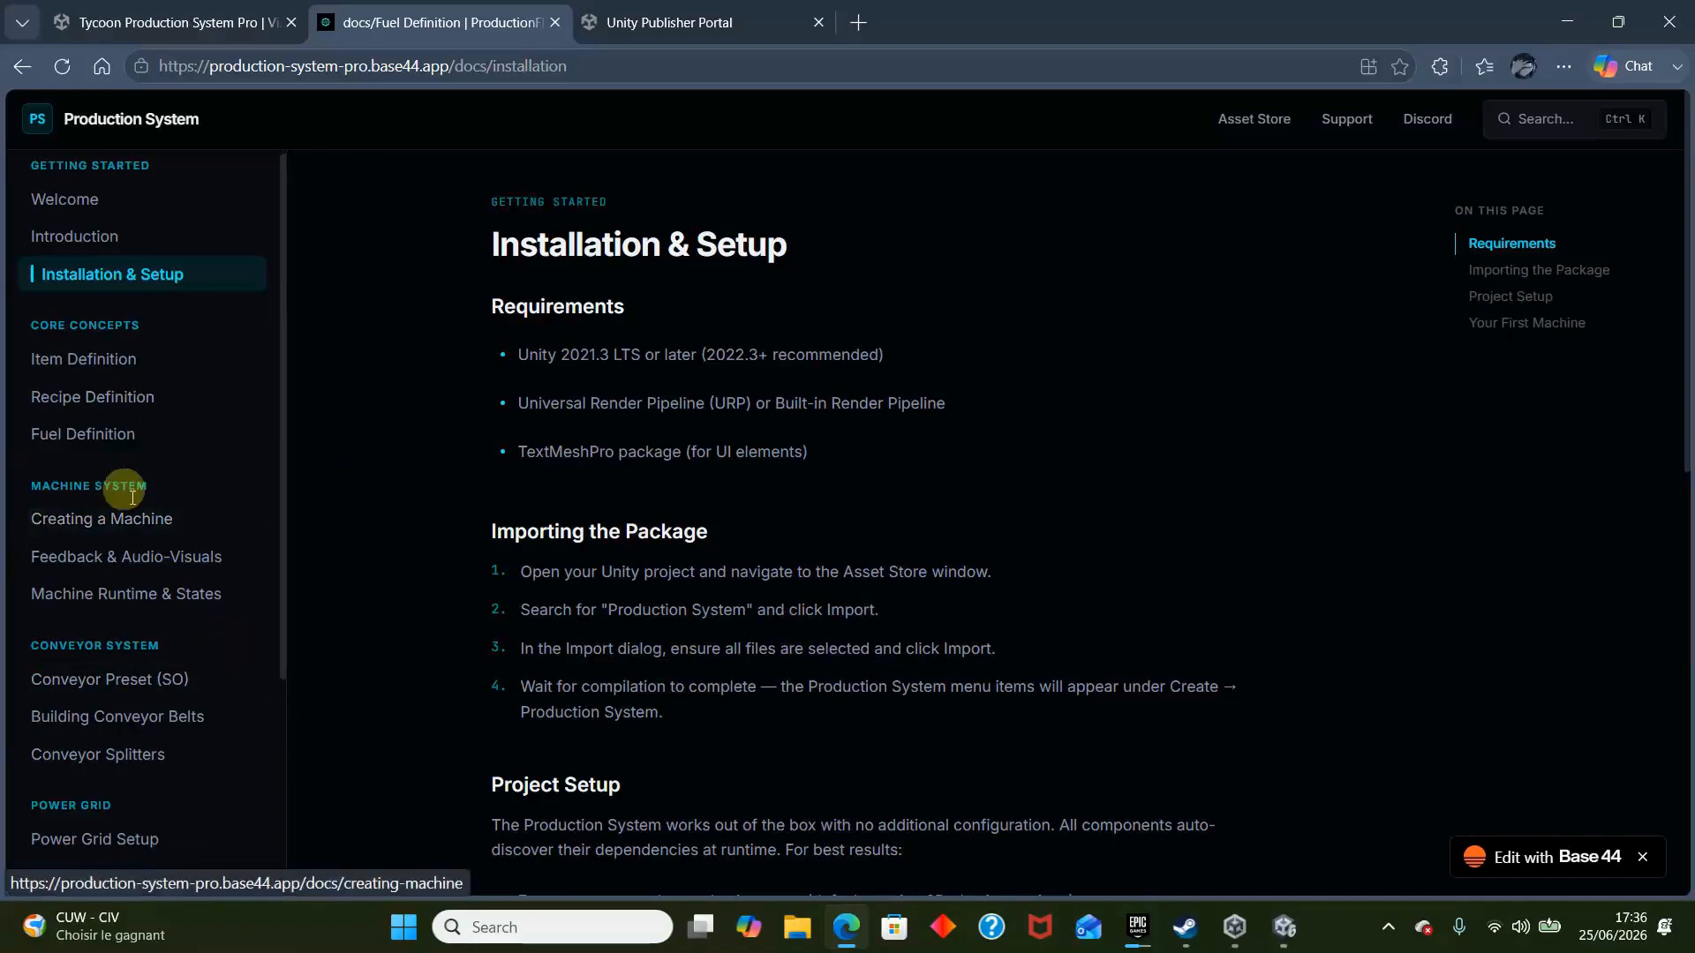
{"action": "scroll", "coordinate": [176, 459], "scroll_direction": "down", "scroll_amount": 2}
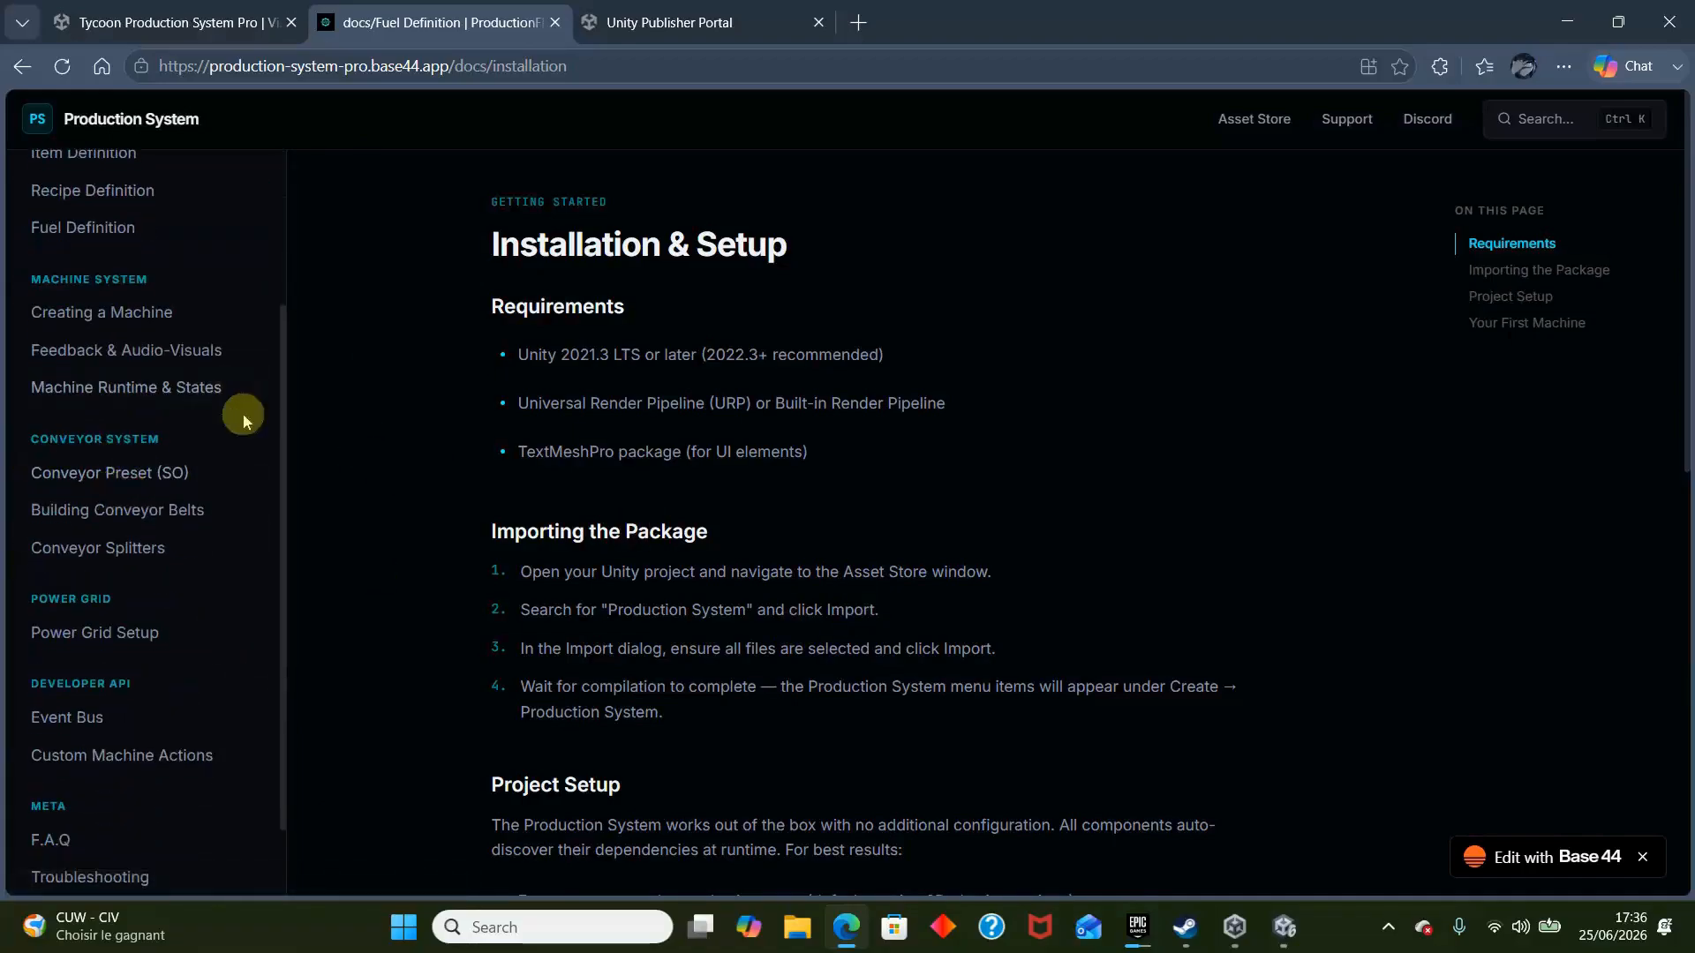
- Examine the variable tables on the Conveyor Preset (SO) and Building Conveyor Belts documentation pages
{"action": "left_click", "coordinate": [134, 490]}
{"action": "scroll", "coordinate": [371, 556], "scroll_direction": "down", "scroll_amount": 5}
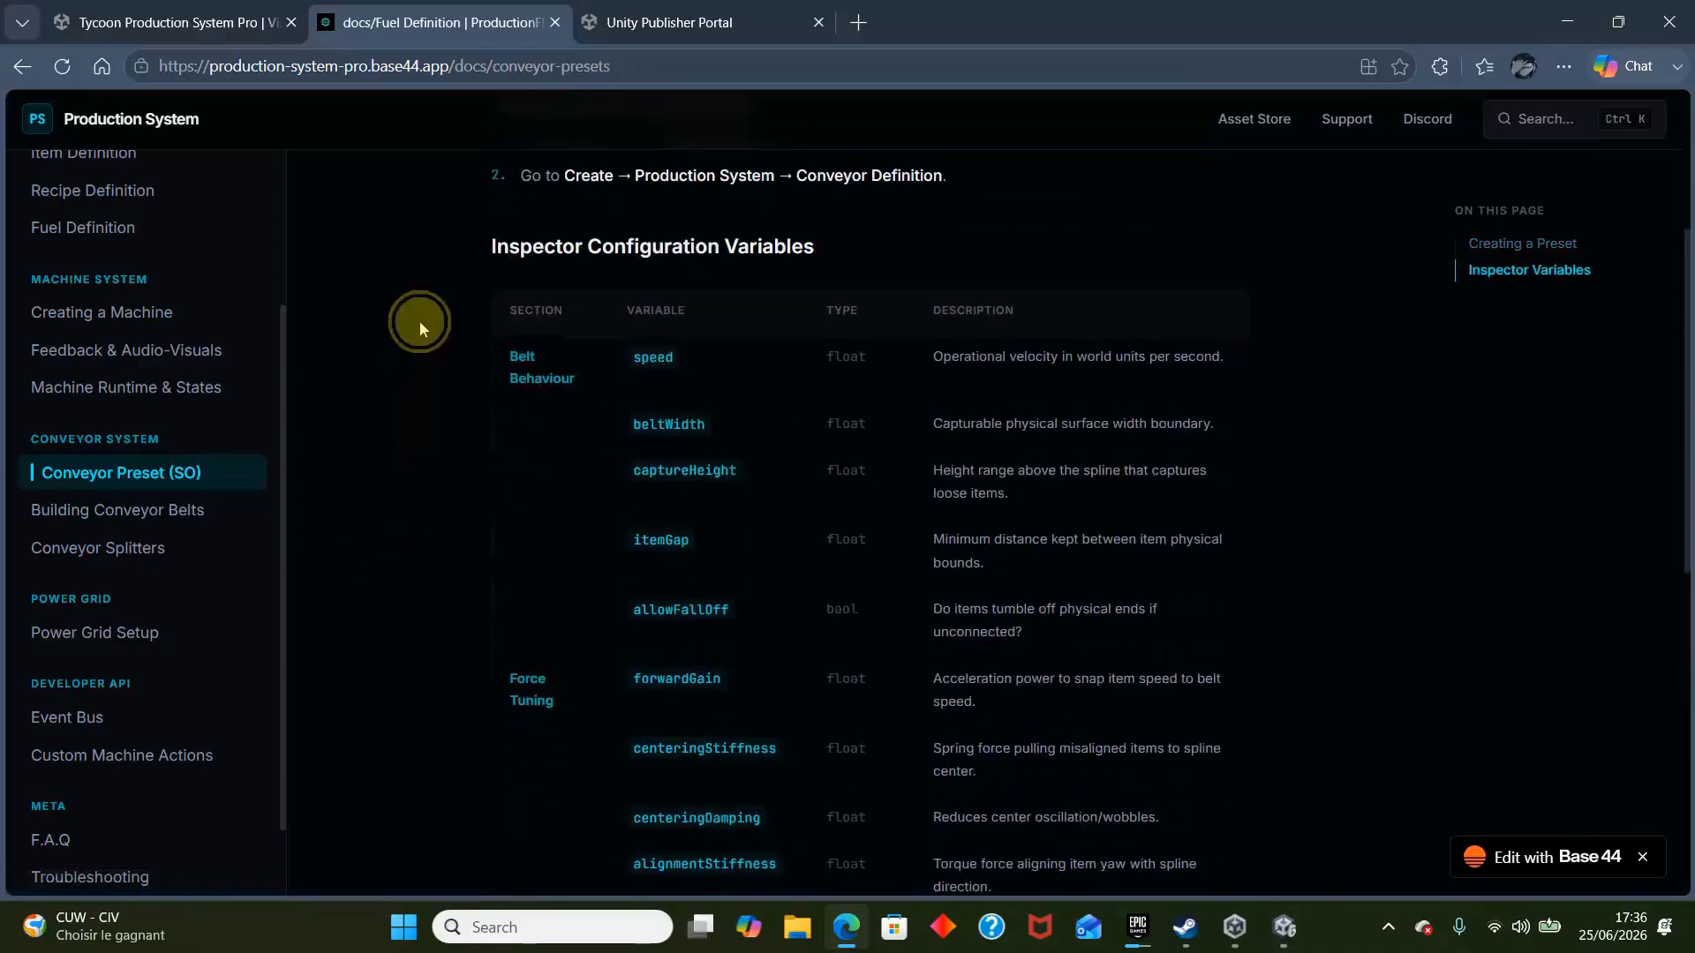
{"action": "left_click_drag", "start_coordinate": [420, 320], "coordinate": [1087, 593]}
{"action": "left_click", "coordinate": [729, 356]}
{"action": "scroll", "coordinate": [817, 391], "scroll_direction": "down", "scroll_amount": 5}
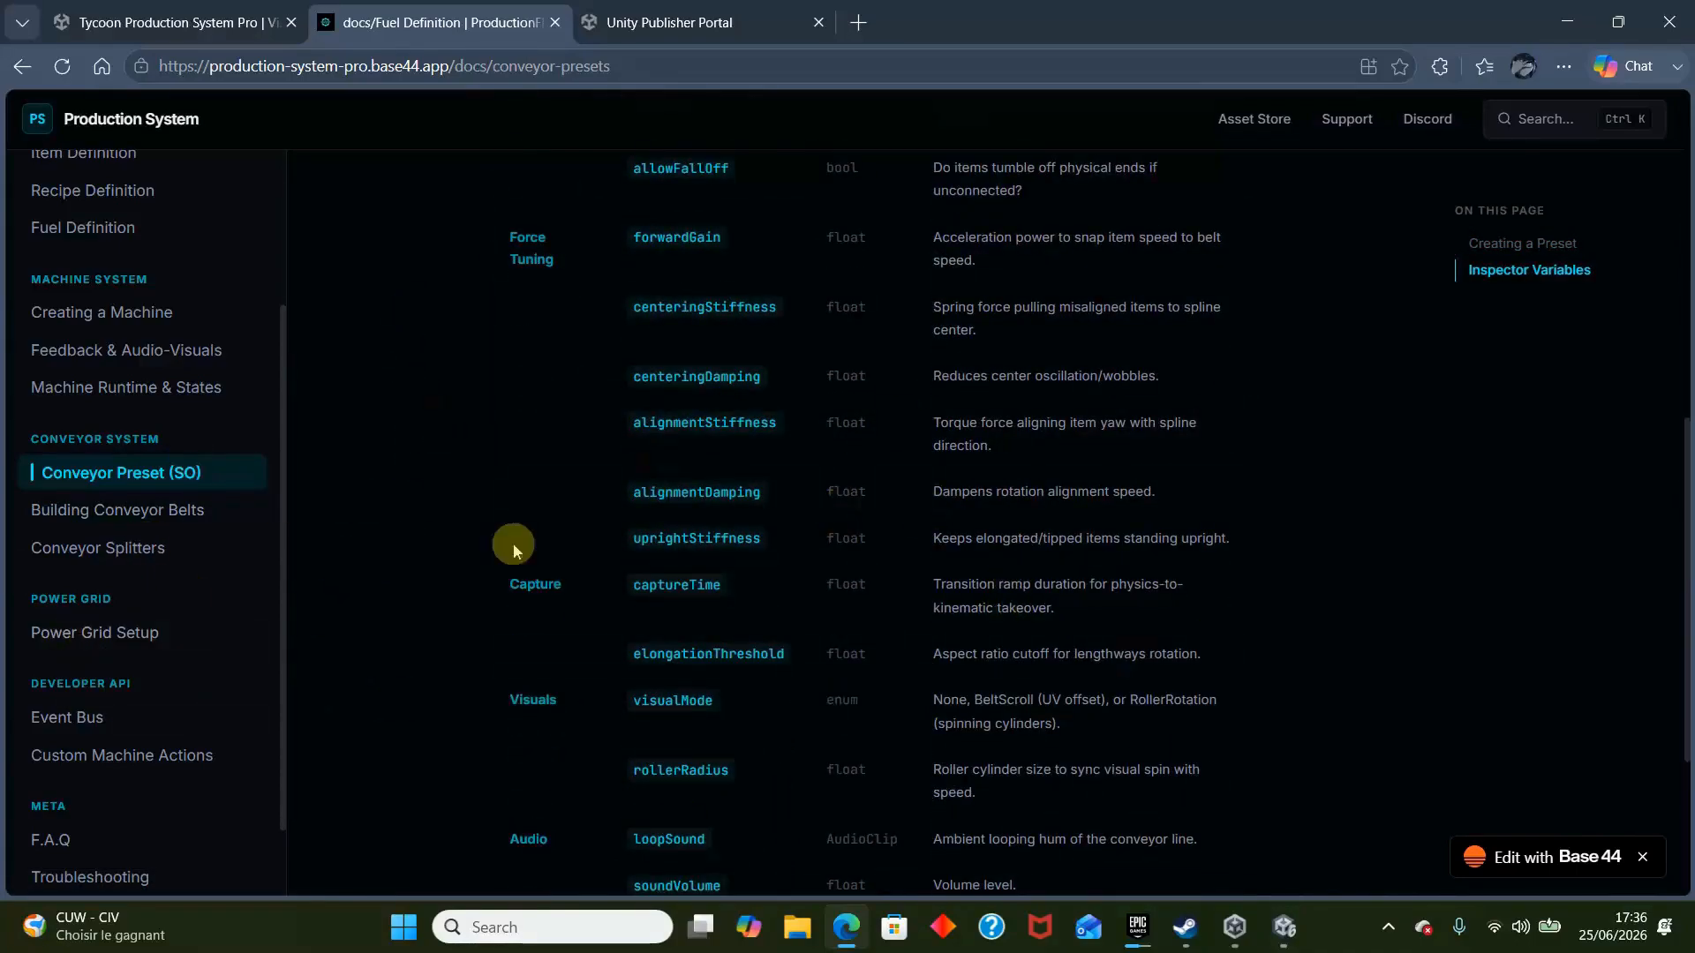
{"action": "left_click", "coordinate": [167, 513]}
{"action": "scroll", "coordinate": [503, 666], "scroll_direction": "down", "scroll_amount": 10}
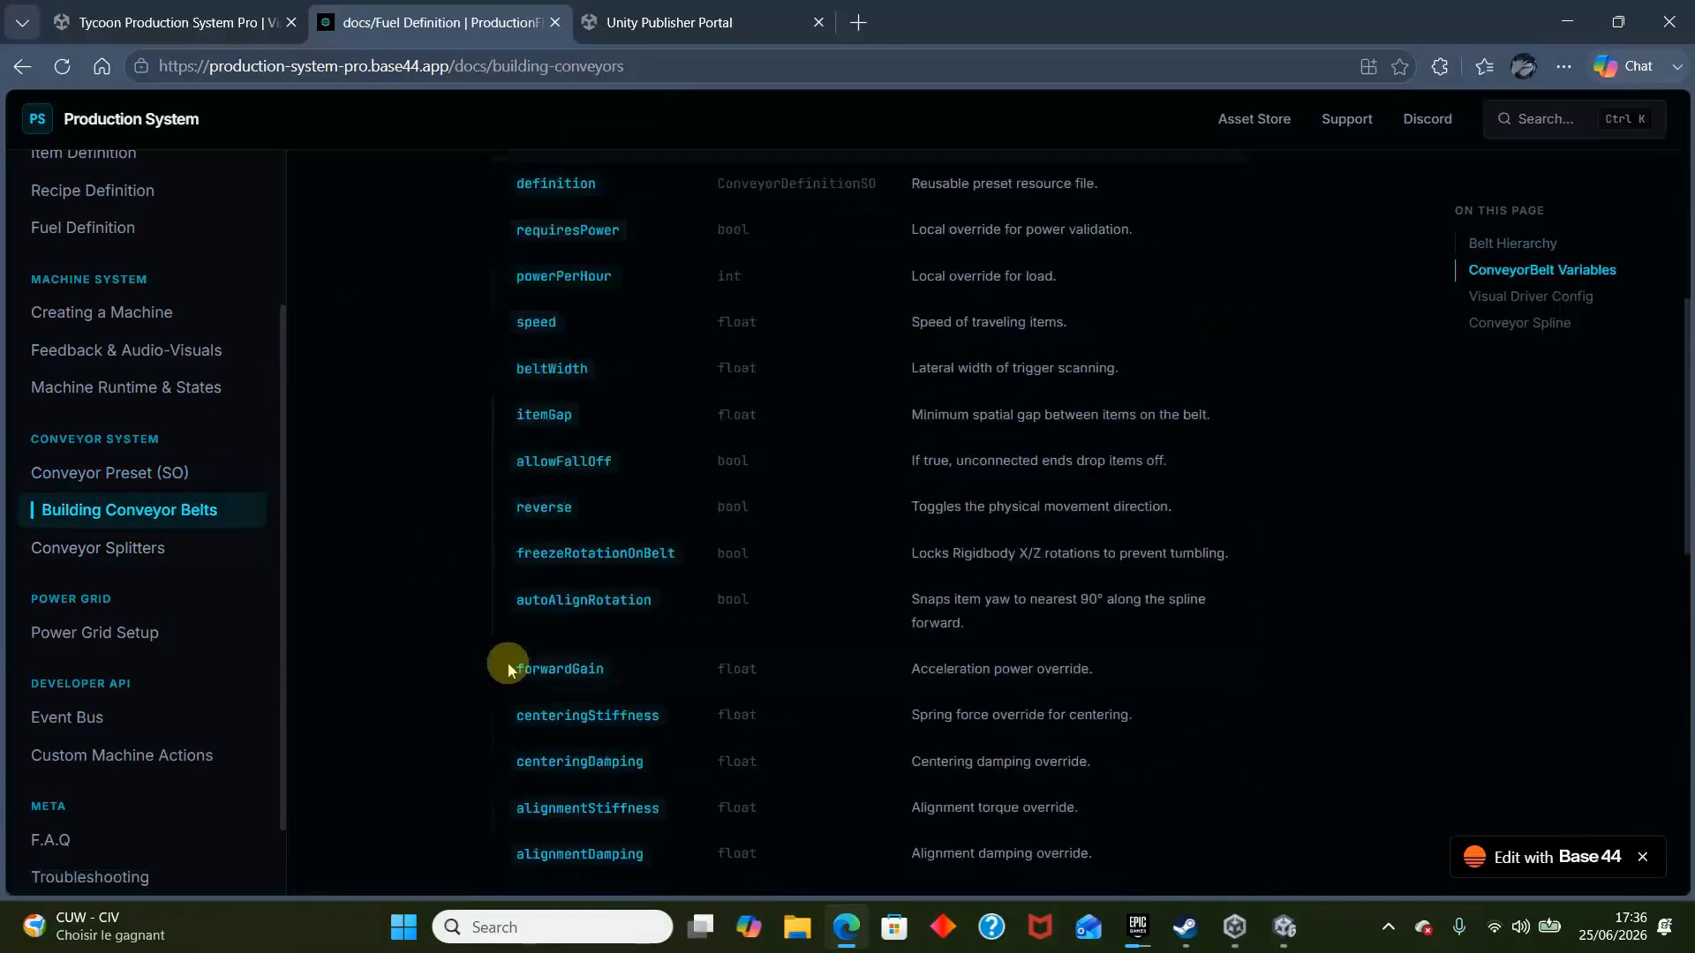
- Open Tycoon Production System Pro in Unity from its Asset Store page and import the package into the project
{"action": "left_click", "coordinate": [177, 22]}
{"action": "scroll", "coordinate": [1123, 553], "scroll_direction": "up", "scroll_amount": 5}
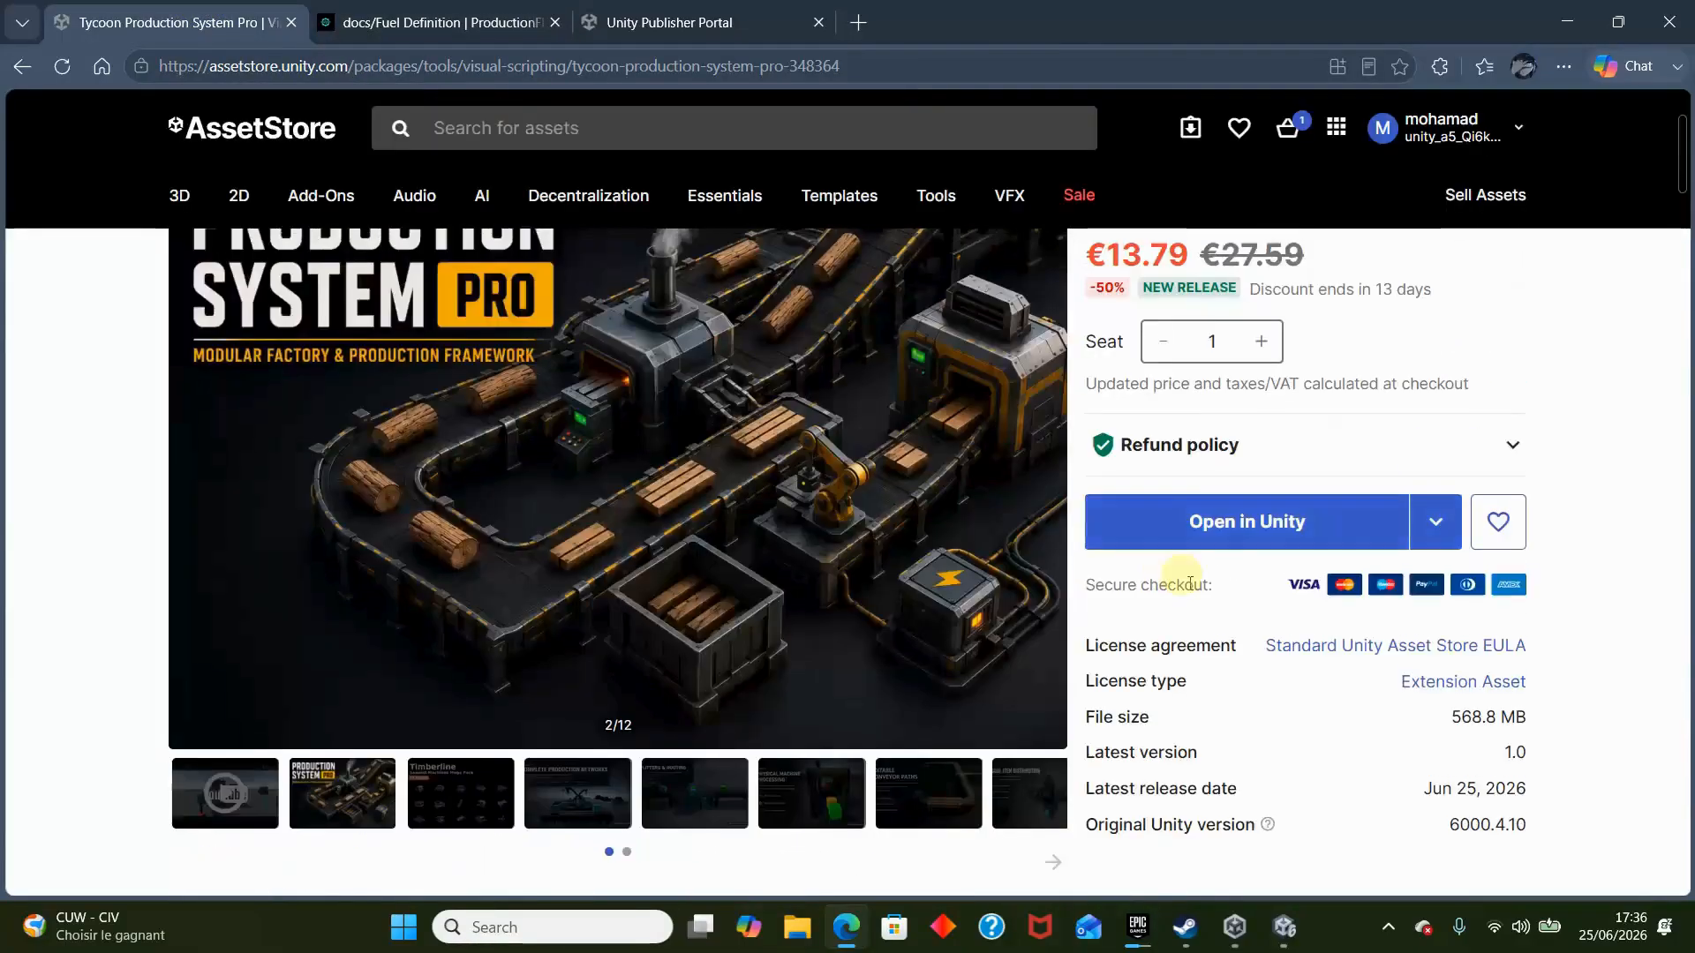
{"action": "scroll", "coordinate": [1254, 552], "scroll_direction": "up", "scroll_amount": 3}
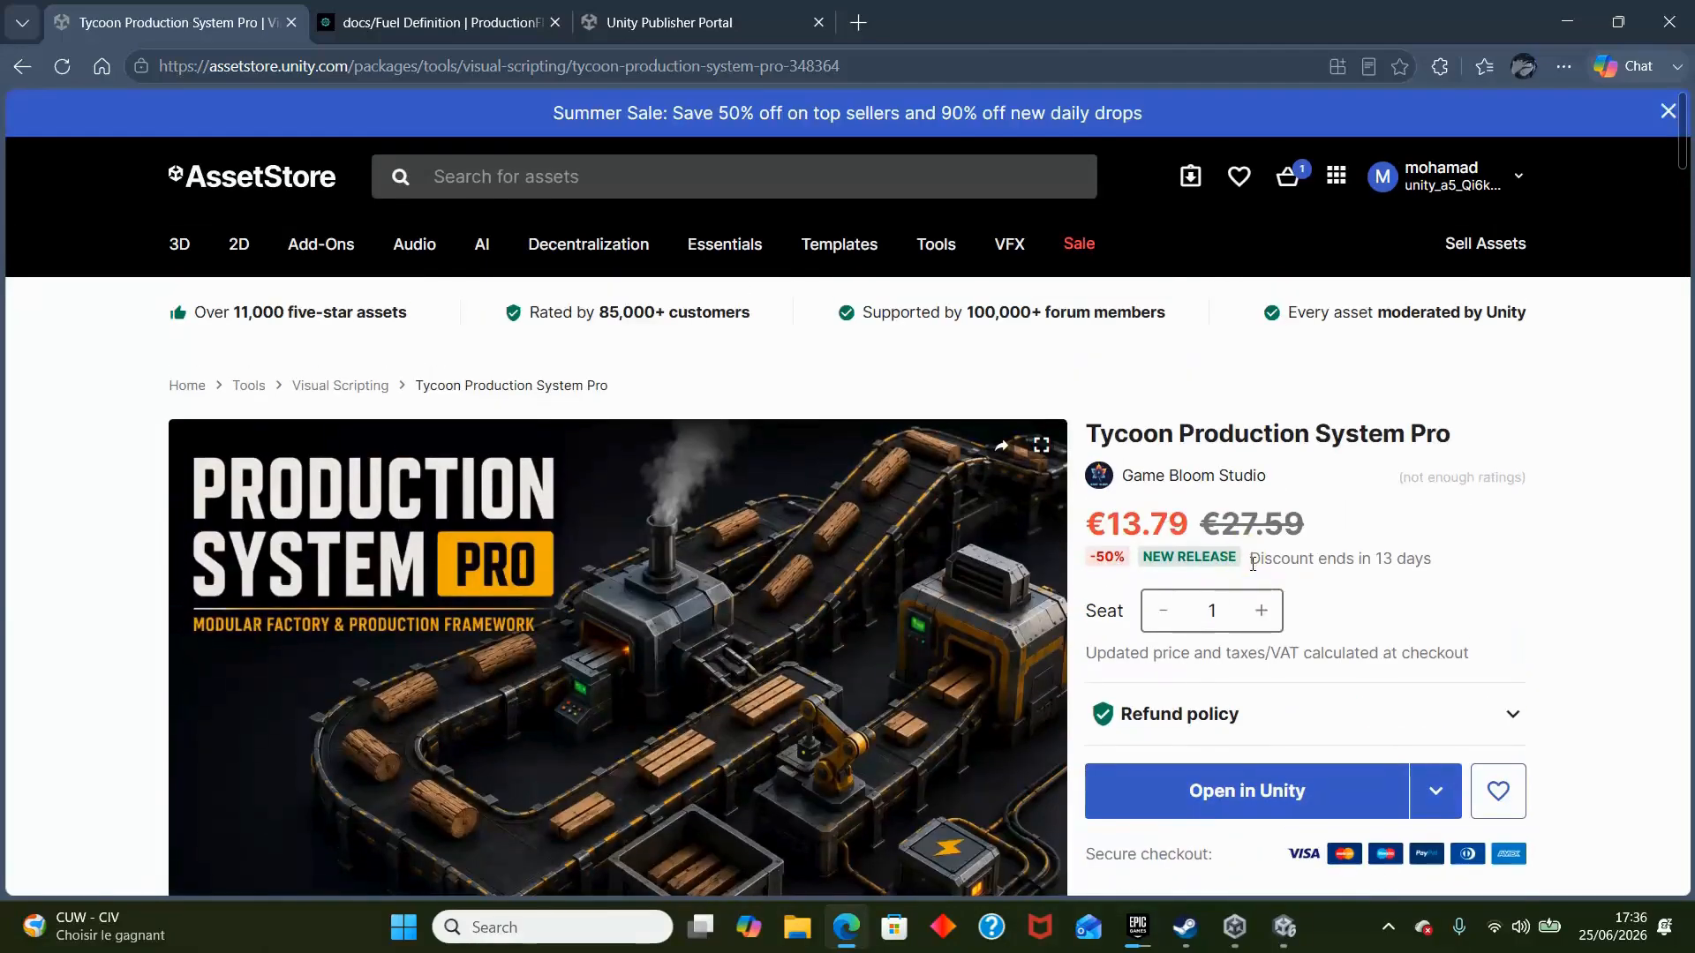
{"action": "left_click", "coordinate": [1362, 780]}
{"action": "left_click", "coordinate": [1049, 270]}
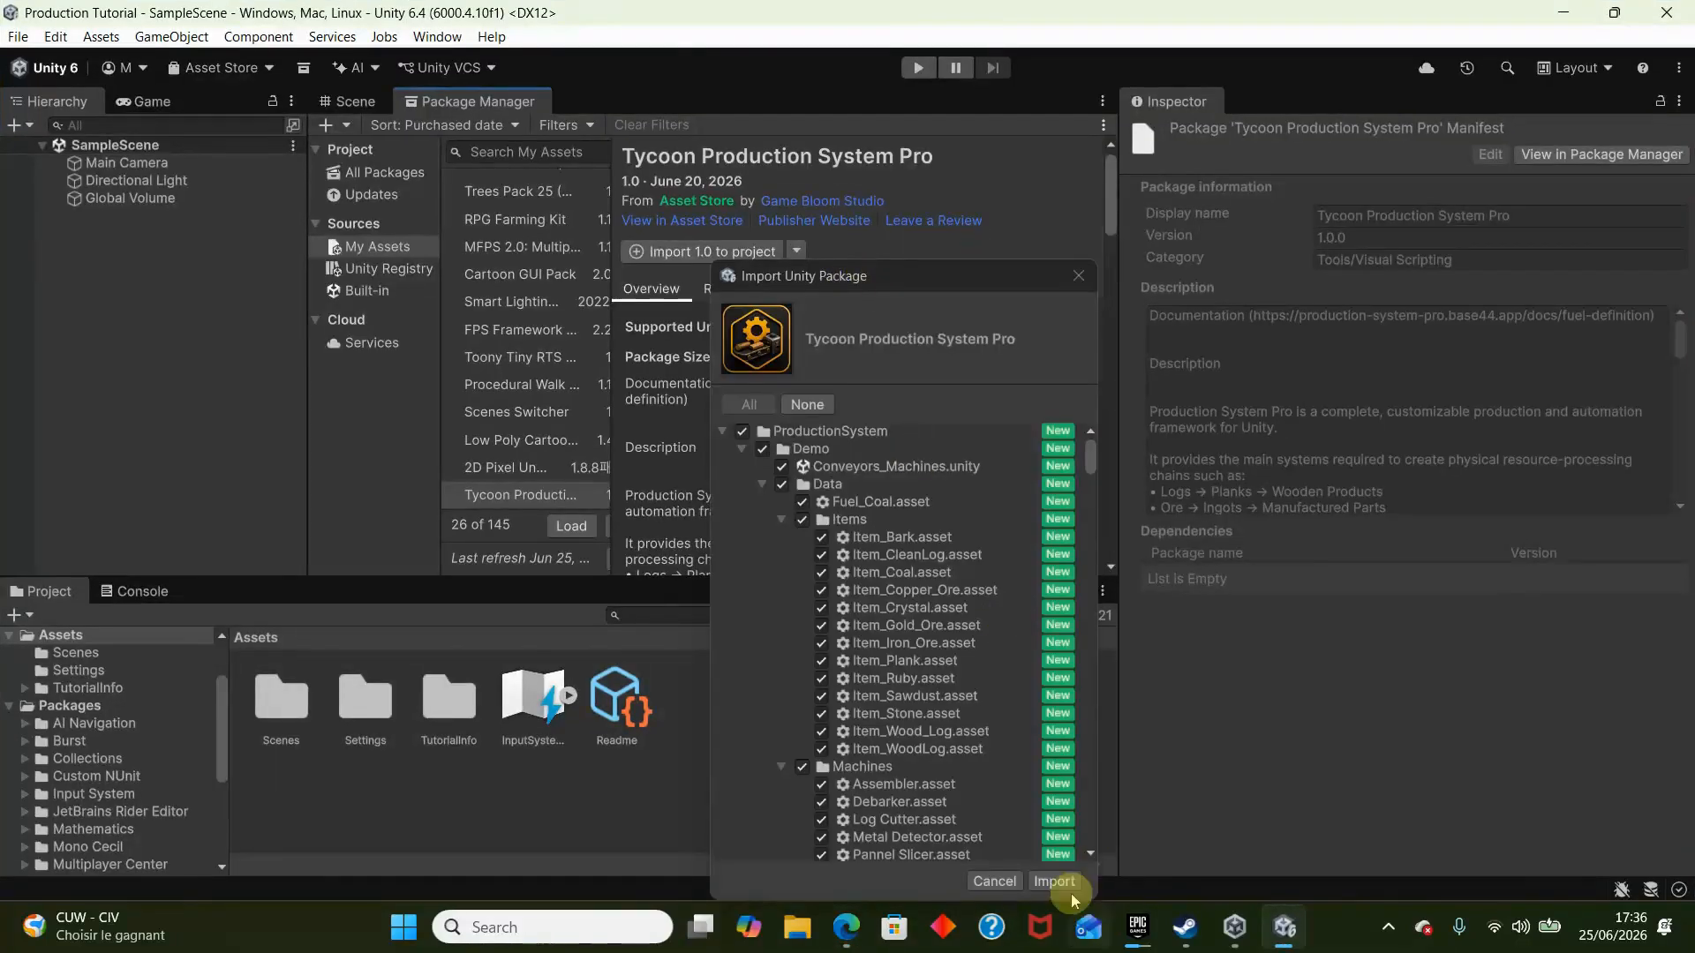
{"action": "left_click", "coordinate": [1055, 883]}
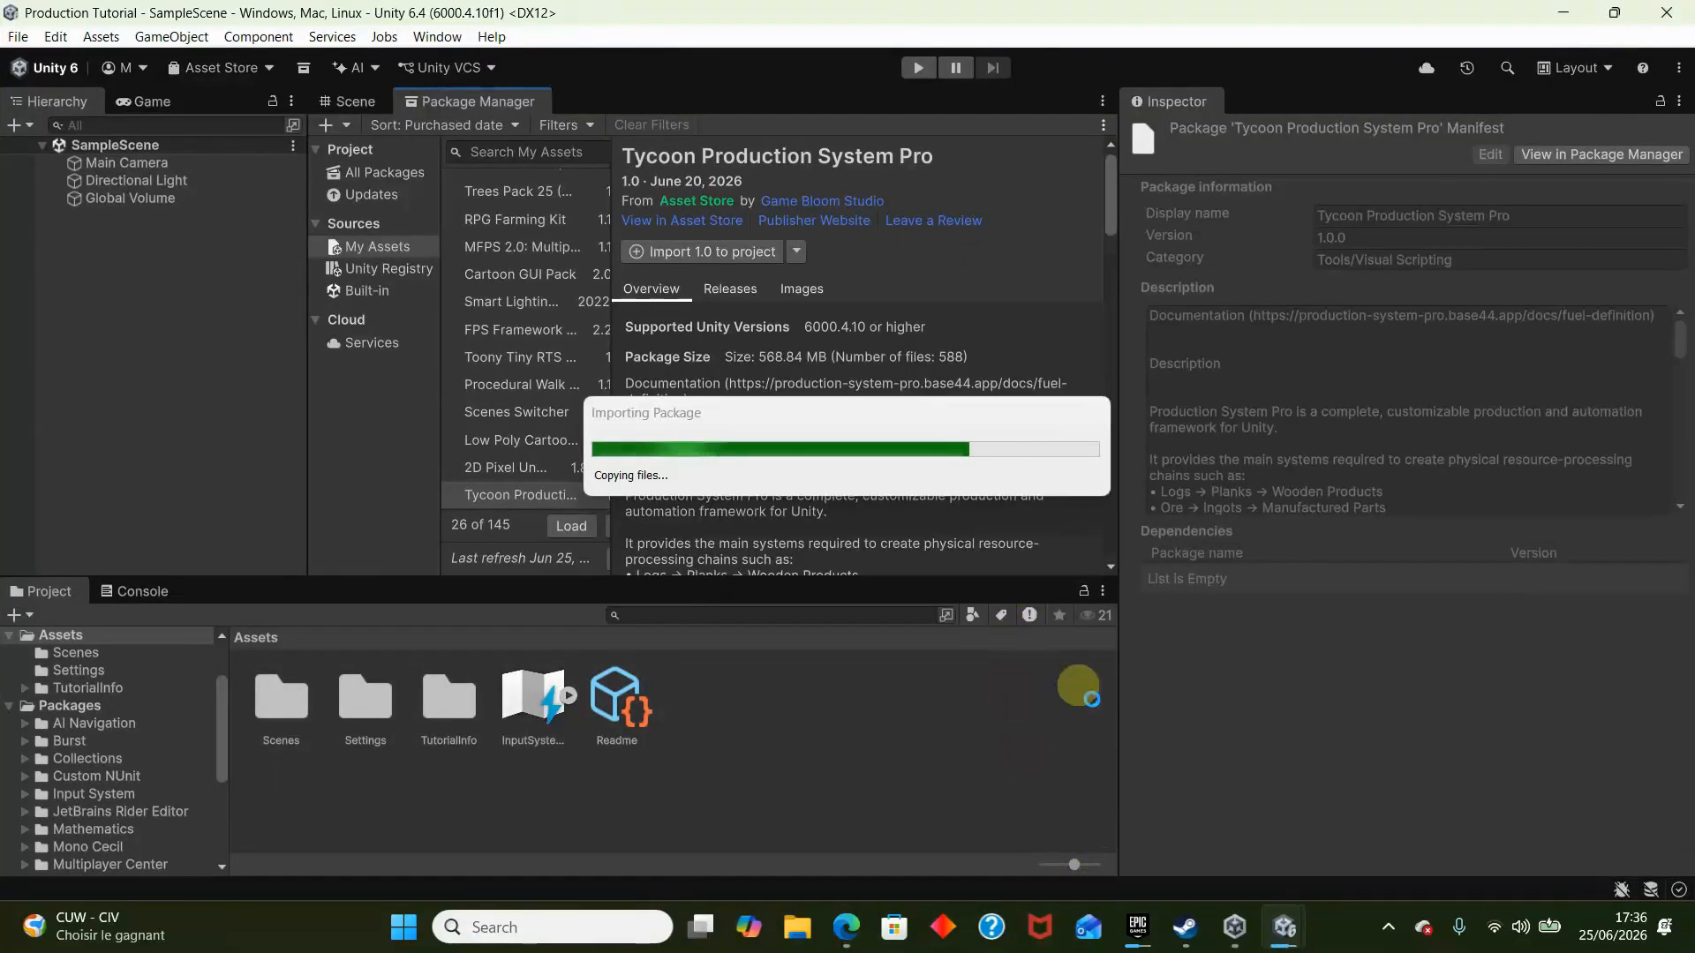
{"action": "left_click", "coordinate": [1124, 699]}
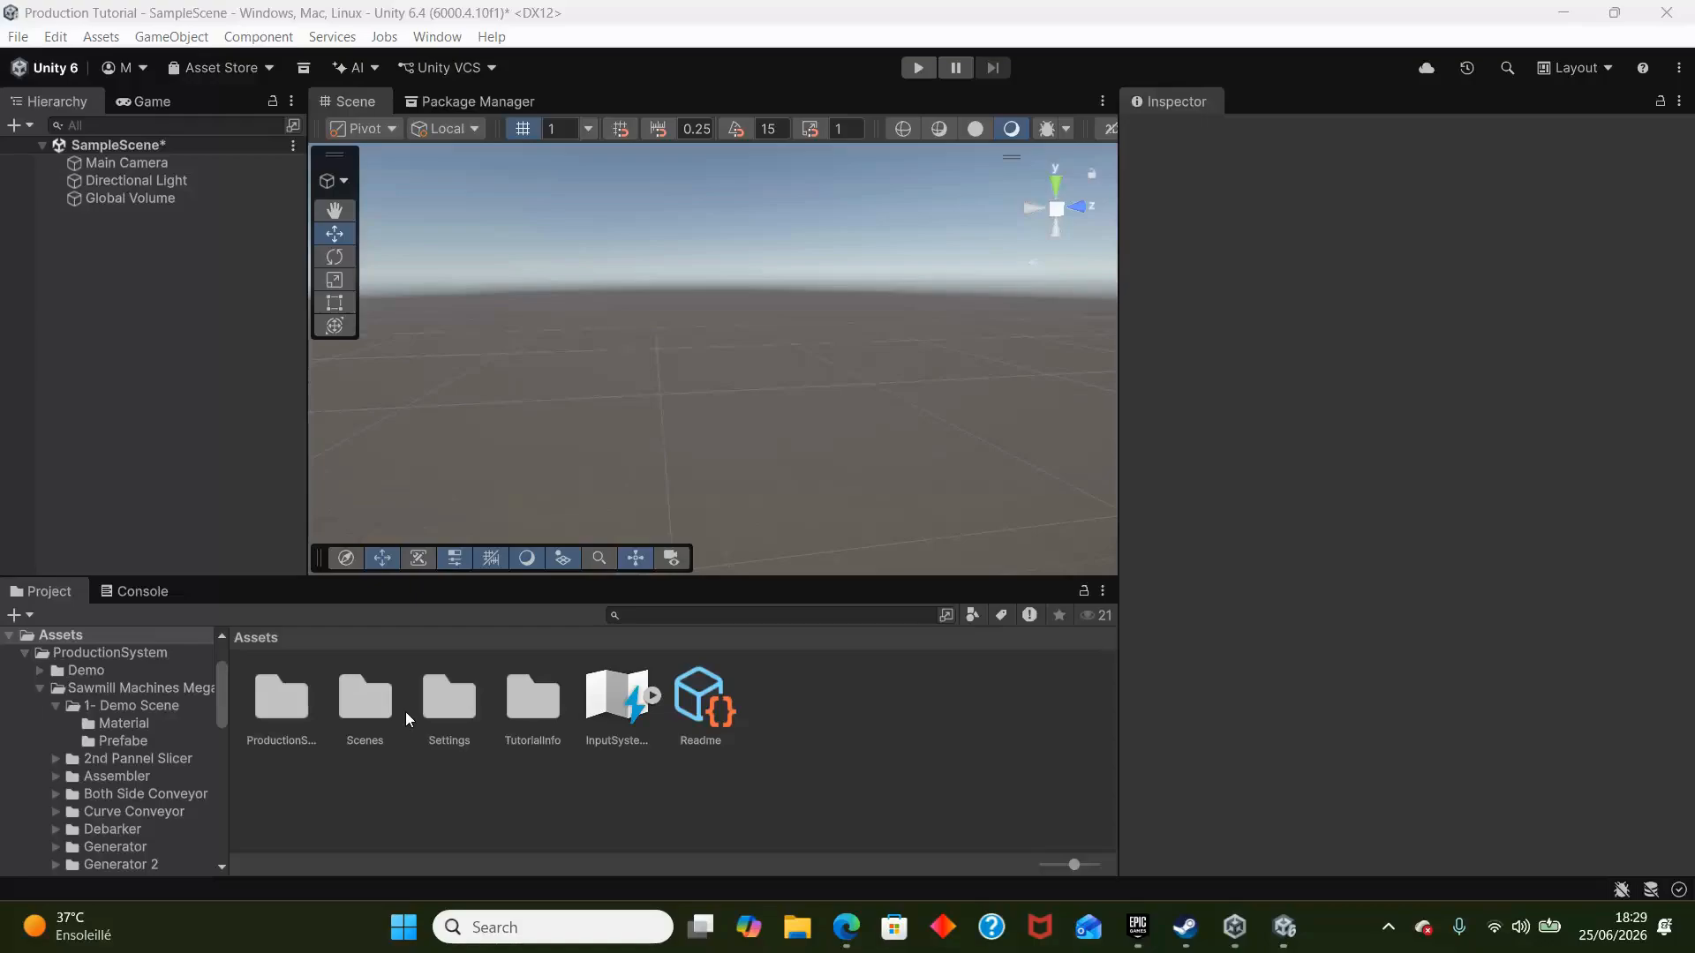
{"action": "left_click", "coordinate": [876, 948]}
{"action": "left_click", "coordinate": [853, 939]}
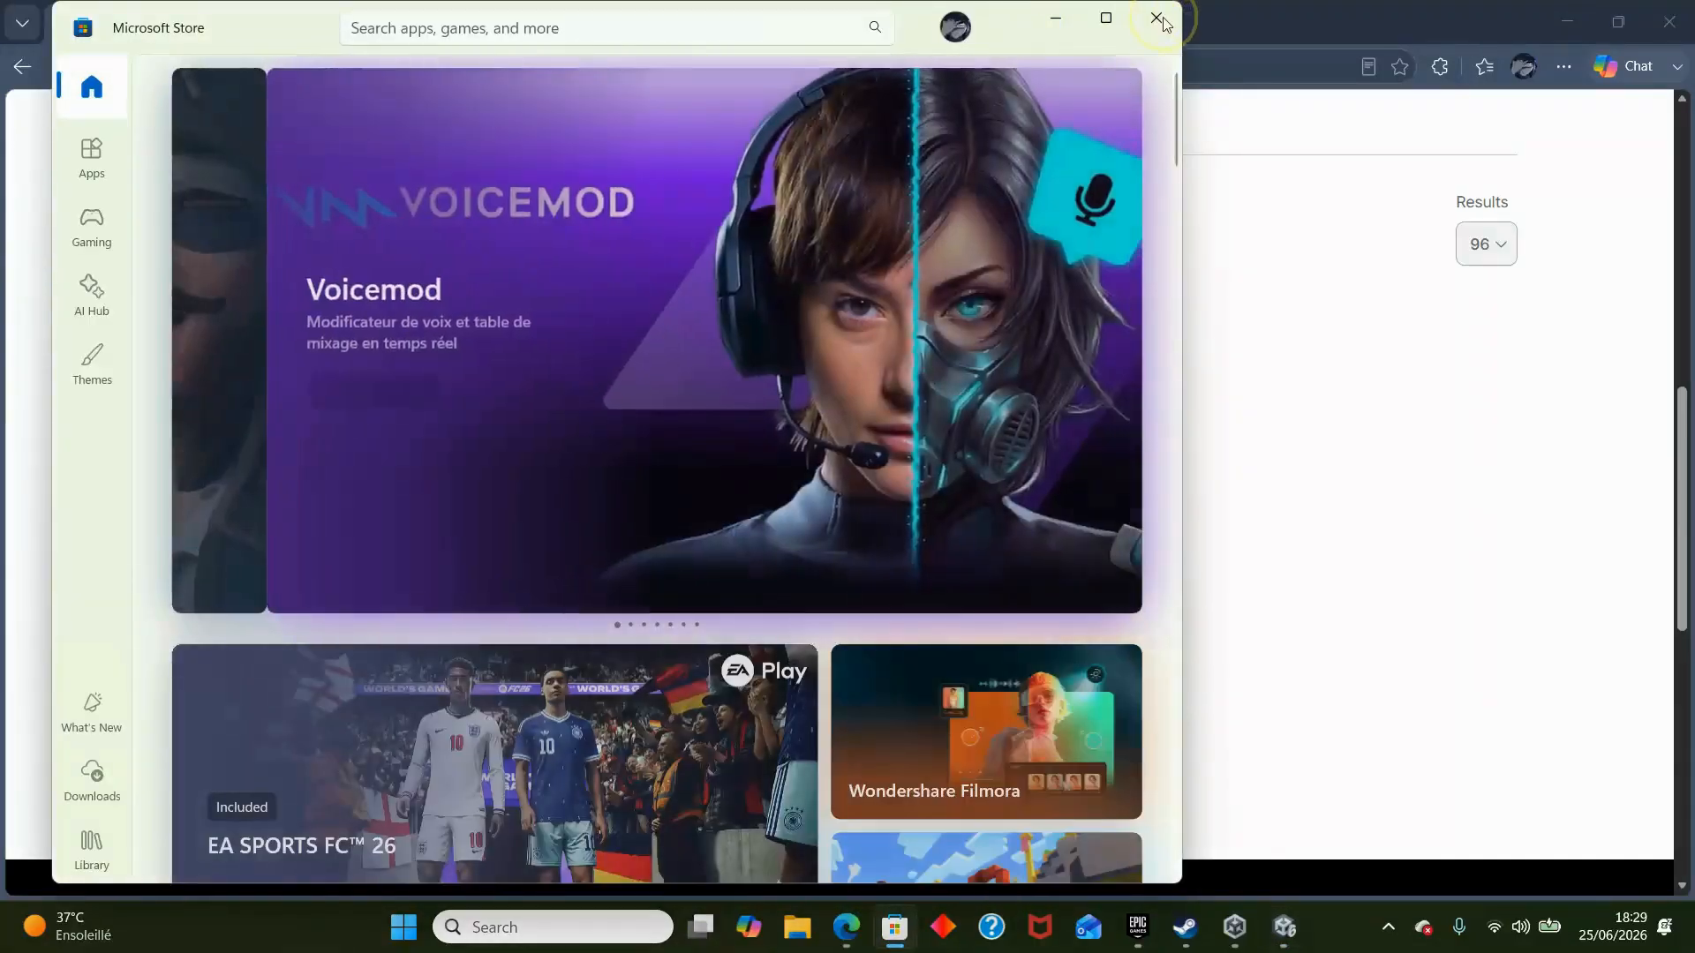
{"action": "left_click", "coordinate": [1156, 18]}
{"action": "left_click", "coordinate": [1200, 20]}
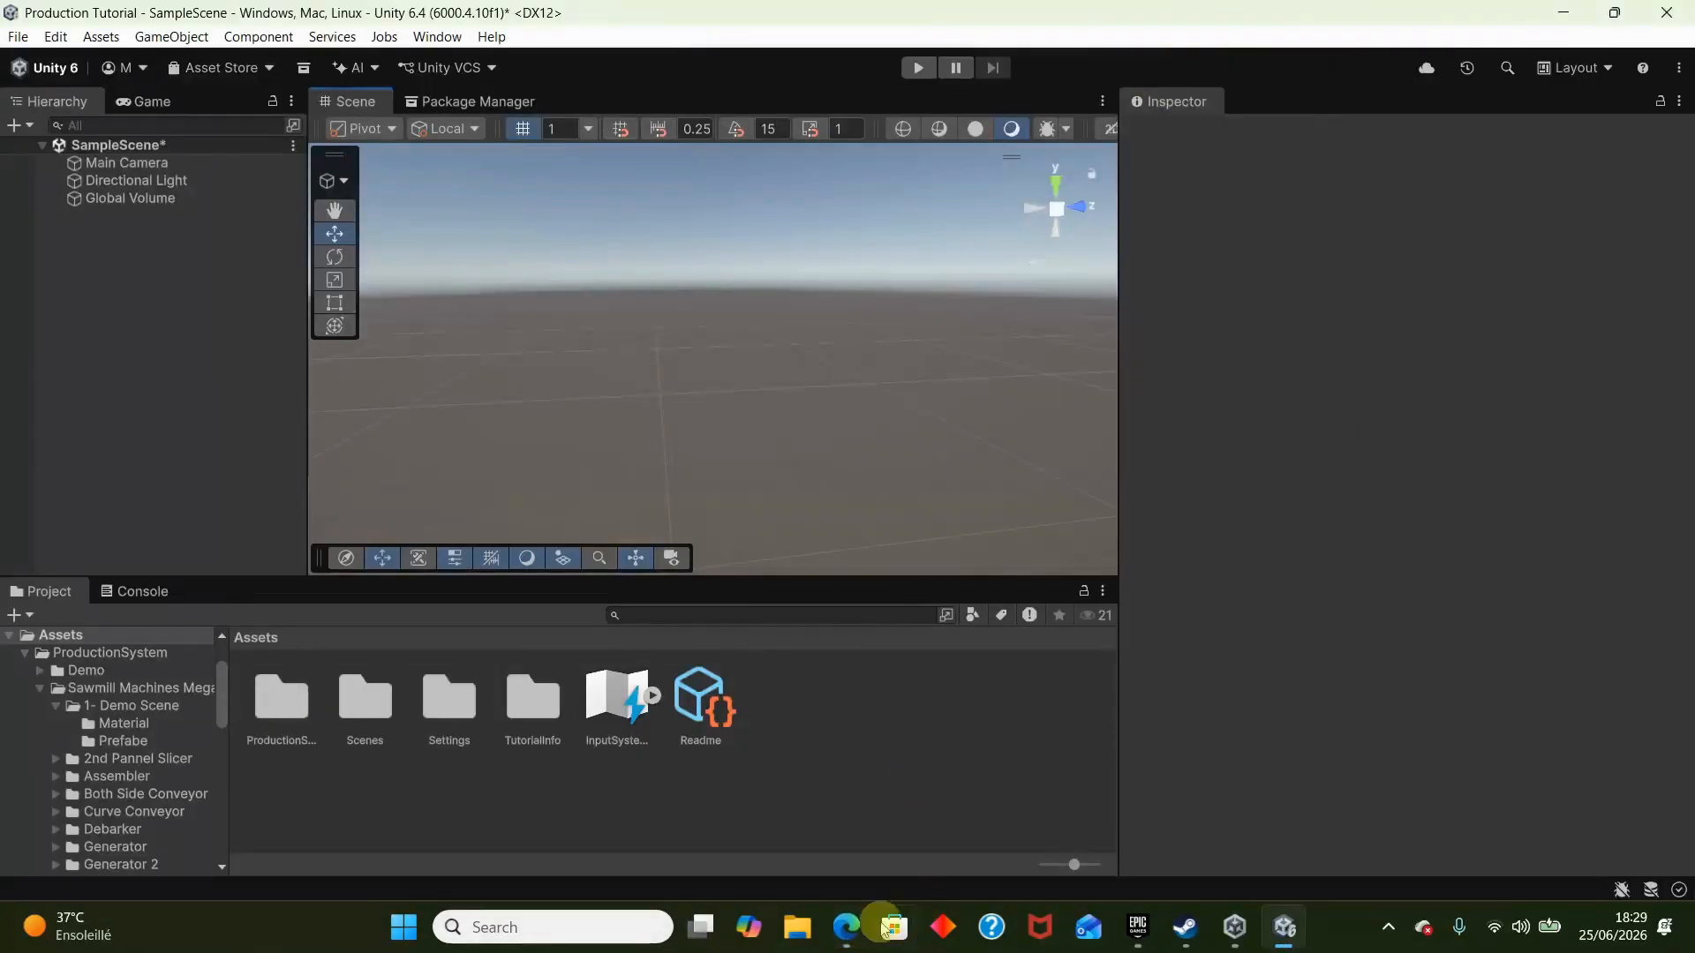
- Switch to Microsoft Edge and review Tycoon Production System Pro and Factory Machines Mega Pack on the Game Bloom Studio publisher page
{"action": "left_click", "coordinate": [846, 926]}
{"action": "left_click", "coordinate": [1258, 18]}
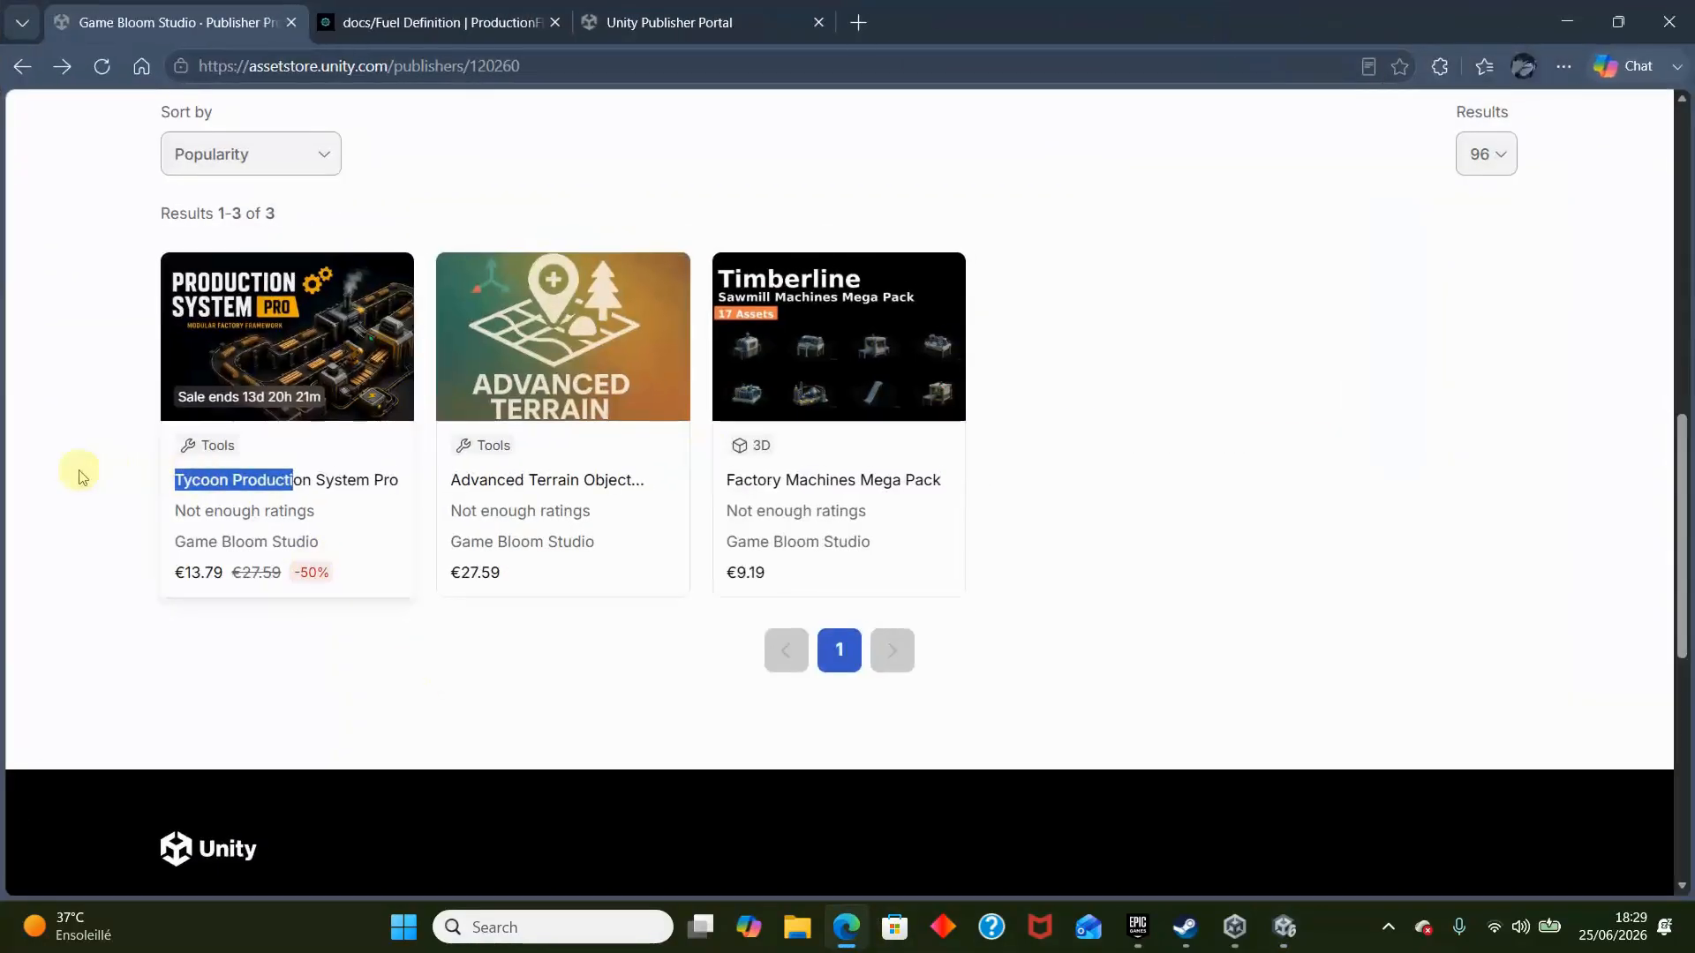
{"action": "left_click_drag", "start_coordinate": [81, 477], "coordinate": [398, 481]}
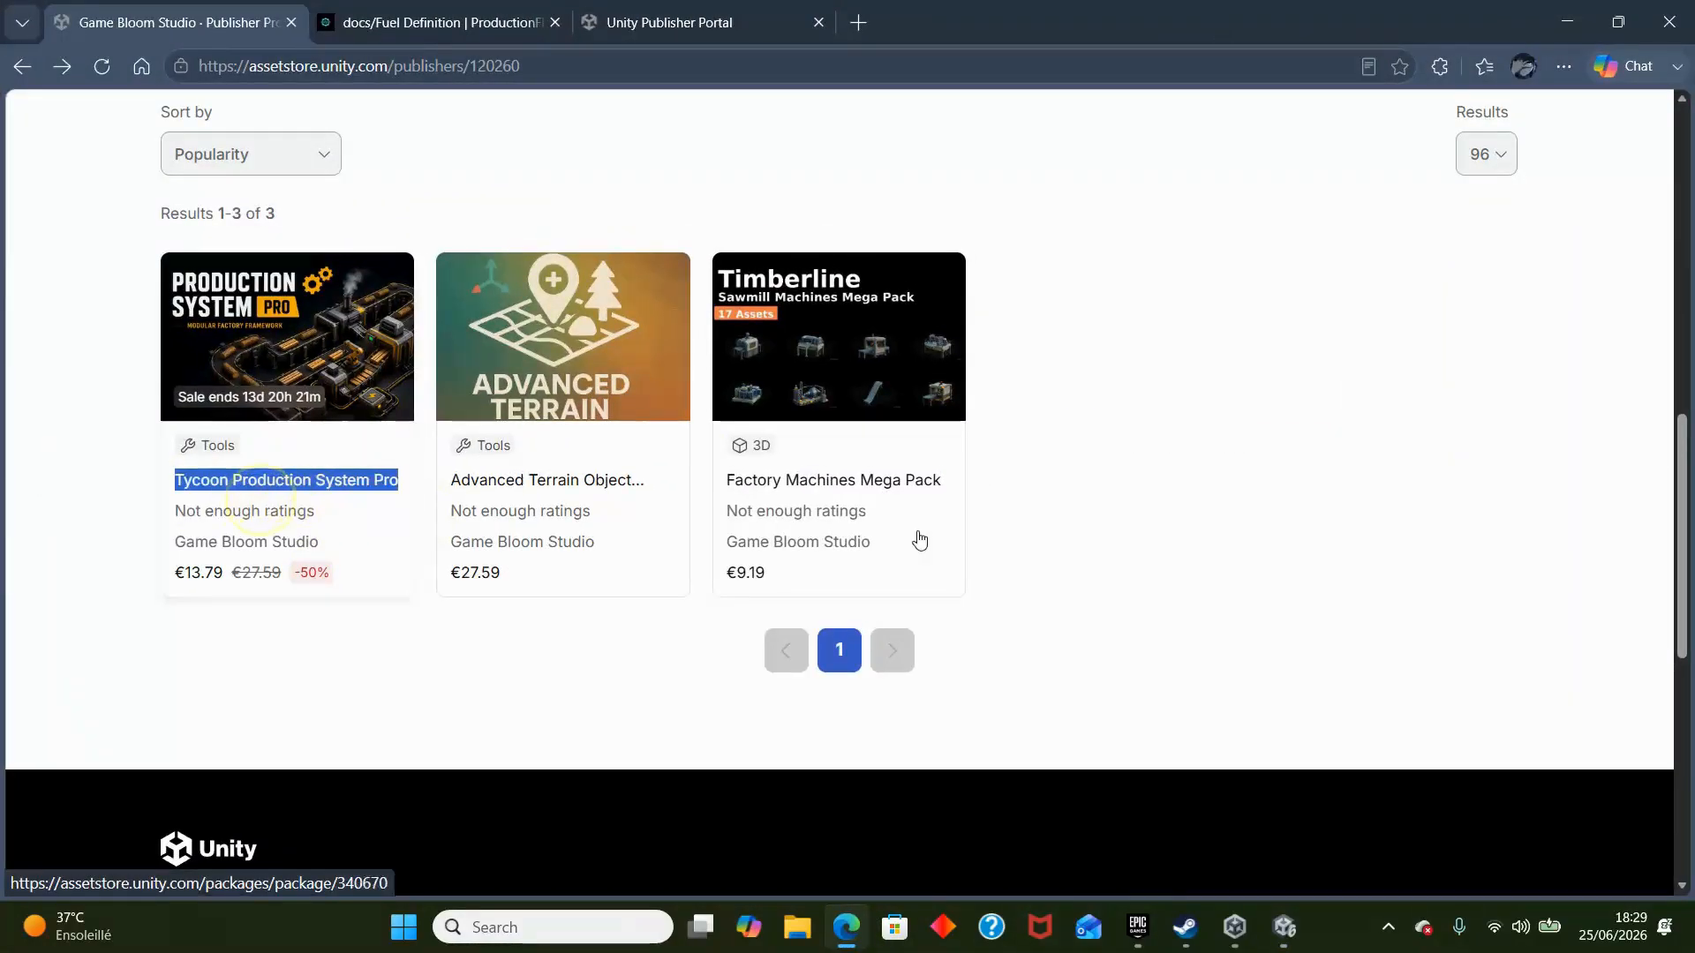
{"action": "left_click", "coordinate": [1070, 473]}
{"action": "left_click_drag", "start_coordinate": [941, 481], "coordinate": [703, 484]}
{"action": "left_click", "coordinate": [742, 494]}
{"action": "left_click", "coordinate": [713, 490]}
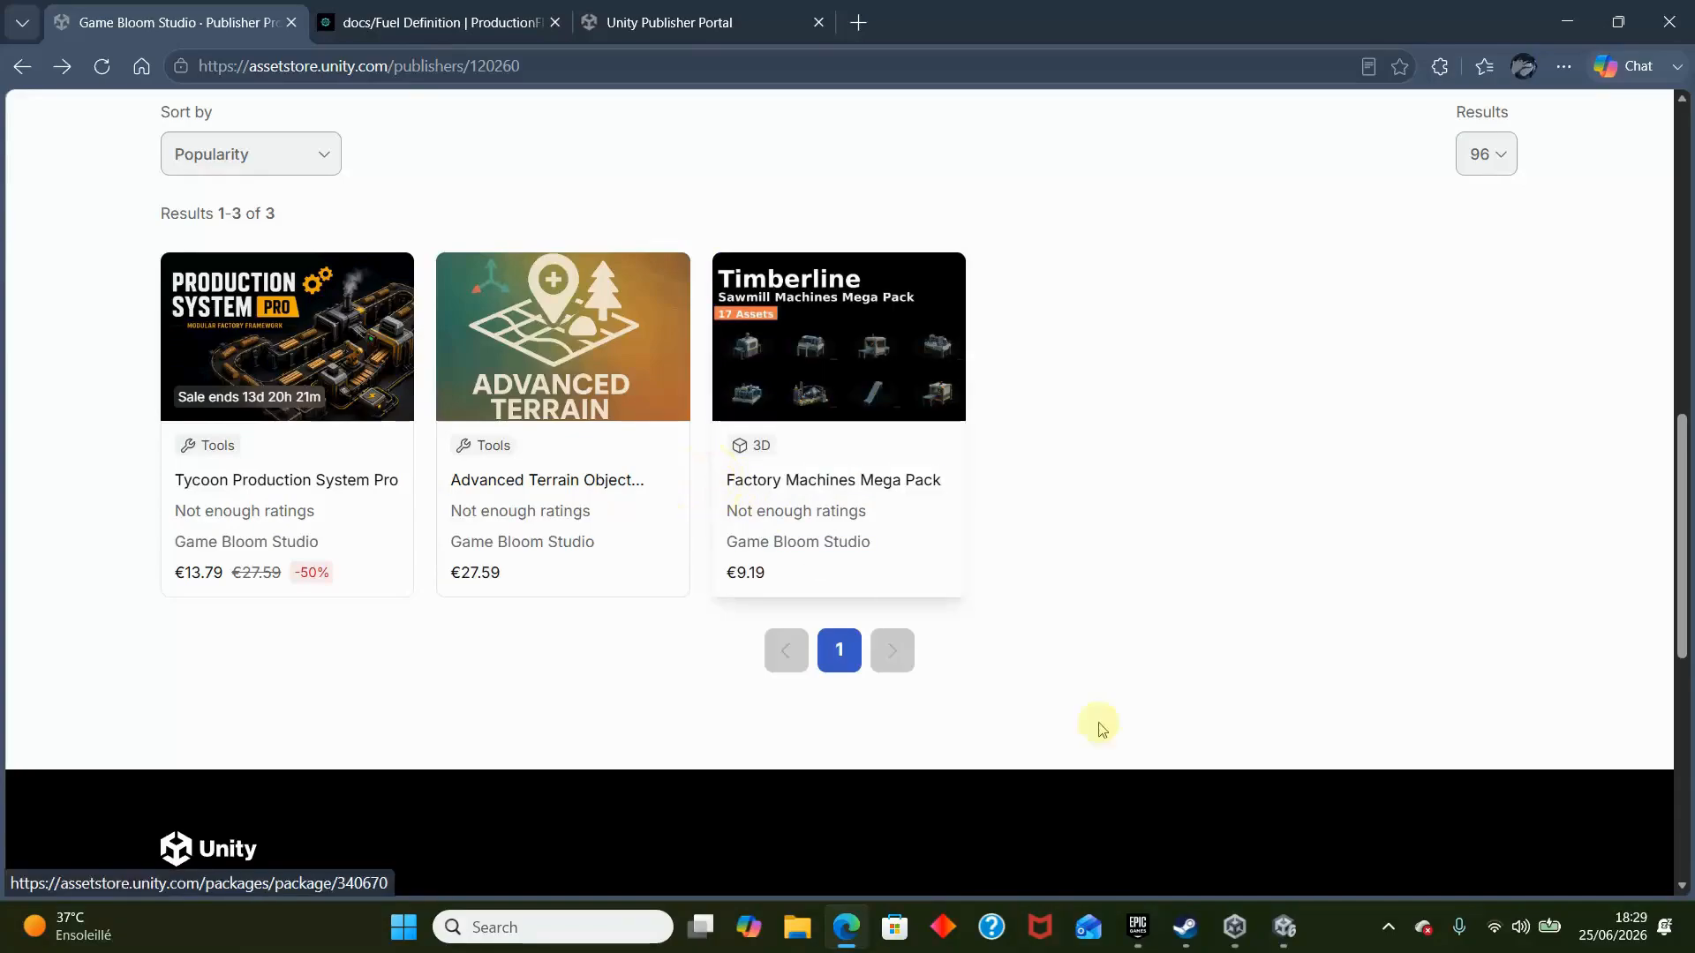
{"action": "left_click", "coordinate": [1292, 925]}
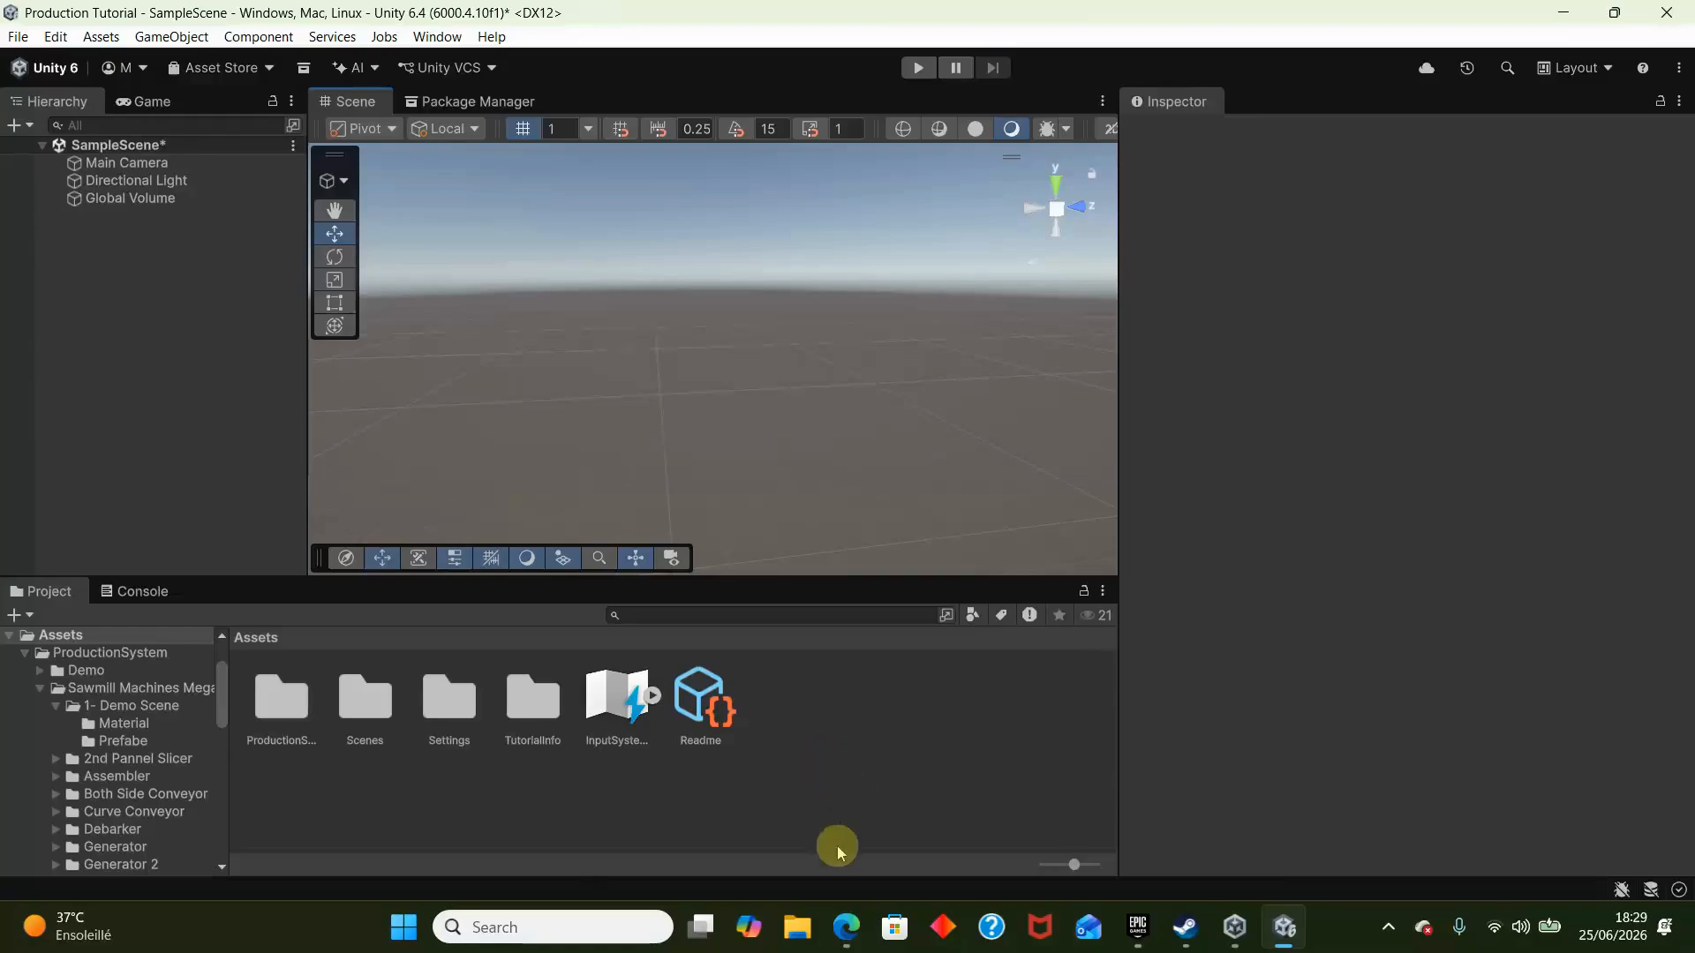
{"action": "left_click", "coordinate": [848, 927]}
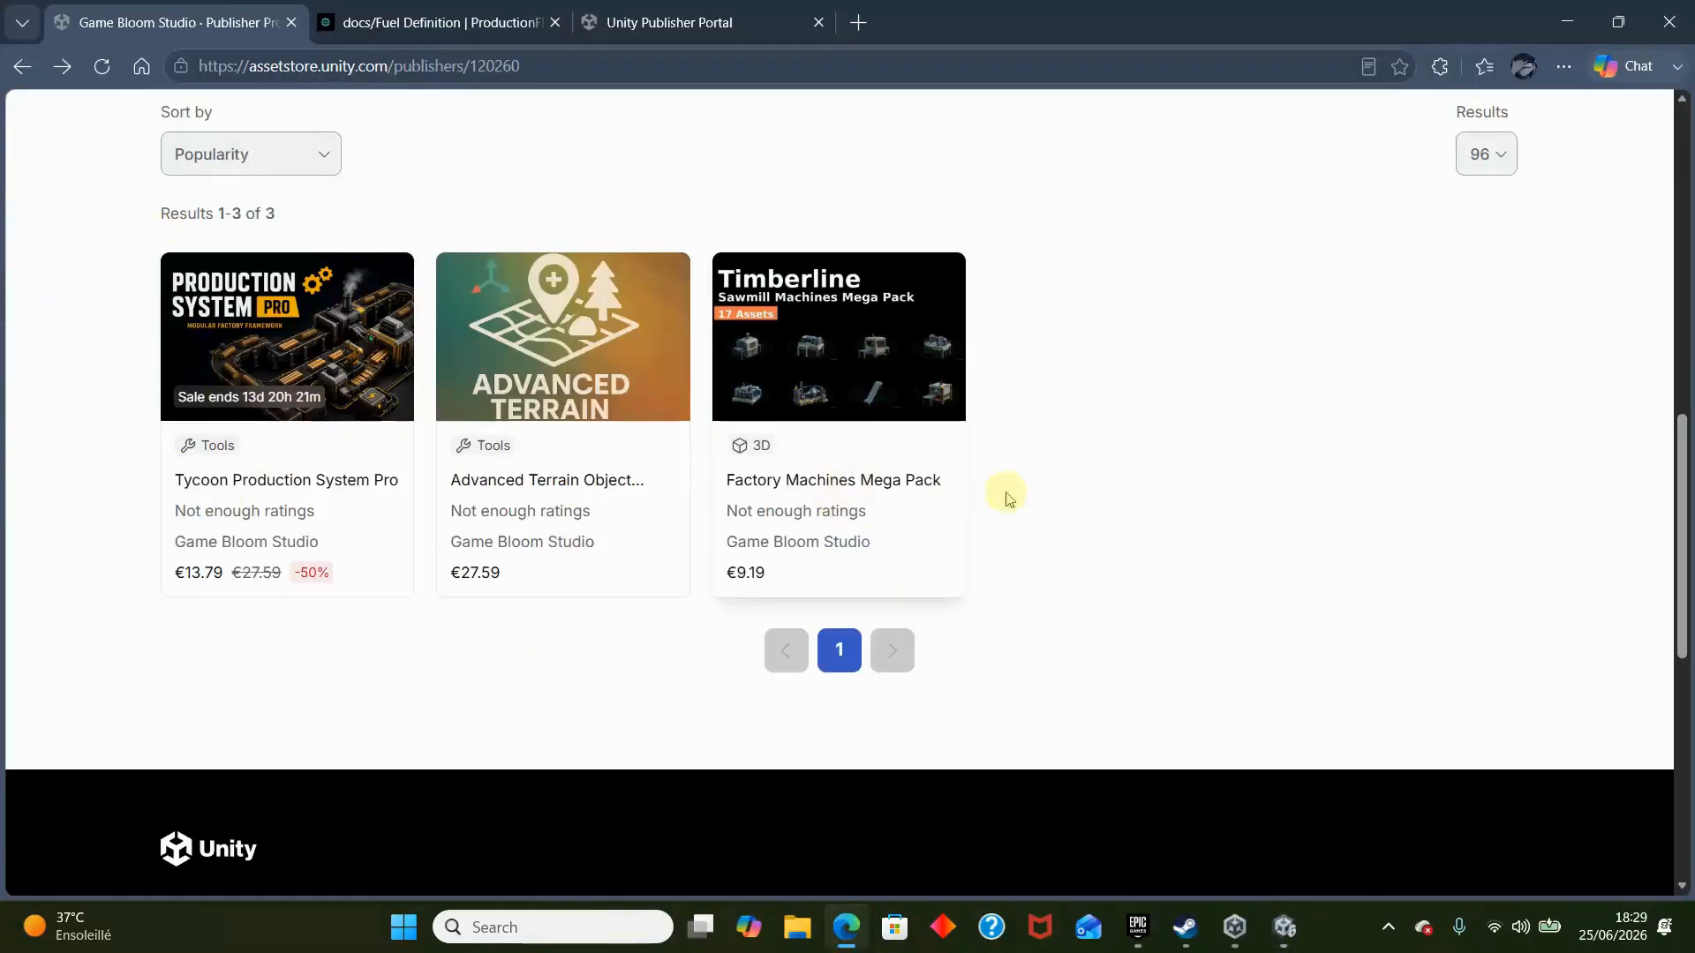
{"action": "left_click_drag", "start_coordinate": [1003, 488], "coordinate": [823, 483]}
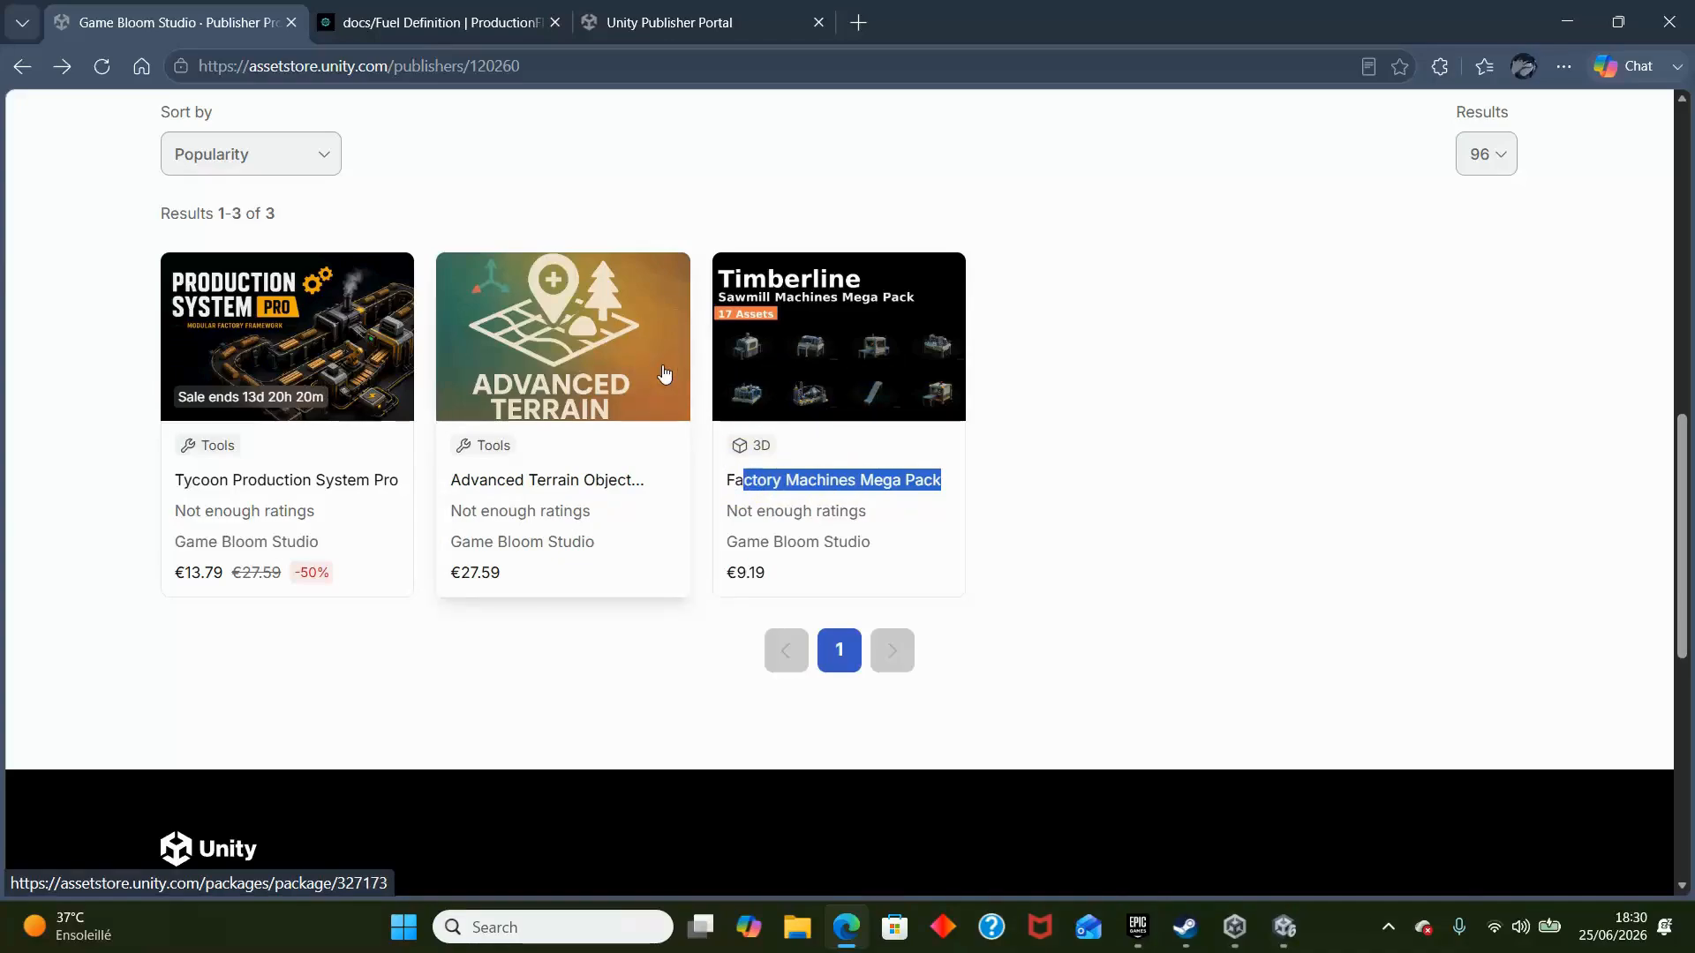
- Switch to Unity and open the Prefabe folder in ProductionSystem > Sawmill Machines Mega Pack > 1- Demo Scene
{"action": "left_click", "coordinate": [1285, 927]}
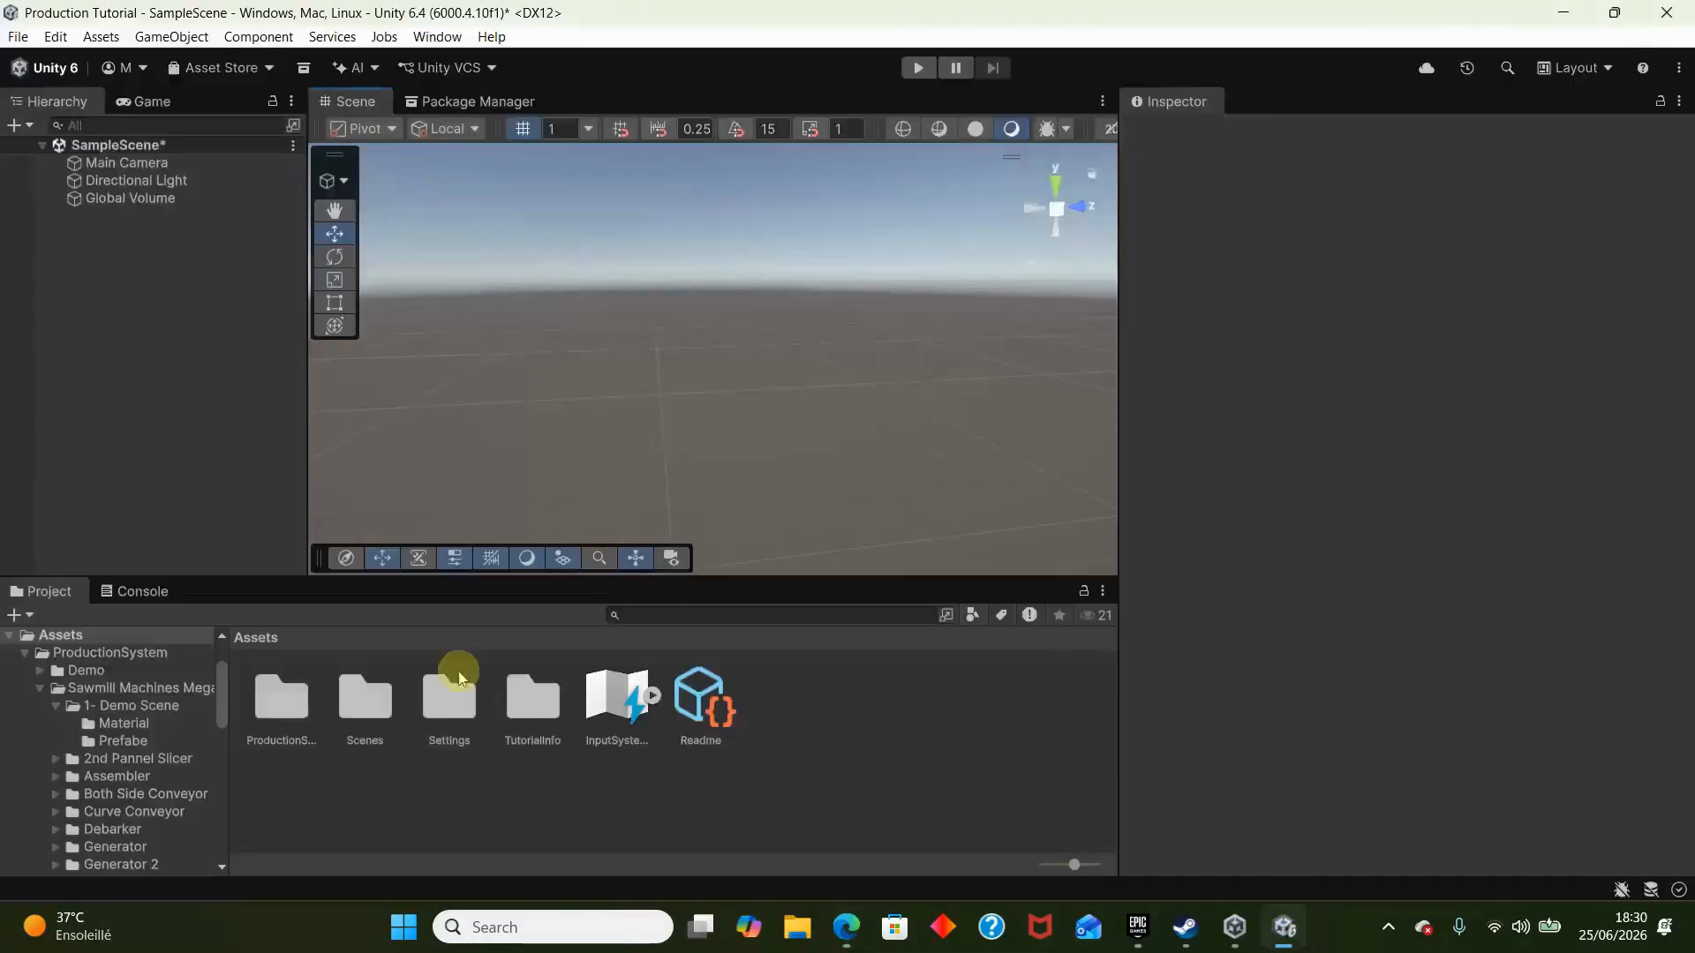
{"action": "double_click", "coordinate": [265, 725]}
{"action": "double_click", "coordinate": [358, 700]}
{"action": "double_click", "coordinate": [284, 690]}
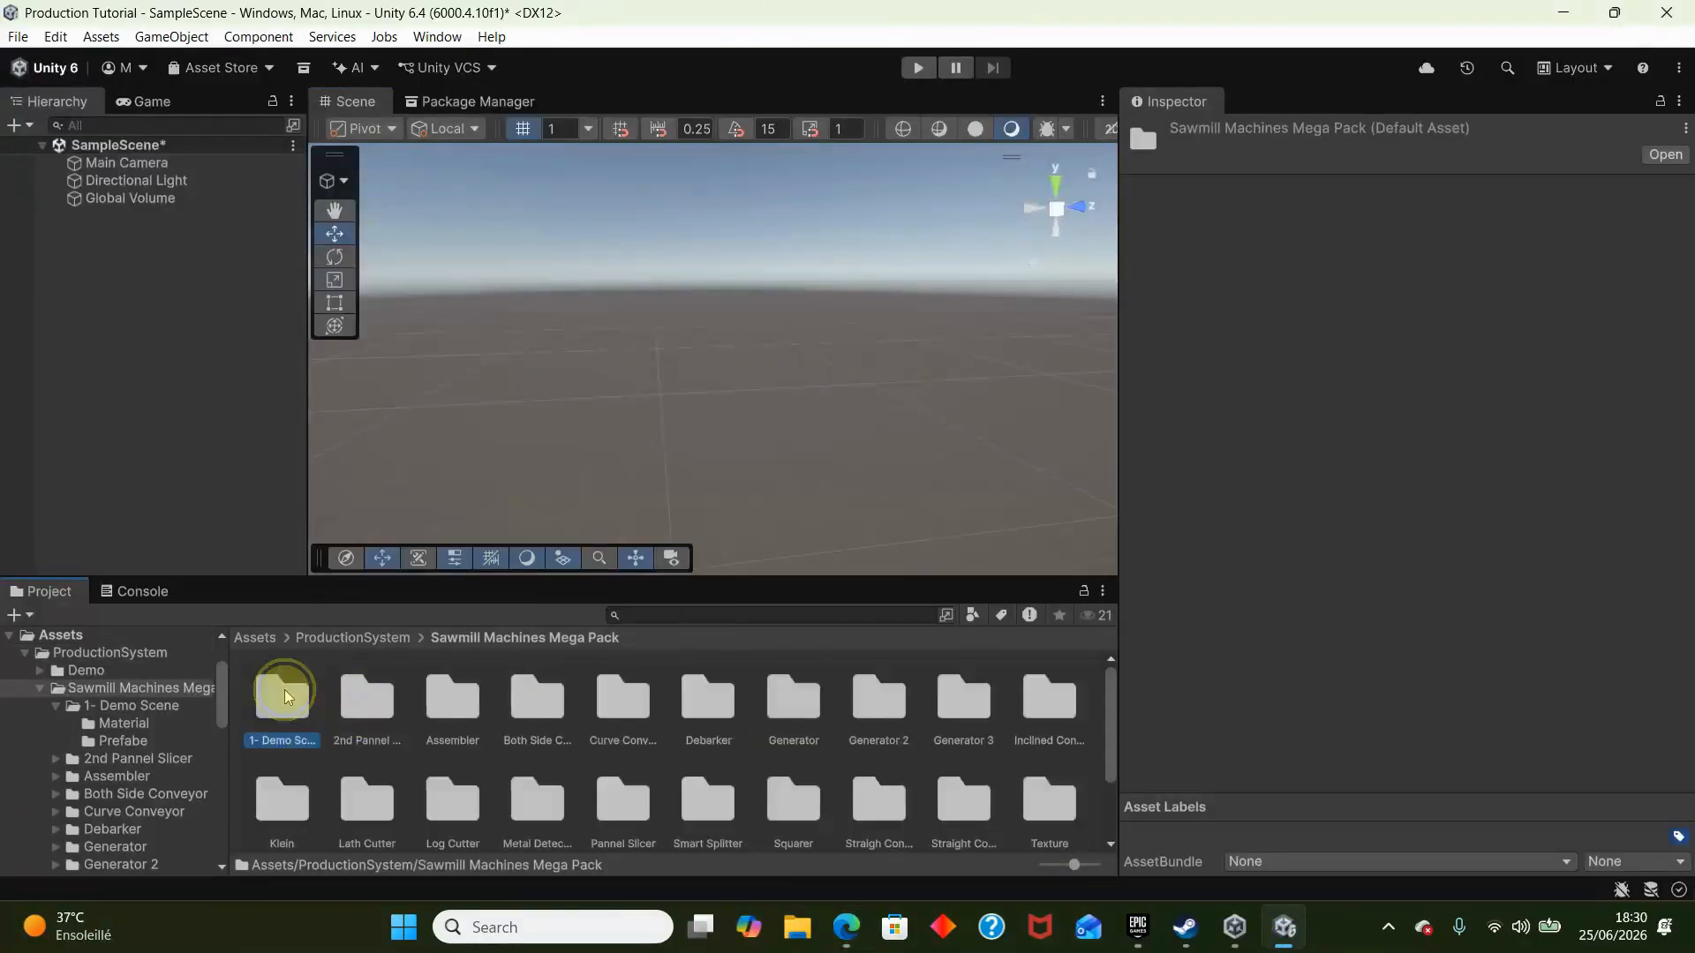
{"action": "double_click", "coordinate": [365, 696]}
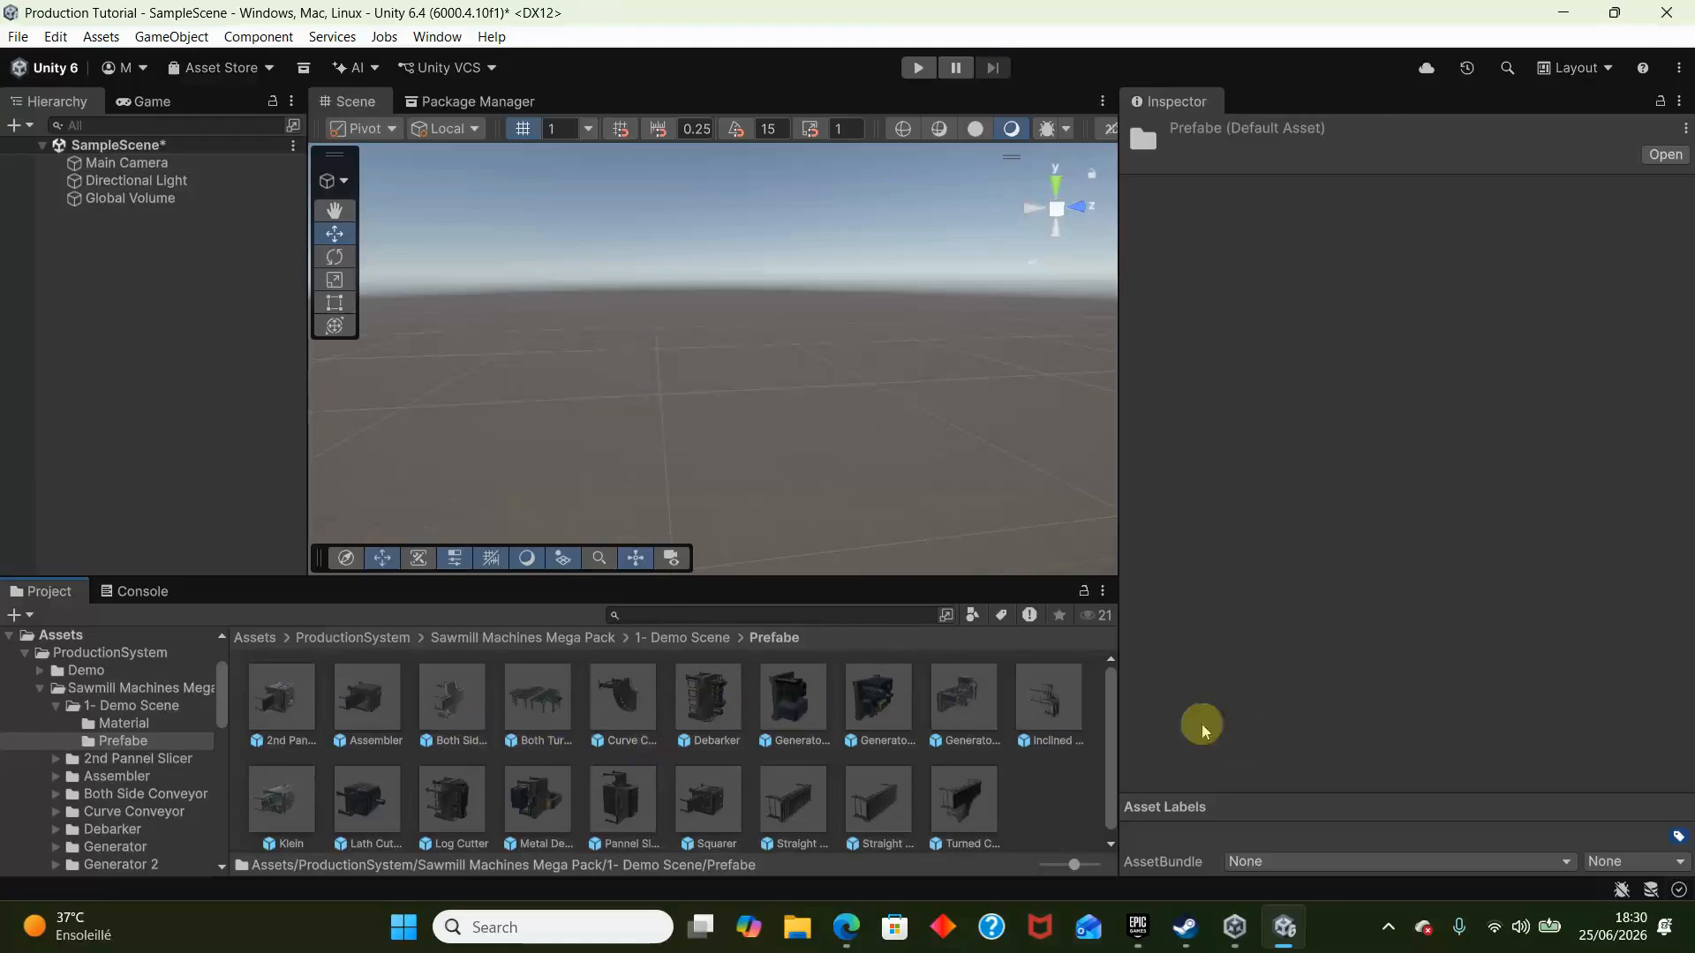
- Place the Straight Conveyors, Curve Conveyor and Both Side Conveyor prefabs side by side in the scene
{"action": "left_click_drag", "start_coordinate": [792, 801], "coordinate": [677, 500]}
{"action": "left_click_drag", "start_coordinate": [637, 717], "coordinate": [775, 399]}
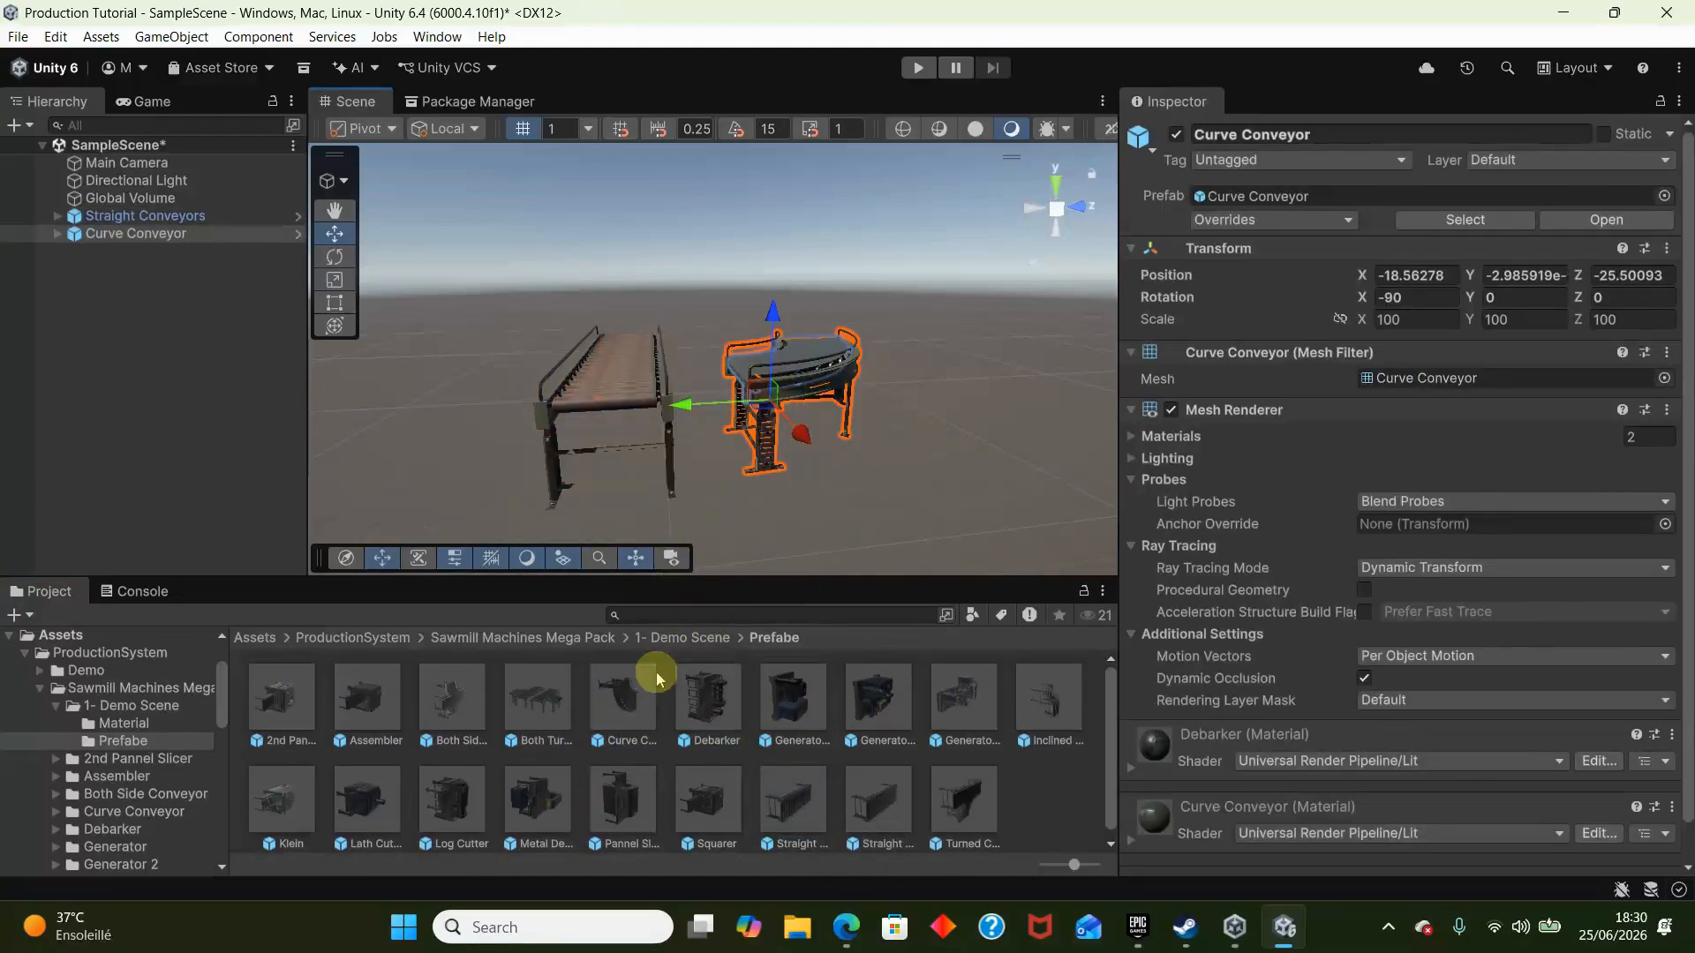
{"action": "left_click_drag", "start_coordinate": [462, 689], "coordinate": [1068, 448]}
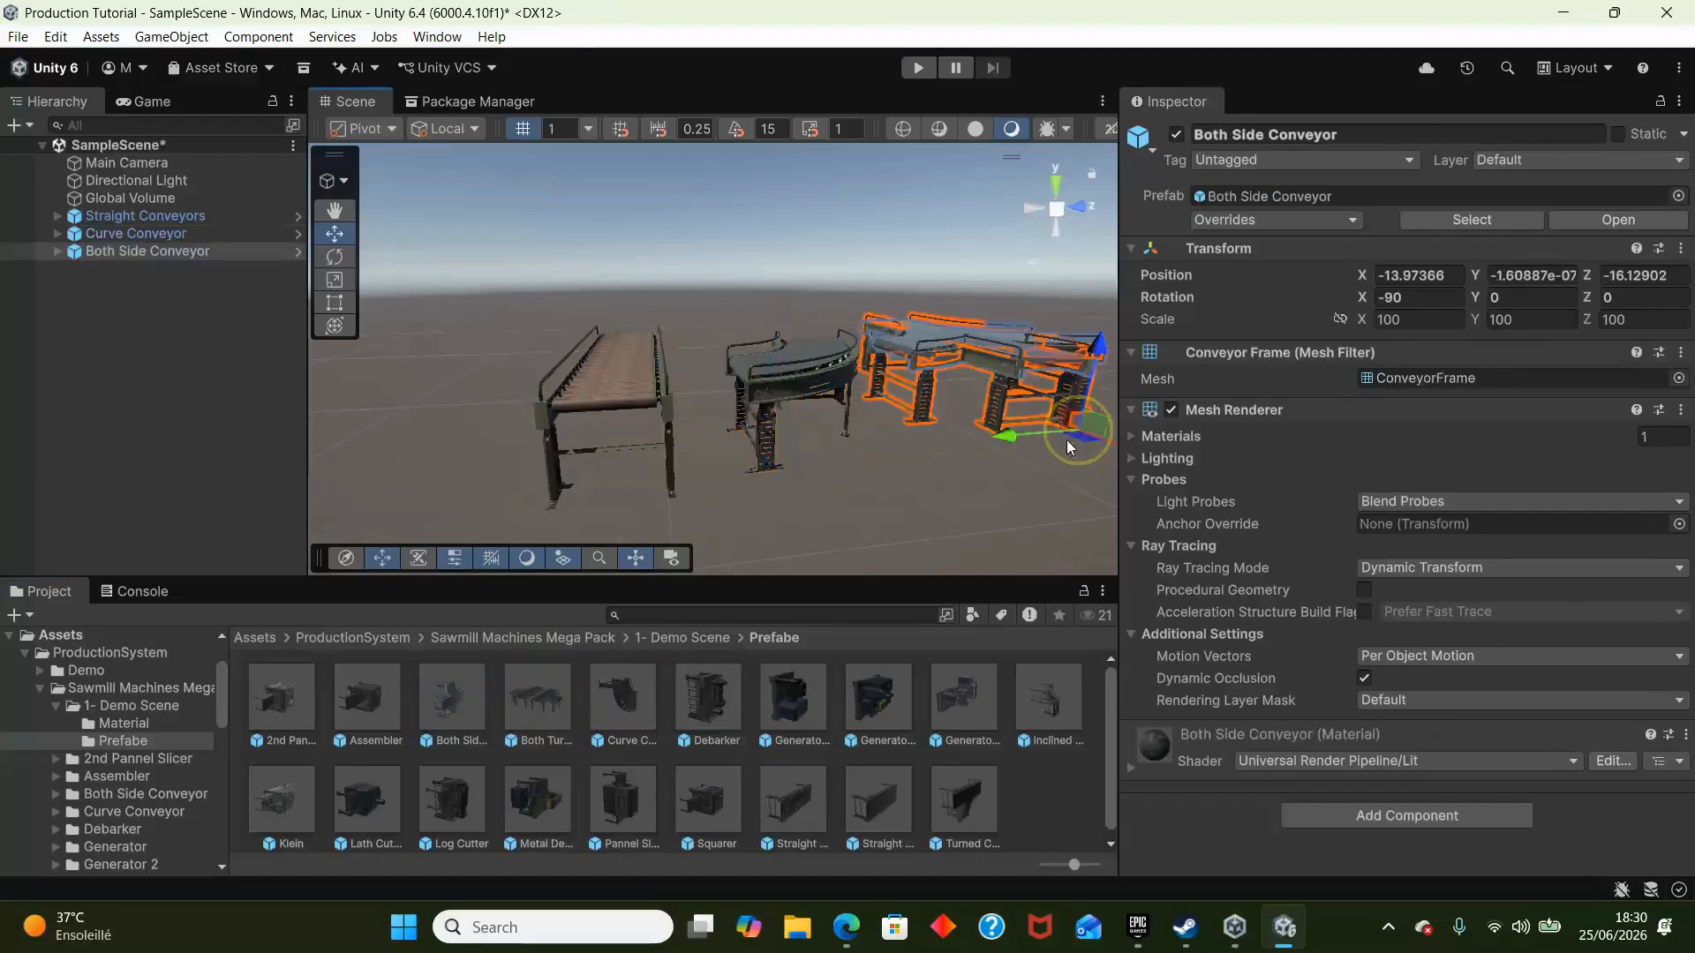
{"action": "mouse_move", "coordinate": [886, 431]}
{"action": "right_mouse_down"}
{"action": "mouse_move", "coordinate": [879, 389]}
{"action": "mouse_move", "coordinate": [888, 413]}
{"action": "right_mouse_up"}
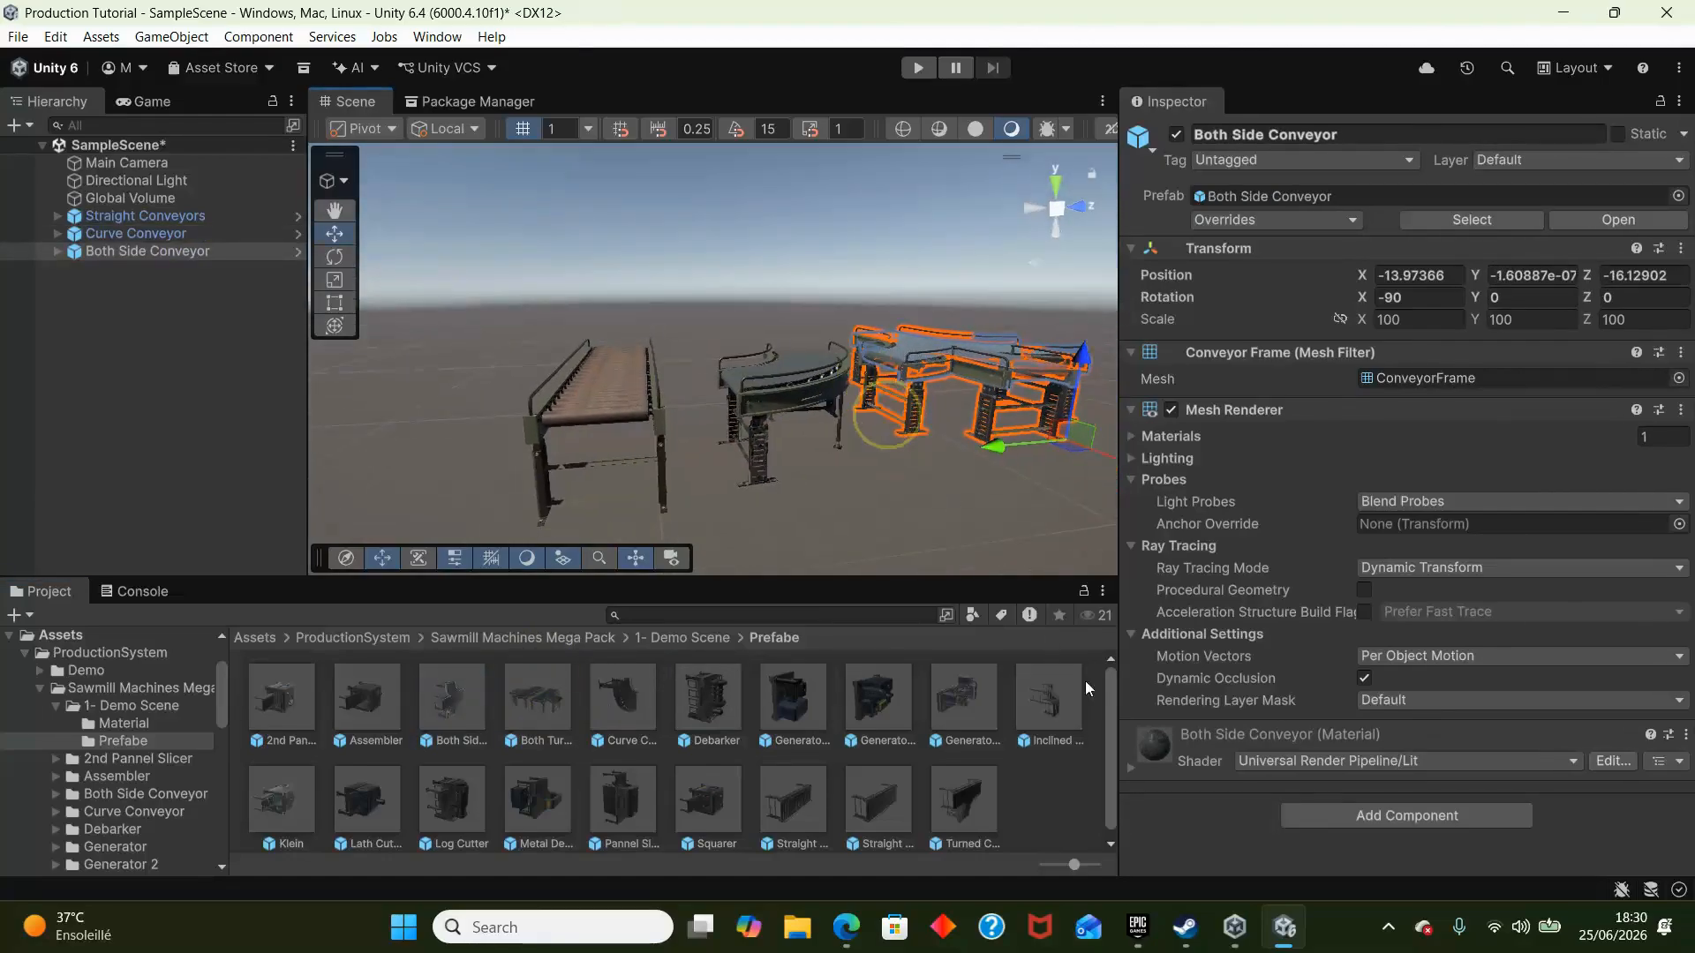
{"action": "left_click_drag", "start_coordinate": [1052, 697], "coordinate": [532, 597]}
- Add a Conveyor Belt component to the Straight Conveyors object
{"action": "key", "text": "w"}
{"action": "right_click_drag", "start_coordinate": [547, 376], "coordinate": [707, 383]}
{"action": "key", "text": "s"}
{"action": "left_click", "coordinate": [692, 415]}
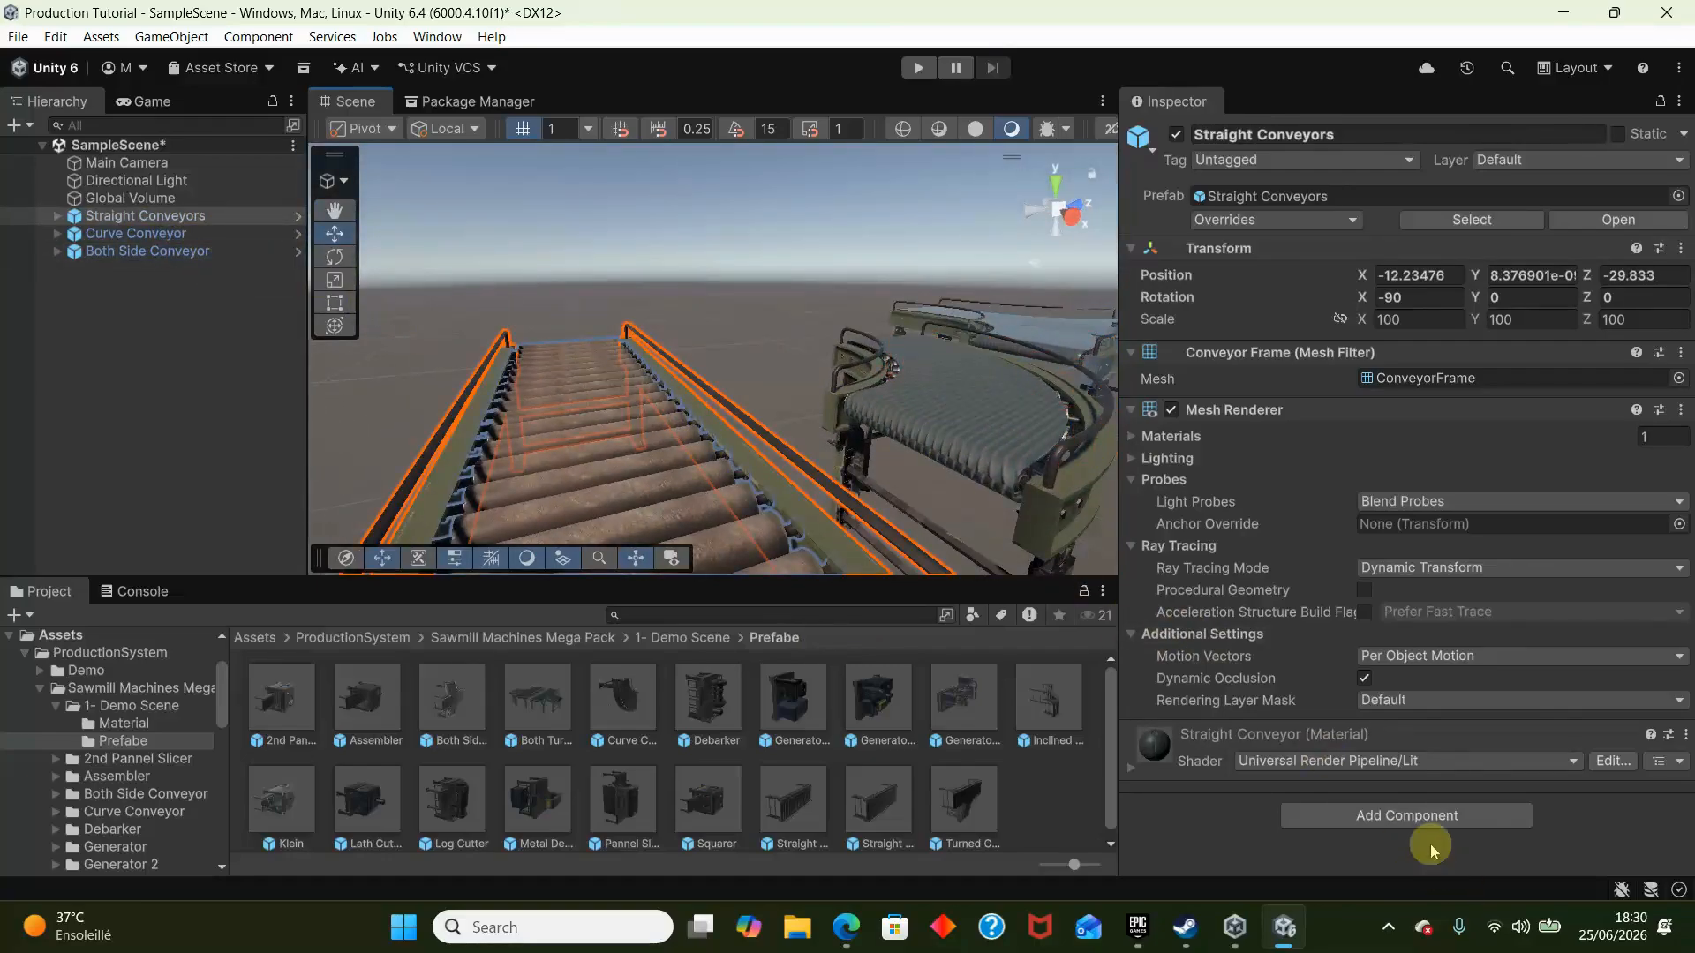
{"action": "left_click", "coordinate": [1413, 817]}
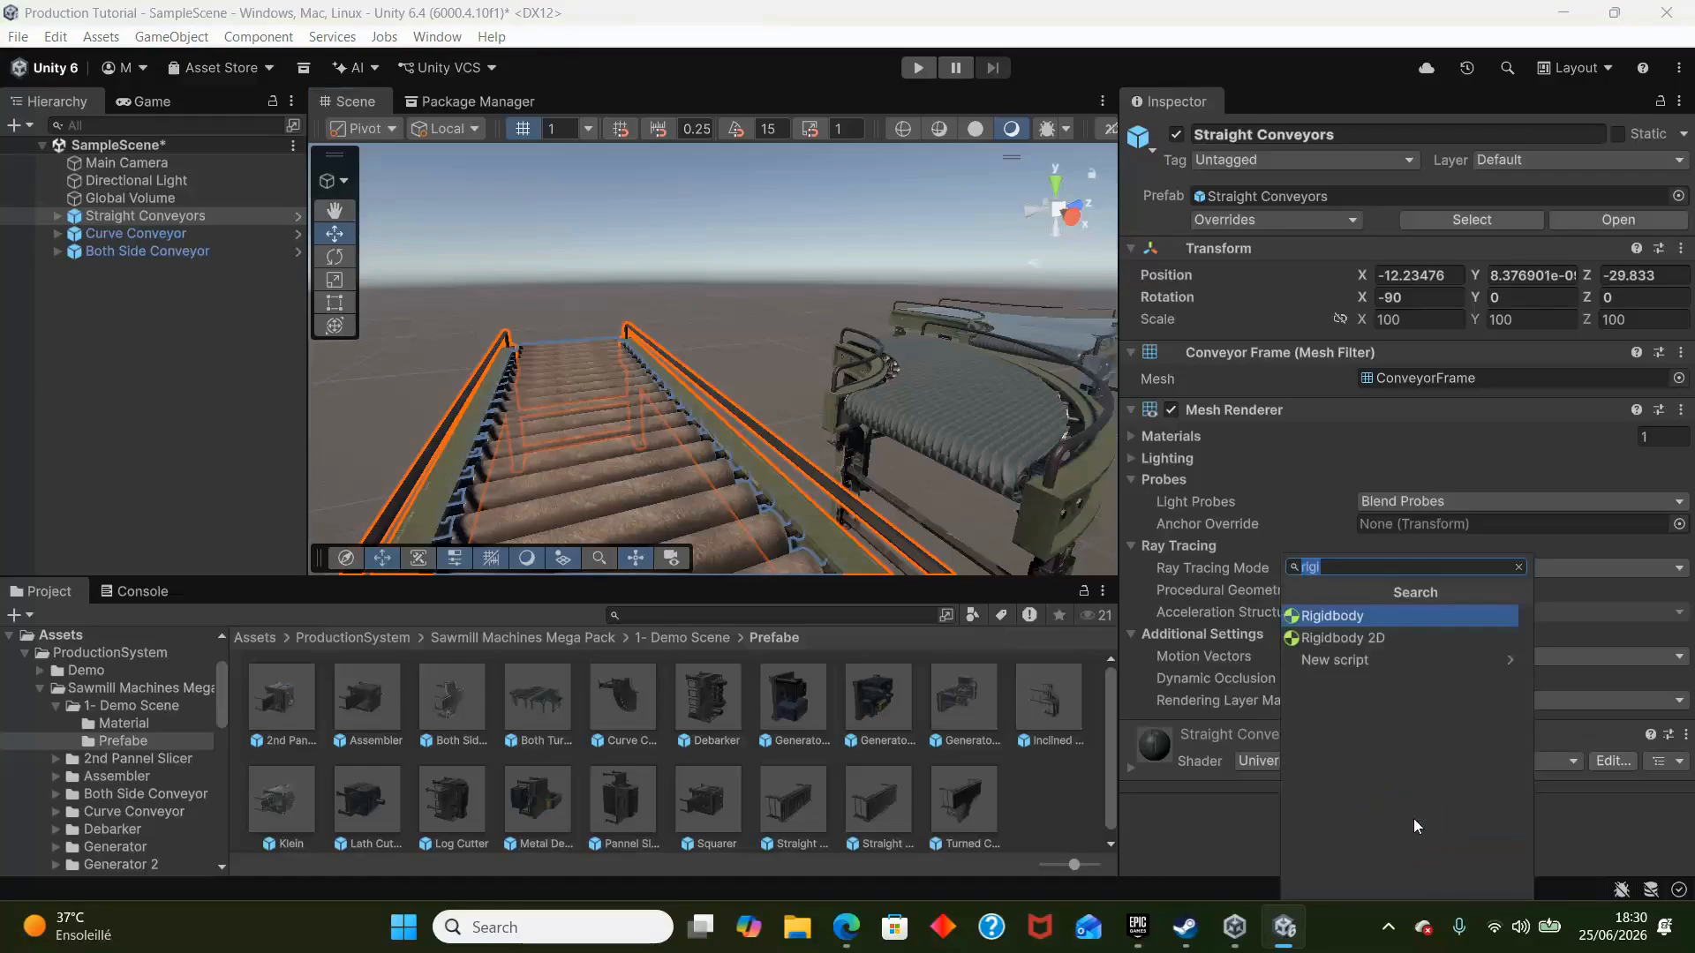
{"action": "key", "text": "BackSpace"}
{"action": "key", "text": "BackSpace"}
{"action": "key", "text": "BackSpace"}
{"action": "key", "text": "BackSpace"}
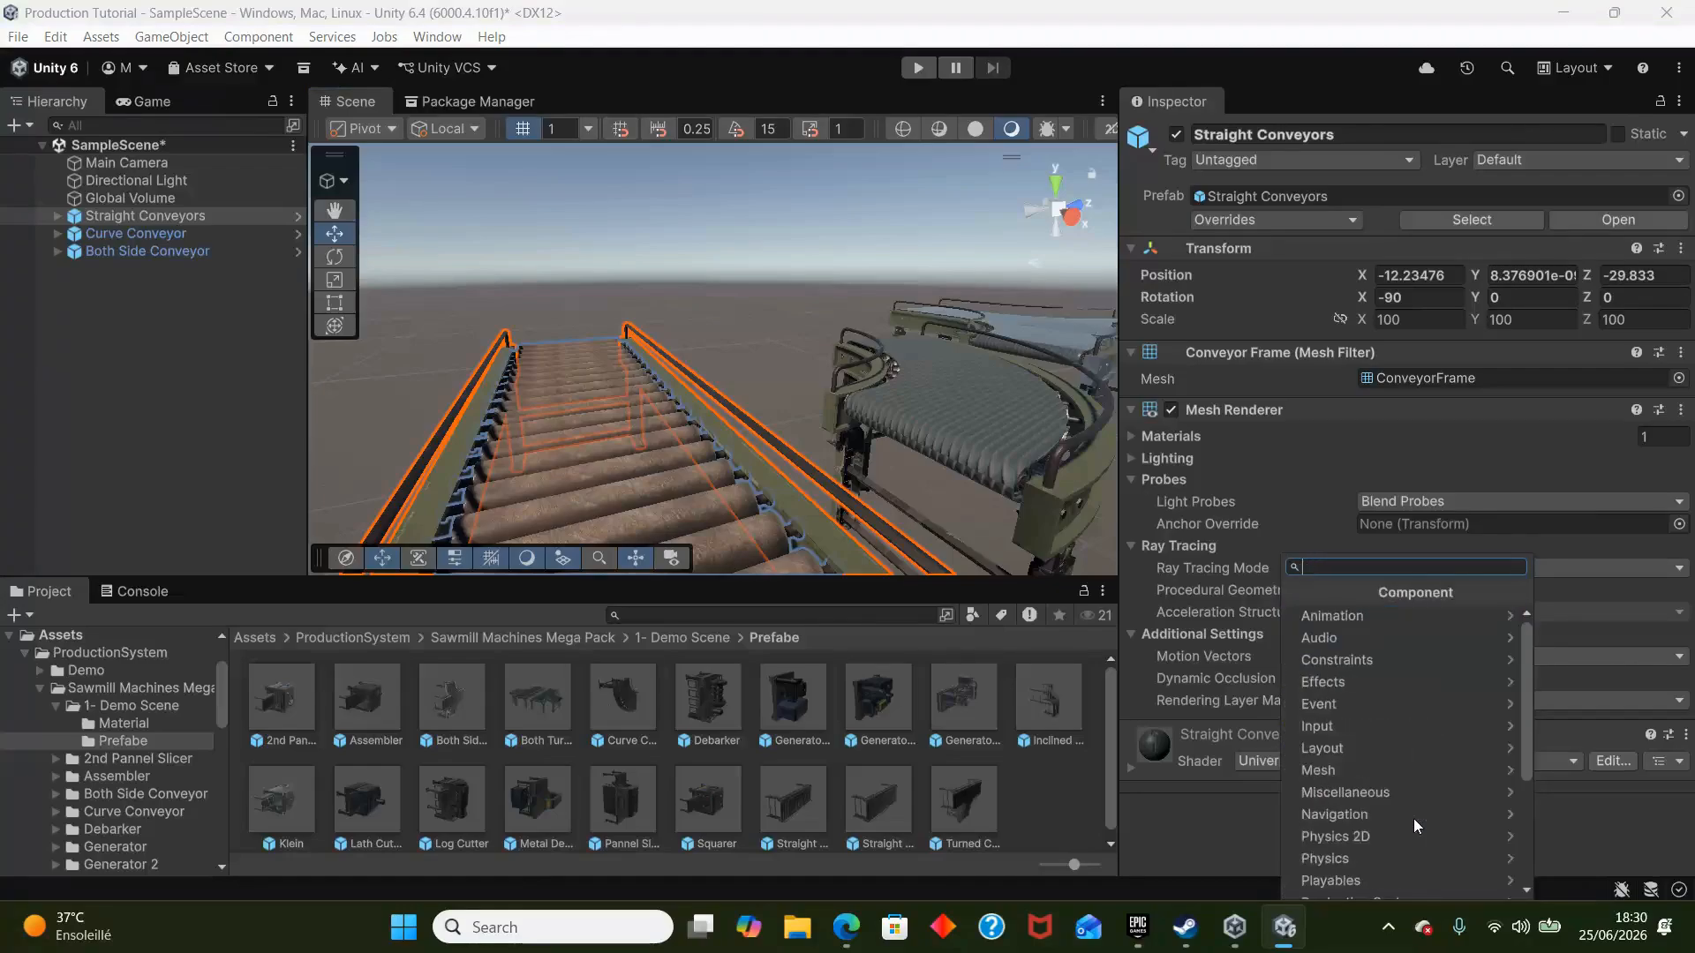
{"action": "type", "text": "conve"}
{"action": "key", "text": "Return"}
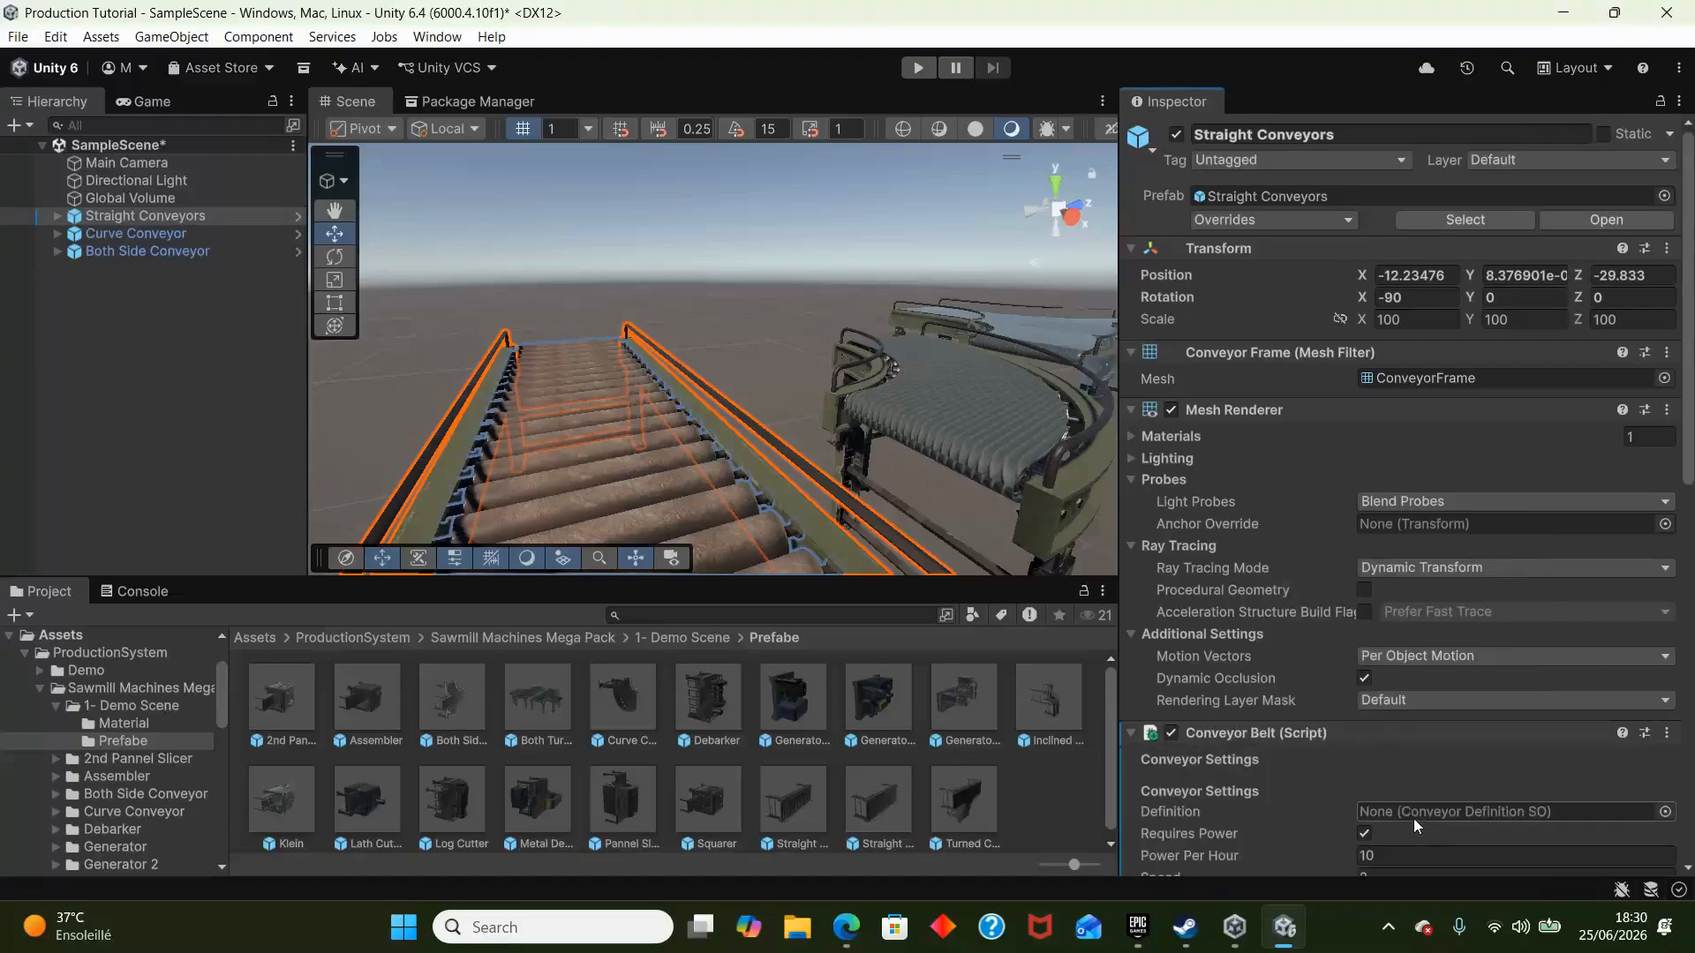
- Add a Box Collider component to the straight conveyor
{"action": "scroll", "coordinate": [1412, 819], "scroll_direction": "down", "scroll_amount": 10}
{"action": "left_click", "coordinate": [1379, 852]}
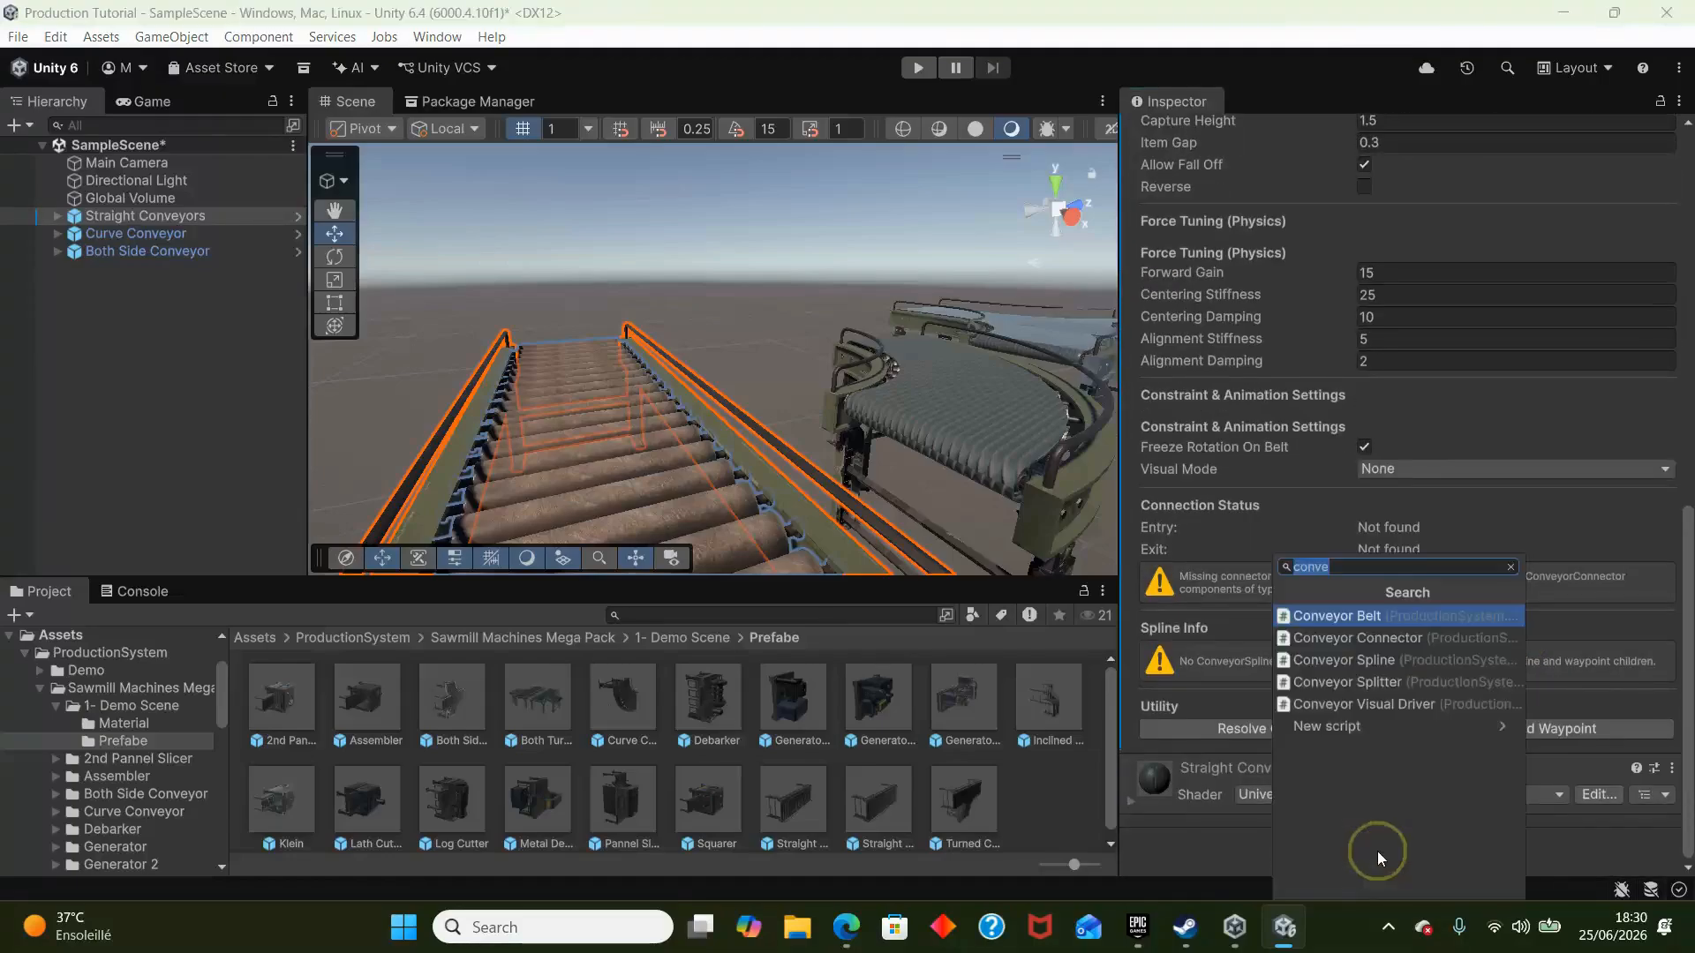
{"action": "type", "text": "box"}
{"action": "key", "text": "Return"}
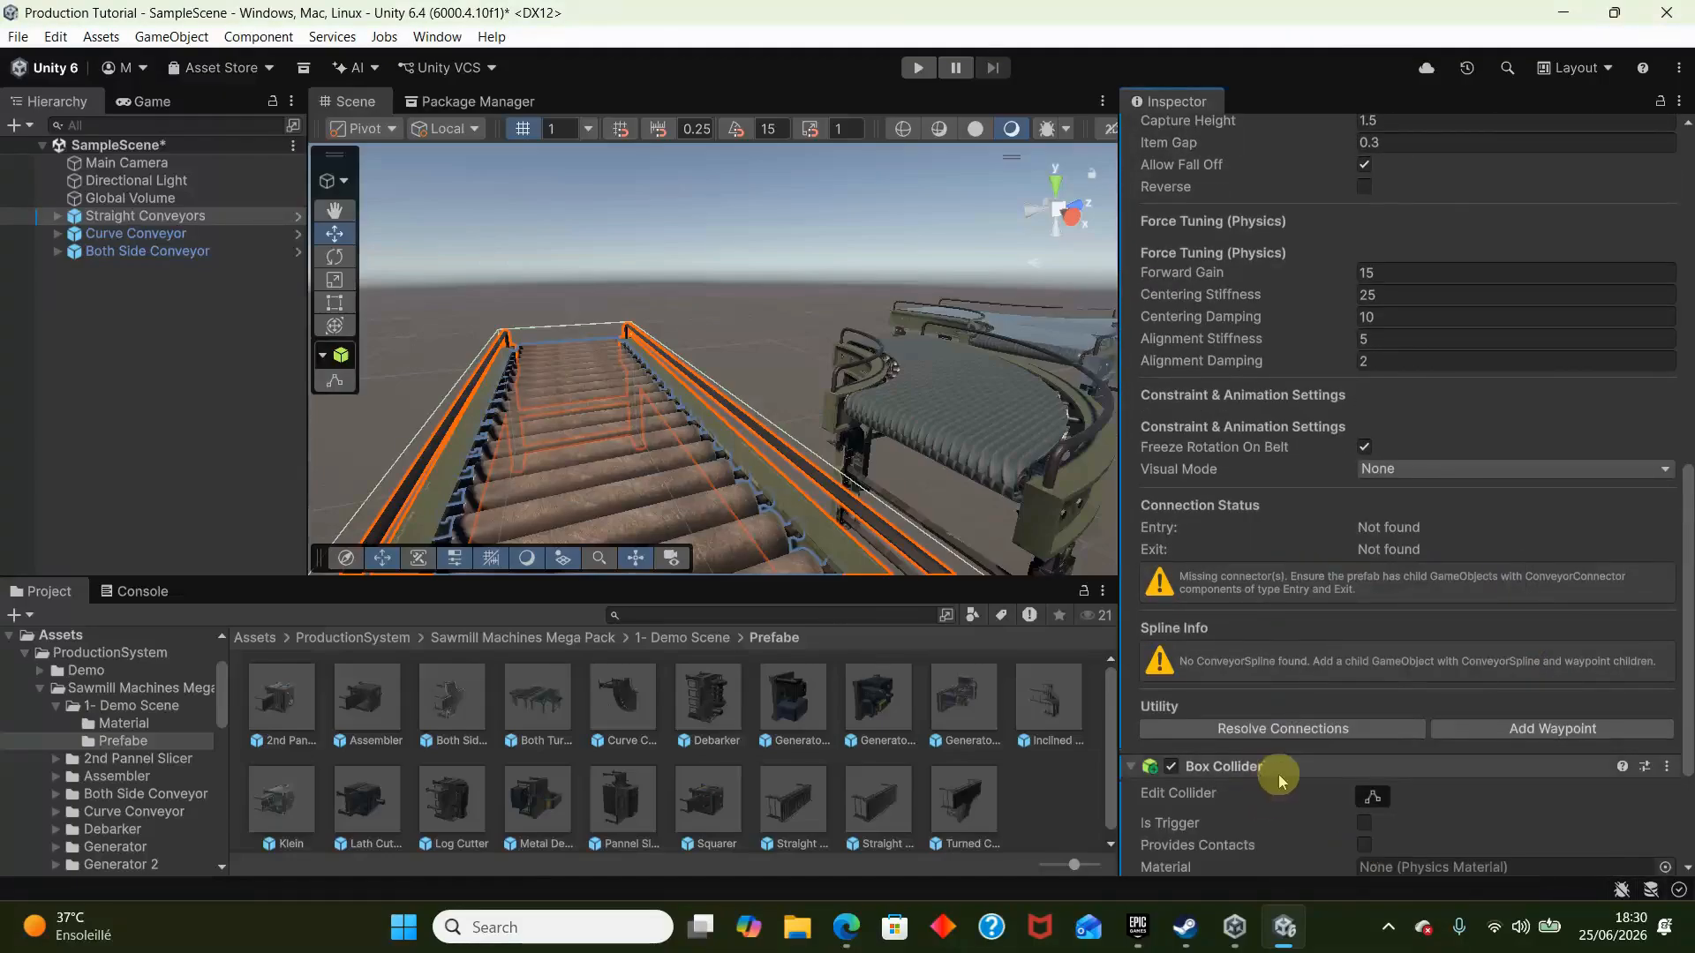
- Flatten the straight conveyor's box collider around the rollers to a Z size of about 0.0033 and enable Is Trigger
{"action": "left_click", "coordinate": [1373, 797]}
{"action": "left_click_drag", "start_coordinate": [862, 461], "coordinate": [675, 265], "text": "alt"}
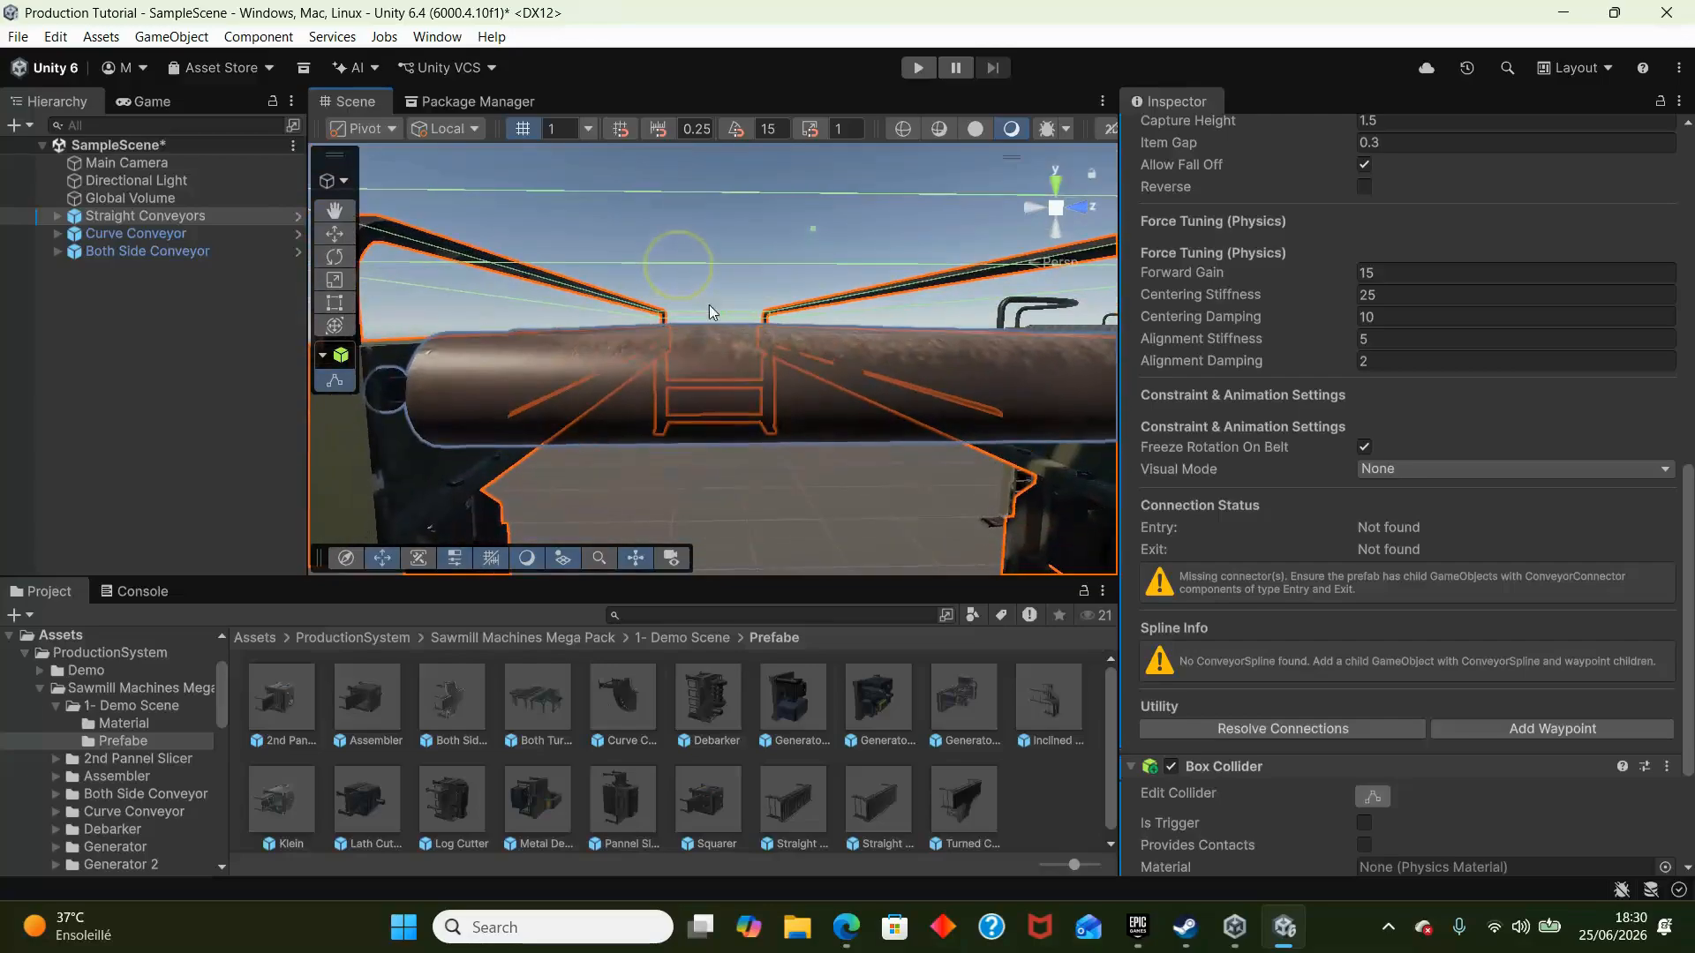
{"action": "mouse_move", "coordinate": [721, 327]}
{"action": "left_mouse_down", "text": "alt"}
{"action": "mouse_move", "coordinate": [745, 341]}
{"action": "mouse_move", "coordinate": [760, 257]}
{"action": "mouse_move", "coordinate": [742, 331]}
{"action": "mouse_move", "coordinate": [731, 284]}
{"action": "mouse_move", "coordinate": [744, 305]}
{"action": "left_mouse_up", "text": "alt"}
{"action": "left_click", "coordinate": [1364, 823]}
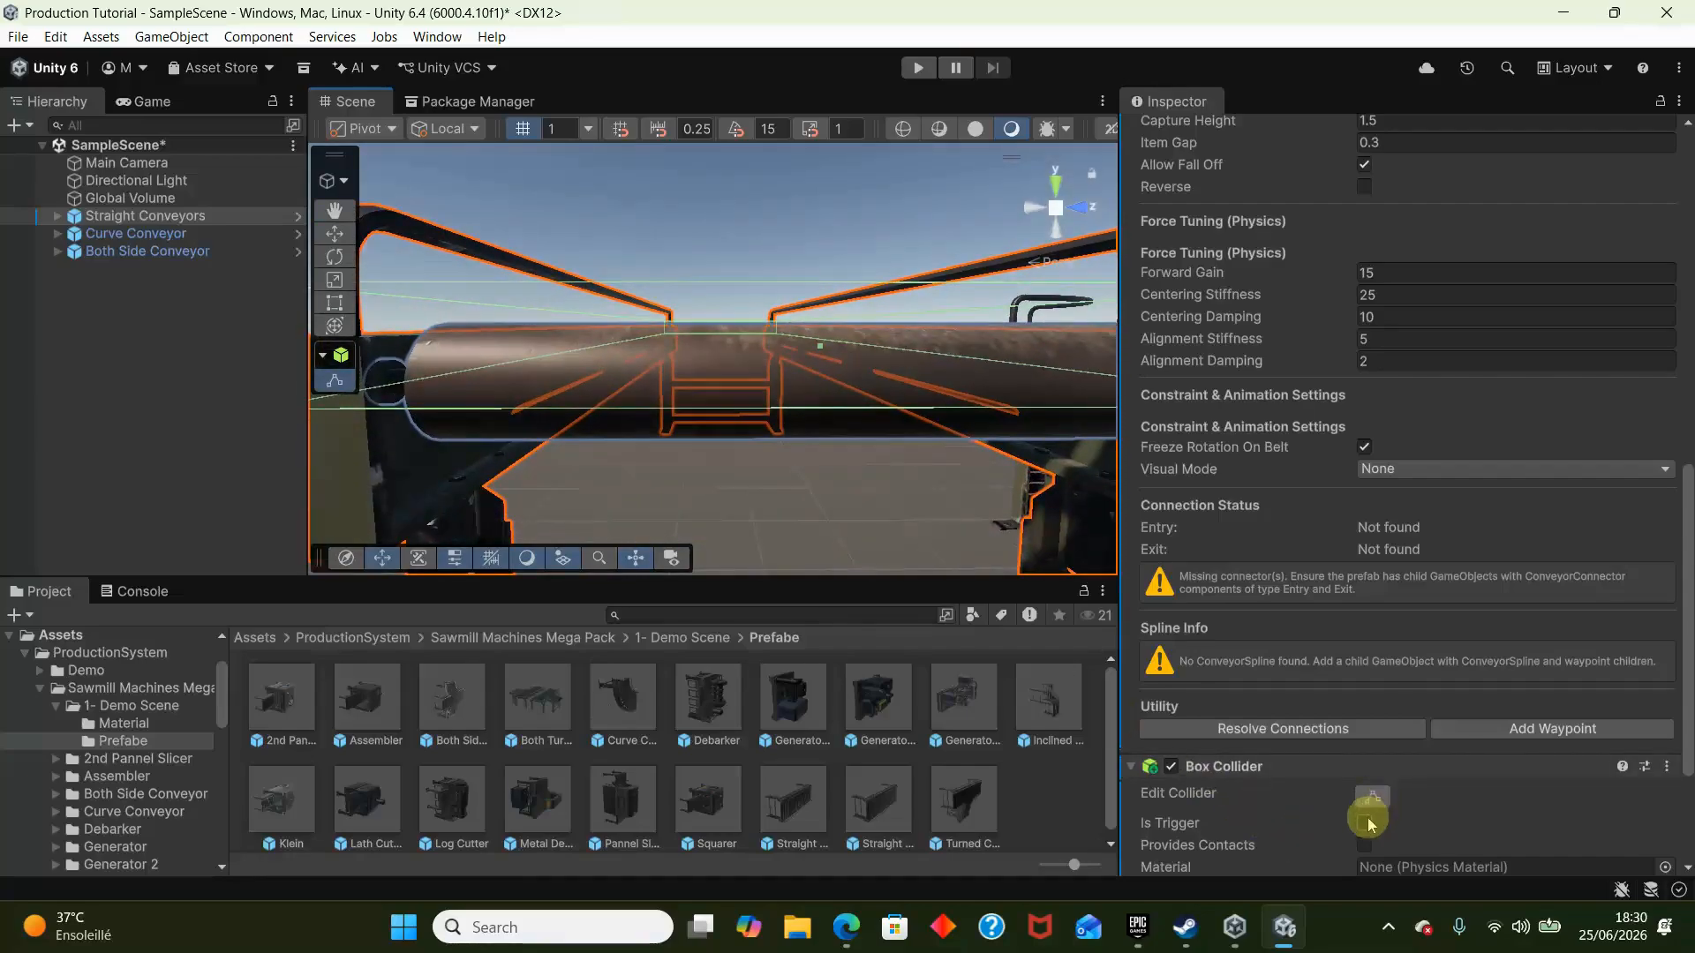
{"action": "scroll", "coordinate": [1368, 820], "scroll_direction": "down", "scroll_amount": 3}
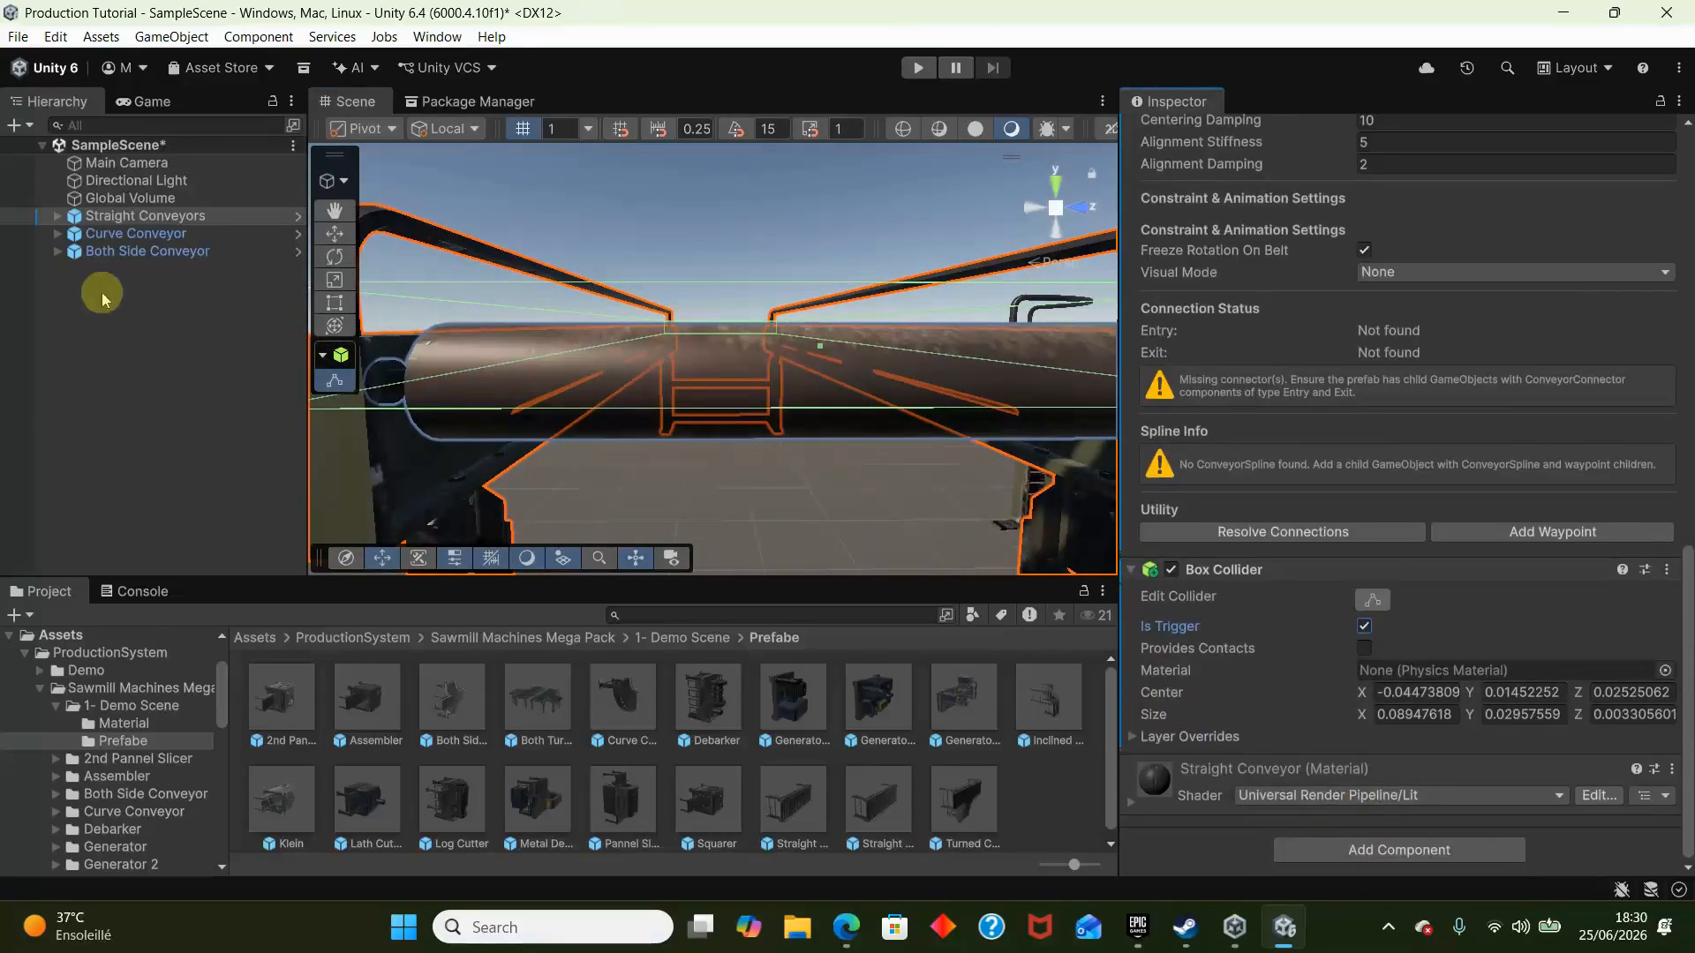
- Create an empty child object named Spline under Straight Conveyors
{"action": "left_click", "coordinate": [124, 217]}
{"action": "right_click", "coordinate": [125, 221]}
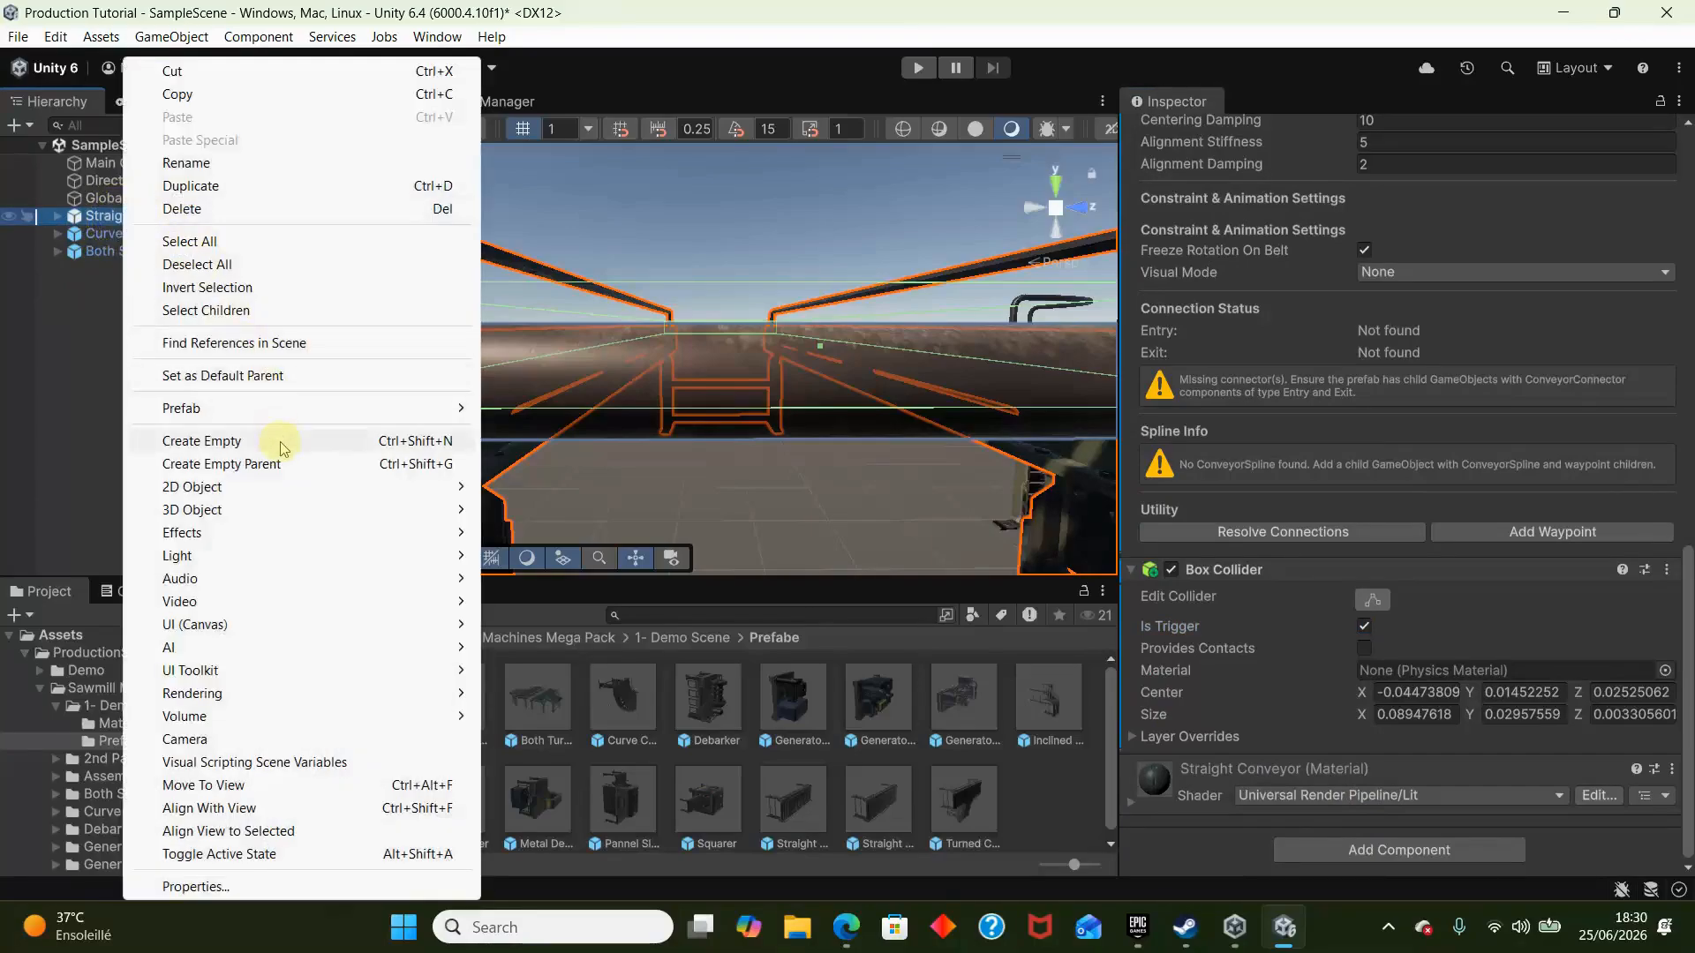
{"action": "left_click", "coordinate": [283, 440]}
{"action": "type", "text": "Spline"}
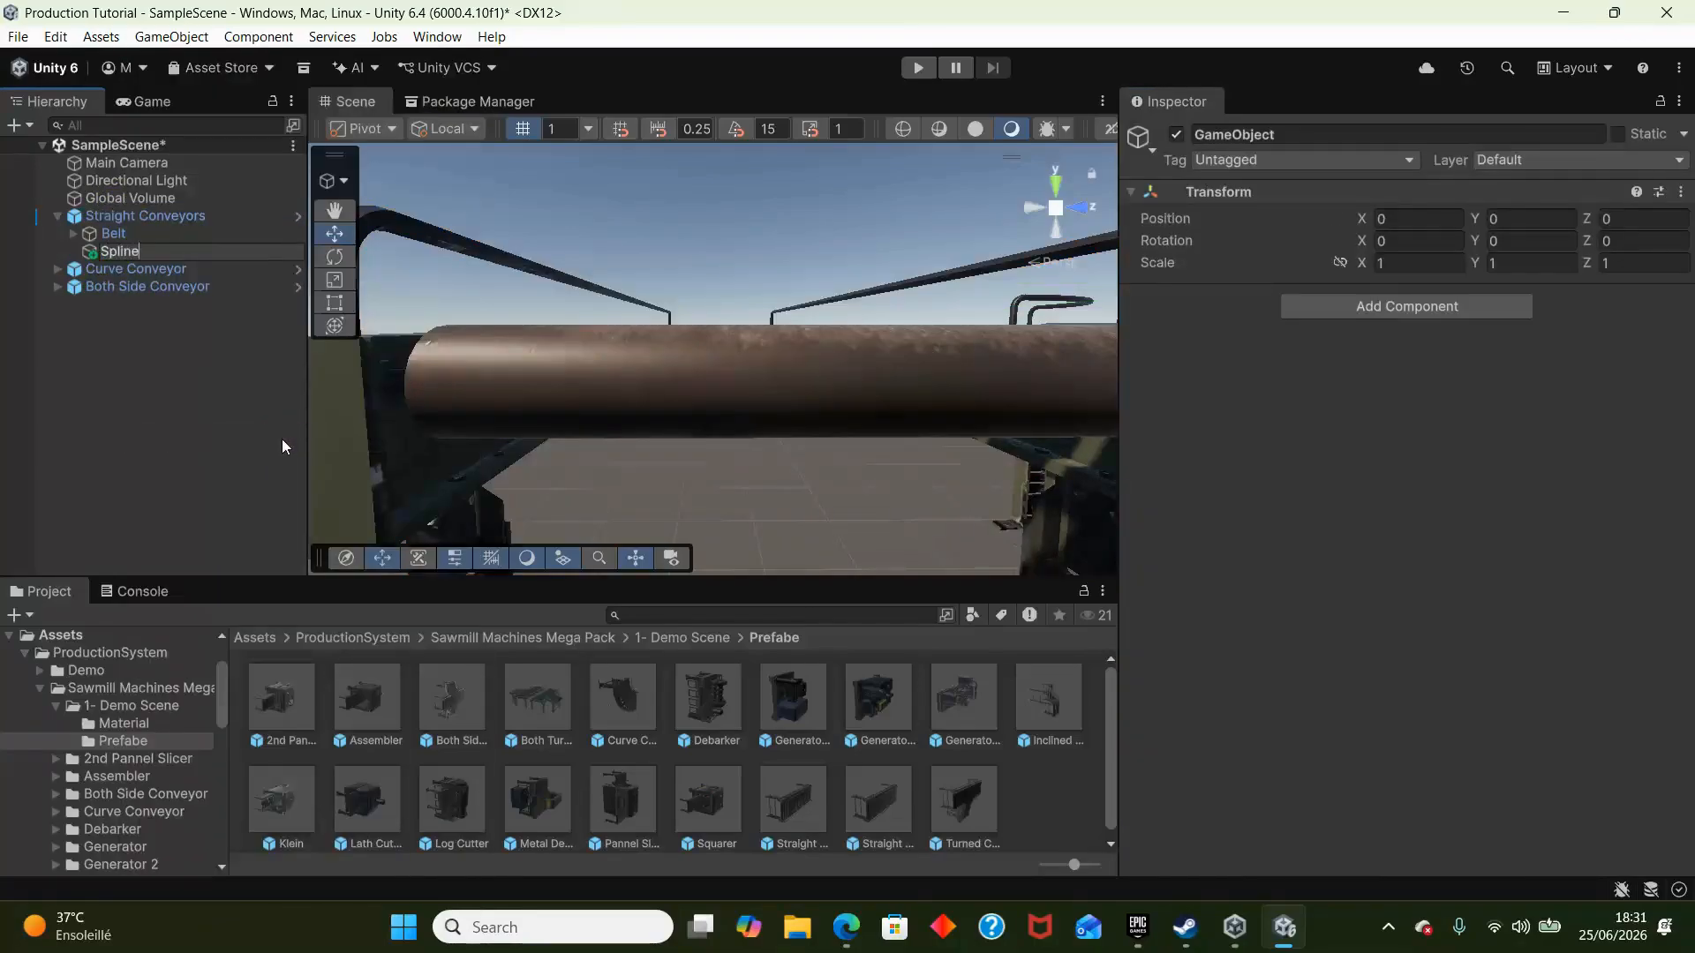
{"action": "key", "text": "Return"}
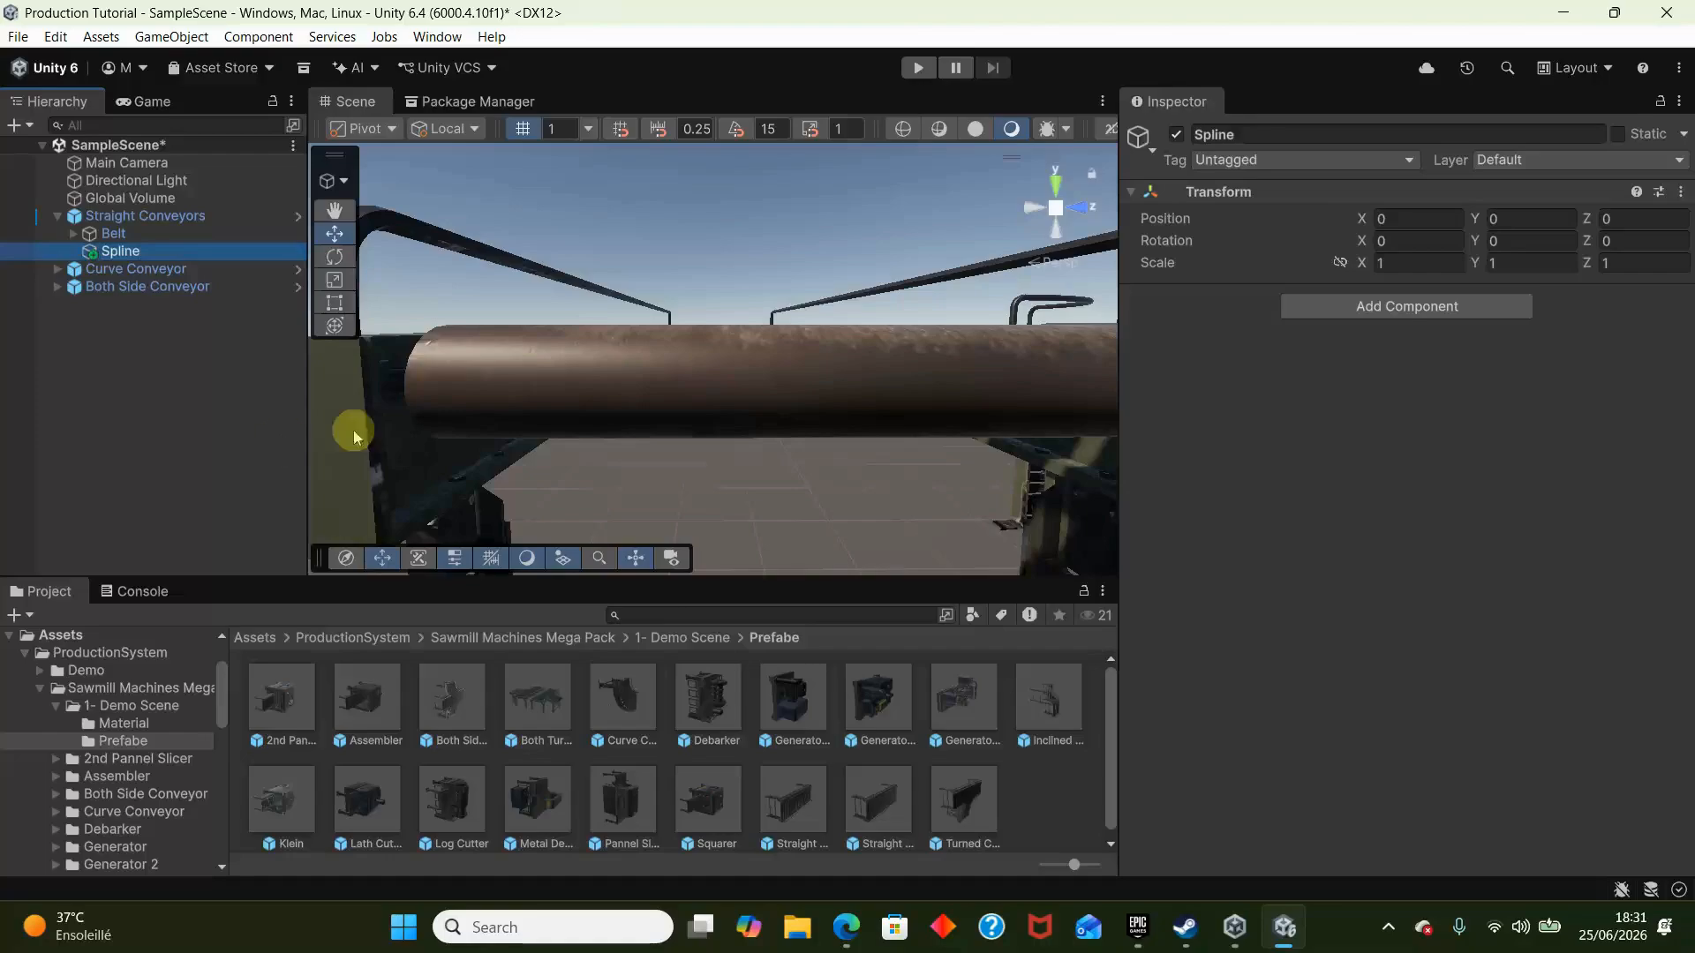
- Add a Conveyor Spline component to the Spline object
{"action": "left_click", "coordinate": [1466, 307]}
{"action": "type", "text": "spli"}
{"action": "key", "text": "Return"}
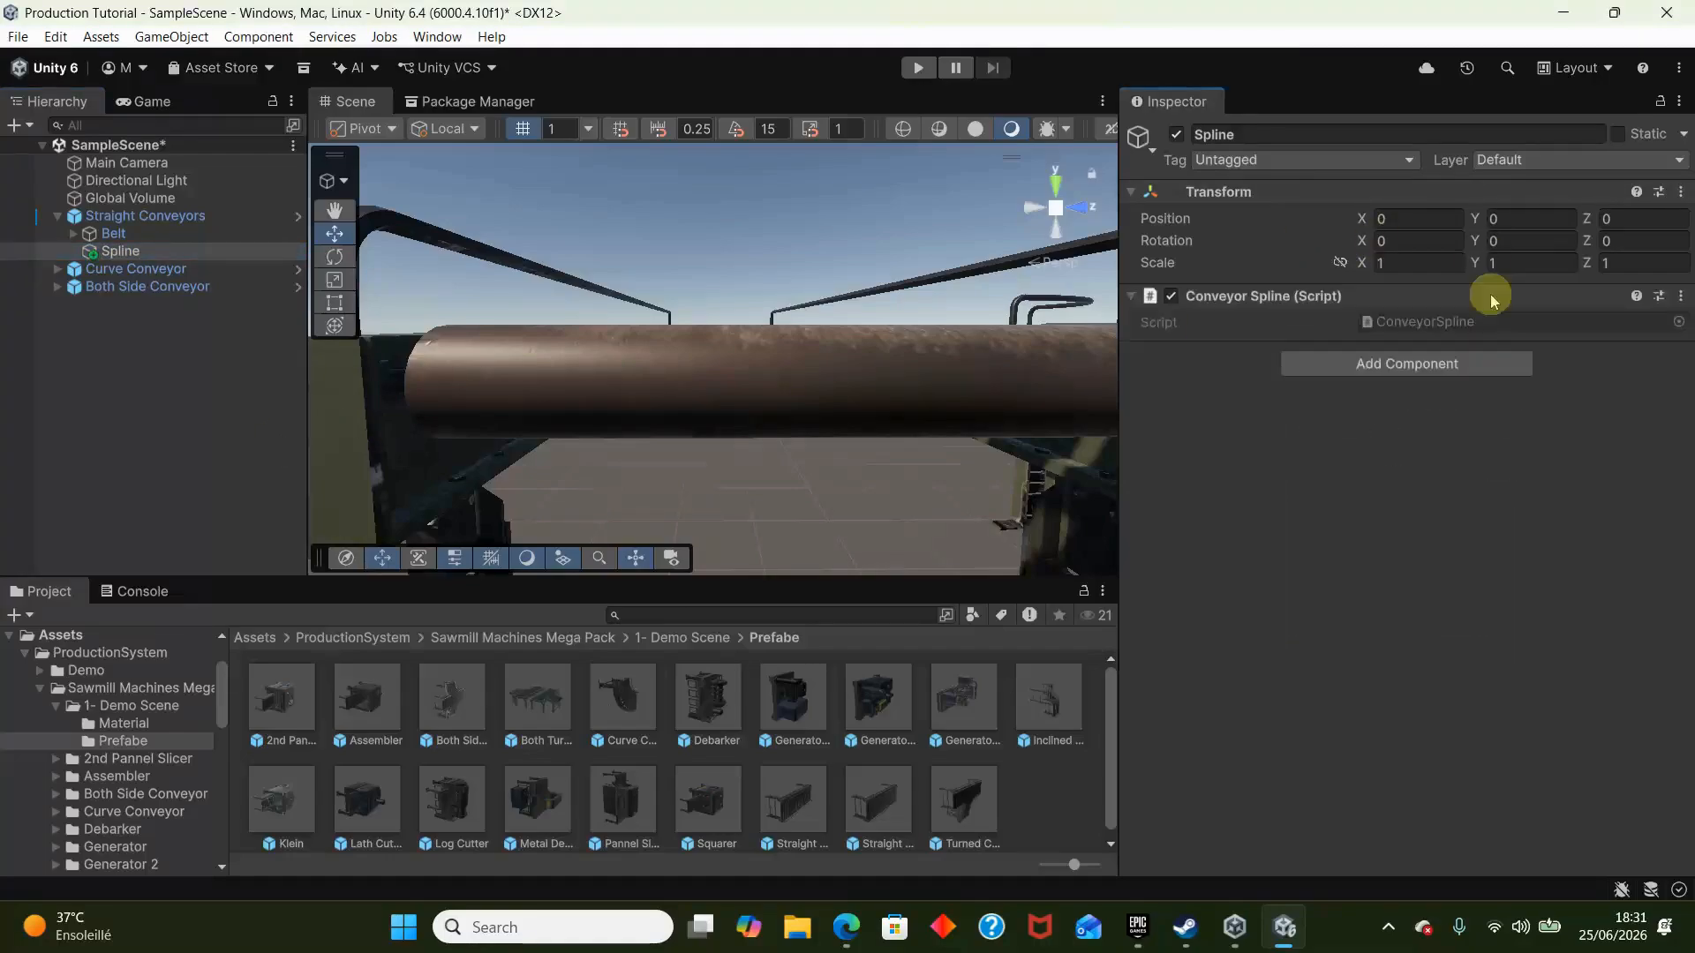
- Add two waypoints to the Straight Conveyors' conveyor belt component
{"action": "left_click", "coordinate": [132, 216]}
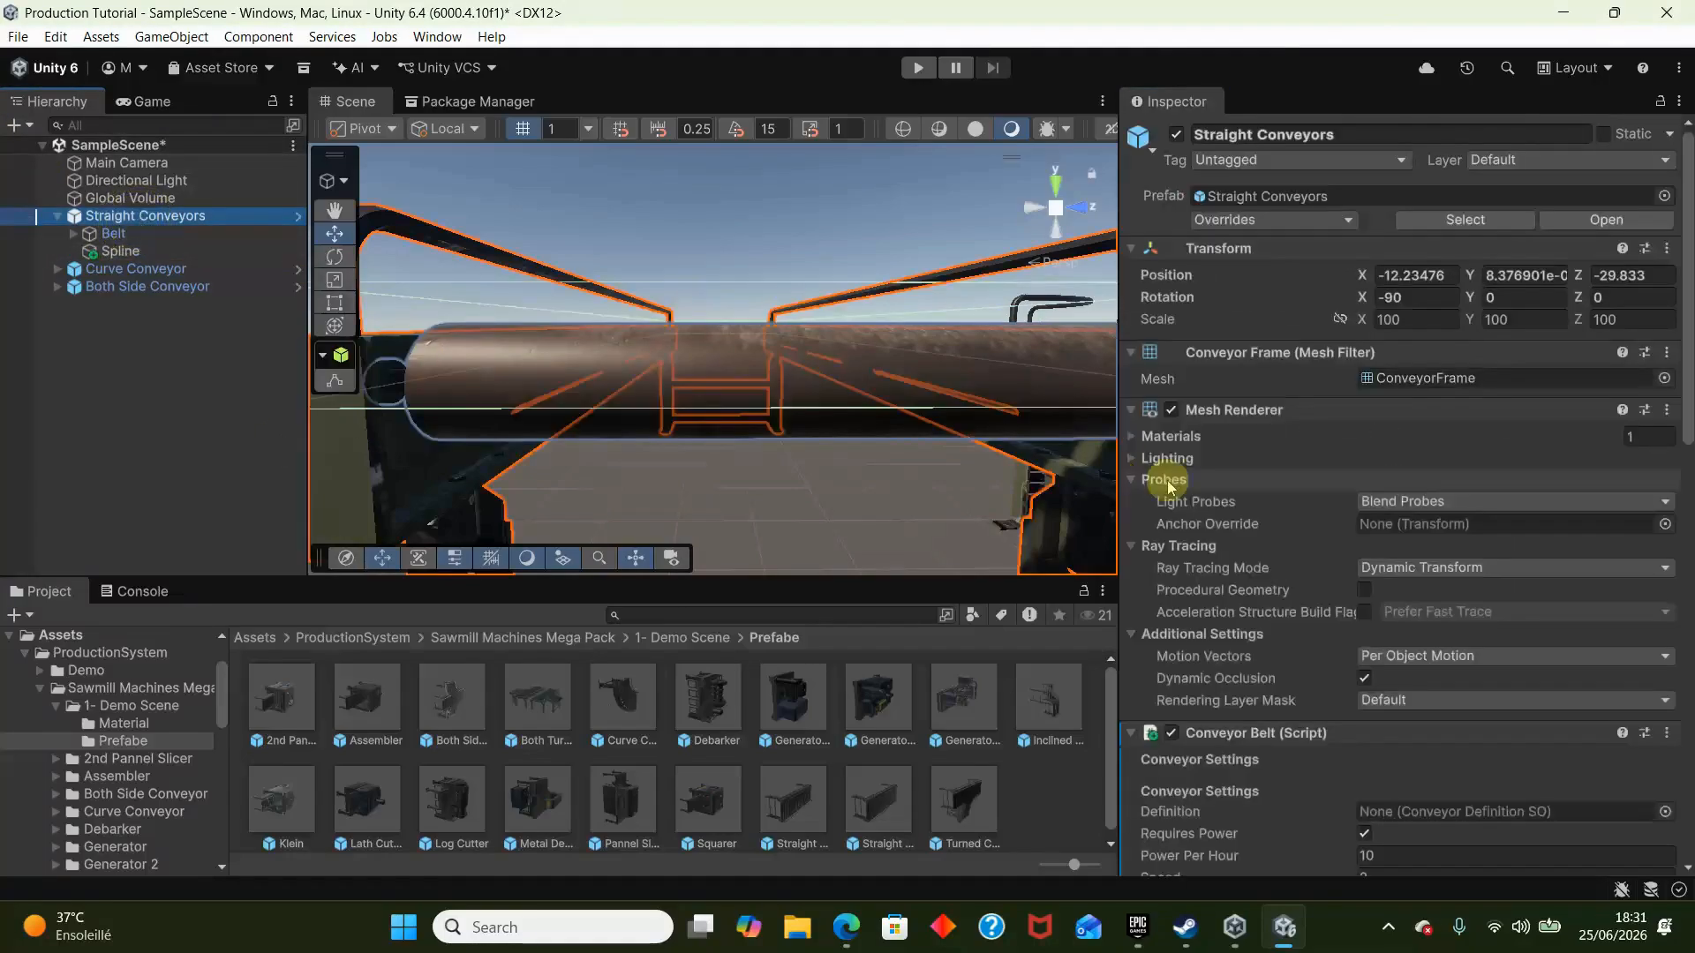
{"action": "scroll", "coordinate": [1174, 476], "scroll_direction": "down", "scroll_amount": 15}
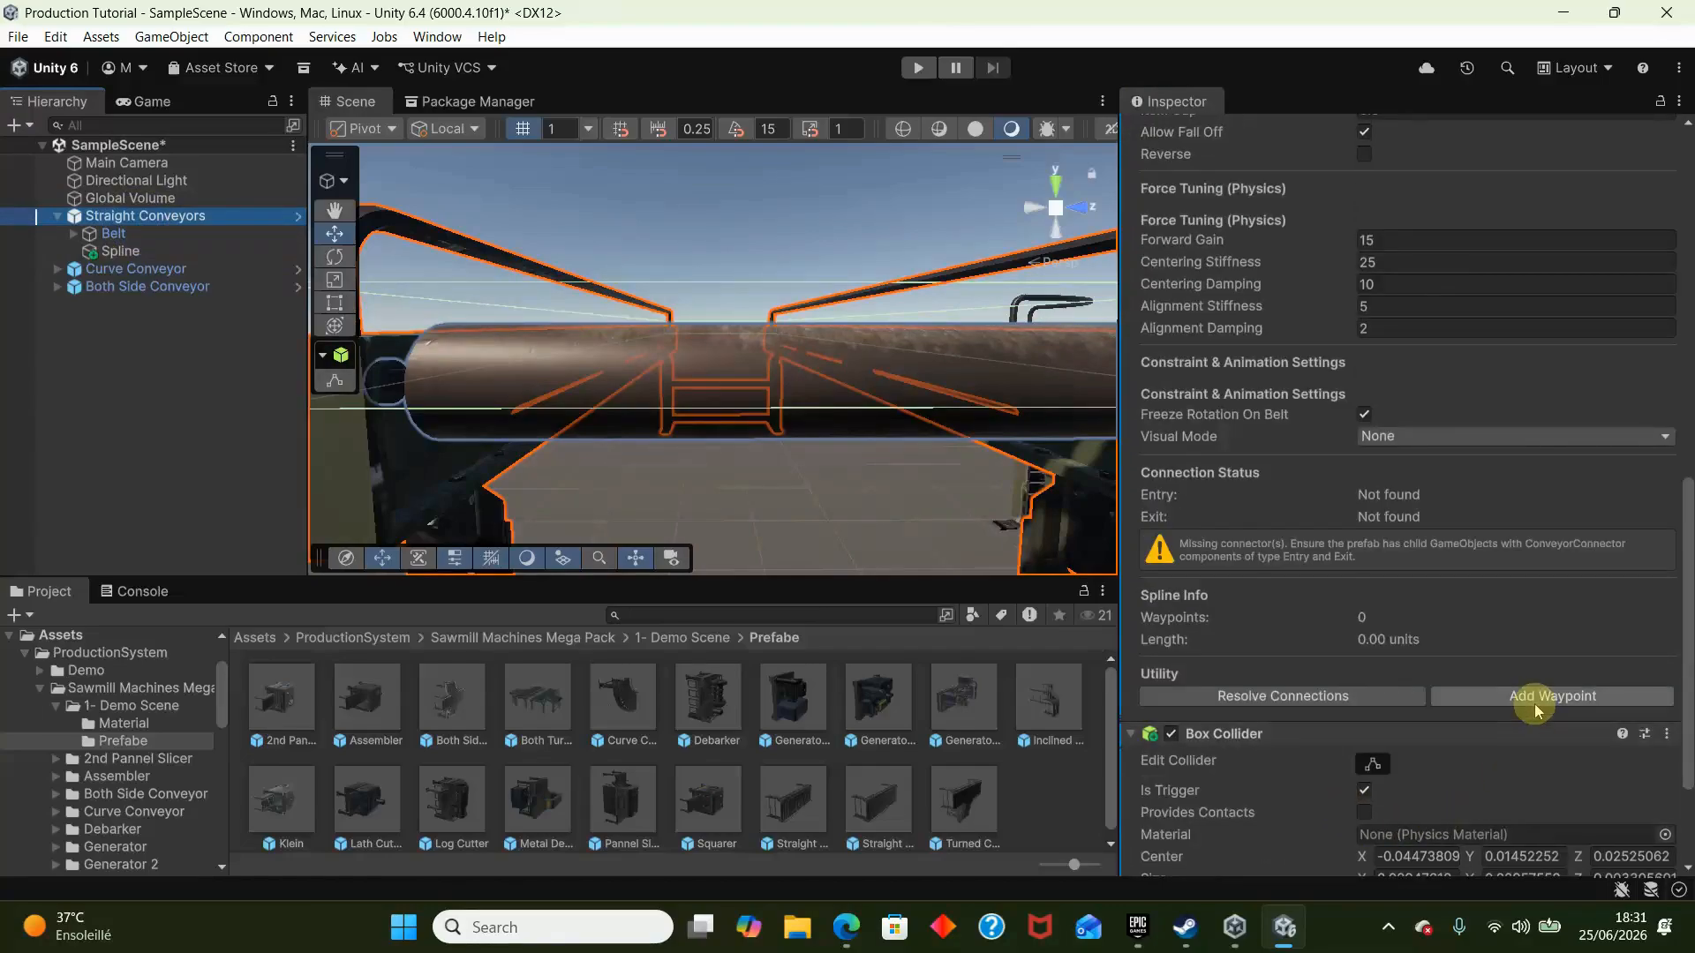
{"action": "left_click", "coordinate": [1534, 709]}
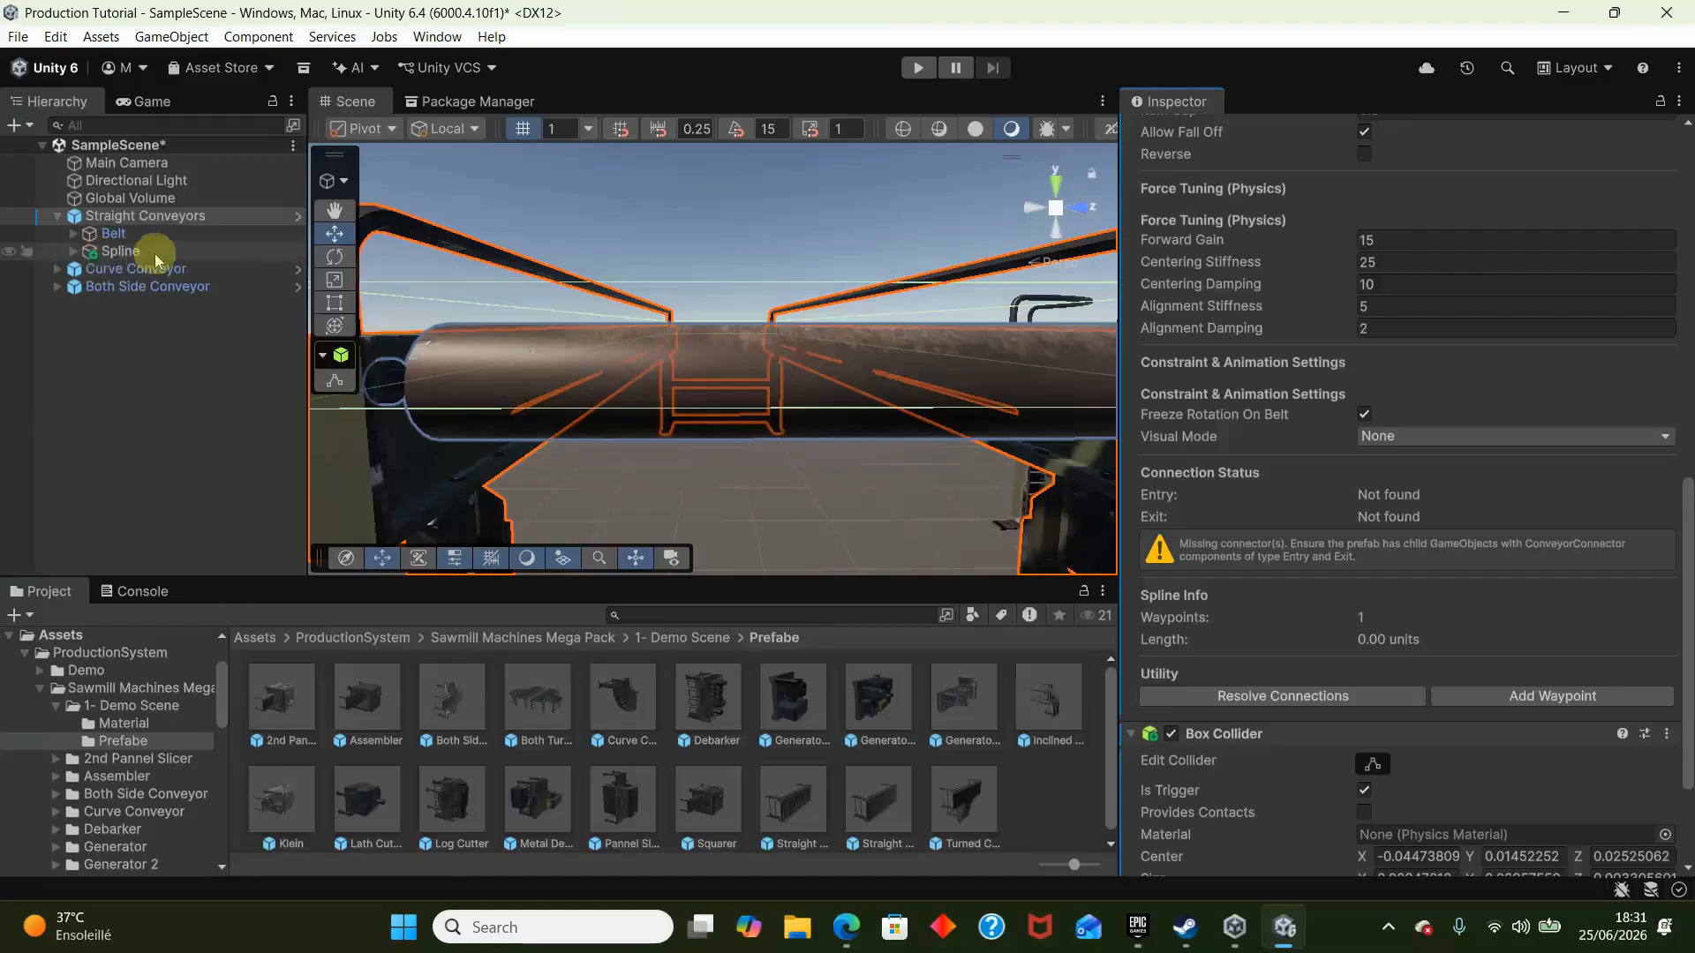
{"action": "left_click", "coordinate": [1509, 695]}
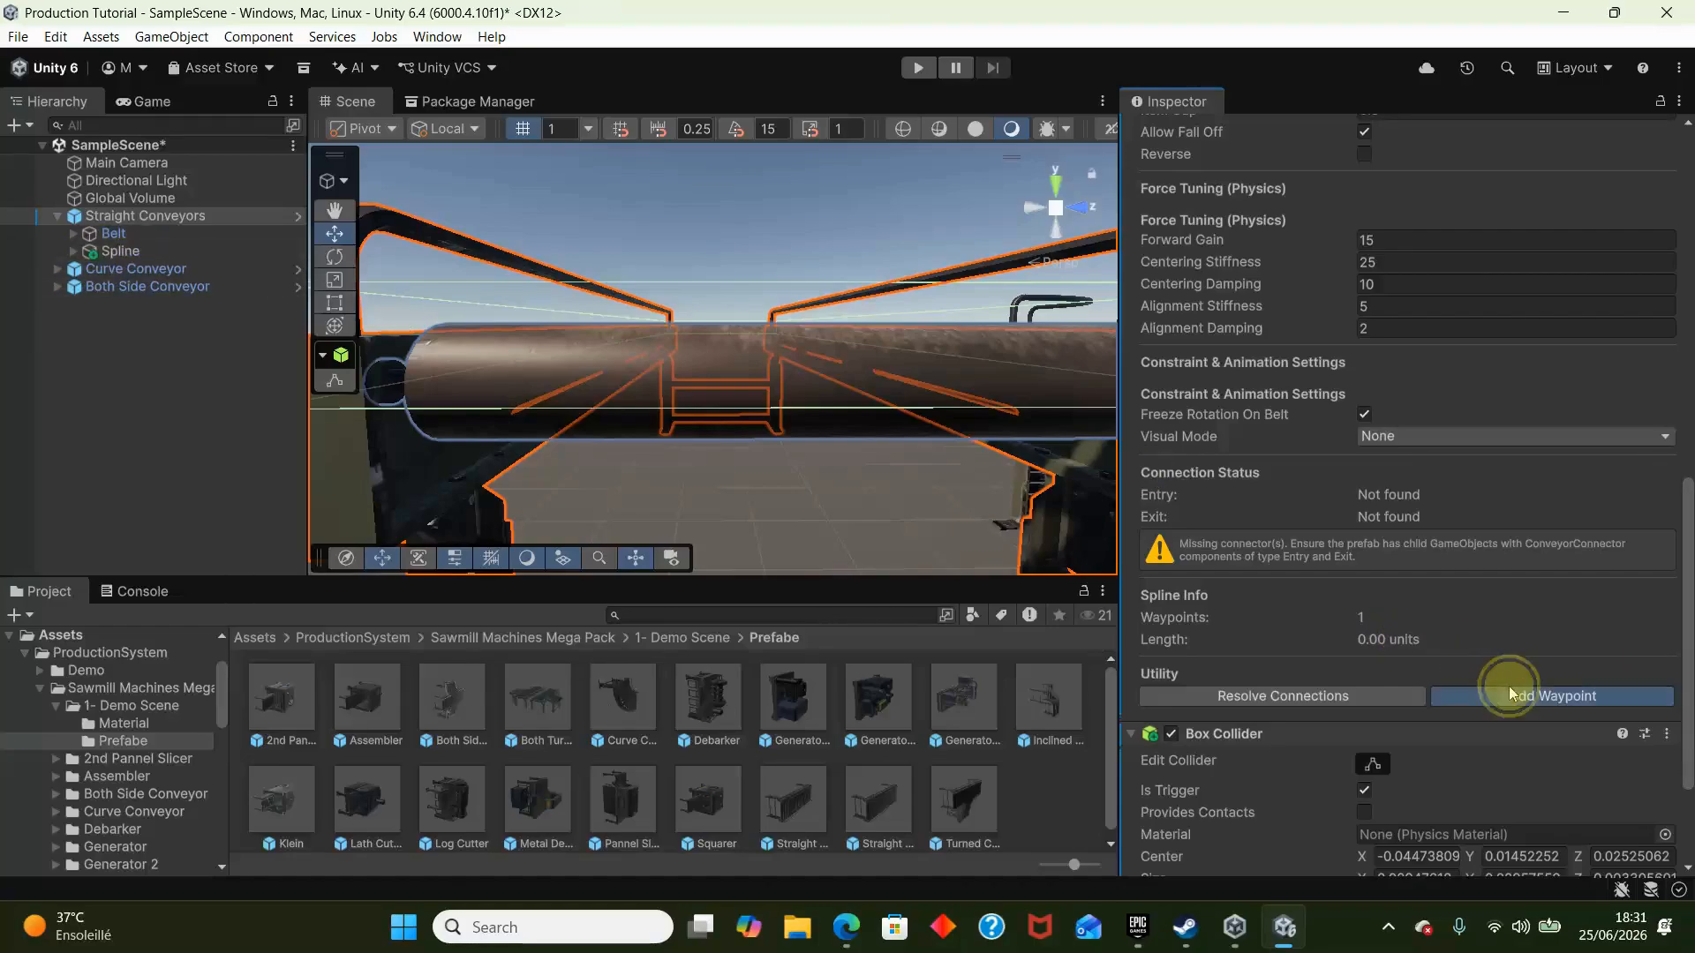
- Move the Spline object to the belt's end, centred just above the rollers, at about X -0.0025, Y 0.0149, Z 0.0265
{"action": "left_click", "coordinate": [169, 254]}
{"action": "left_click_drag", "start_coordinate": [529, 333], "coordinate": [547, 475], "text": "alt"}
{"action": "left_click_drag", "start_coordinate": [918, 406], "coordinate": [952, 213]}
{"action": "left_click_drag", "start_coordinate": [875, 325], "coordinate": [735, 323]}
{"action": "left_click_drag", "start_coordinate": [836, 246], "coordinate": [850, 179]}
{"action": "right_click_drag", "start_coordinate": [823, 239], "coordinate": [1206, 168]}
{"action": "key", "text": "w"}
{"action": "left_click_drag", "start_coordinate": [913, 239], "coordinate": [405, 137]}
{"action": "right_click_drag", "start_coordinate": [404, 137], "coordinate": [405, 140]}
{"action": "key", "text": "e"}
{"action": "left_click_drag", "start_coordinate": [786, 246], "coordinate": [677, 248]}
{"action": "left_click_drag", "start_coordinate": [770, 171], "coordinate": [768, 214]}
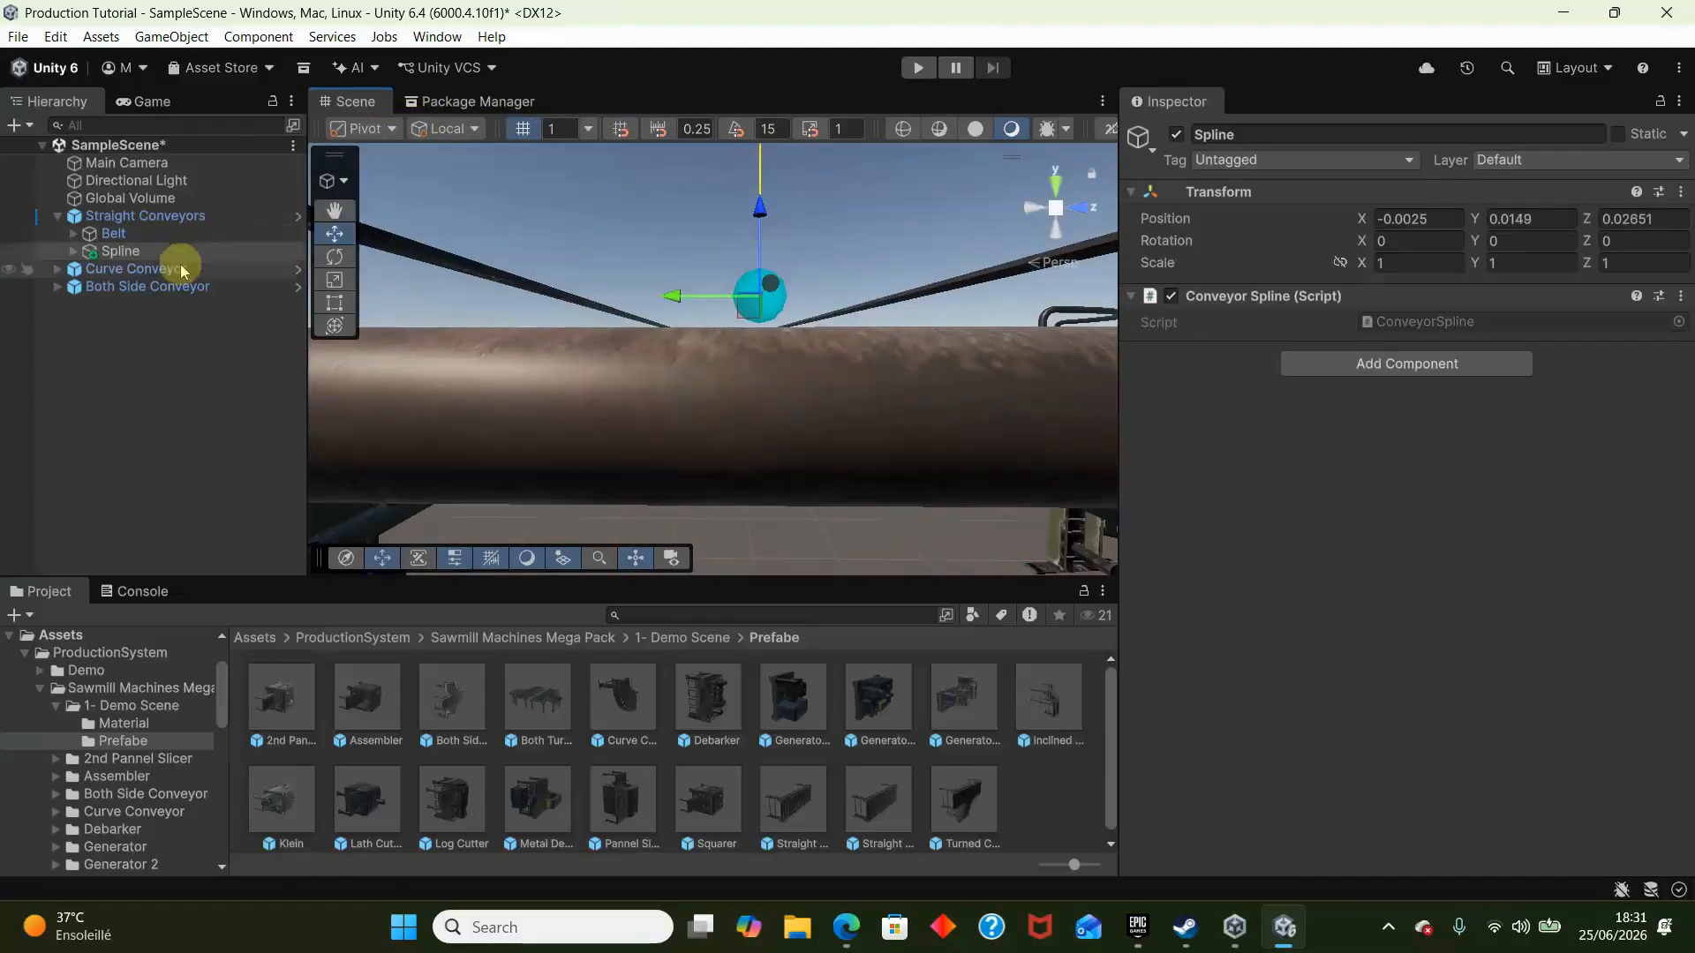
- Set waypoint WP_1's Y and Z positions to 0
{"action": "left_click", "coordinate": [78, 252]}
{"action": "left_click", "coordinate": [125, 286]}
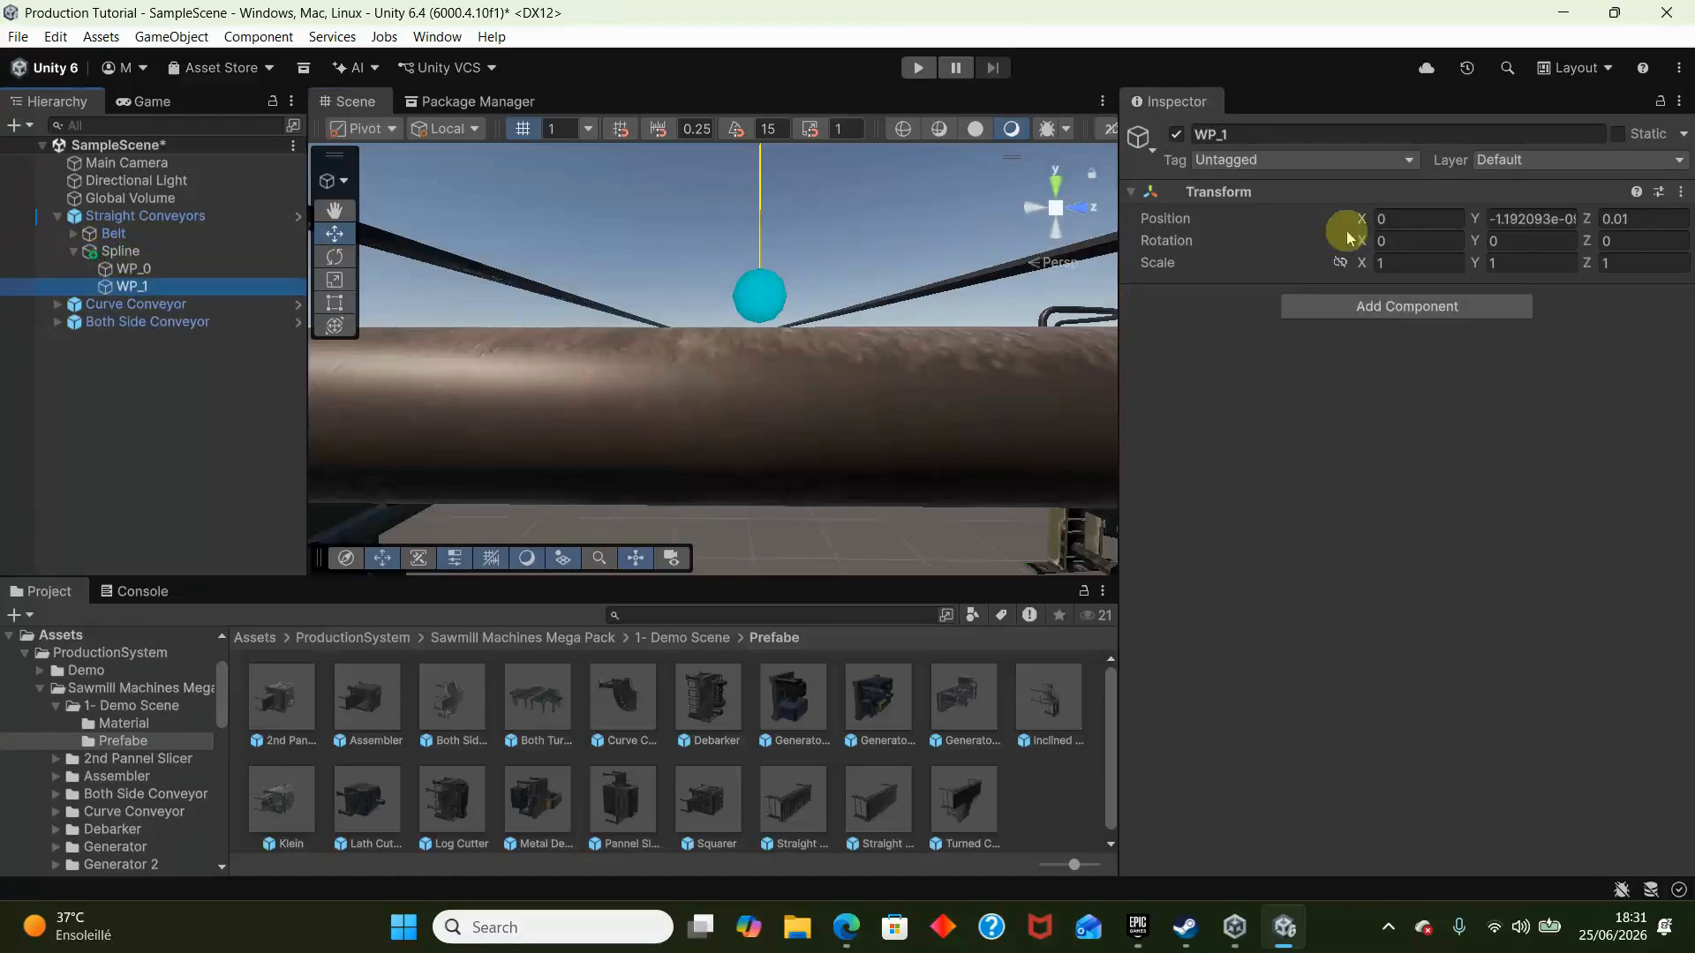
{"action": "left_click", "coordinate": [1512, 218]}
{"action": "type", "text": "0"}
{"action": "left_click", "coordinate": [1651, 220]}
{"action": "type", "text": "0"}
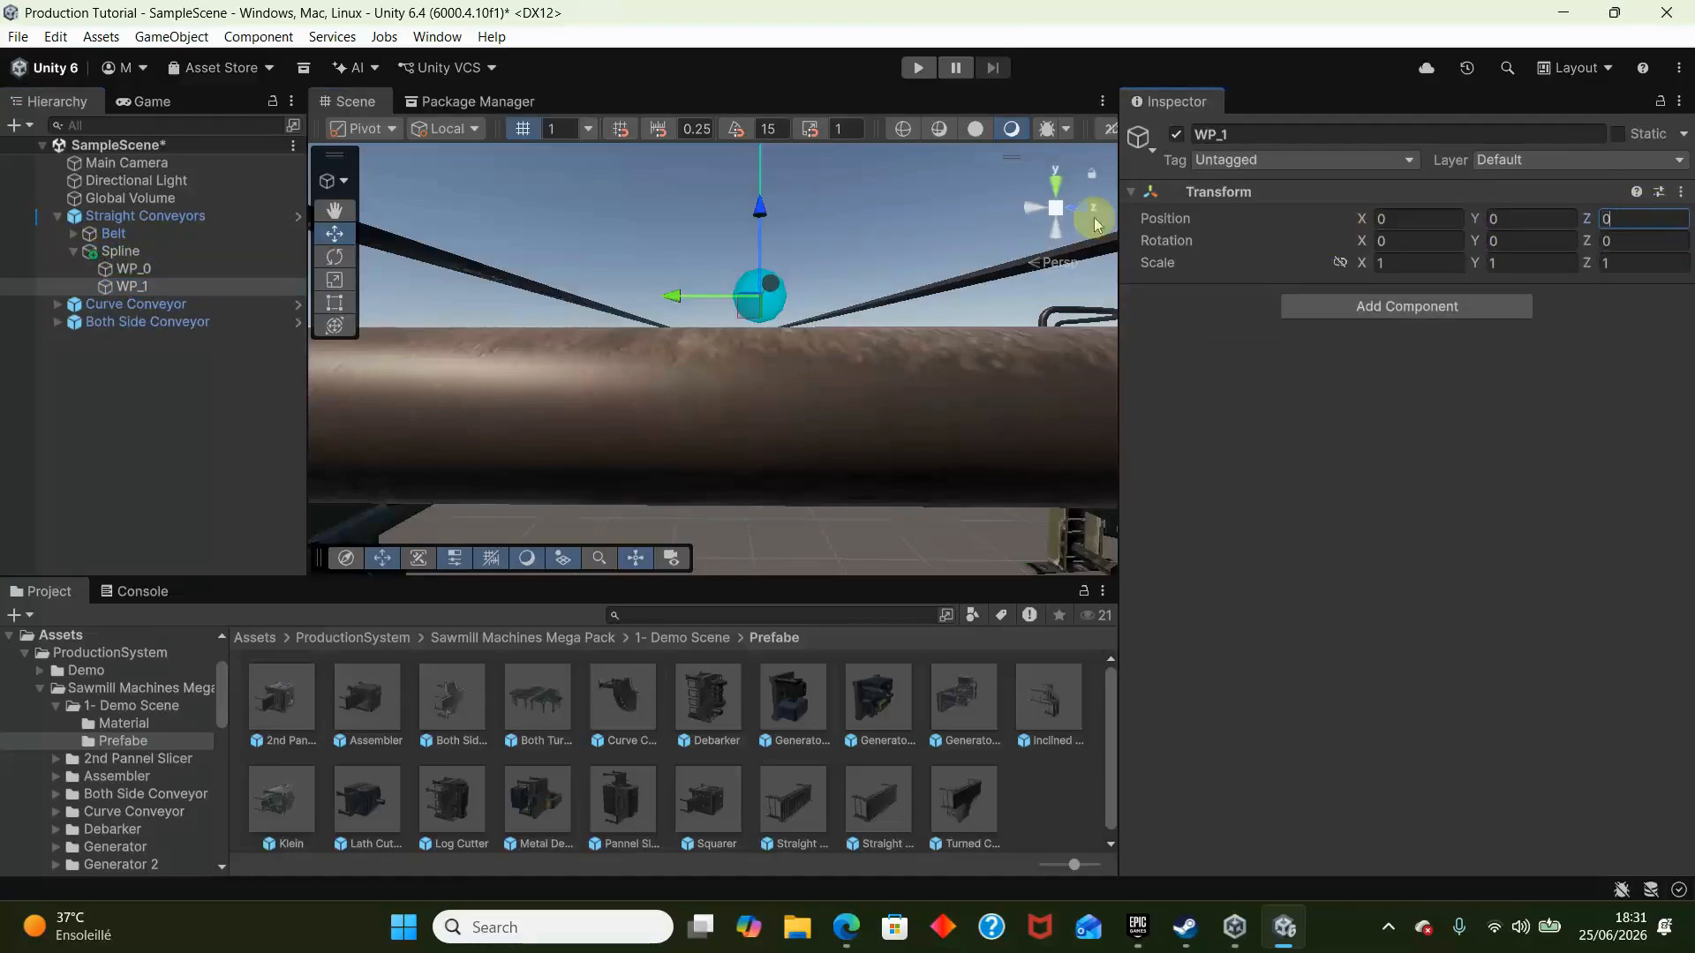
- Move waypoint WP_1 along the belt to the conveyor's far end at X -0.085 and check the spline between both waypoints
{"action": "right_click_drag", "start_coordinate": [774, 238], "coordinate": [1046, 287]}
{"action": "left_click_drag", "start_coordinate": [770, 403], "coordinate": [776, 396]}
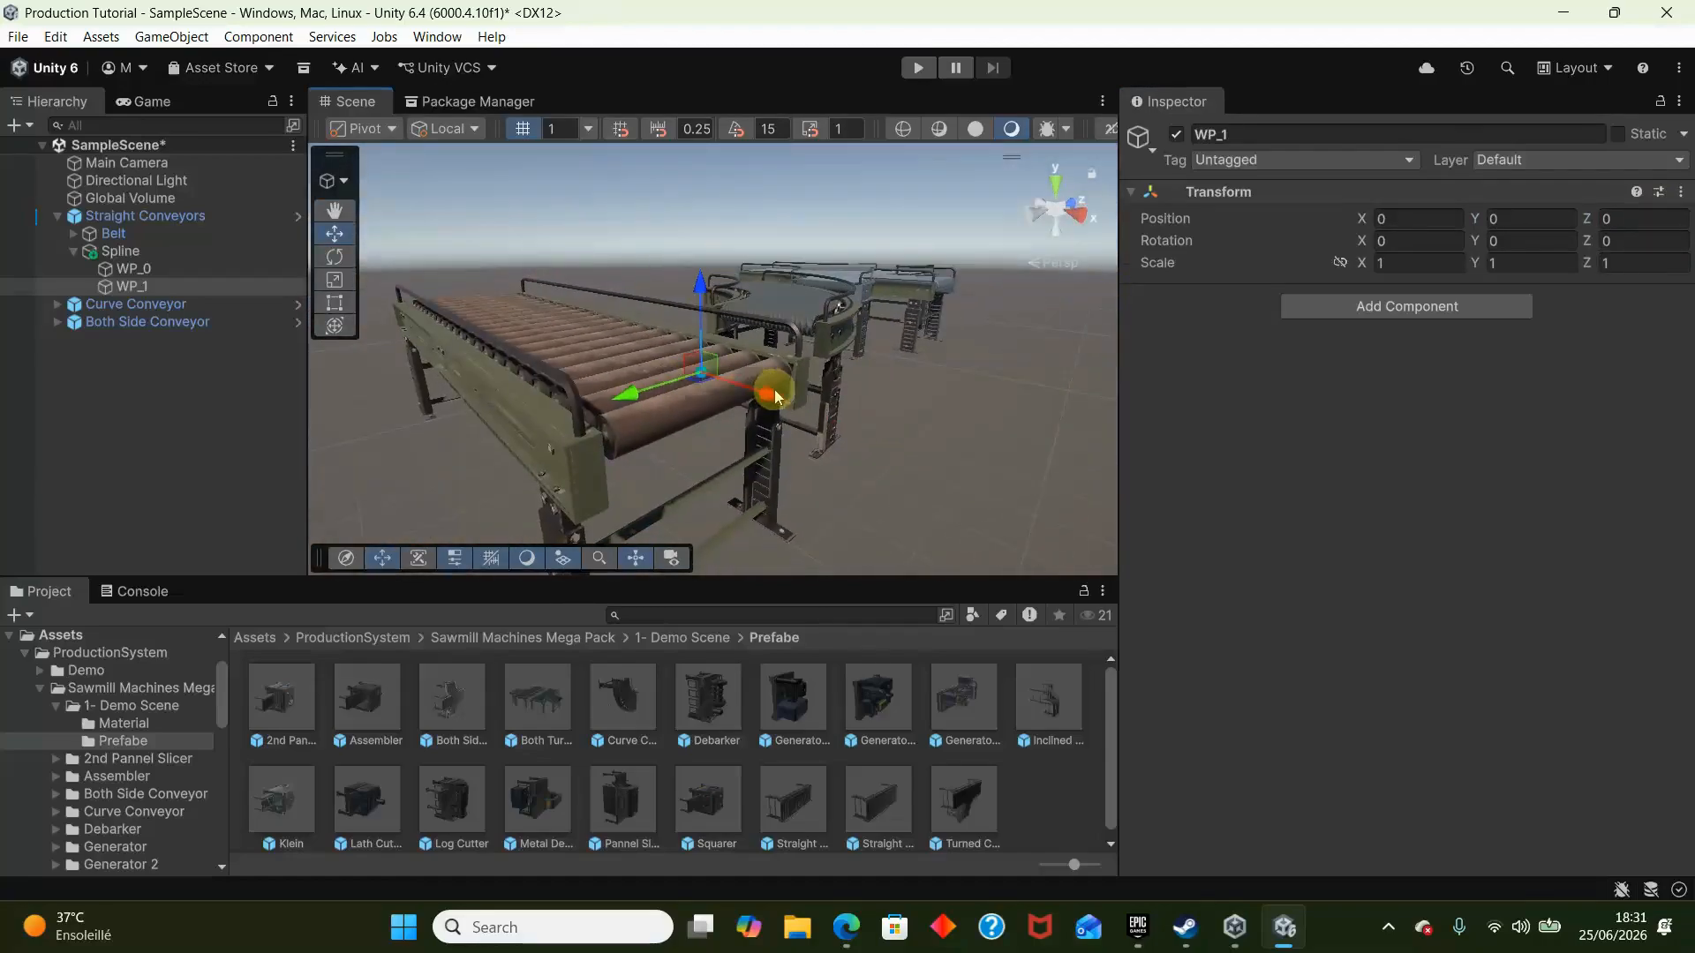
{"action": "left_click_drag", "start_coordinate": [487, 328], "coordinate": [490, 330]}
{"action": "key", "text": "w"}
{"action": "right_click_drag", "start_coordinate": [543, 304], "coordinate": [670, 452]}
{"action": "left_click_drag", "start_coordinate": [724, 403], "coordinate": [664, 399]}
{"action": "key", "text": "w"}
{"action": "right_click_drag", "start_coordinate": [664, 399], "coordinate": [588, 336]}
{"action": "left_click", "coordinate": [155, 276]}
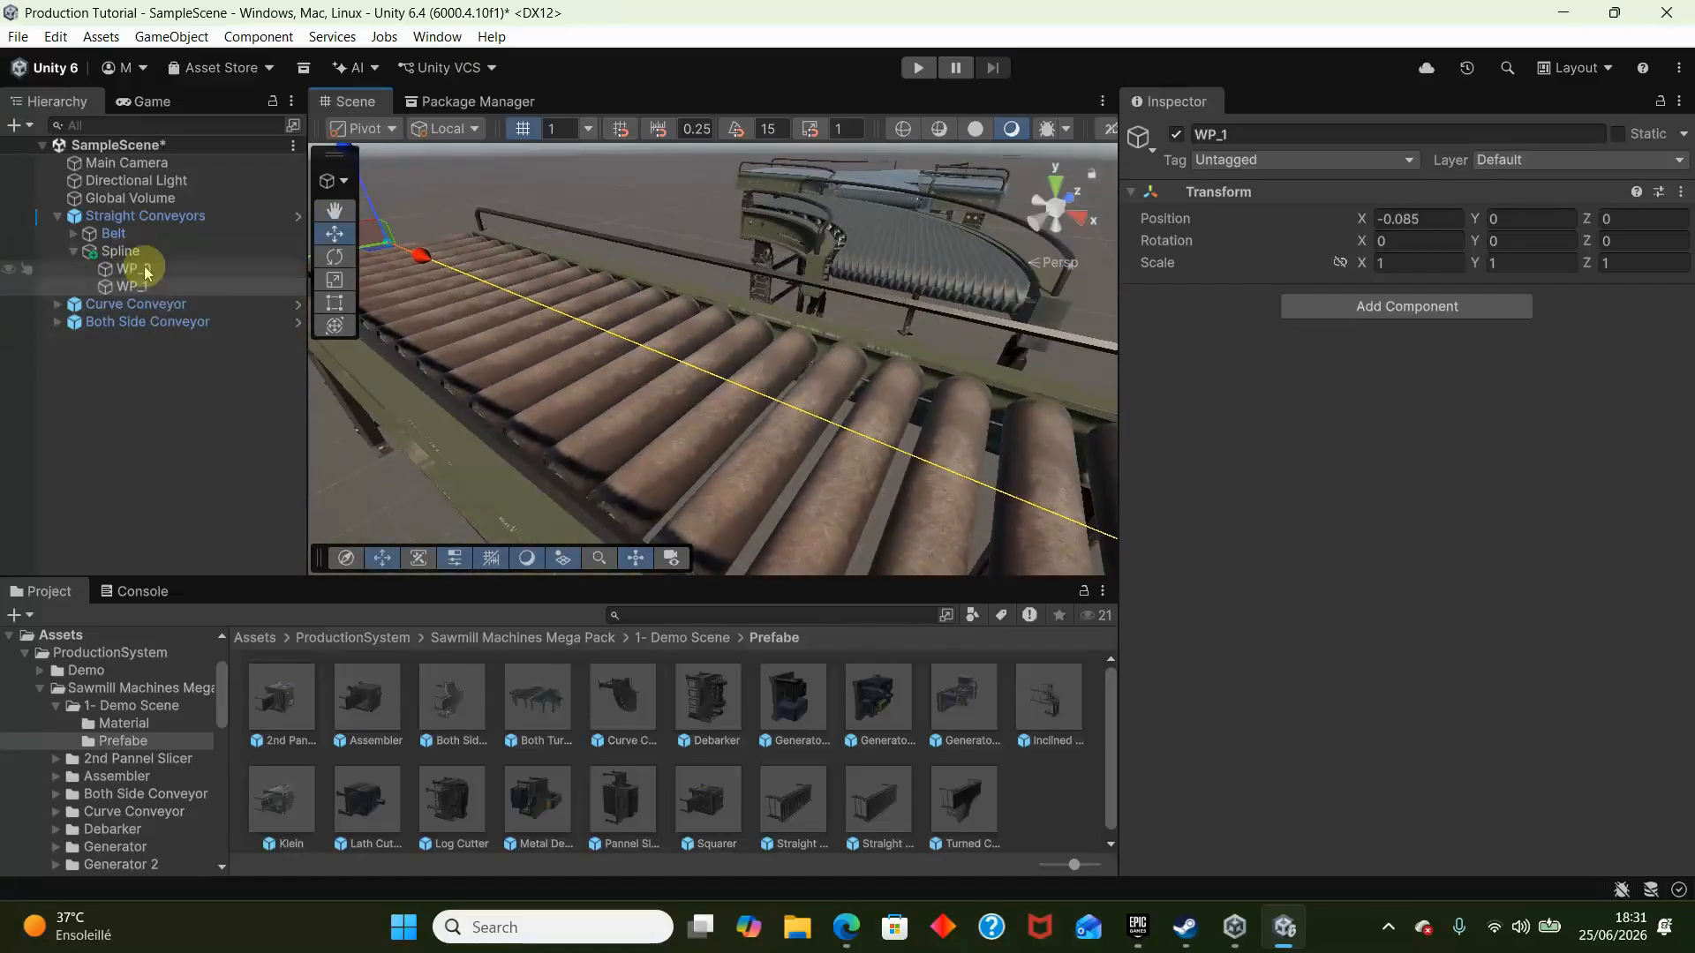
{"action": "right_click_drag", "start_coordinate": [673, 296], "coordinate": [737, 229]}
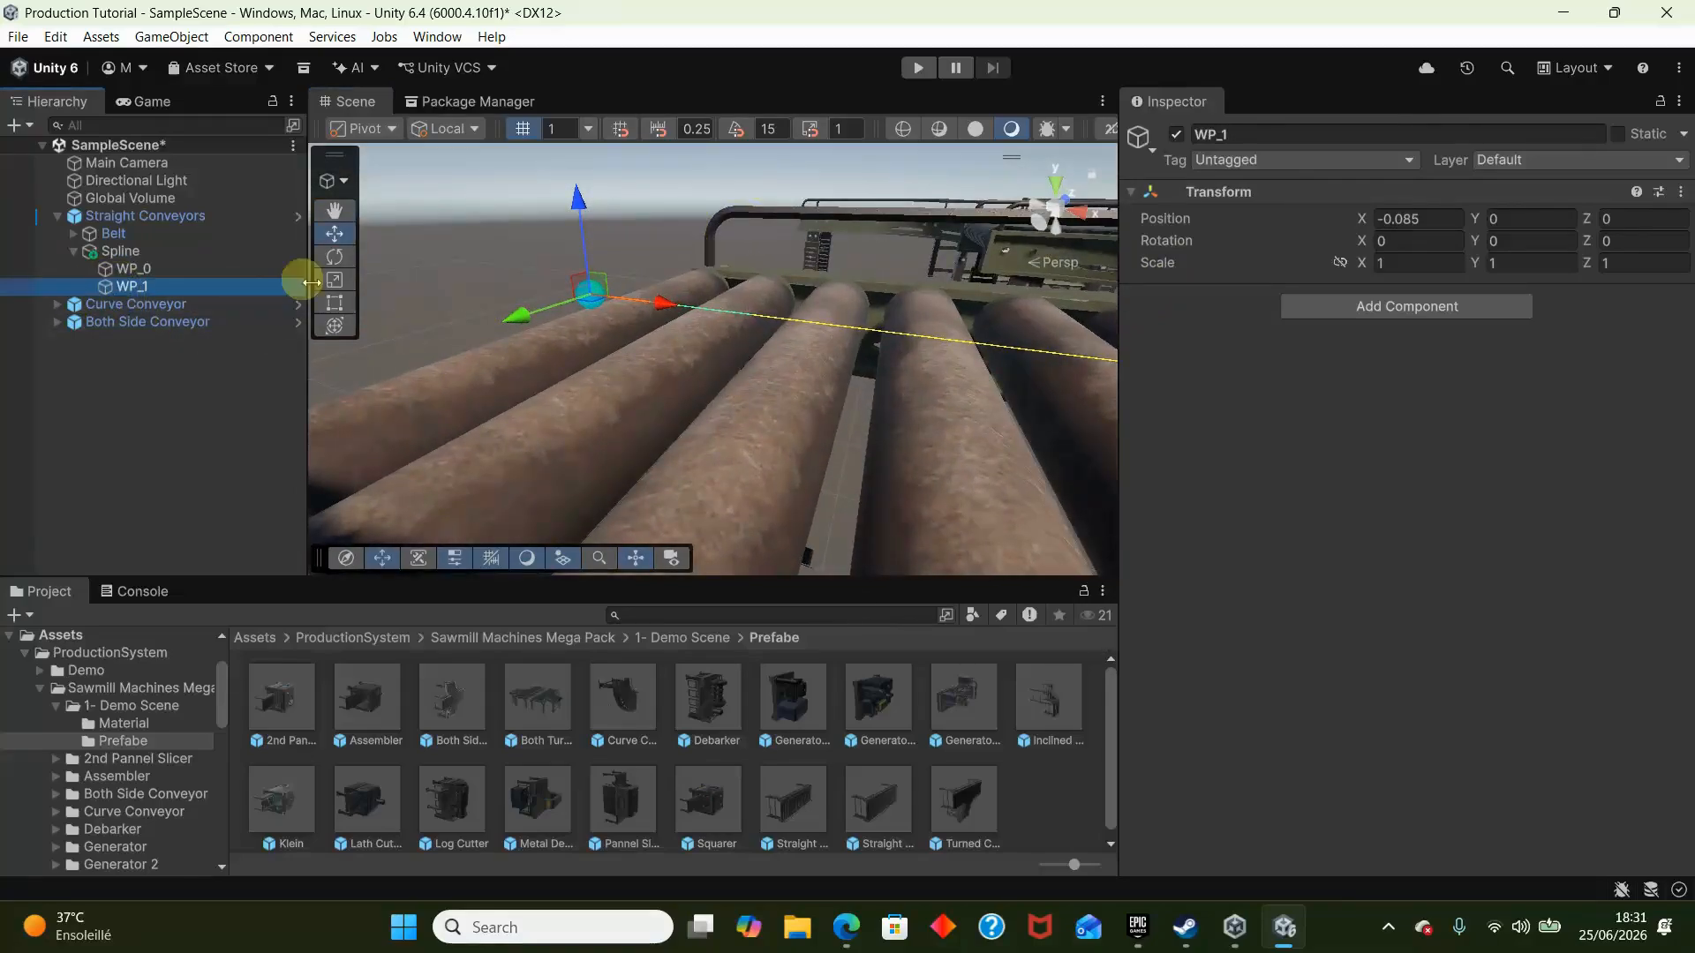
- Duplicate waypoint WP_1 and move the copy past the conveyor's far end to X about -0.105
{"action": "key", "text": "ctrl+d"}
{"action": "left_click_drag", "start_coordinate": [672, 309], "coordinate": [525, 305]}
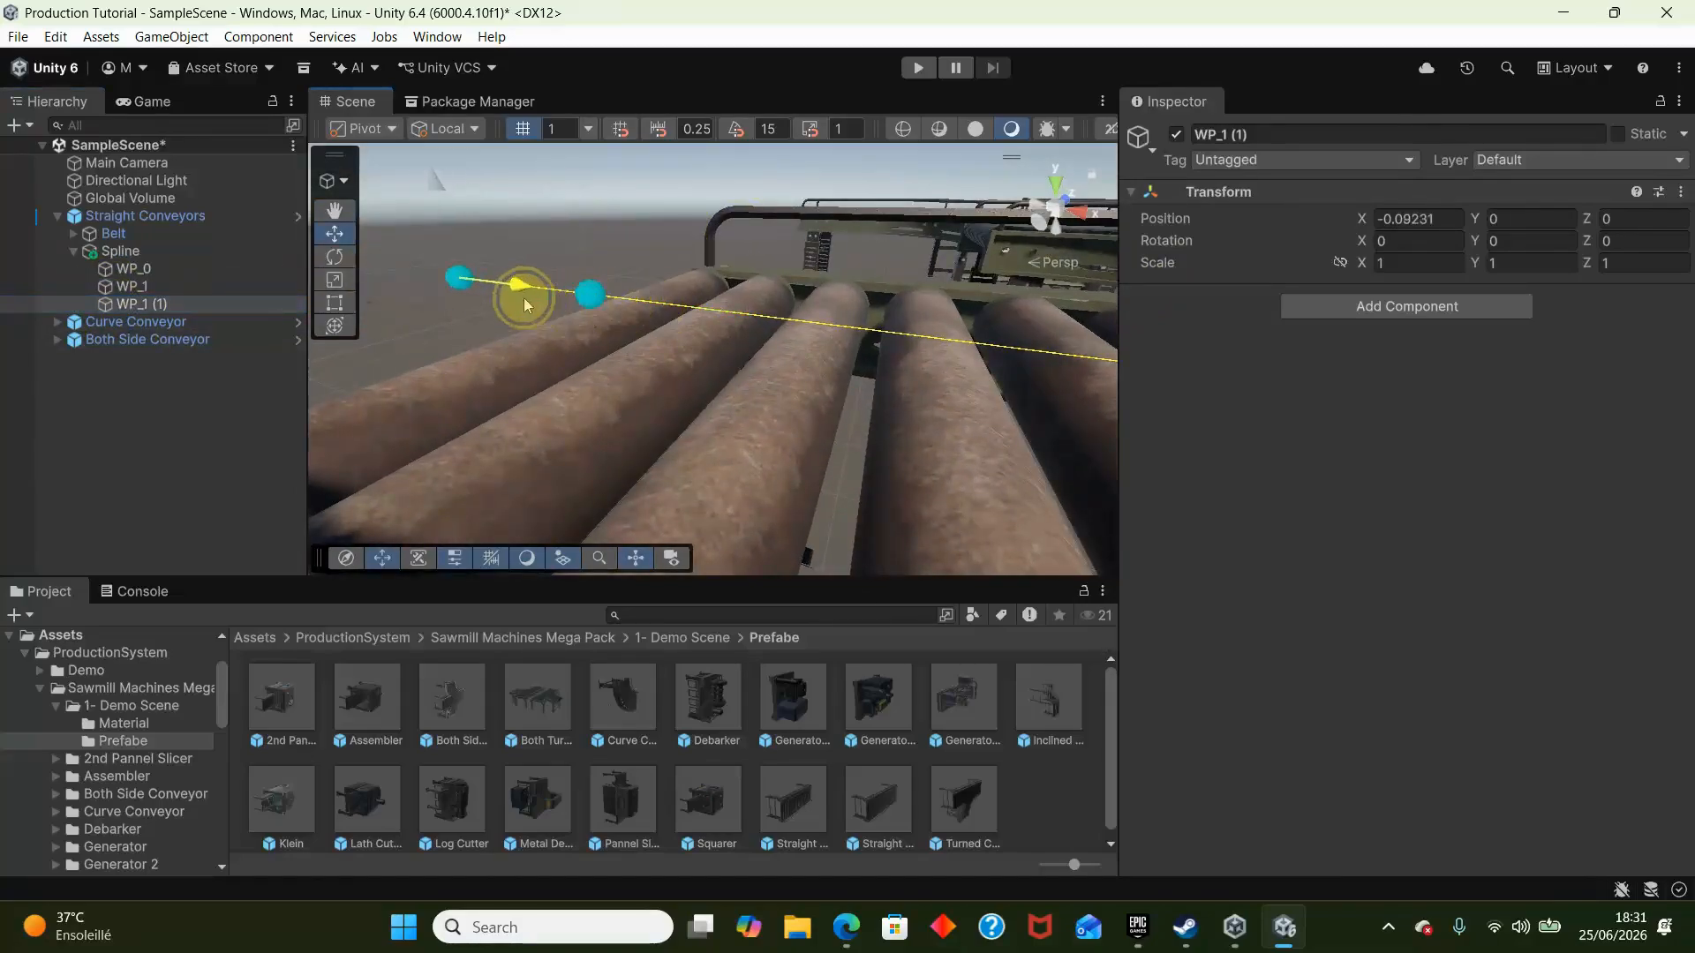
{"action": "left_click_drag", "start_coordinate": [394, 320], "coordinate": [374, 318]}
{"action": "scroll", "coordinate": [618, 331], "scroll_direction": "down", "scroll_amount": 5}
{"action": "right_click_drag", "start_coordinate": [632, 328], "coordinate": [601, 429]}
{"action": "left_click_drag", "start_coordinate": [491, 435], "coordinate": [460, 517]}
- Try bending the spline by moving the duplicated waypoint sideways to about X -0.053, Y 0.0305, and delete that waypoint
{"action": "left_click", "coordinate": [573, 346]}
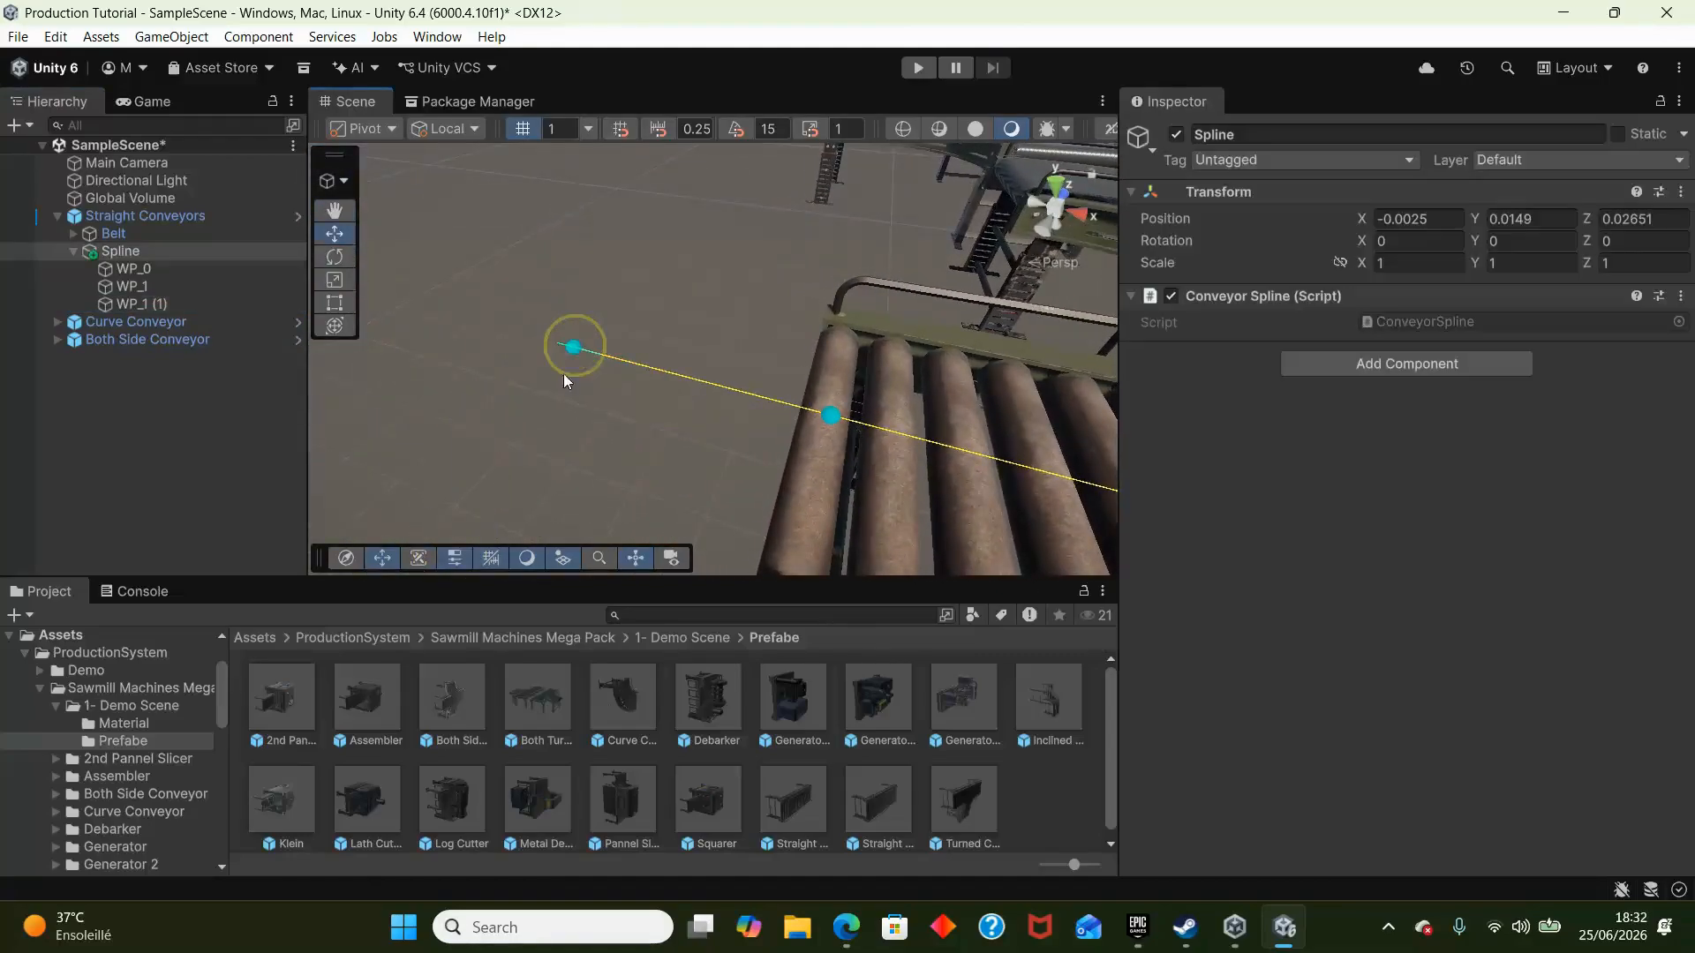
{"action": "left_click", "coordinate": [141, 303]}
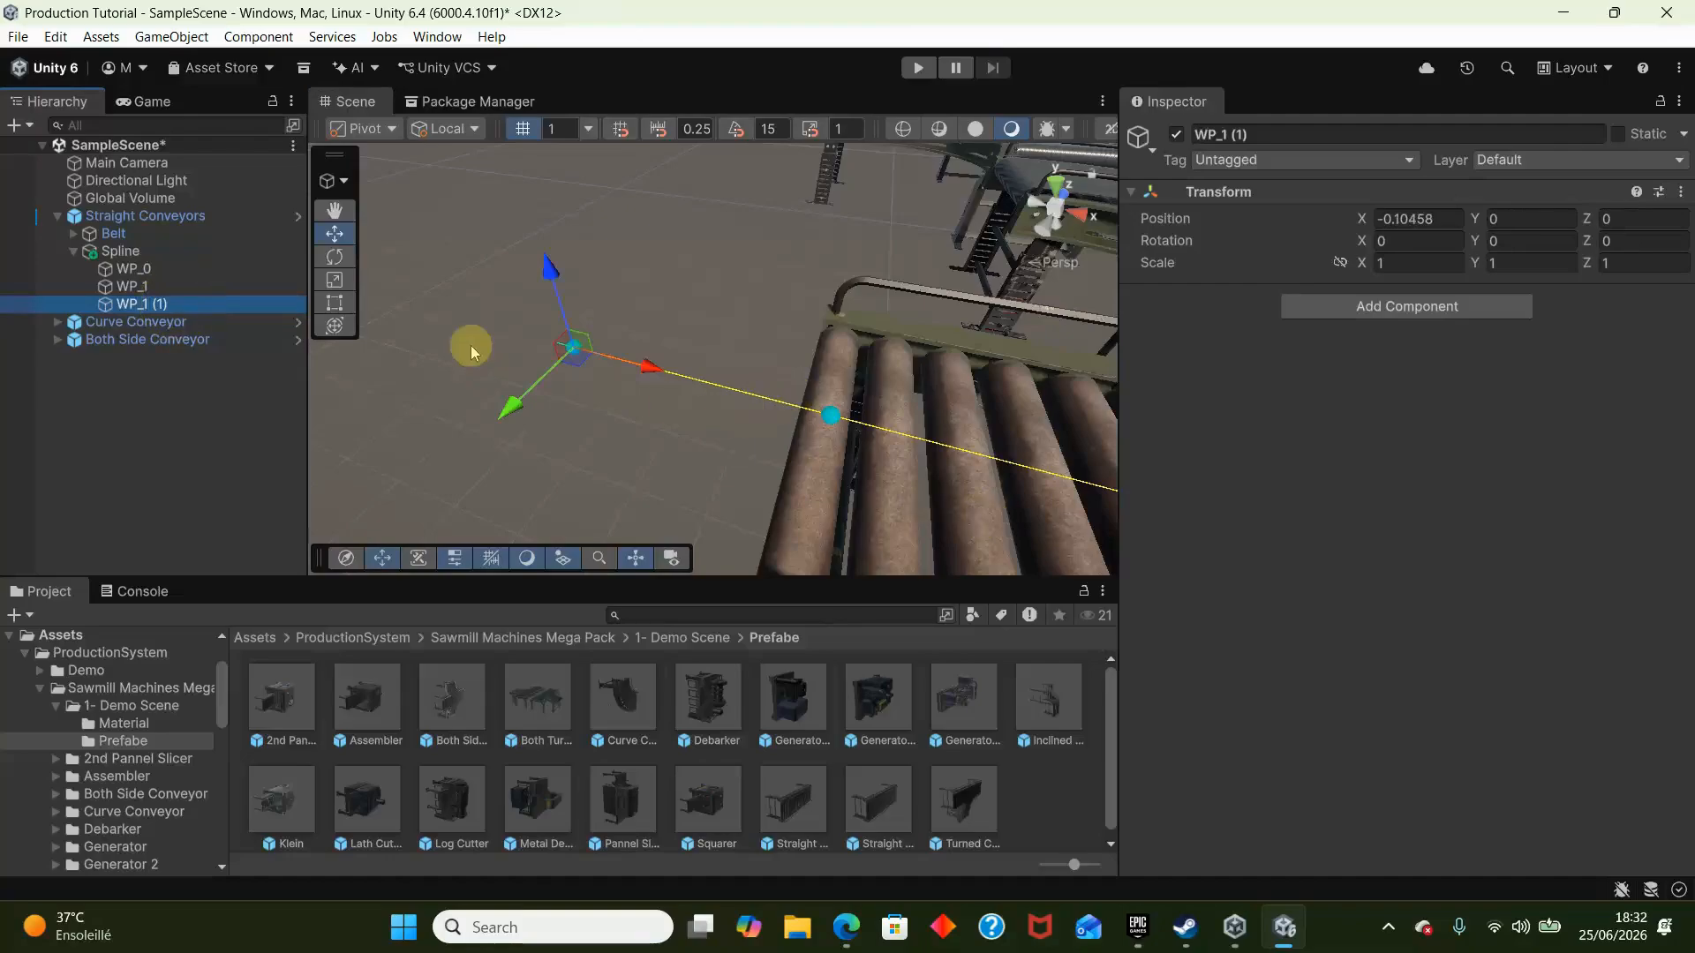
{"action": "right_click_drag", "start_coordinate": [470, 347], "coordinate": [485, 284]}
{"action": "scroll", "coordinate": [530, 302], "scroll_direction": "down", "scroll_amount": 5}
{"action": "left_click_drag", "start_coordinate": [620, 355], "coordinate": [401, 657]}
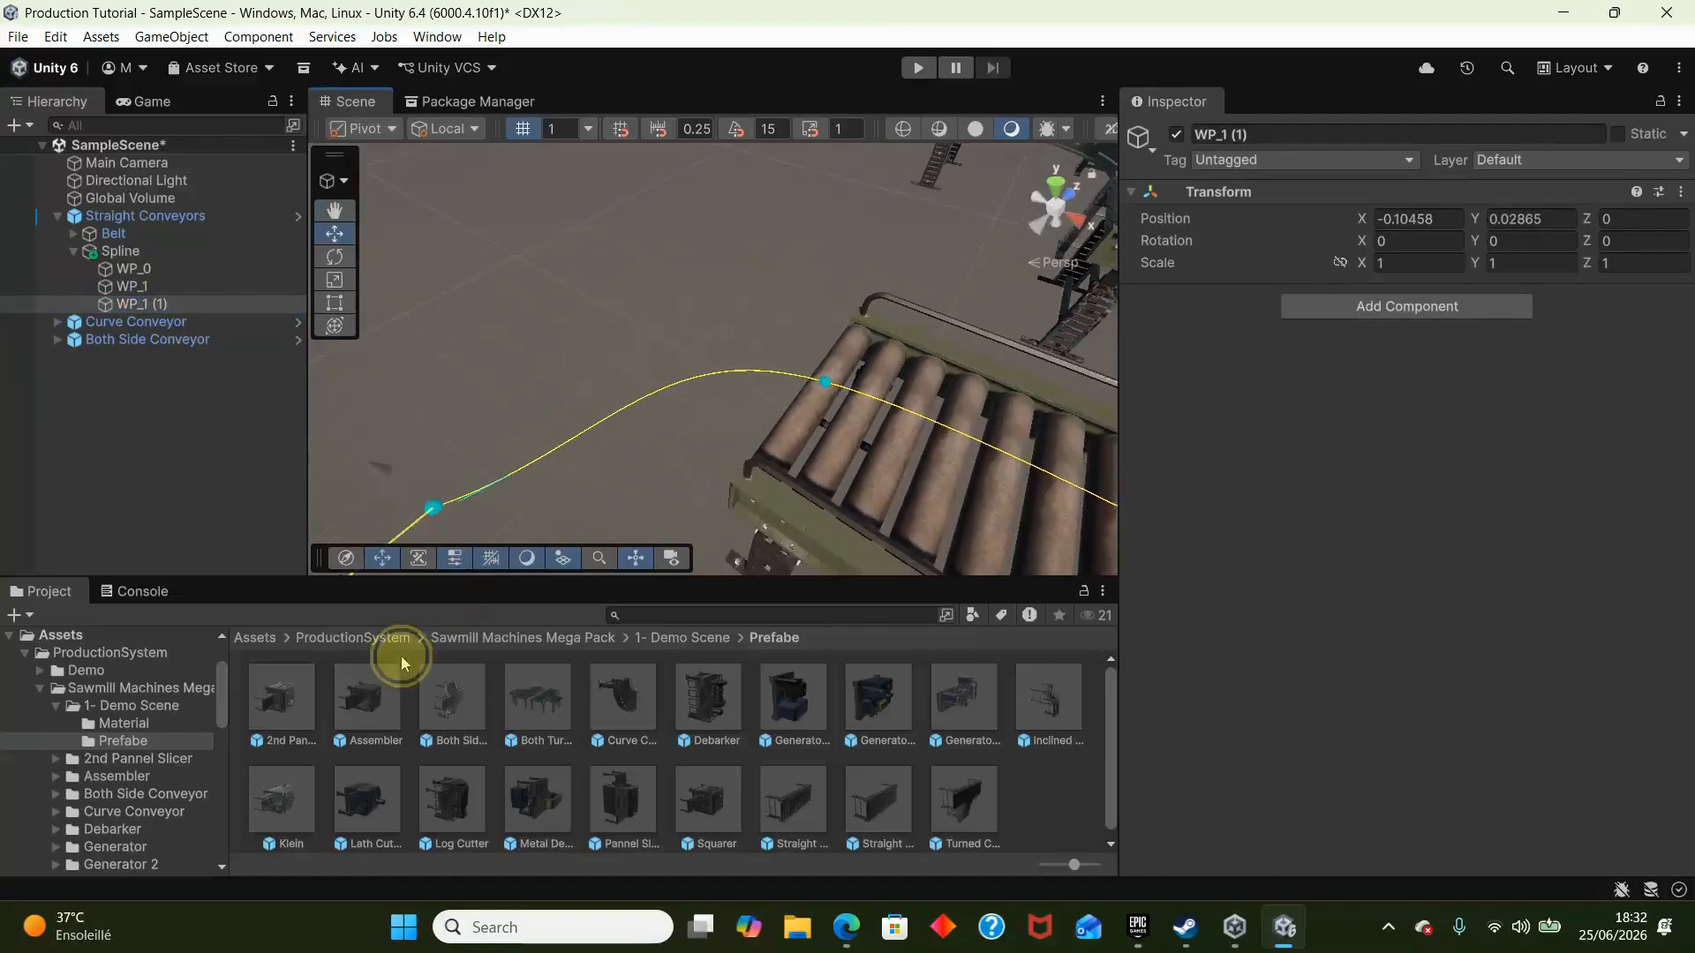
{"action": "right_click_drag", "start_coordinate": [672, 264], "coordinate": [636, 385]}
{"action": "scroll", "coordinate": [624, 373], "scroll_direction": "down", "scroll_amount": 4}
{"action": "left_click_drag", "start_coordinate": [509, 394], "coordinate": [942, 510]}
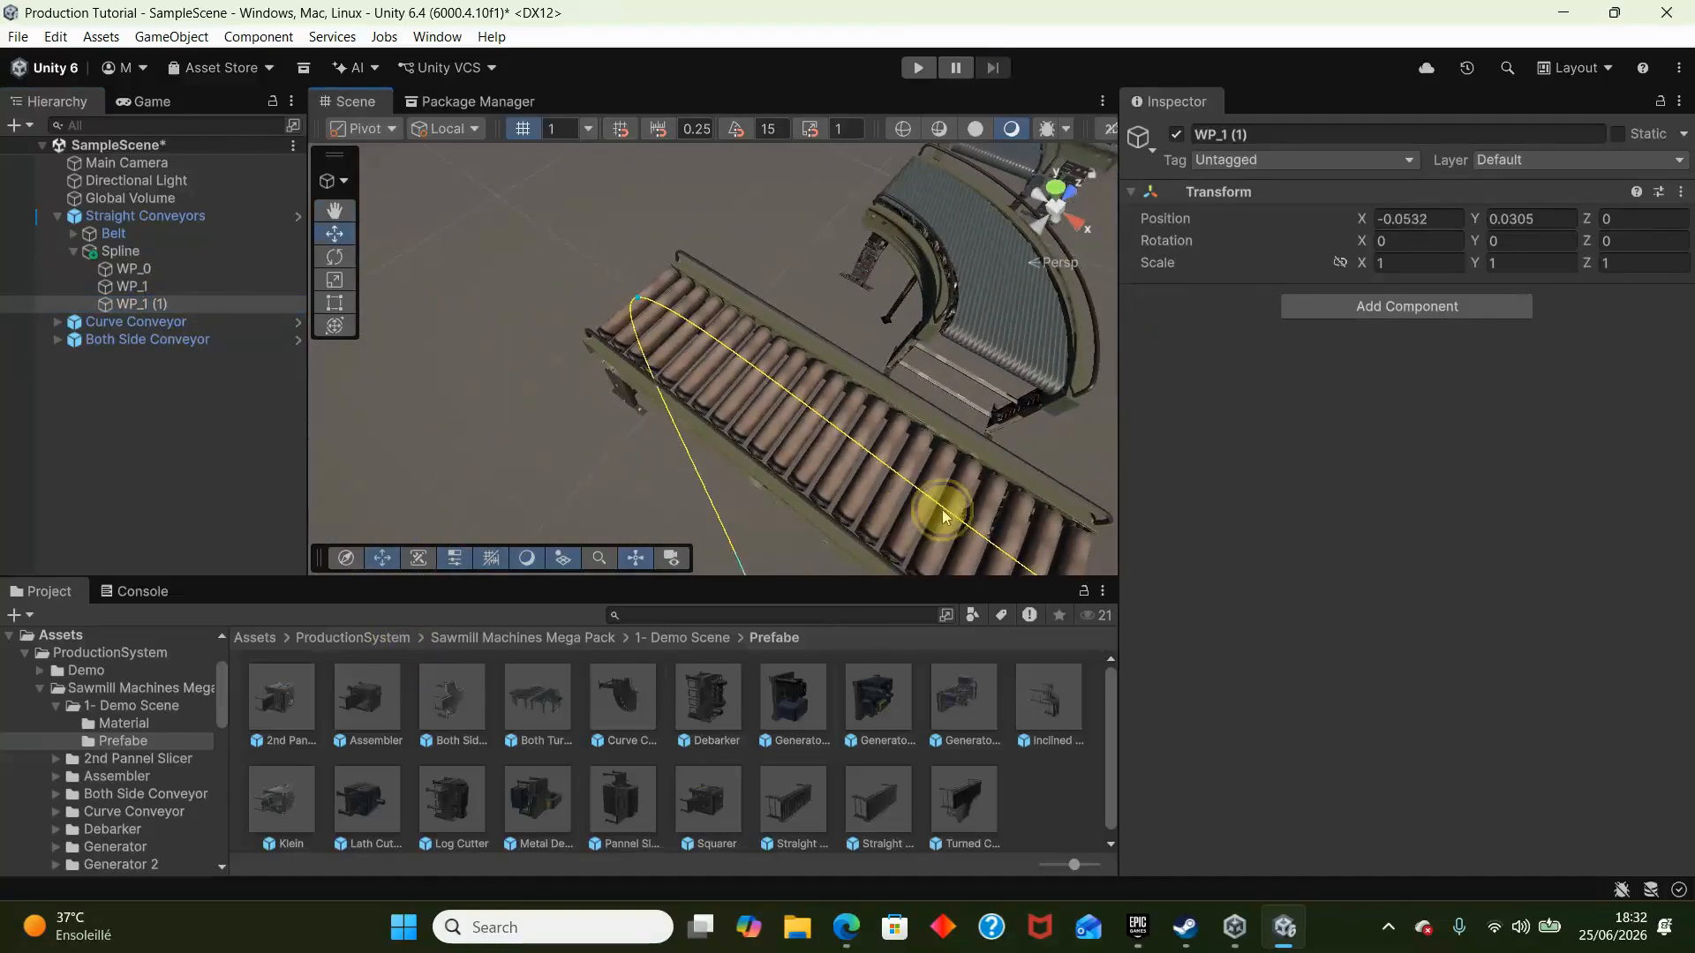
{"action": "left_click", "coordinate": [230, 307]}
{"action": "key", "text": "Delete"}
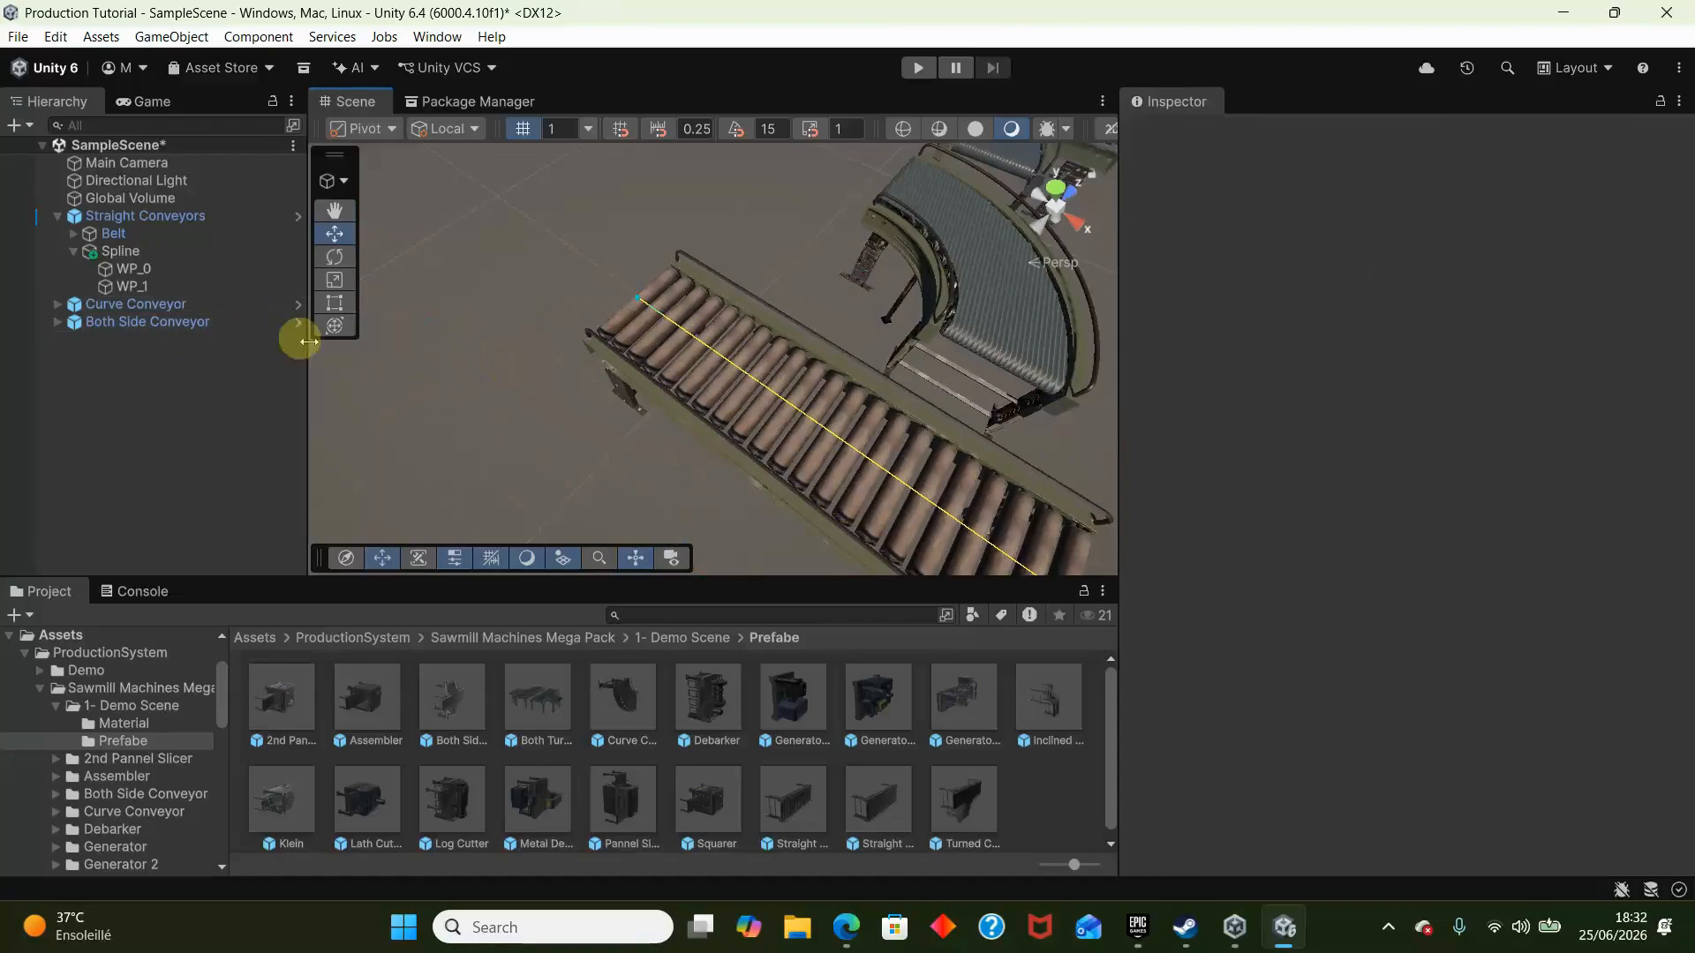
{"action": "right_click_drag", "start_coordinate": [505, 254], "coordinate": [219, 200]}
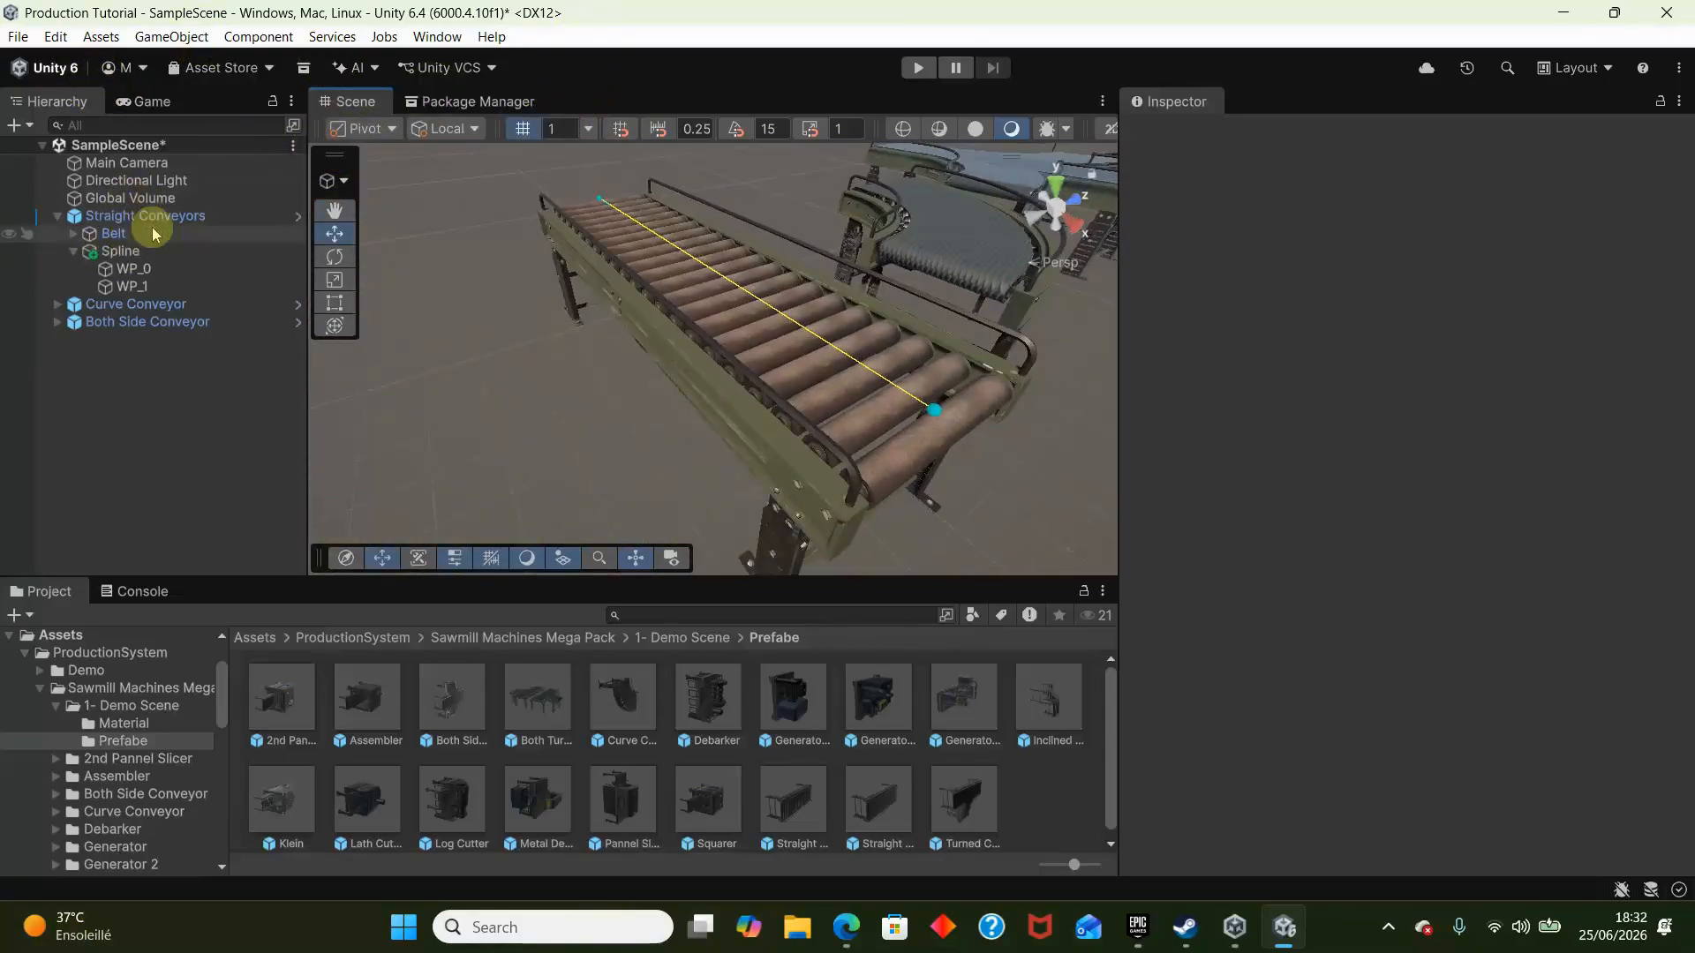
{"action": "left_click", "coordinate": [73, 251]}
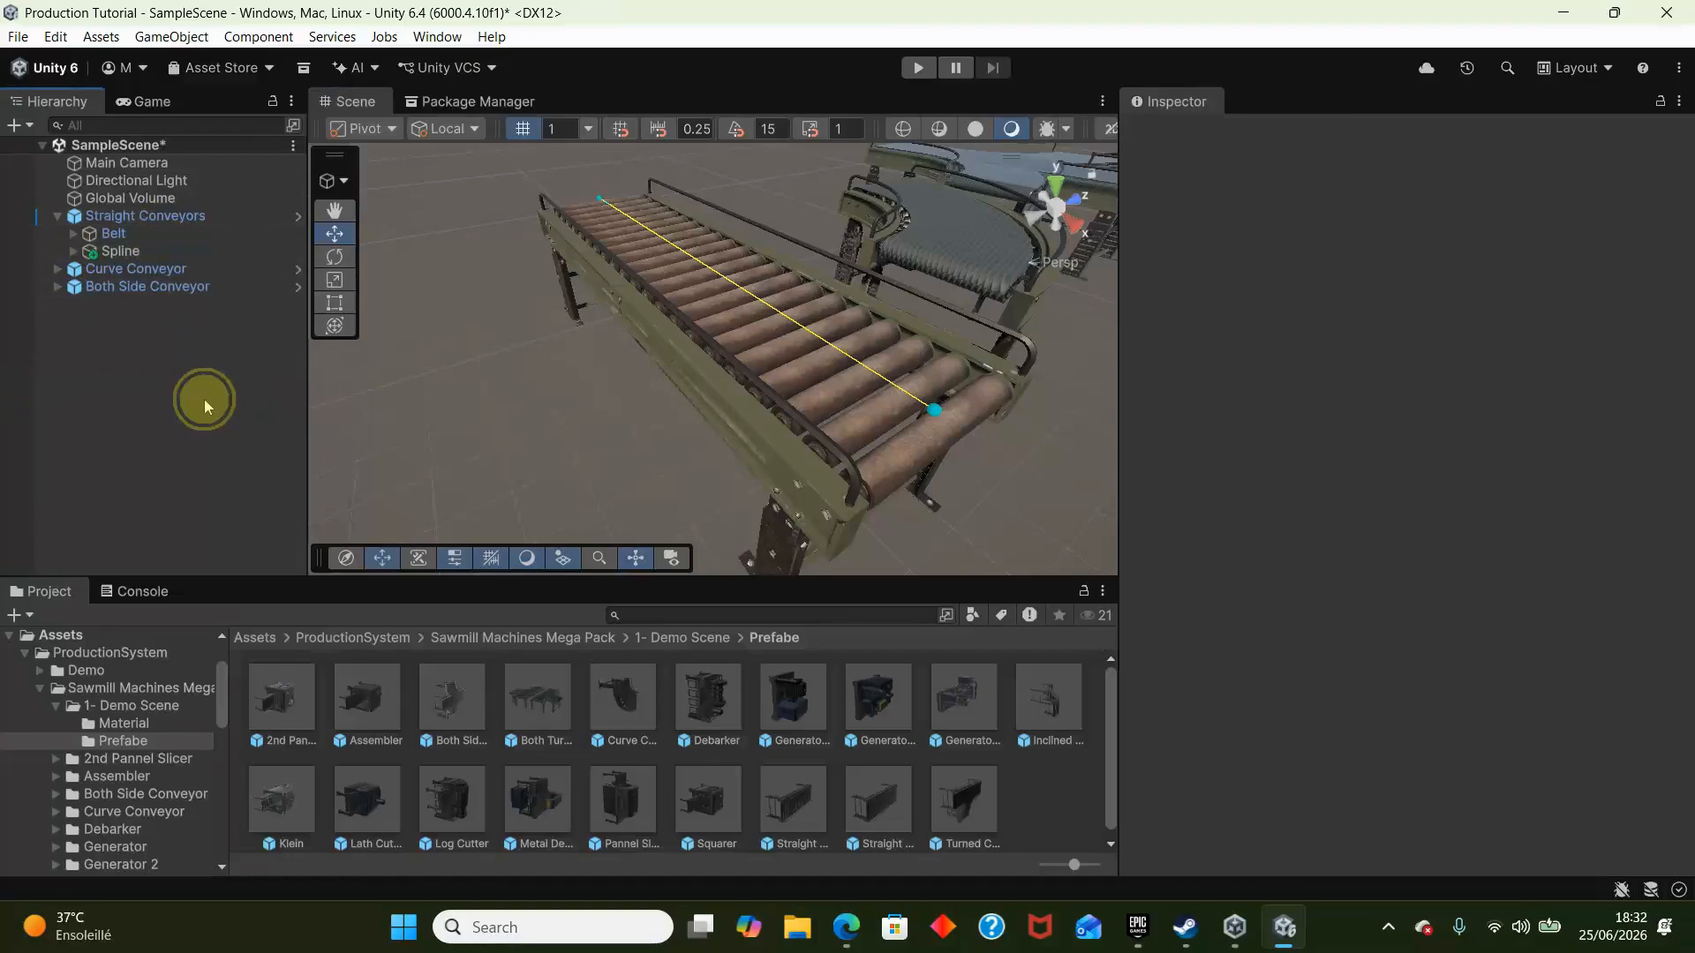
- Add a Mesh Collider with Convex enabled to Roller_0 through Roller_20 of the straight conveyor's belt
{"action": "left_click", "coordinate": [856, 390]}
{"action": "left_click", "coordinate": [847, 392]}
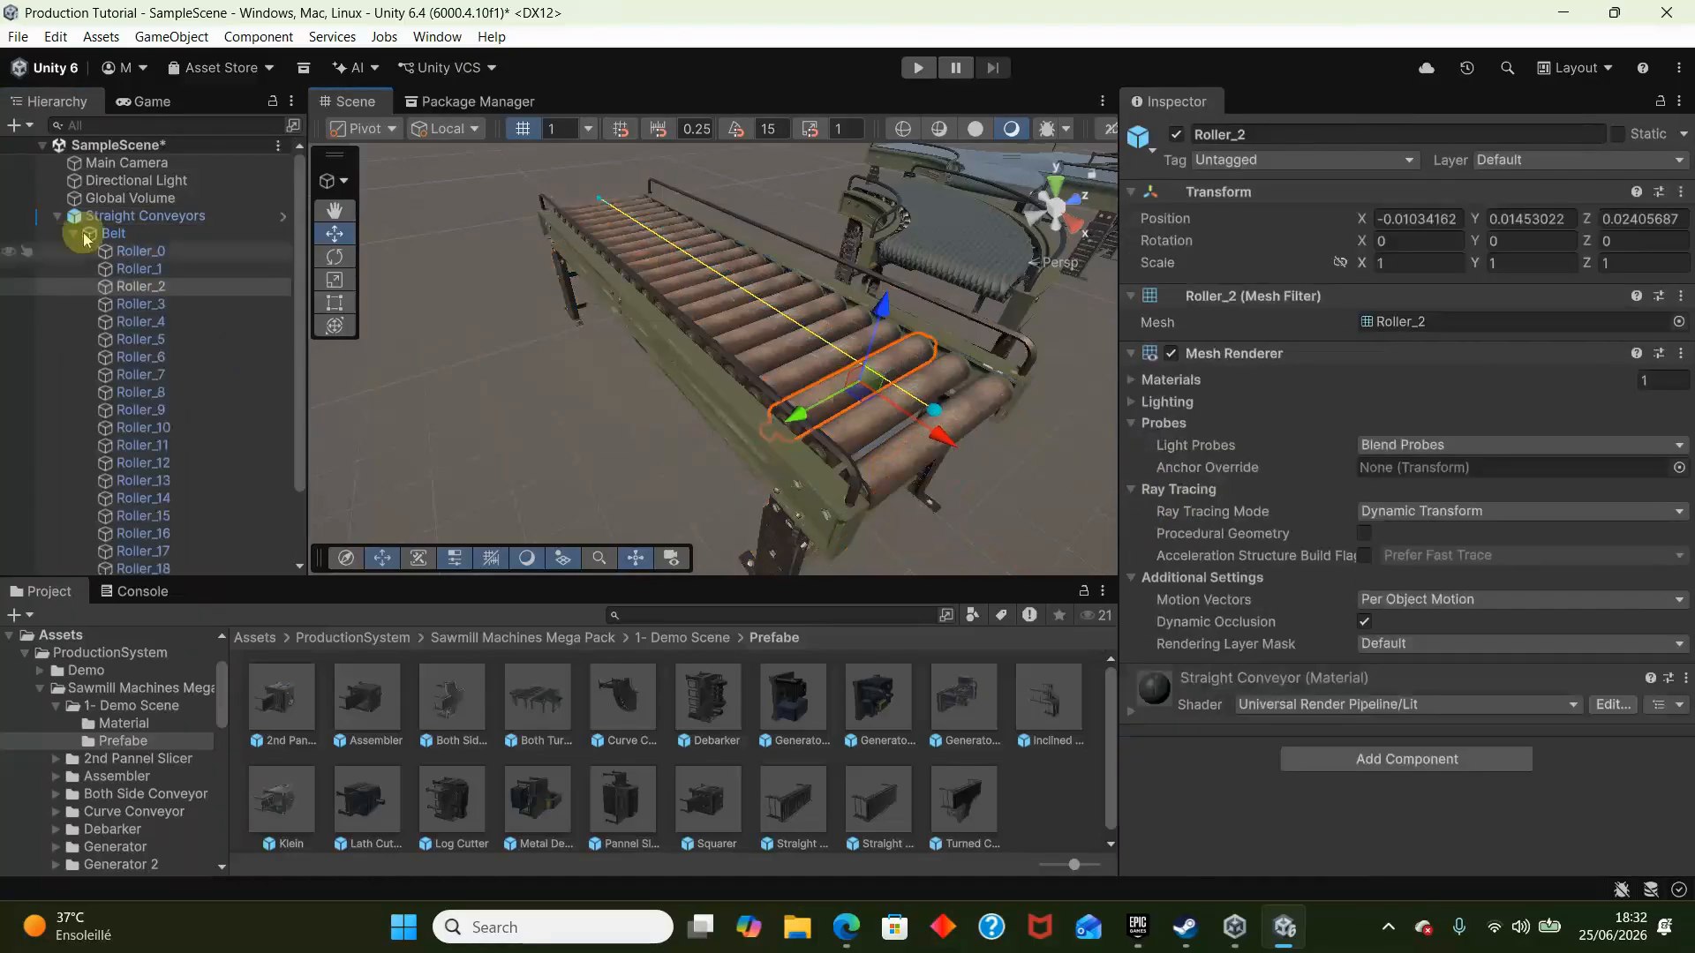
{"action": "left_click", "coordinate": [141, 251]}
{"action": "scroll", "coordinate": [133, 397], "scroll_direction": "down", "scroll_amount": 2}
{"action": "left_click", "coordinate": [146, 513], "text": "shift"}
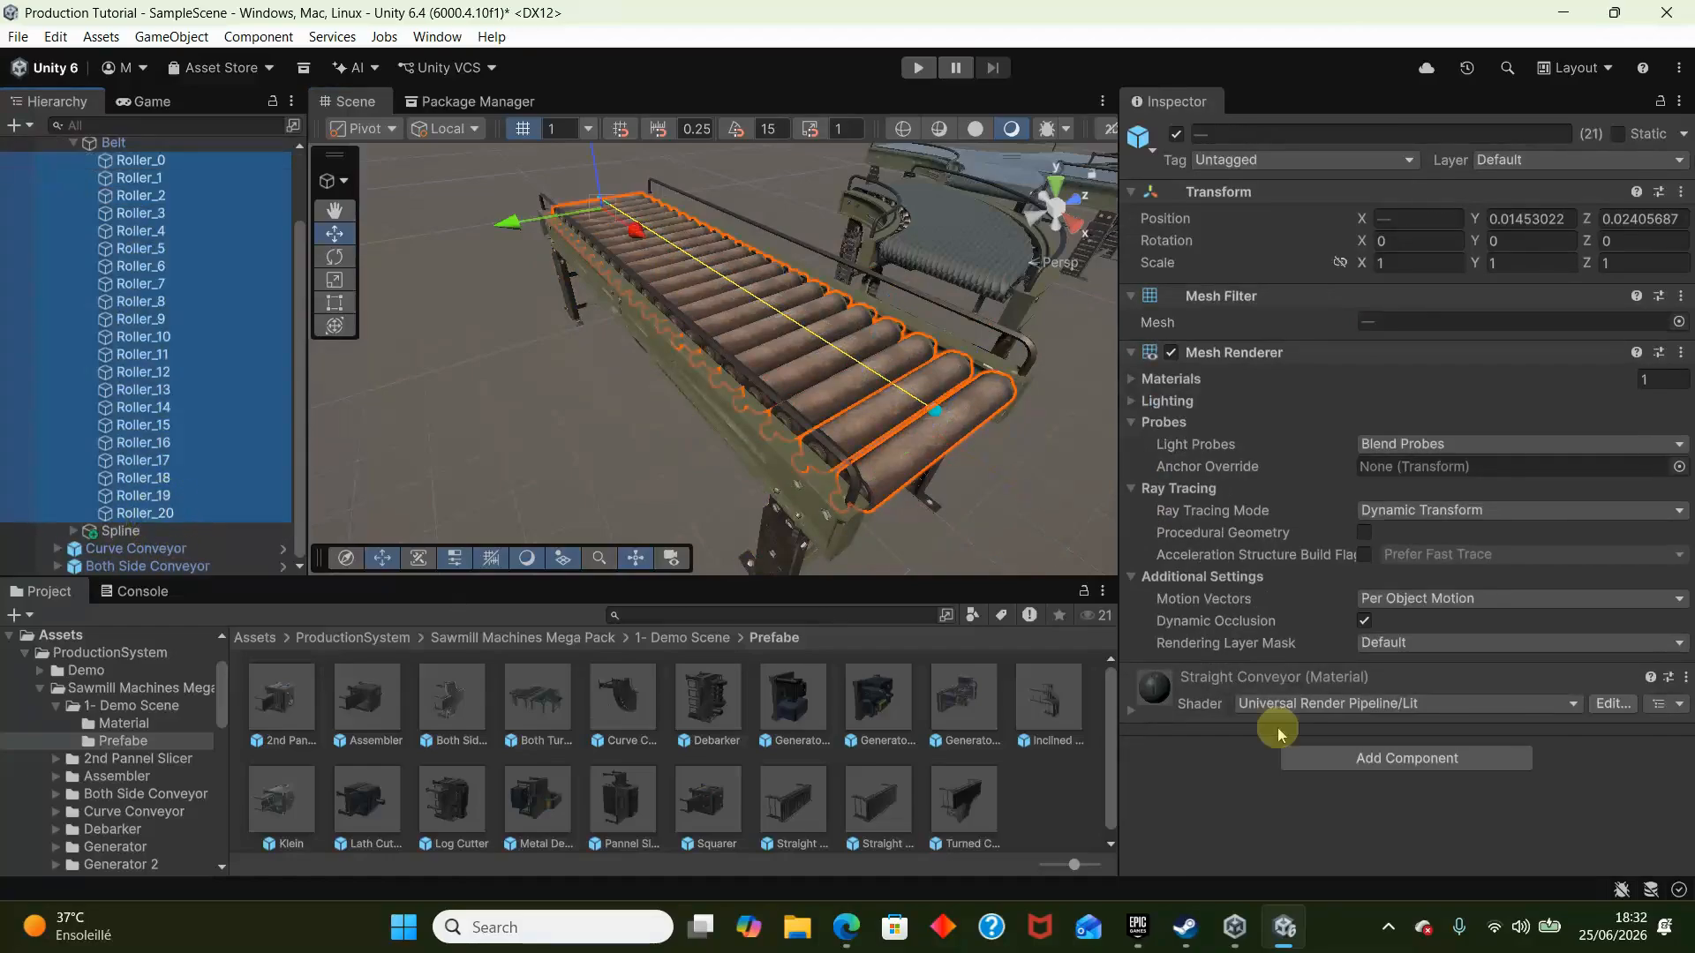
{"action": "left_click", "coordinate": [1313, 751]}
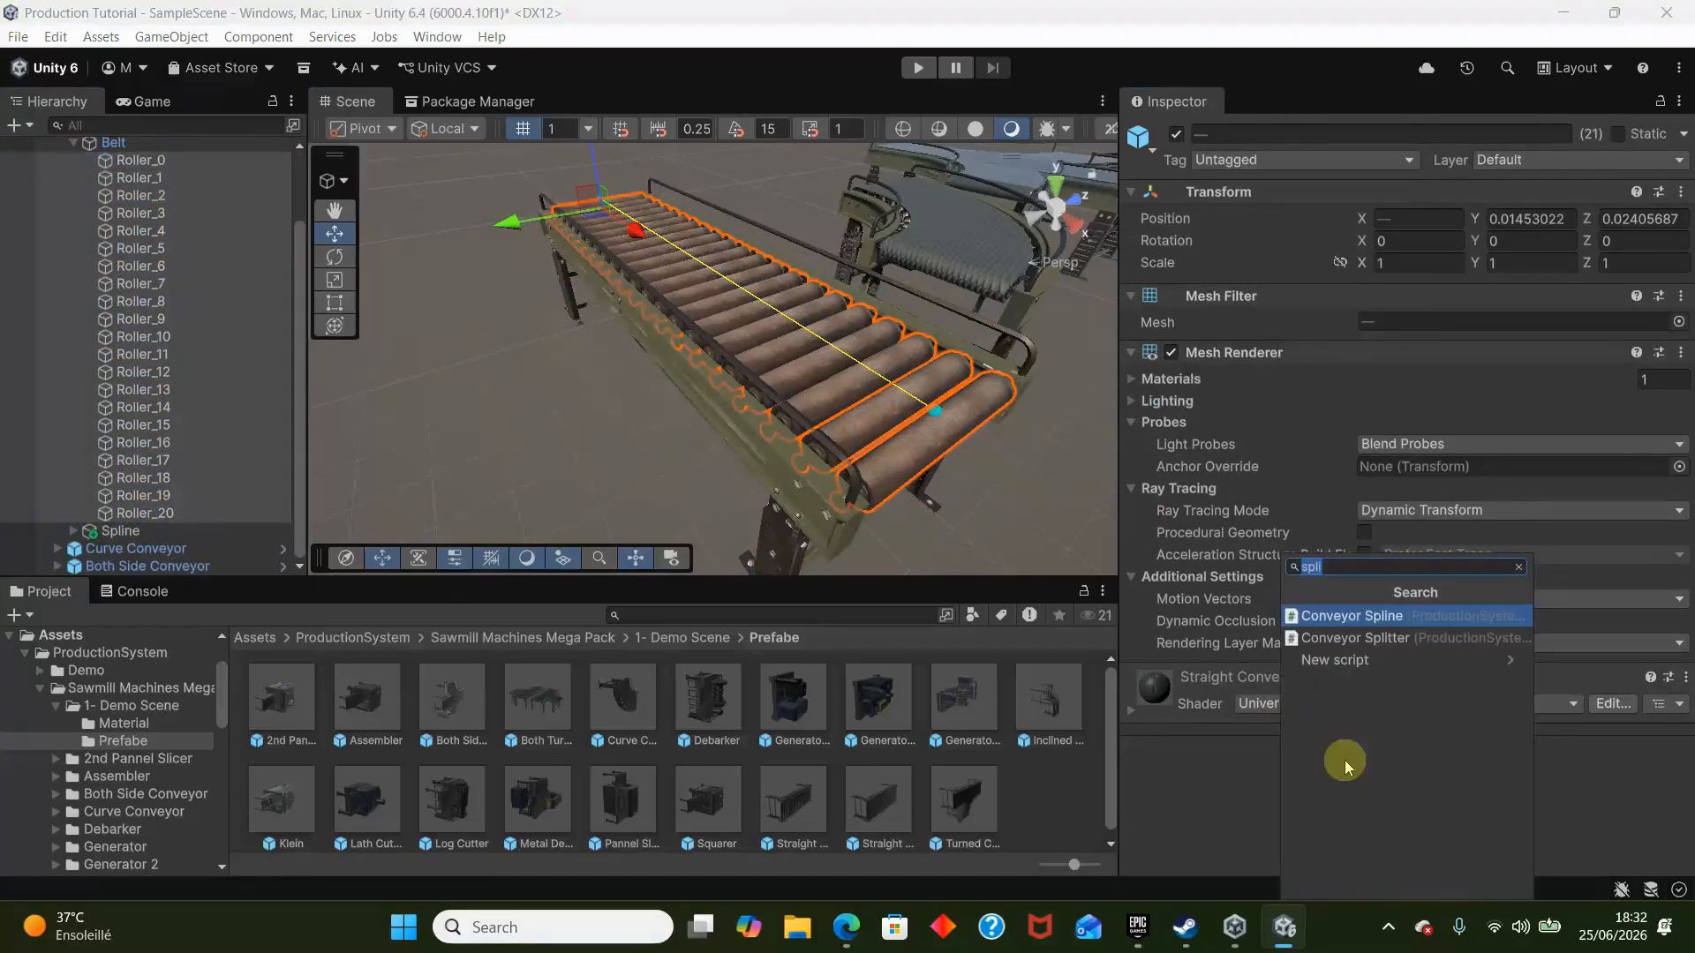
{"action": "type", "text": "mesh"}
{"action": "key", "text": "Return"}
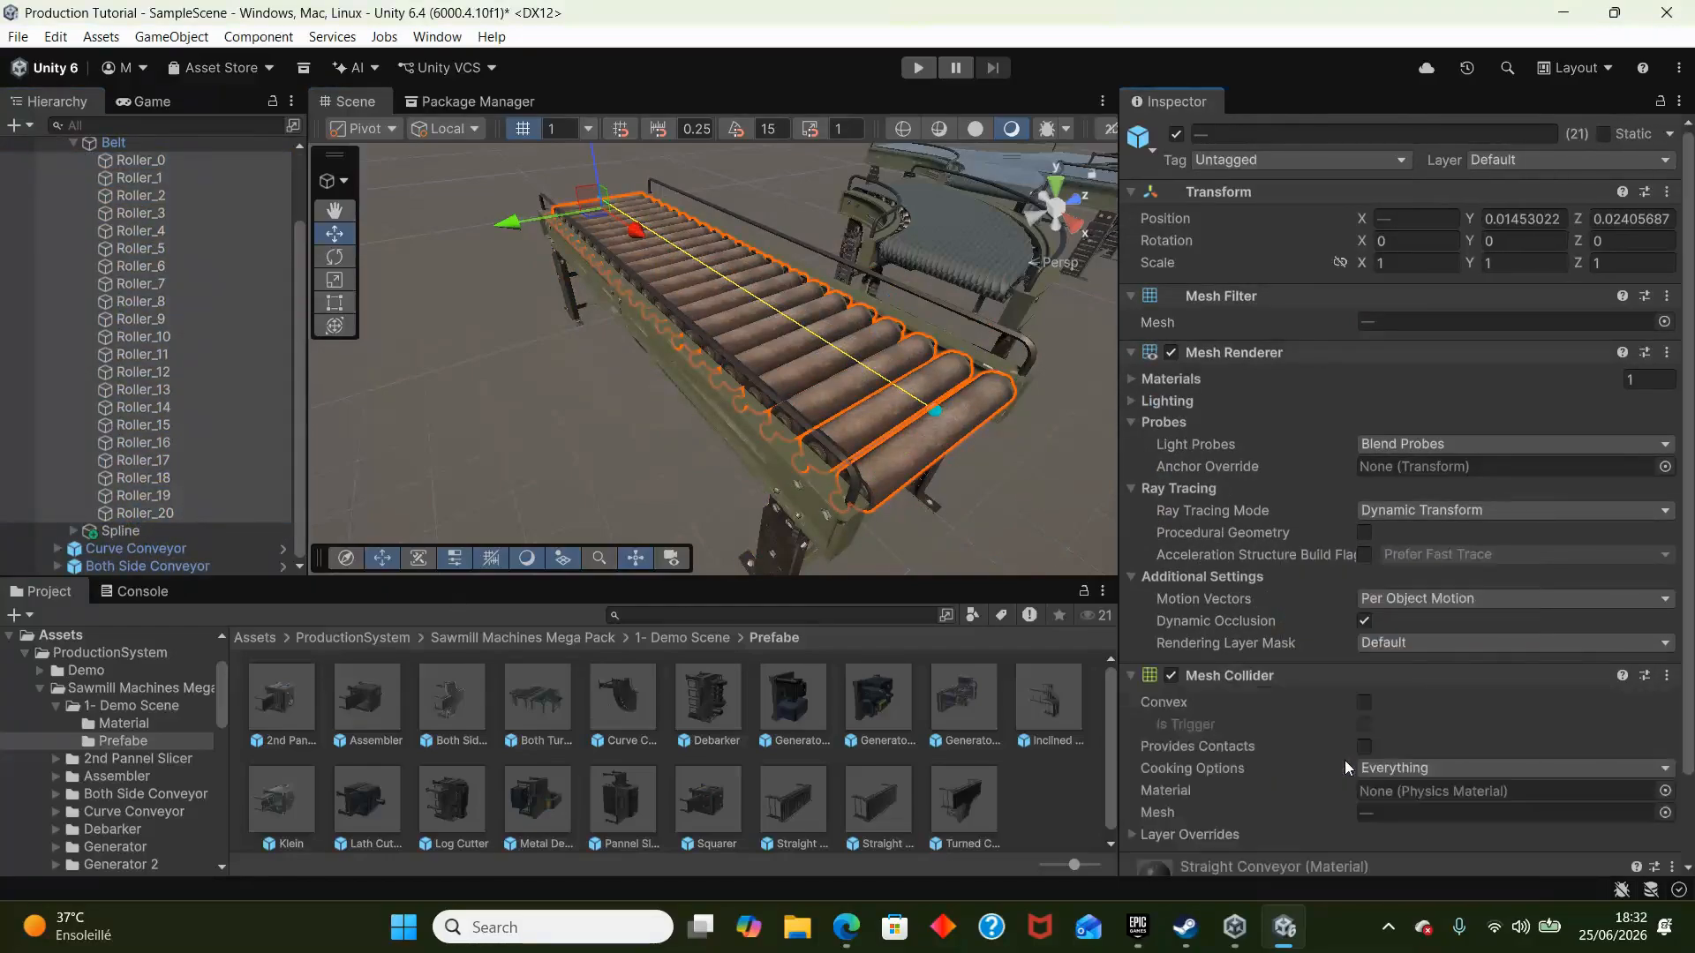
{"action": "left_click", "coordinate": [1365, 703]}
{"action": "scroll", "coordinate": [67, 353], "scroll_direction": "up", "scroll_amount": 2}
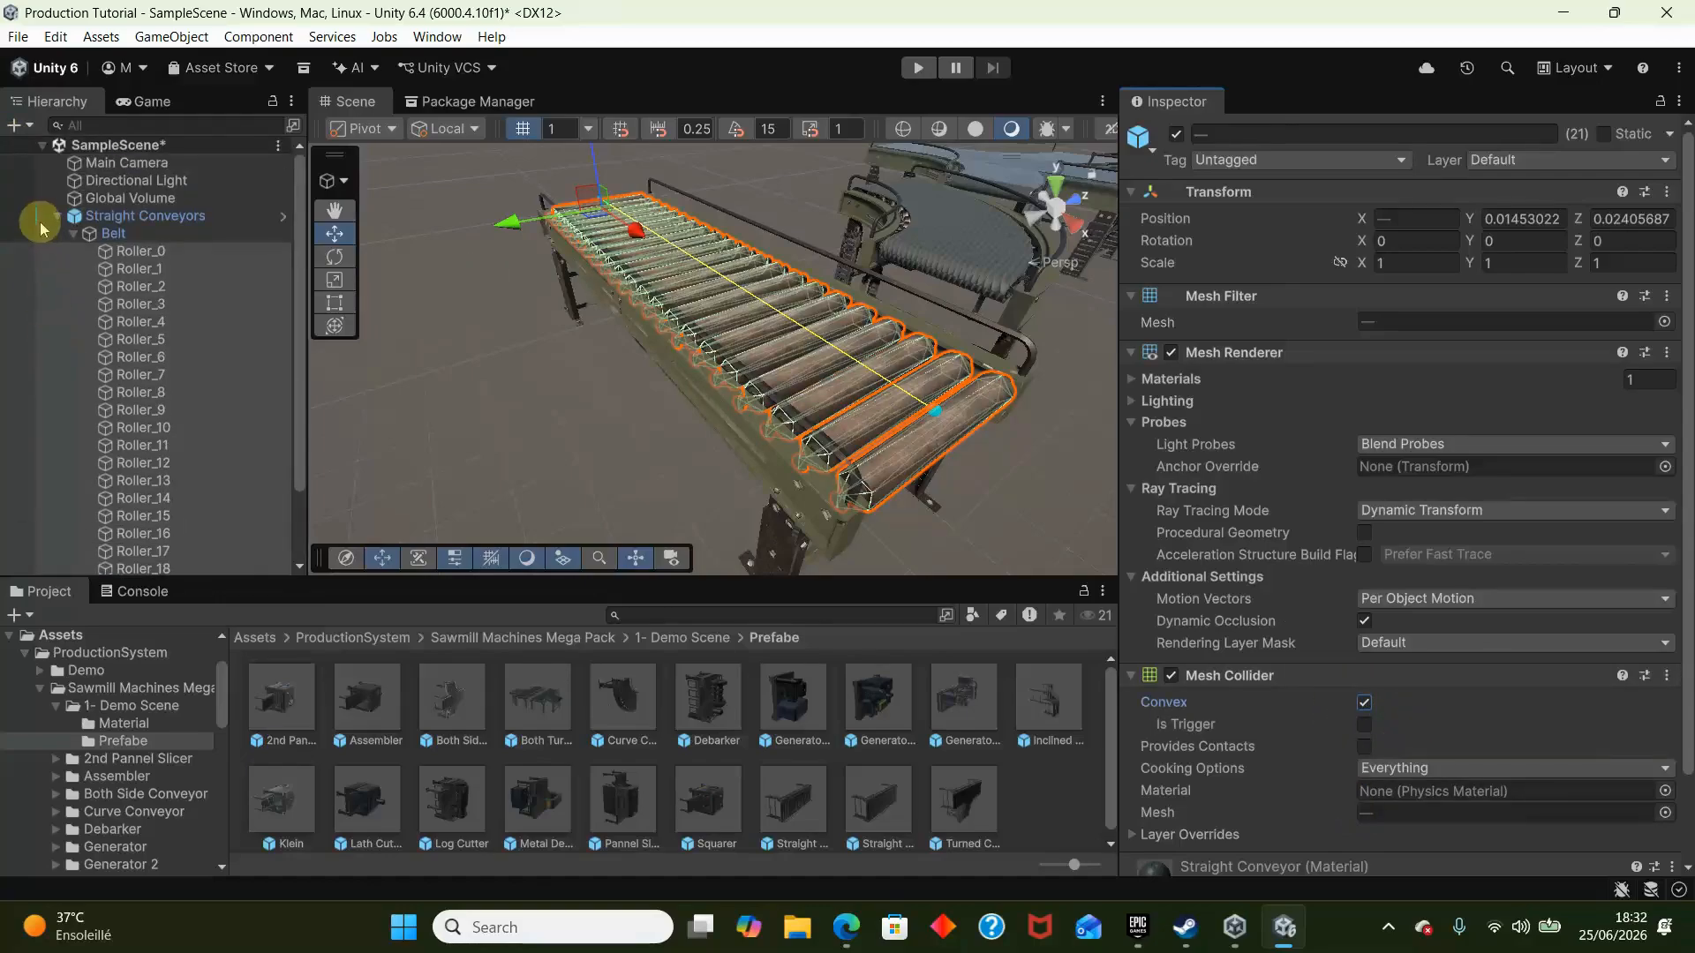
{"action": "left_click", "coordinate": [60, 215]}
{"action": "left_click", "coordinate": [97, 326]}
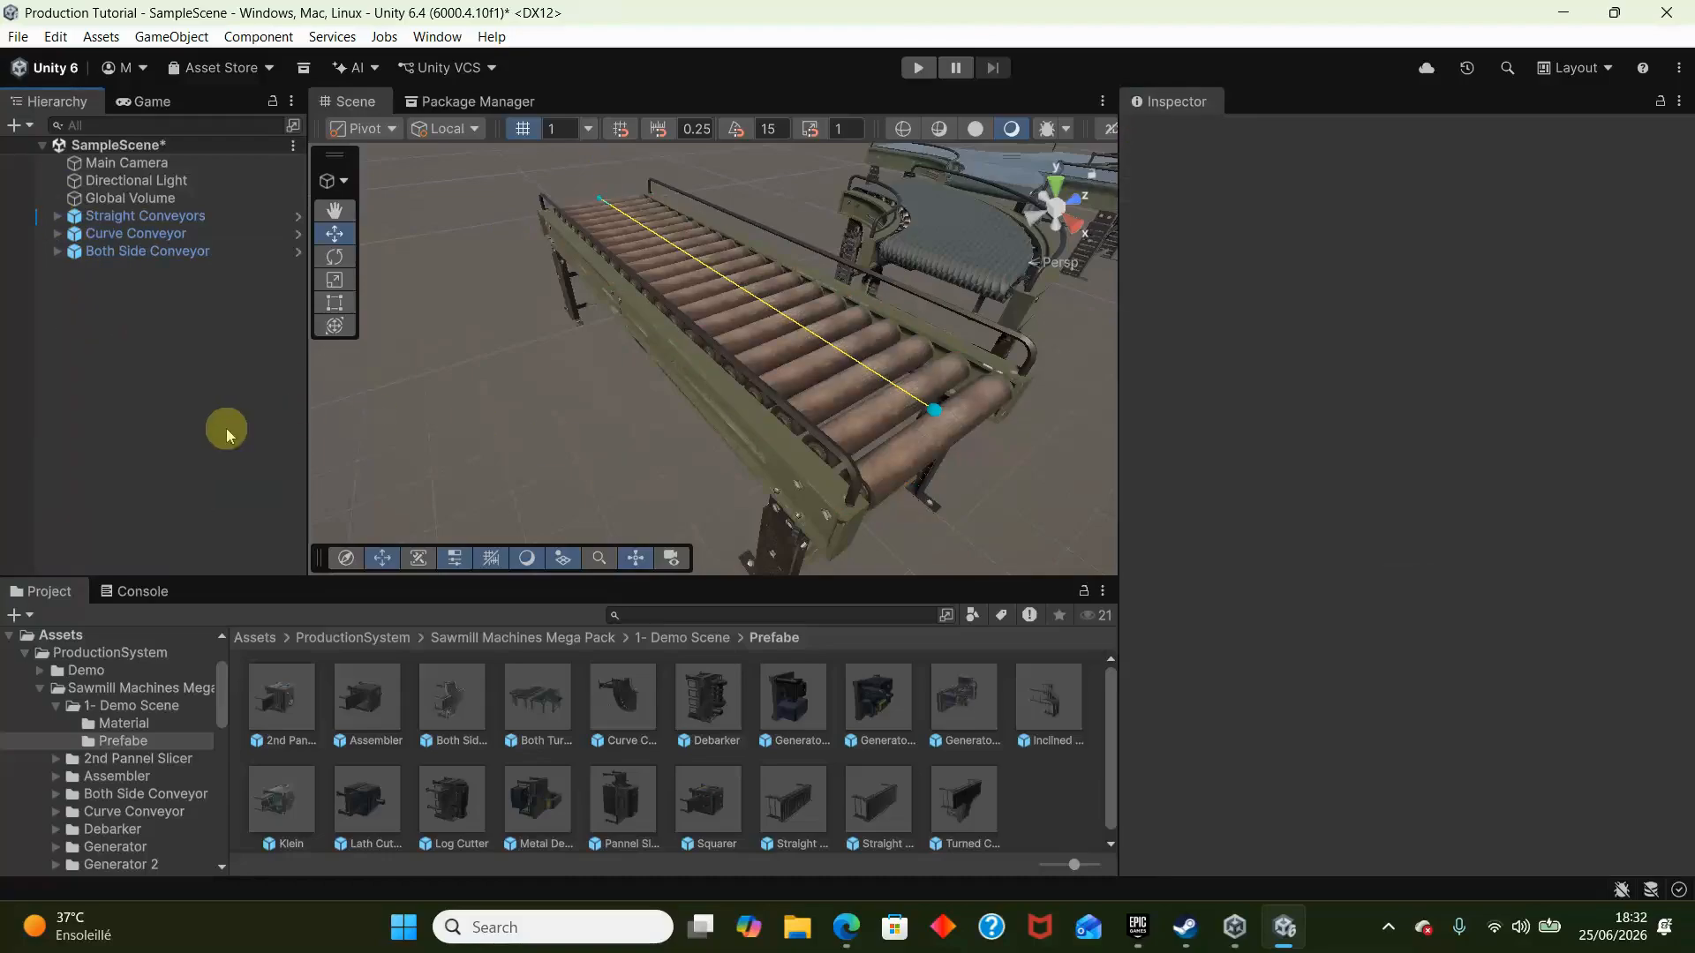
- Add a cube to the scene and align it with a view looking down from above the straight conveyor
{"action": "right_click", "coordinate": [226, 433]}
{"action": "mouse_move", "coordinate": [302, 634]}
{"action": "left_click", "coordinate": [697, 638]}
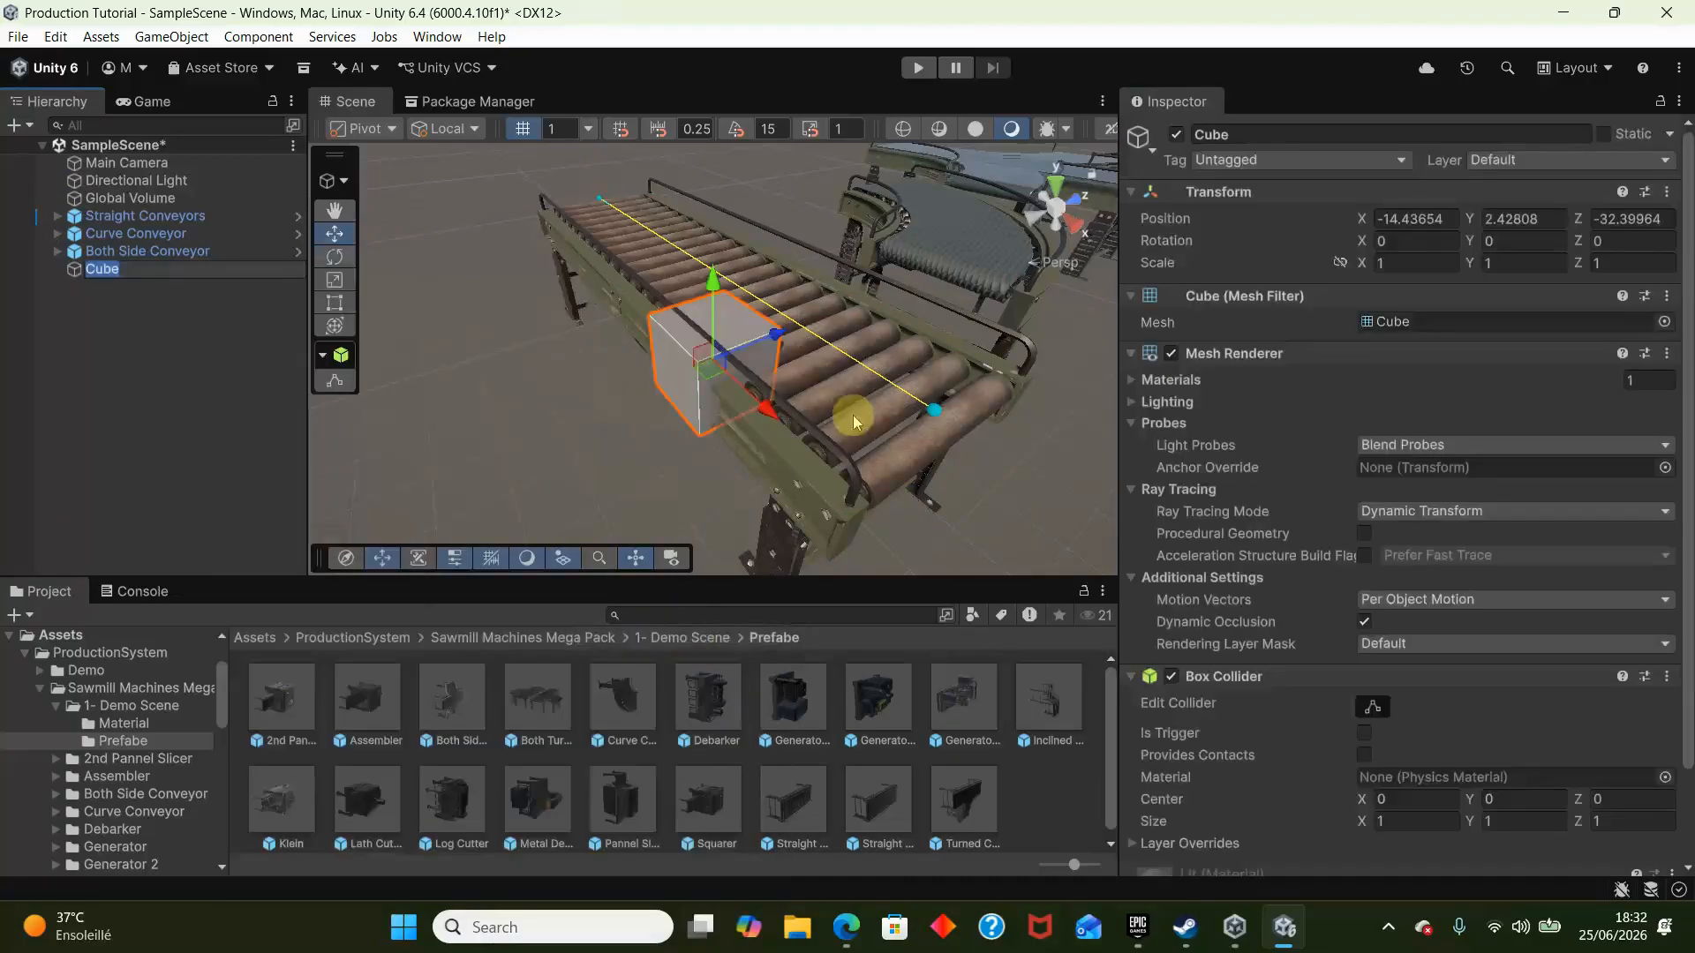
{"action": "left_click_drag", "start_coordinate": [853, 421], "coordinate": [638, 667], "text": "alt"}
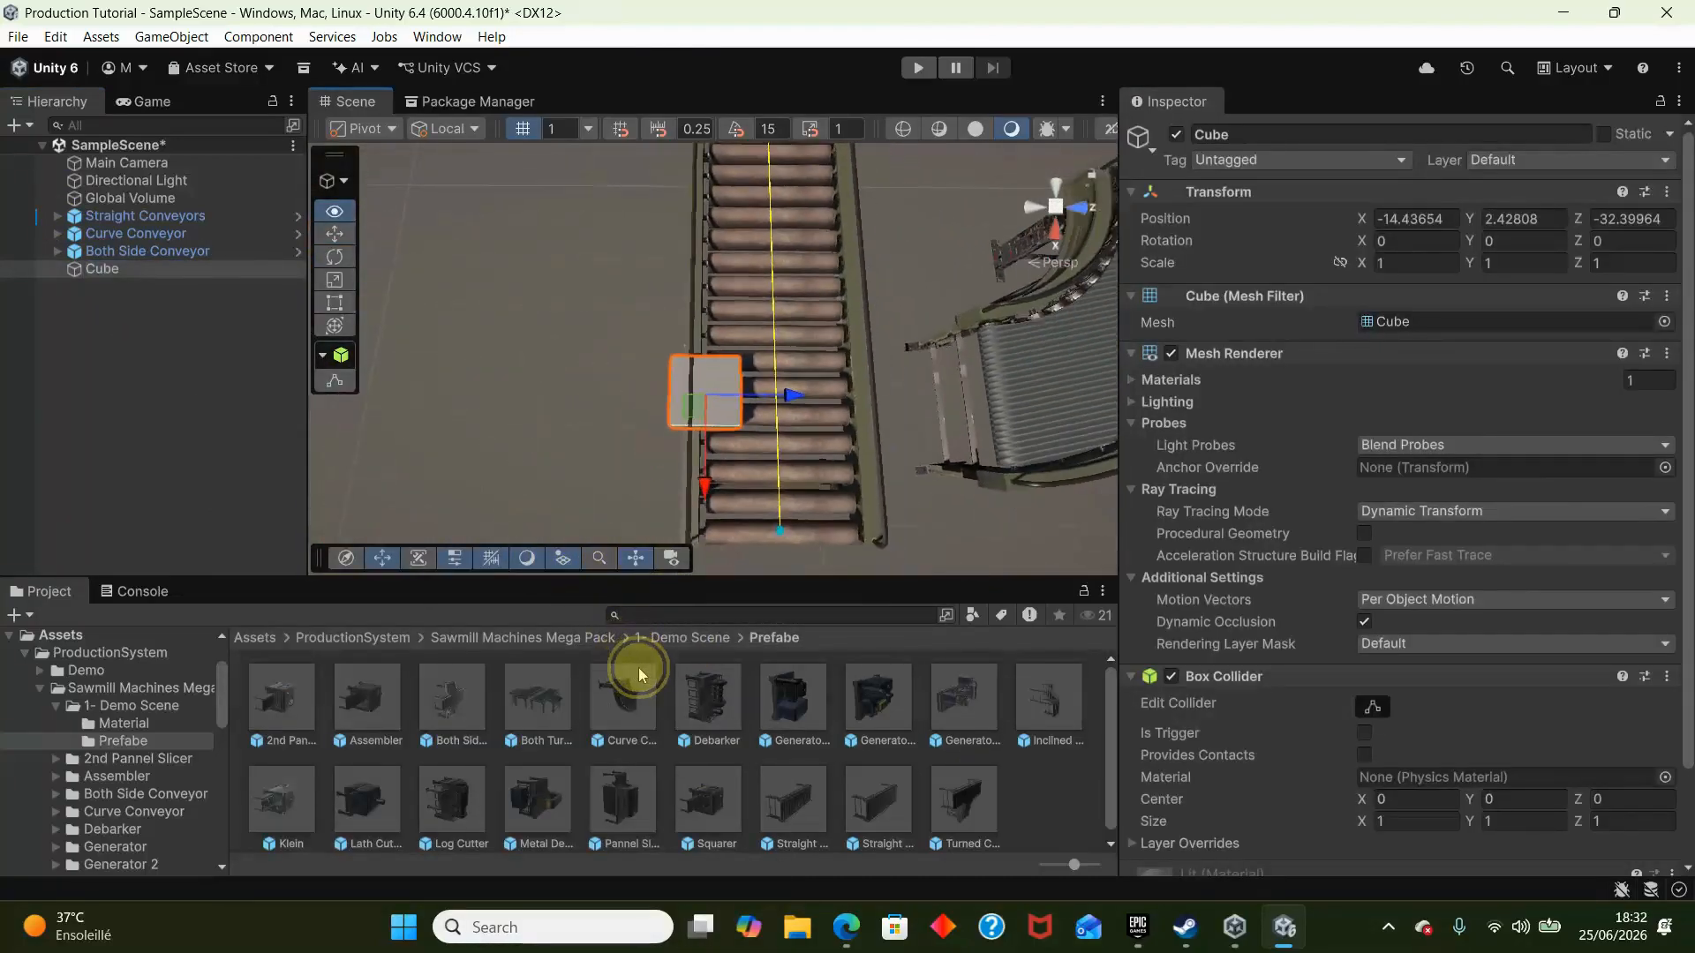
{"action": "right_click_drag", "start_coordinate": [638, 667], "coordinate": [639, 674]}
{"action": "key", "text": "ctrl+shift+f"}
{"action": "key", "text": "s"}
{"action": "right_click_drag", "start_coordinate": [718, 395], "coordinate": [784, 287]}
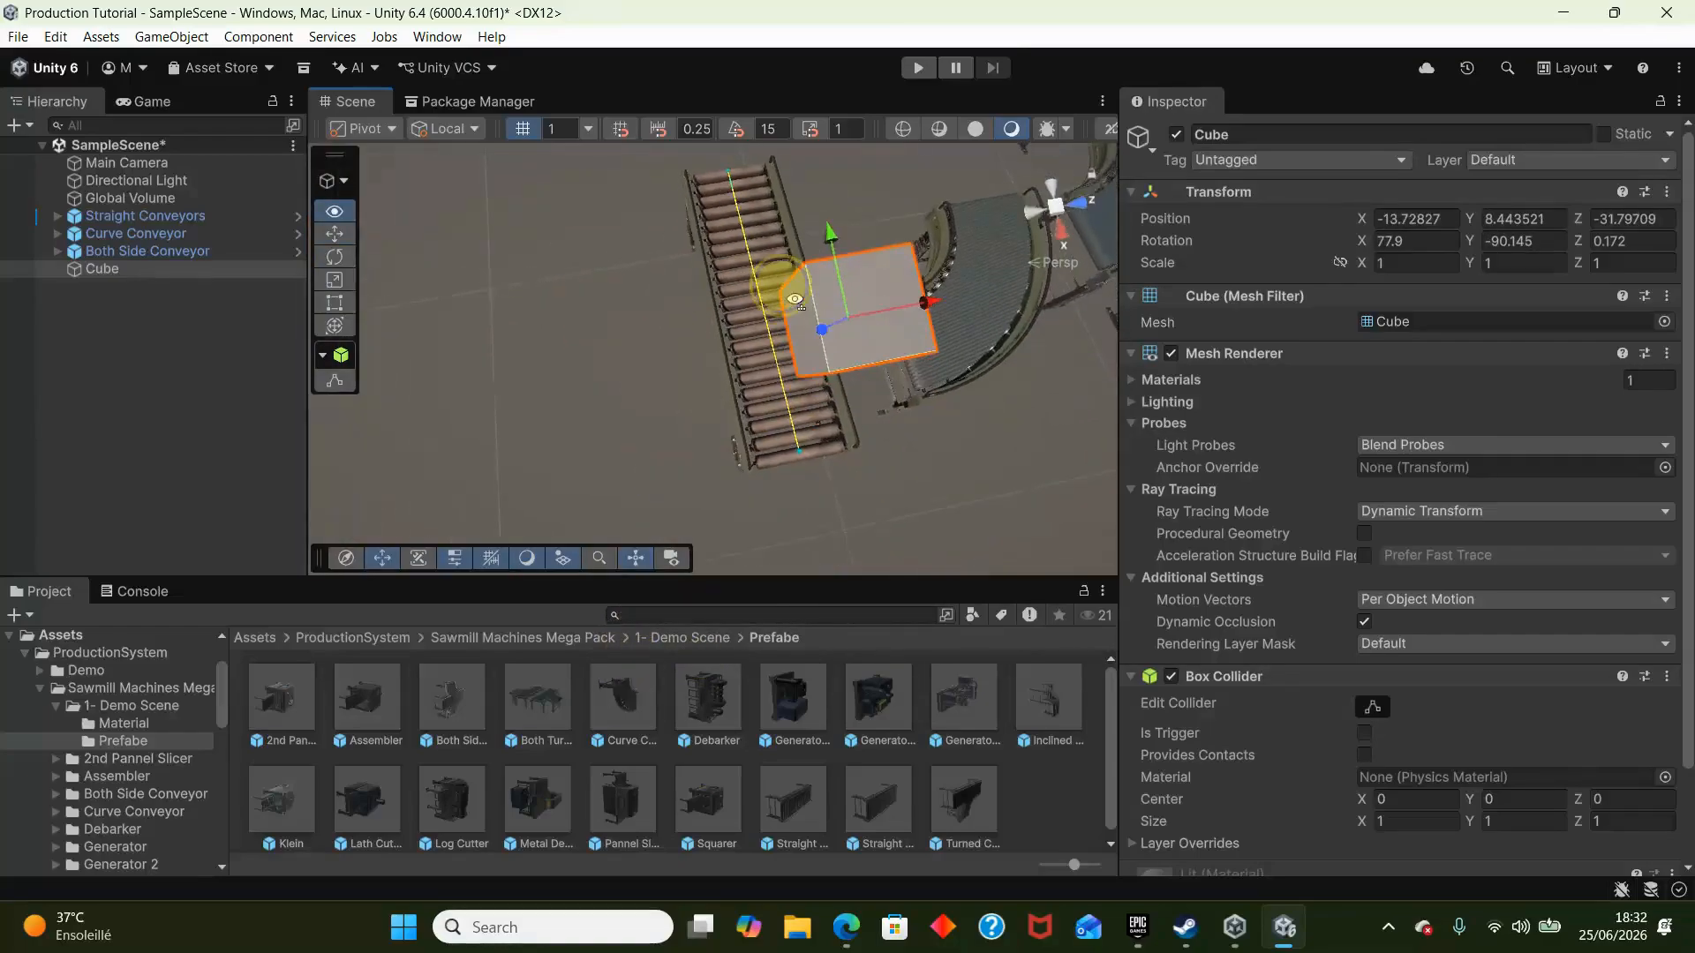
{"action": "left_click_drag", "start_coordinate": [794, 300], "coordinate": [905, 35], "text": "alt"}
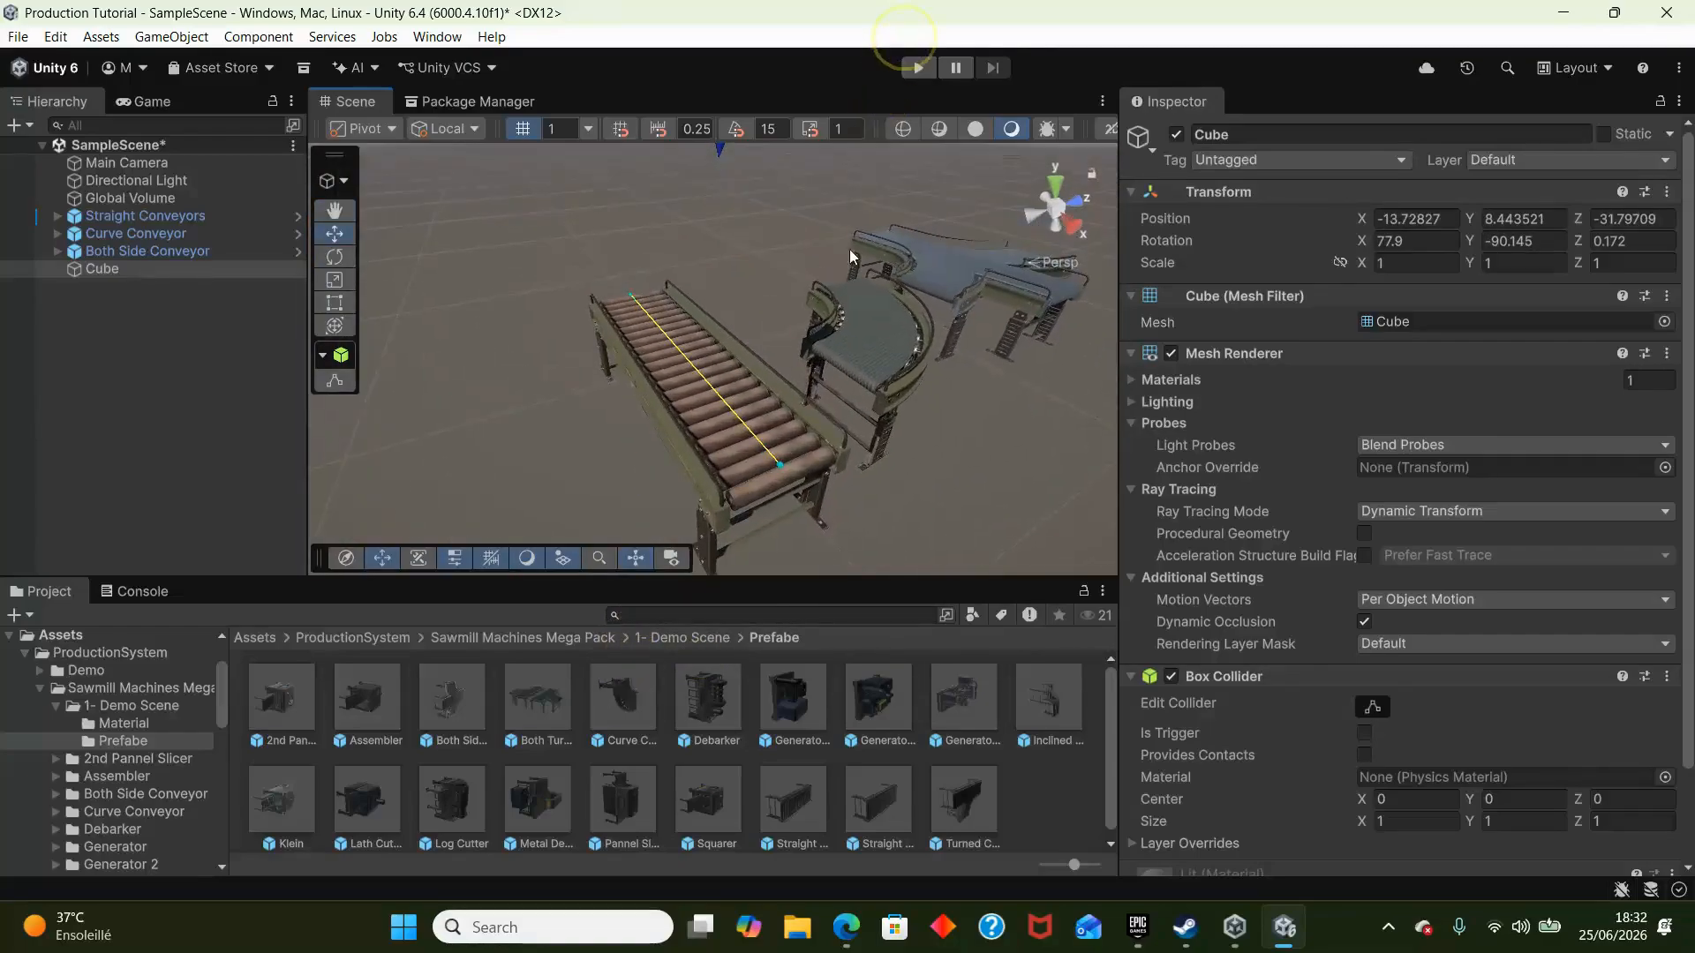
- Check the straight conveyor's power requirement setting, and try placing a Generator 2 prefab beside the conveyor before deleting it
{"action": "left_click", "coordinate": [707, 501]}
{"action": "scroll", "coordinate": [1295, 575], "scroll_direction": "down", "scroll_amount": 3}
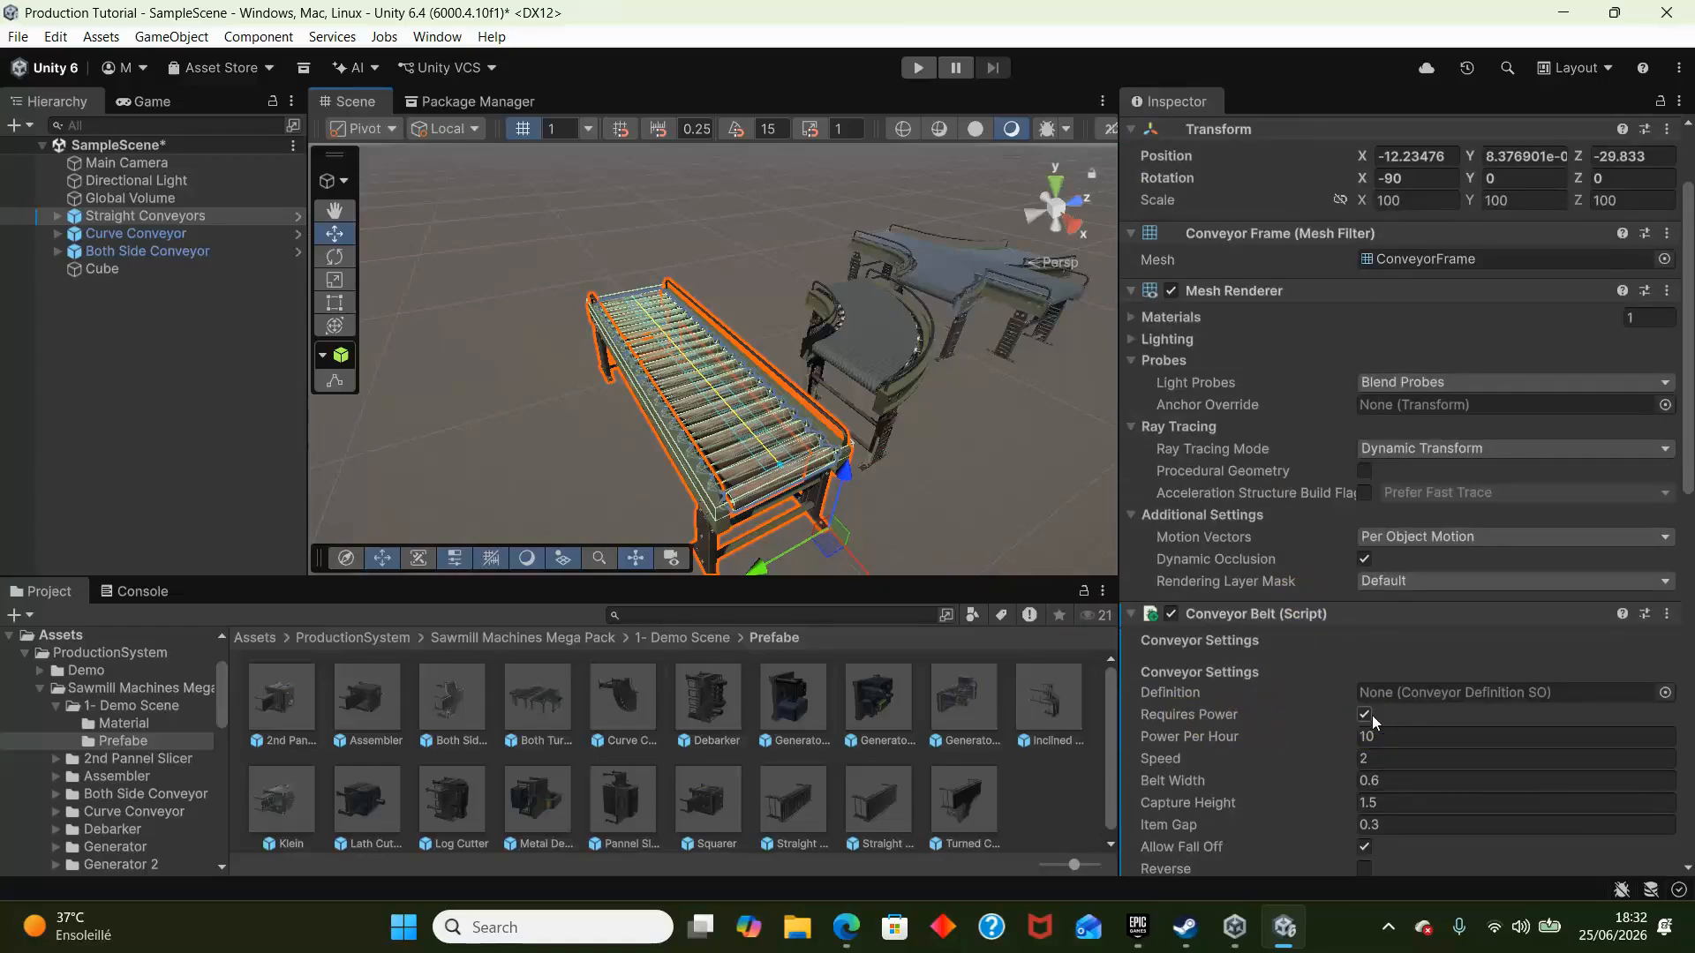
{"action": "left_click_drag", "start_coordinate": [827, 717], "coordinate": [490, 445]}
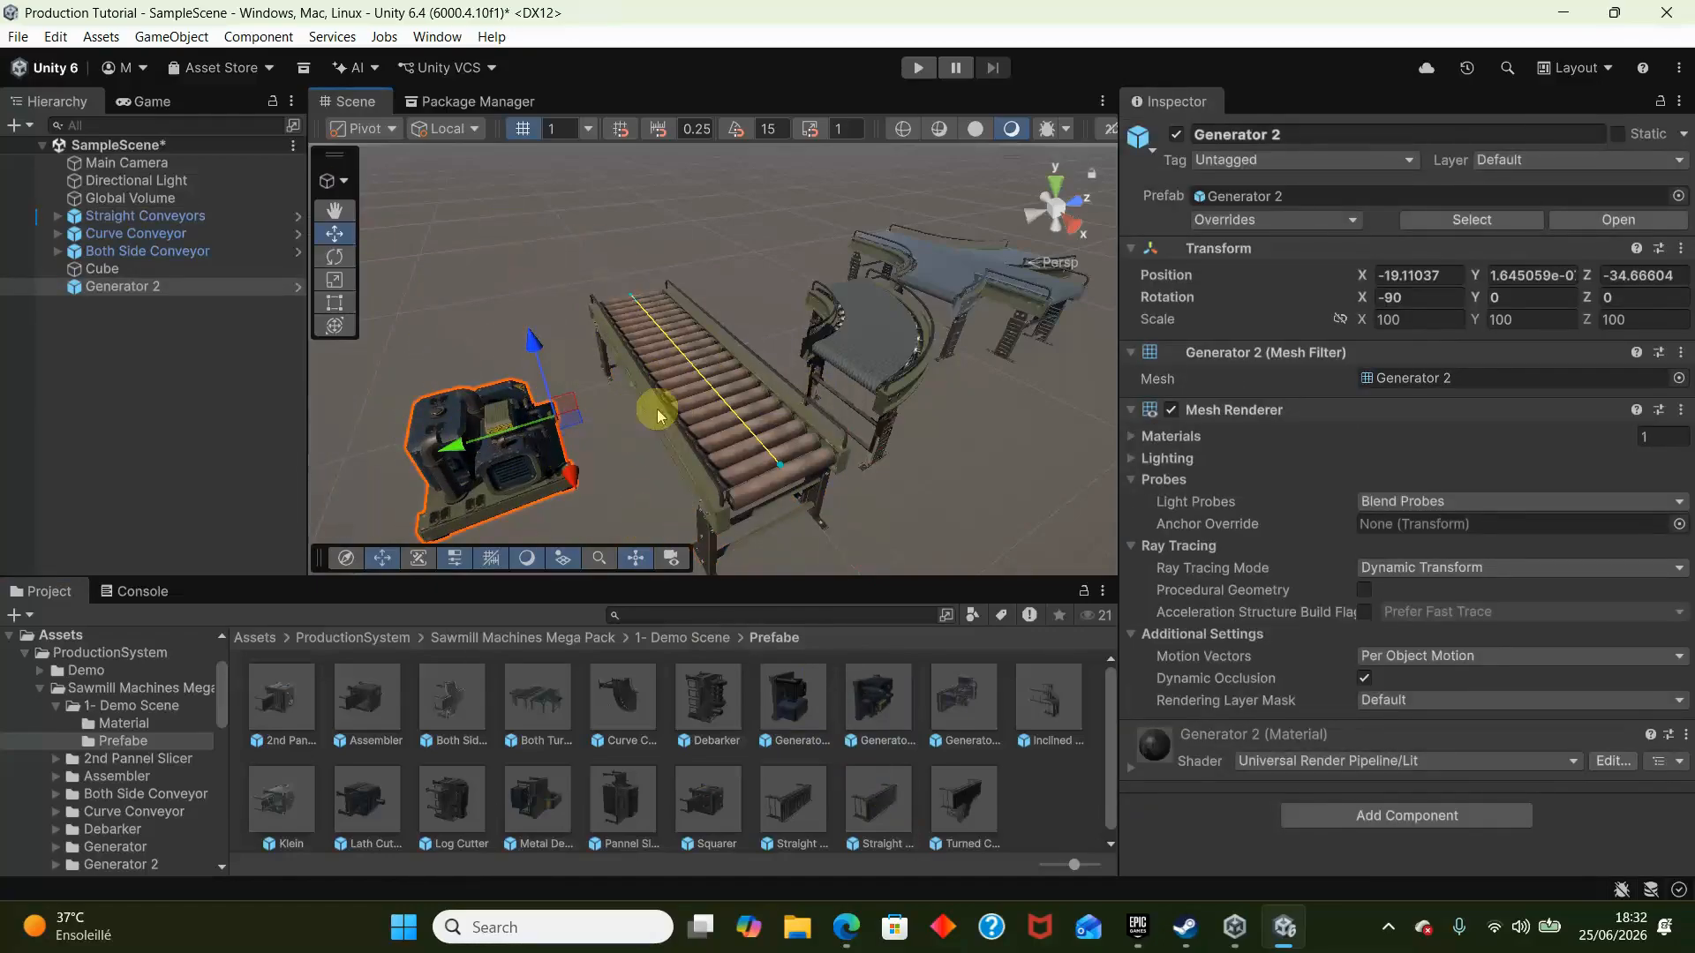
{"action": "key", "text": "Delete"}
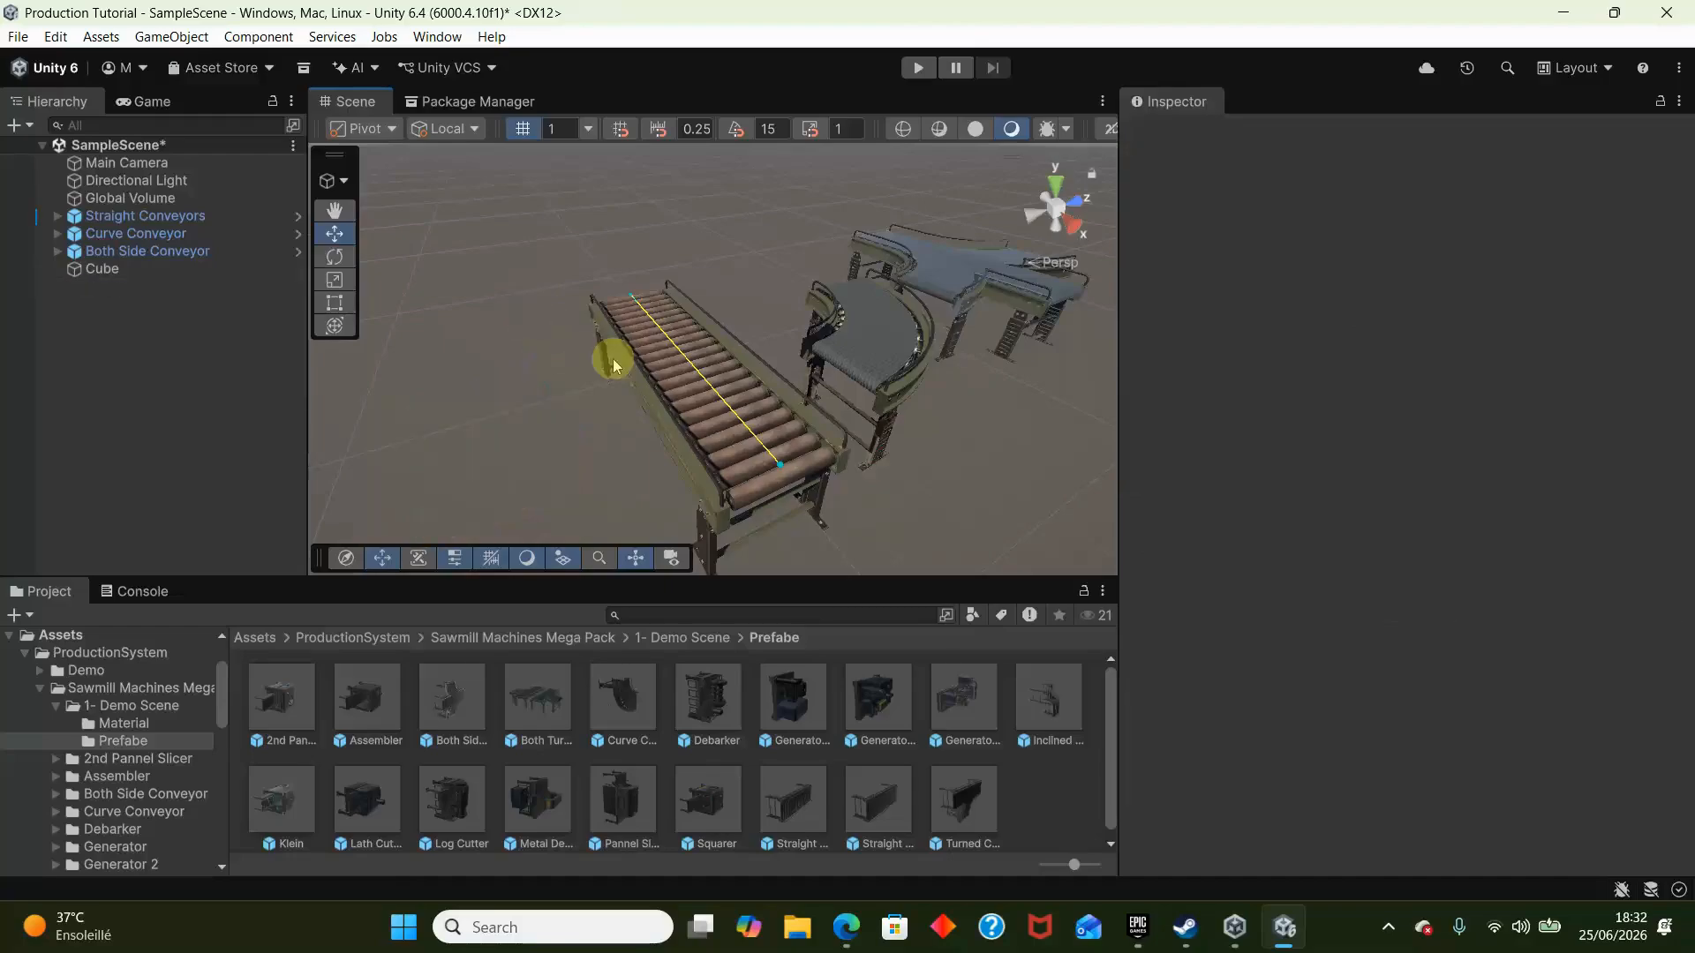
- Turn off Requires Power on the straight conveyor and add a Rigidbody component to the cube
{"action": "left_click", "coordinate": [656, 422]}
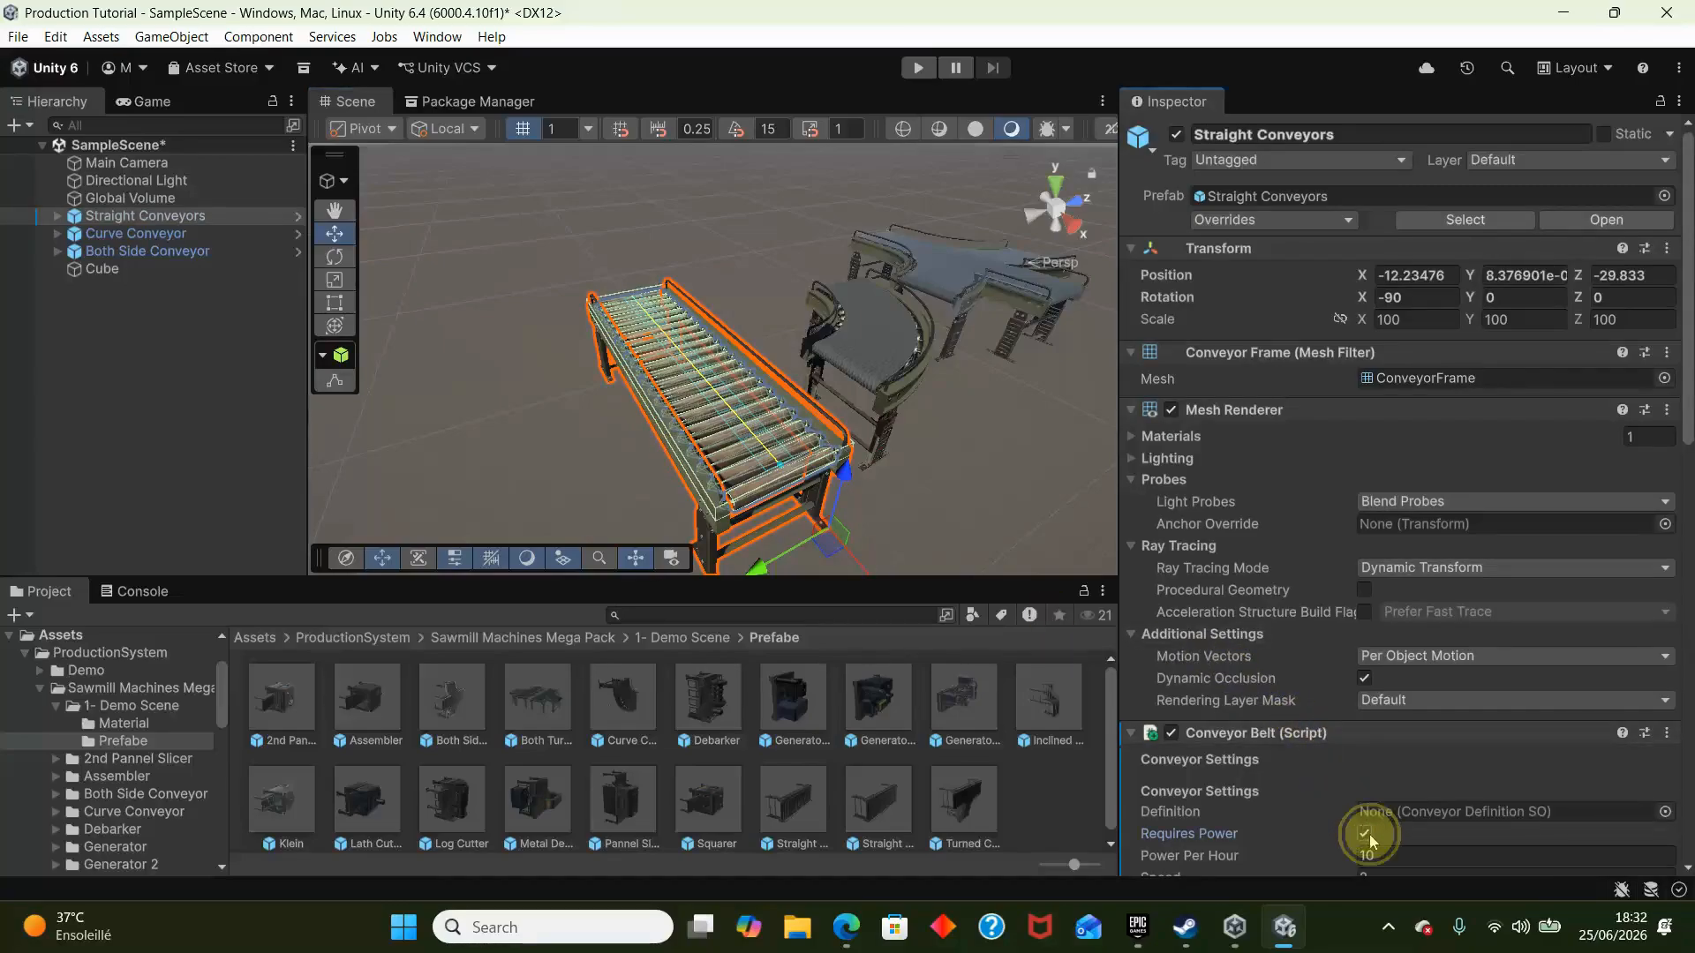
{"action": "right_click_drag", "start_coordinate": [838, 230], "coordinate": [825, 159]}
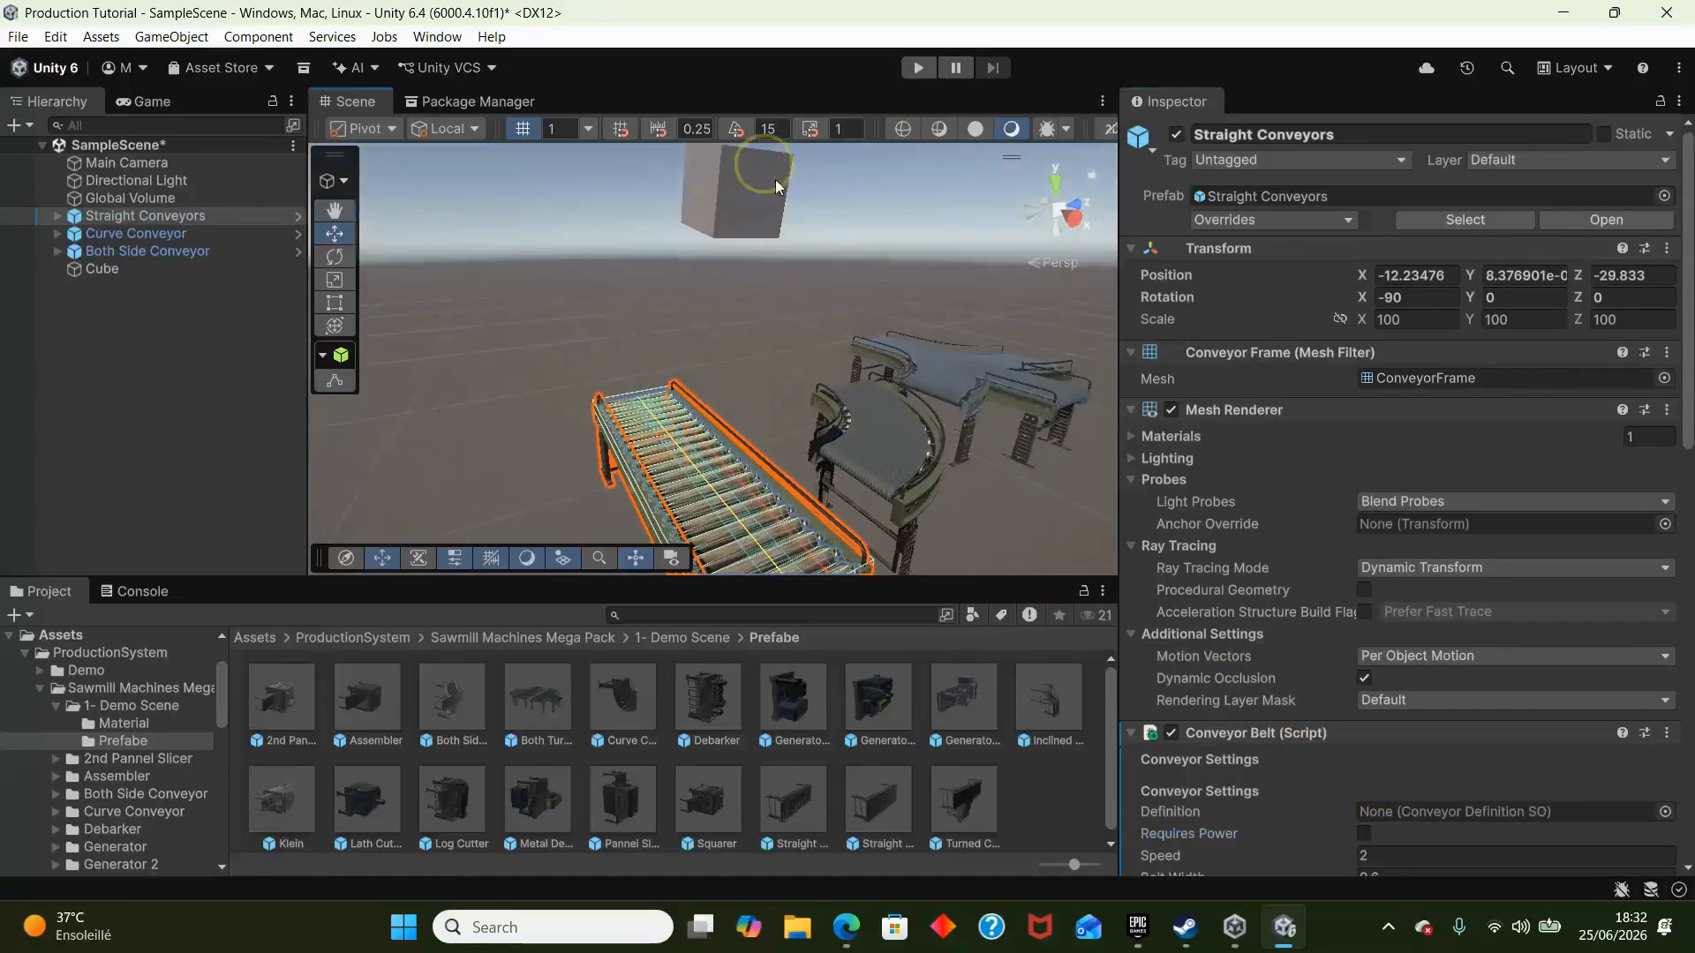
{"action": "left_click", "coordinate": [775, 178]}
{"action": "scroll", "coordinate": [1277, 702], "scroll_direction": "down", "scroll_amount": 5}
{"action": "left_click", "coordinate": [1360, 852]}
{"action": "type", "text": "rig"}
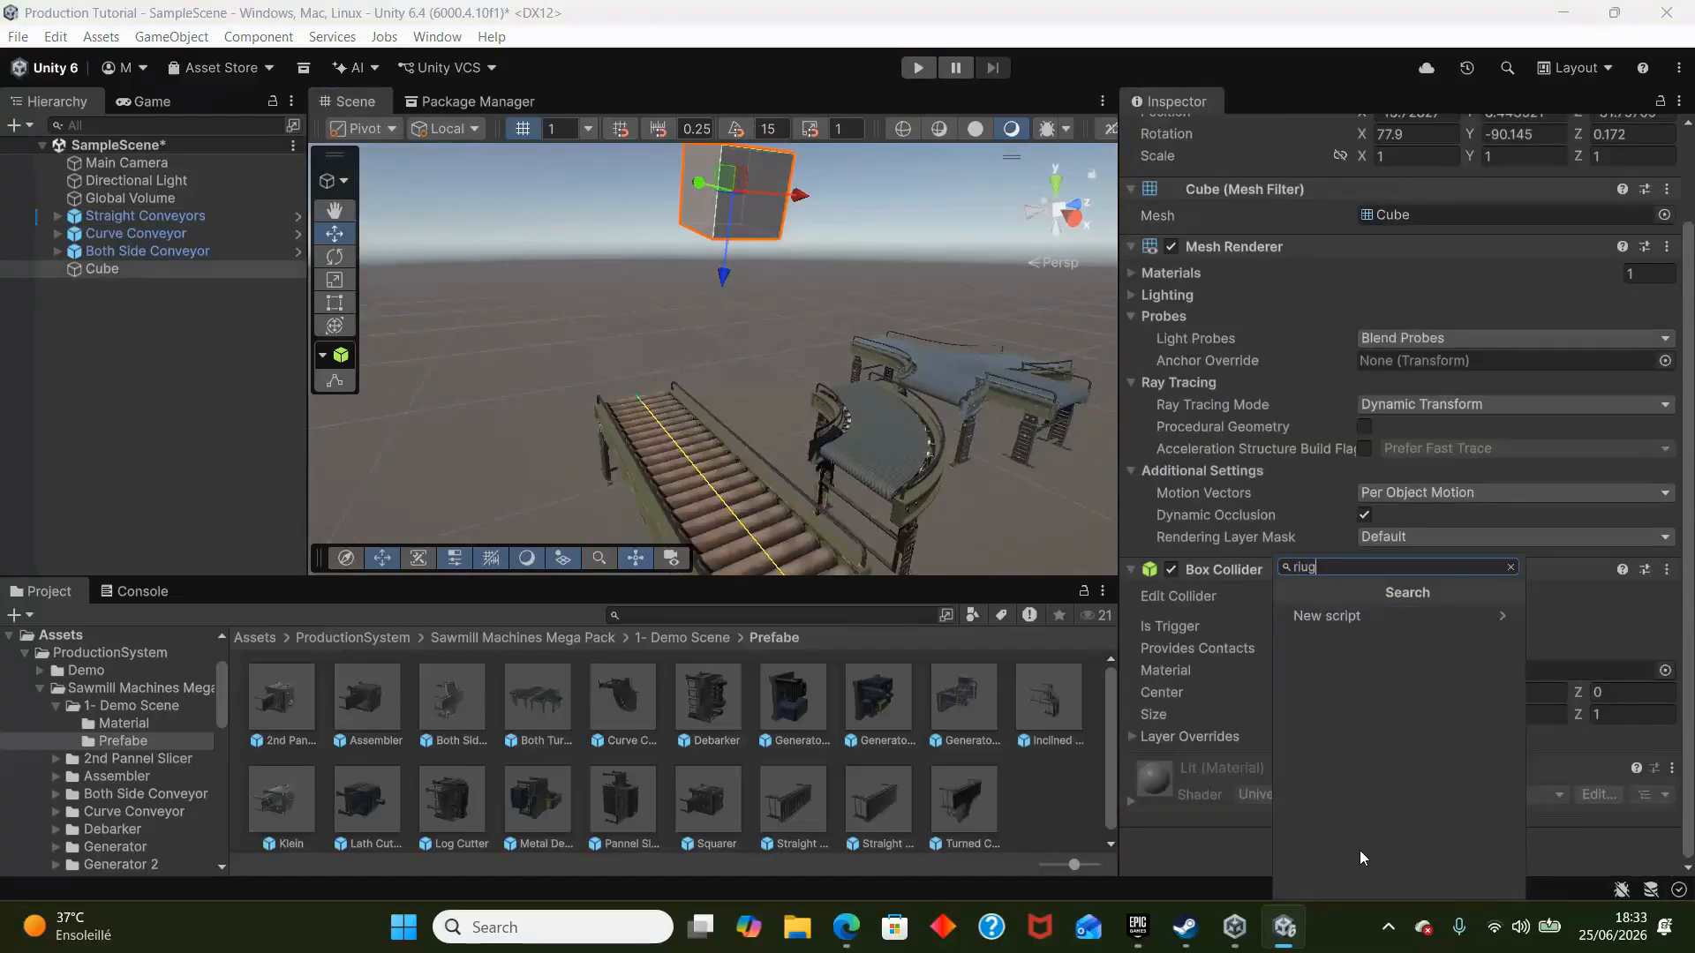
{"action": "key", "text": "Down"}
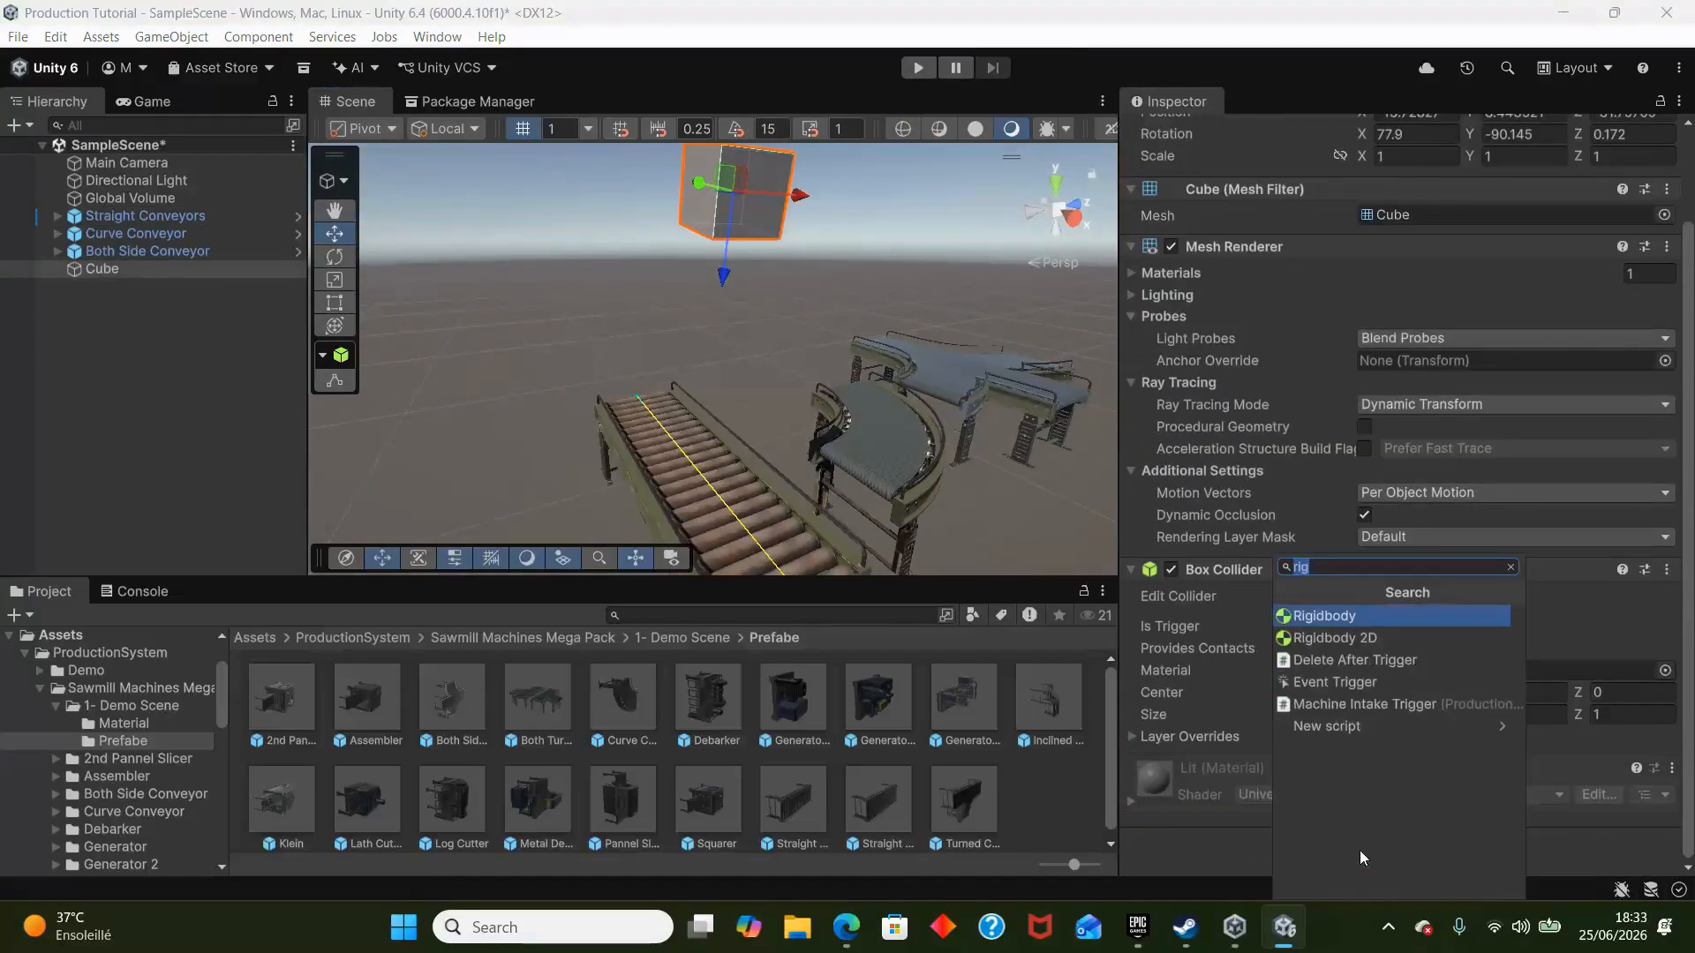
{"action": "key", "text": "Return"}
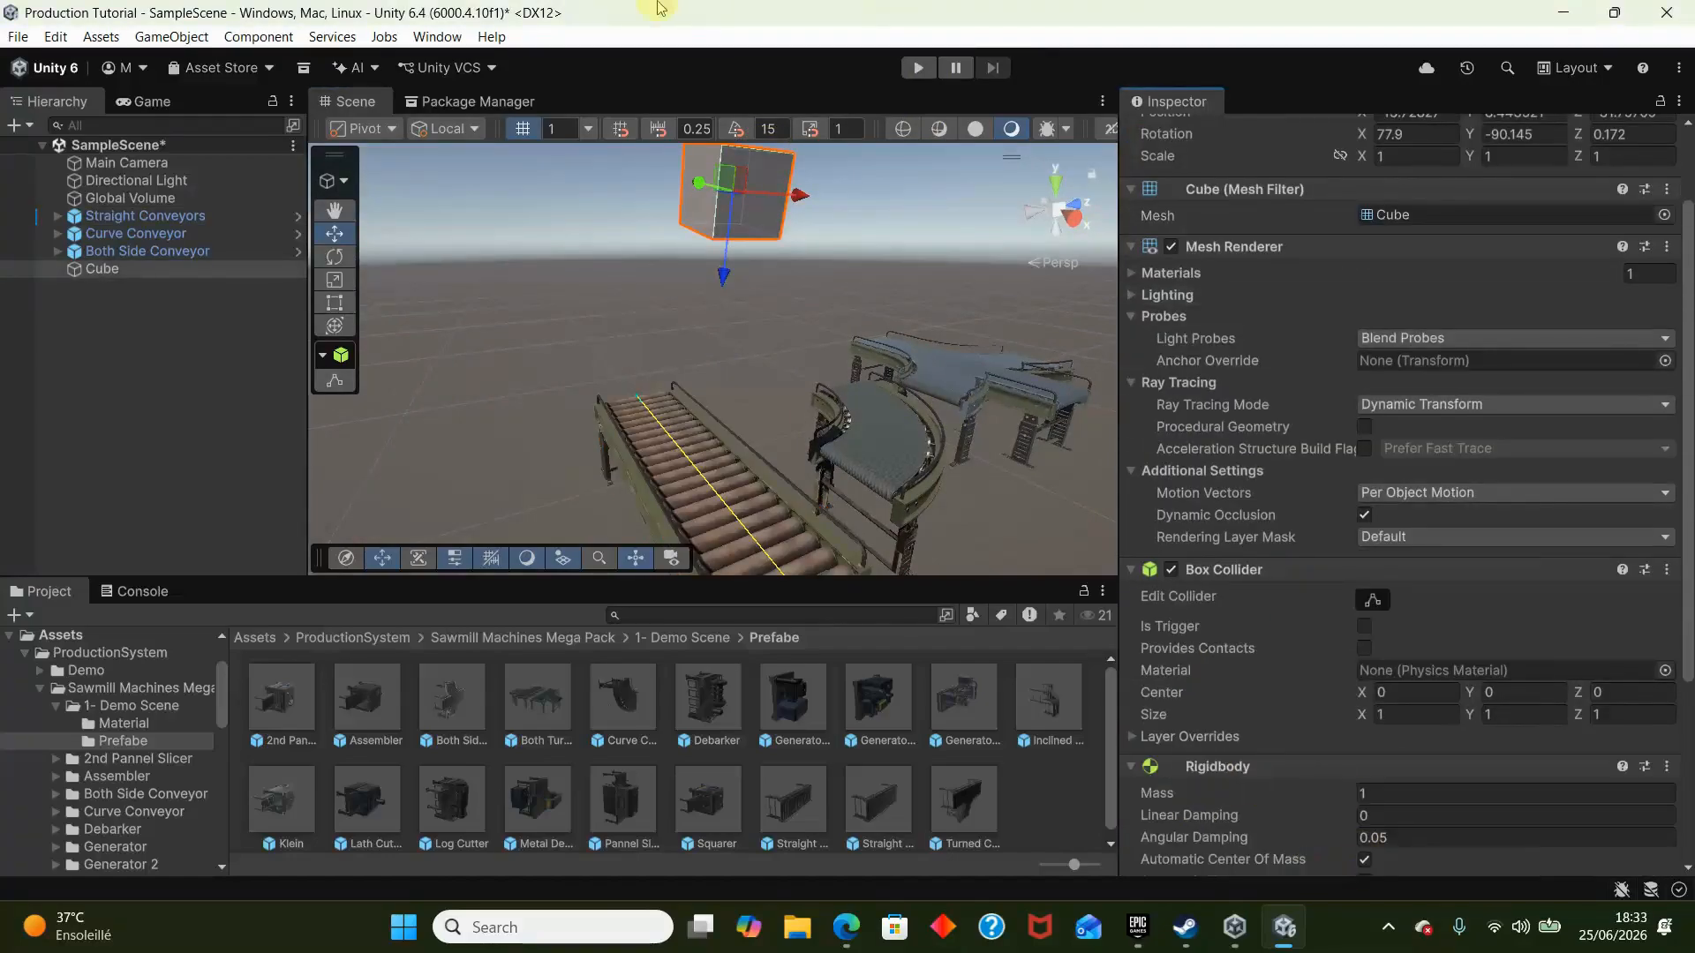
- Run the scene, pause it with the cube on the belt, and examine the straight conveyor's settings such as Allow Fall Off
{"action": "left_click", "coordinate": [917, 69]}
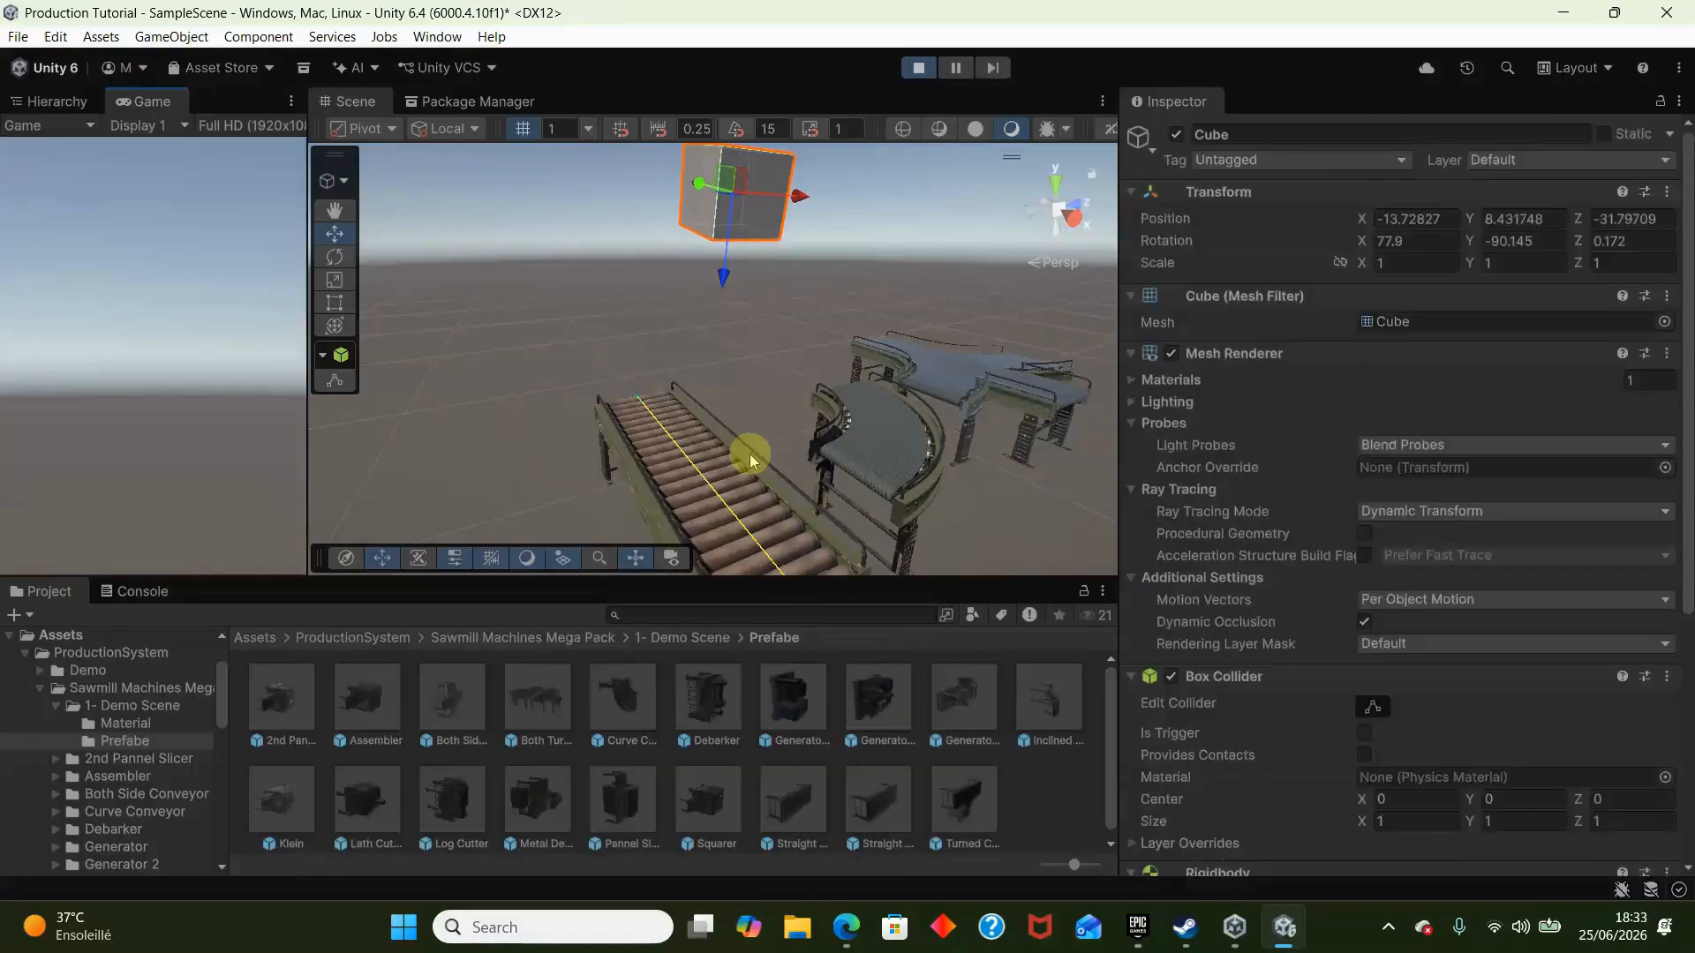
{"action": "left_click_drag", "start_coordinate": [750, 454], "coordinate": [806, 226], "text": "alt"}
{"action": "left_click", "coordinate": [966, 68]}
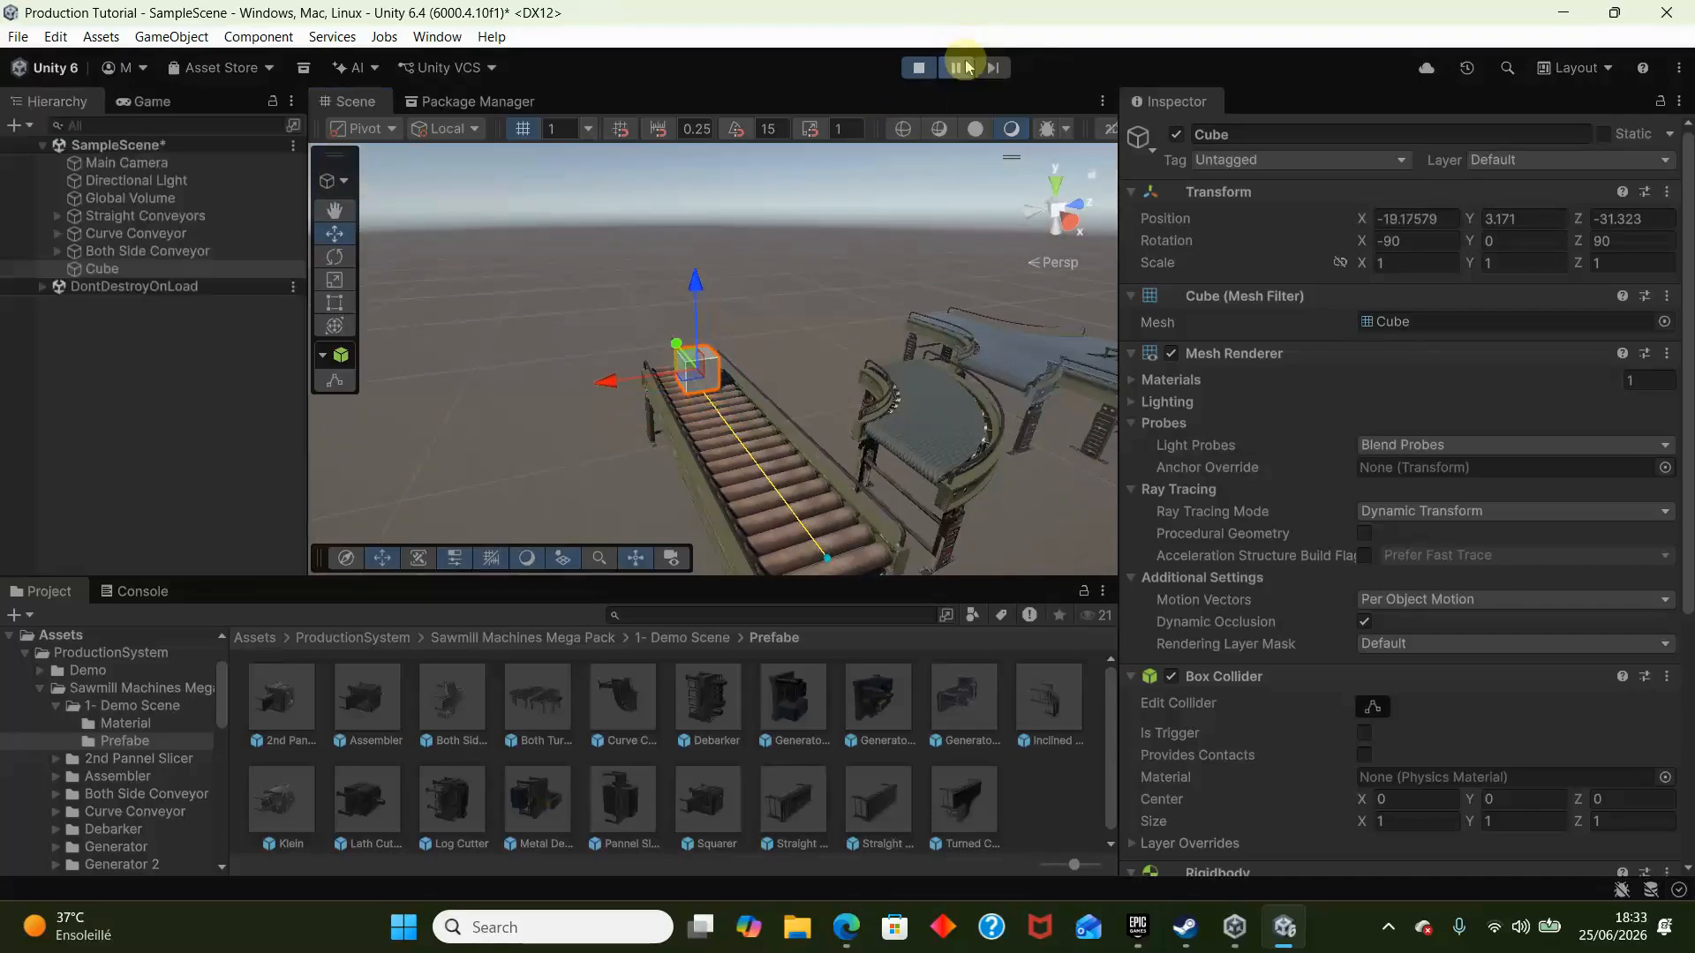
{"action": "left_click_drag", "start_coordinate": [618, 370], "coordinate": [842, 411], "text": "alt"}
{"action": "right_click_drag", "start_coordinate": [841, 412], "coordinate": [919, 435]}
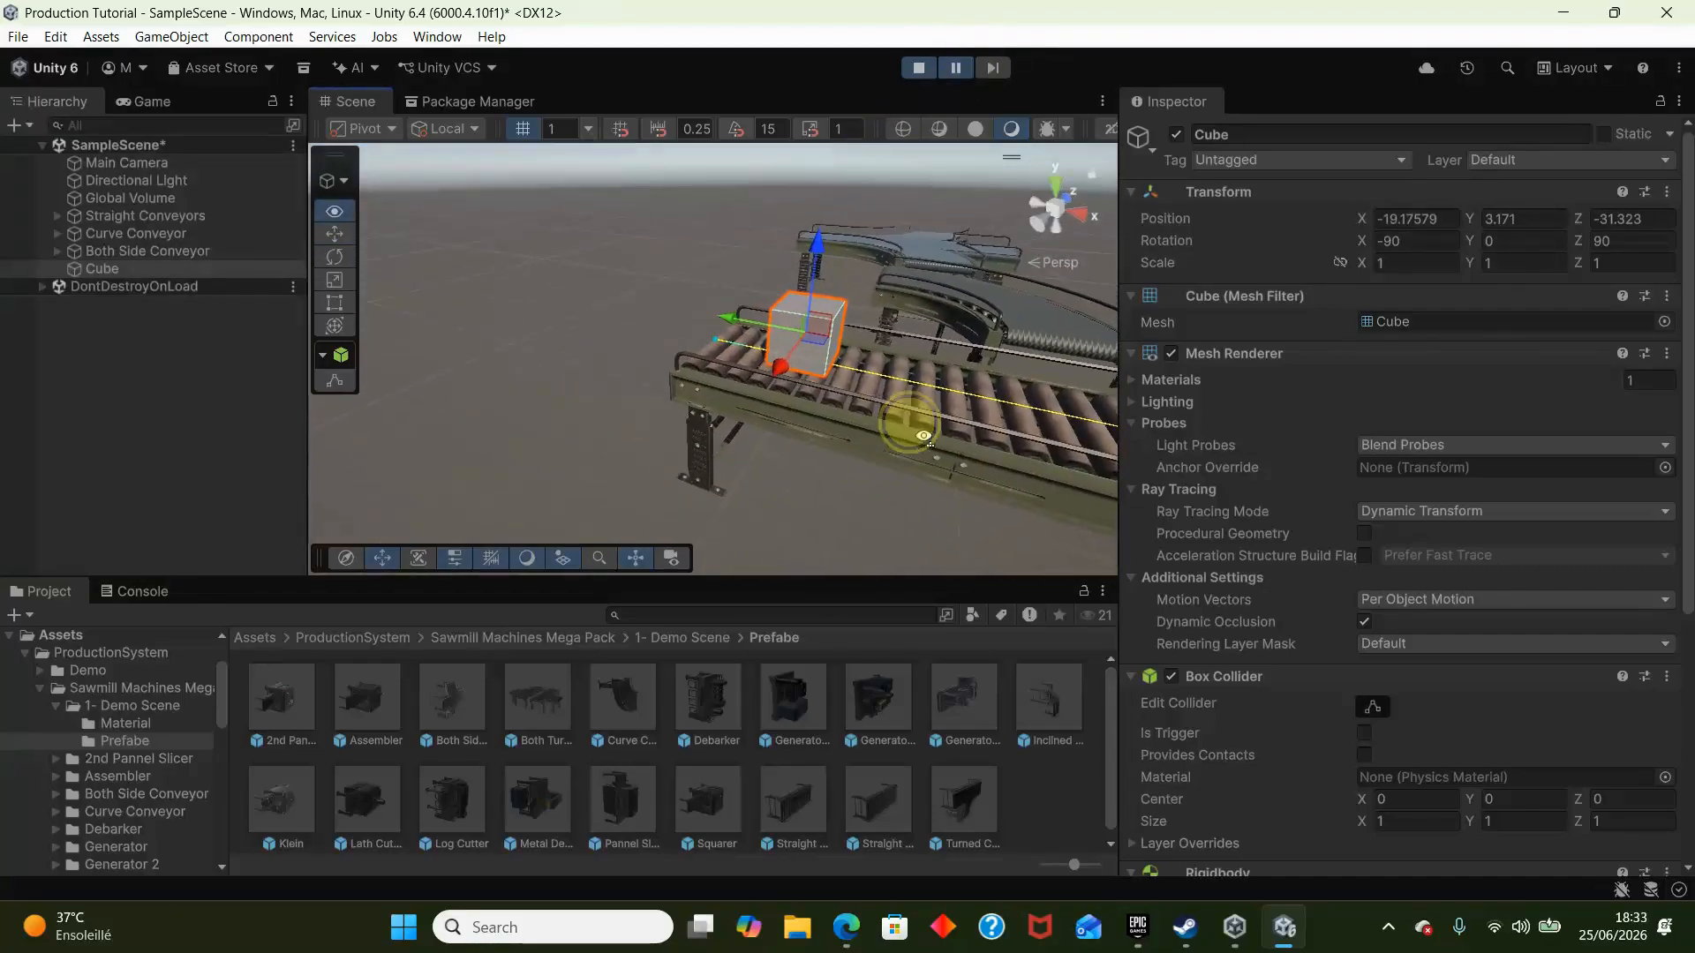
{"action": "scroll", "coordinate": [919, 434], "scroll_direction": "down", "scroll_amount": 3}
{"action": "left_click", "coordinate": [931, 441]}
{"action": "scroll", "coordinate": [1430, 744], "scroll_direction": "down", "scroll_amount": 4}
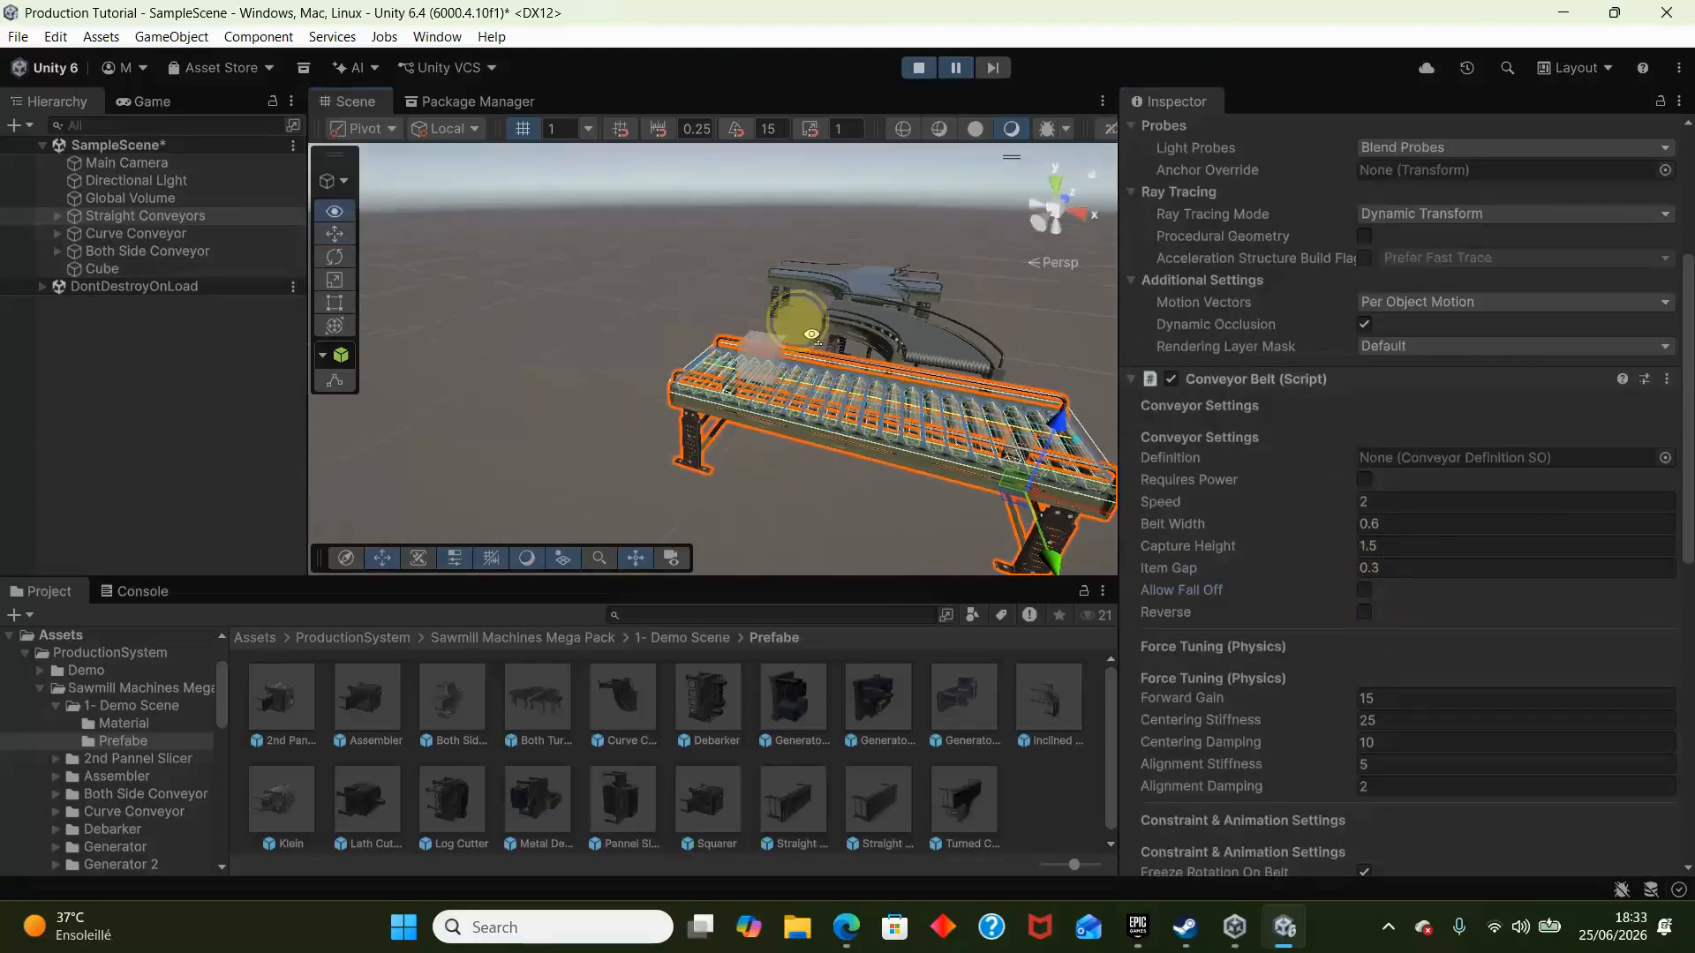
- Resume the simulation and examine the cube's travel along the straight conveyor from the side
{"action": "left_click", "coordinate": [959, 68]}
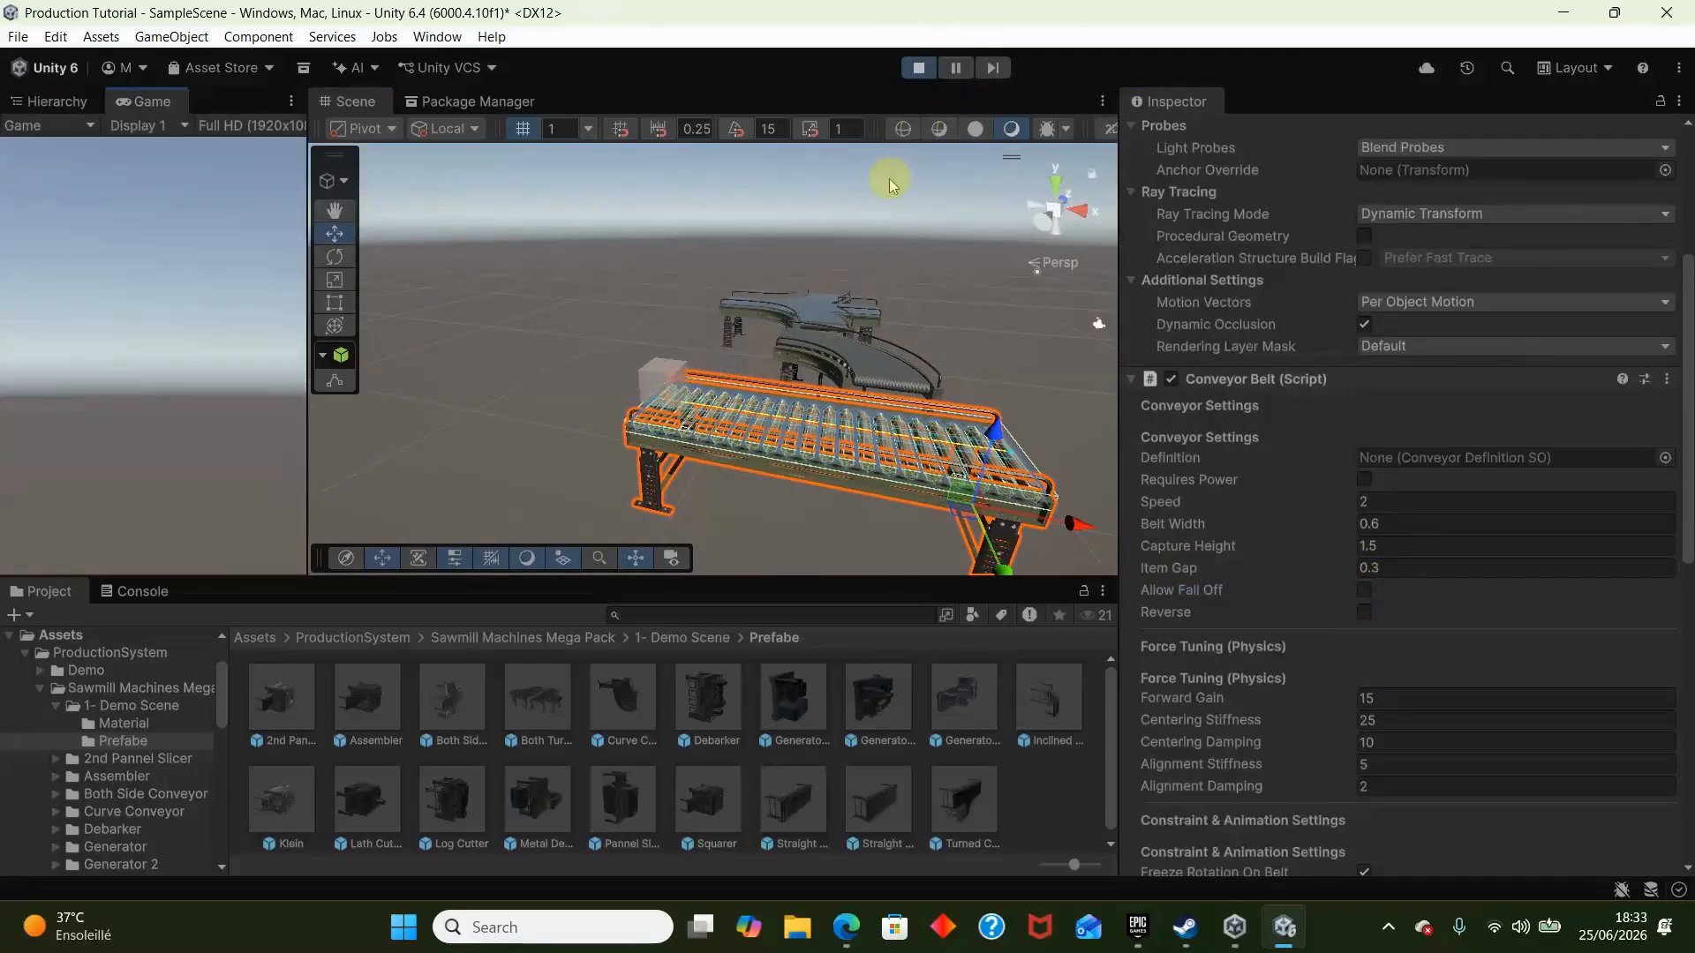
{"action": "right_click_drag", "start_coordinate": [884, 201], "coordinate": [870, 247]}
{"action": "left_click", "coordinate": [597, 242]}
{"action": "right_click_drag", "start_coordinate": [640, 233], "coordinate": [783, 168]}
{"action": "key", "text": "w"}
{"action": "key", "text": "s"}
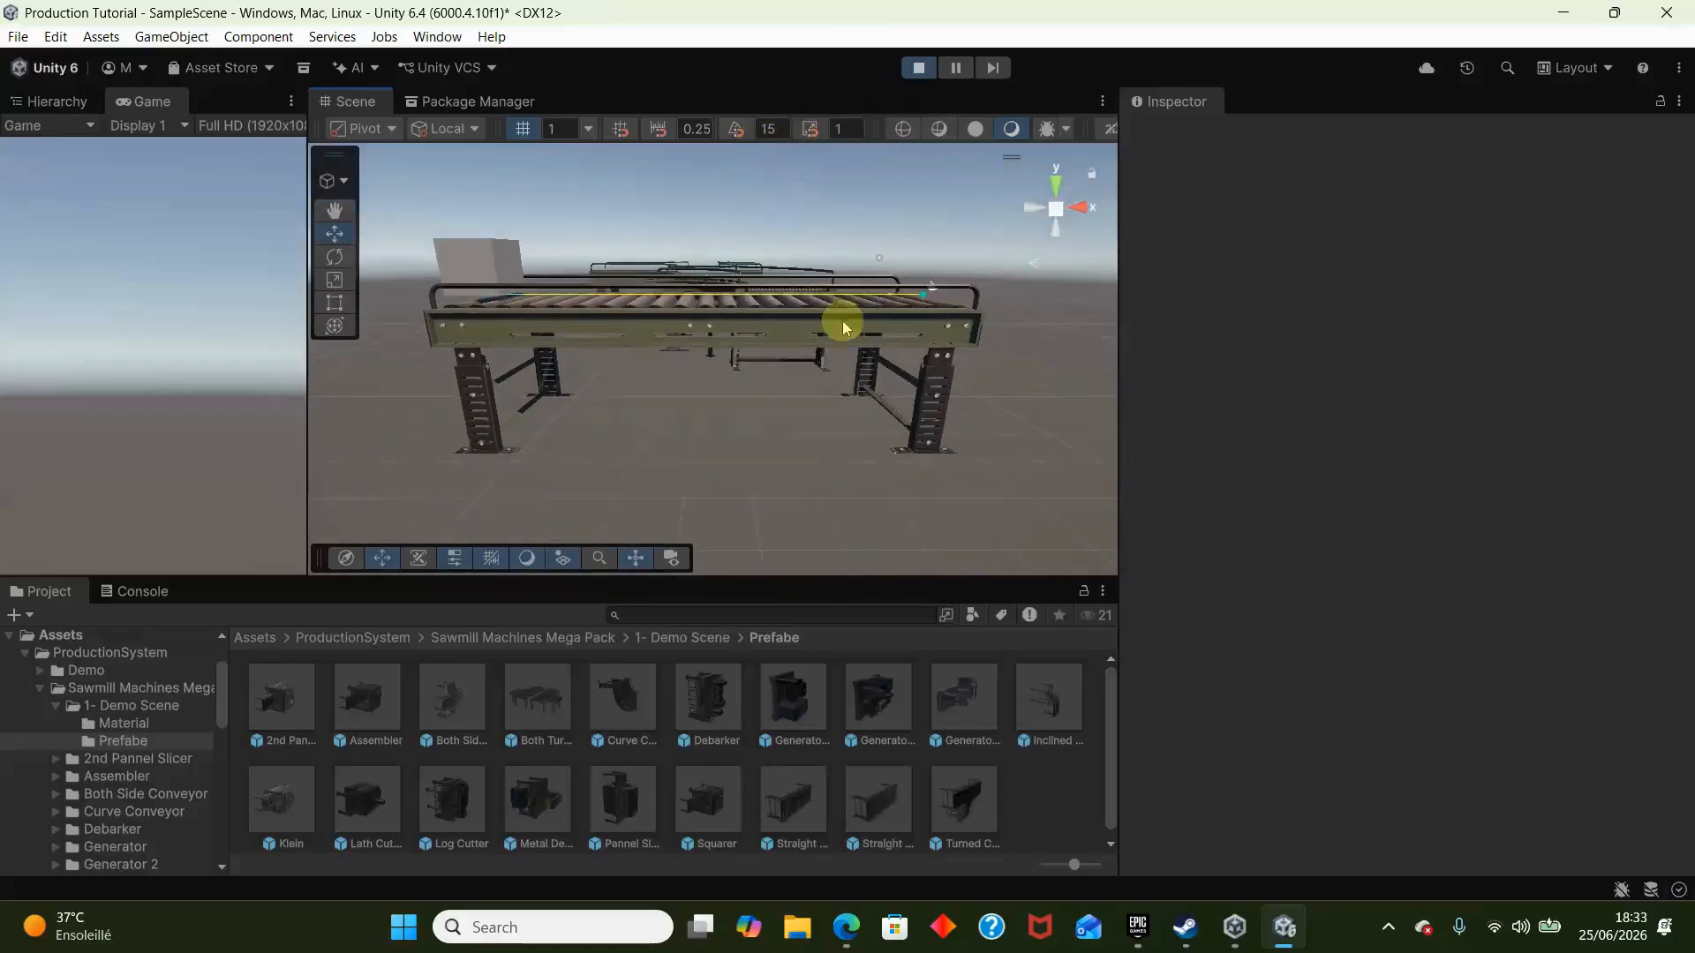
- Duplicate the straight conveyor in play mode, place the copy end to end with the original to test the cube's transfer, and stop the simulation
{"action": "left_click", "coordinate": [854, 346]}
{"action": "right_click_drag", "start_coordinate": [853, 346], "coordinate": [972, 427]}
{"action": "key", "text": "ctrl+d"}
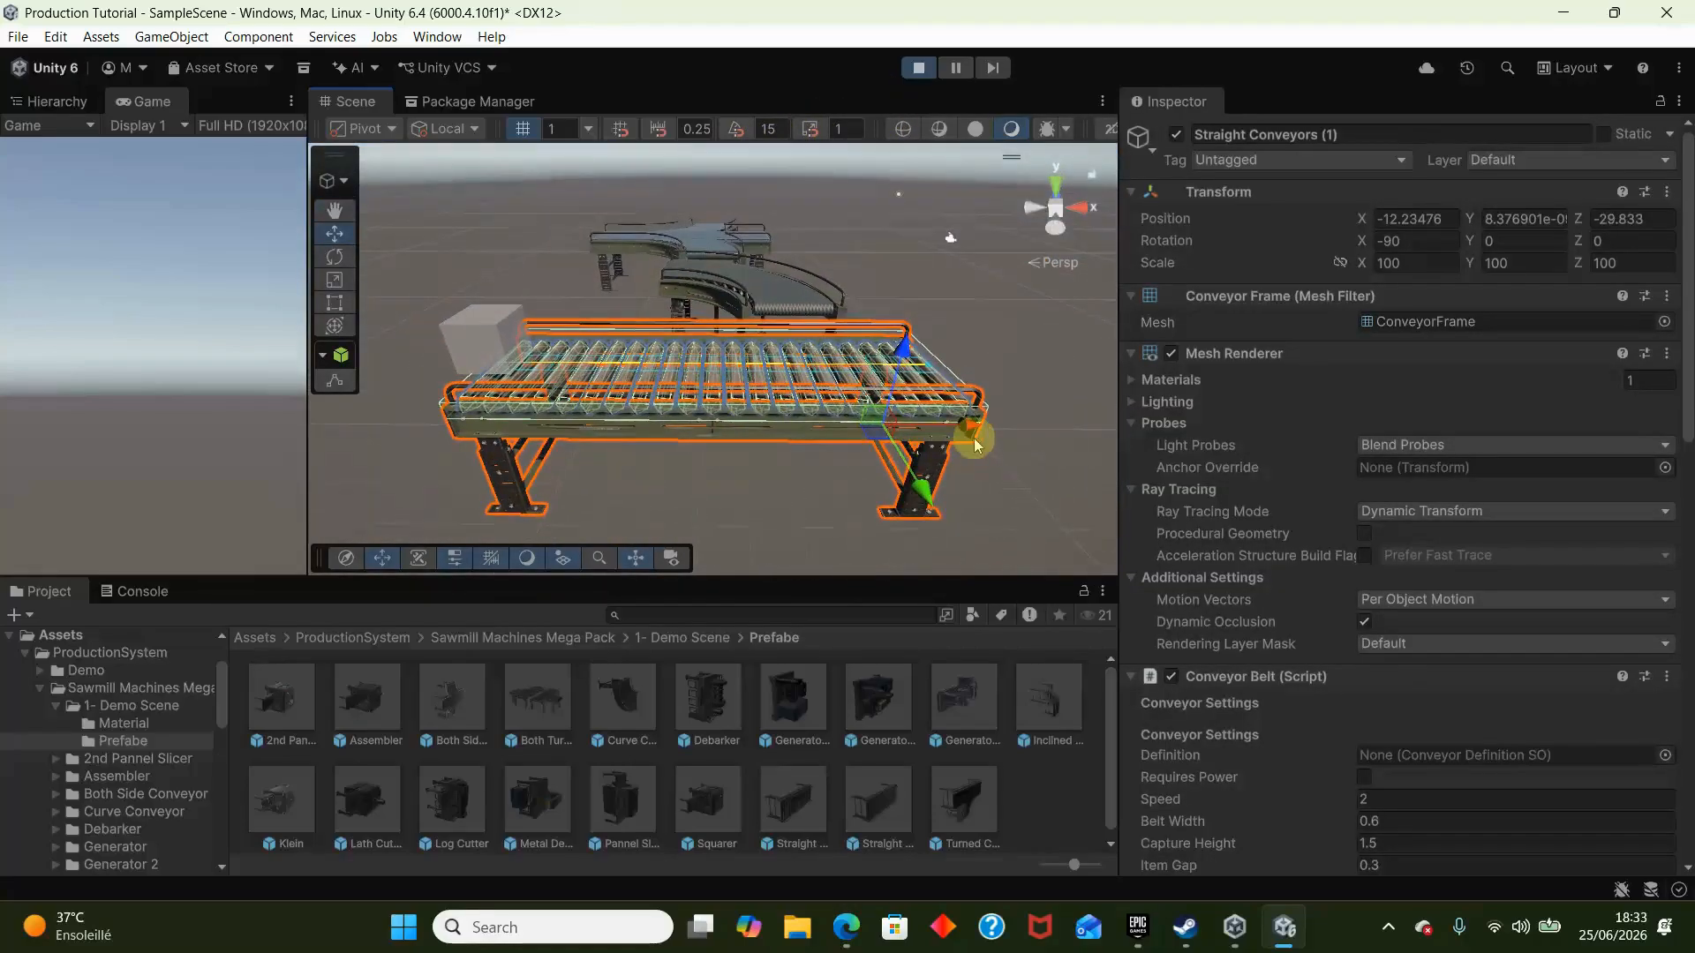
{"action": "left_click_drag", "start_coordinate": [972, 427], "coordinate": [610, 470]}
{"action": "right_click_drag", "start_coordinate": [611, 469], "coordinate": [559, 365]}
{"action": "key", "text": "a"}
{"action": "left_click", "coordinate": [685, 221]}
{"action": "left_click", "coordinate": [933, 82]}
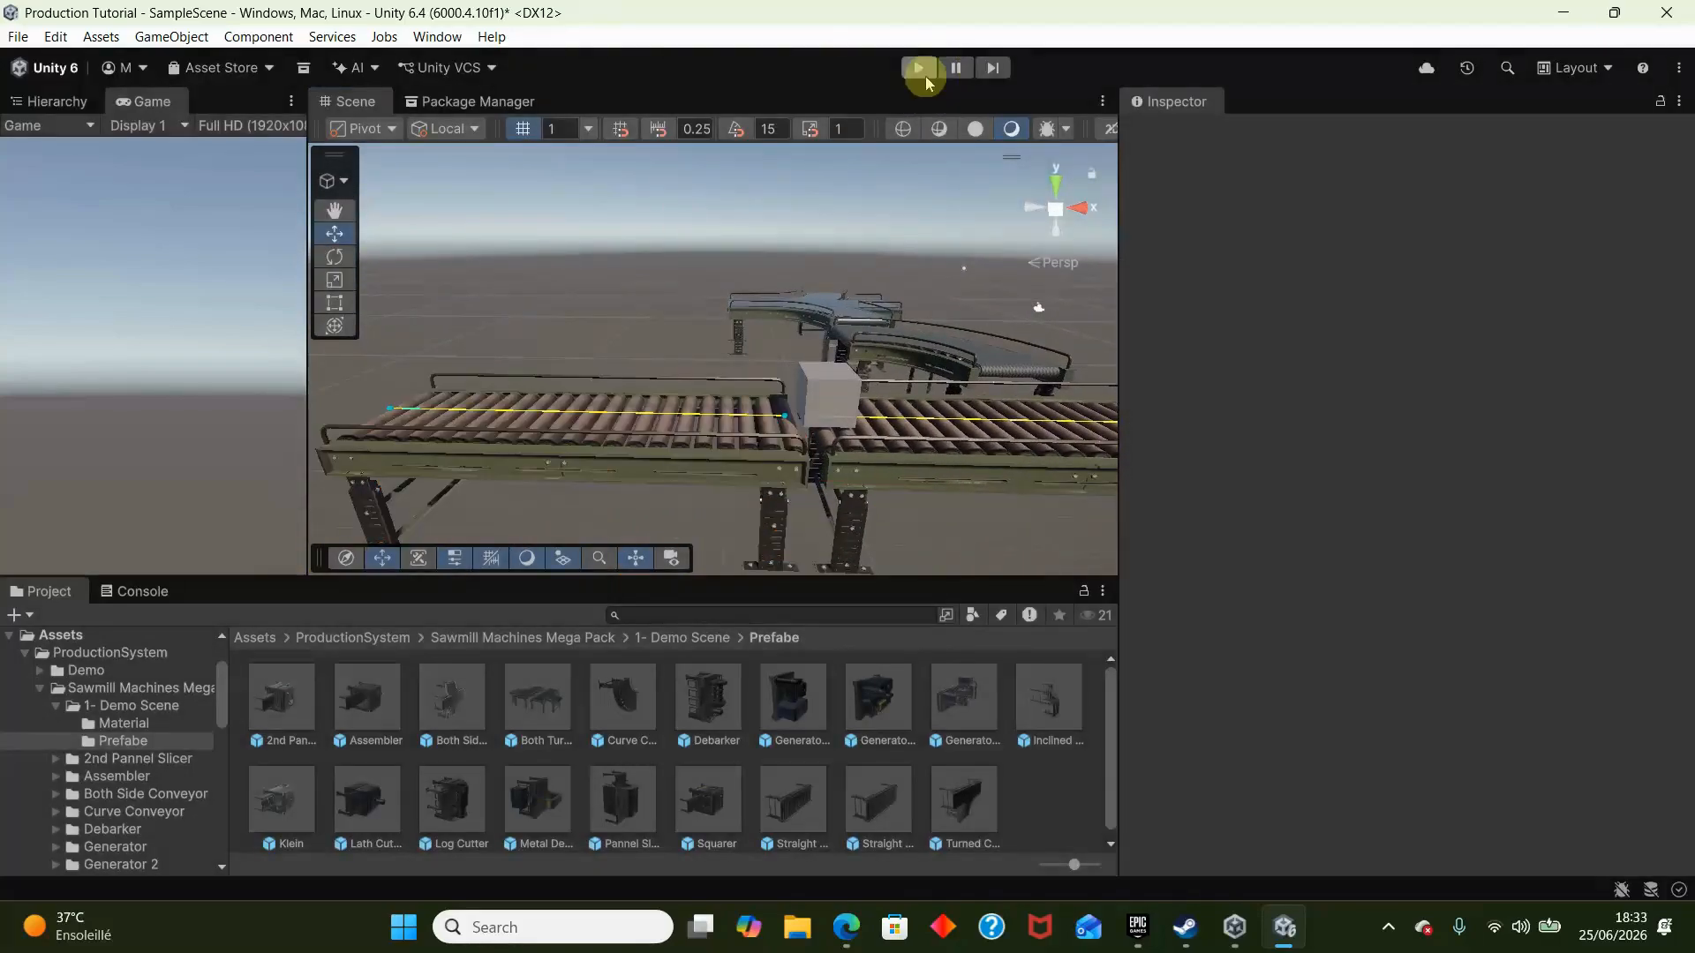
- Create an empty child object named Entry under Straight Conveyors
{"action": "left_click", "coordinate": [841, 470]}
{"action": "key", "text": "f"}
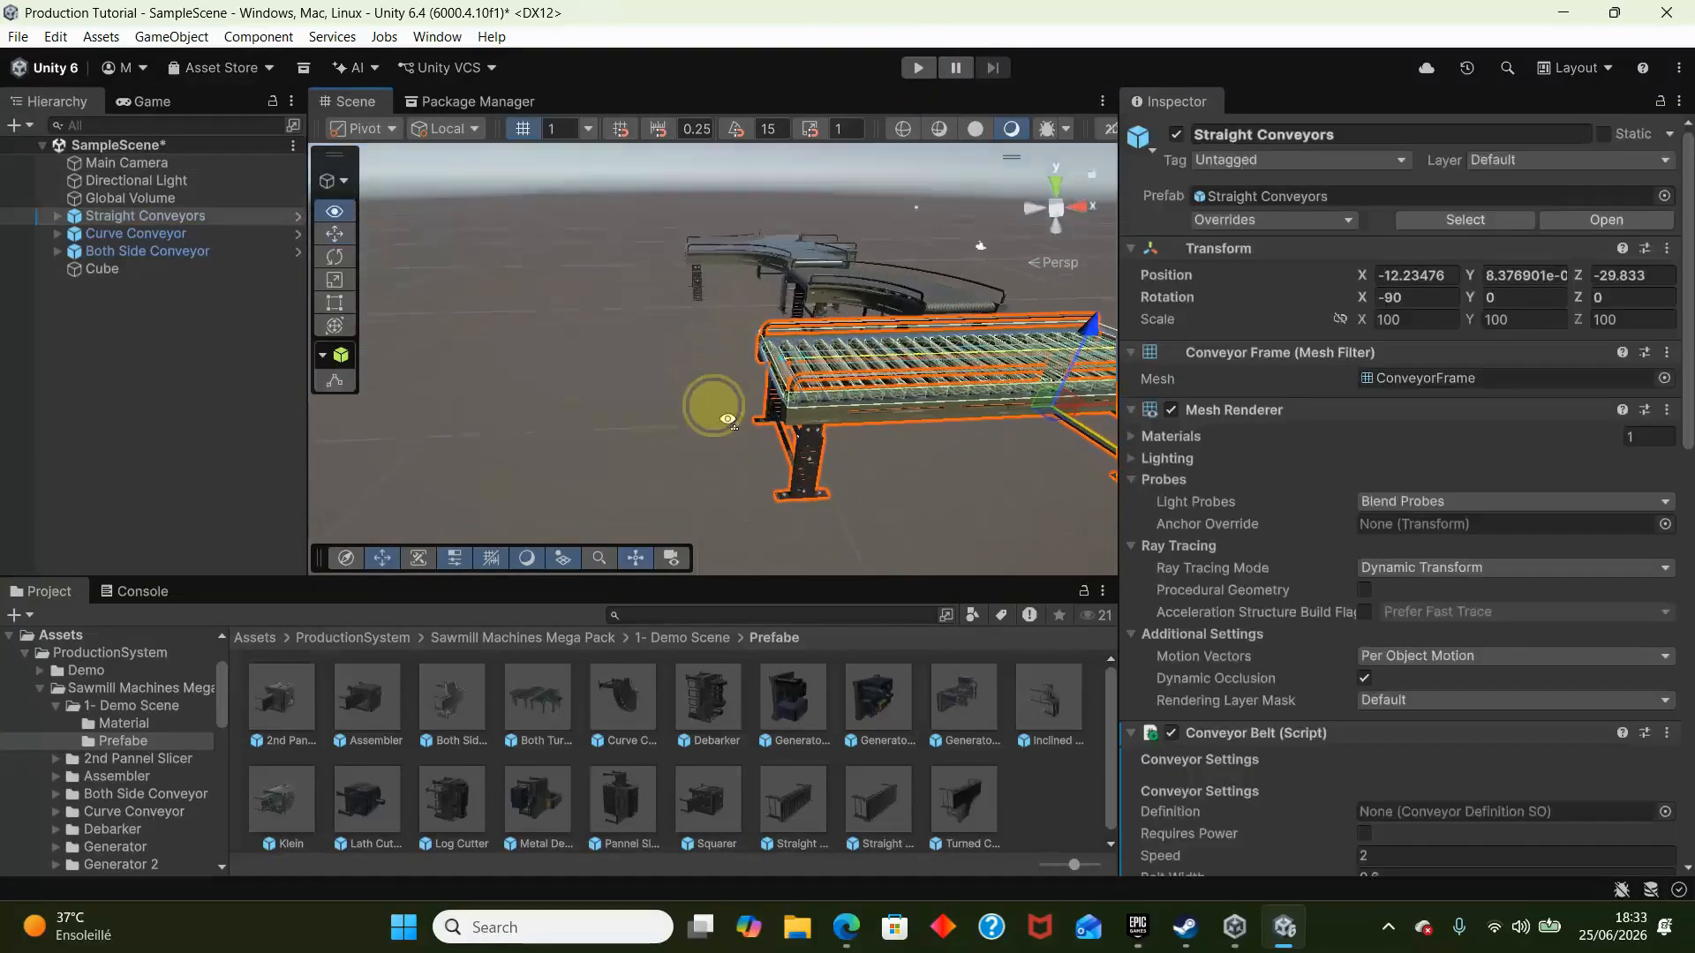
{"action": "left_click", "coordinate": [58, 216]}
{"action": "left_click", "coordinate": [71, 235]}
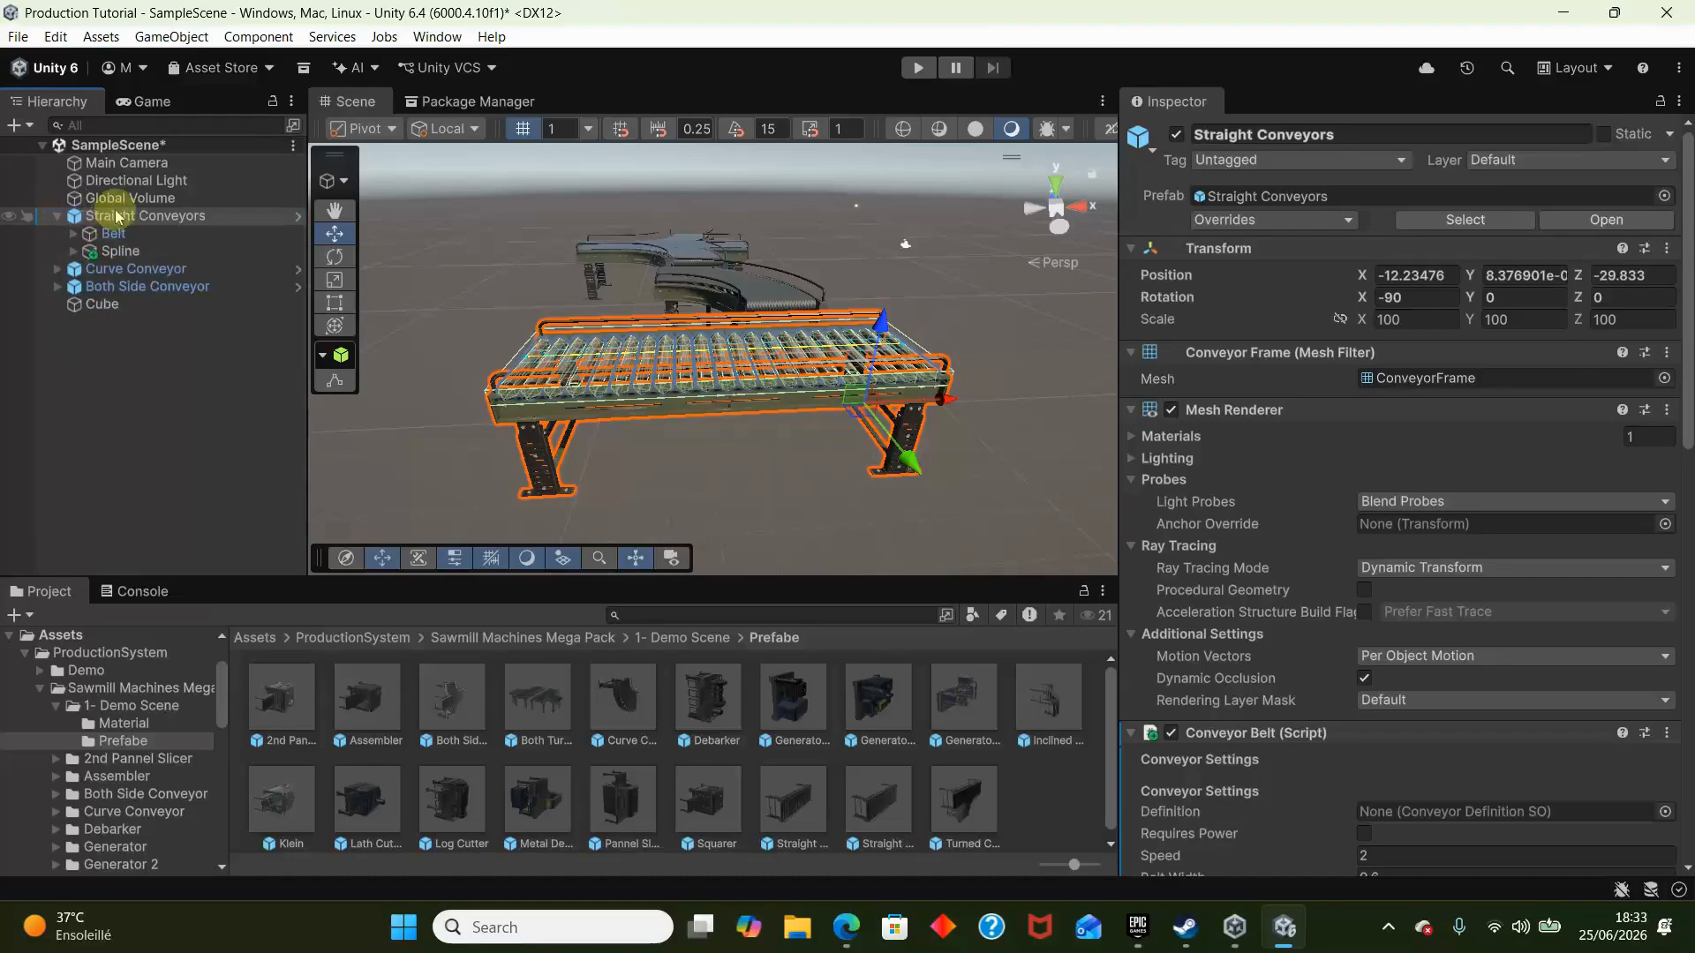
{"action": "right_click", "coordinate": [111, 216]}
{"action": "left_click", "coordinate": [256, 440]}
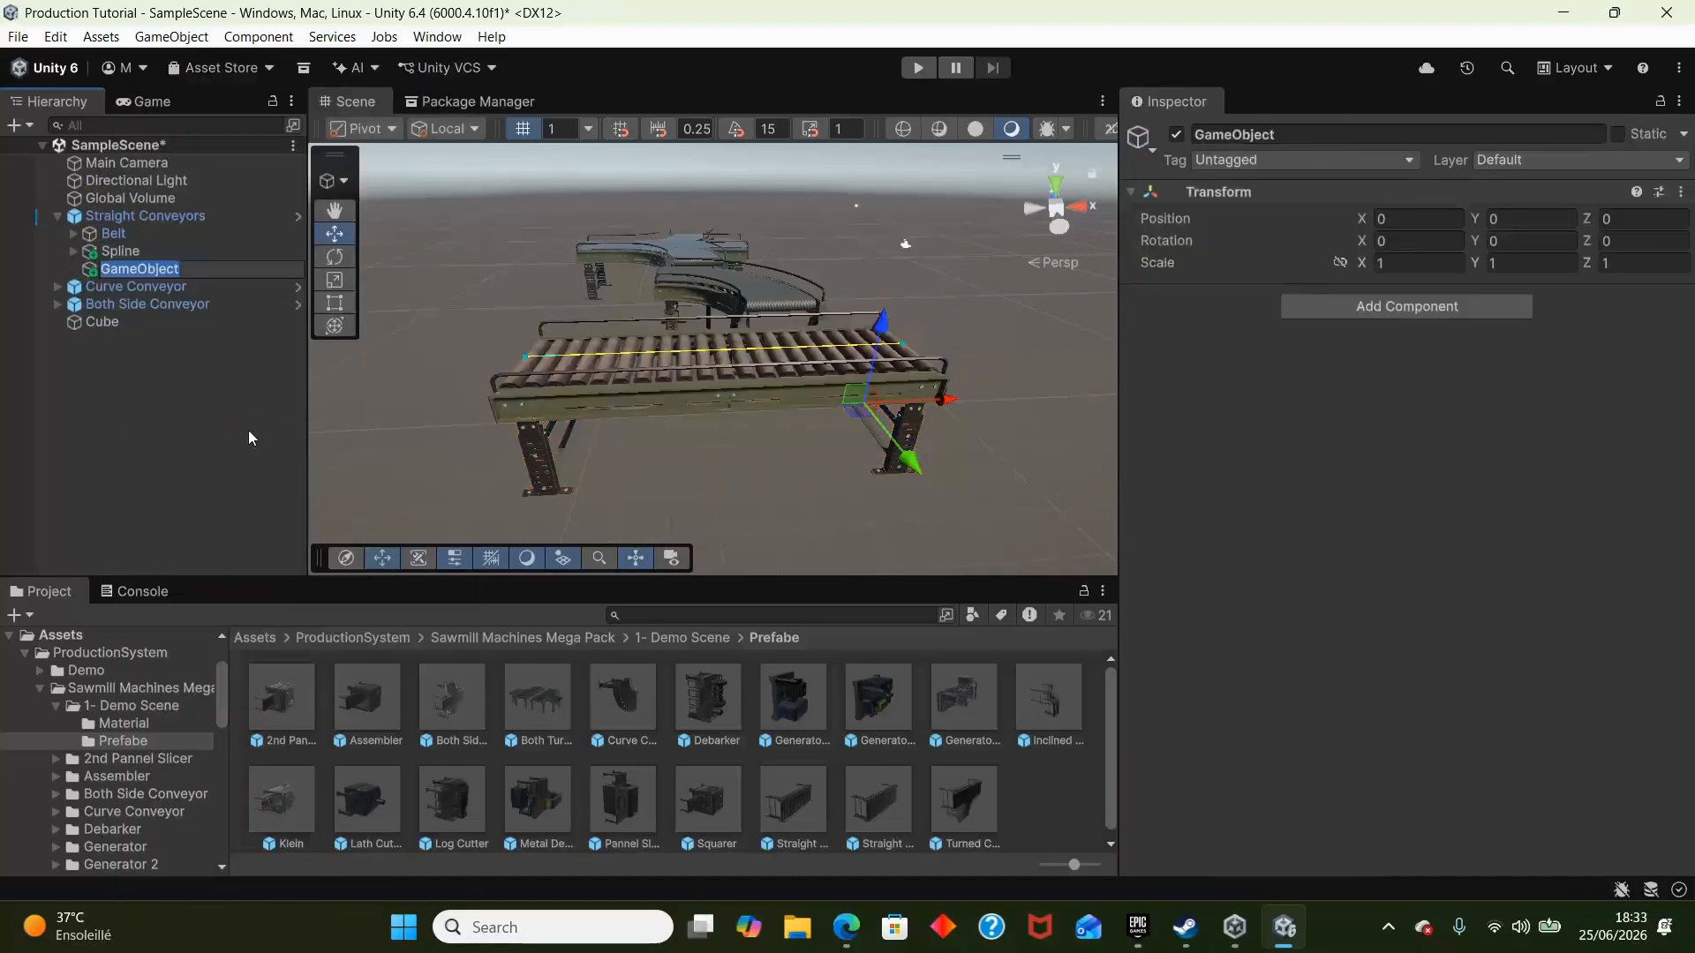
{"action": "type", "text": "Entry"}
{"action": "key", "text": "Return"}
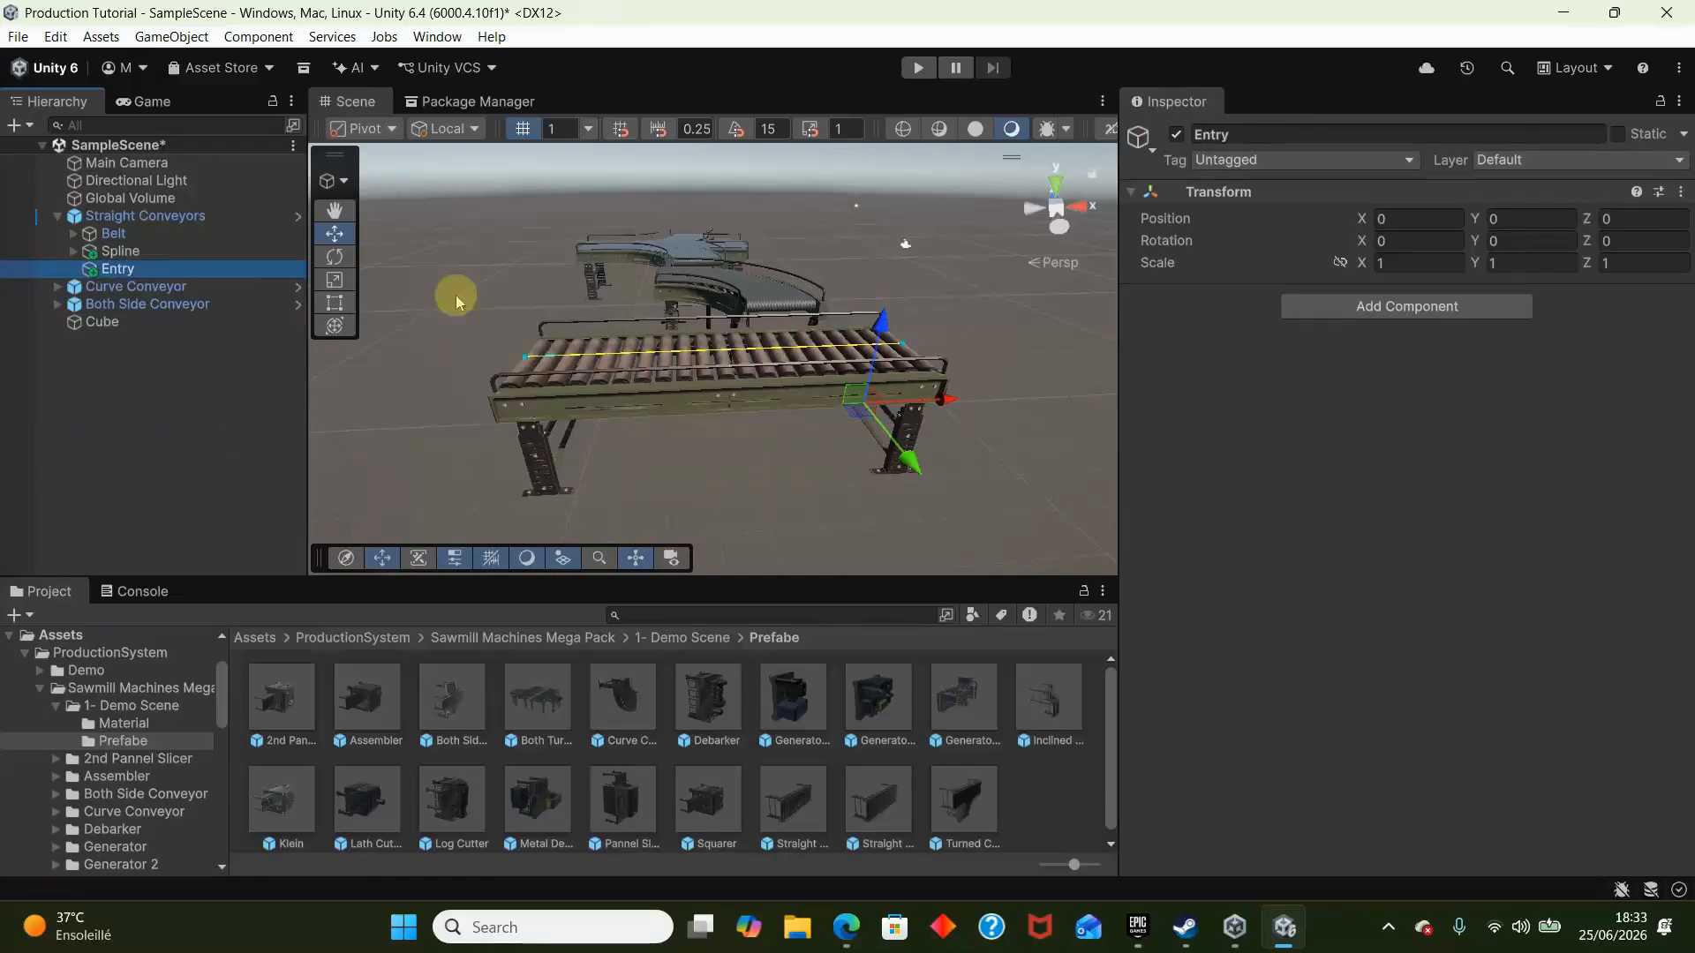
- Add a Conveyor Connector component to Entry and move it to the spline's end at about Y 0.015, Z 0.0275
{"action": "left_click", "coordinate": [1490, 306]}
{"action": "type", "text": "conveyor"}
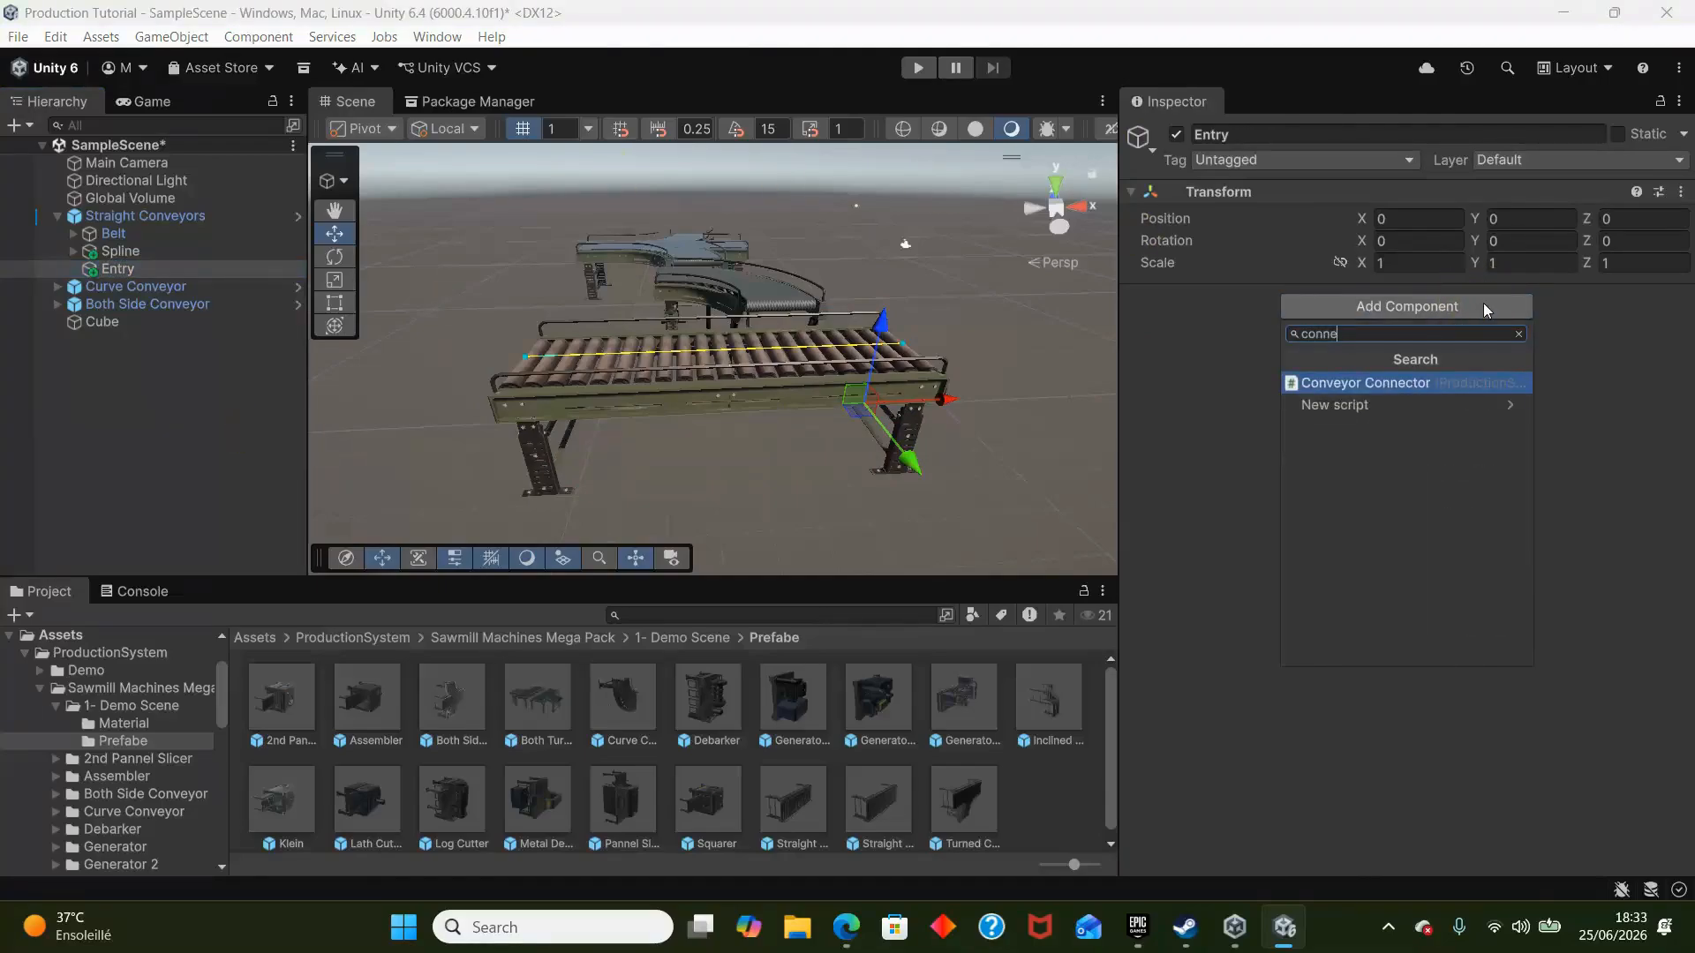
{"action": "key", "text": "Return"}
{"action": "right_click_drag", "start_coordinate": [835, 413], "coordinate": [418, 456]}
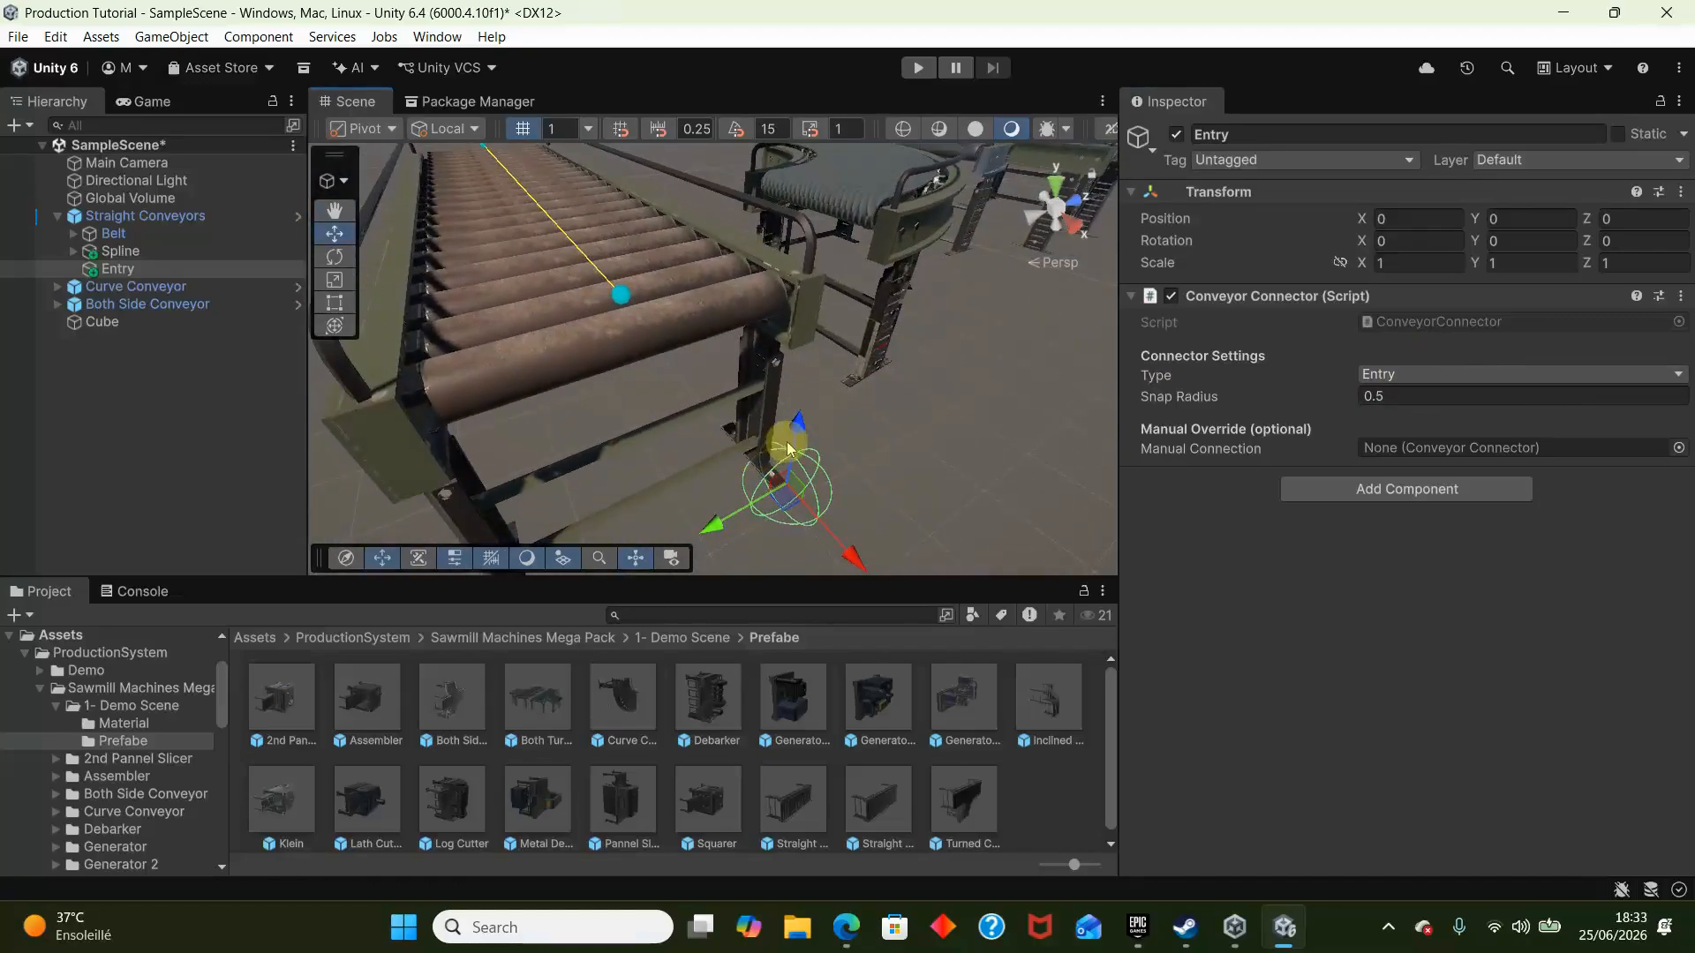
{"action": "left_click_drag", "start_coordinate": [827, 238], "coordinate": [764, 381]}
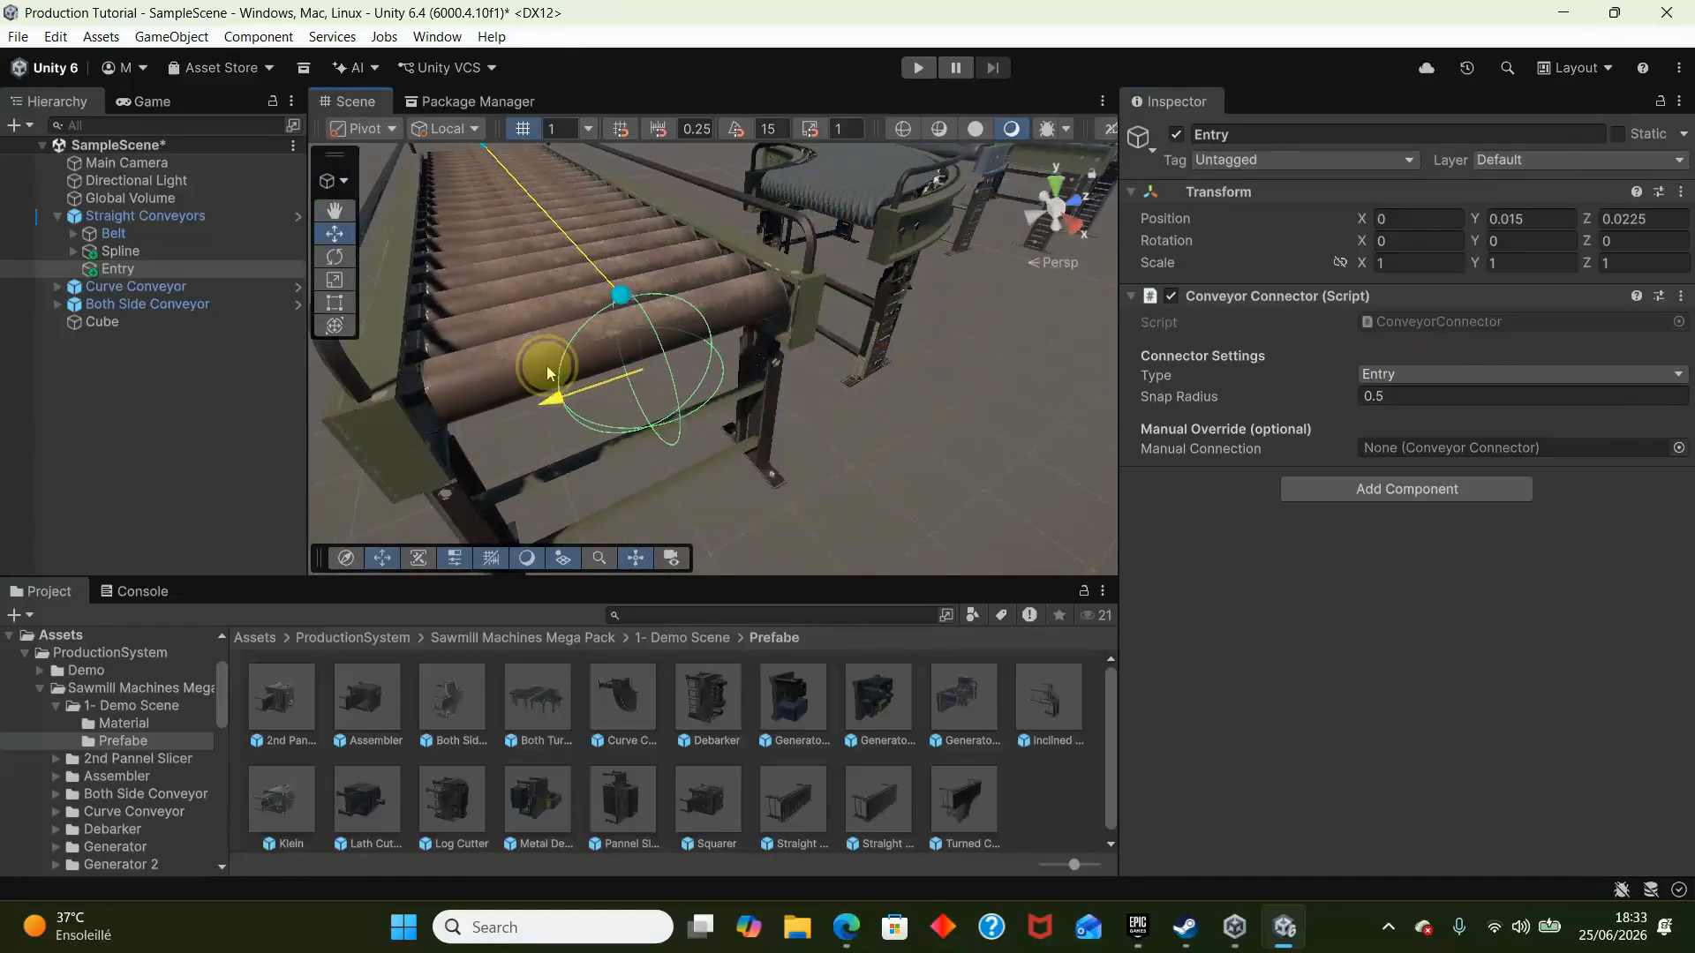
{"action": "left_click_drag", "start_coordinate": [632, 240], "coordinate": [632, 226]}
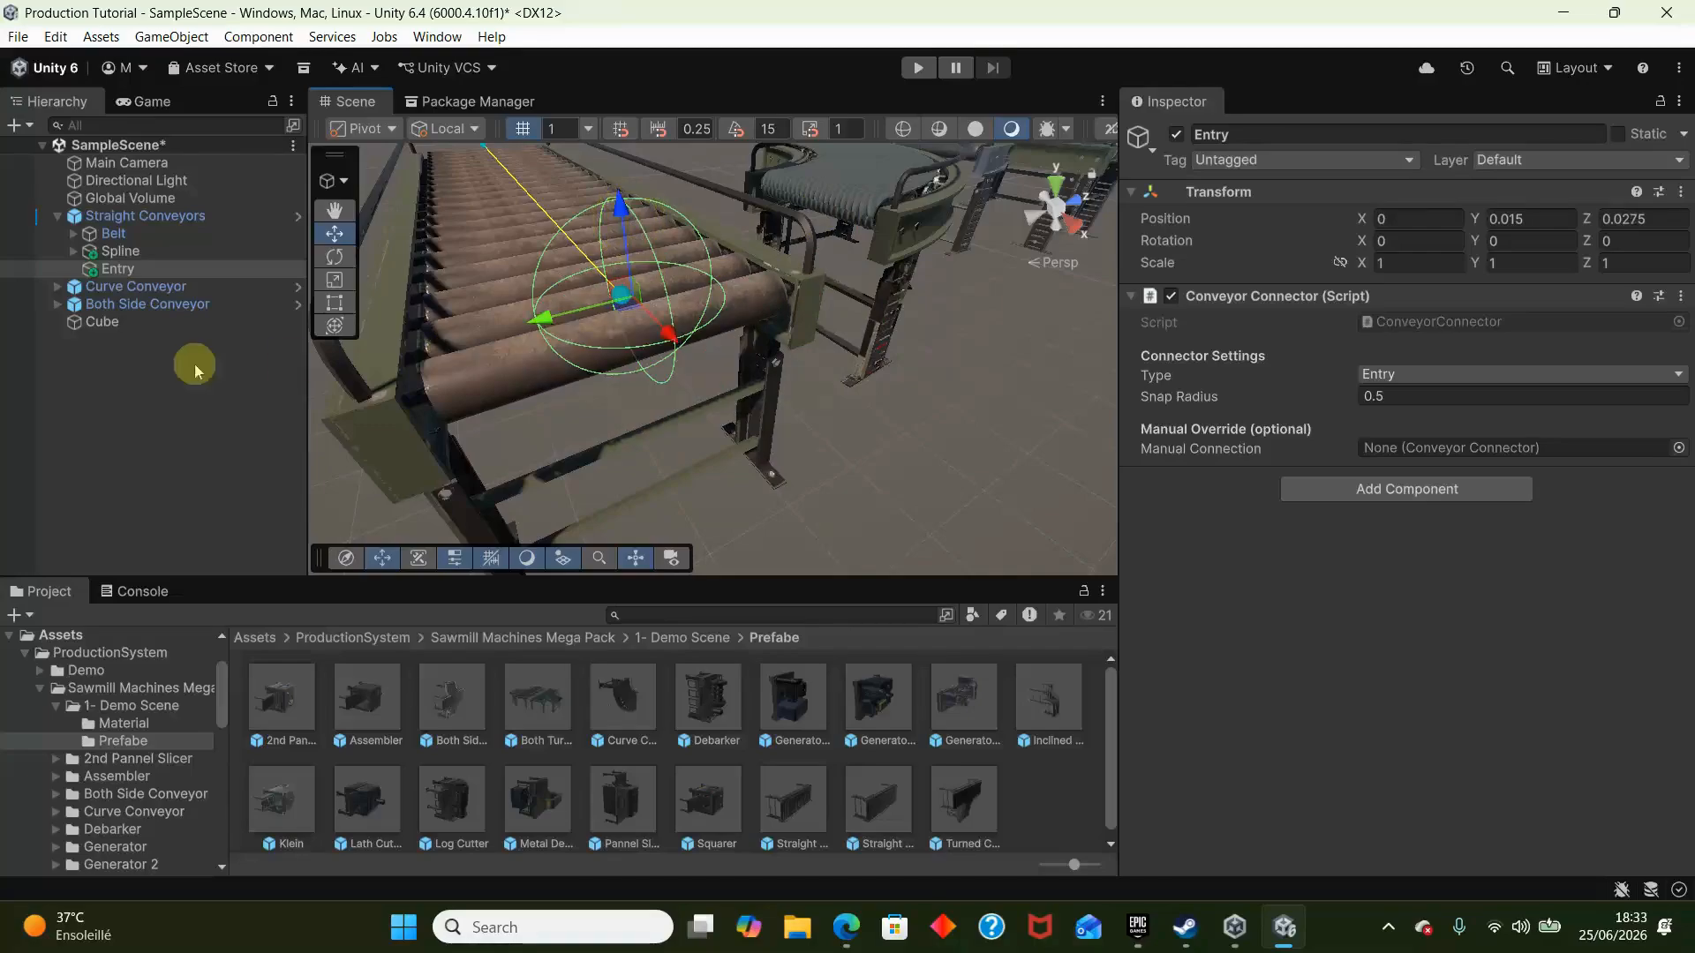
- Duplicate Entry as Exit, set its connector type to Exit, and move it to the opposite end of the spline
{"action": "key", "text": "ctrl+d"}
{"action": "left_click", "coordinate": [1285, 152]}
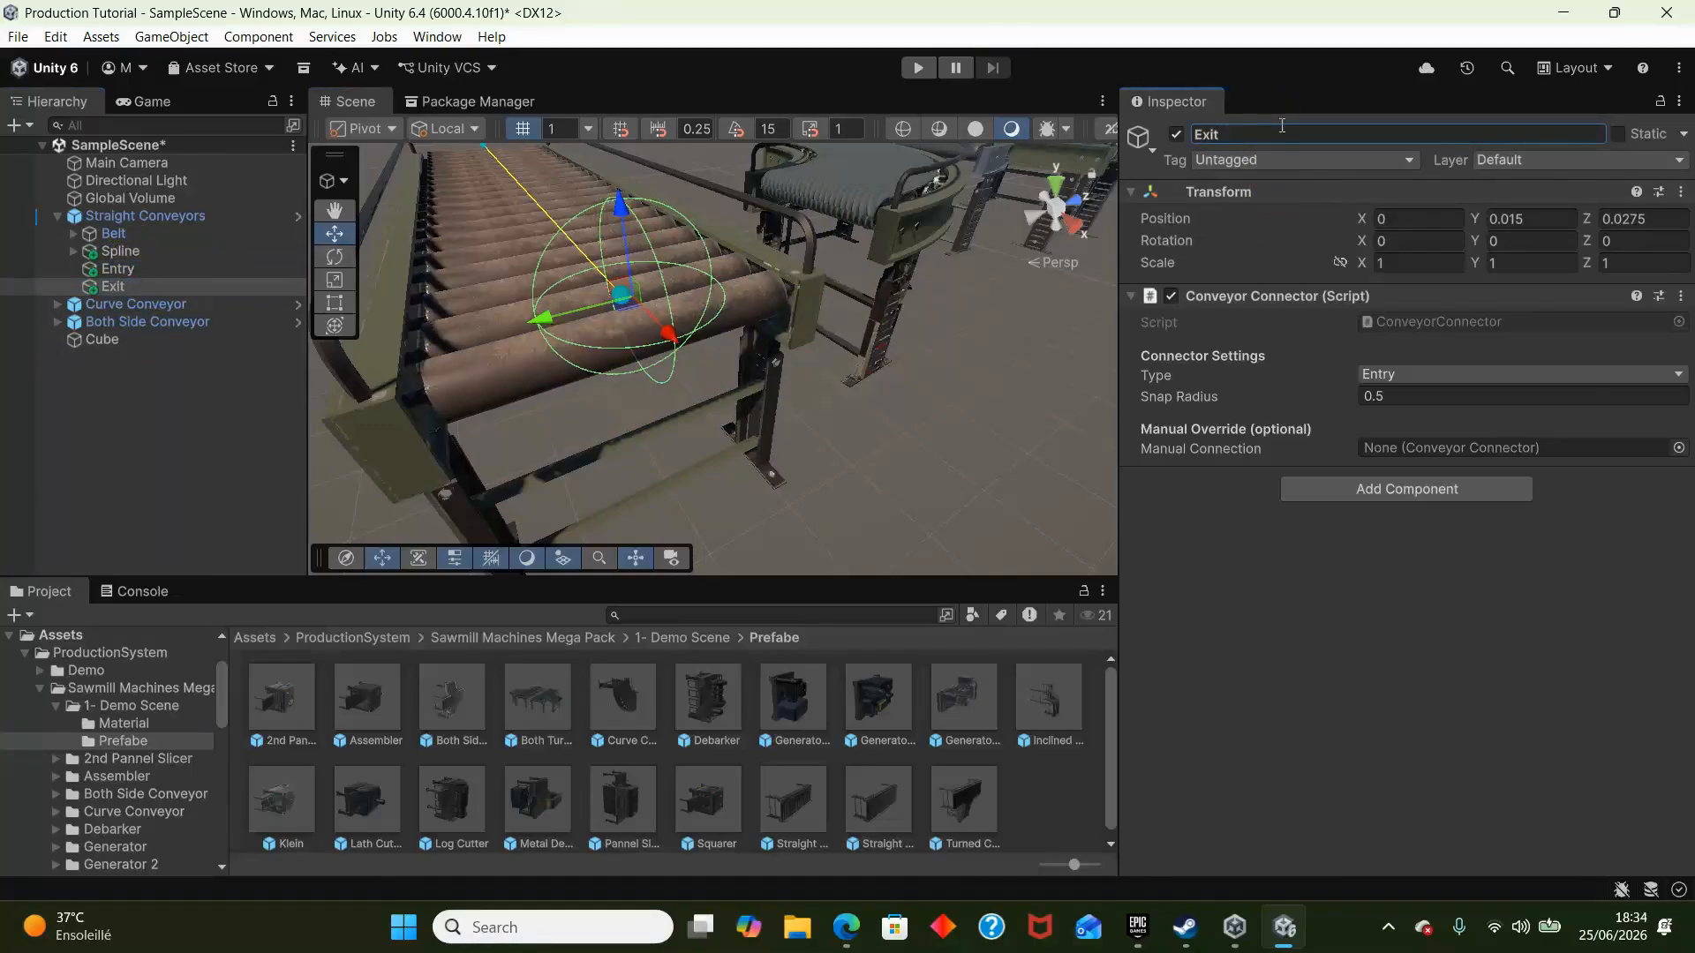
{"action": "left_click", "coordinate": [1554, 374]}
{"action": "scroll", "coordinate": [626, 306], "scroll_direction": "down", "scroll_amount": 3}
{"action": "right_click_drag", "start_coordinate": [627, 306], "coordinate": [708, 273]}
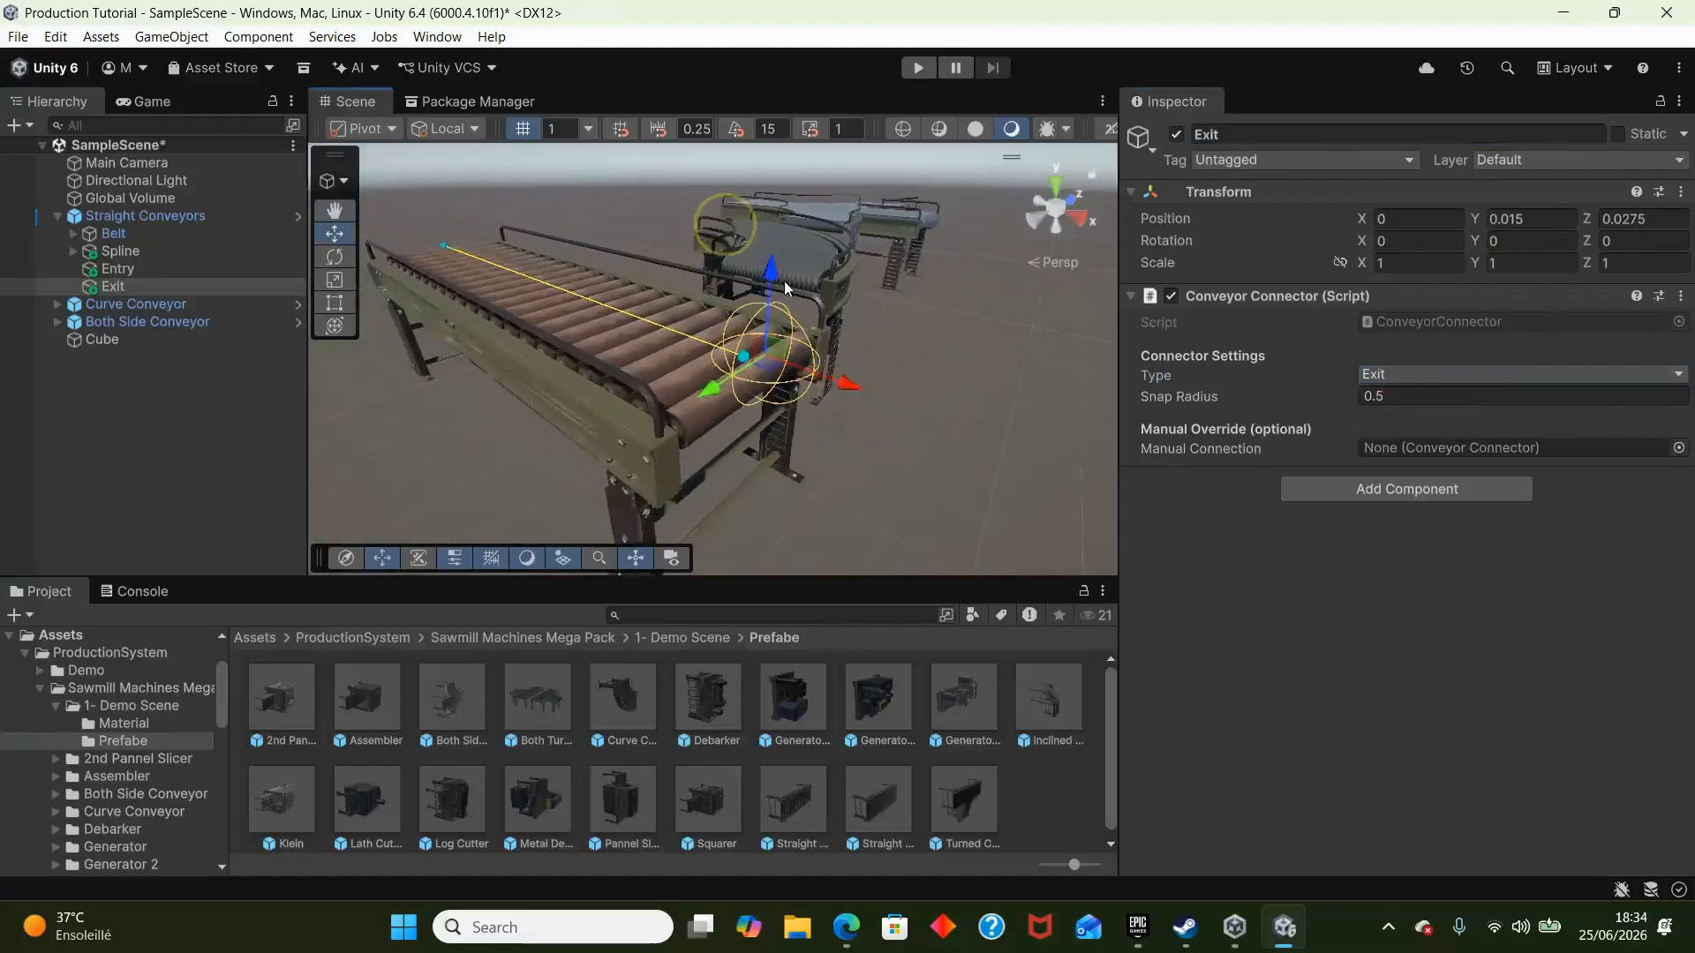
{"action": "left_click_drag", "start_coordinate": [859, 382], "coordinate": [495, 260]}
{"action": "right_click_drag", "start_coordinate": [490, 254], "coordinate": [974, 382]}
- Duplicate the straight conveyor with its connectors and place the copy end to end with the original at about X -21.25
{"action": "left_click", "coordinate": [86, 216]}
{"action": "key", "text": "ctrl+d"}
{"action": "left_click_drag", "start_coordinate": [975, 381], "coordinate": [647, 335]}
{"action": "right_click_drag", "start_coordinate": [647, 335], "coordinate": [685, 269]}
{"action": "left_click_drag", "start_coordinate": [760, 353], "coordinate": [789, 354]}
{"action": "right_click_drag", "start_coordinate": [788, 354], "coordinate": [900, 141]}
{"action": "left_click", "coordinate": [721, 162]}
{"action": "key", "text": "s"}
- Run the scene to test the cube's transfer between the two straight conveyors, and pause and stop it
{"action": "left_click", "coordinate": [921, 68]}
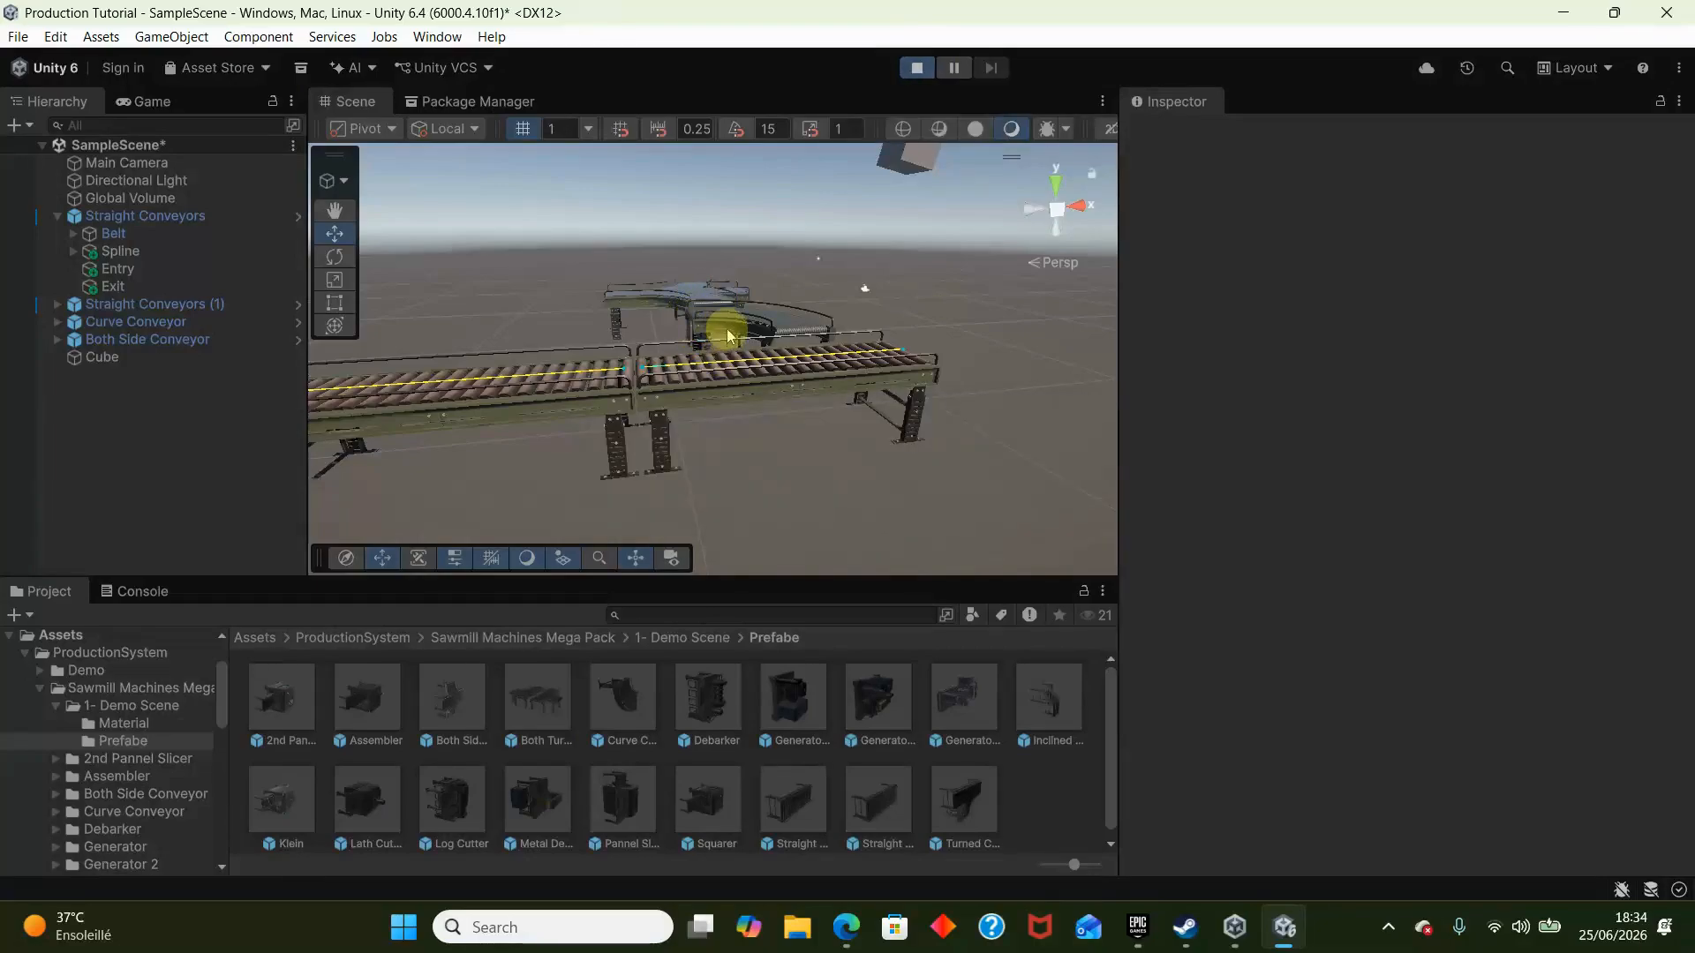
{"action": "right_click_drag", "start_coordinate": [871, 371], "coordinate": [660, 323]}
{"action": "left_click", "coordinate": [955, 67]}
{"action": "left_click", "coordinate": [909, 73]}
- Close the gap between the conveyors by moving Straight Conveyors (1) to about X -21.19
{"action": "left_click", "coordinate": [660, 323]}
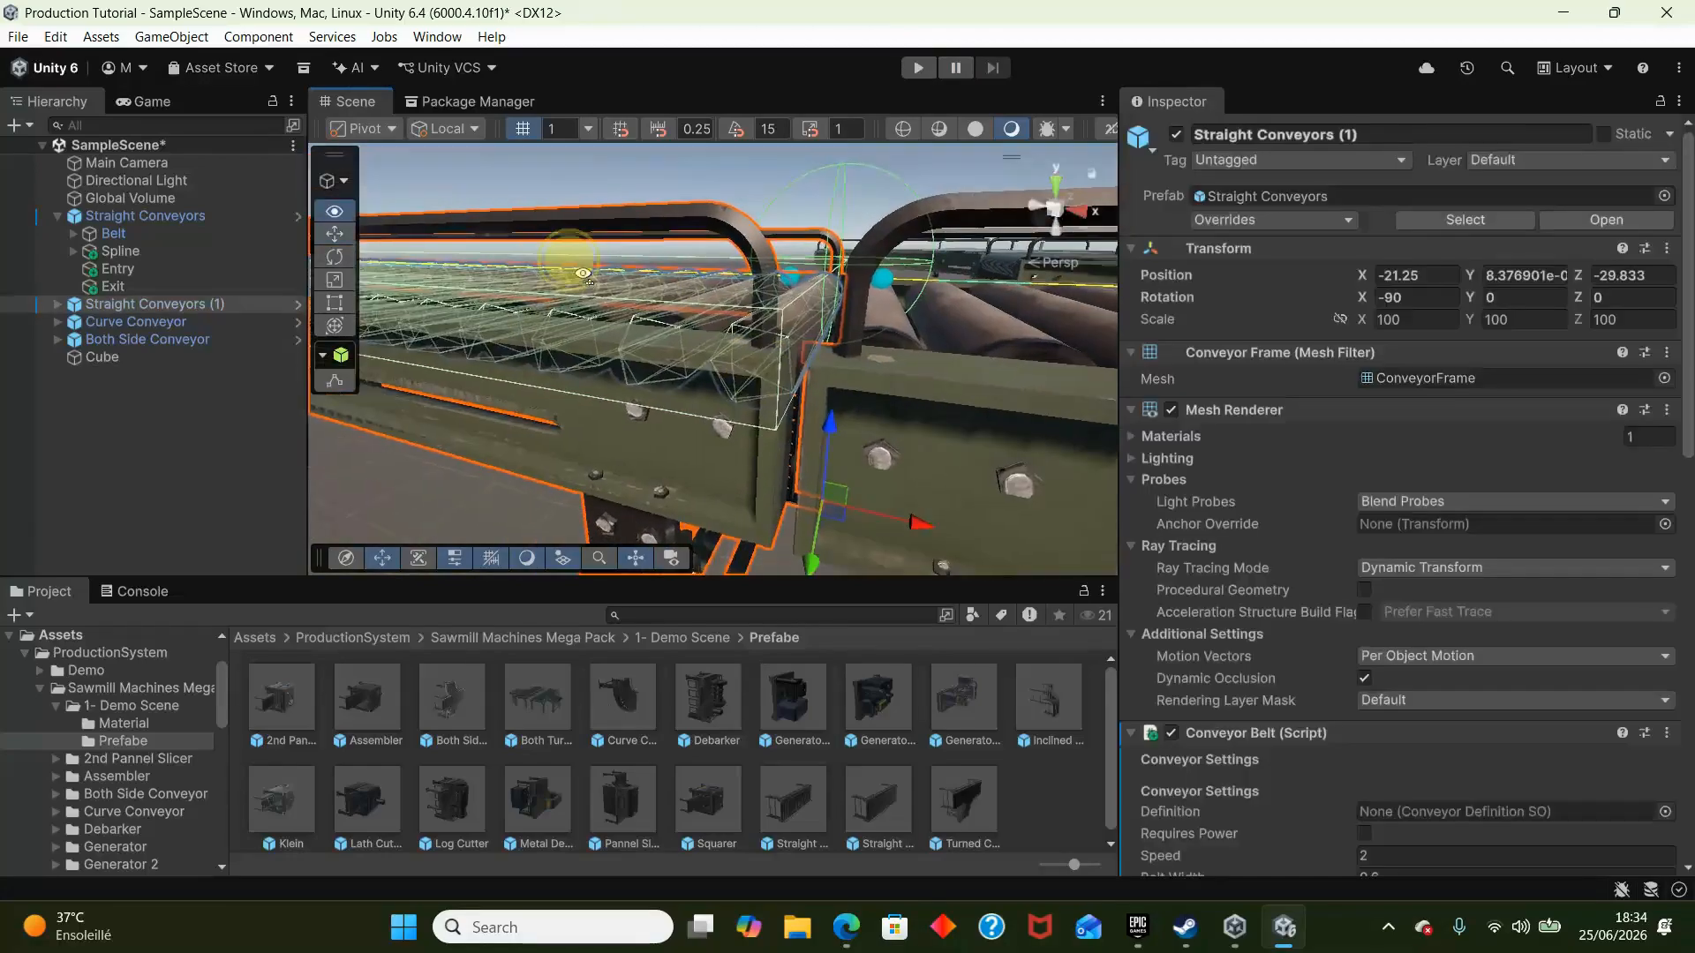
{"action": "left_click_drag", "start_coordinate": [847, 426], "coordinate": [856, 427]}
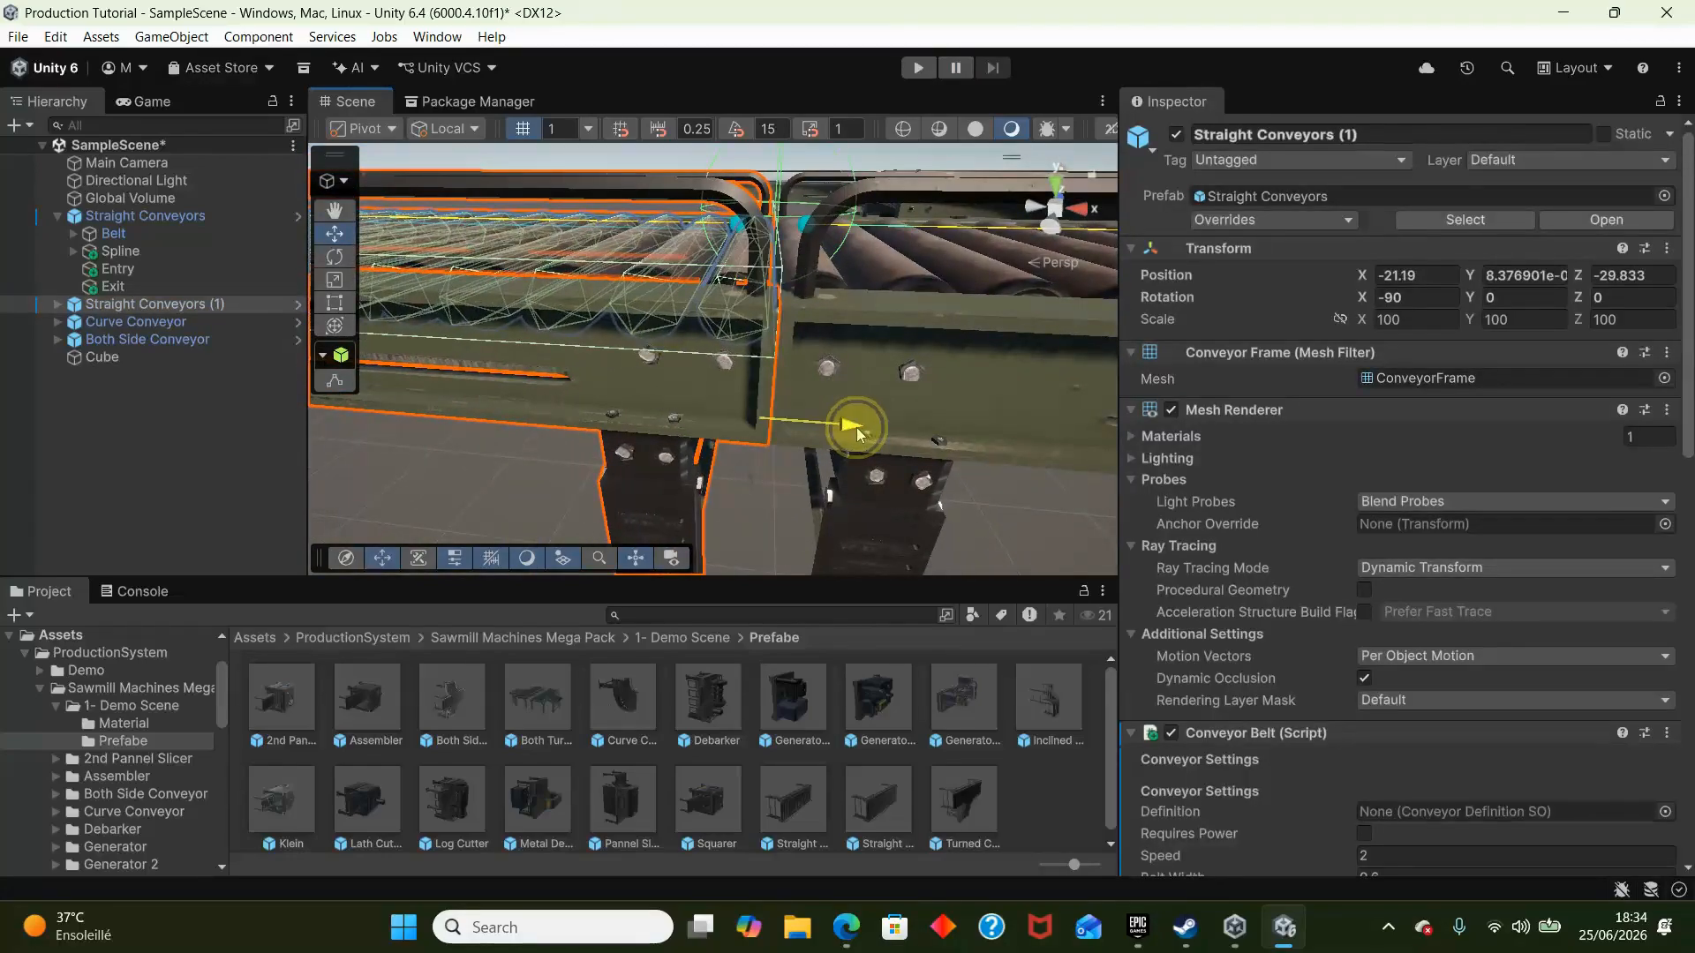
{"action": "right_click_drag", "start_coordinate": [855, 424], "coordinate": [847, 252]}
{"action": "left_click", "coordinate": [740, 254]}
- Inspect the Entry and Exit connectors of the original conveyor, and briefly run and stop the scene
{"action": "left_click", "coordinate": [146, 265]}
{"action": "right_click_drag", "start_coordinate": [751, 331], "coordinate": [540, 317]}
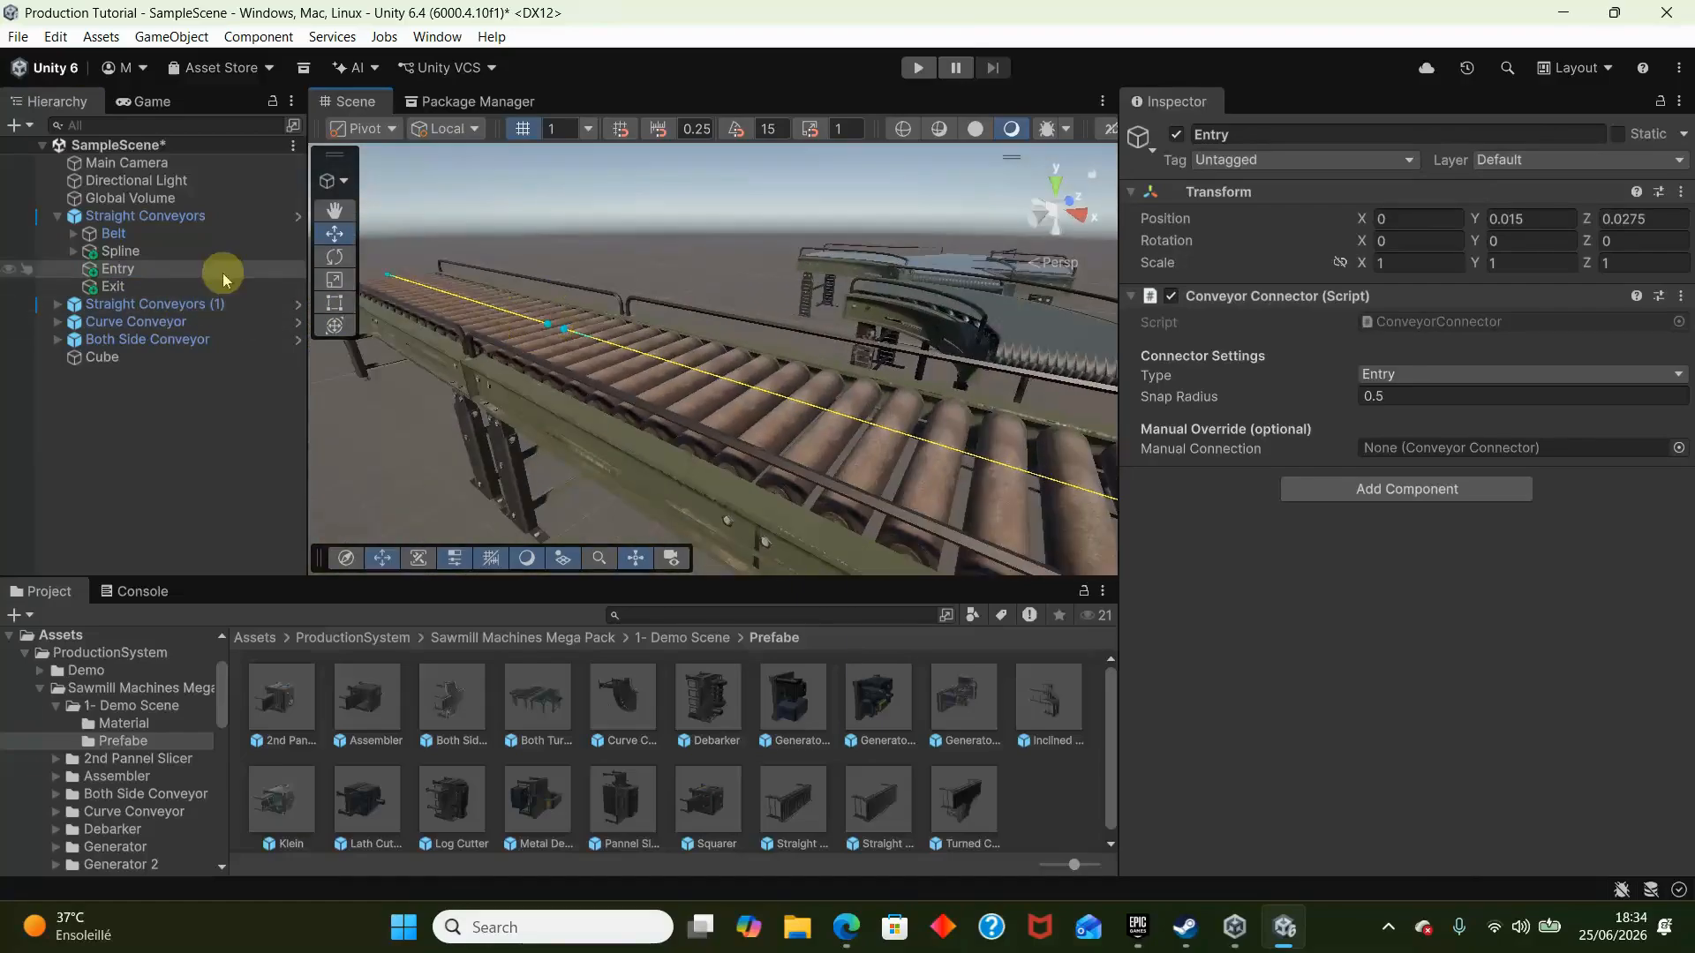
{"action": "left_click", "coordinate": [168, 287]}
{"action": "key", "text": "f"}
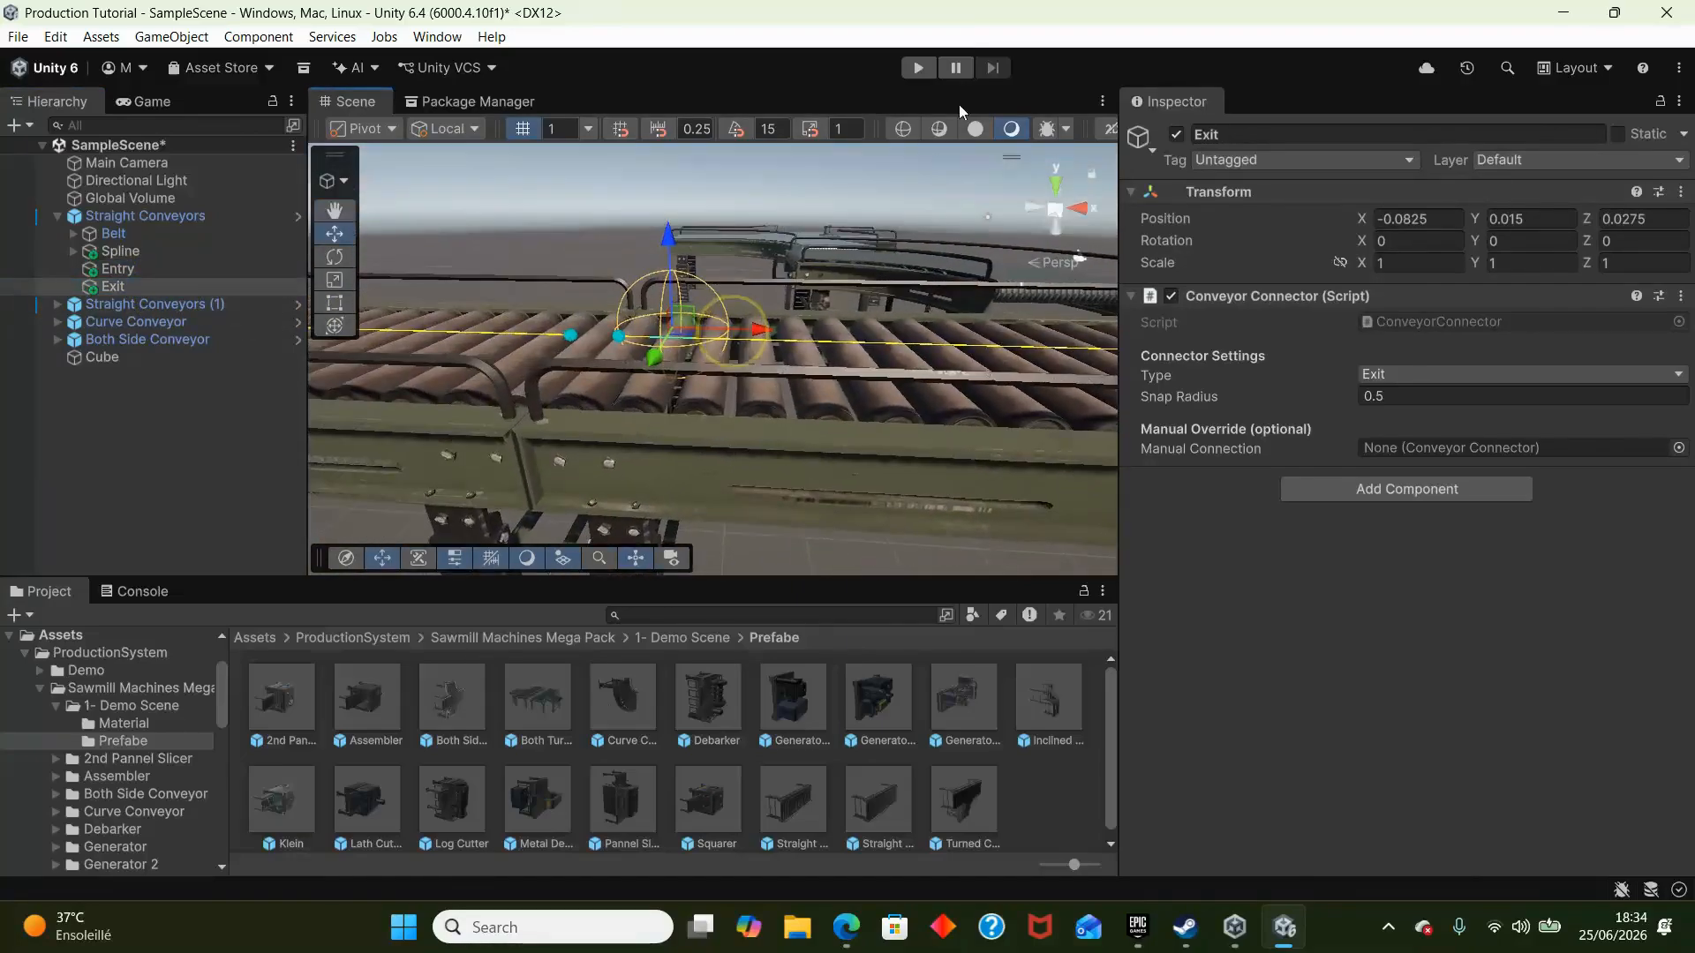
{"action": "left_click", "coordinate": [918, 68]}
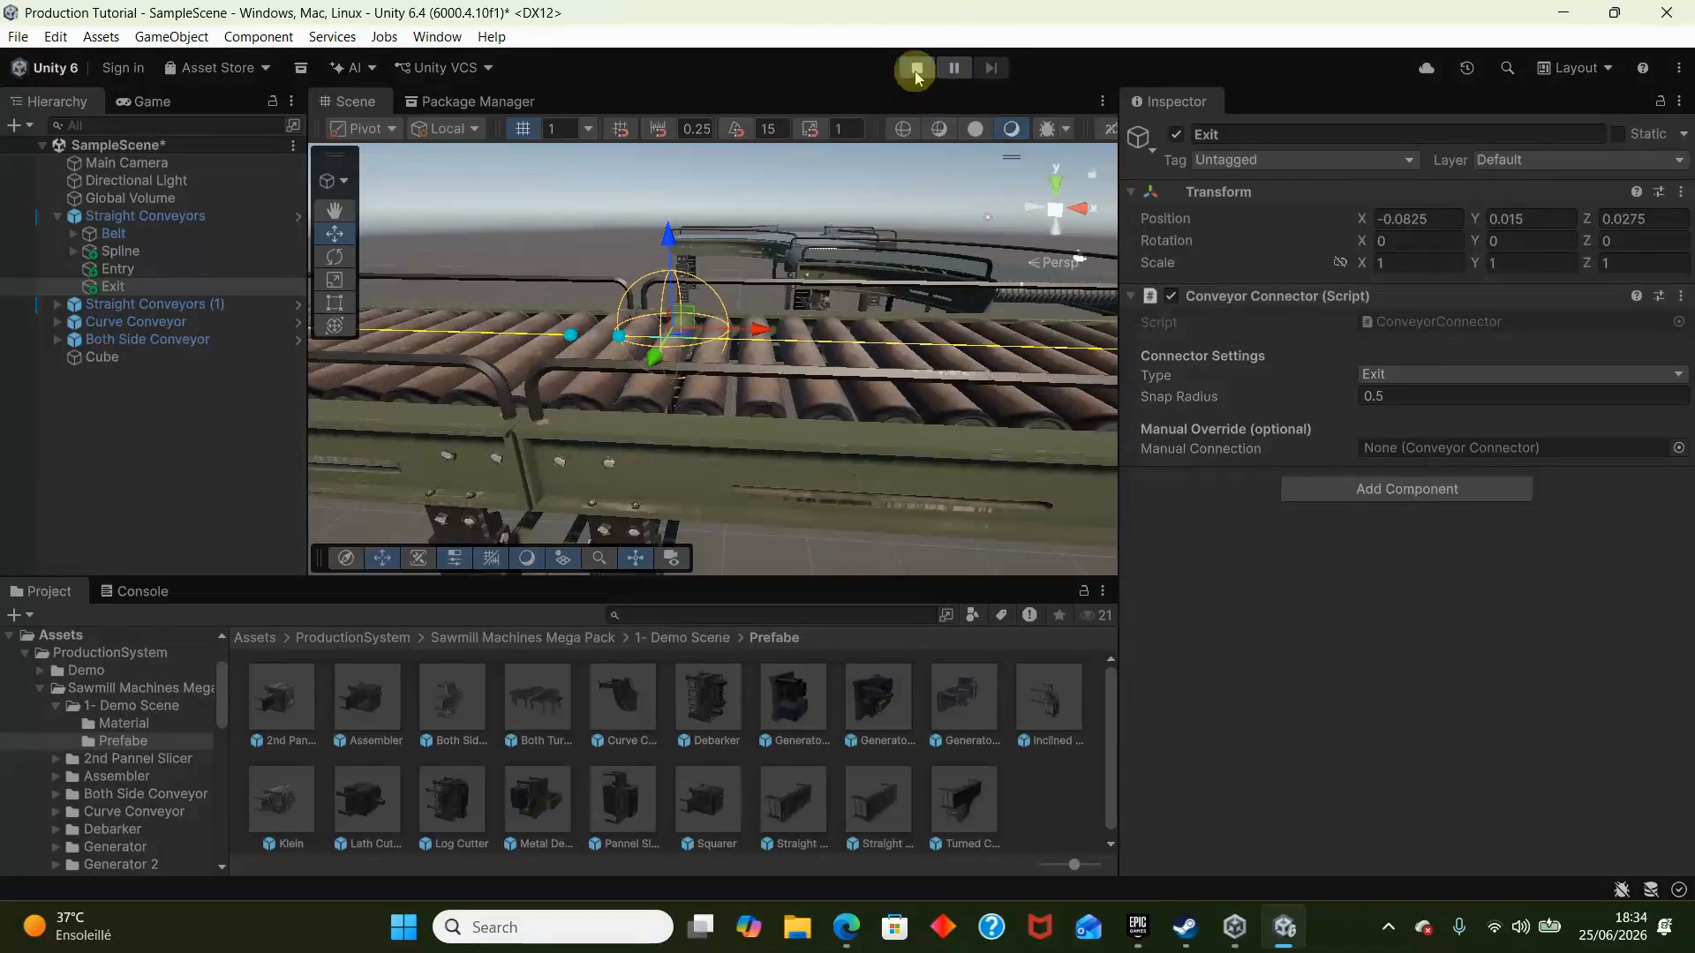
{"action": "left_click", "coordinate": [916, 70]}
- Align the Exit connector with the spline's end point by moving it to about X -0.0875, Y 0.0168
{"action": "right_click_drag", "start_coordinate": [747, 197], "coordinate": [766, 286]}
{"action": "left_click_drag", "start_coordinate": [801, 346], "coordinate": [719, 335]}
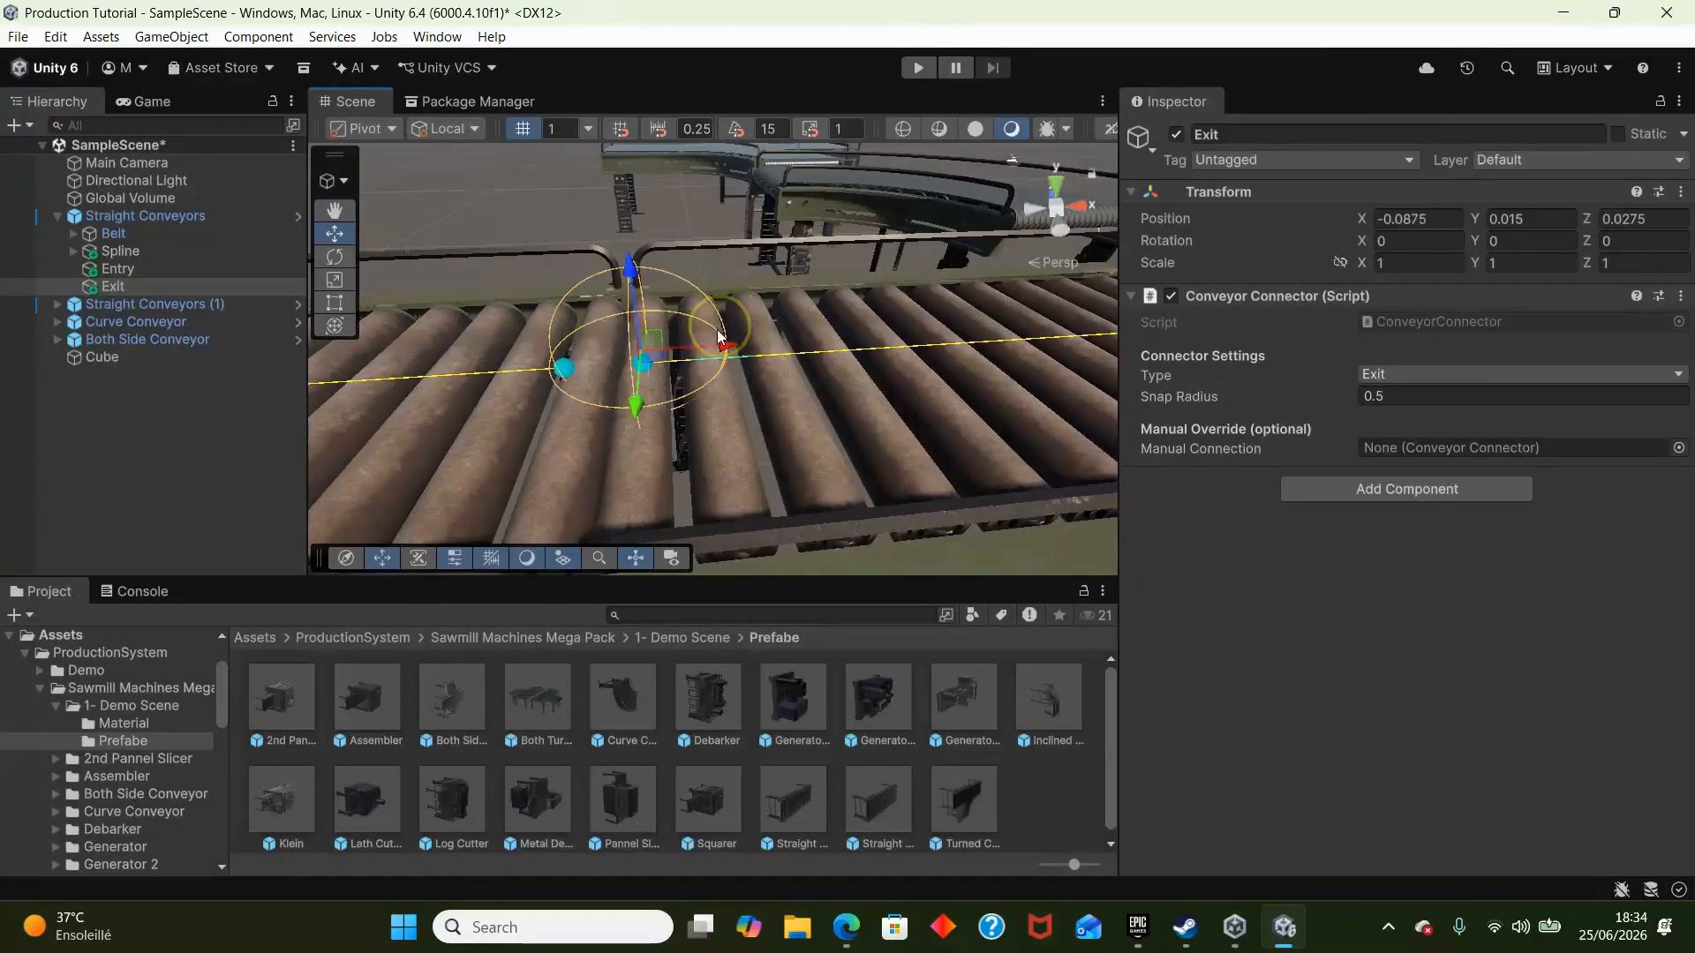
{"action": "left_click_drag", "start_coordinate": [632, 409], "coordinate": [632, 424]}
{"action": "right_click_drag", "start_coordinate": [632, 417], "coordinate": [633, 369]}
{"action": "key", "text": "s"}
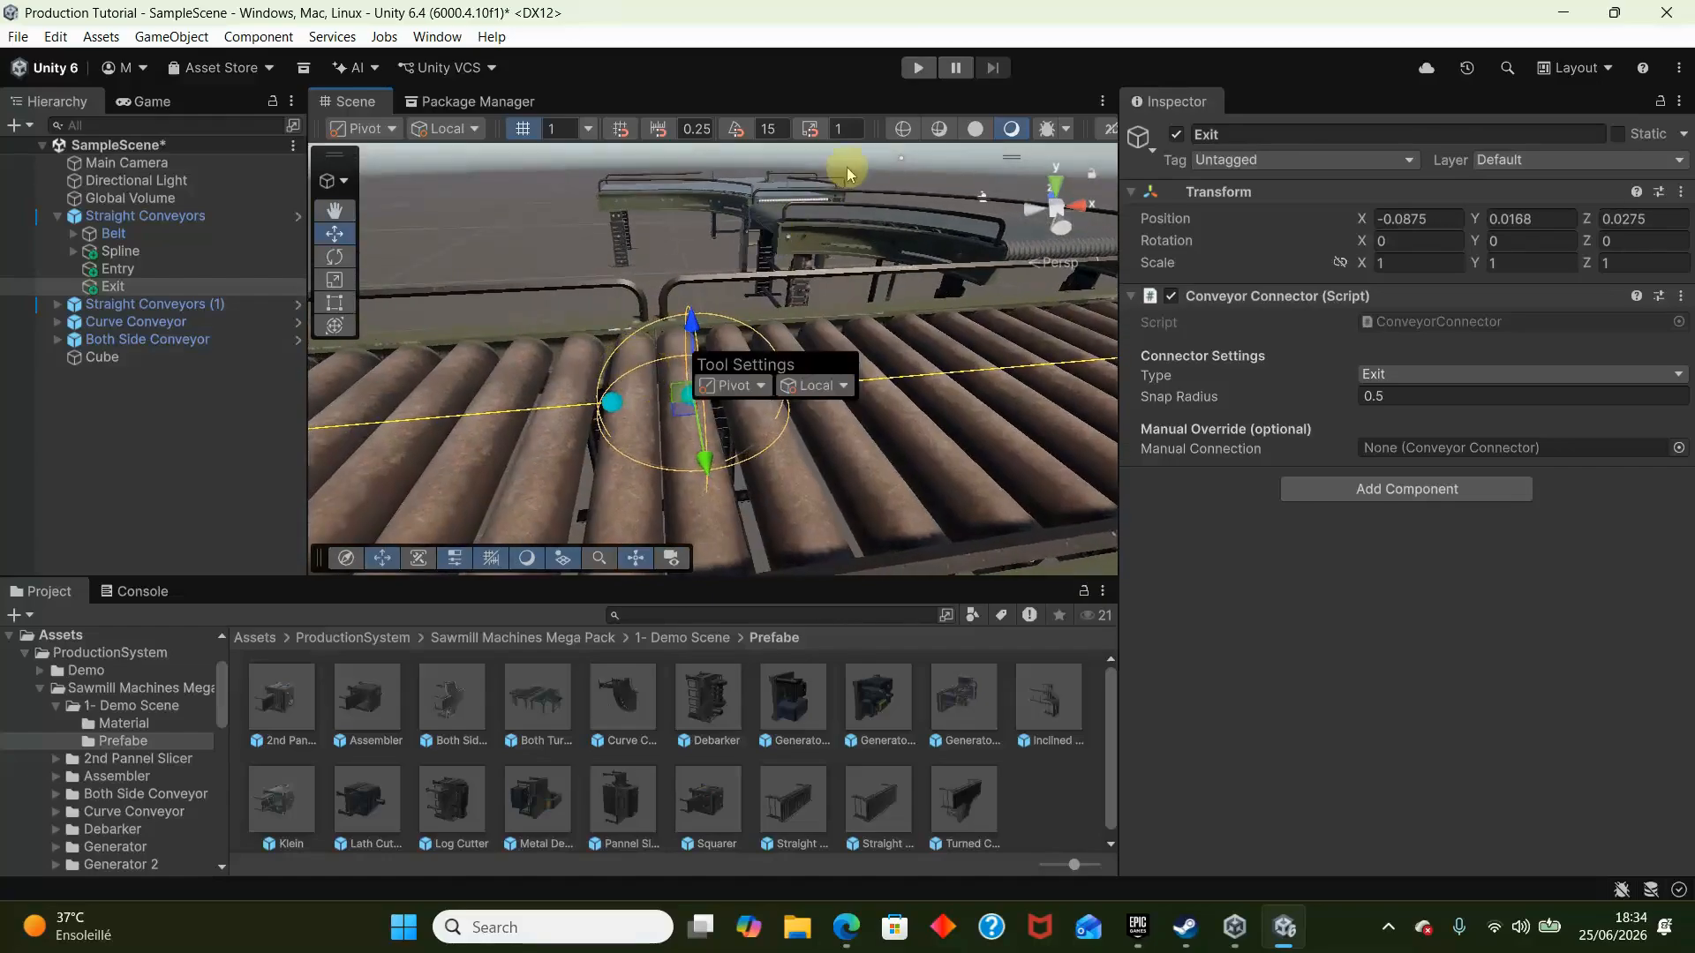
{"action": "right_click_drag", "start_coordinate": [848, 174], "coordinate": [881, 87]}
- Run the scene and frame the Exit connector to watch the cube cross between the two straight conveyors
{"action": "left_click", "coordinate": [921, 69]}
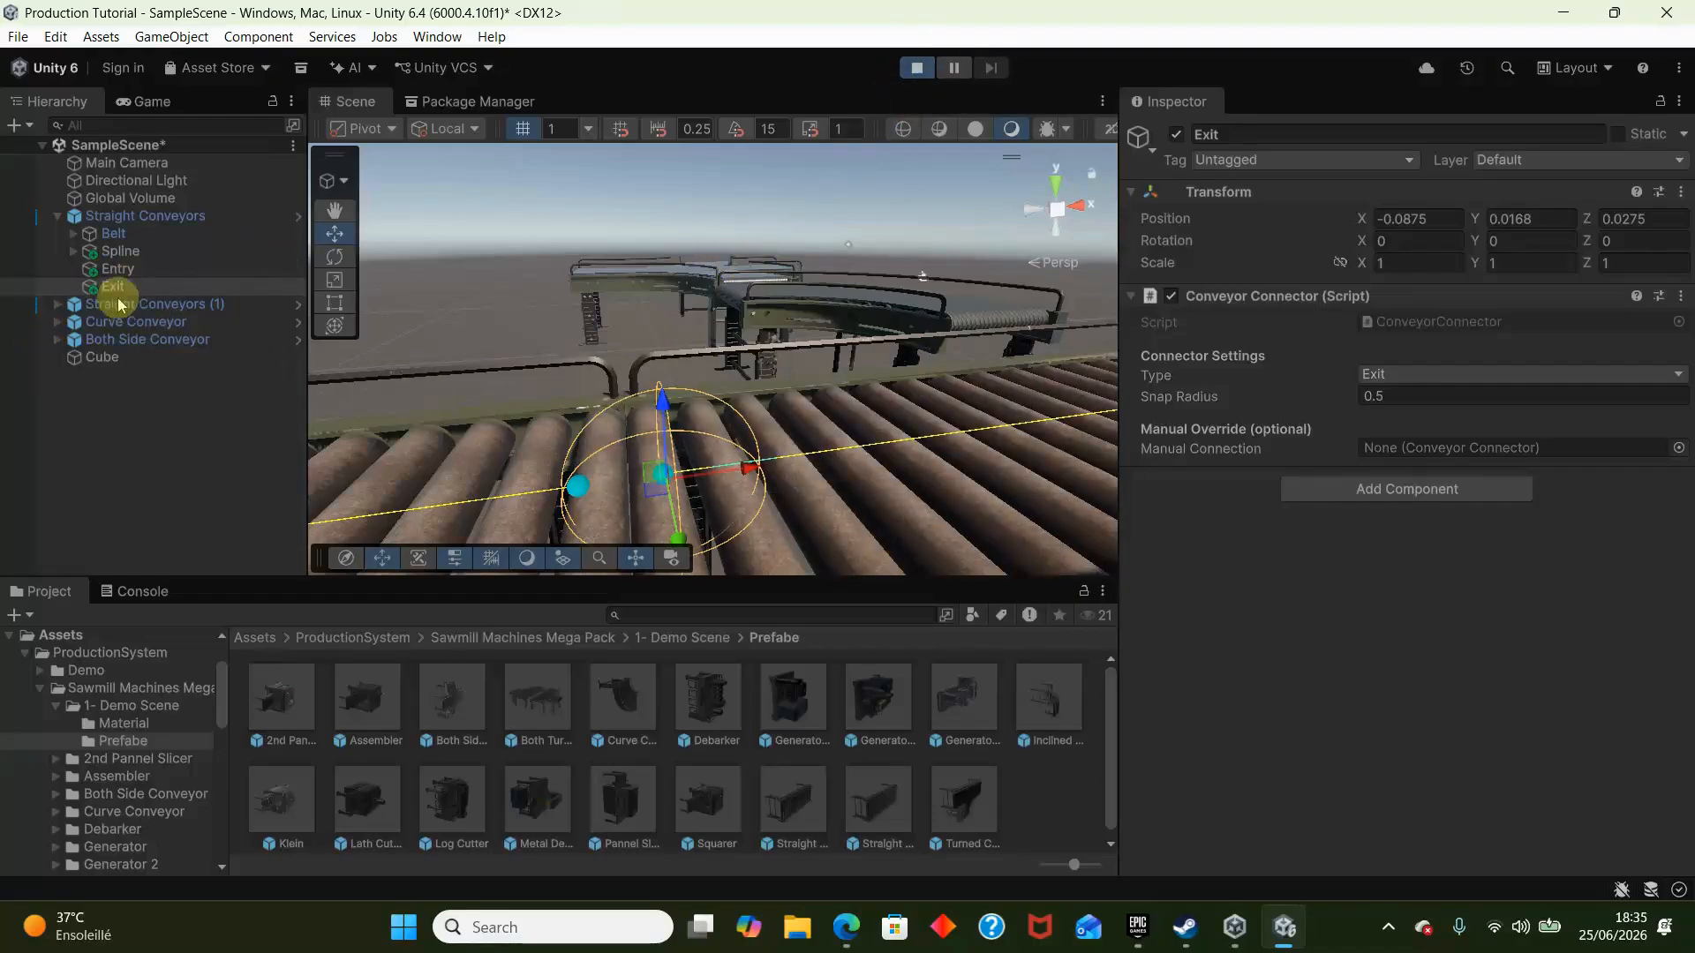
{"action": "left_click", "coordinate": [48, 93]}
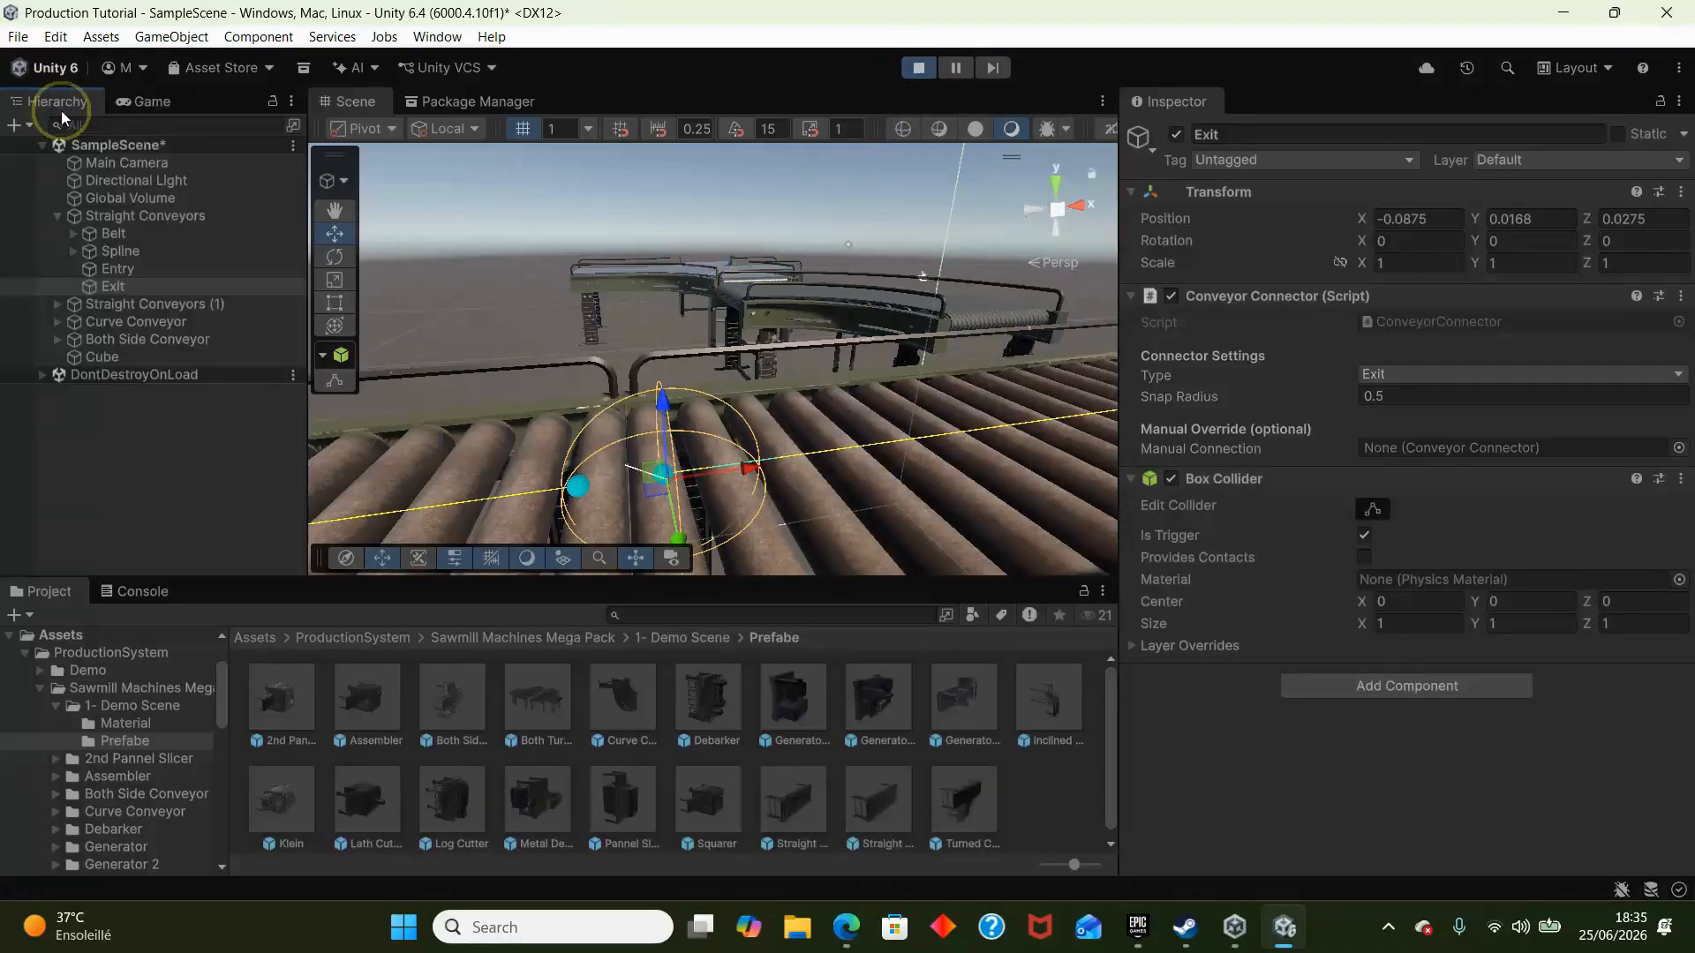
{"action": "key", "text": "f"}
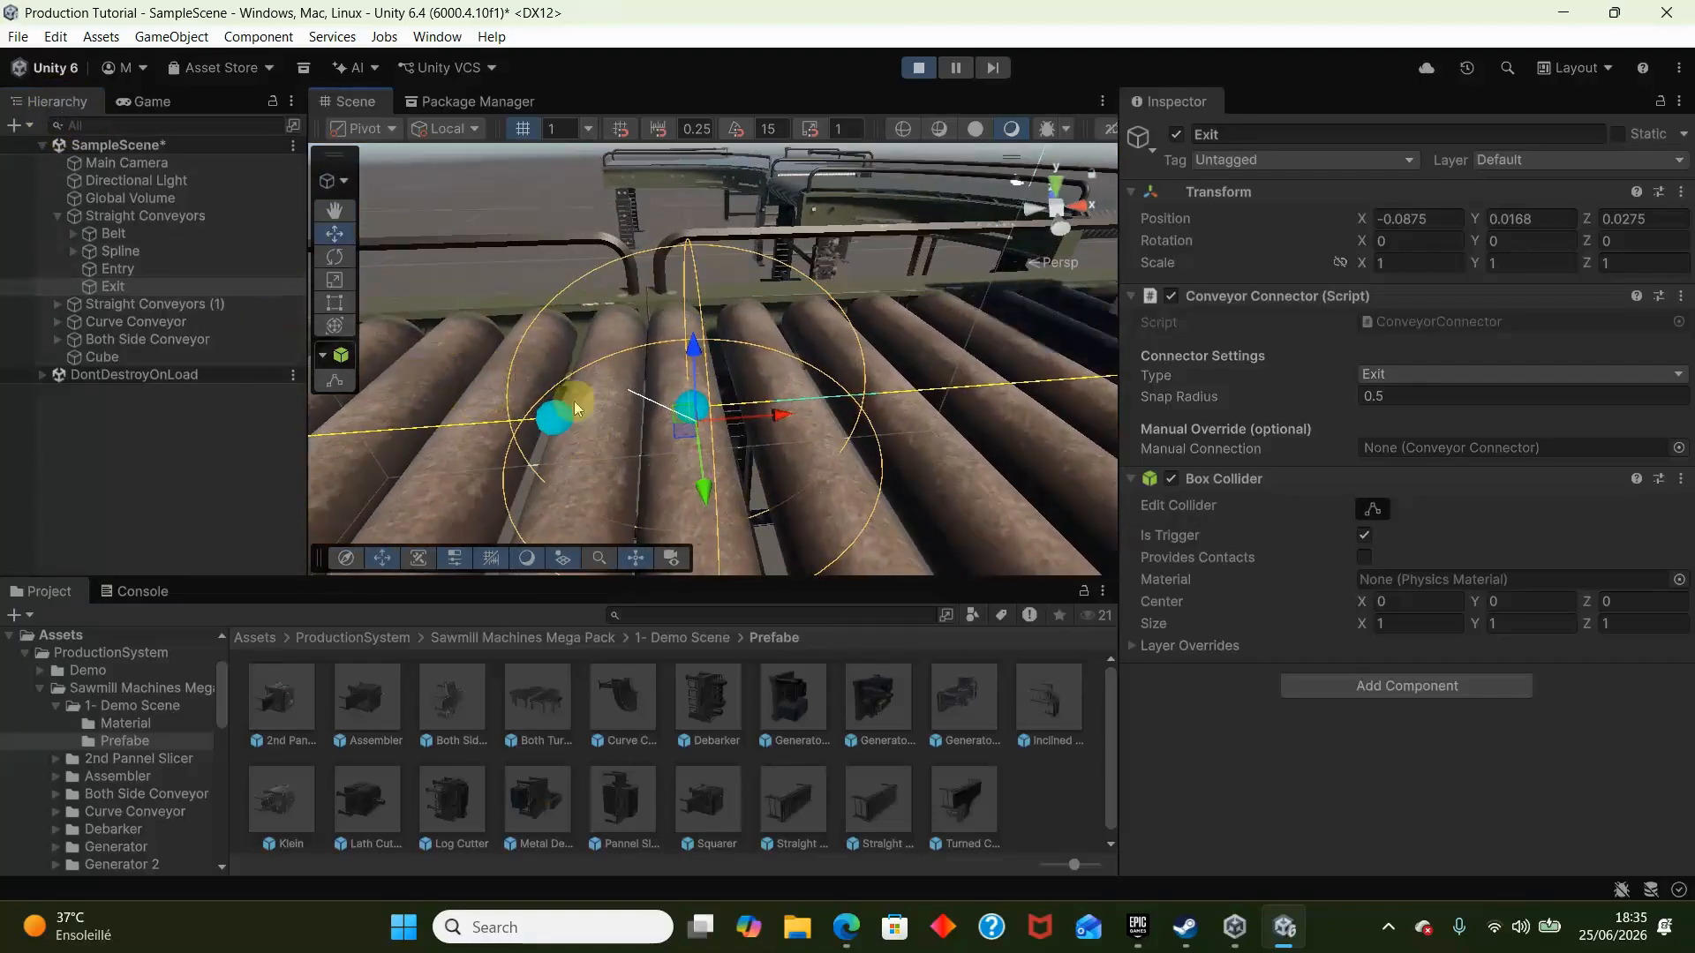
{"action": "right_click_drag", "start_coordinate": [680, 358], "coordinate": [666, 379]}
{"action": "scroll", "coordinate": [681, 390], "scroll_direction": "down", "scroll_amount": 4}
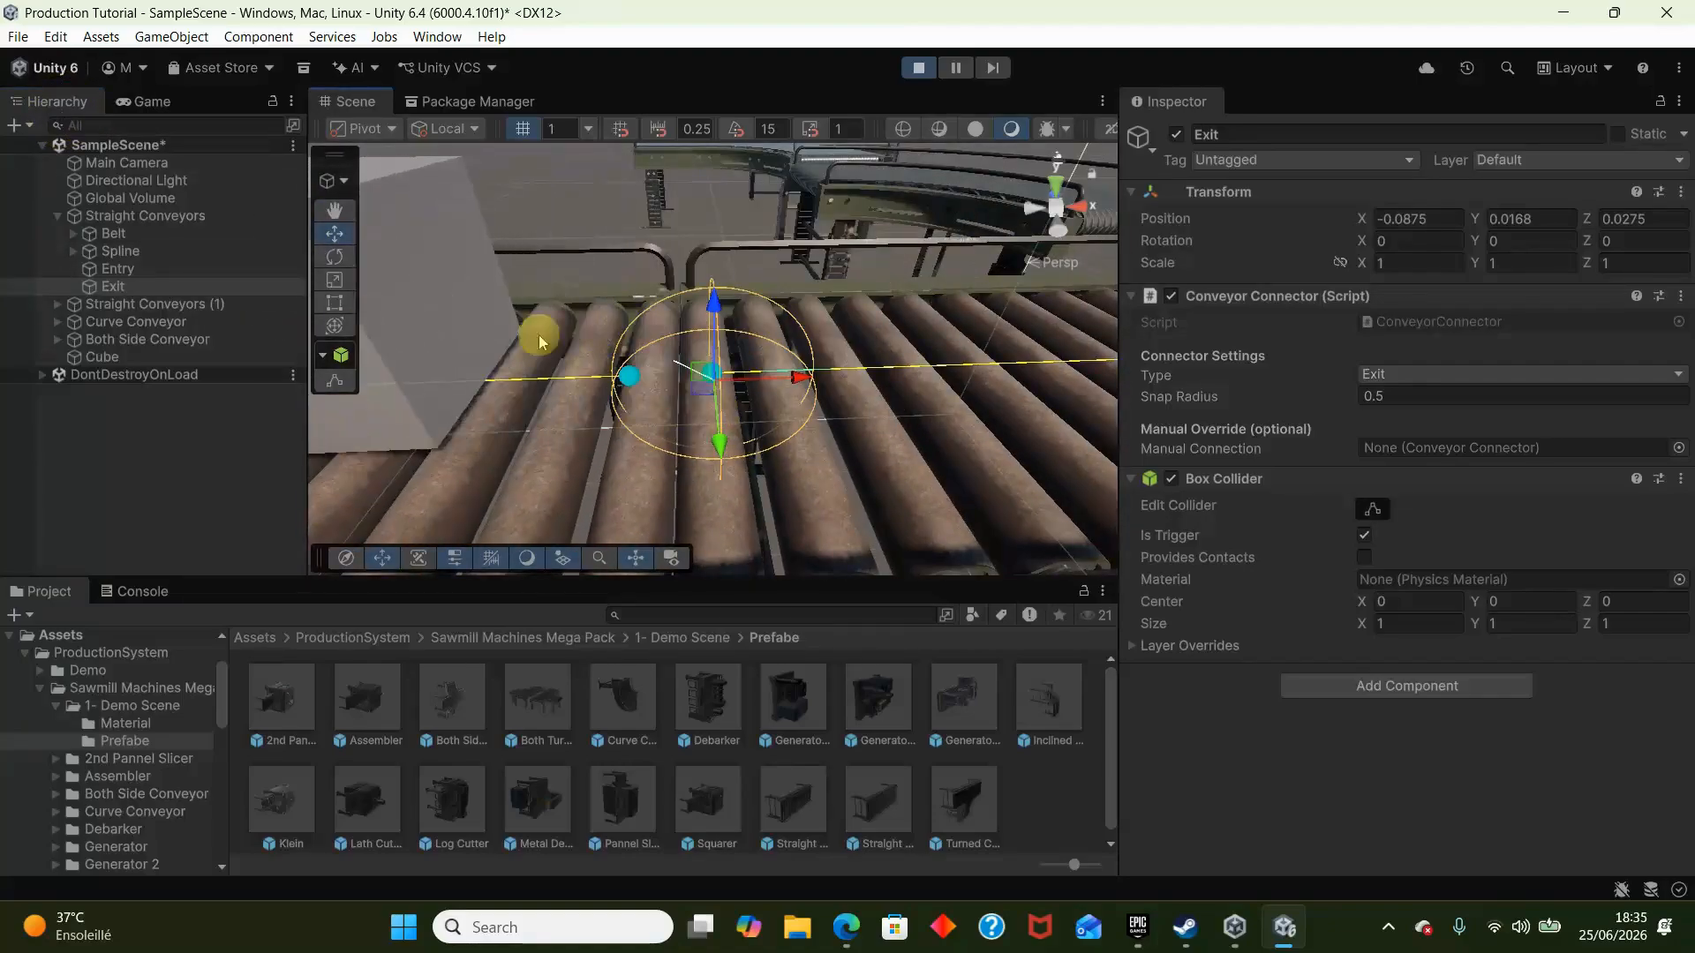
- Examine how the Exit connector of Straight Conveyors lines up with the Entry connector of Straight Conveyors (1)
{"action": "left_click", "coordinate": [168, 270]}
{"action": "left_click", "coordinate": [172, 304]}
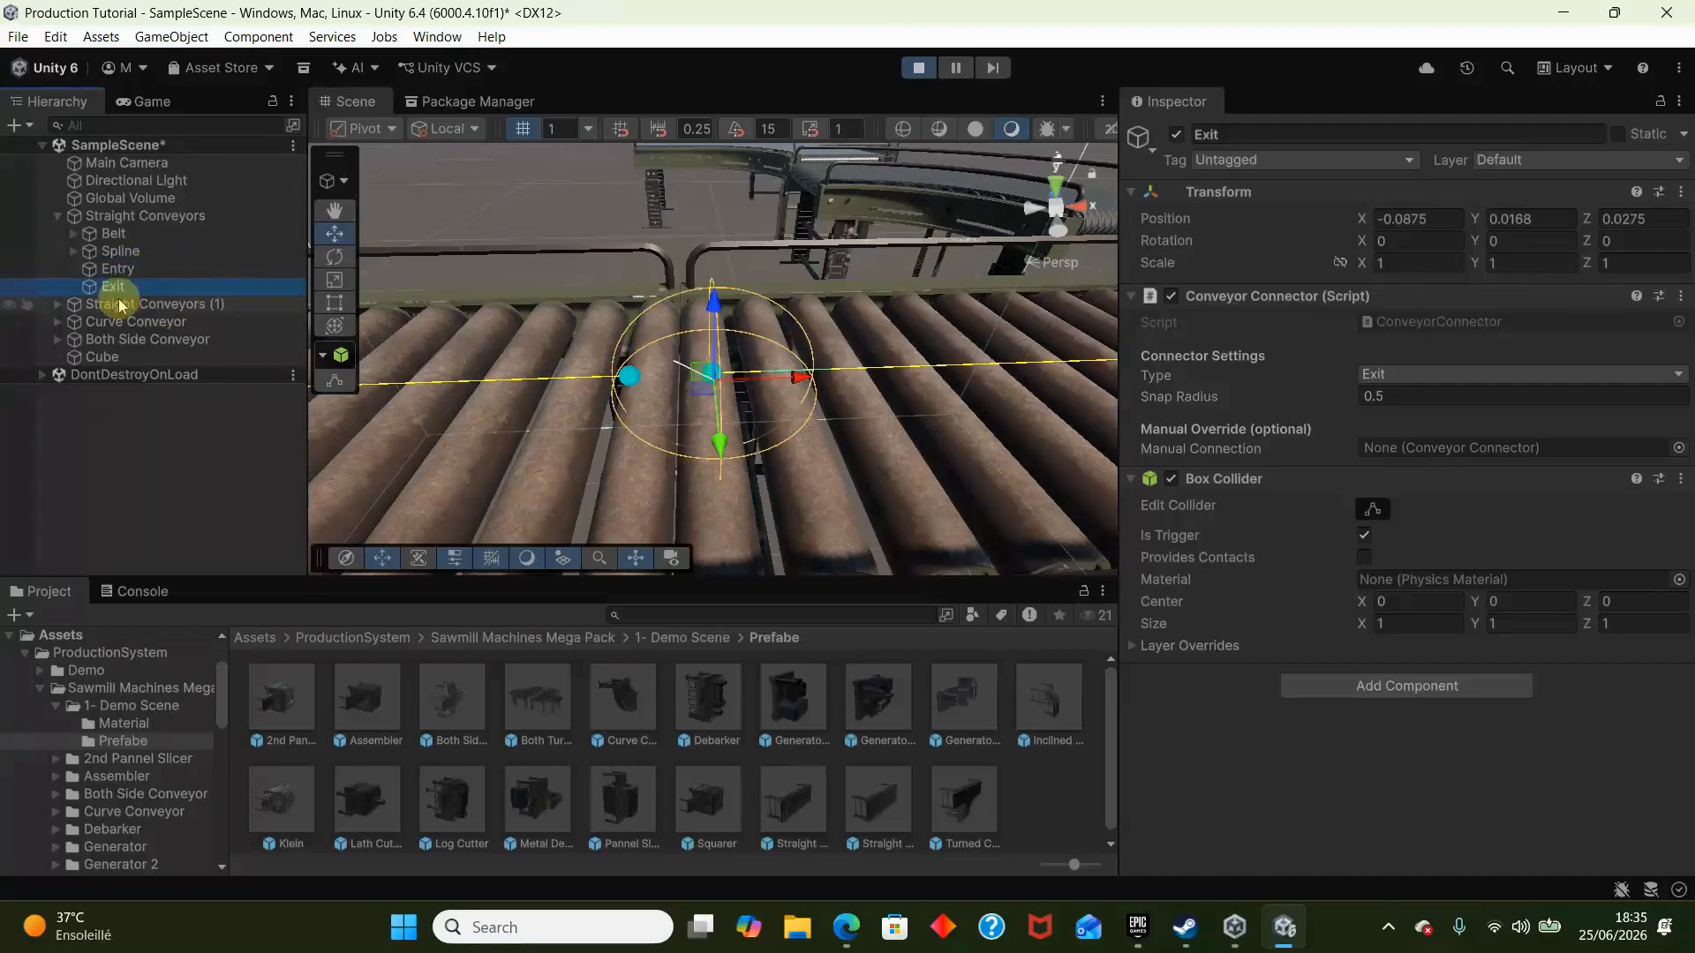
{"action": "left_click", "coordinate": [57, 304]}
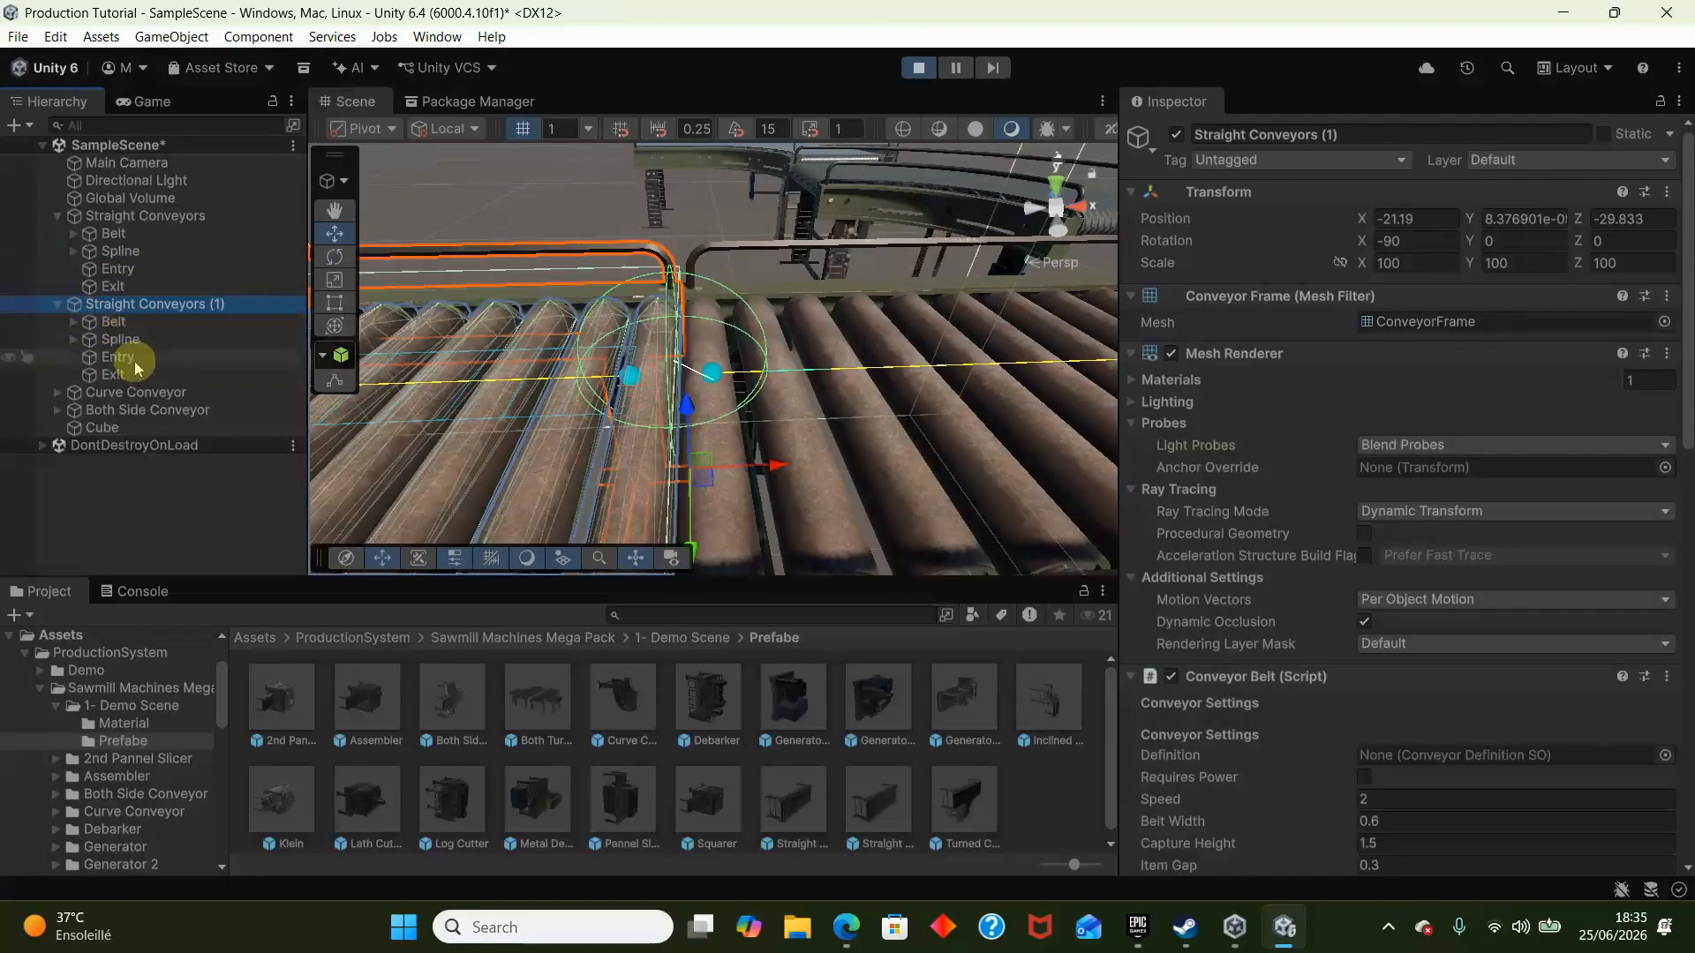
{"action": "left_click", "coordinate": [119, 357]}
{"action": "left_click", "coordinate": [120, 287]}
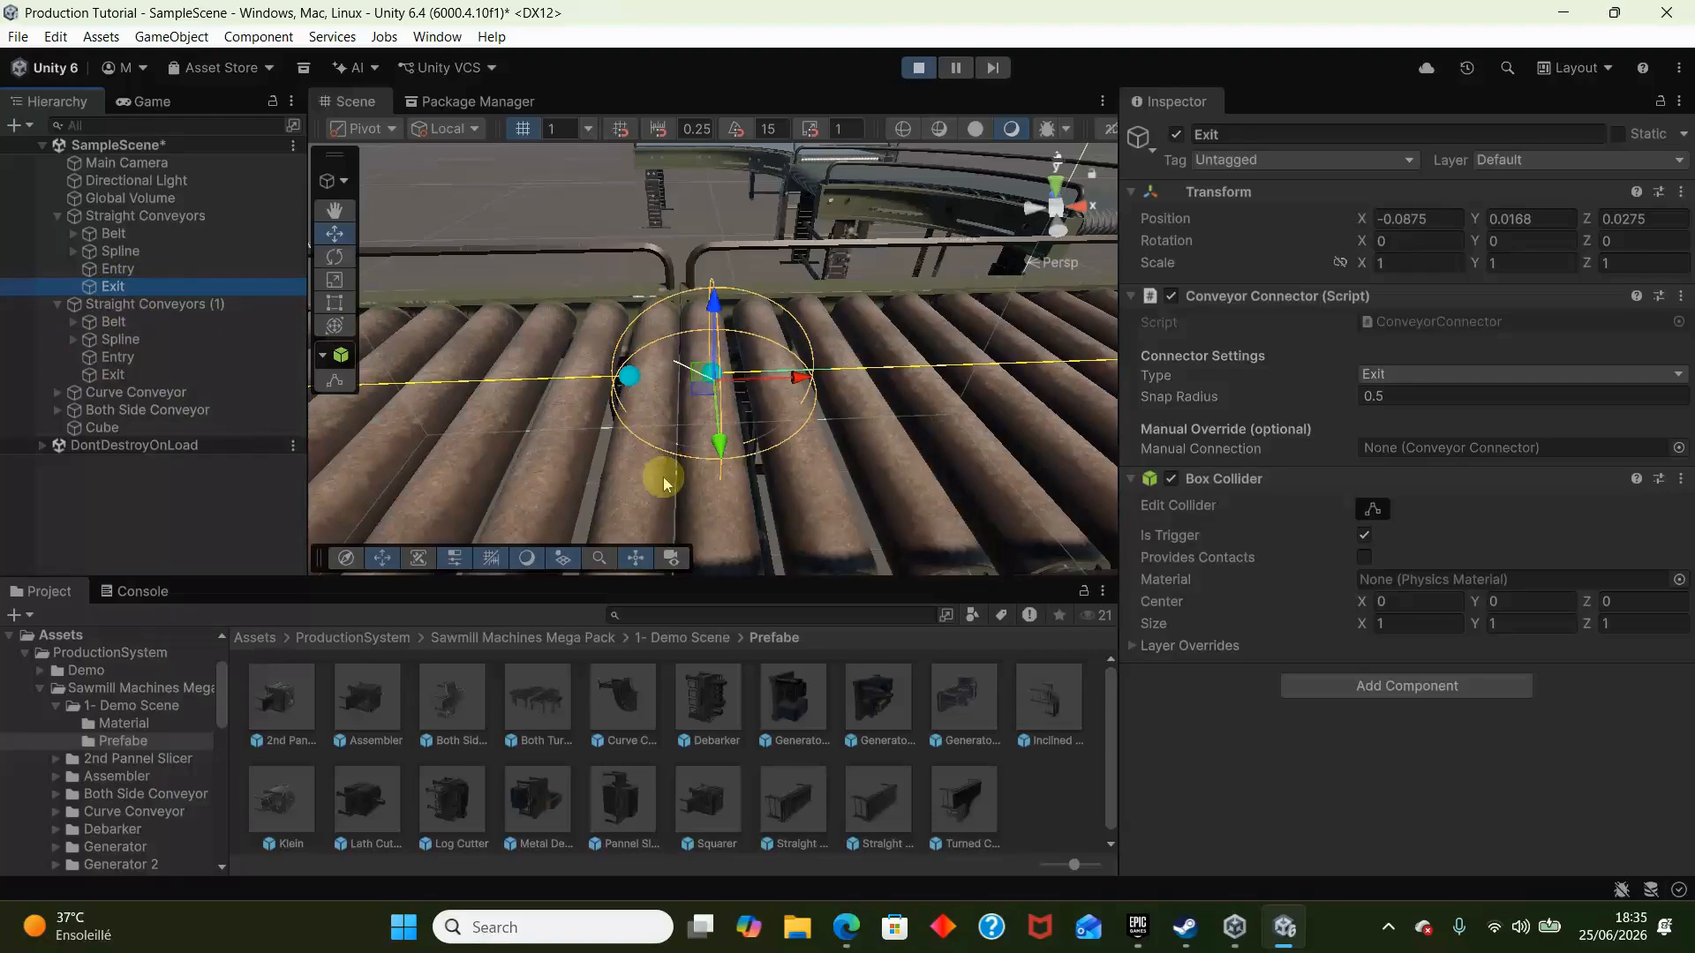
{"action": "scroll", "coordinate": [675, 379], "scroll_direction": "up", "scroll_amount": 8}
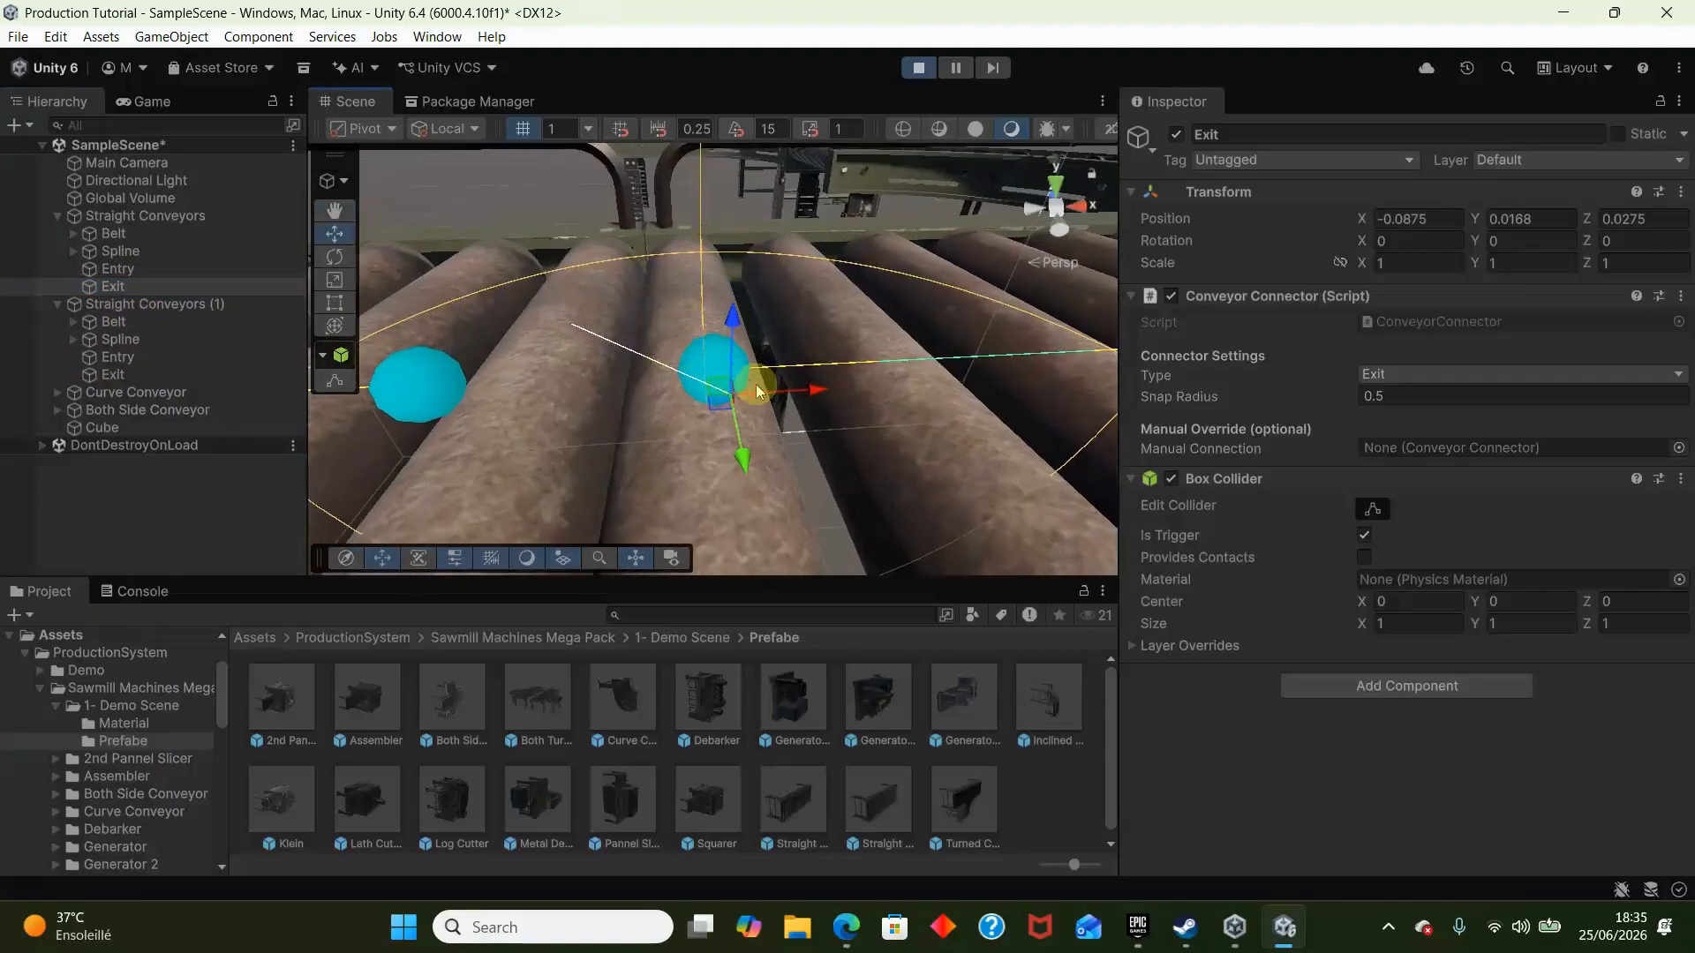
{"action": "right_click_drag", "start_coordinate": [715, 369], "coordinate": [411, 365]}
{"action": "right_click_drag", "start_coordinate": [535, 382], "coordinate": [899, 350]}
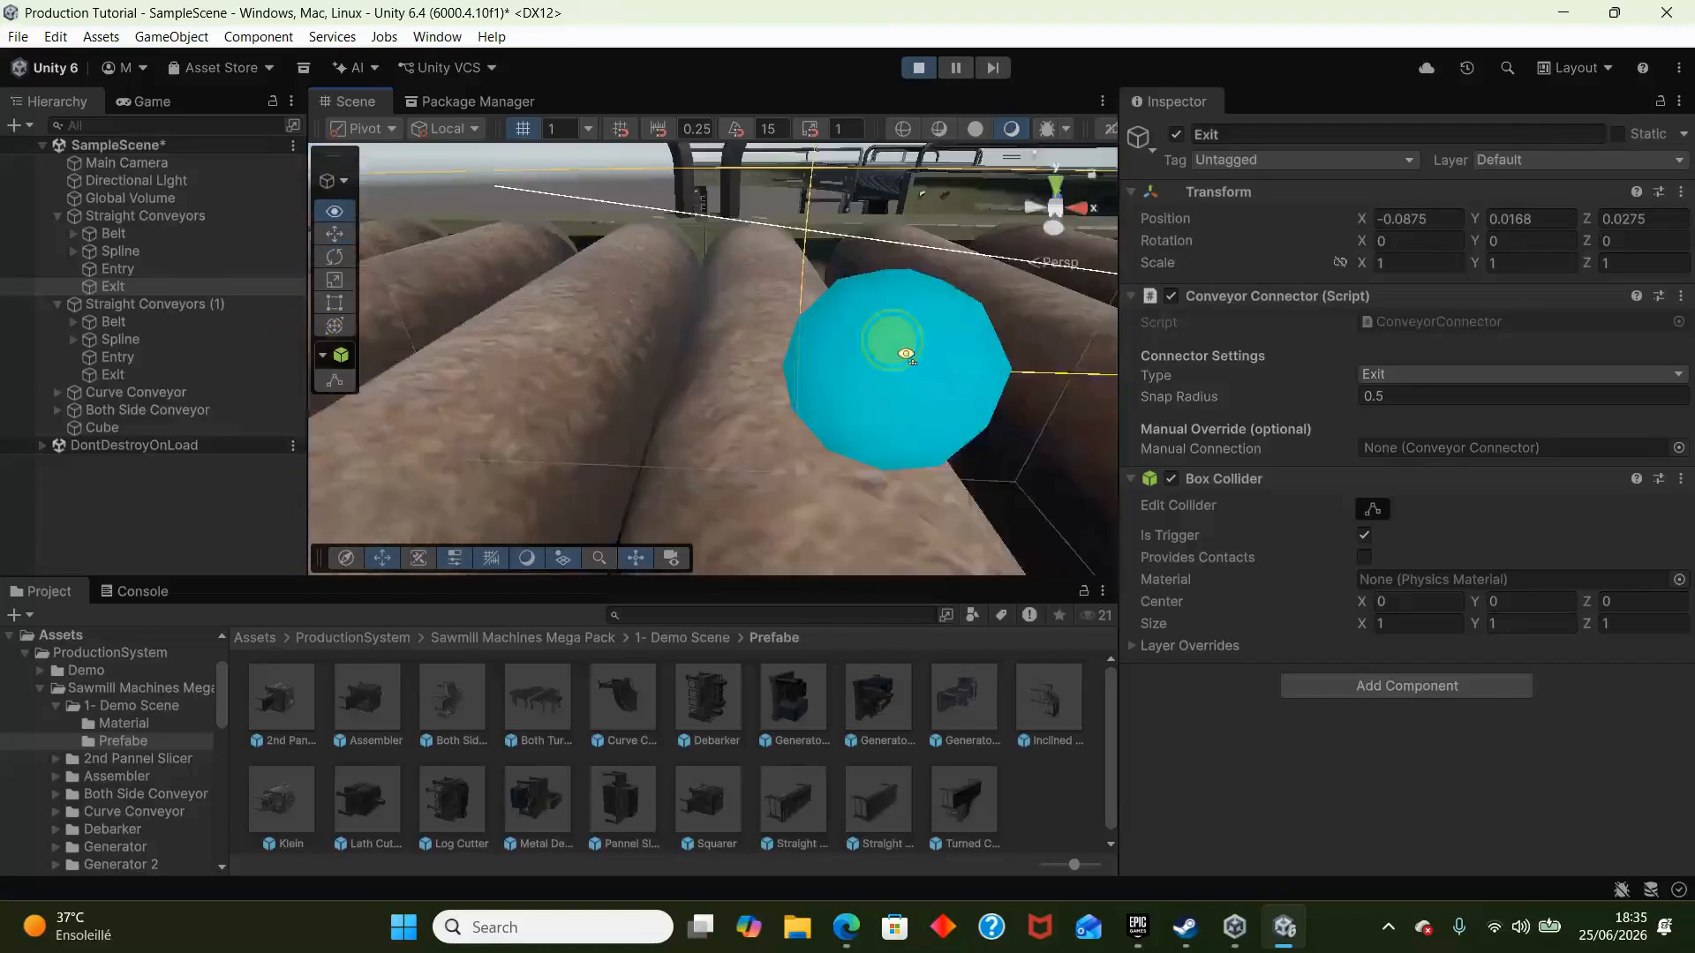
{"action": "scroll", "coordinate": [889, 349], "scroll_direction": "down", "scroll_amount": 8}
{"action": "right_click_drag", "start_coordinate": [440, 371], "coordinate": [957, 372]}
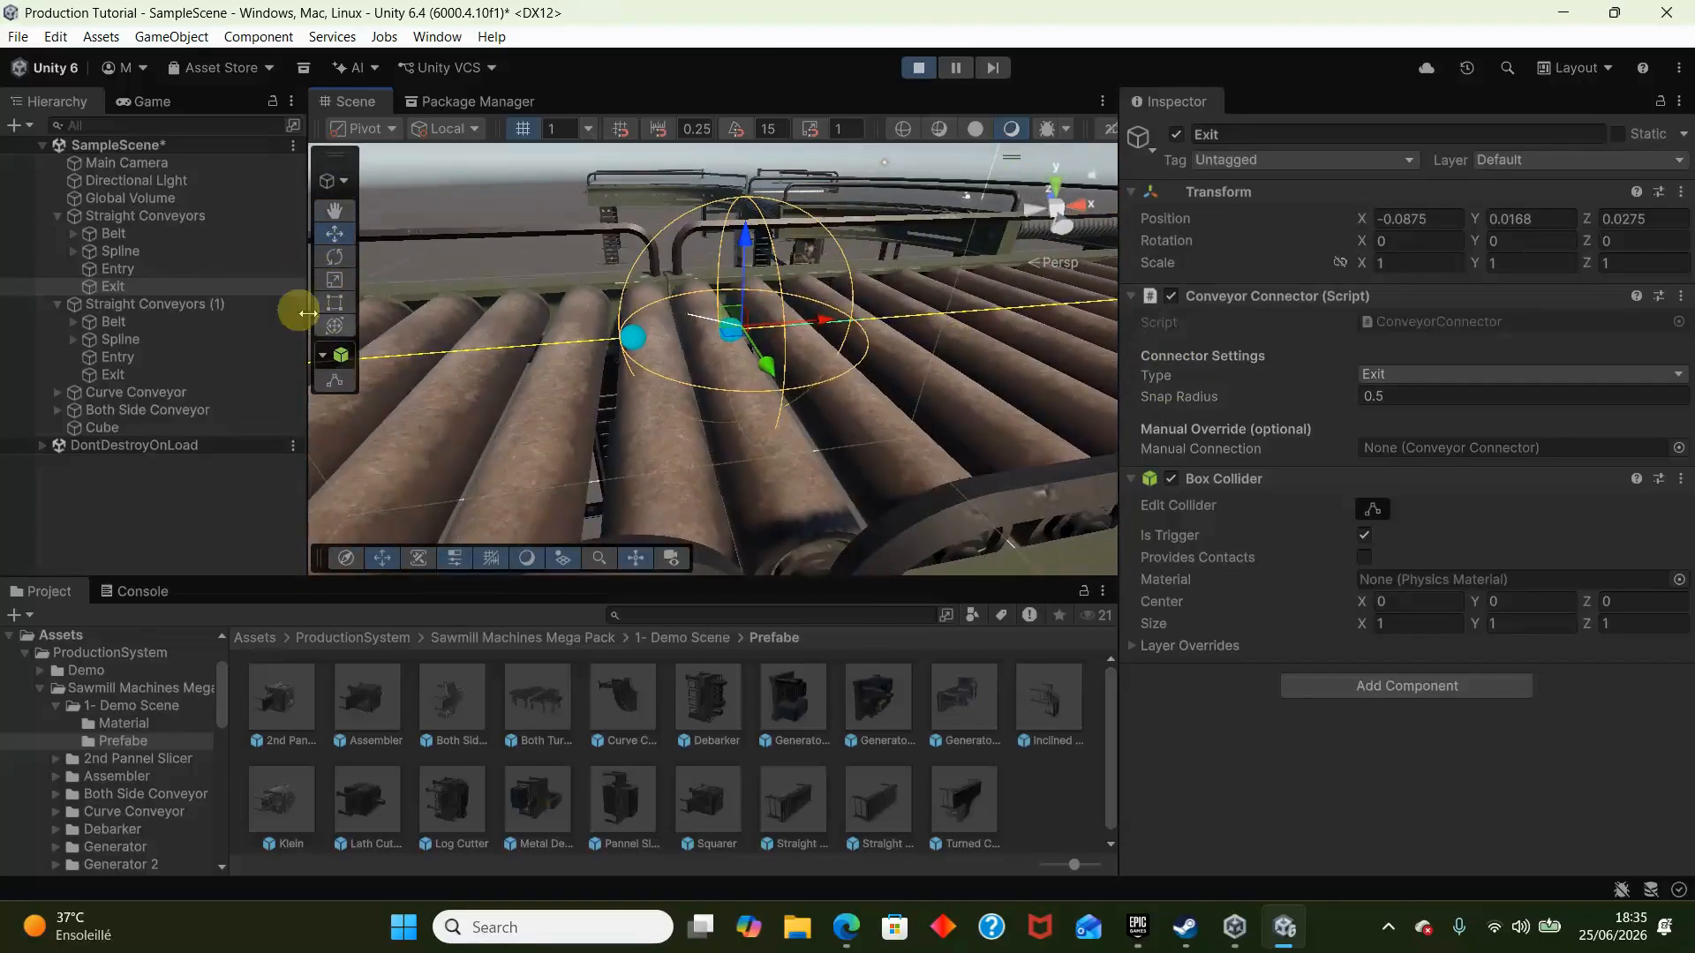
- Check the Connection Status and the junction of both straight conveyors, and stop the scene
{"action": "left_click", "coordinate": [226, 215]}
{"action": "scroll", "coordinate": [1377, 632], "scroll_direction": "down", "scroll_amount": 10}
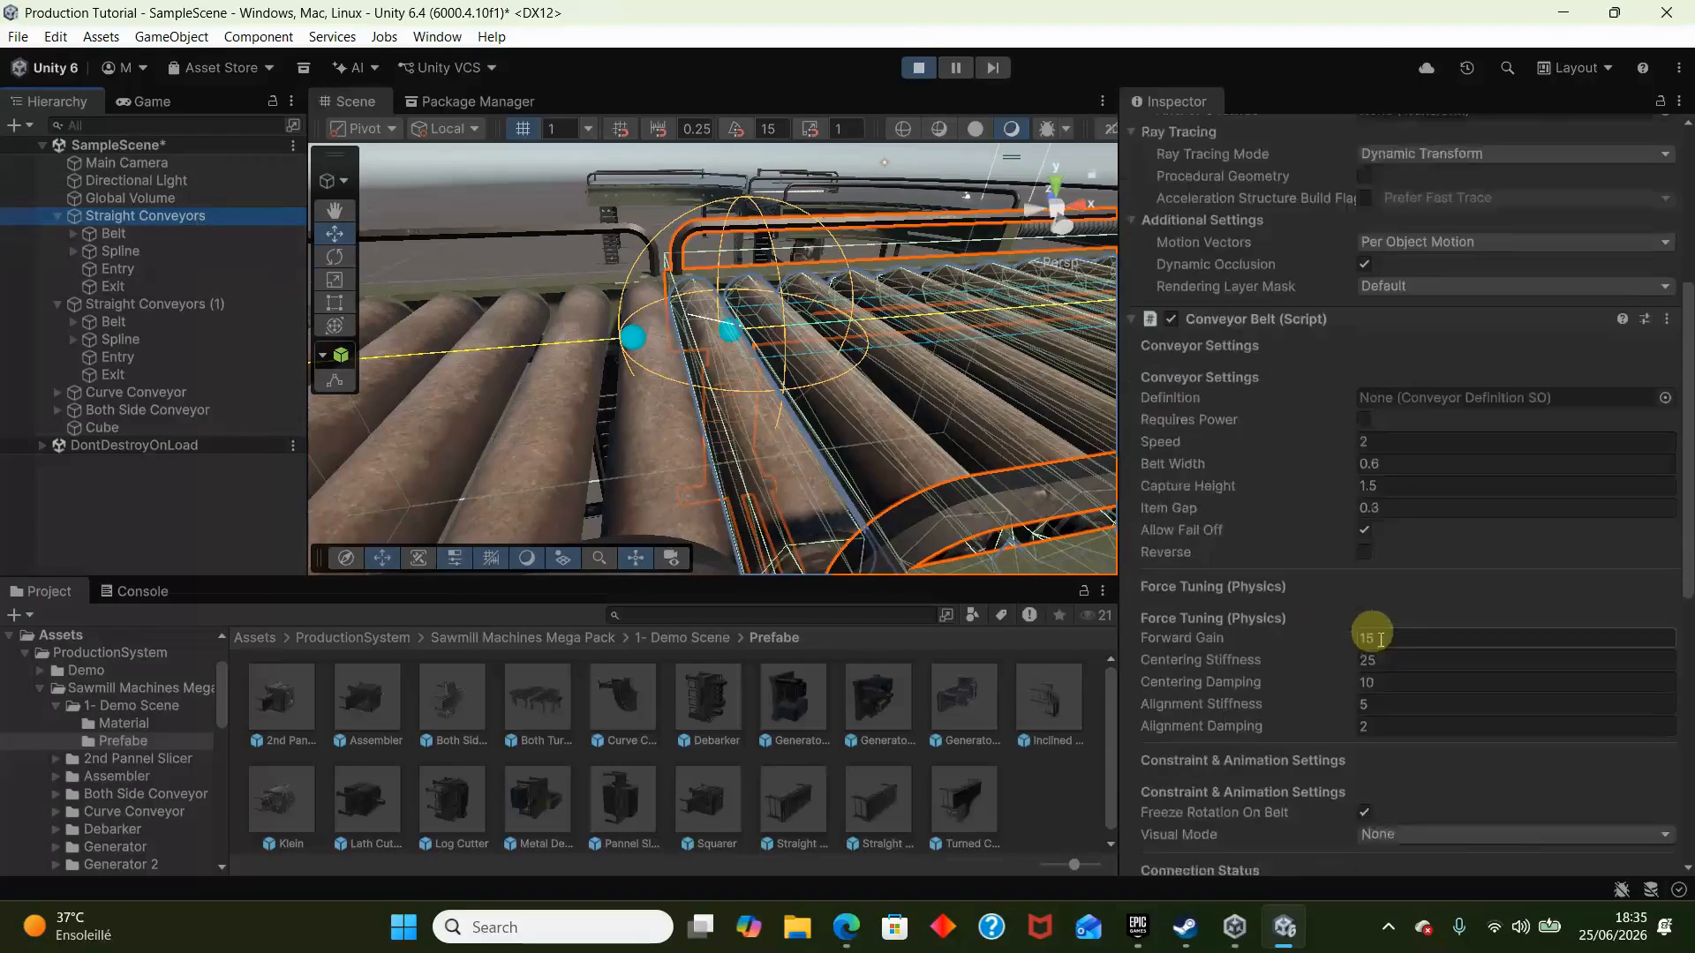
{"action": "scroll", "coordinate": [1379, 639], "scroll_direction": "down", "scroll_amount": 2}
{"action": "scroll", "coordinate": [1395, 644], "scroll_direction": "down", "scroll_amount": 8}
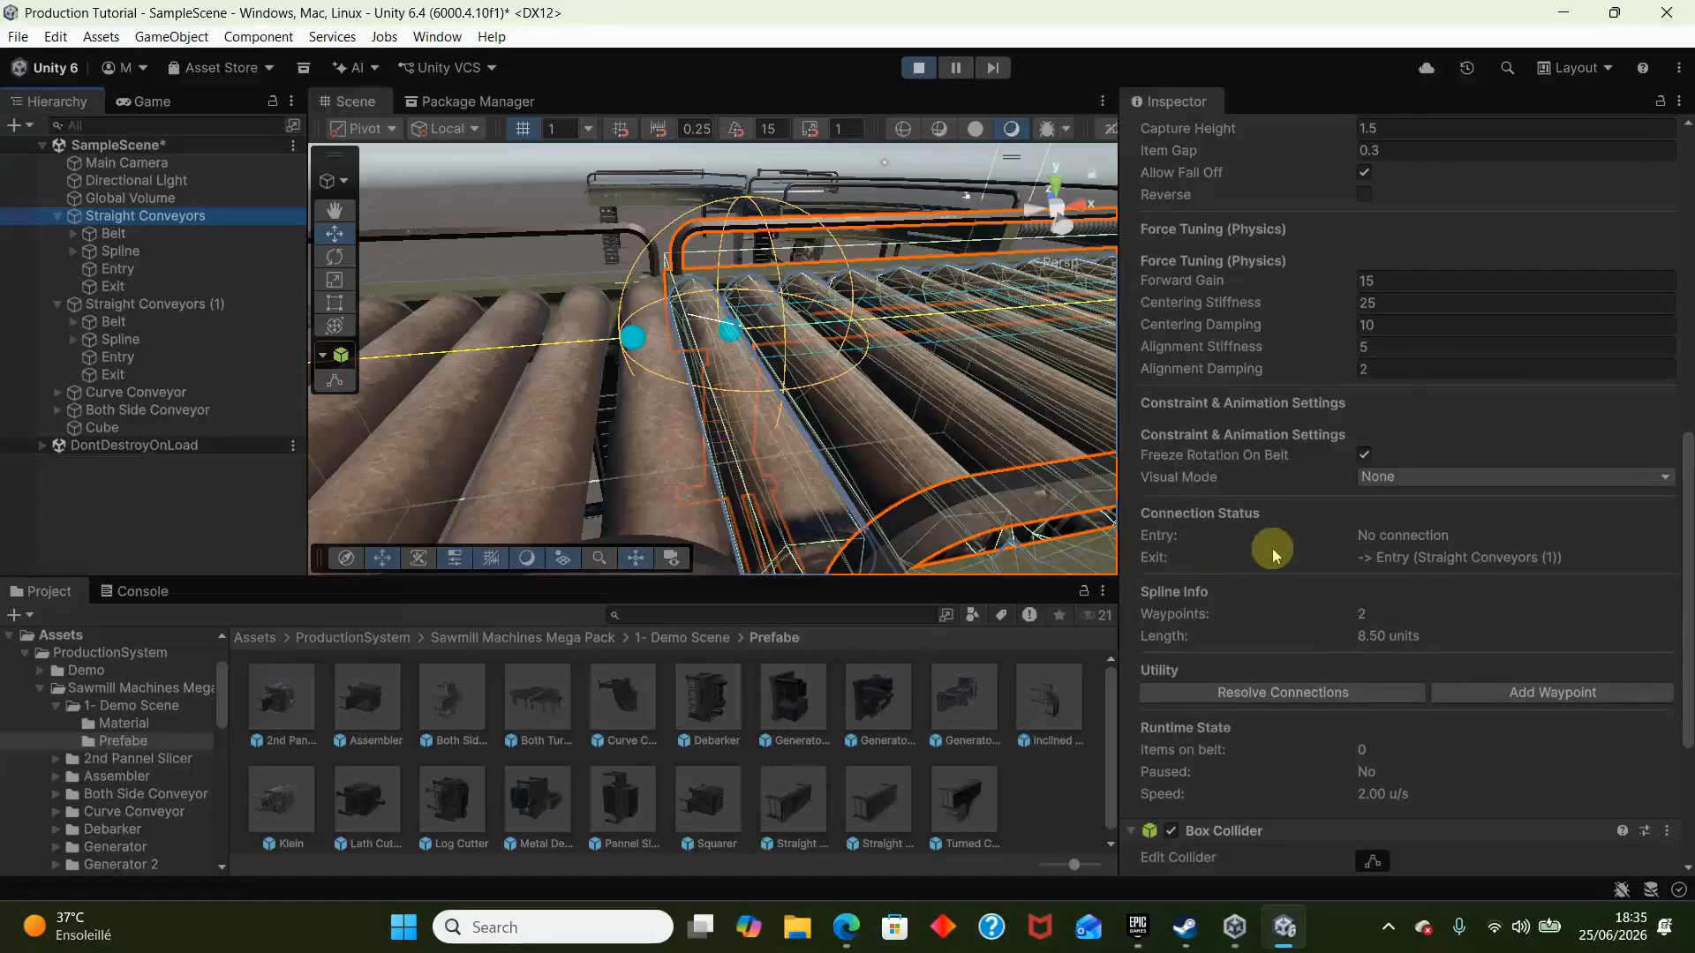
{"action": "right_click_drag", "start_coordinate": [644, 479], "coordinate": [548, 367]}
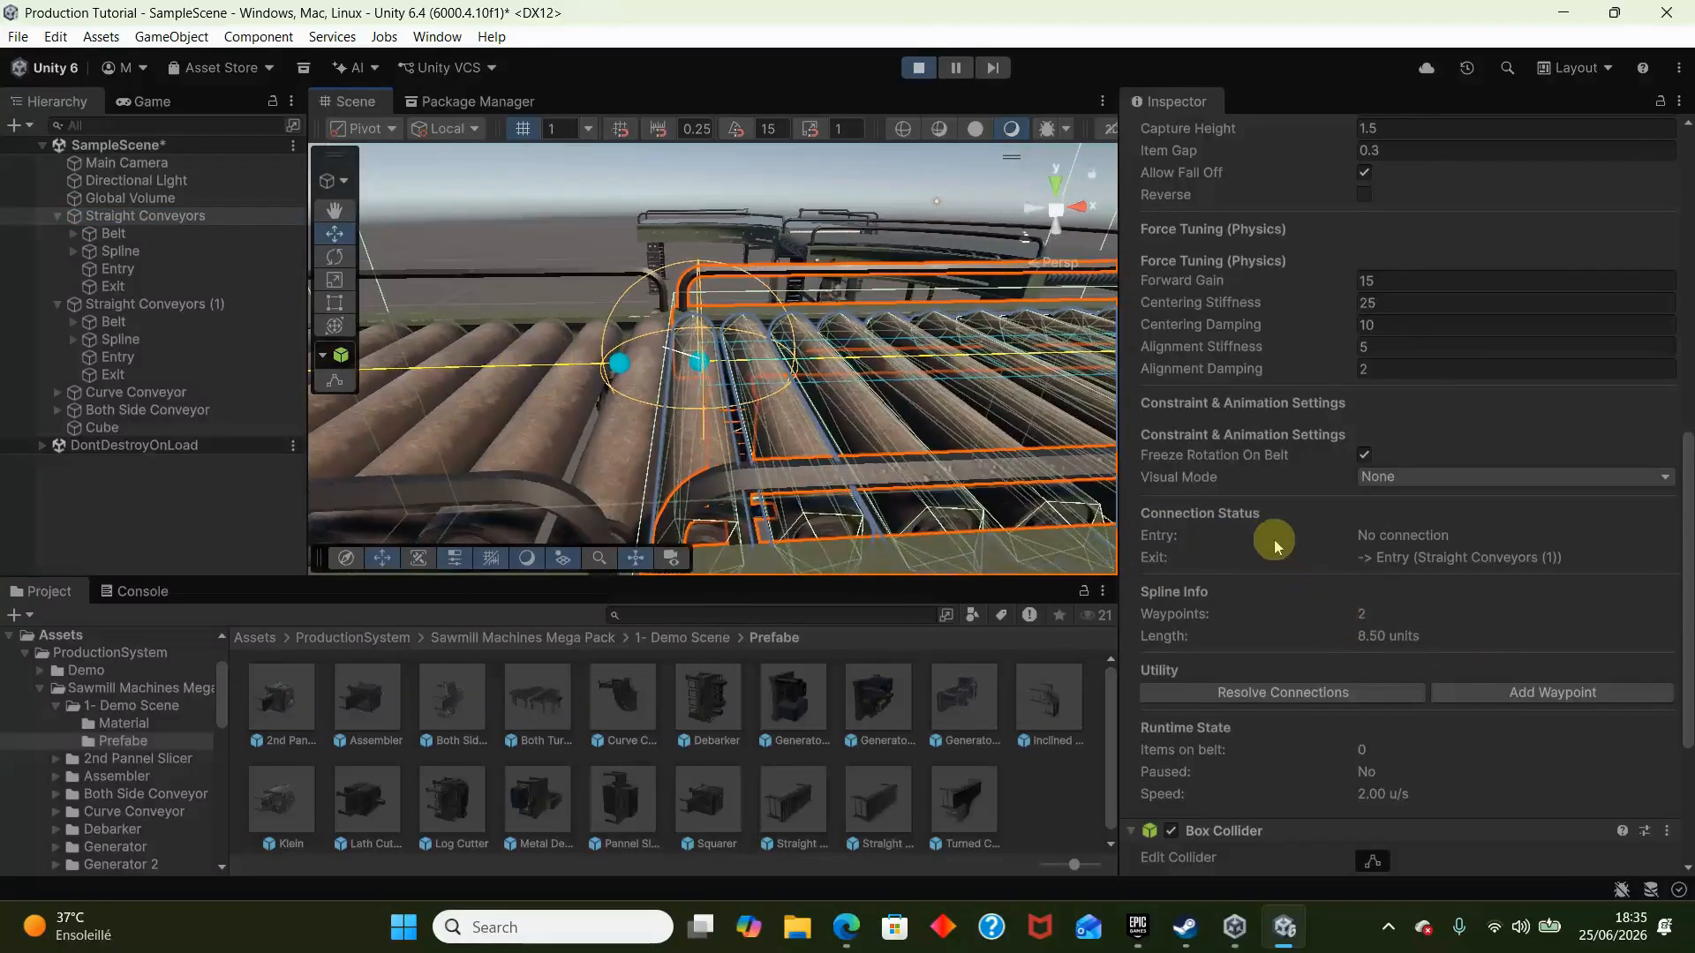
{"action": "right_click_drag", "start_coordinate": [775, 392], "coordinate": [573, 335]}
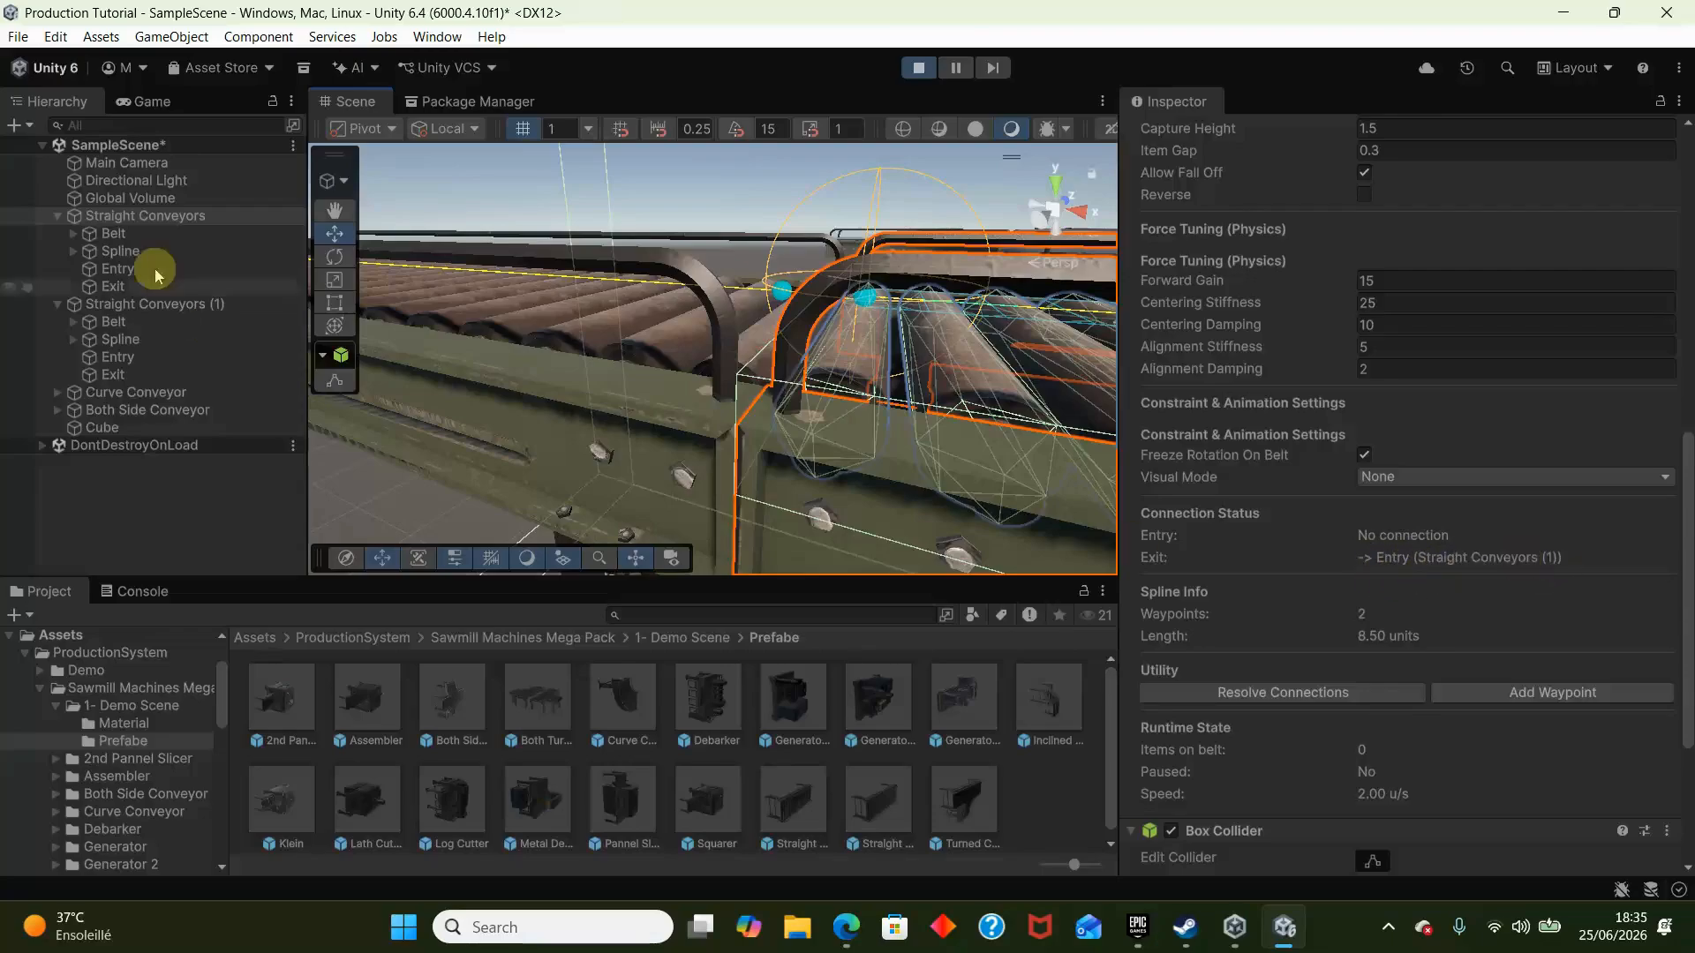
{"action": "left_click", "coordinate": [209, 304]}
{"action": "right_click_drag", "start_coordinate": [806, 306], "coordinate": [765, 300]}
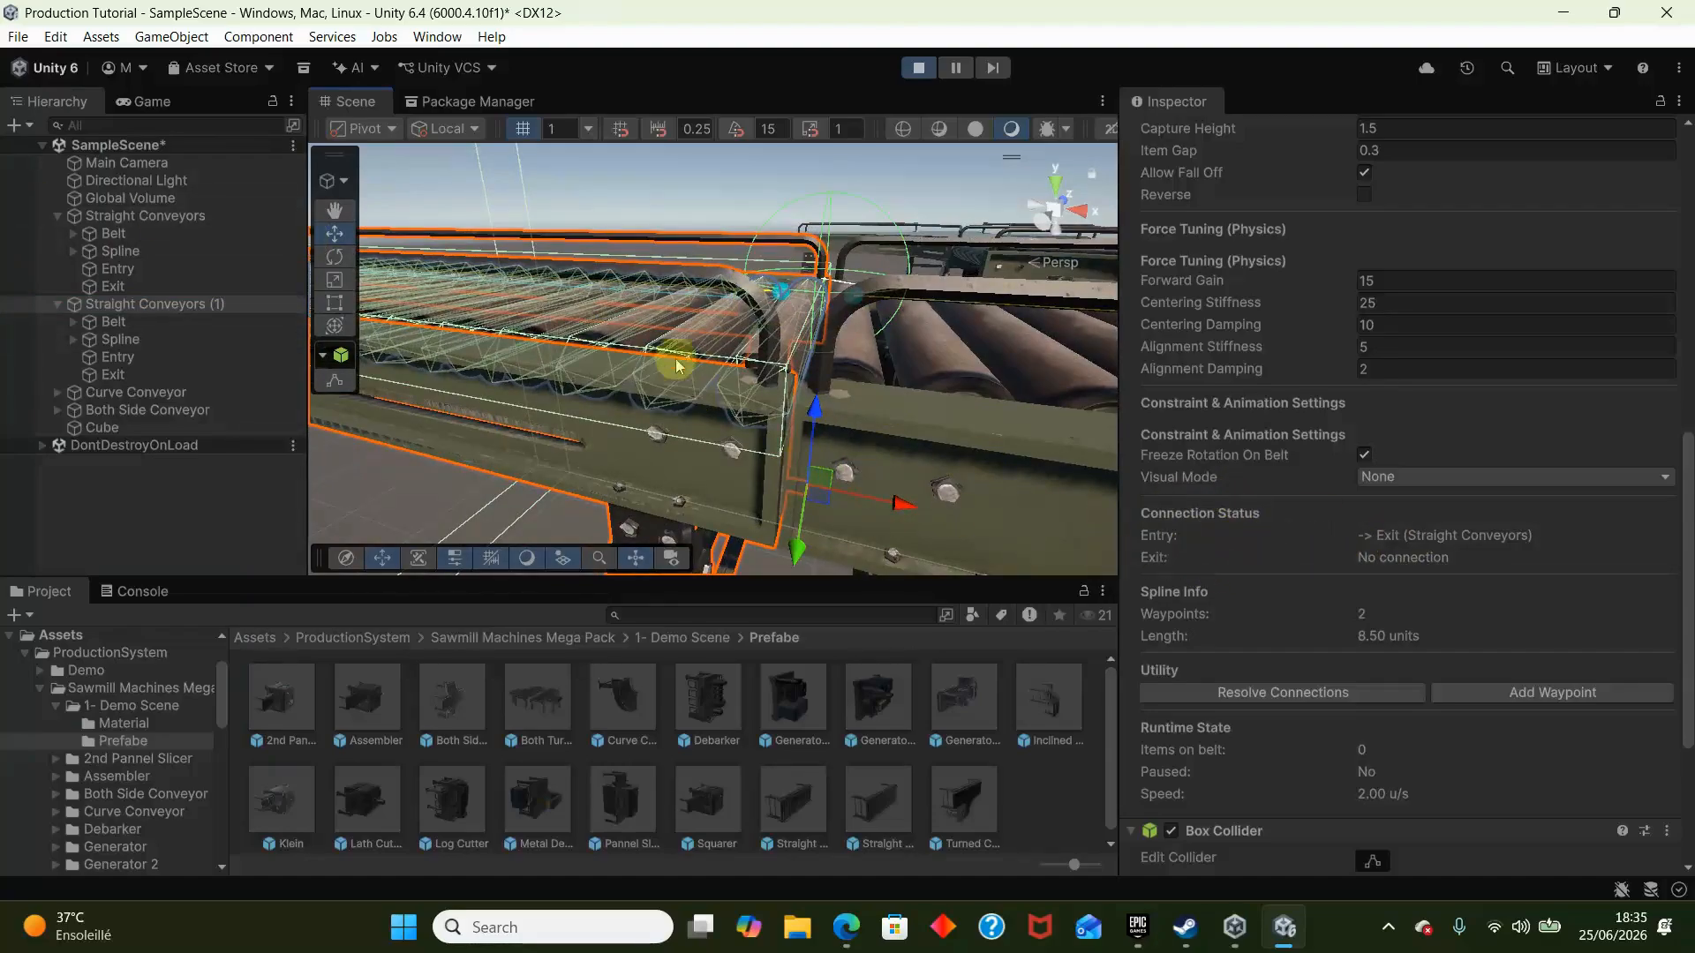
{"action": "right_click_drag", "start_coordinate": [677, 365], "coordinate": [645, 434]}
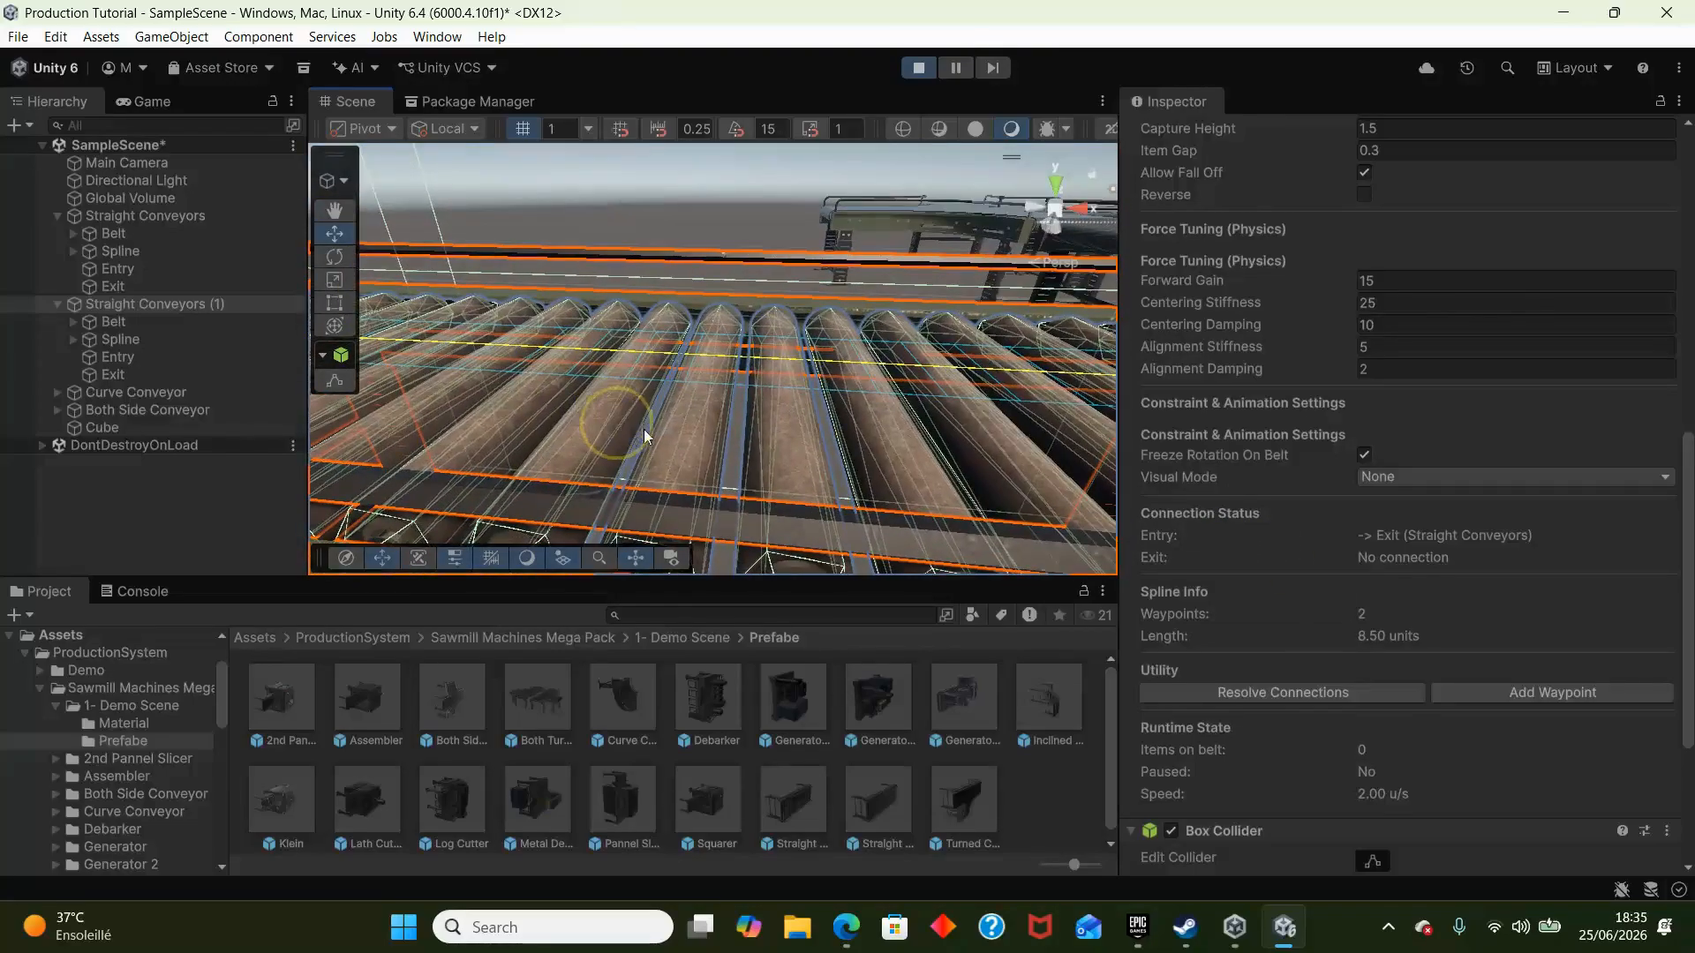
{"action": "left_click", "coordinate": [919, 68]}
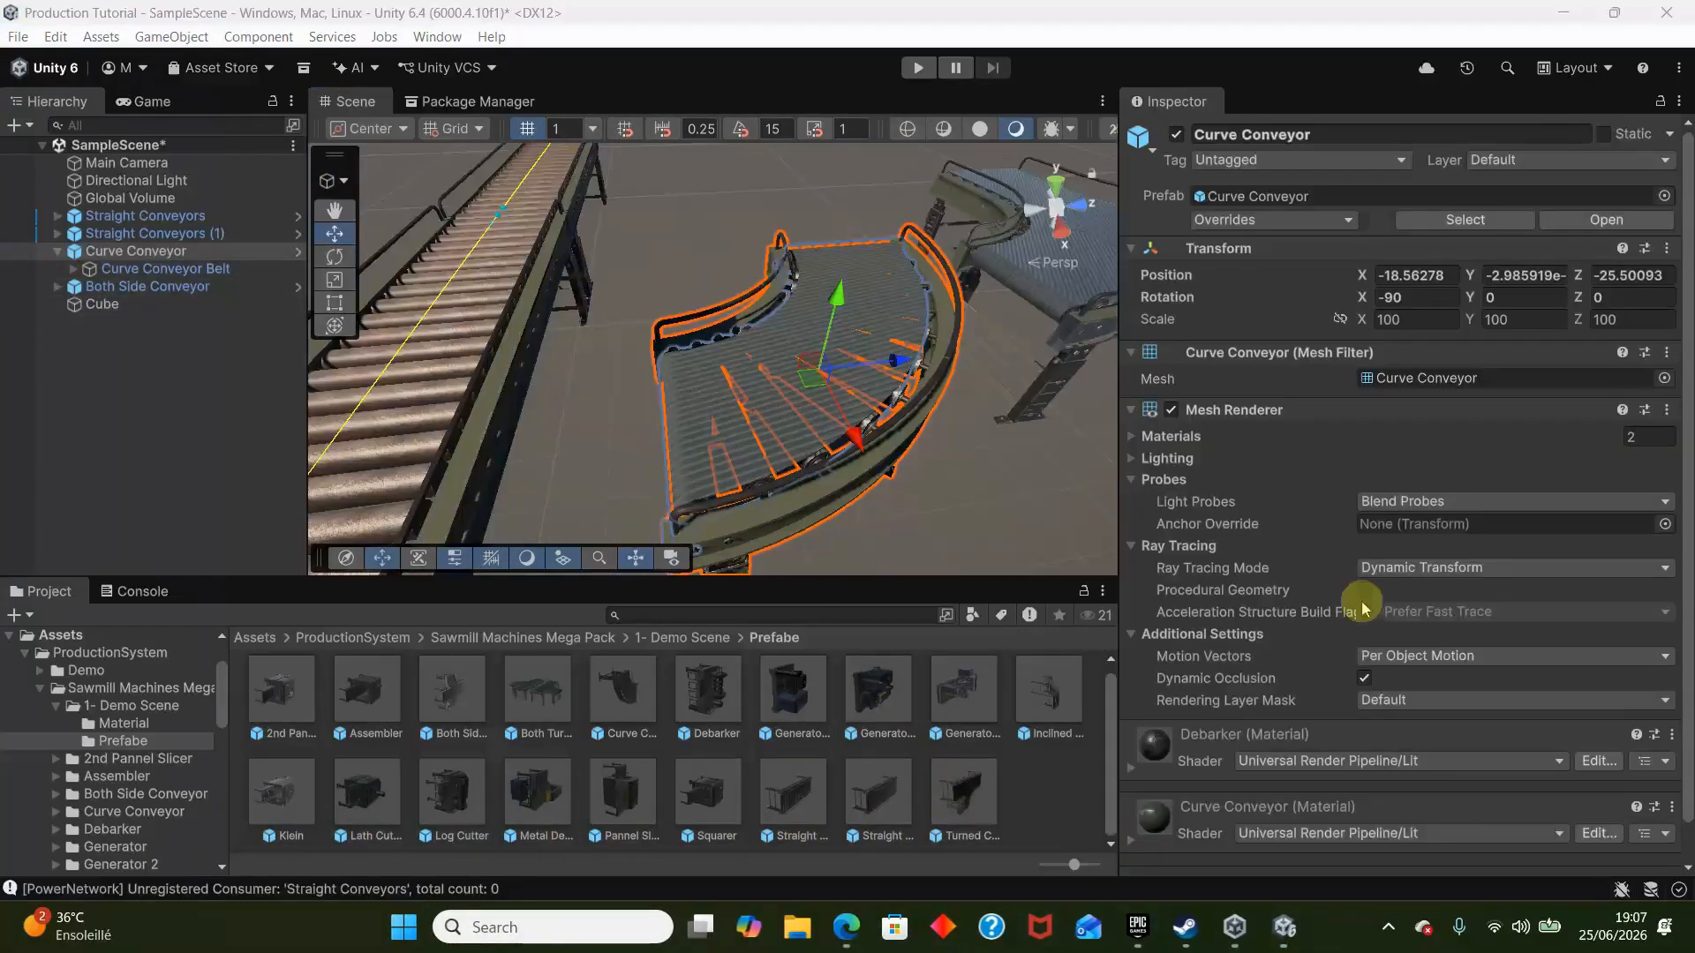
- Add a Conveyor Belt script and a Box Collider with Is Trigger enabled to Curve Conveyor
{"action": "scroll", "coordinate": [1368, 635], "scroll_direction": "down", "scroll_amount": 1}
{"action": "left_click", "coordinate": [1396, 852]}
{"action": "key", "text": "Return"}
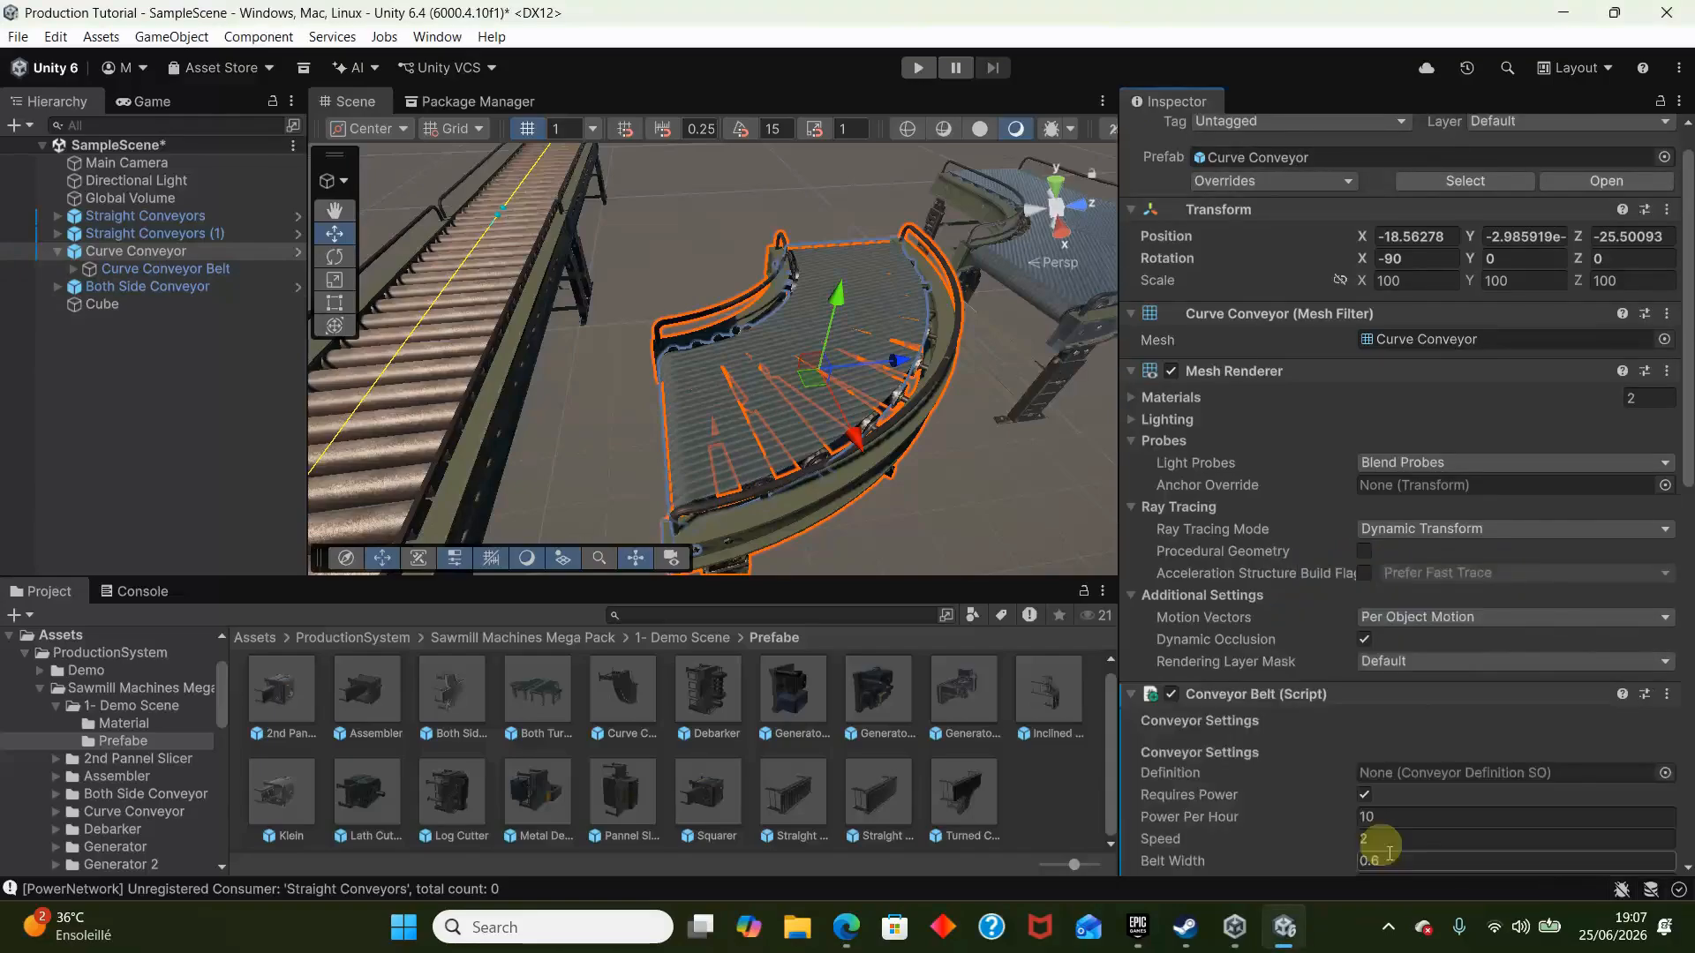
{"action": "scroll", "coordinate": [1340, 803], "scroll_direction": "down", "scroll_amount": 5}
{"action": "left_click", "coordinate": [1382, 853]}
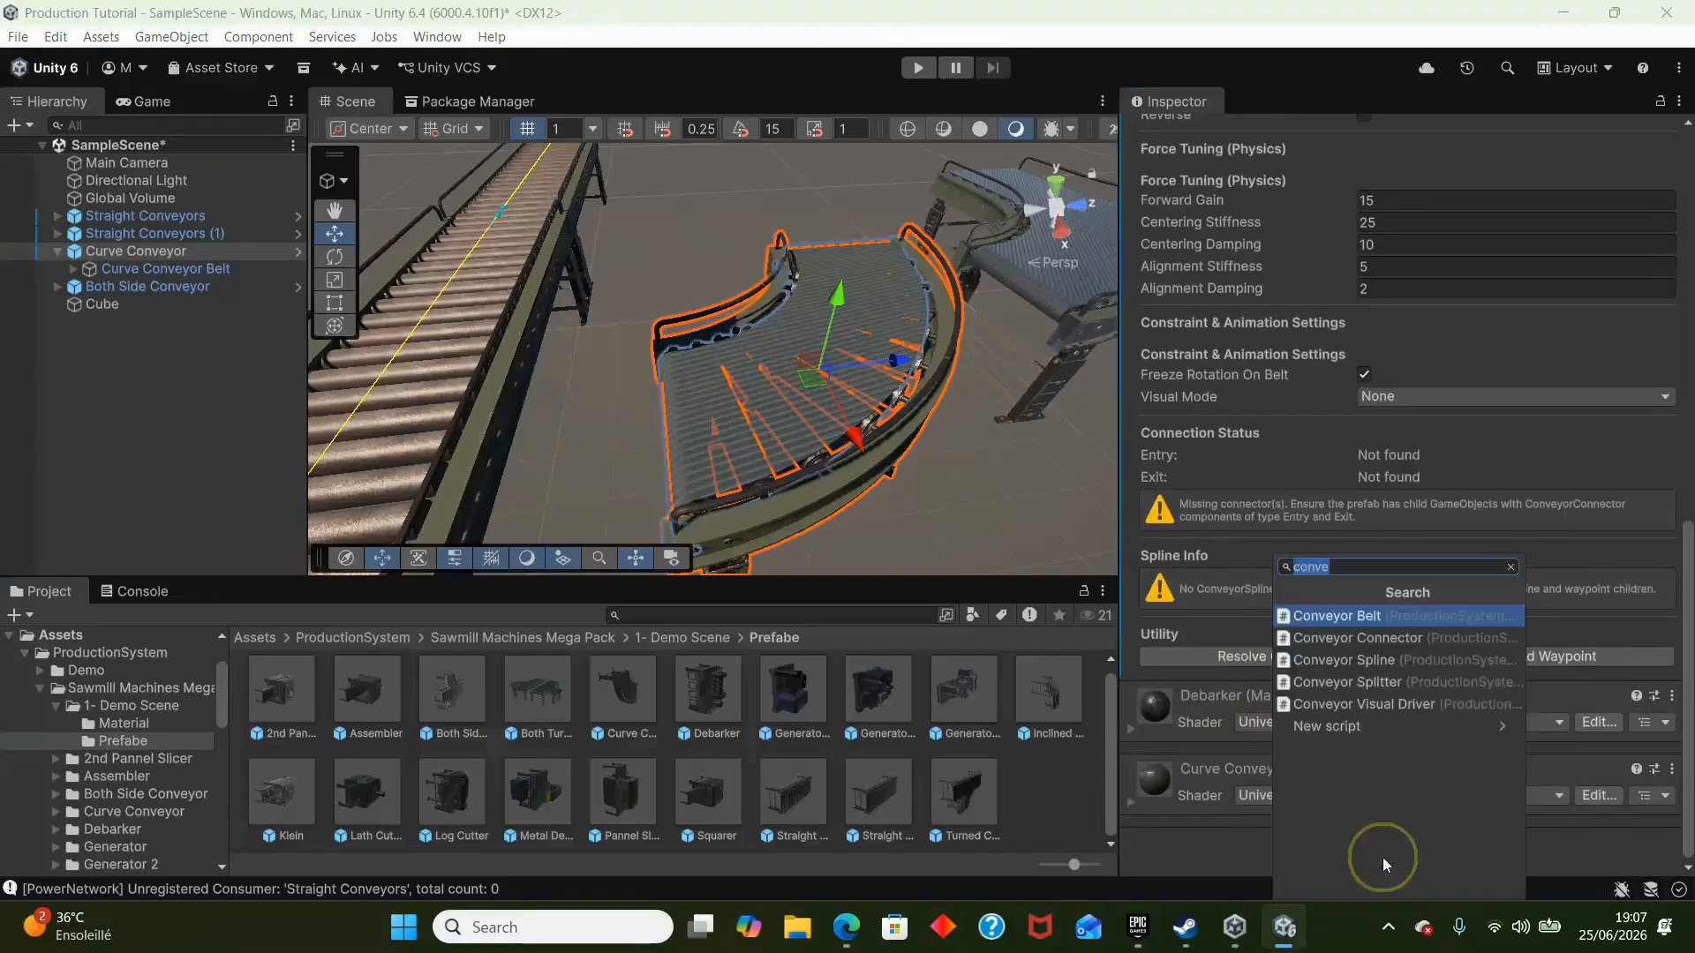
{"action": "type", "text": "box"}
{"action": "key", "text": "Return"}
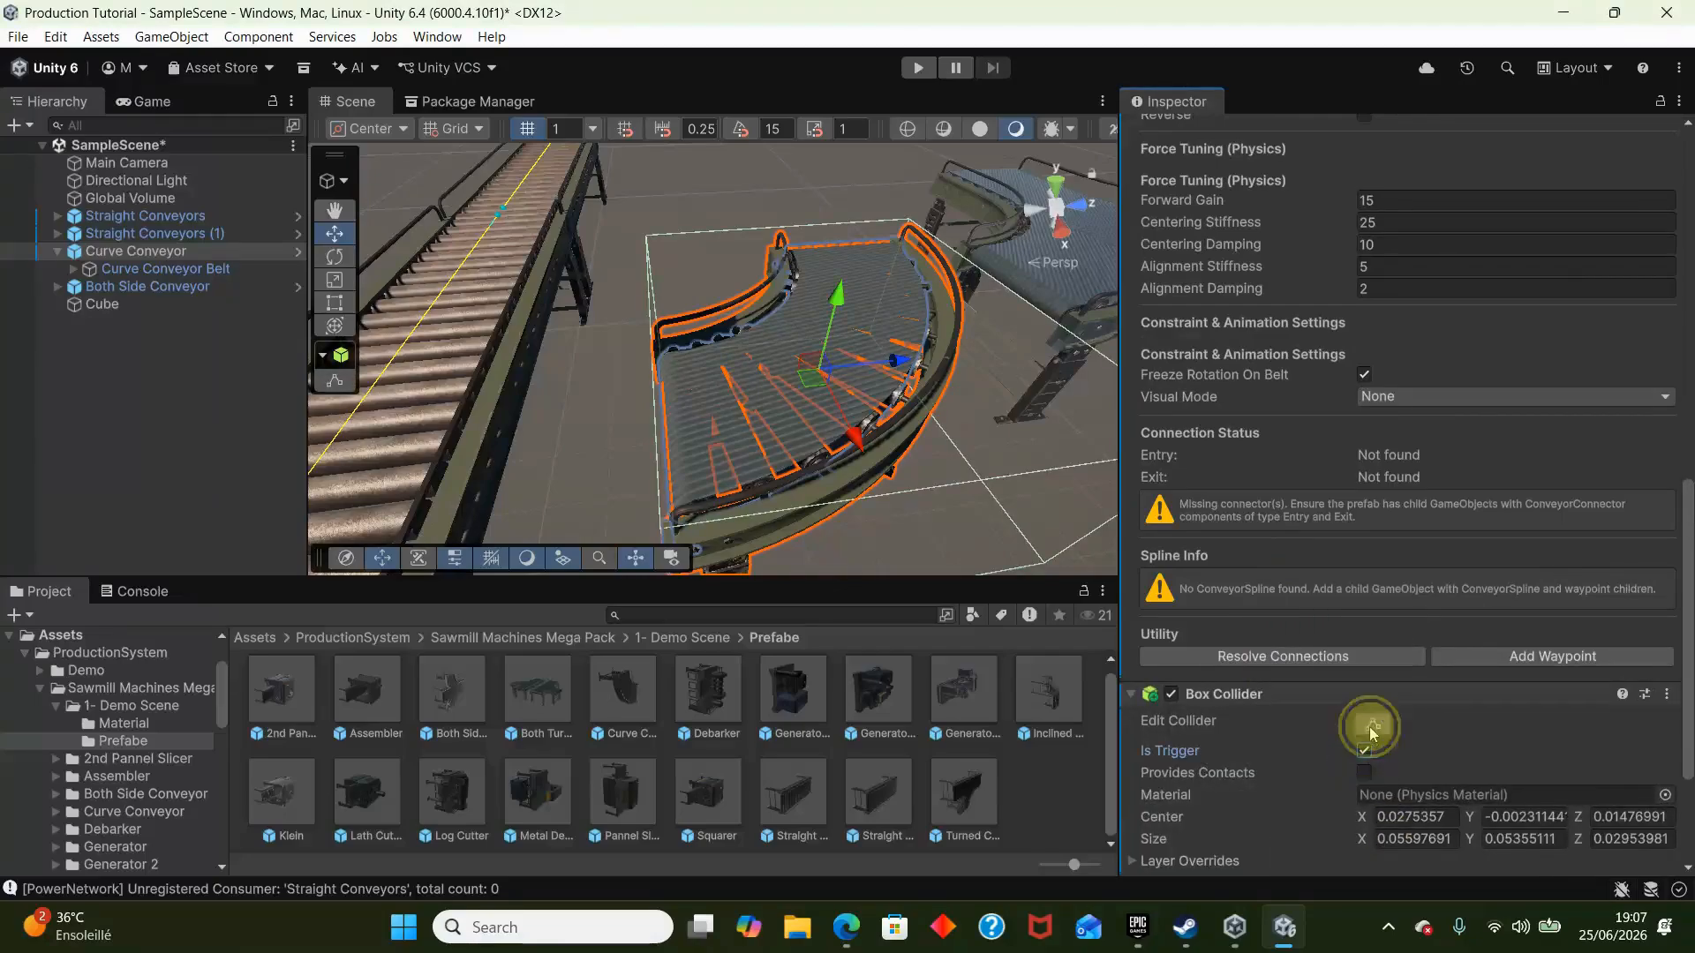
- Adjust the bounds of the Box Collider around Curve Conveyor
{"action": "left_click", "coordinate": [1372, 725]}
{"action": "left_click_drag", "start_coordinate": [813, 441], "coordinate": [840, 134]}
{"action": "left_click", "coordinate": [651, 218]}
{"action": "left_click_drag", "start_coordinate": [651, 218], "coordinate": [669, 305], "text": "alt"}
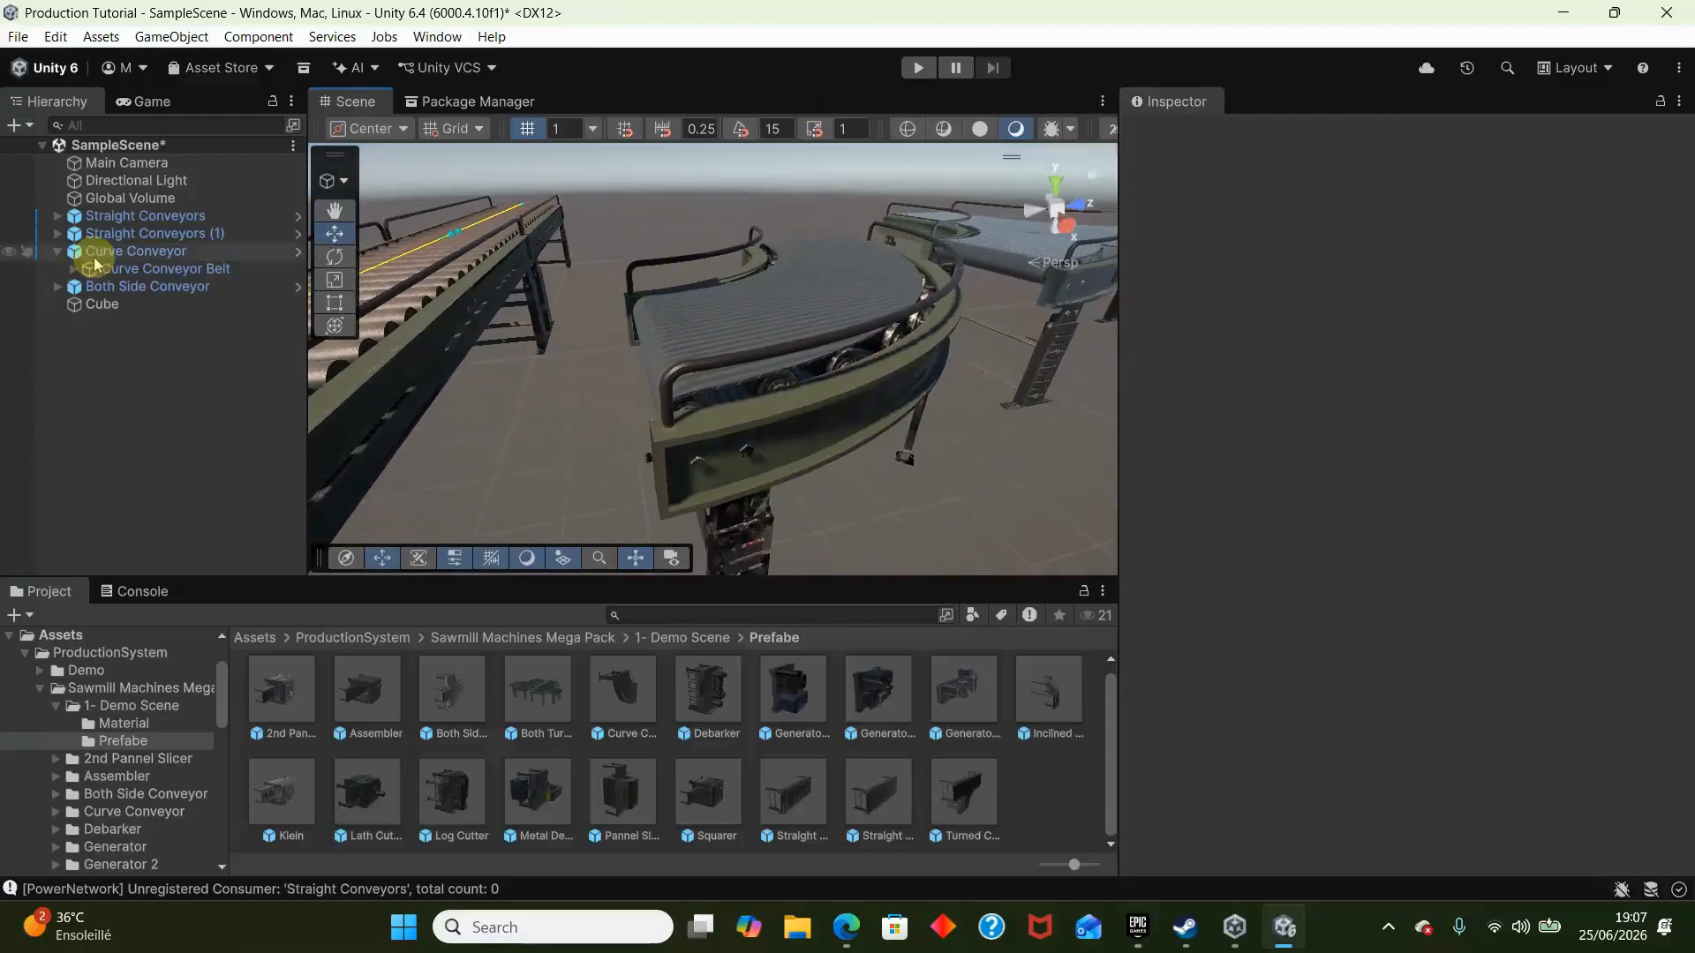
{"action": "left_click", "coordinate": [106, 286]}
{"action": "left_click", "coordinate": [164, 254]}
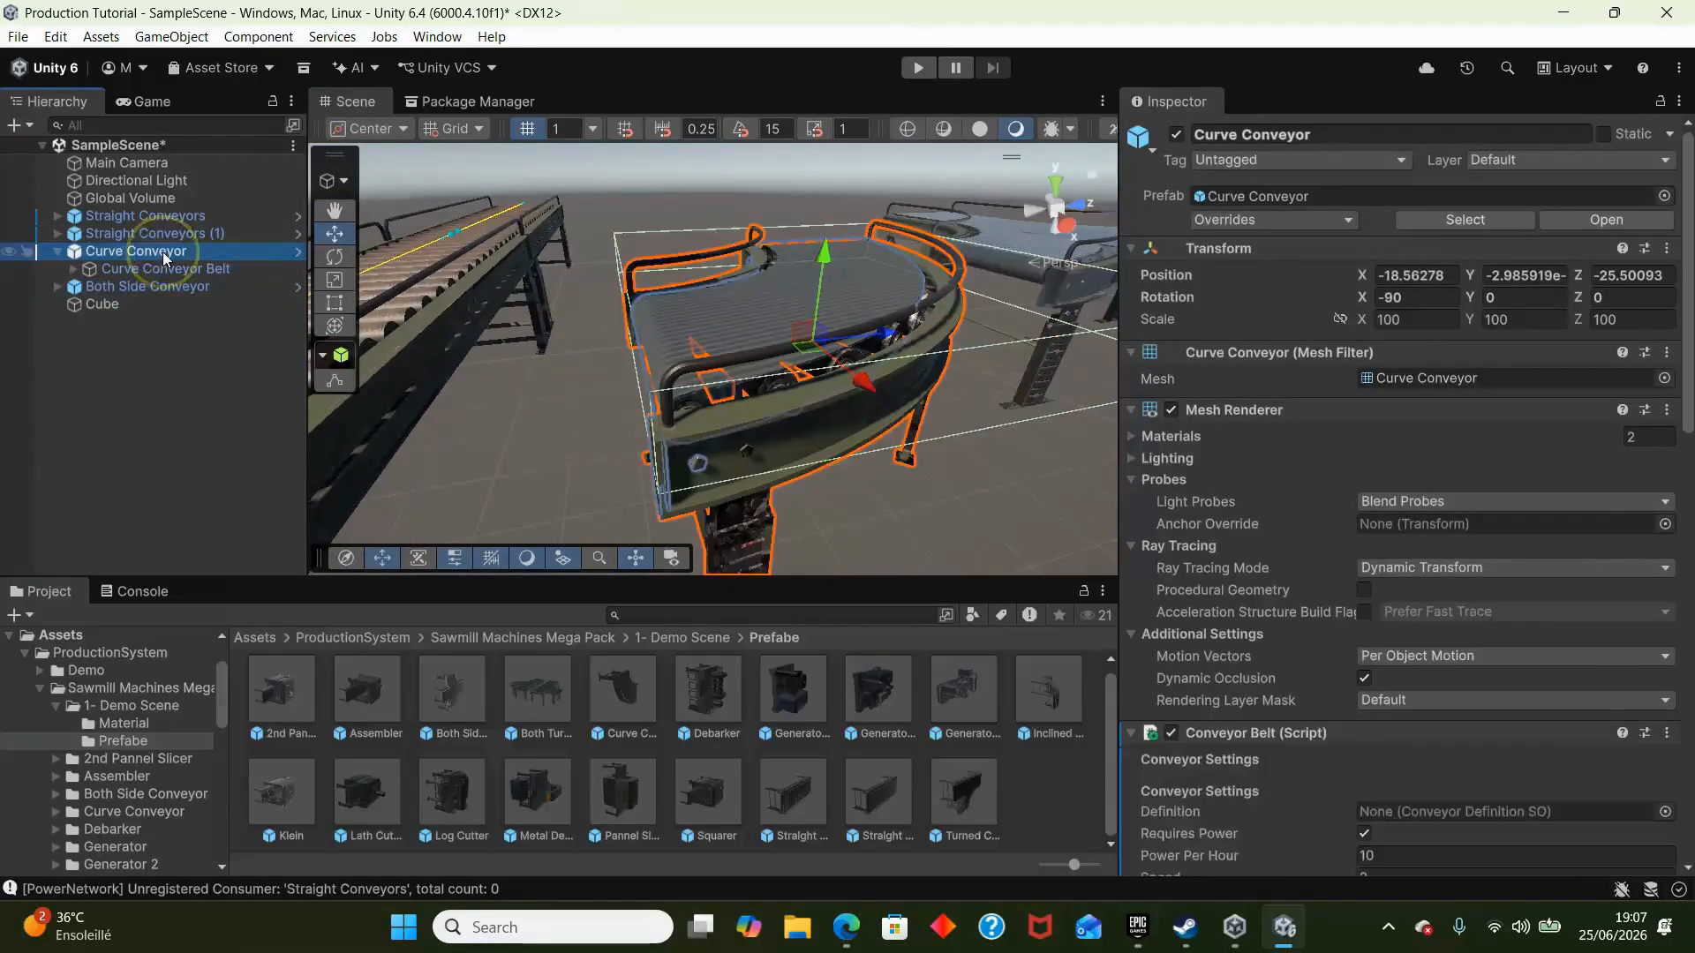
- Copy Spline, Entry and Exit from Straight Conveyors and paste them below Curve Conveyor in the scene hierarchy
{"action": "left_click", "coordinate": [56, 215]}
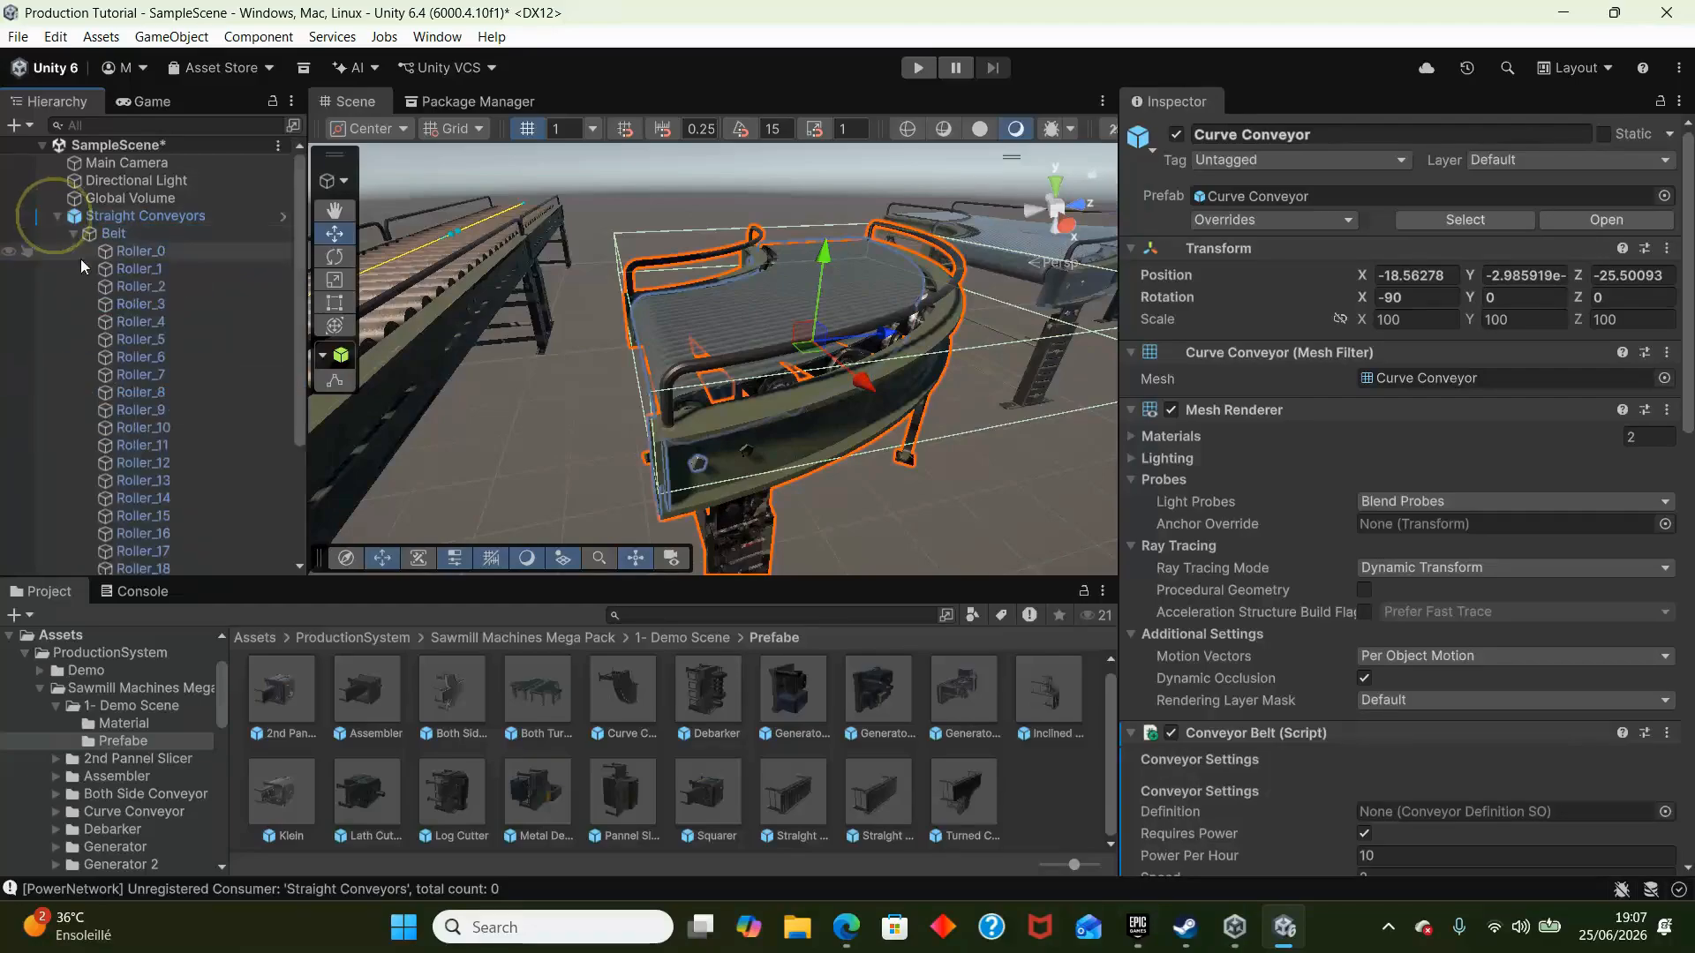
{"action": "scroll", "coordinate": [102, 263], "scroll_direction": "down", "scroll_amount": 3}
{"action": "scroll", "coordinate": [101, 263], "scroll_direction": "up", "scroll_amount": 3}
{"action": "left_click", "coordinate": [74, 234]}
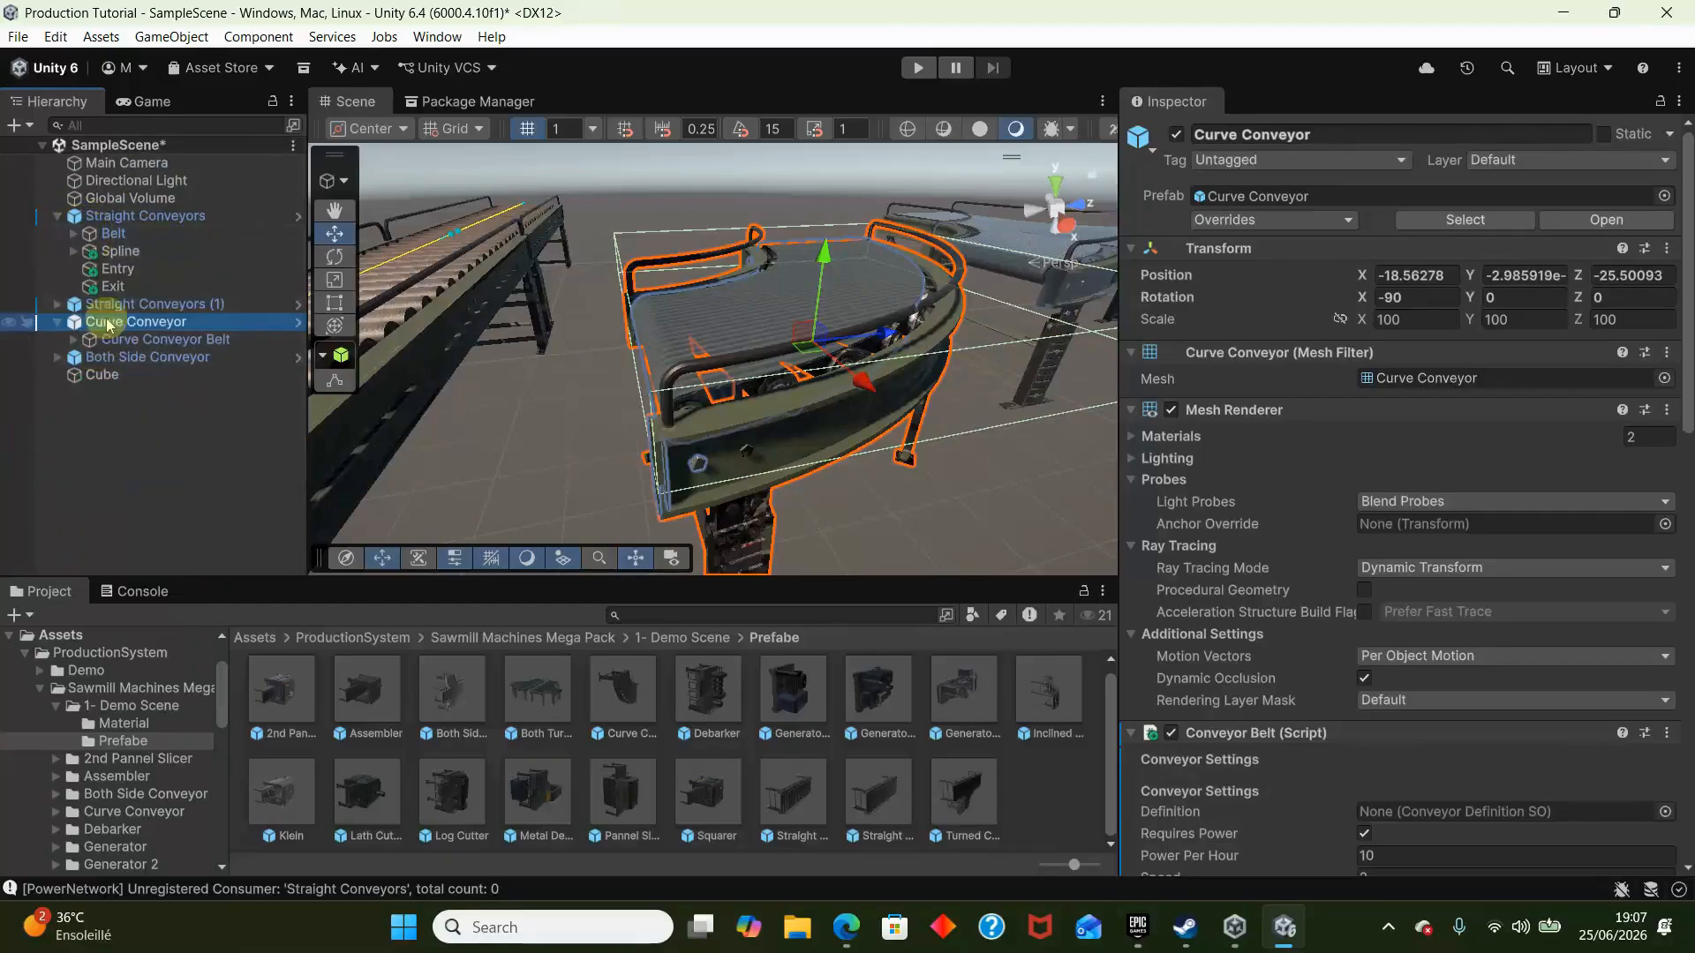
{"action": "left_click", "coordinate": [119, 251]}
{"action": "left_click", "coordinate": [141, 285], "text": "shift"}
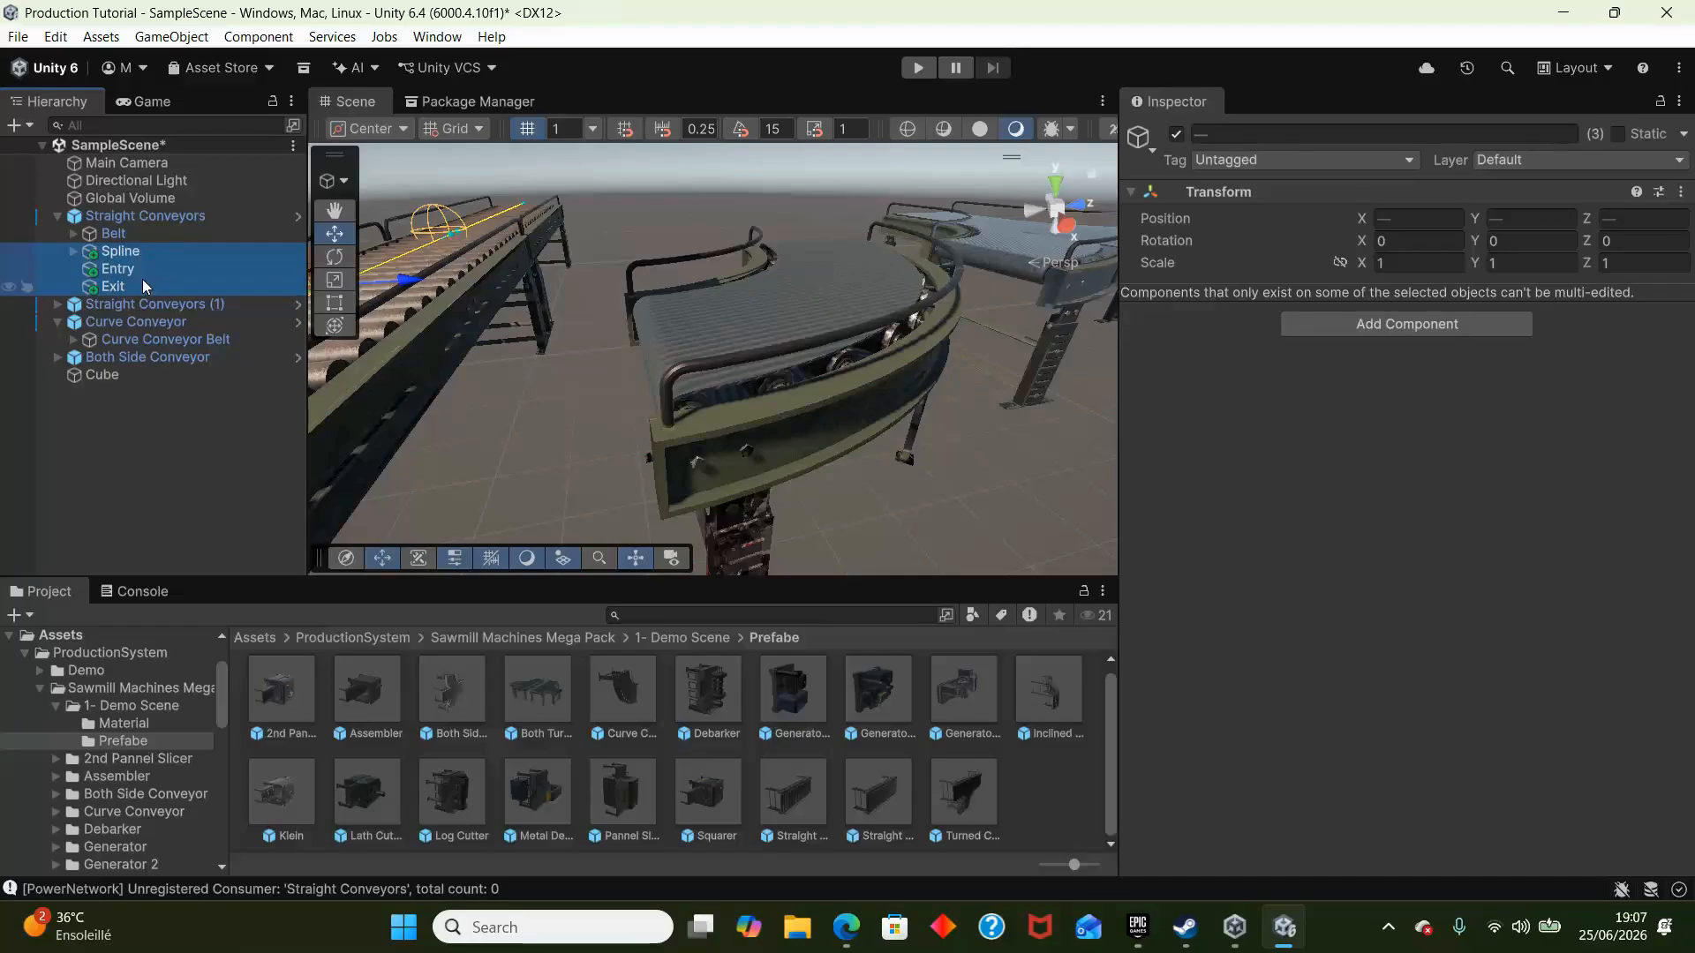
{"action": "left_click", "coordinate": [139, 323]}
{"action": "key", "text": "ctrl+v"}
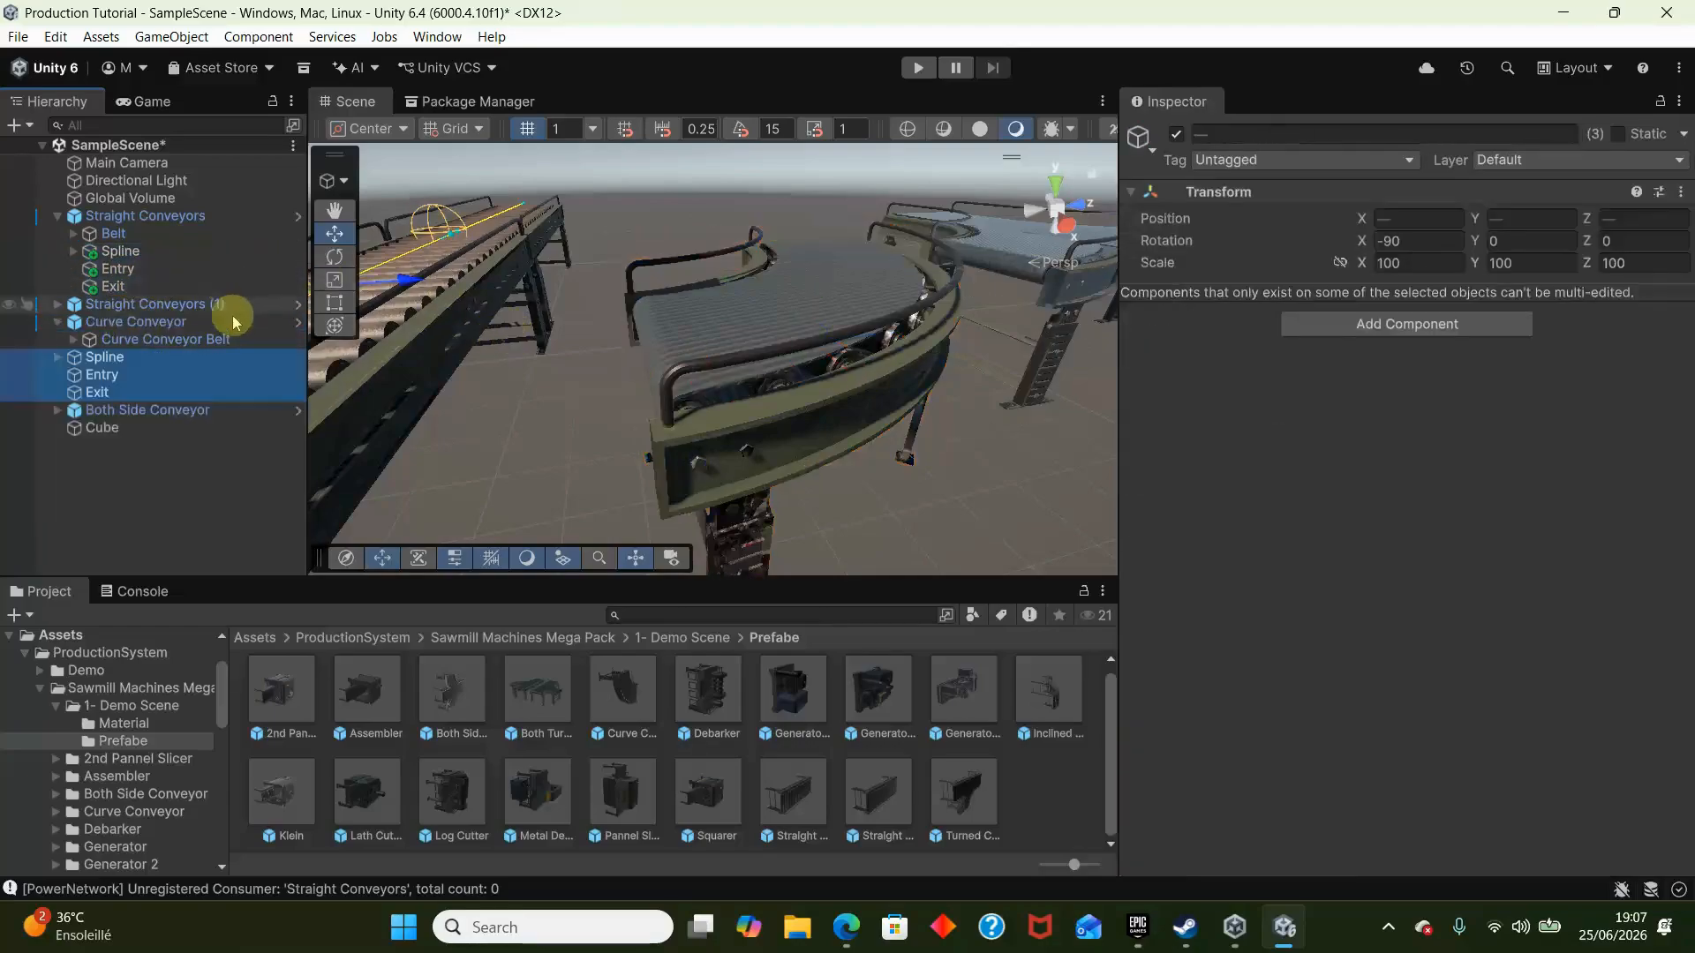
- Move the pasted Spline, Entry and Exit onto the curve conveyor's start, and place Exit and WP_1 together at its other end
{"action": "left_click_drag", "start_coordinate": [422, 281], "coordinate": [632, 261]}
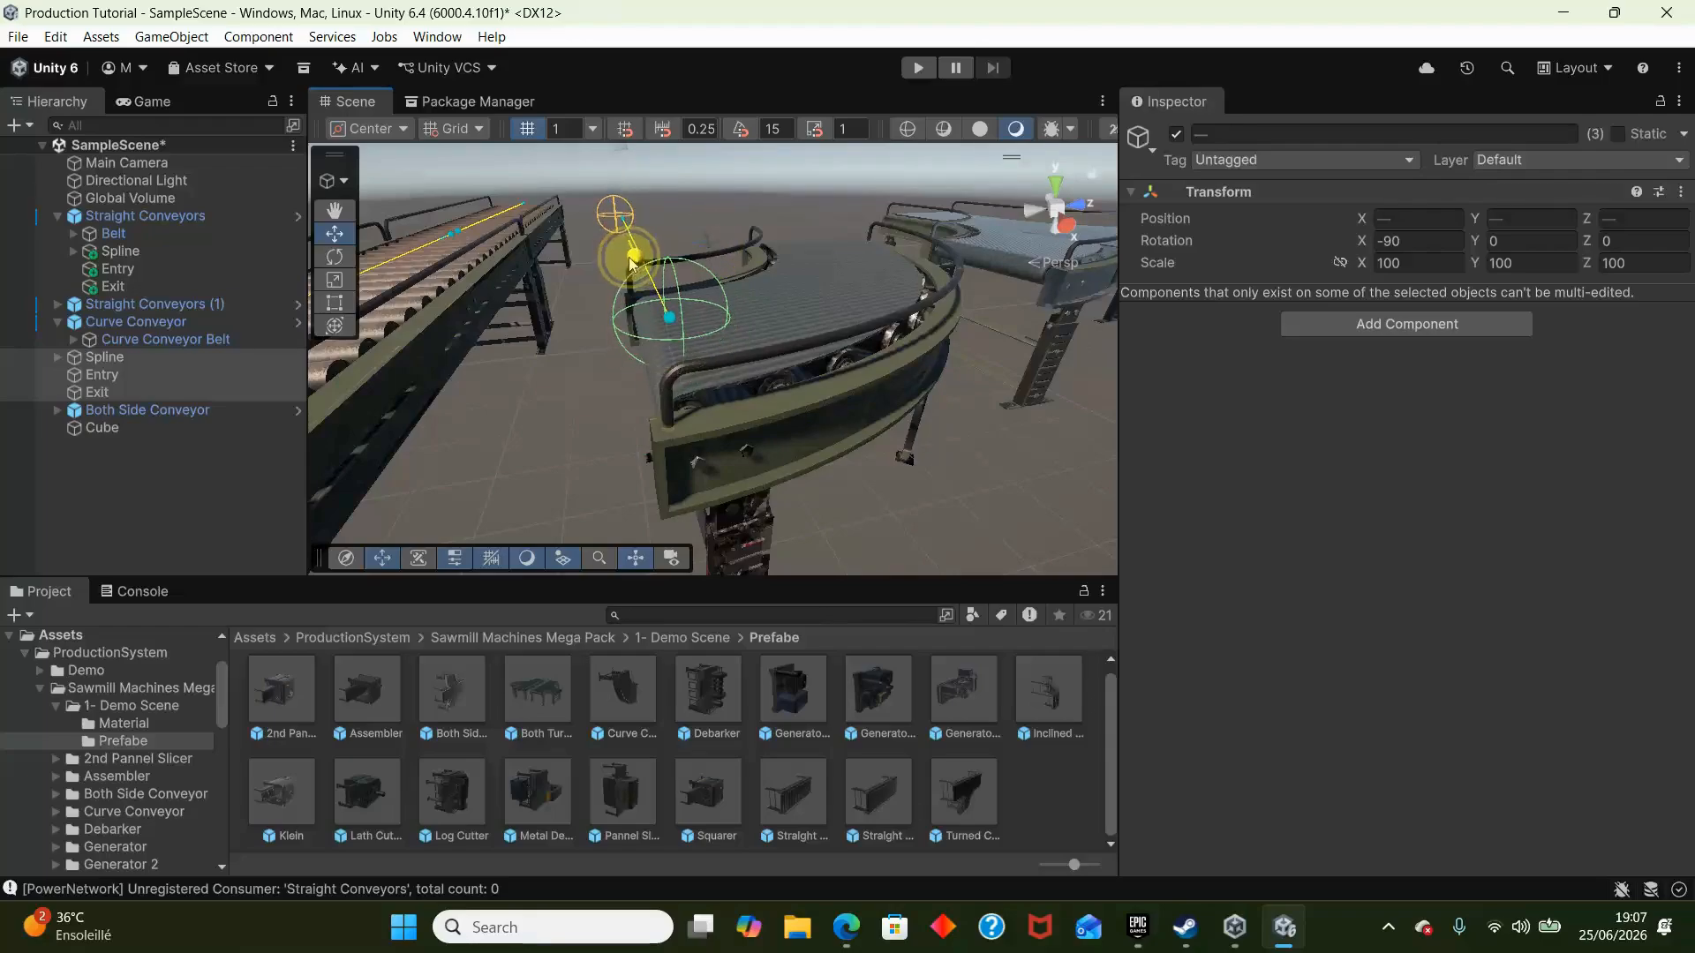
{"action": "left_click", "coordinate": [209, 389]}
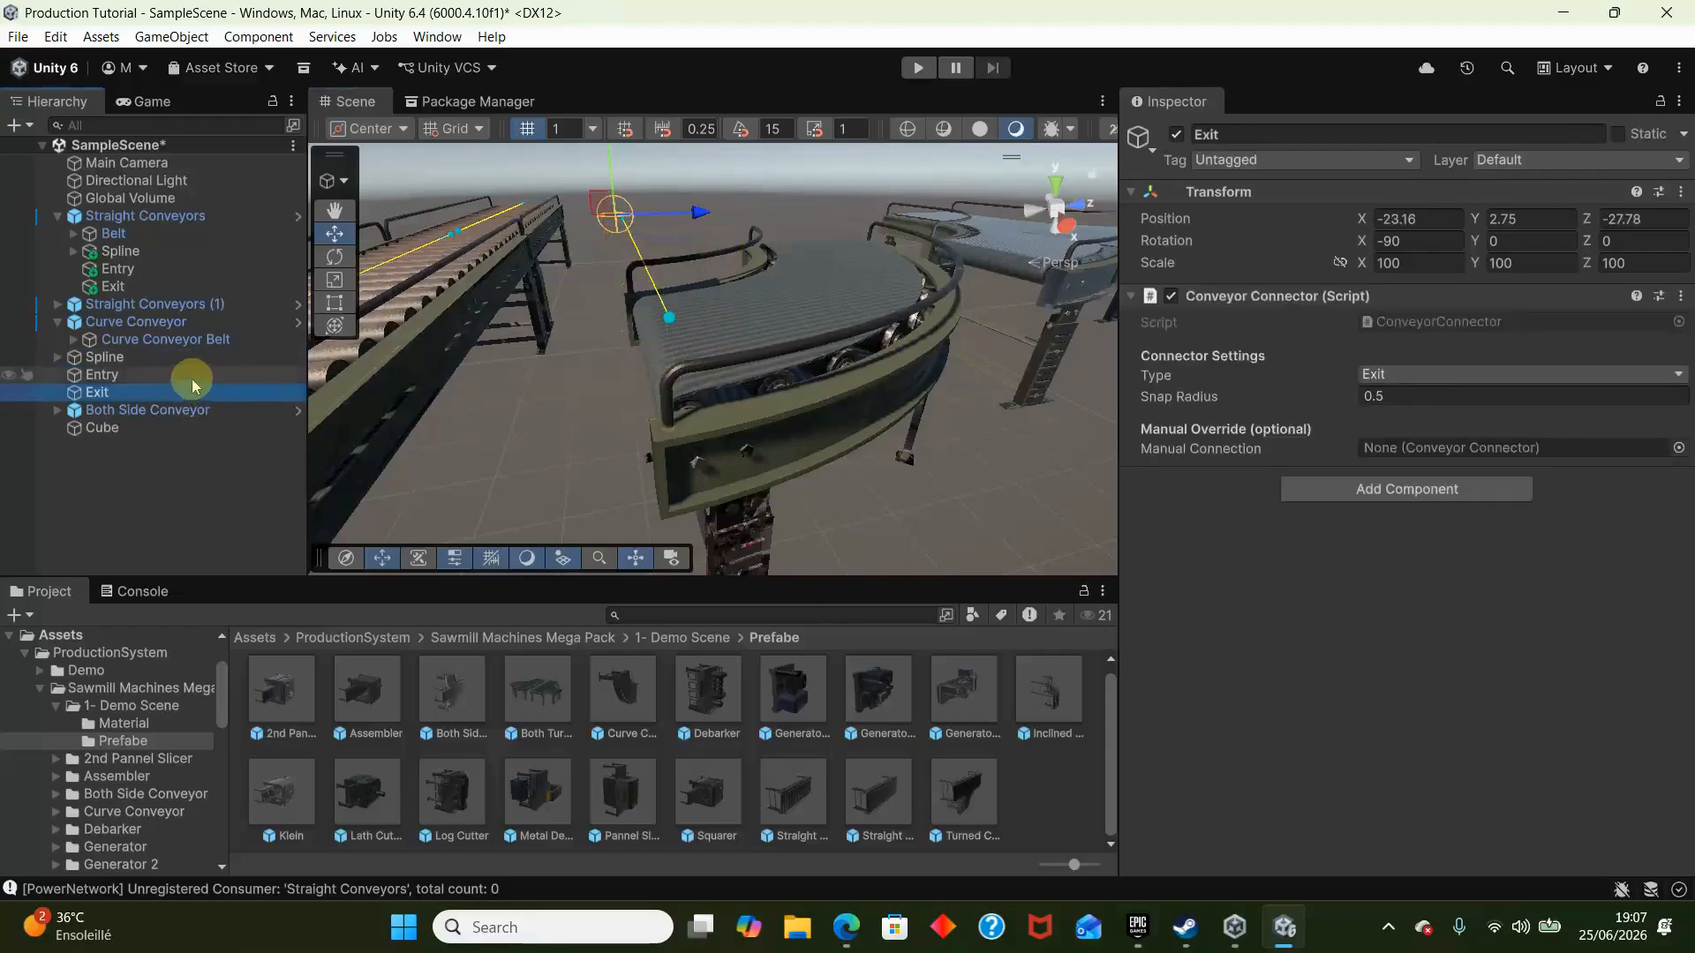
{"action": "left_click", "coordinate": [59, 356]}
{"action": "left_click", "coordinate": [113, 392], "text": "ctrl"}
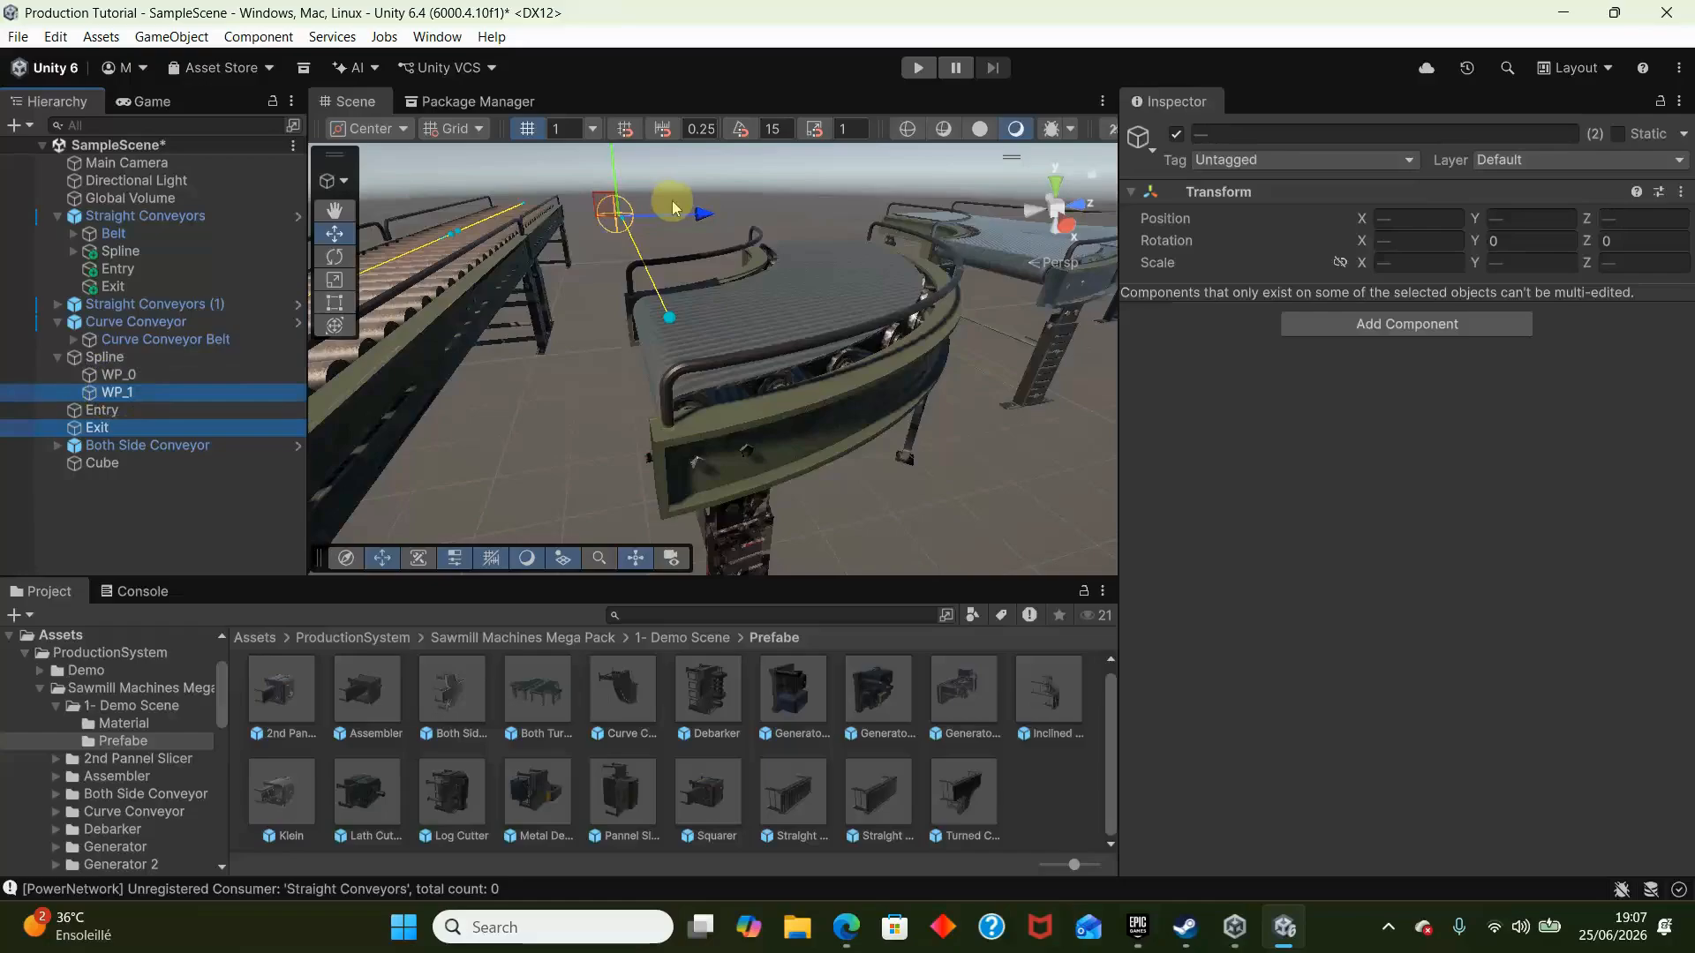
{"action": "left_click_drag", "start_coordinate": [703, 221], "coordinate": [818, 235]}
{"action": "right_click_drag", "start_coordinate": [818, 237], "coordinate": [624, 454]}
{"action": "left_click_drag", "start_coordinate": [871, 279], "coordinate": [853, 419]}
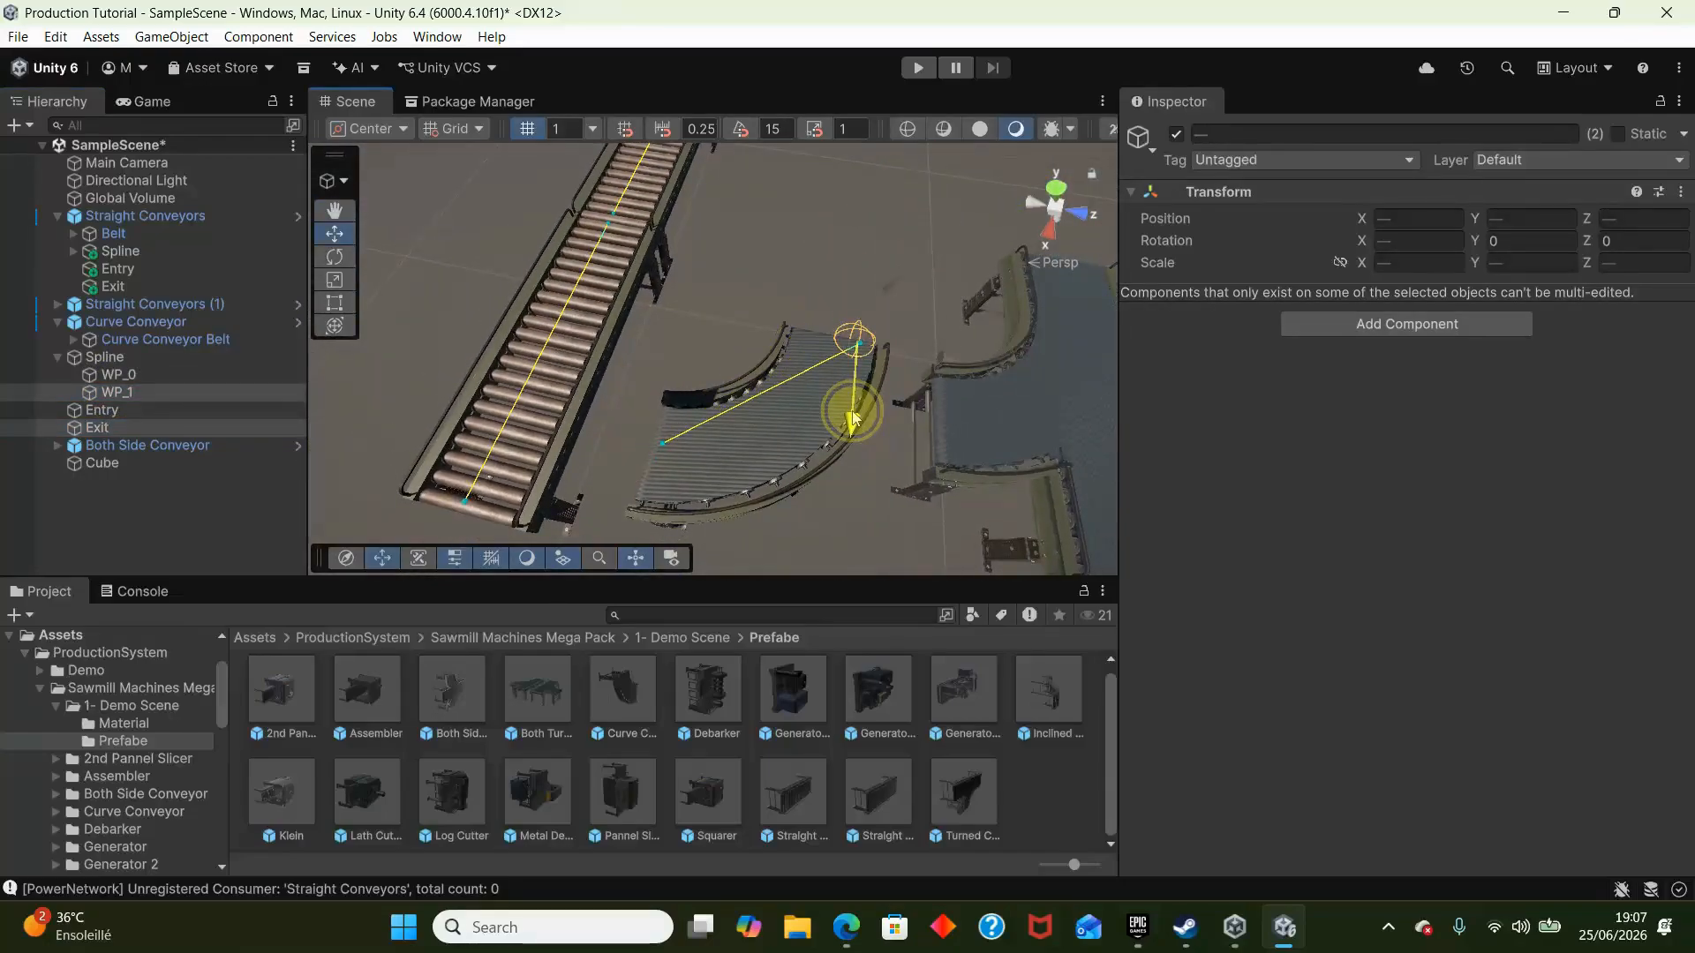
- Duplicate WP_1 and move the original to about X -0.011, Y -0.03 so the spline bends along the curve conveyor
{"action": "left_click", "coordinate": [133, 392]}
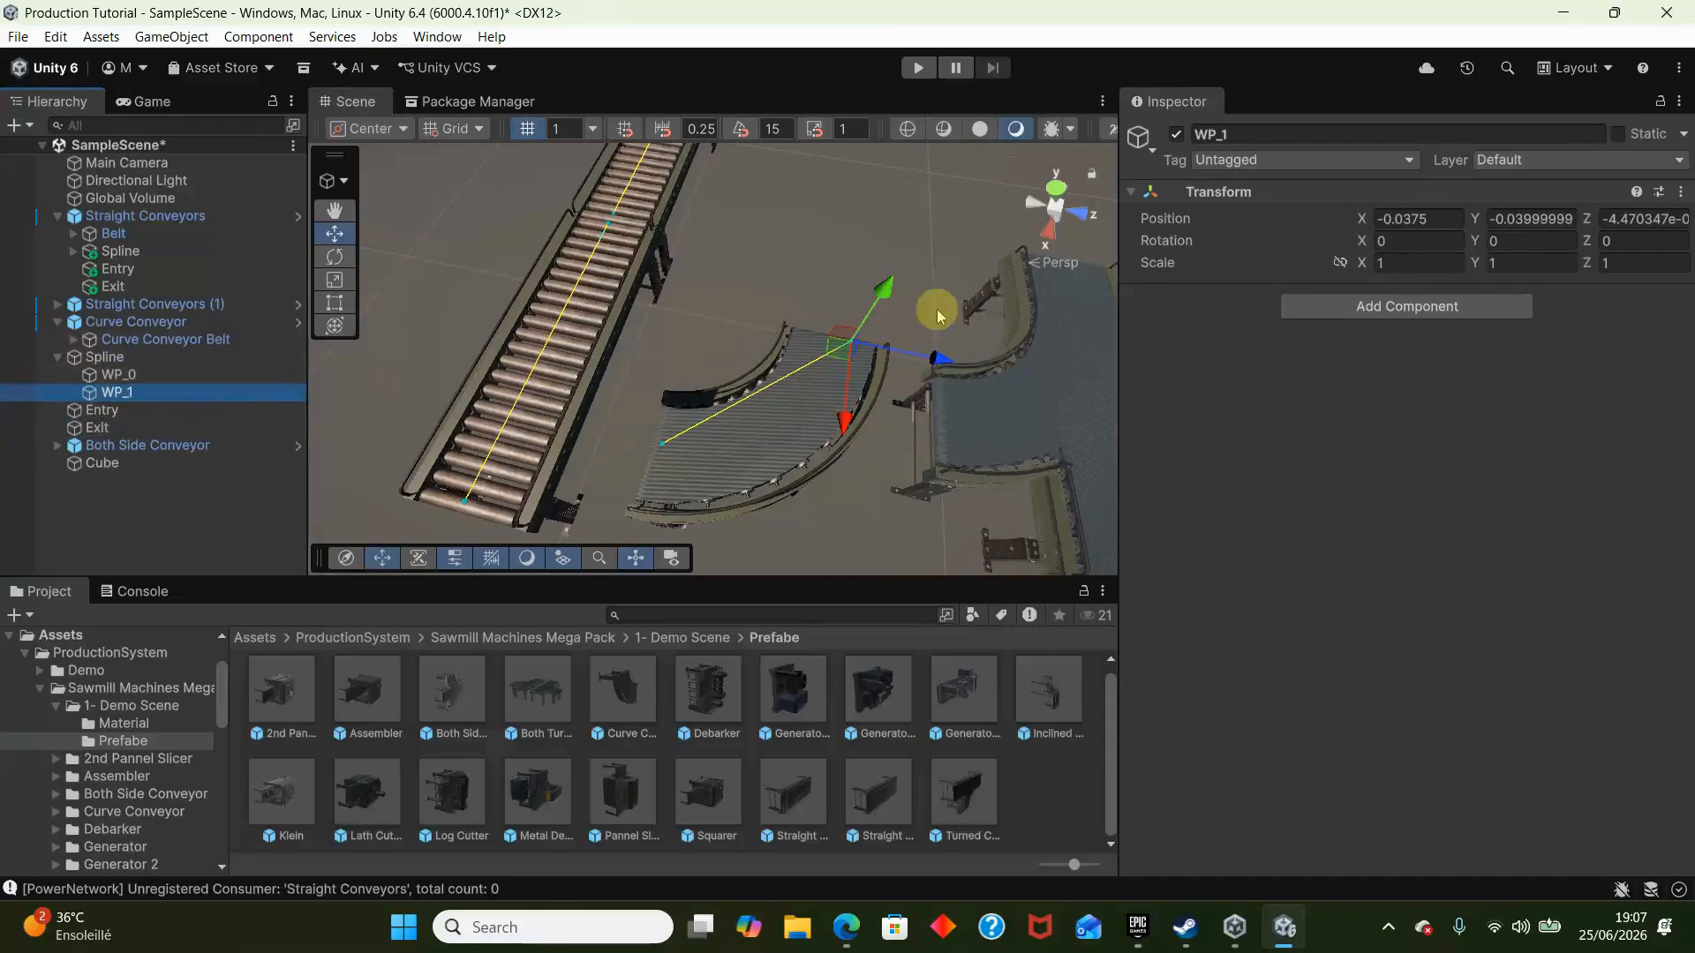
{"action": "key", "text": "ctrl+d"}
{"action": "left_click", "coordinate": [182, 389]}
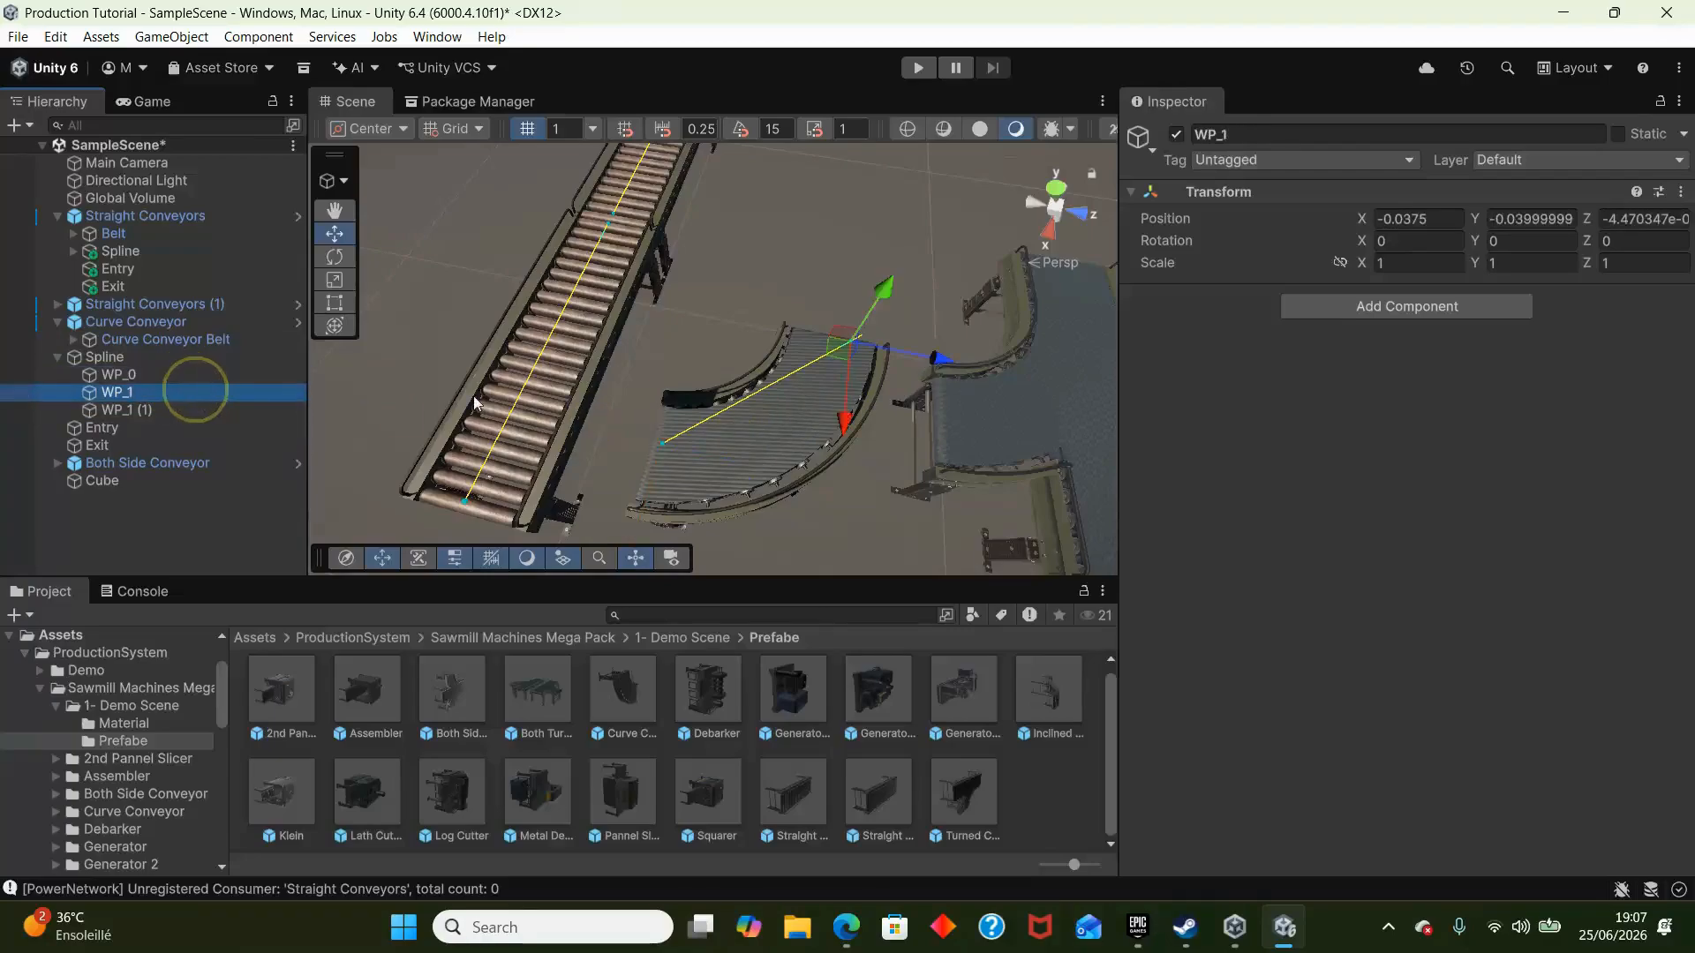
{"action": "left_click_drag", "start_coordinate": [837, 401], "coordinate": [853, 441]}
{"action": "left_click_drag", "start_coordinate": [760, 500], "coordinate": [759, 507]}
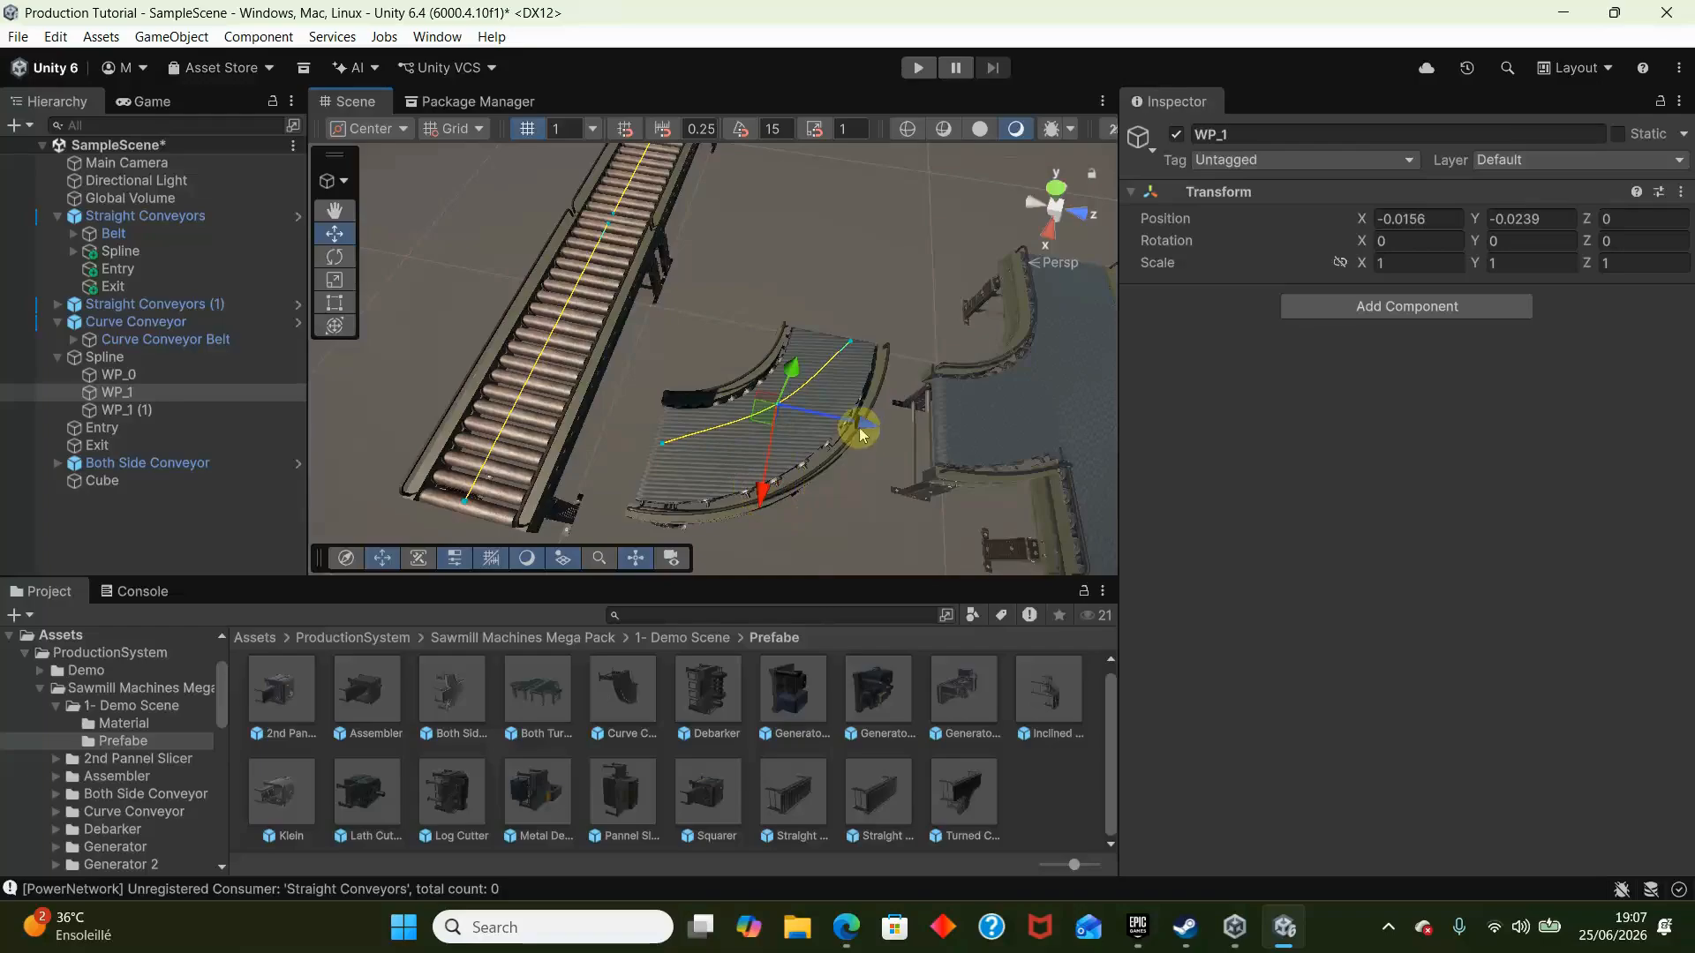
{"action": "left_click_drag", "start_coordinate": [859, 432], "coordinate": [882, 436]}
{"action": "left_click_drag", "start_coordinate": [784, 504], "coordinate": [788, 507]}
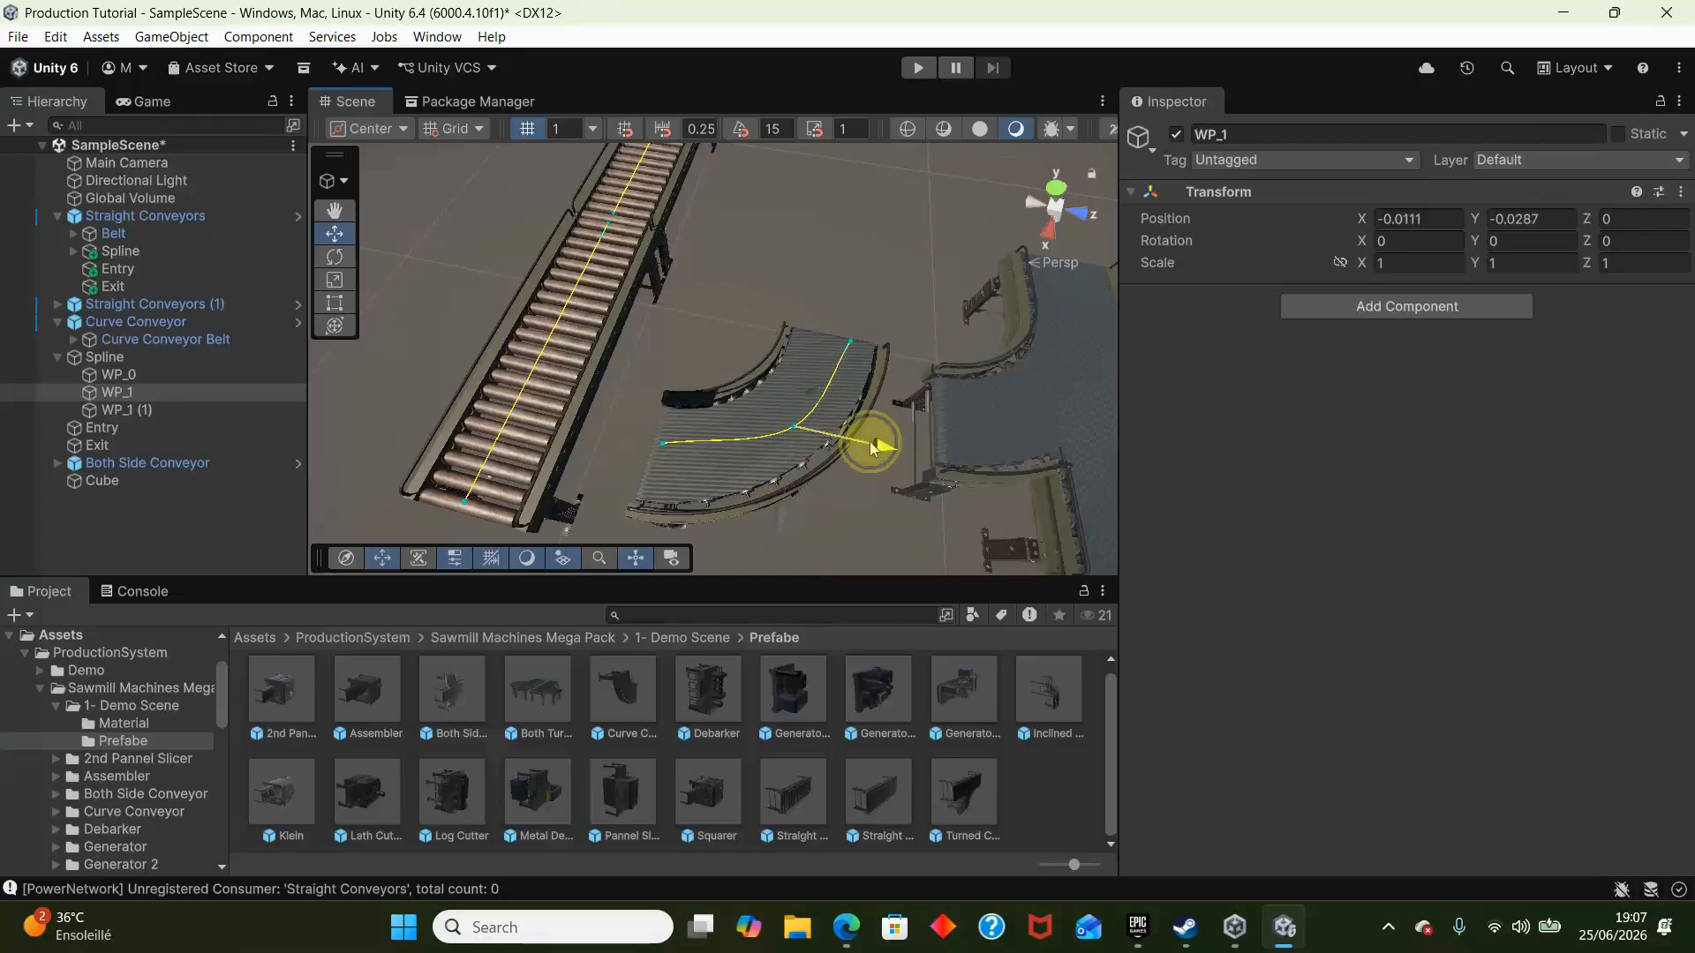
{"action": "left_click_drag", "start_coordinate": [870, 446], "coordinate": [865, 444]}
{"action": "left_click", "coordinate": [701, 425]}
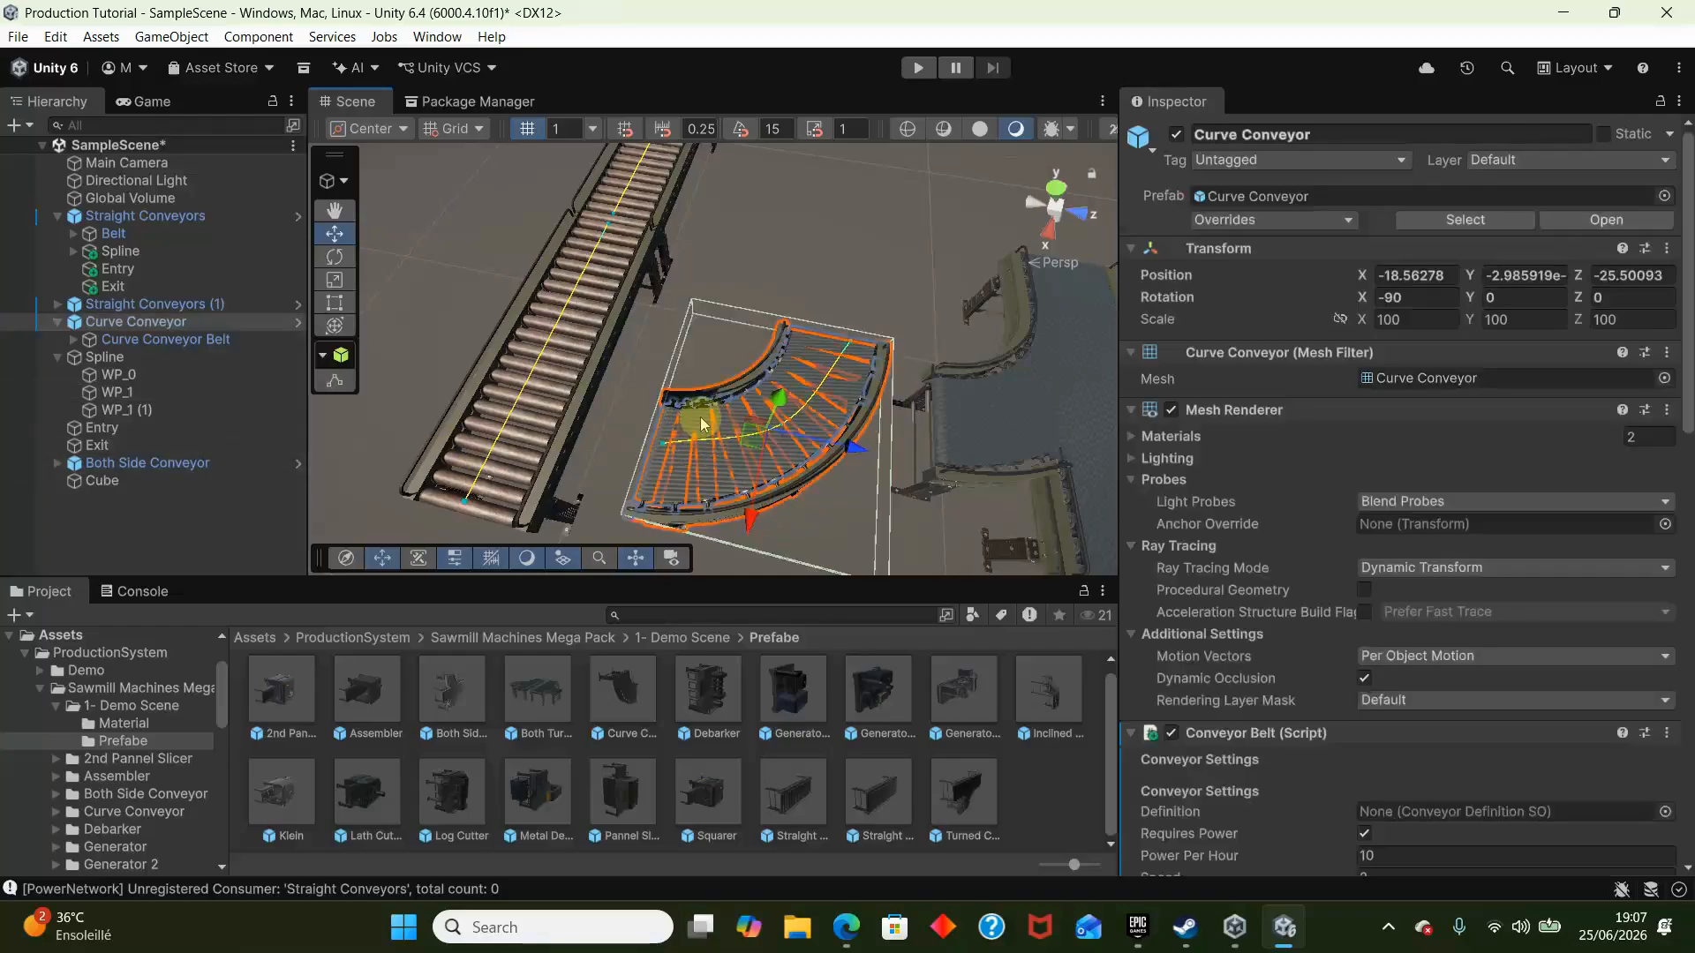
- Add a Mesh Collider to Curve Conveyor Belt and make it convex
{"action": "left_click", "coordinate": [706, 429]}
{"action": "left_click", "coordinate": [1359, 761]}
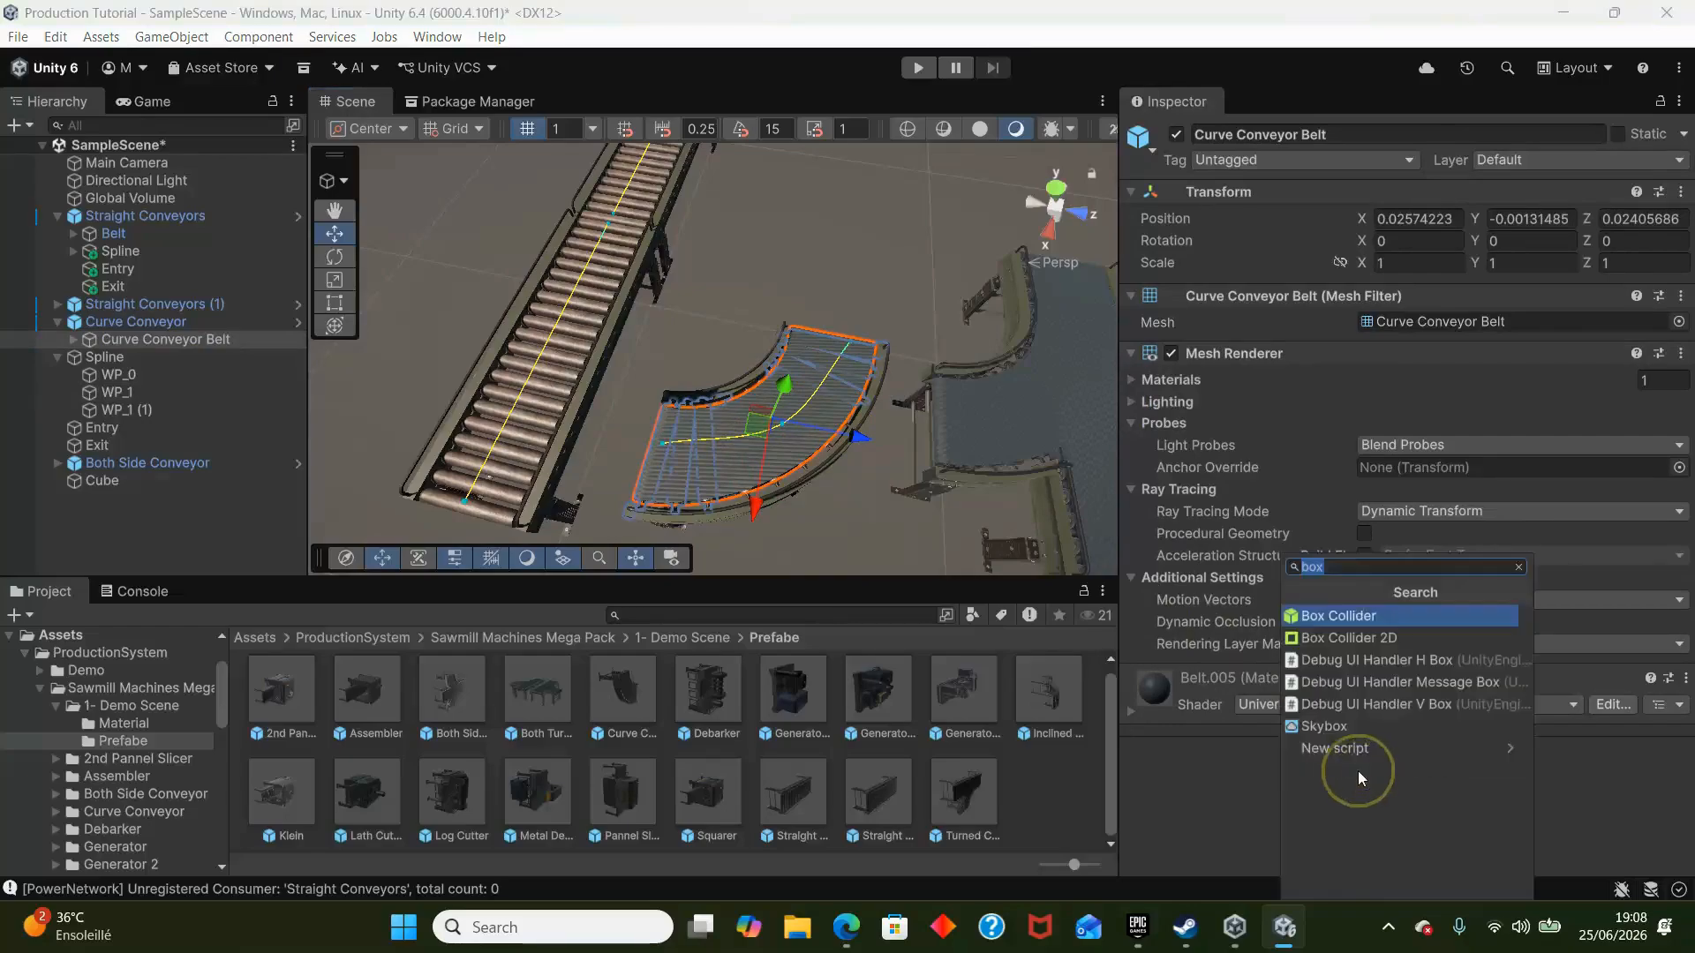
{"action": "type", "text": "mes"}
{"action": "key", "text": "Up"}
{"action": "key", "text": "Up"}
{"action": "key", "text": "Up"}
{"action": "key", "text": "Up"}
{"action": "key", "text": "Up"}
{"action": "key", "text": "Up"}
{"action": "key", "text": "Up"}
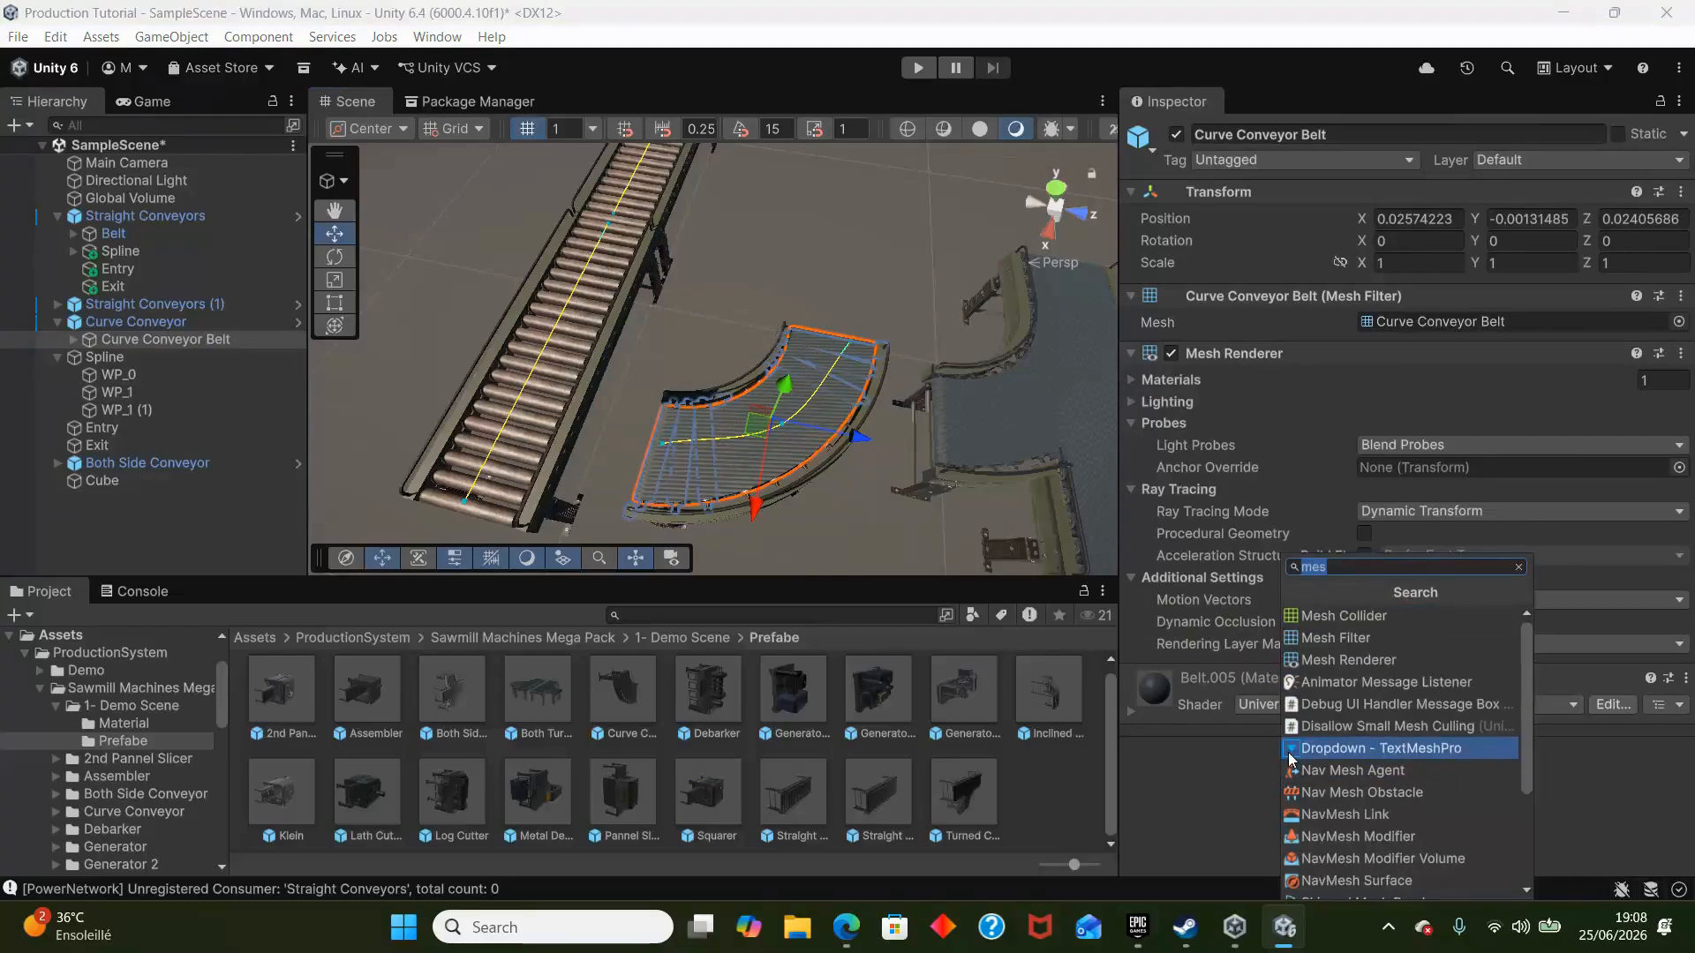
{"action": "key", "text": "Return"}
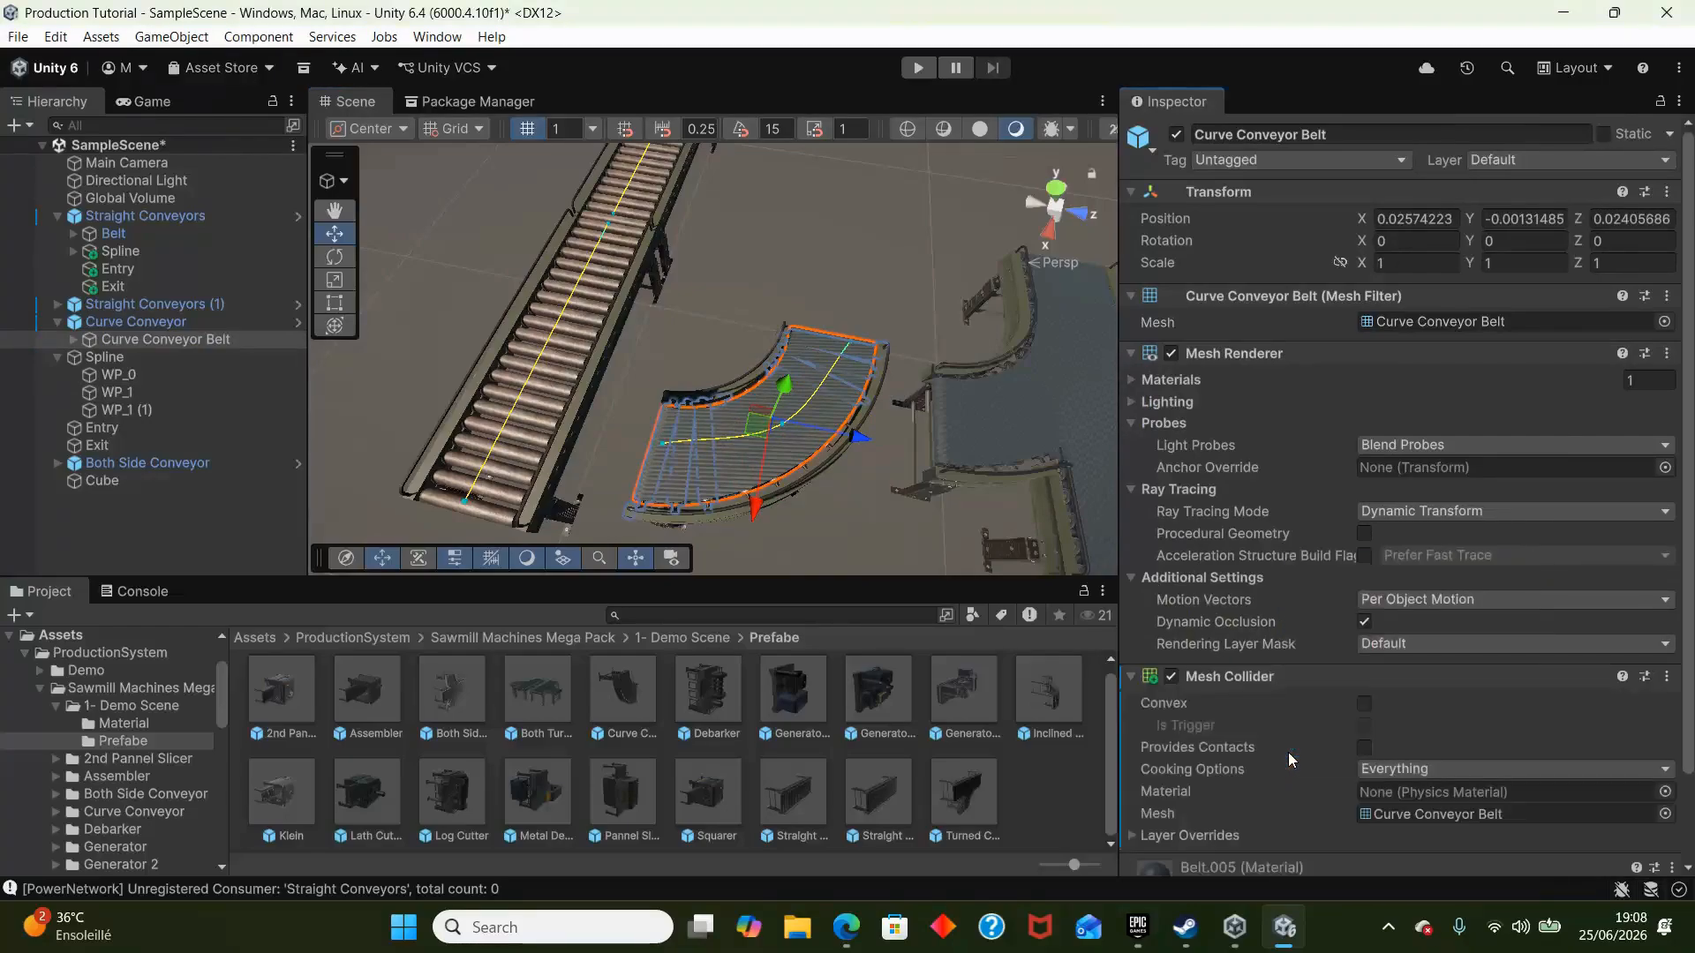
{"action": "left_click", "coordinate": [1365, 704]}
{"action": "left_click", "coordinate": [742, 239]}
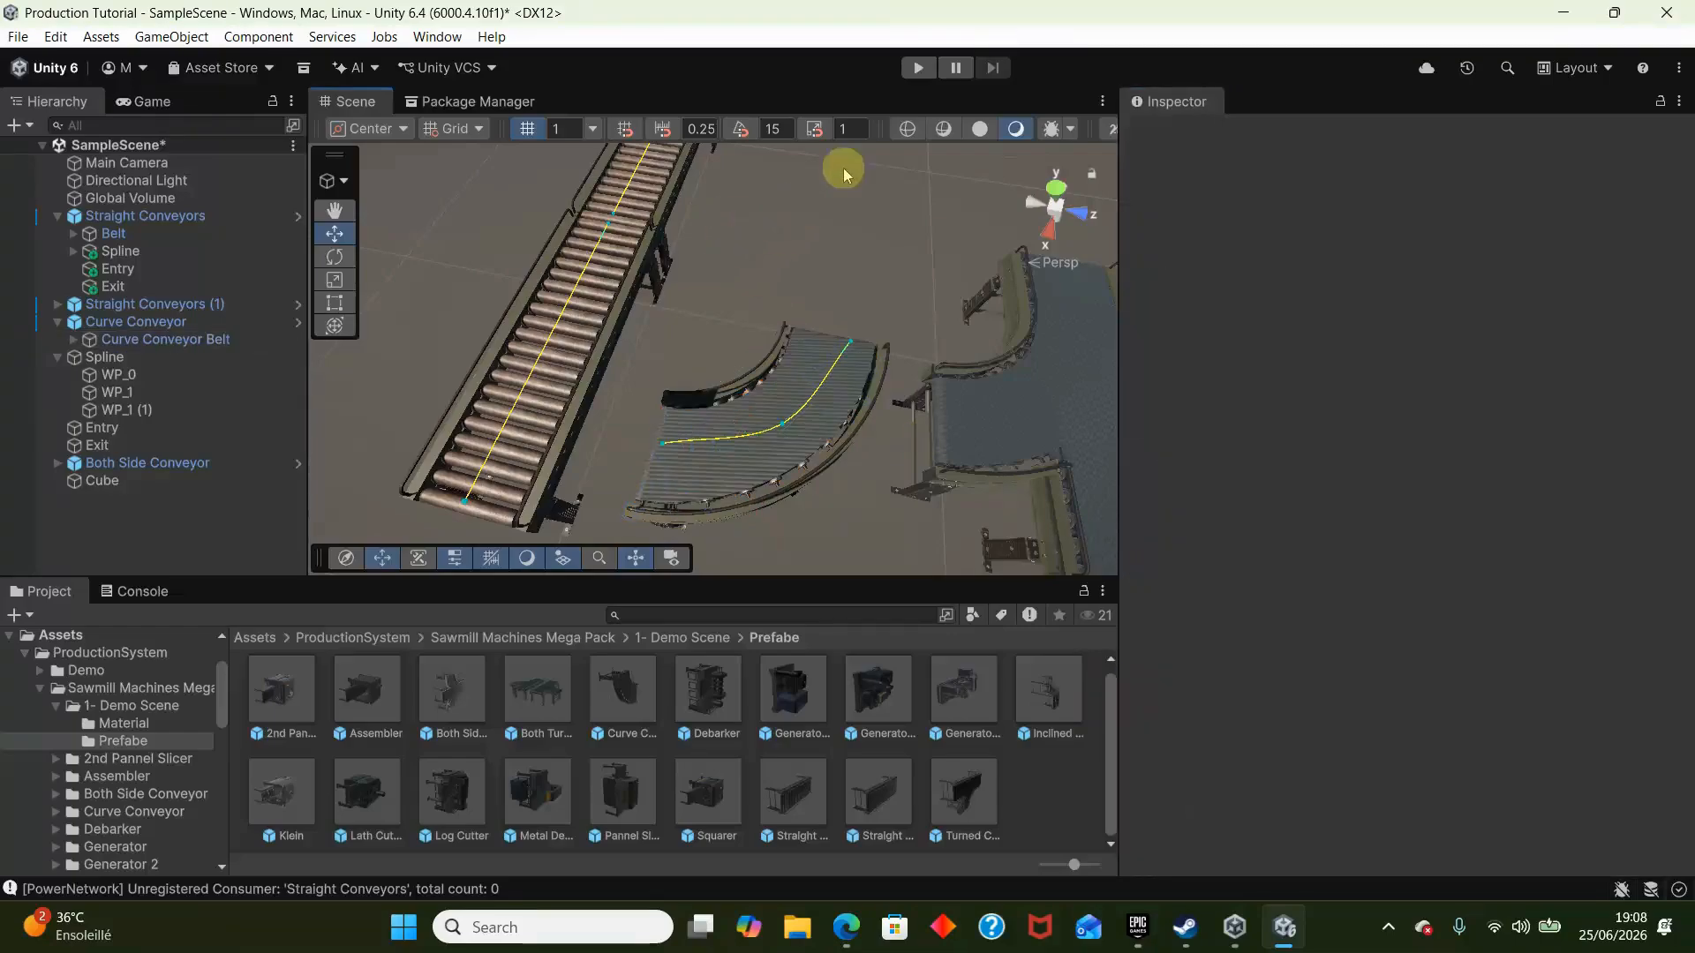
- Duplicate Cube, place the copy above the curve conveyor's start at about X -14.7, Y 7, Z -26.8, and delete the surplus duplicate
{"action": "right_click_drag", "start_coordinate": [381, 341], "coordinate": [284, 209]}
{"action": "left_click", "coordinate": [406, 327]}
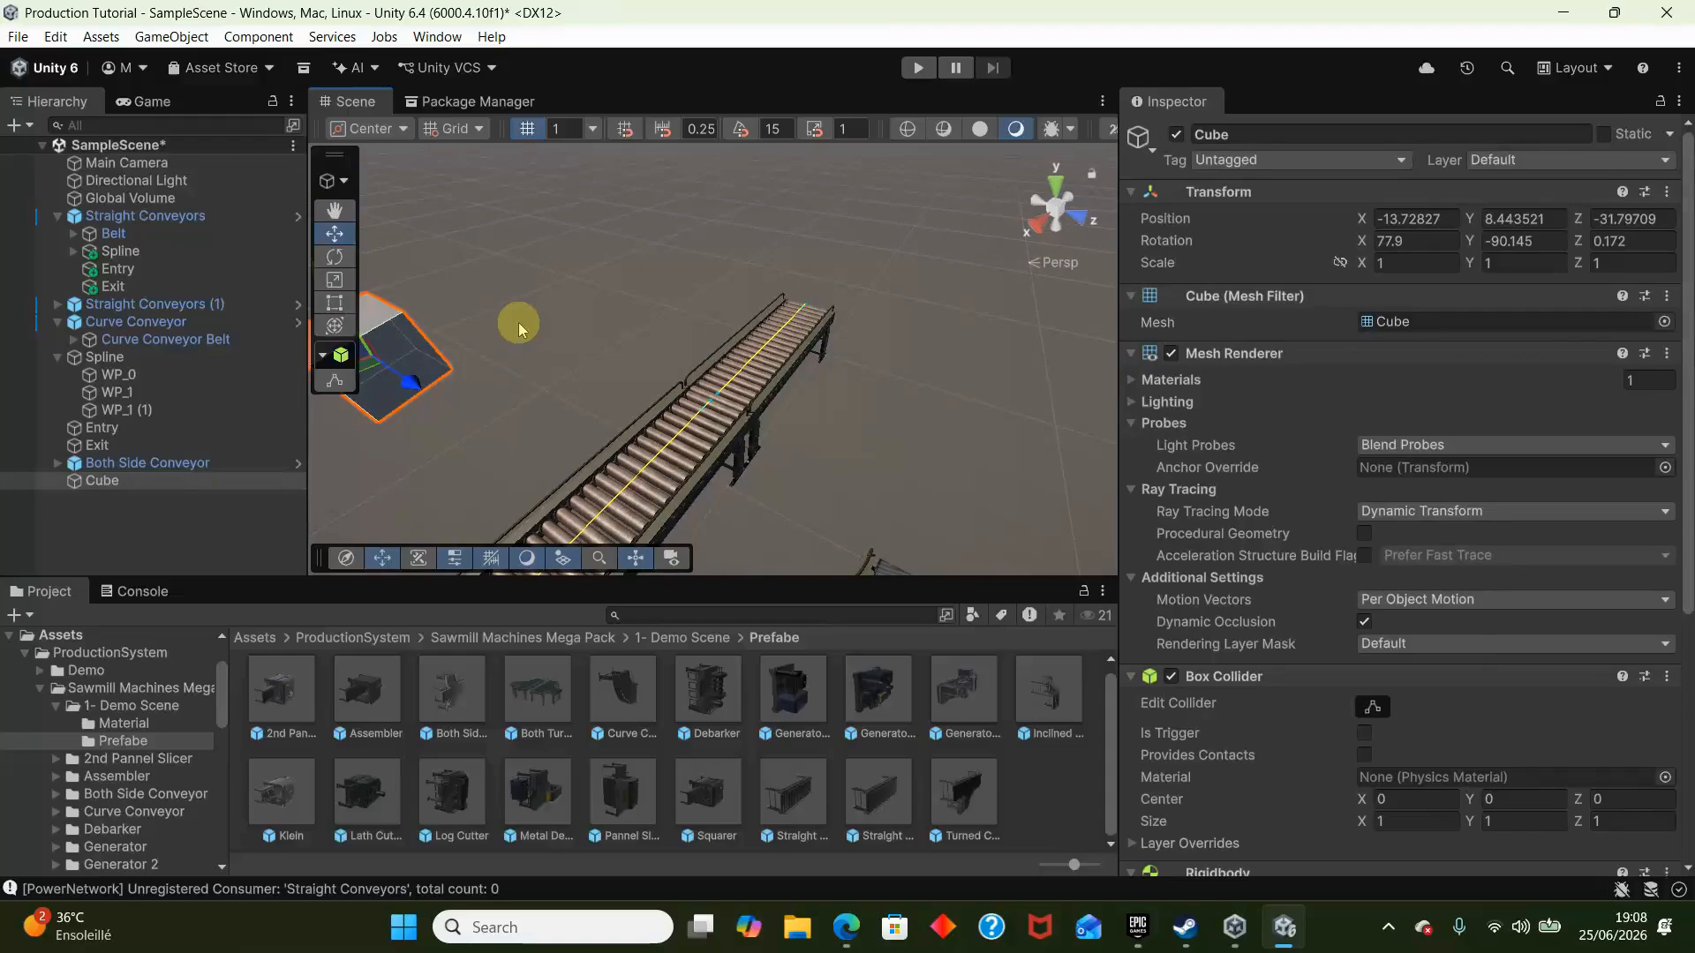
{"action": "key", "text": "ctrl+d"}
{"action": "right_click_drag", "start_coordinate": [547, 357], "coordinate": [735, 644]}
{"action": "key", "text": "ctrl+d"}
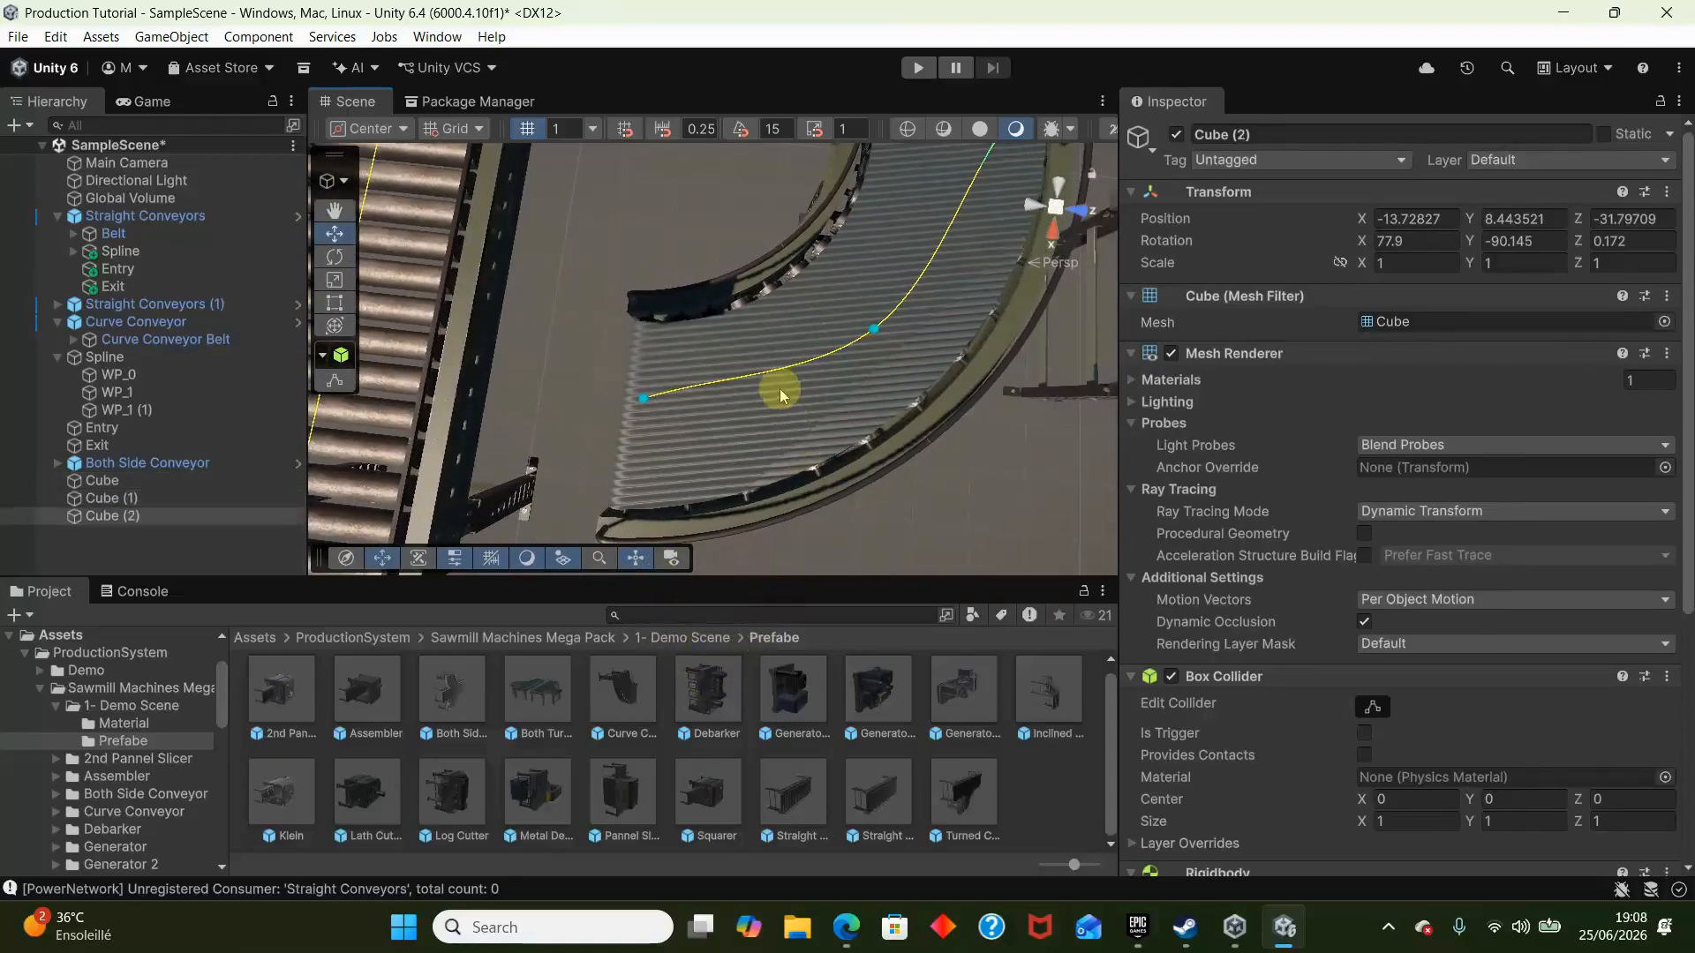
{"action": "right_click_drag", "start_coordinate": [776, 389], "coordinate": [618, 353]}
{"action": "key", "text": "ctrl+shift+f"}
{"action": "key", "text": "s"}
{"action": "left_click", "coordinate": [110, 498]}
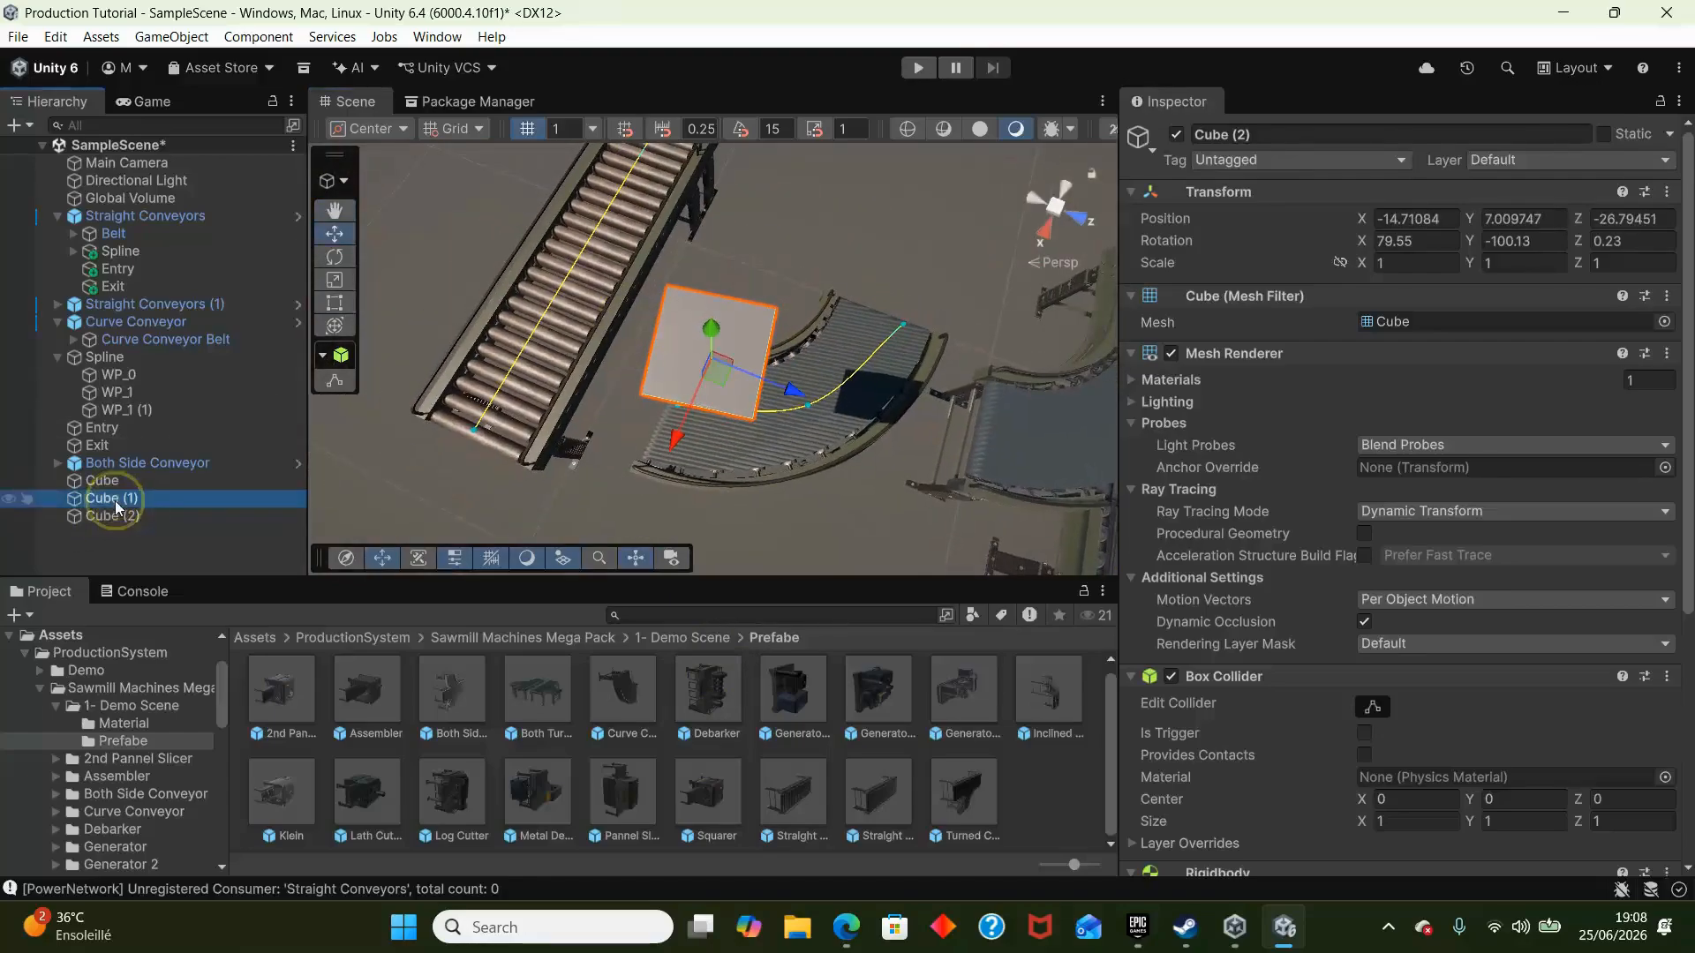
{"action": "key", "text": "Delete"}
- Test-run the scene with the cube on the curve conveyor, stop it, and turn off Requires Power for Curve Conveyor
{"action": "left_click", "coordinate": [917, 71]}
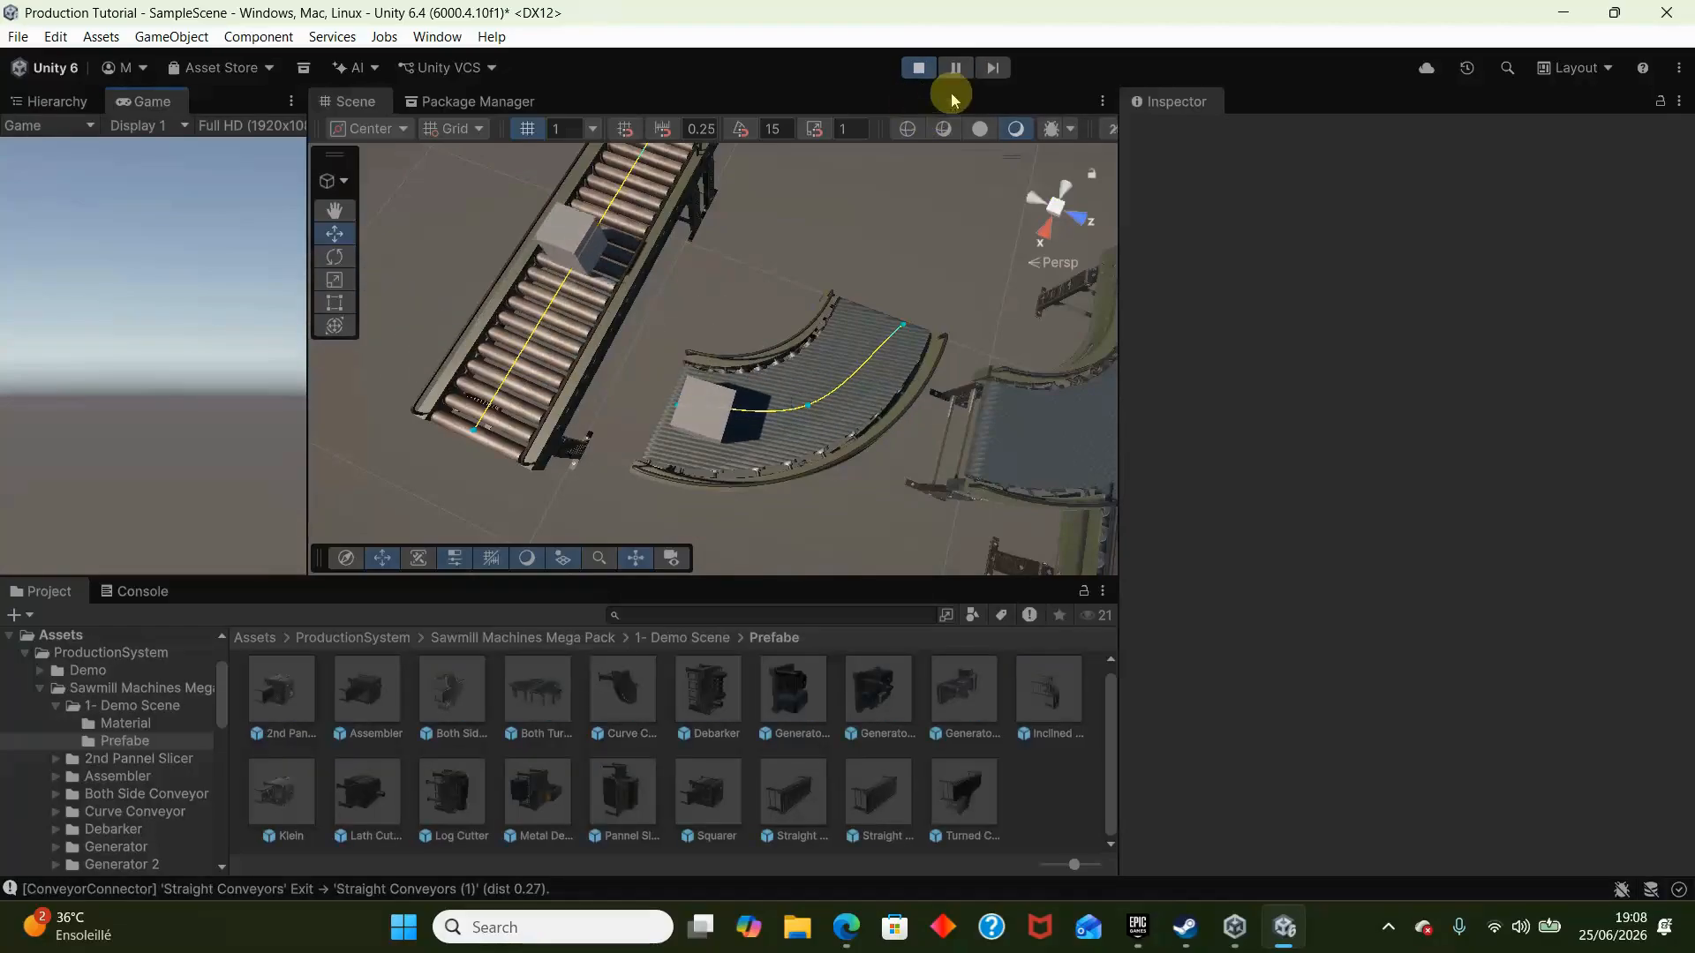
{"action": "left_click", "coordinate": [918, 68]}
{"action": "left_click", "coordinate": [911, 400]}
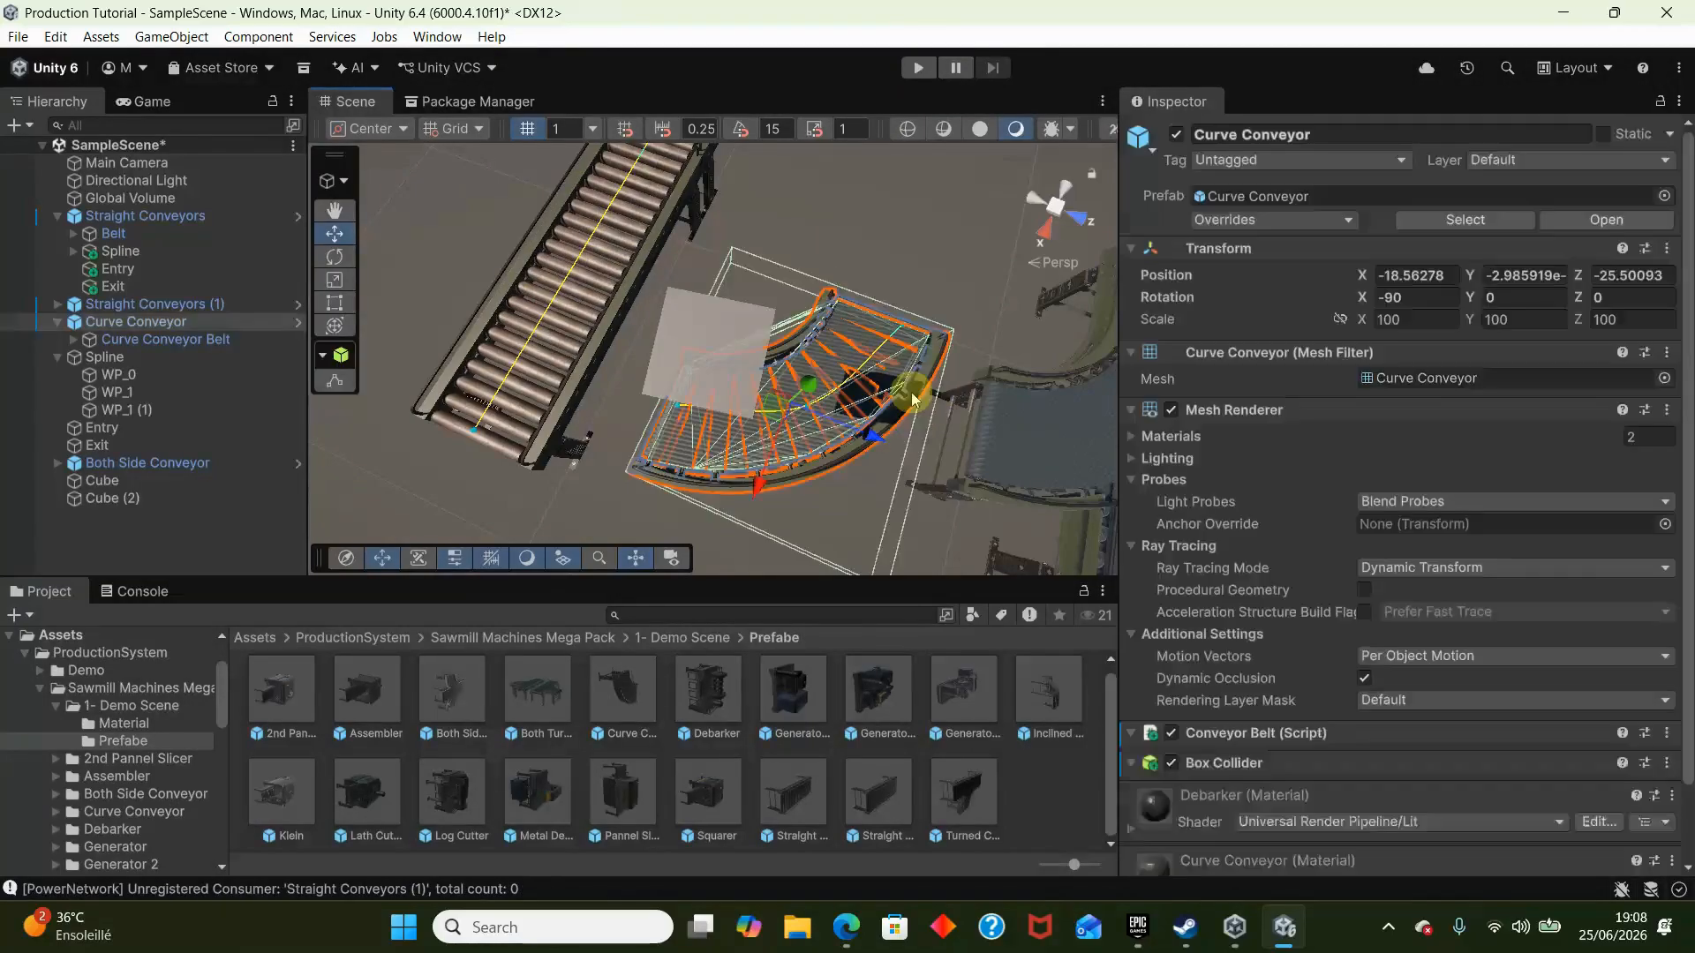
{"action": "scroll", "coordinate": [1373, 540], "scroll_direction": "down", "scroll_amount": 5}
{"action": "left_click", "coordinate": [1365, 475]}
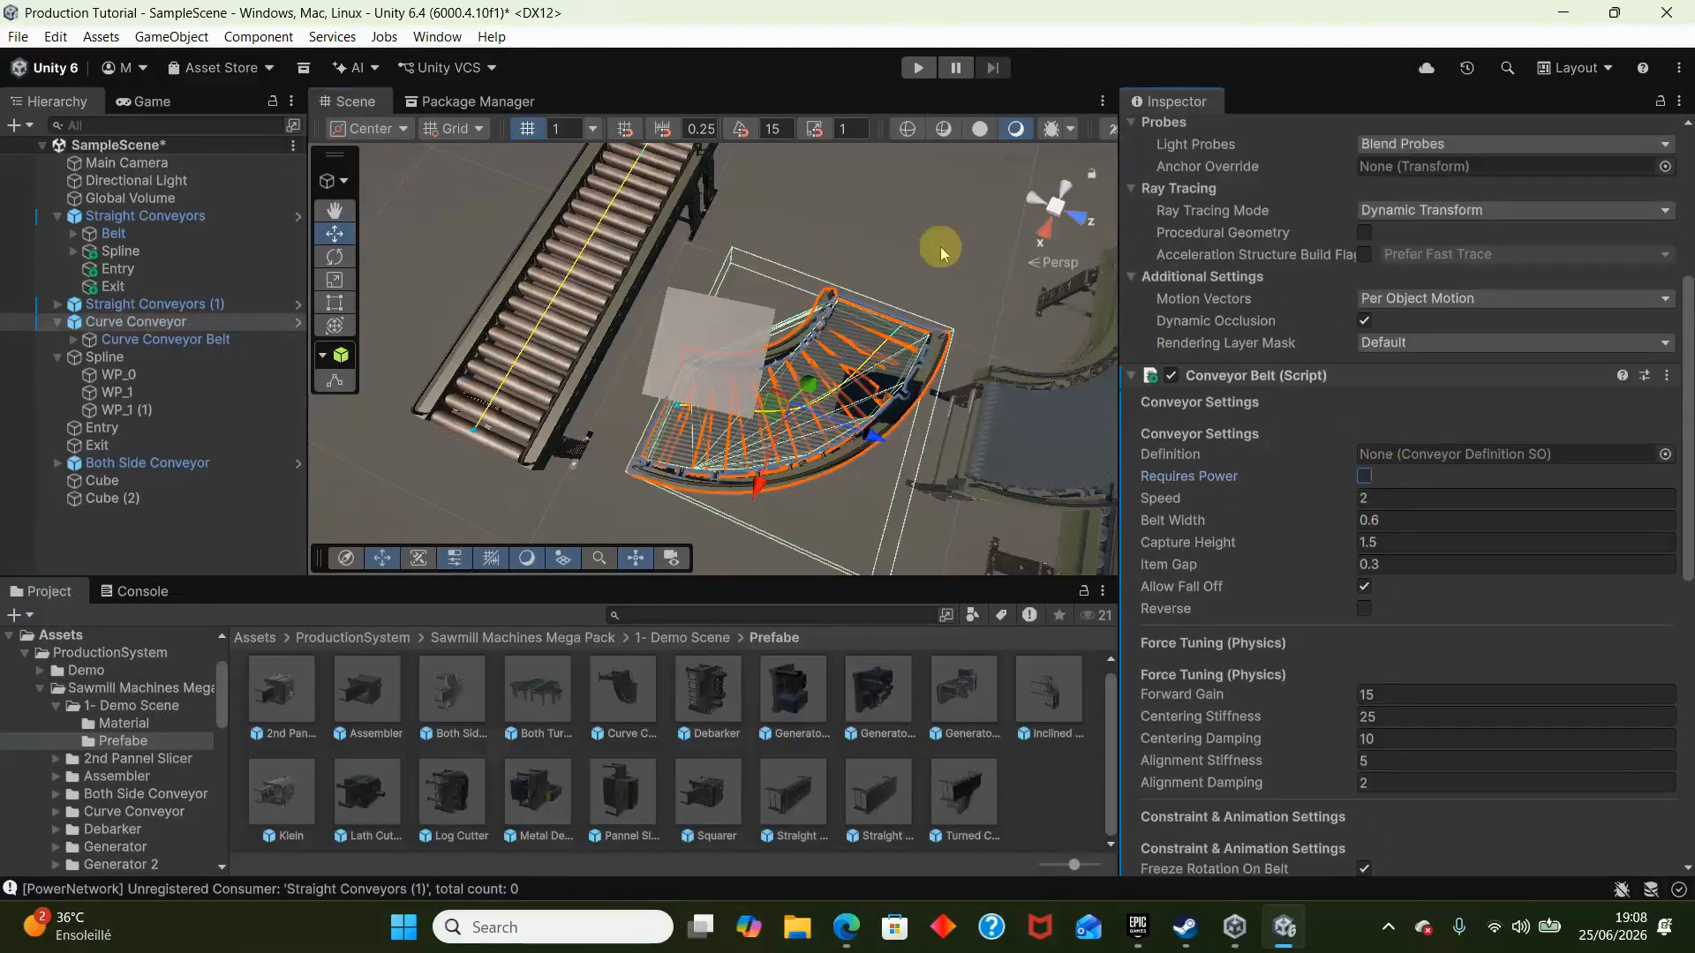
- Run the scene again to check how the cube behaves on the unpowered curve conveyor, and stop it
{"action": "right_click_drag", "start_coordinate": [940, 247], "coordinate": [935, 146]}
{"action": "left_click", "coordinate": [913, 67]}
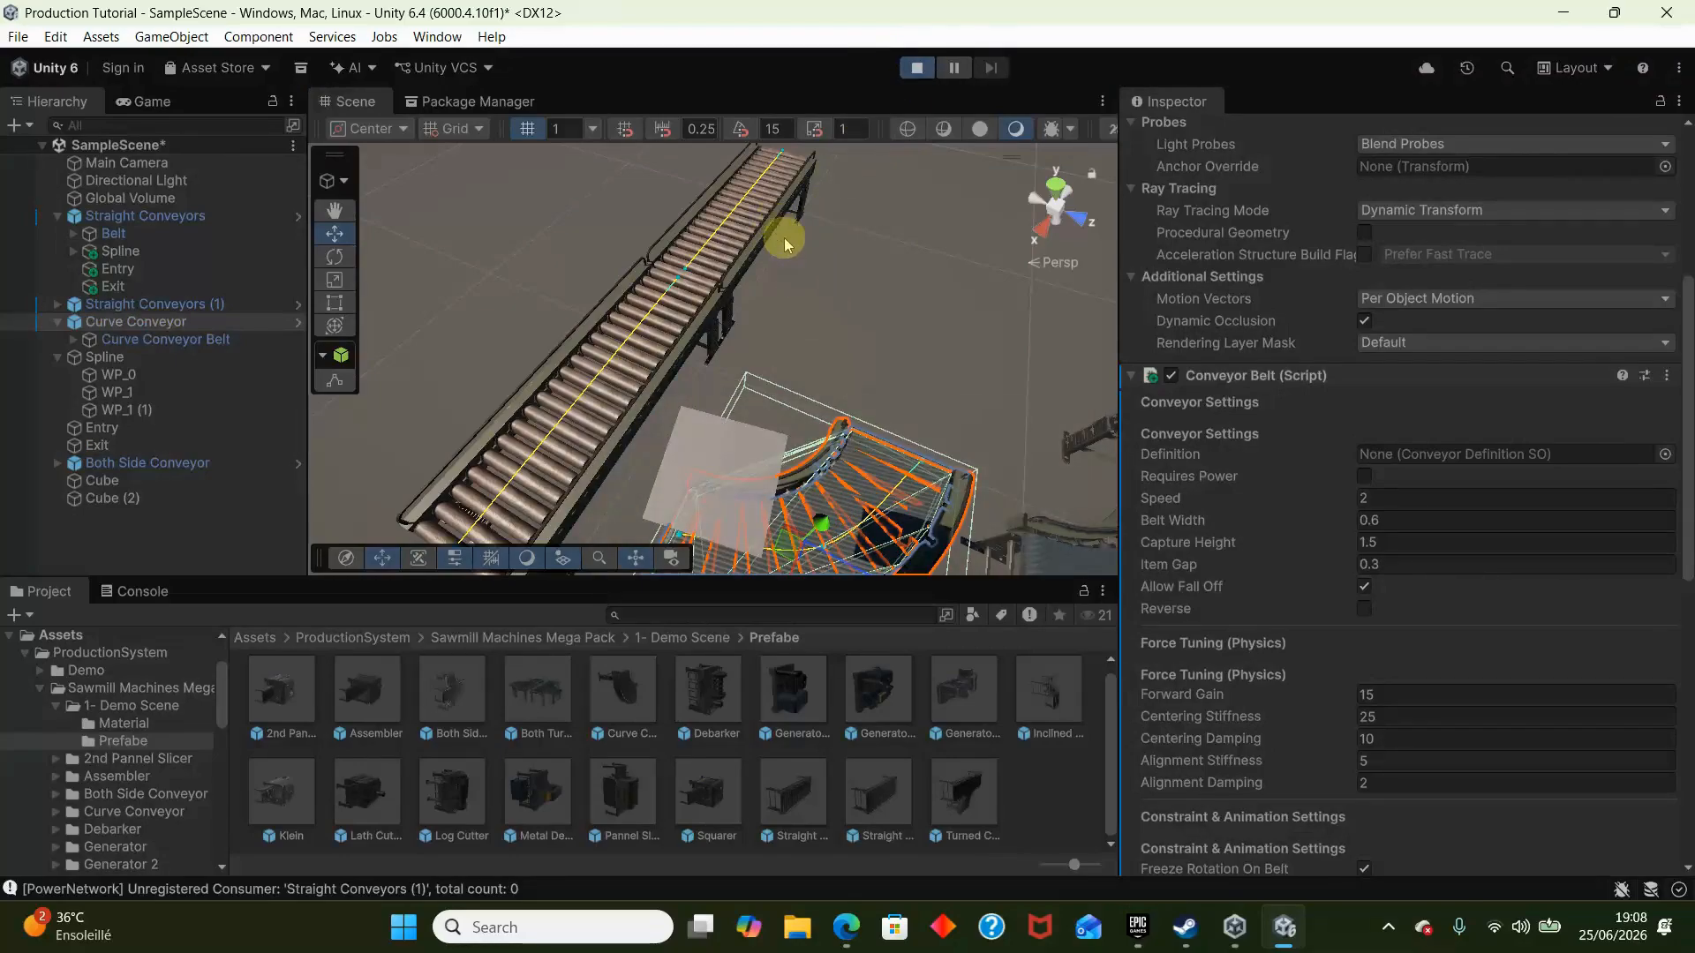
{"action": "right_click_drag", "start_coordinate": [793, 252], "coordinate": [798, 325]}
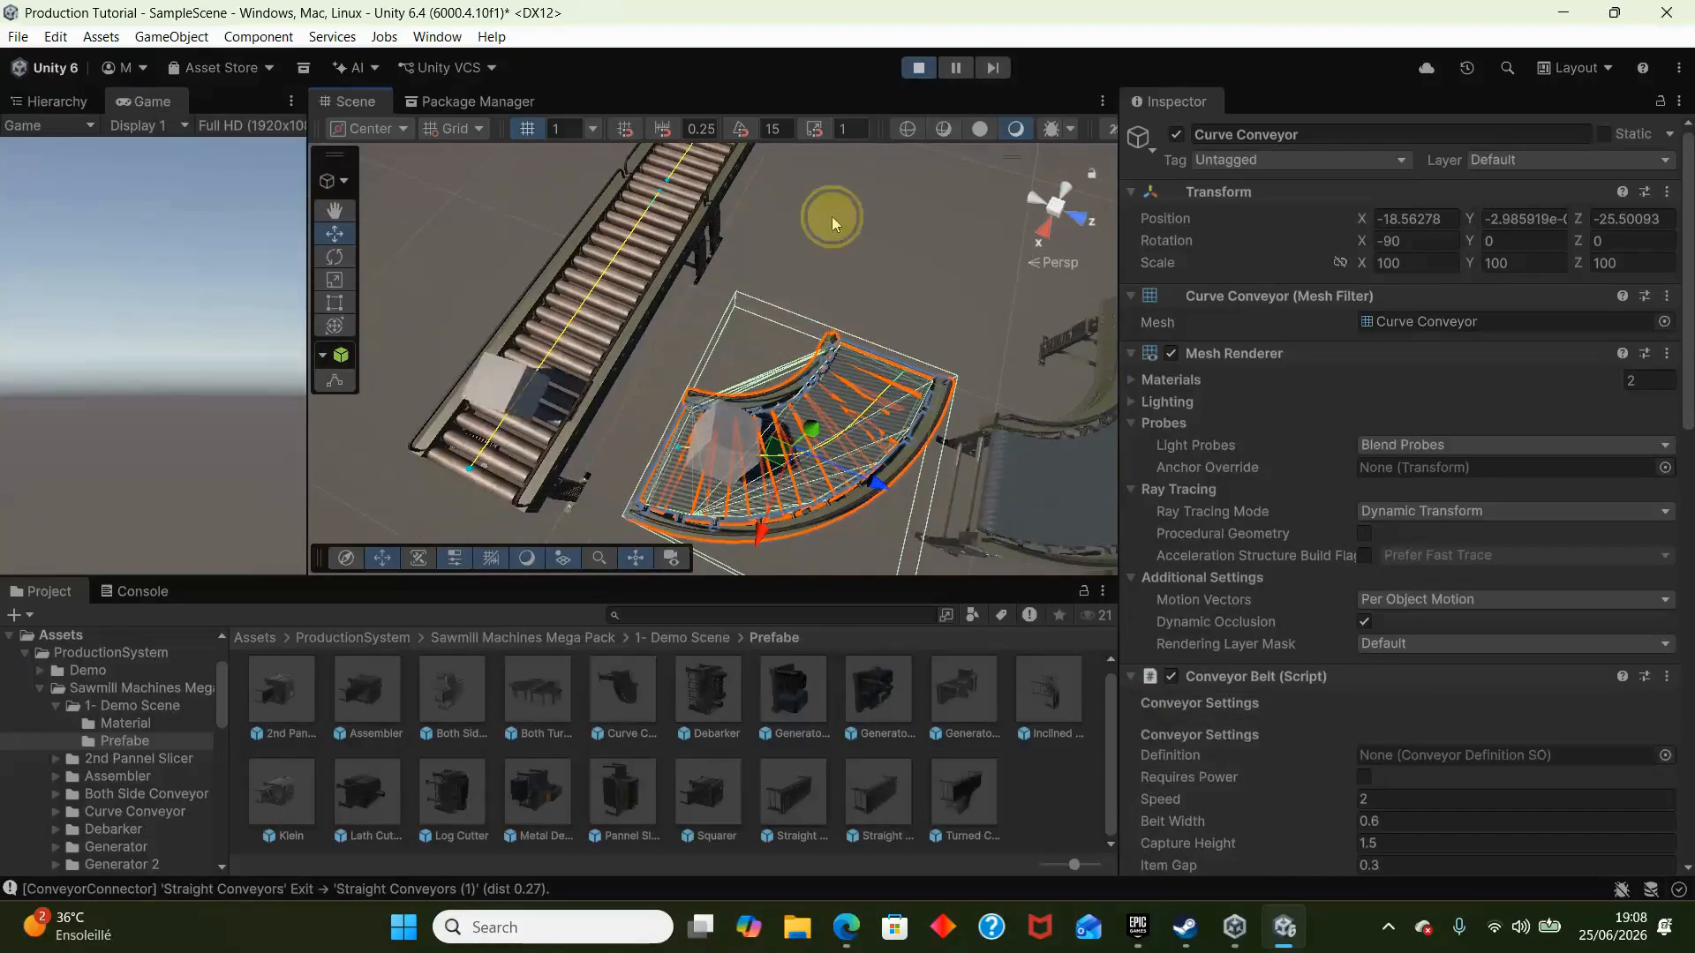
{"action": "left_click", "coordinate": [831, 215]}
{"action": "left_click", "coordinate": [918, 68]}
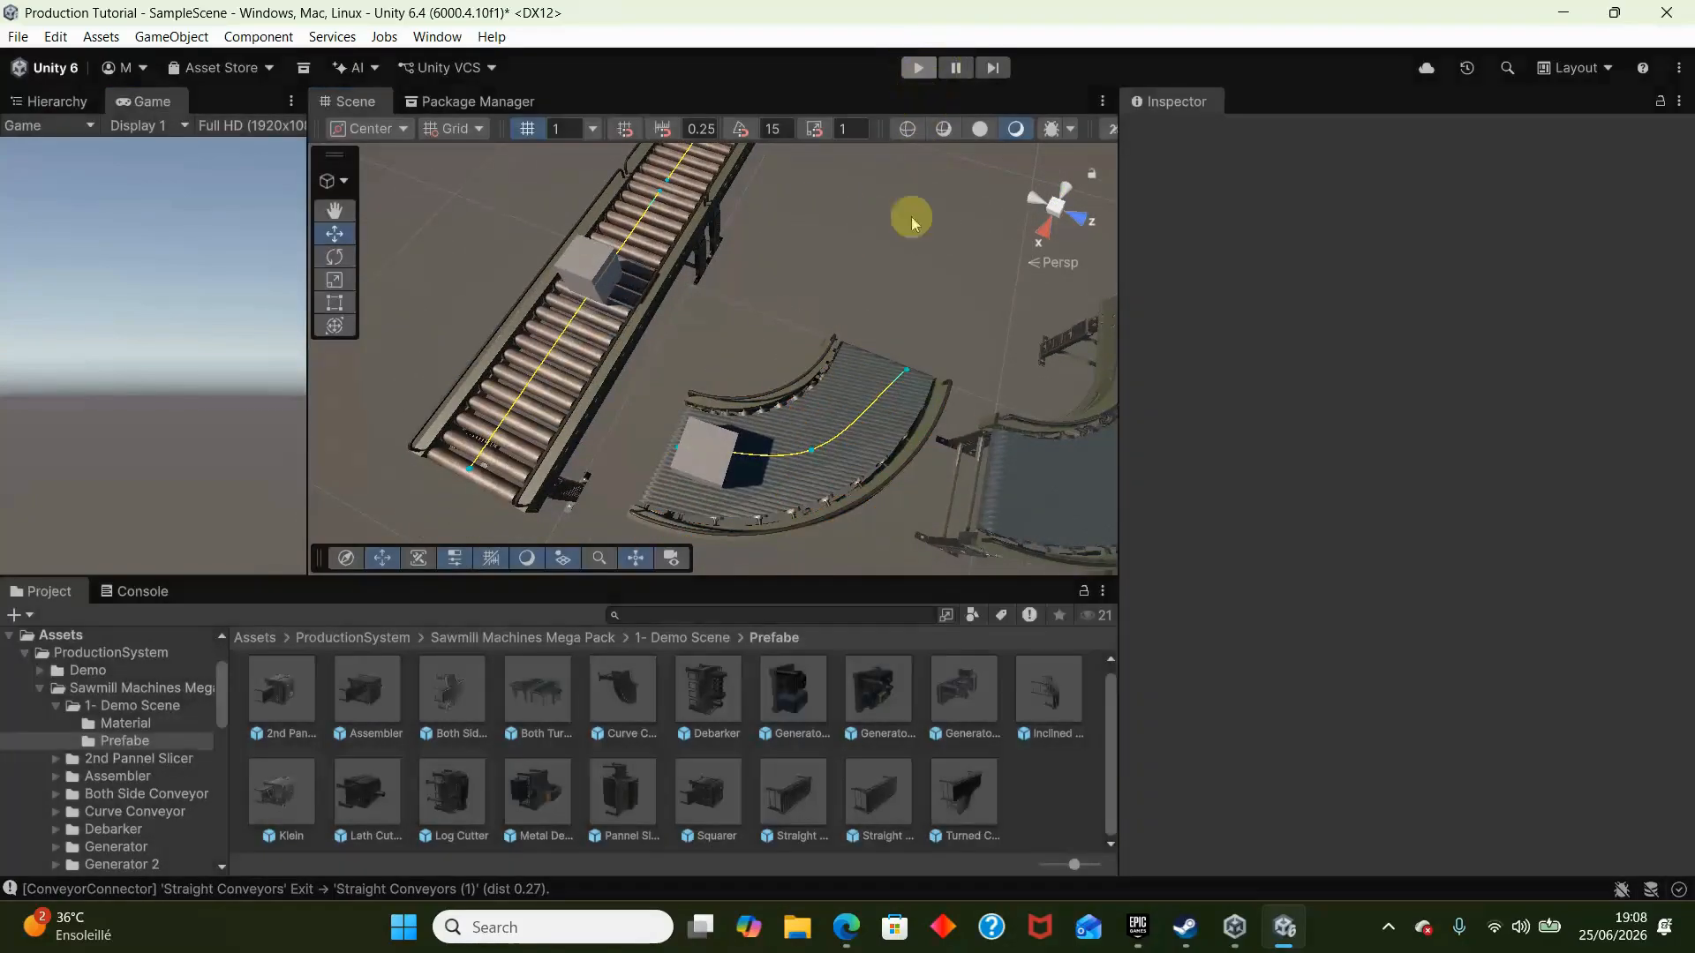
- Set the Belt Width of Curve Conveyor's Conveyor Belt script to 1.37
{"action": "left_click", "coordinate": [943, 406]}
{"action": "scroll", "coordinate": [1365, 737], "scroll_direction": "down", "scroll_amount": 3}
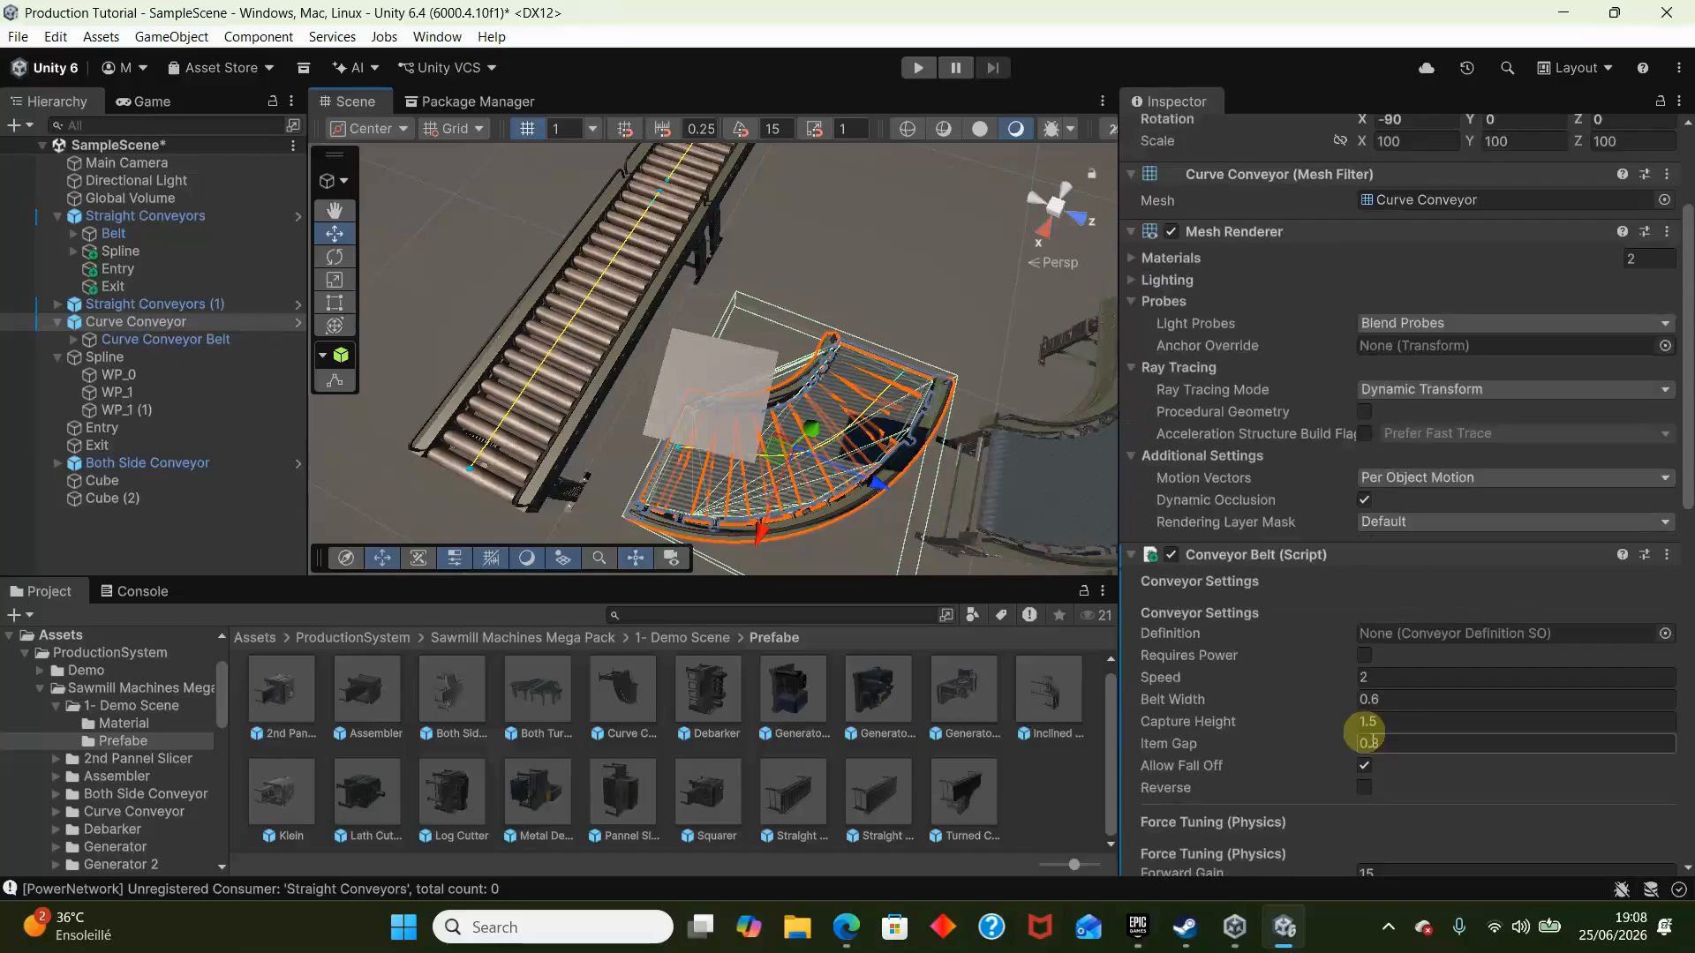
{"action": "right_click_drag", "start_coordinate": [981, 368], "coordinate": [1123, 60]}
{"action": "scroll", "coordinate": [1430, 693], "scroll_direction": "down", "scroll_amount": 10}
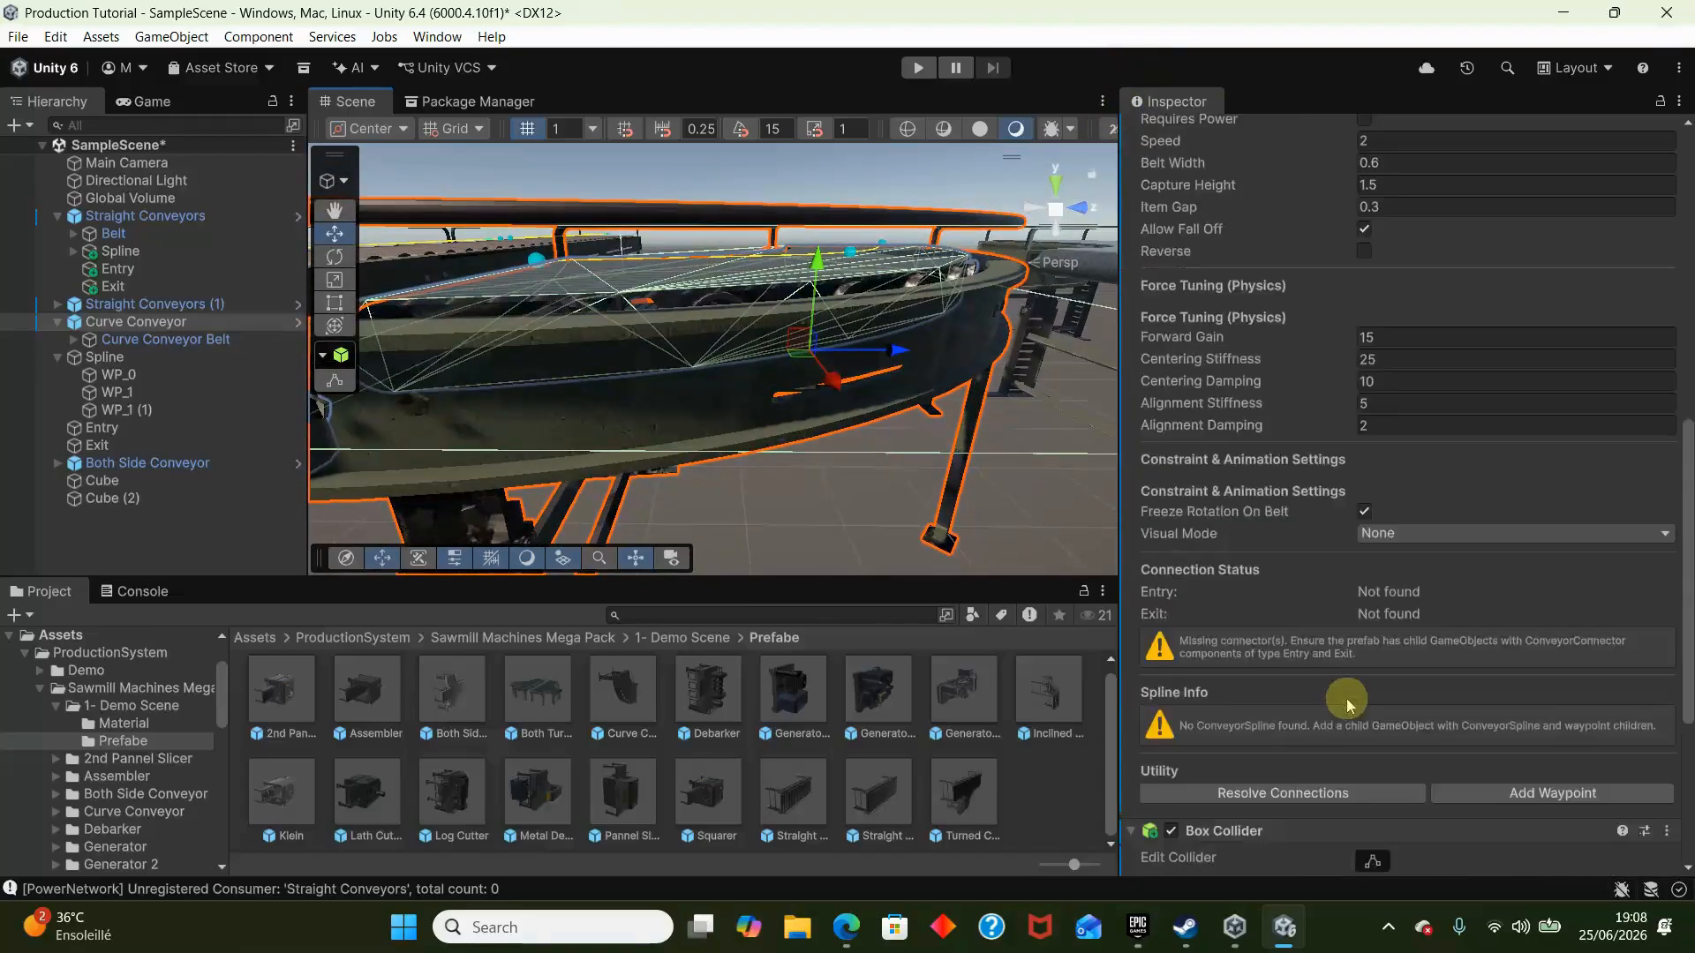
{"action": "right_click_drag", "start_coordinate": [488, 217], "coordinate": [838, 282]}
{"action": "scroll", "coordinate": [1407, 638], "scroll_direction": "up", "scroll_amount": 5}
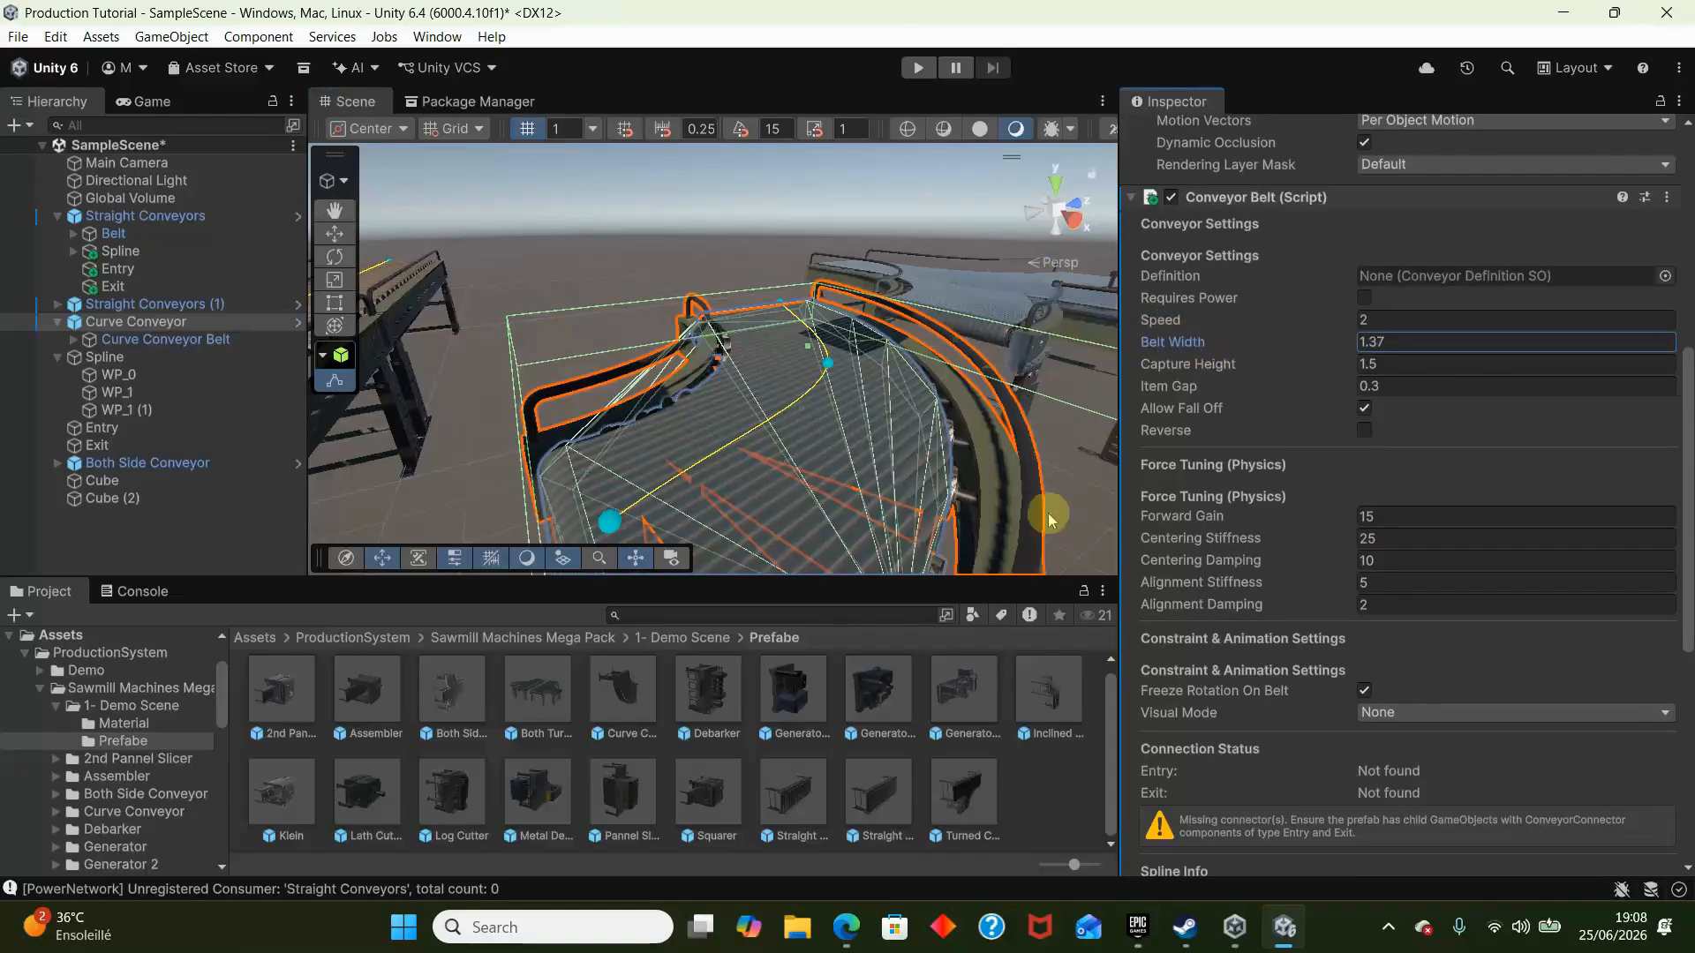
{"action": "key", "text": "s"}
{"action": "mouse_move", "coordinate": [713, 303]}
{"action": "right_mouse_down"}
{"action": "mouse_move", "coordinate": [696, 285]}
{"action": "mouse_move", "coordinate": [715, 325]}
{"action": "right_mouse_up"}
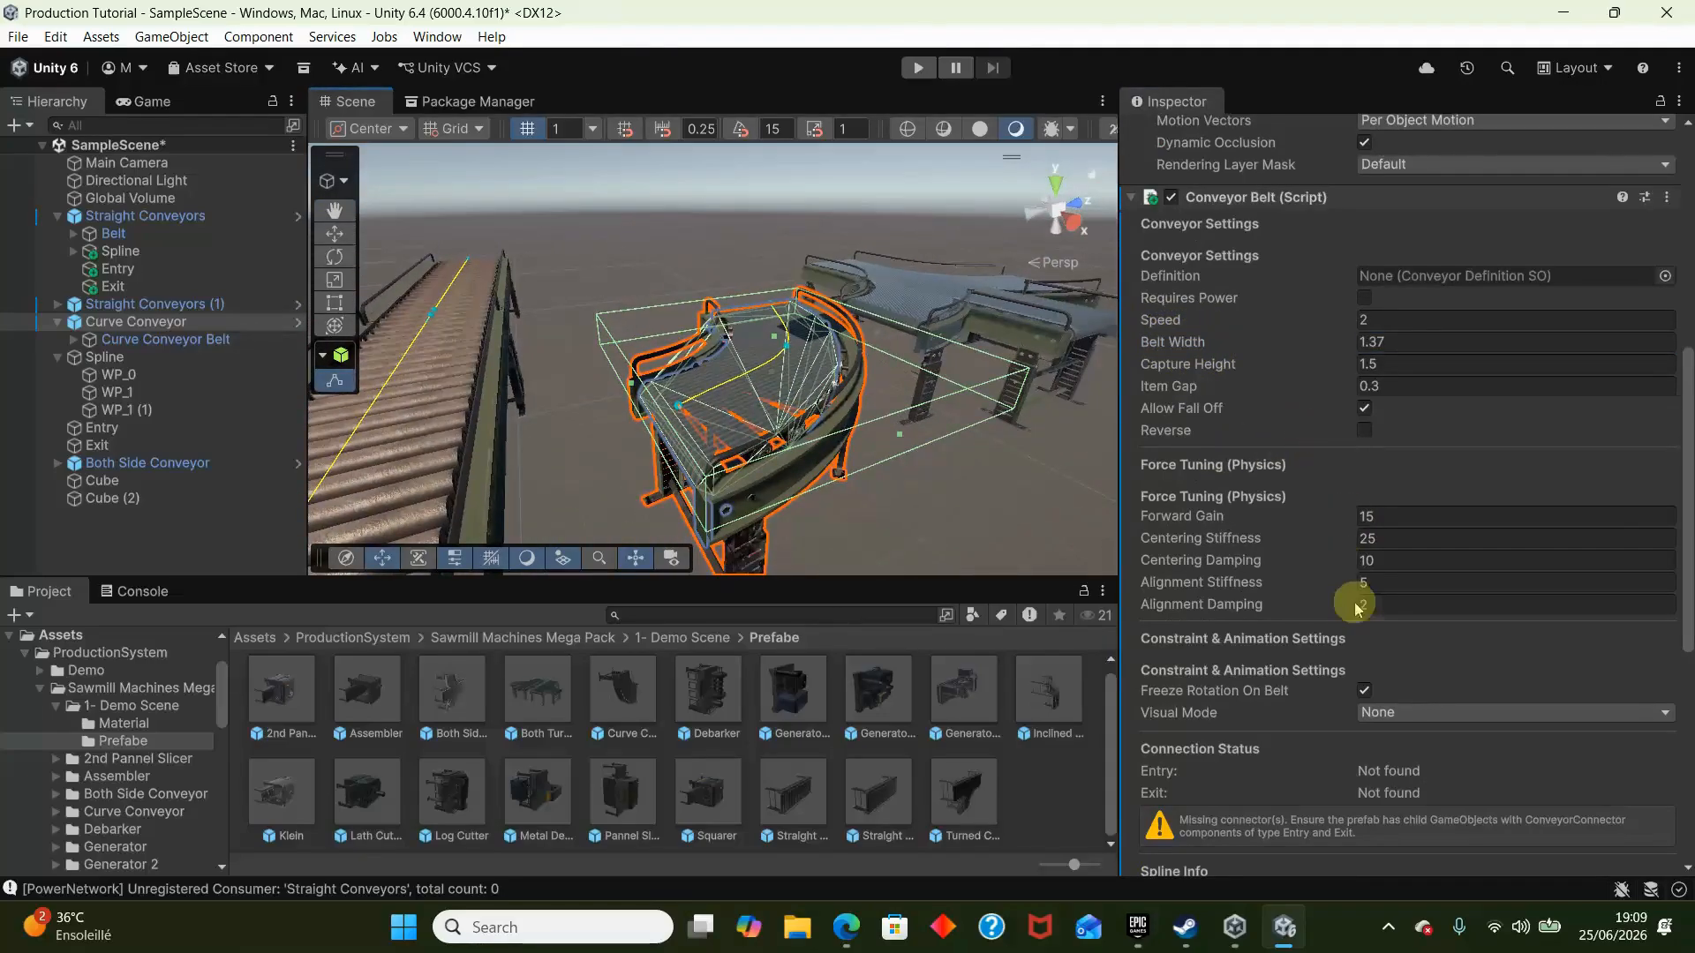
- Make the loose Spline a child of Curve Conveyor and check its Spline Info in the Conveyor Belt settings
{"action": "scroll", "coordinate": [1377, 786], "scroll_direction": "down", "scroll_amount": 3}
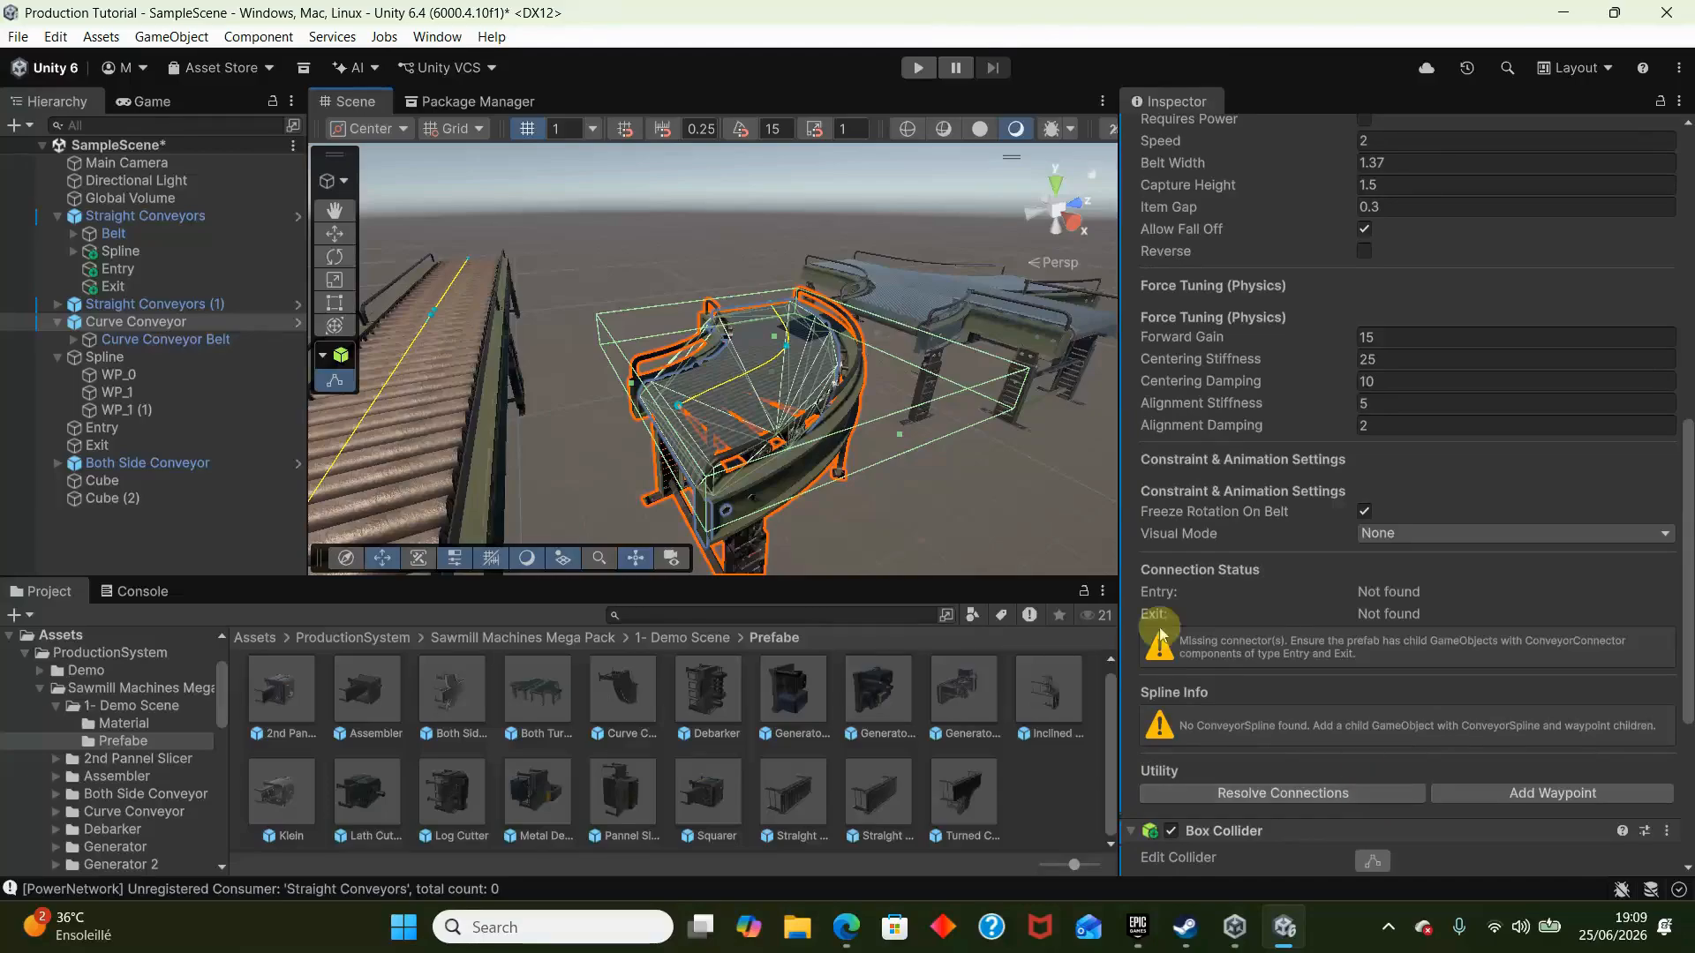
{"action": "left_click", "coordinate": [143, 357]}
{"action": "left_click_drag", "start_coordinate": [143, 358], "coordinate": [136, 325]}
{"action": "left_click", "coordinate": [135, 326]}
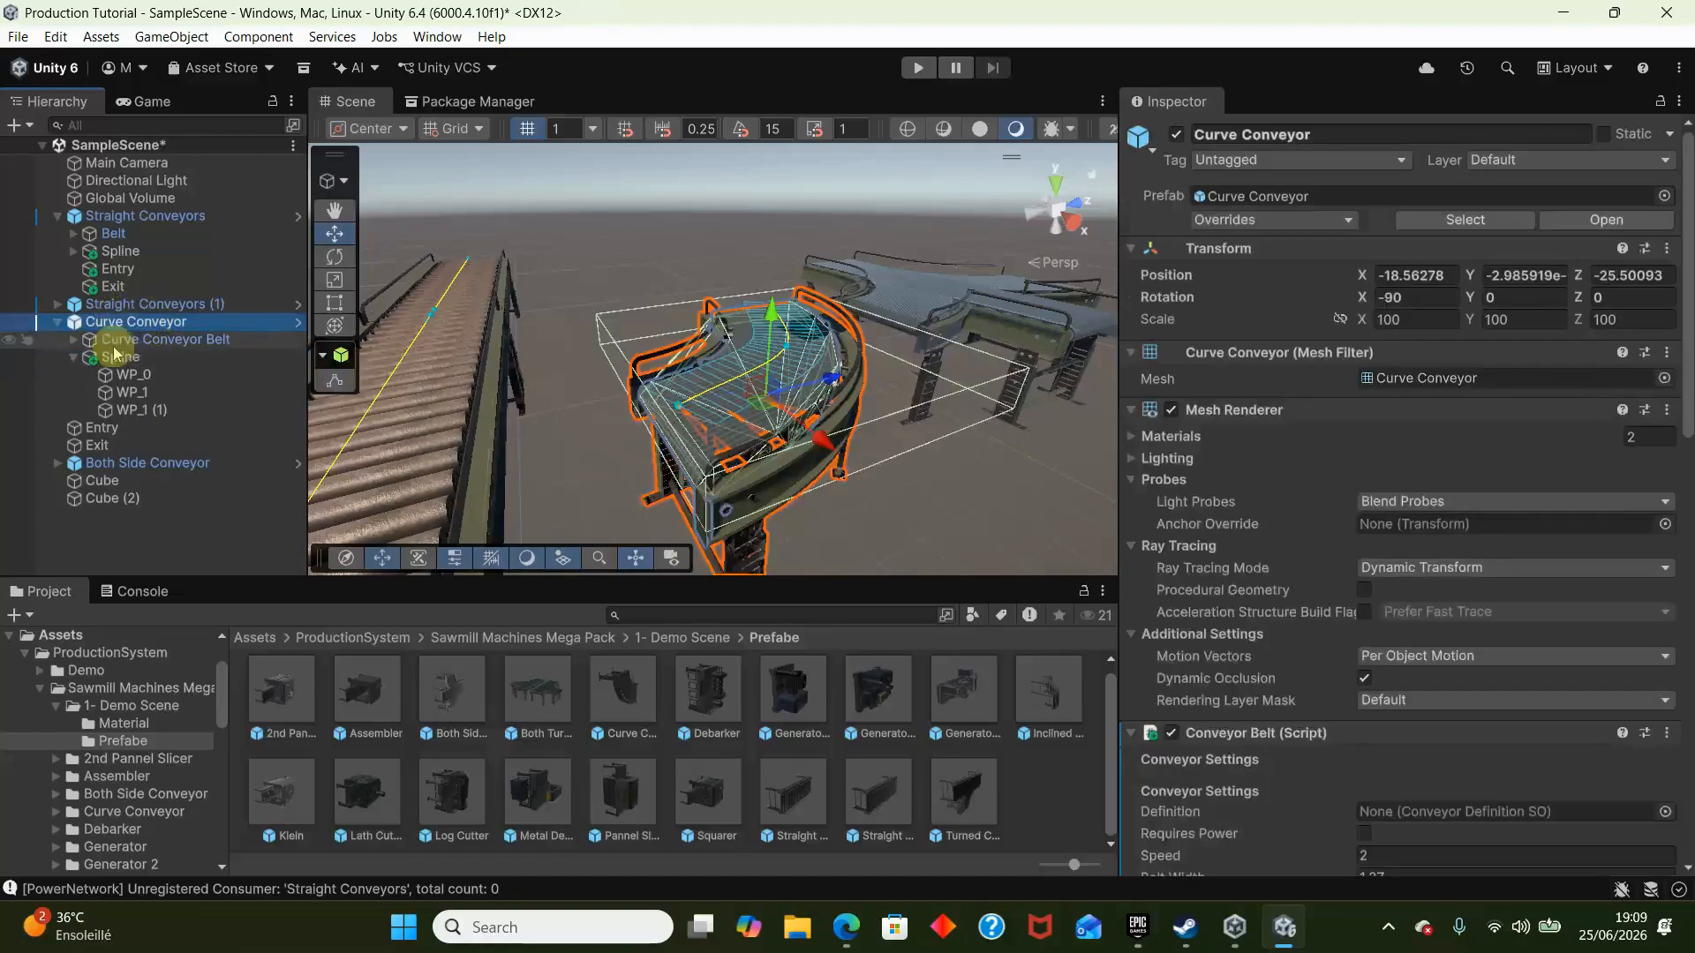
{"action": "scroll", "coordinate": [1584, 608], "scroll_direction": "down", "scroll_amount": 5}
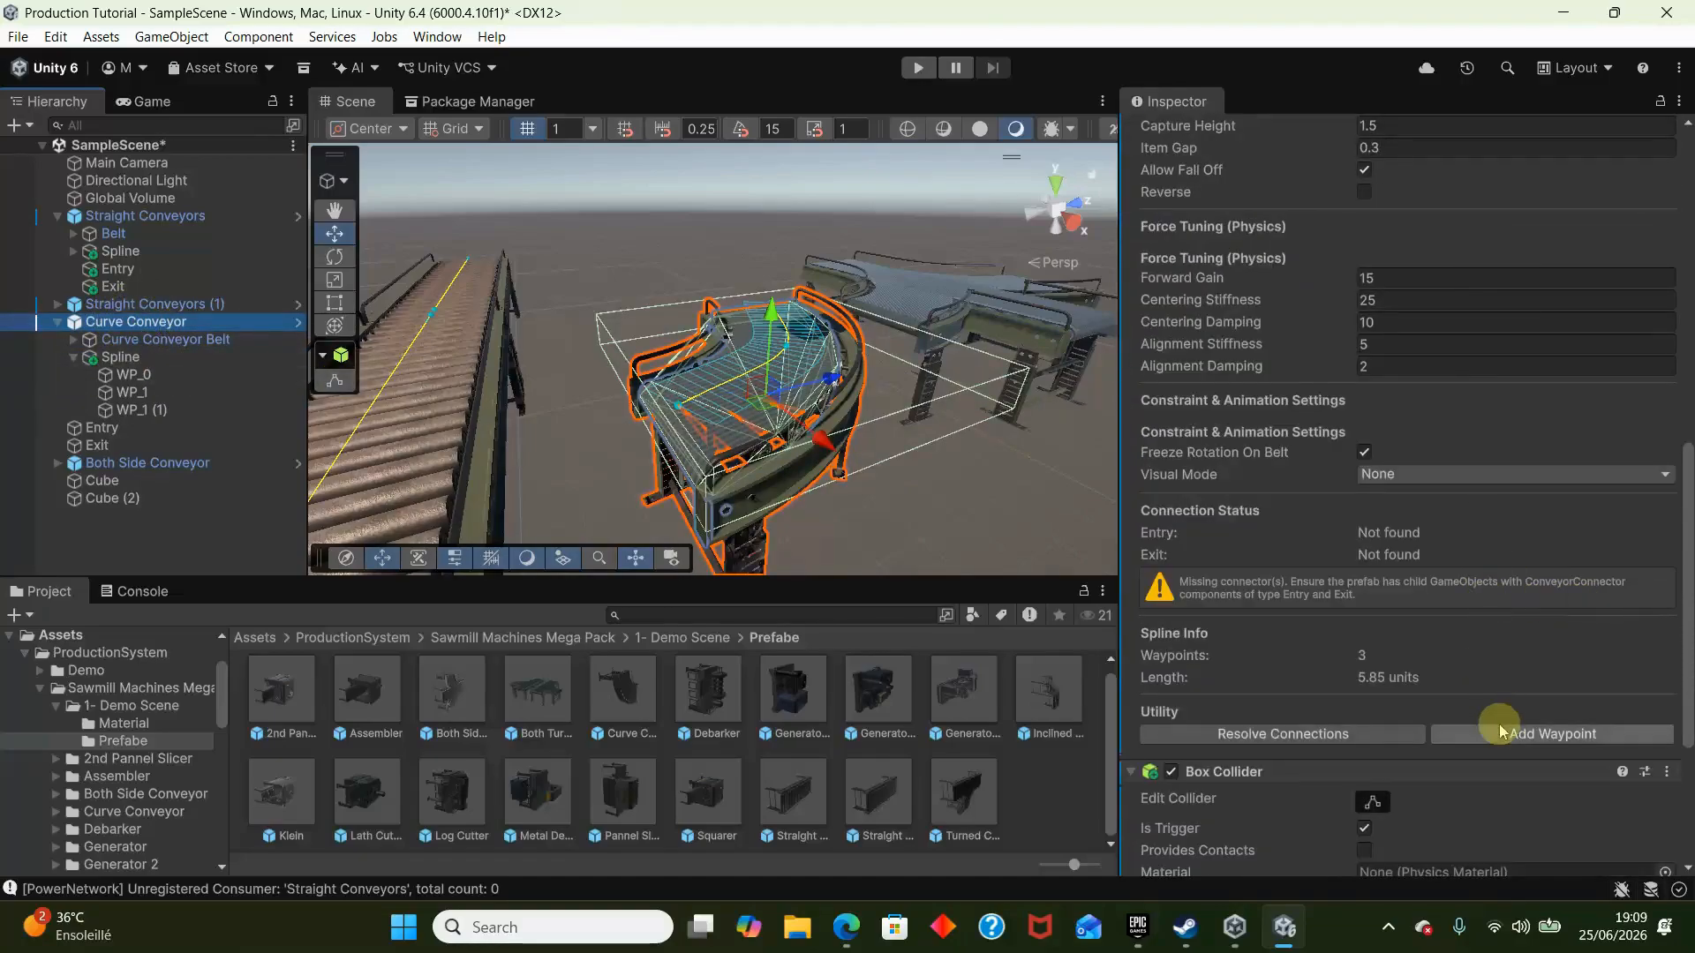
- Play the scene to watch the cube travel along the curve conveyor, review the conveyor's settings, and stop playing
{"action": "left_click", "coordinate": [918, 69]}
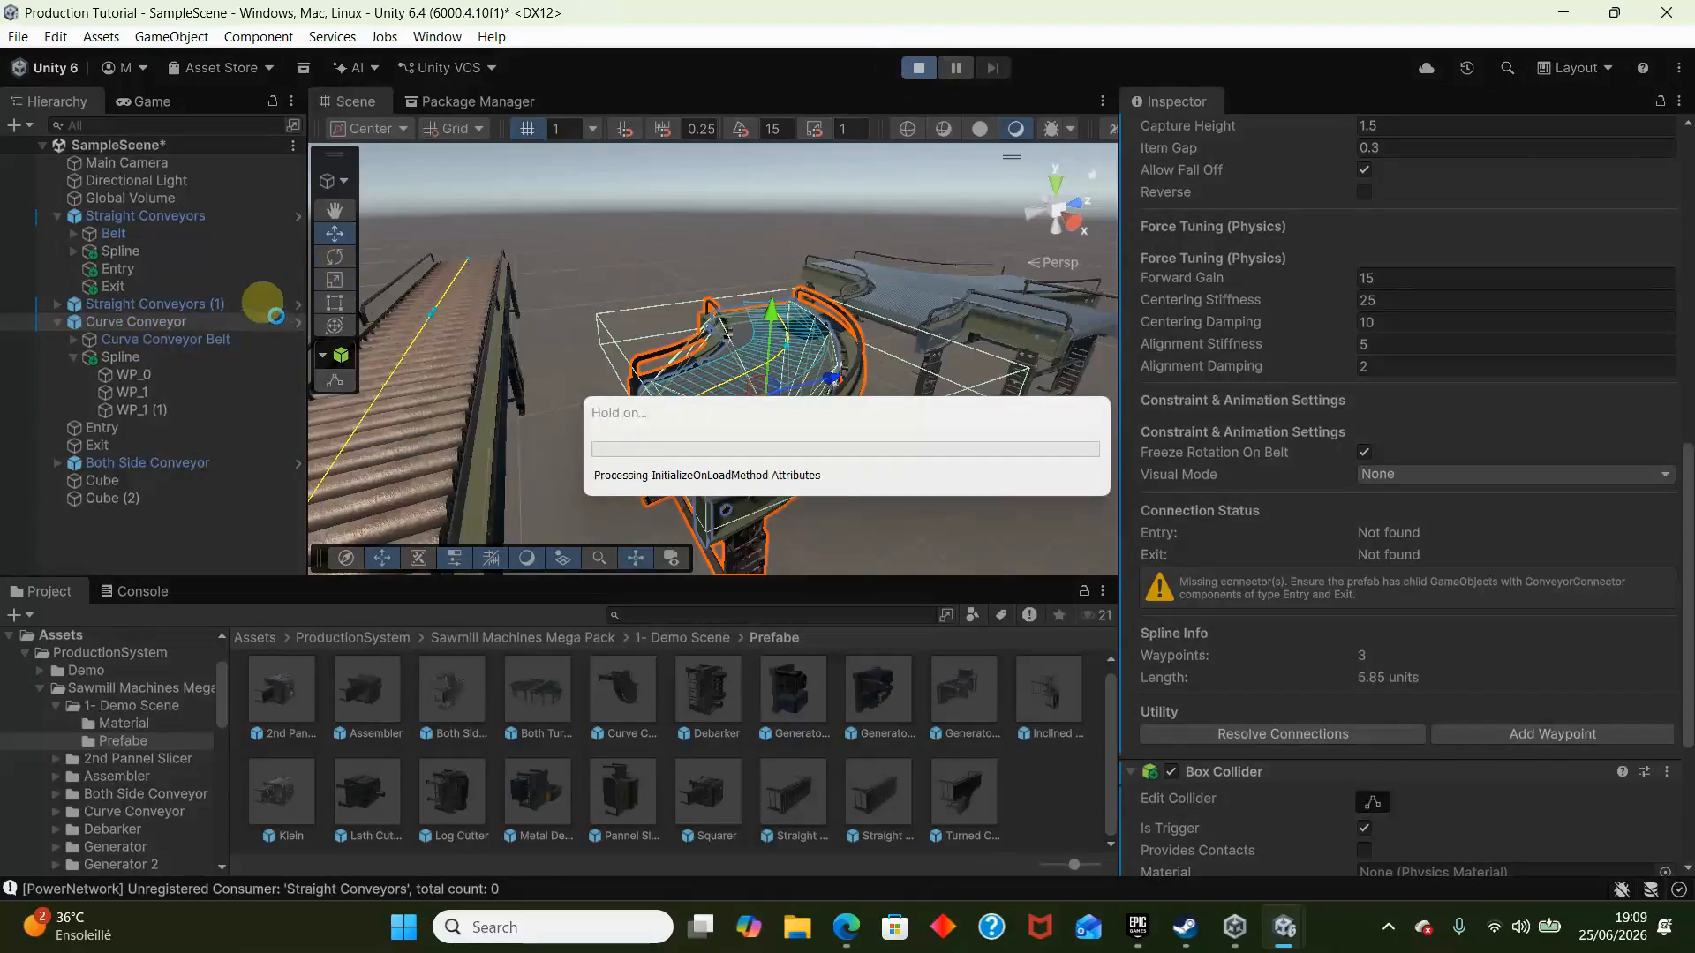
{"action": "left_click", "coordinate": [558, 253]}
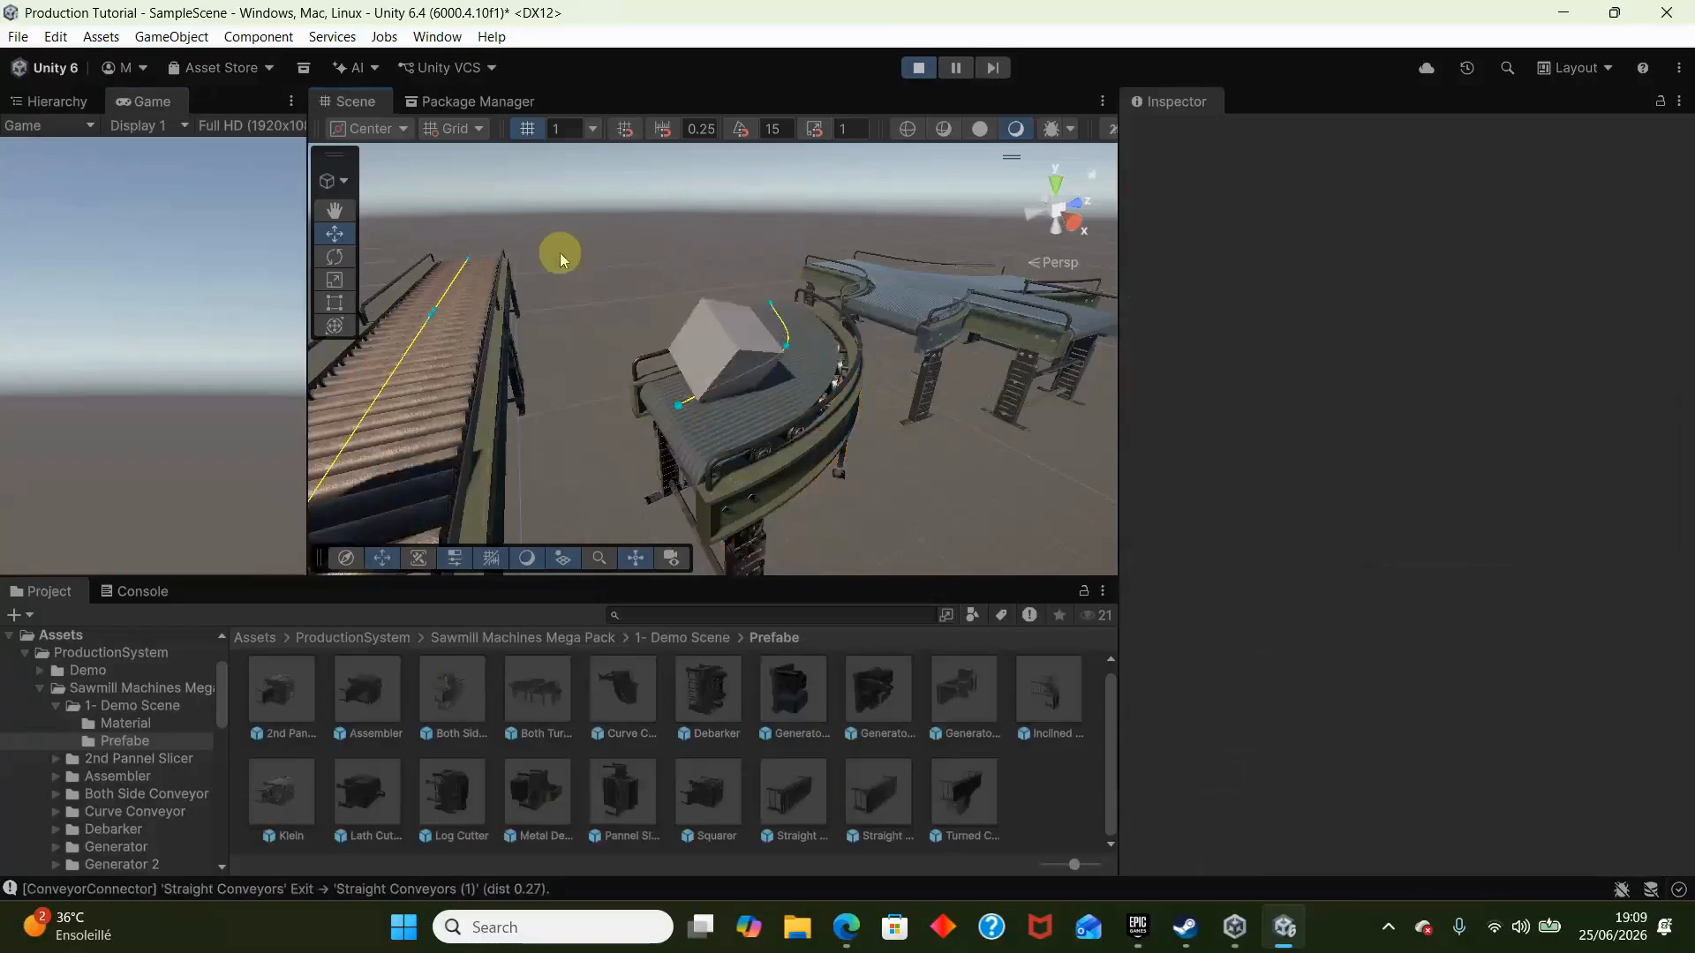
{"action": "right_click_drag", "start_coordinate": [828, 311], "coordinate": [773, 343]}
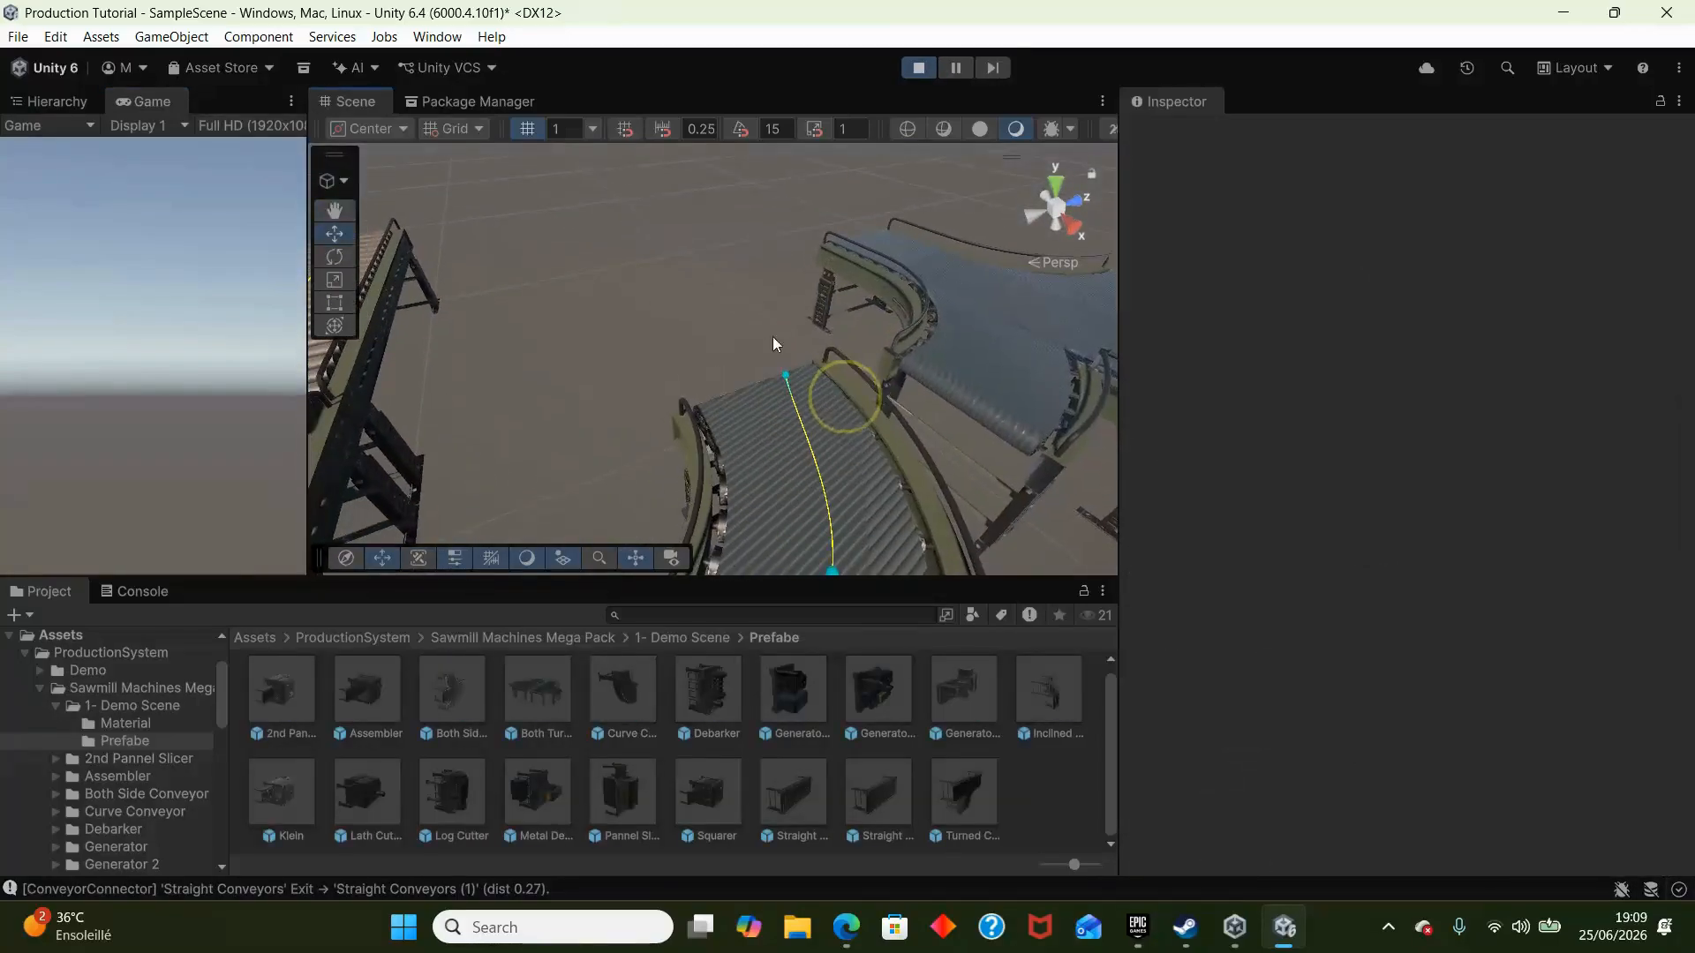
{"action": "left_click", "coordinate": [872, 427]}
{"action": "scroll", "coordinate": [1506, 779], "scroll_direction": "down", "scroll_amount": 10}
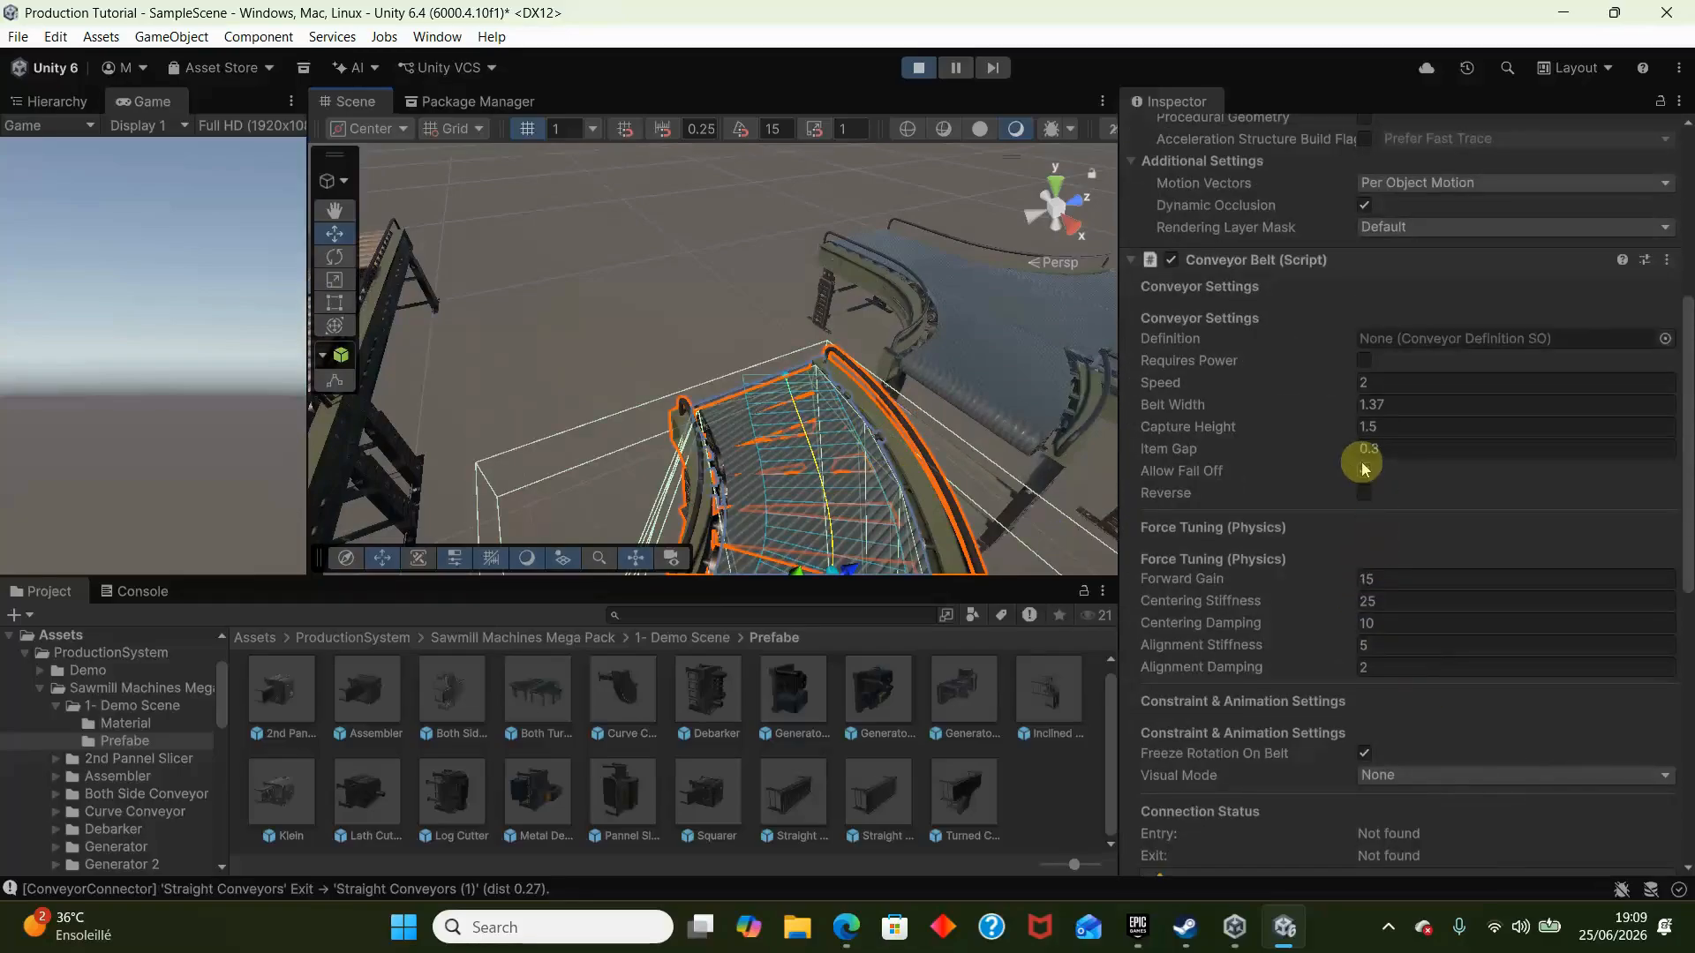
{"action": "right_click_drag", "start_coordinate": [779, 371], "coordinate": [1064, 371]}
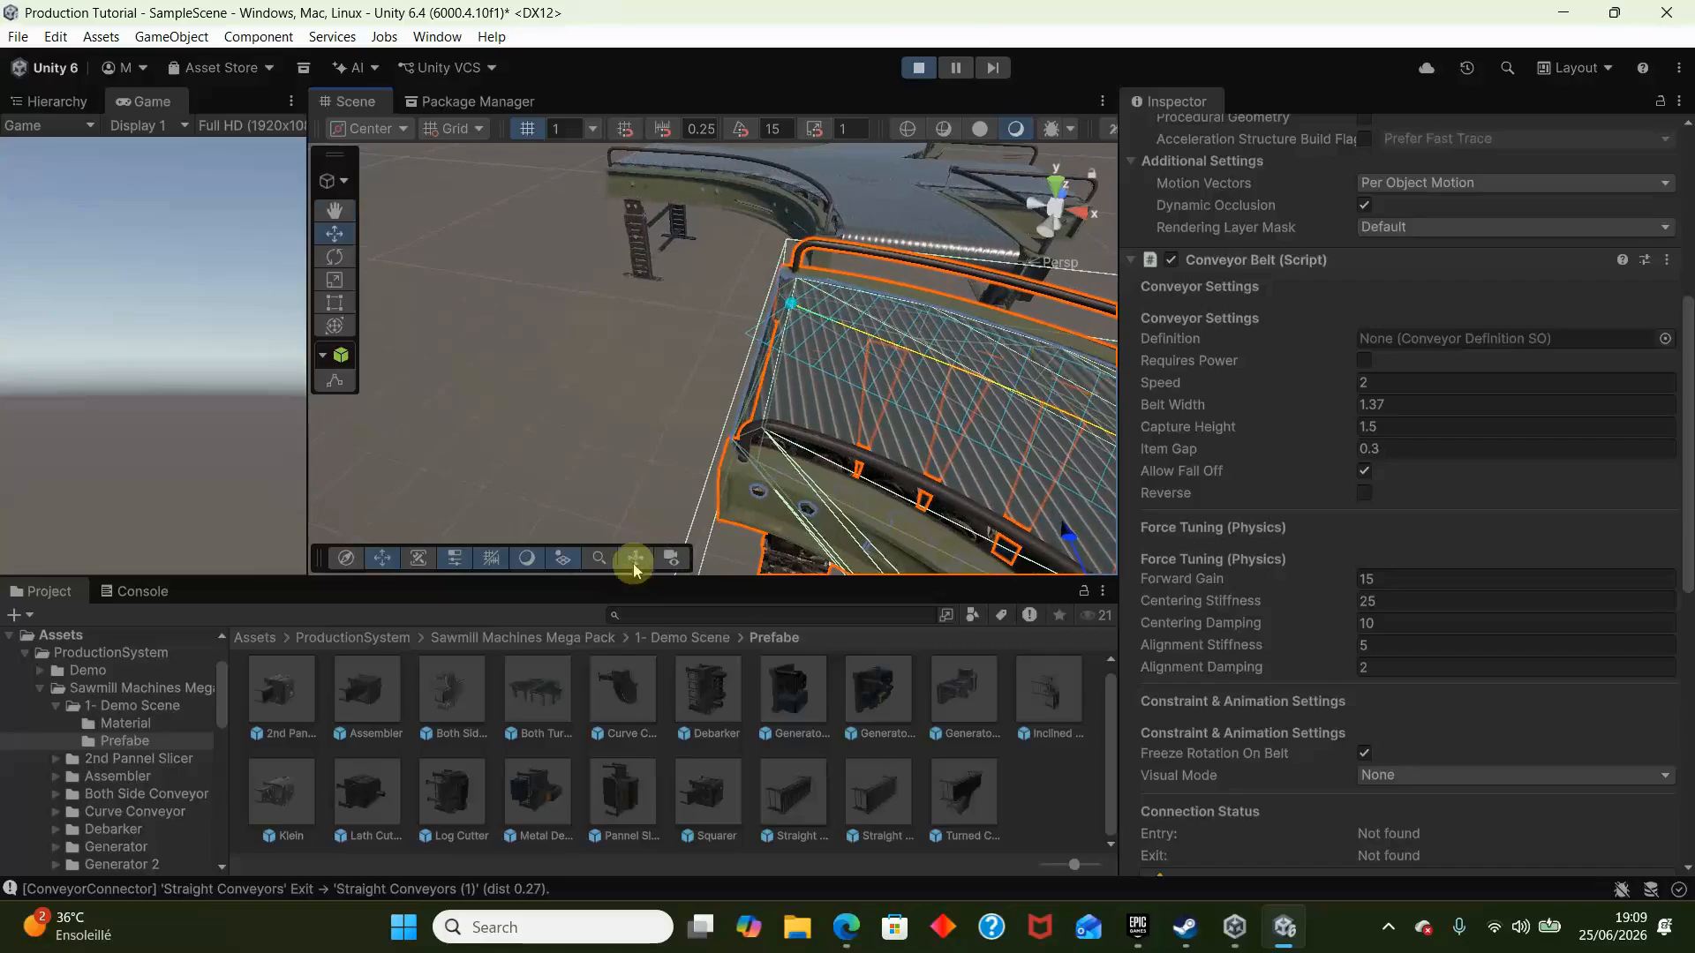
{"action": "right_click_drag", "start_coordinate": [740, 392], "coordinate": [748, 244]}
{"action": "key", "text": "s"}
{"action": "left_click", "coordinate": [918, 343]}
{"action": "scroll", "coordinate": [918, 343], "scroll_direction": "down", "scroll_amount": 4}
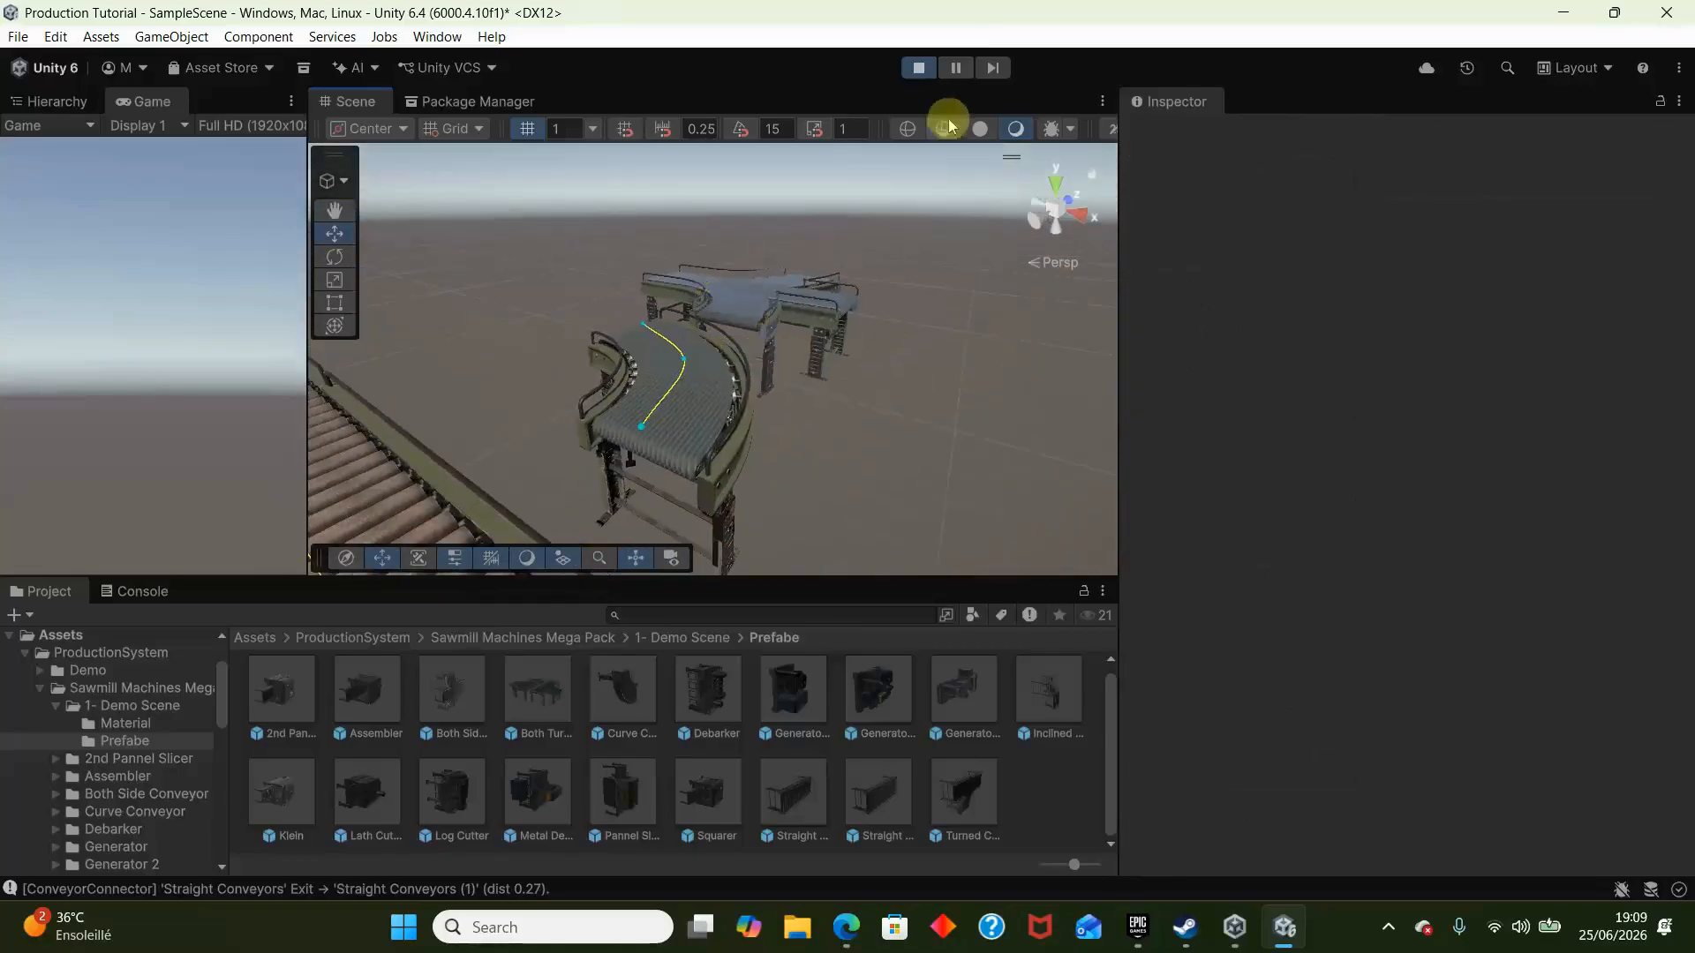
{"action": "left_click", "coordinate": [924, 69]}
- Make the loose Entry and Exit connectors children of Curve Conveyor
{"action": "right_click_drag", "start_coordinate": [938, 341], "coordinate": [617, 340]}
{"action": "left_click", "coordinate": [693, 492]}
{"action": "left_click", "coordinate": [181, 358]}
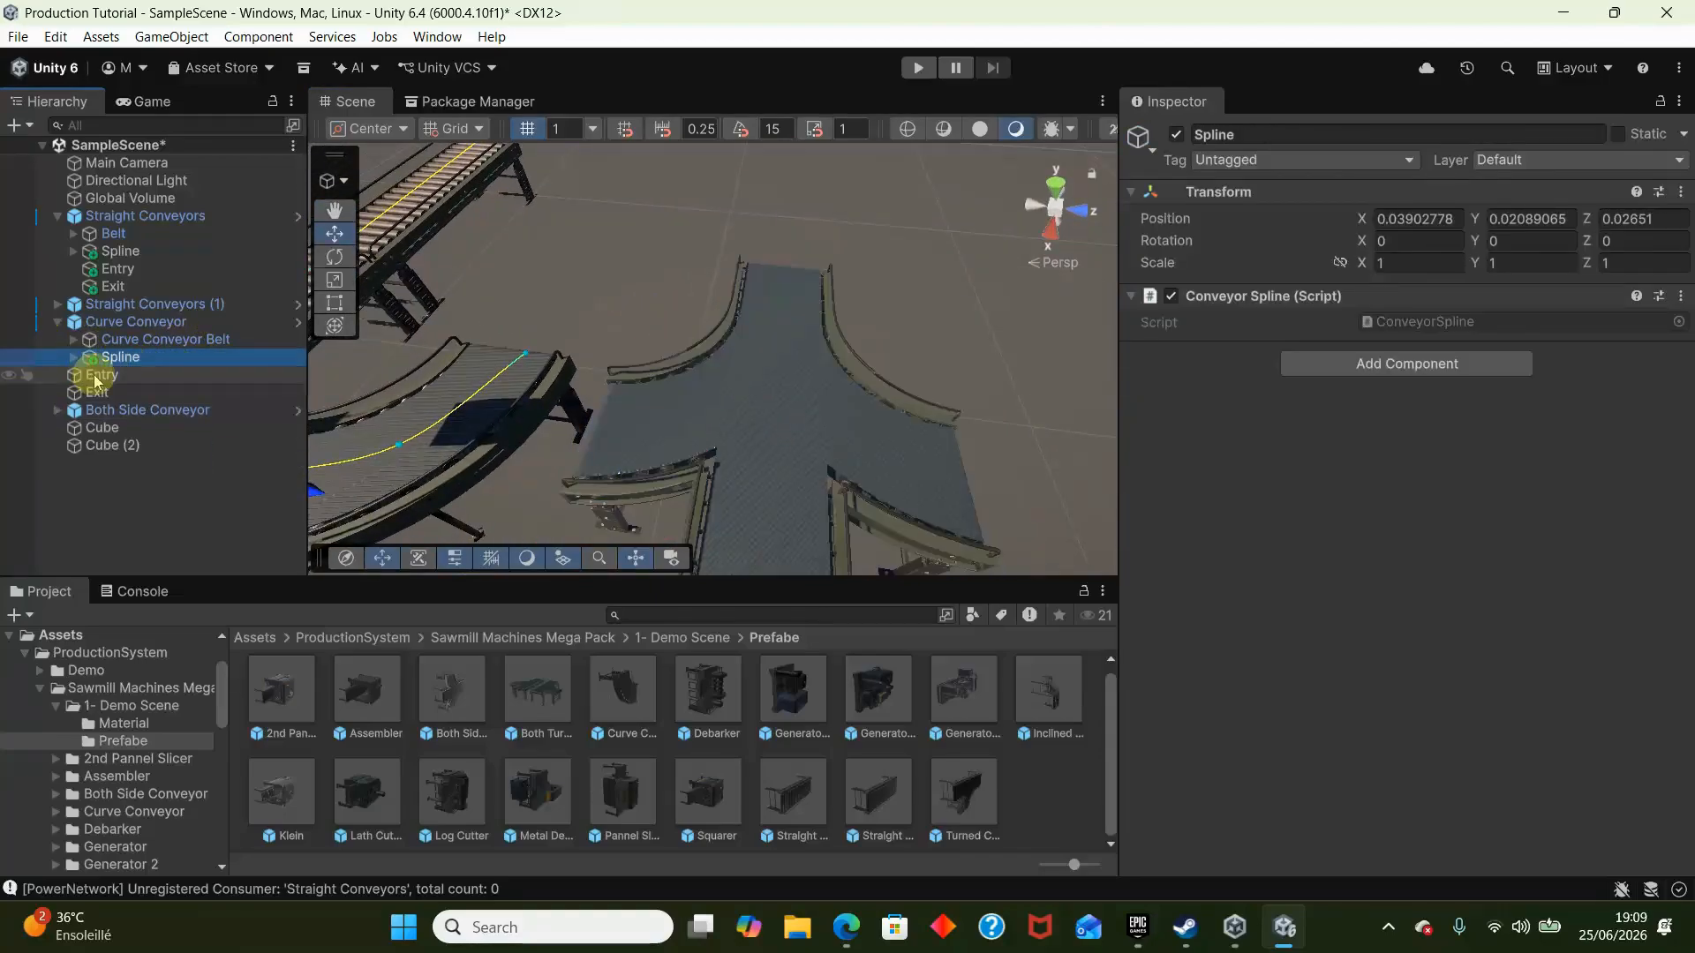
{"action": "left_click", "coordinate": [98, 378]}
{"action": "left_click_drag", "start_coordinate": [104, 360], "coordinate": [99, 339]}
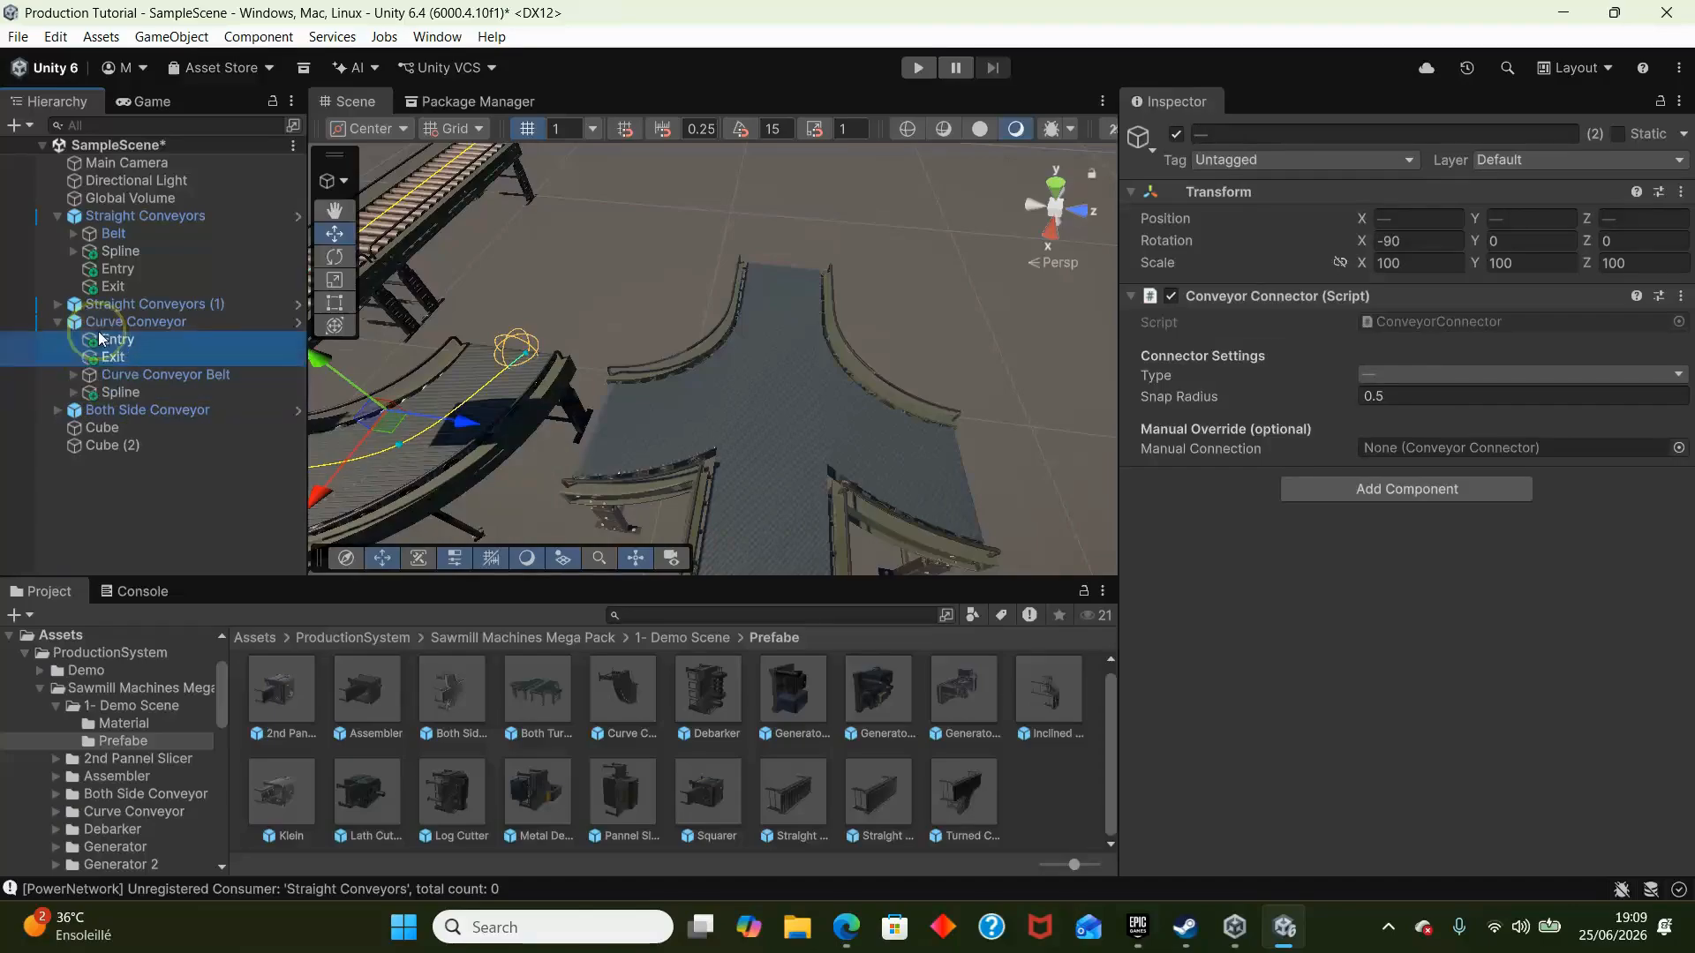
{"action": "left_click", "coordinate": [120, 394], "text": "ctrl"}
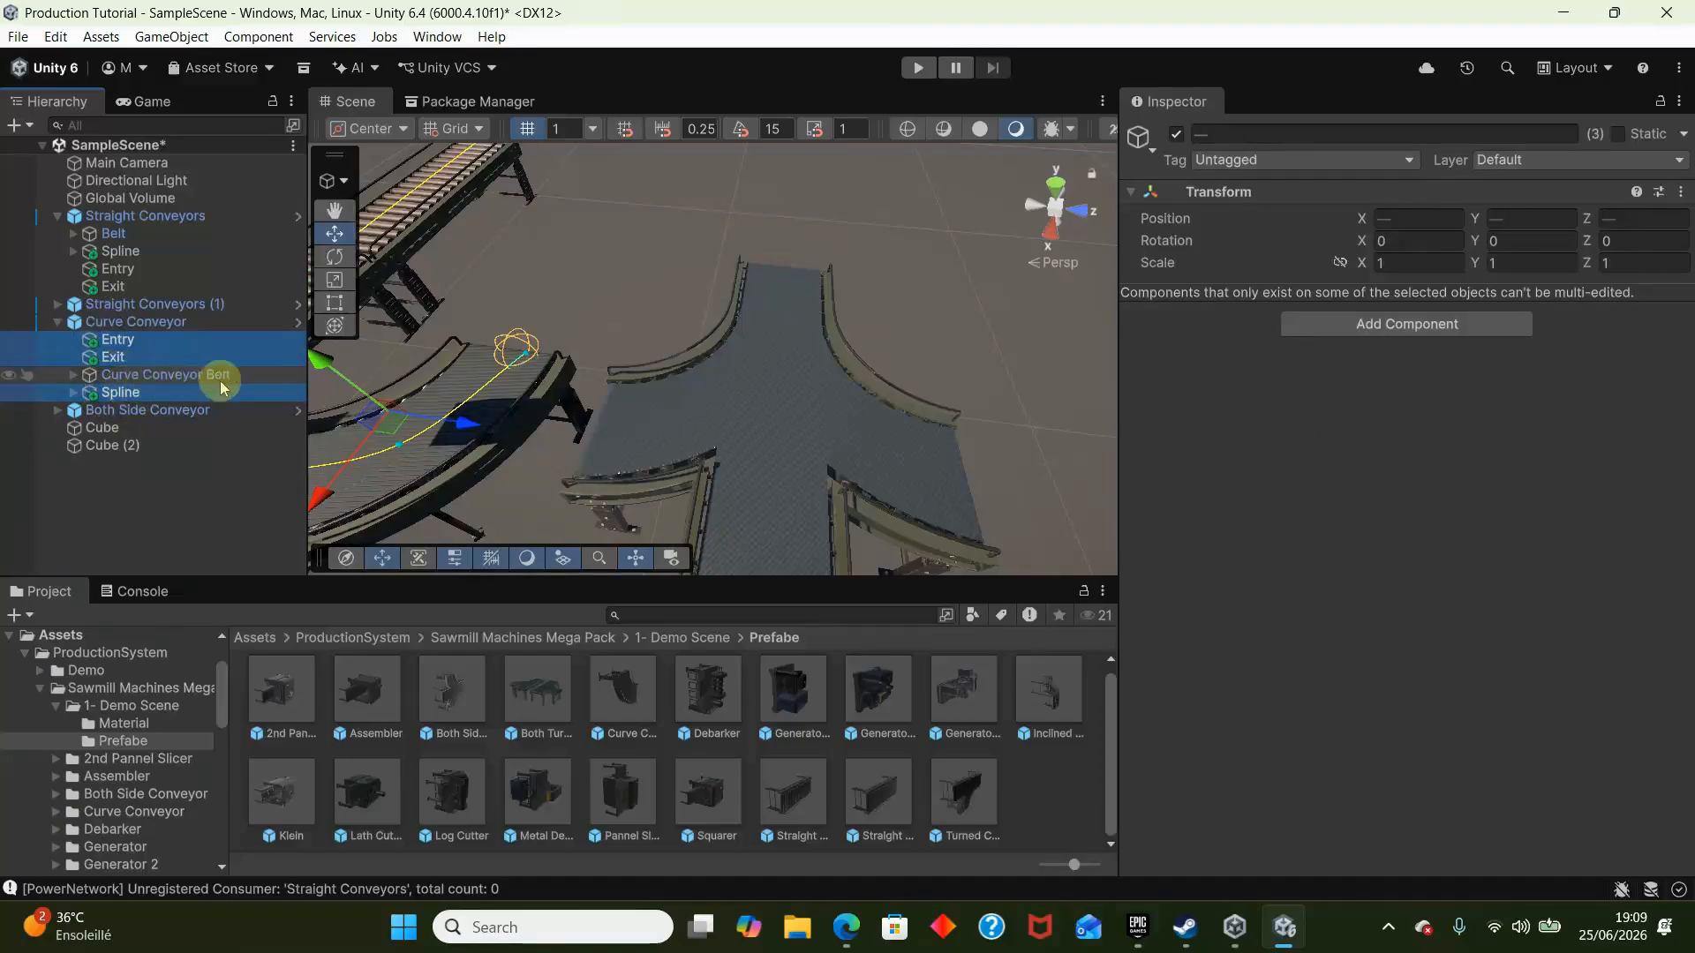
{"action": "left_click_drag", "start_coordinate": [438, 346], "coordinate": [456, 381], "text": "alt"}
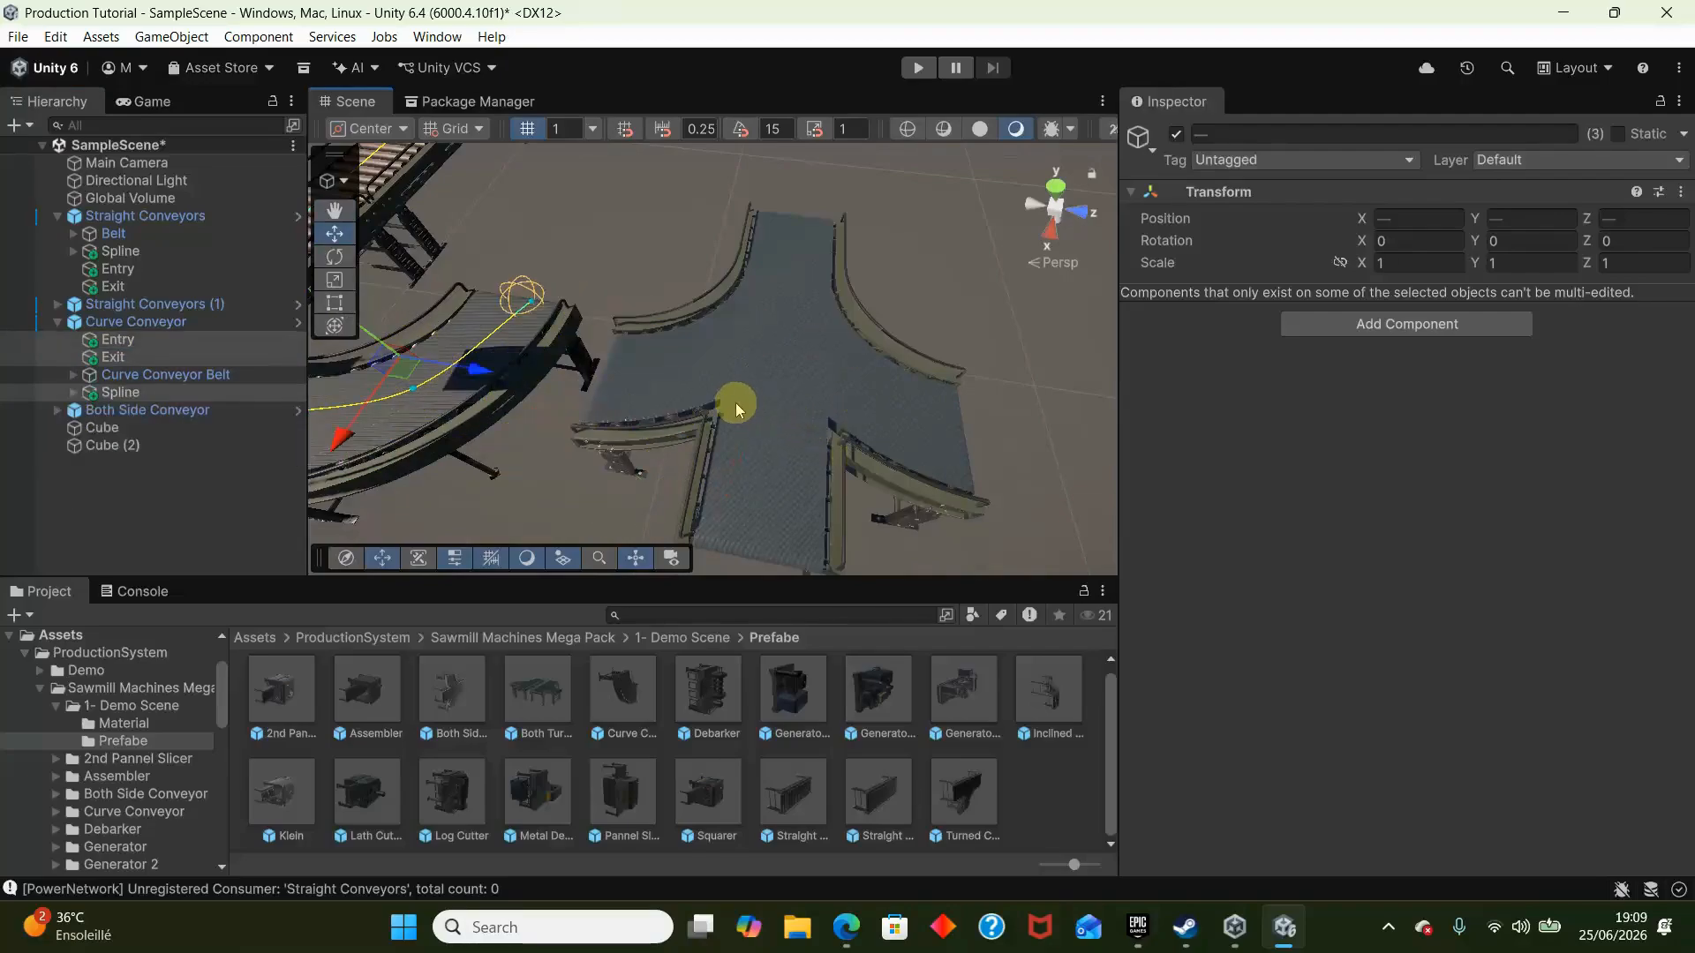
{"action": "key", "text": "ctrl+z"}
- Copy Spline, Entry and Exit from Straight Conveyors and paste them below Both Side Conveyor in the scene hierarchy
{"action": "left_click", "coordinate": [128, 253]}
{"action": "left_click", "coordinate": [164, 287], "text": "shift"}
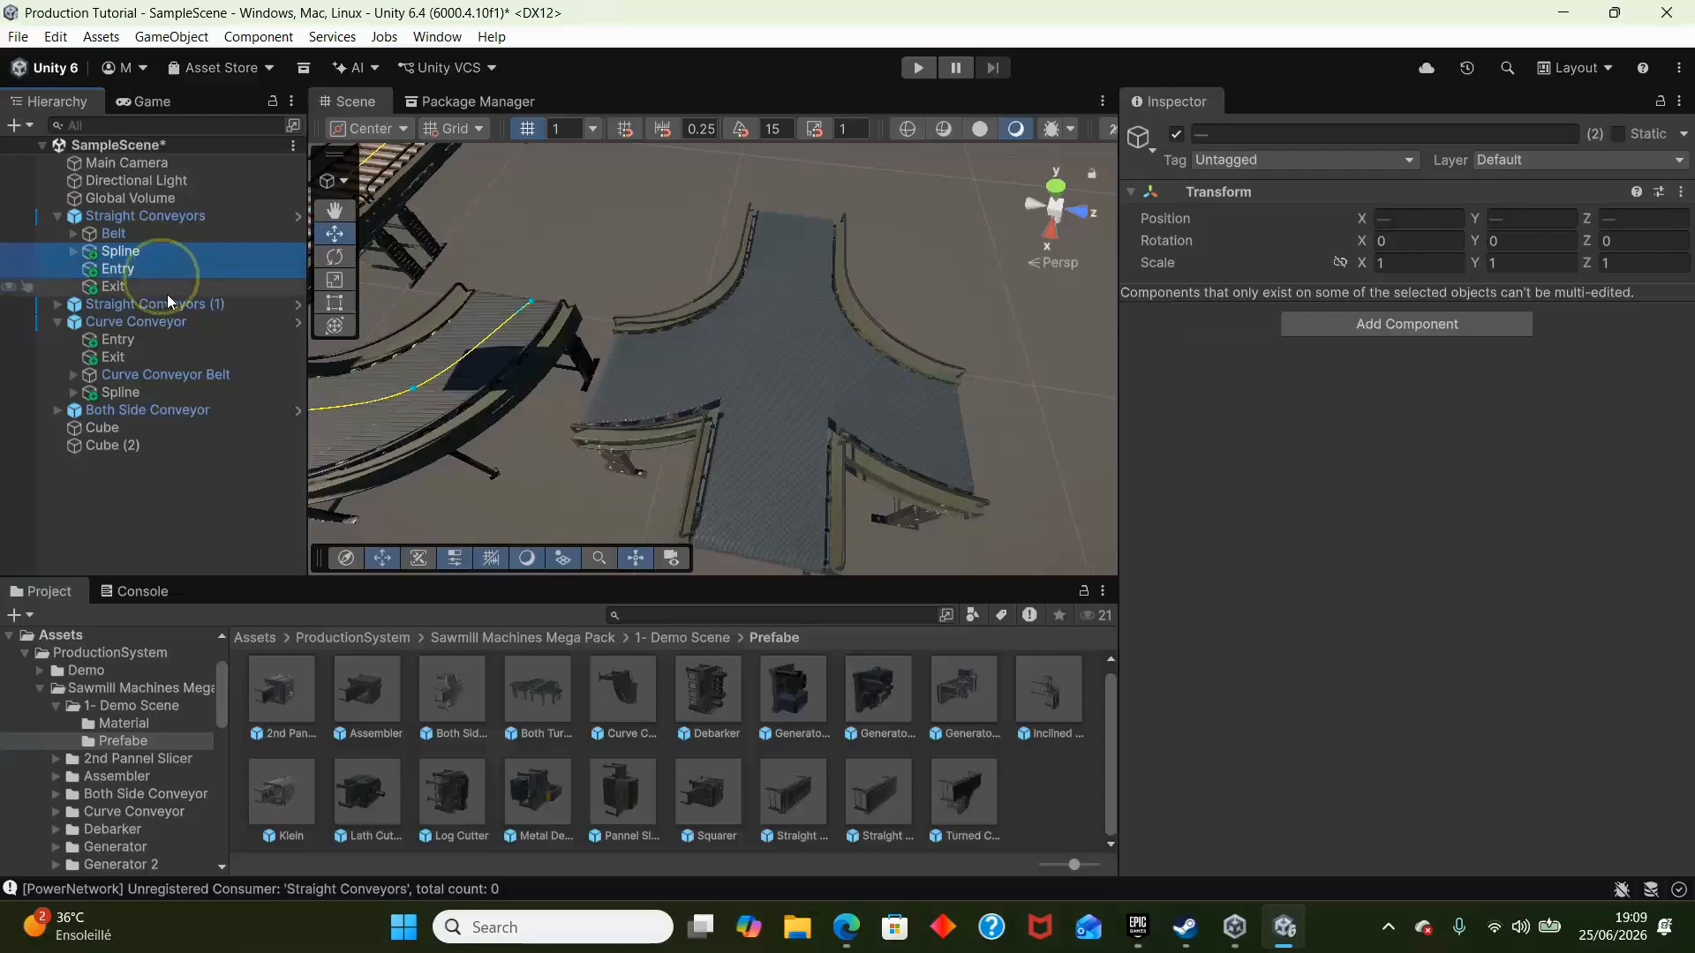
{"action": "left_click", "coordinate": [162, 415]}
{"action": "key", "text": "ctrl+v"}
- Move the pasted Spline, Entry and Exit together onto Both Side Conveyor, aligned along its straight run
{"action": "right_click_drag", "start_coordinate": [844, 297], "coordinate": [580, 218]}
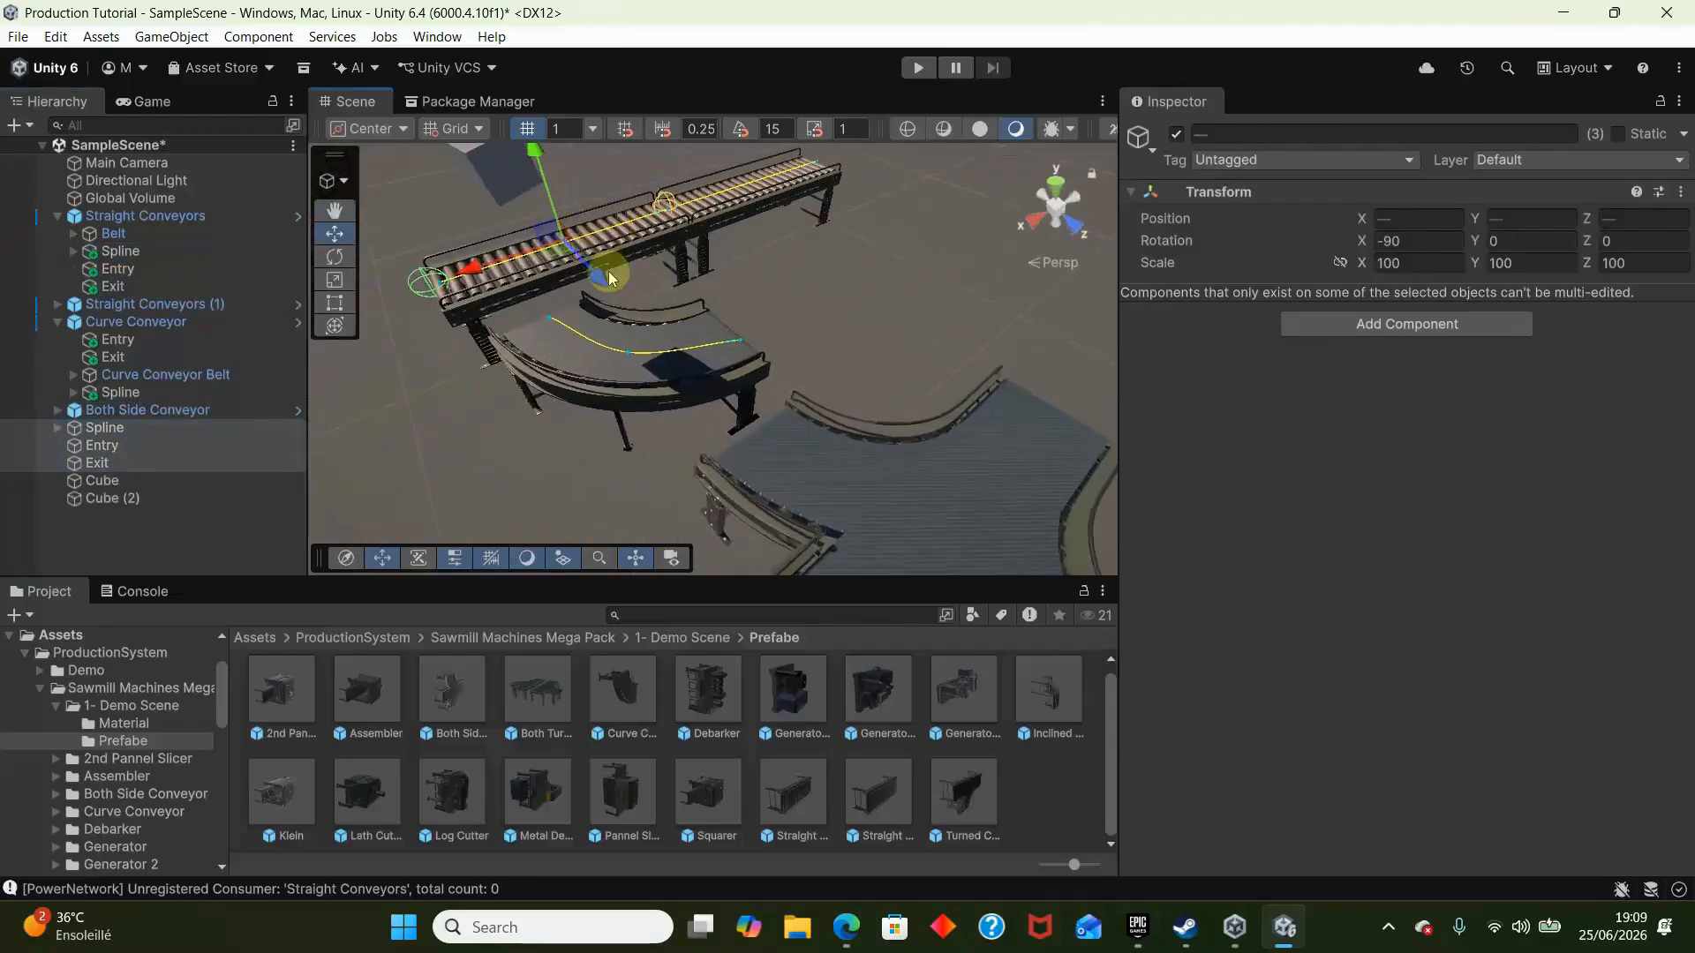
{"action": "right_click_drag", "start_coordinate": [988, 582], "coordinate": [700, 464]}
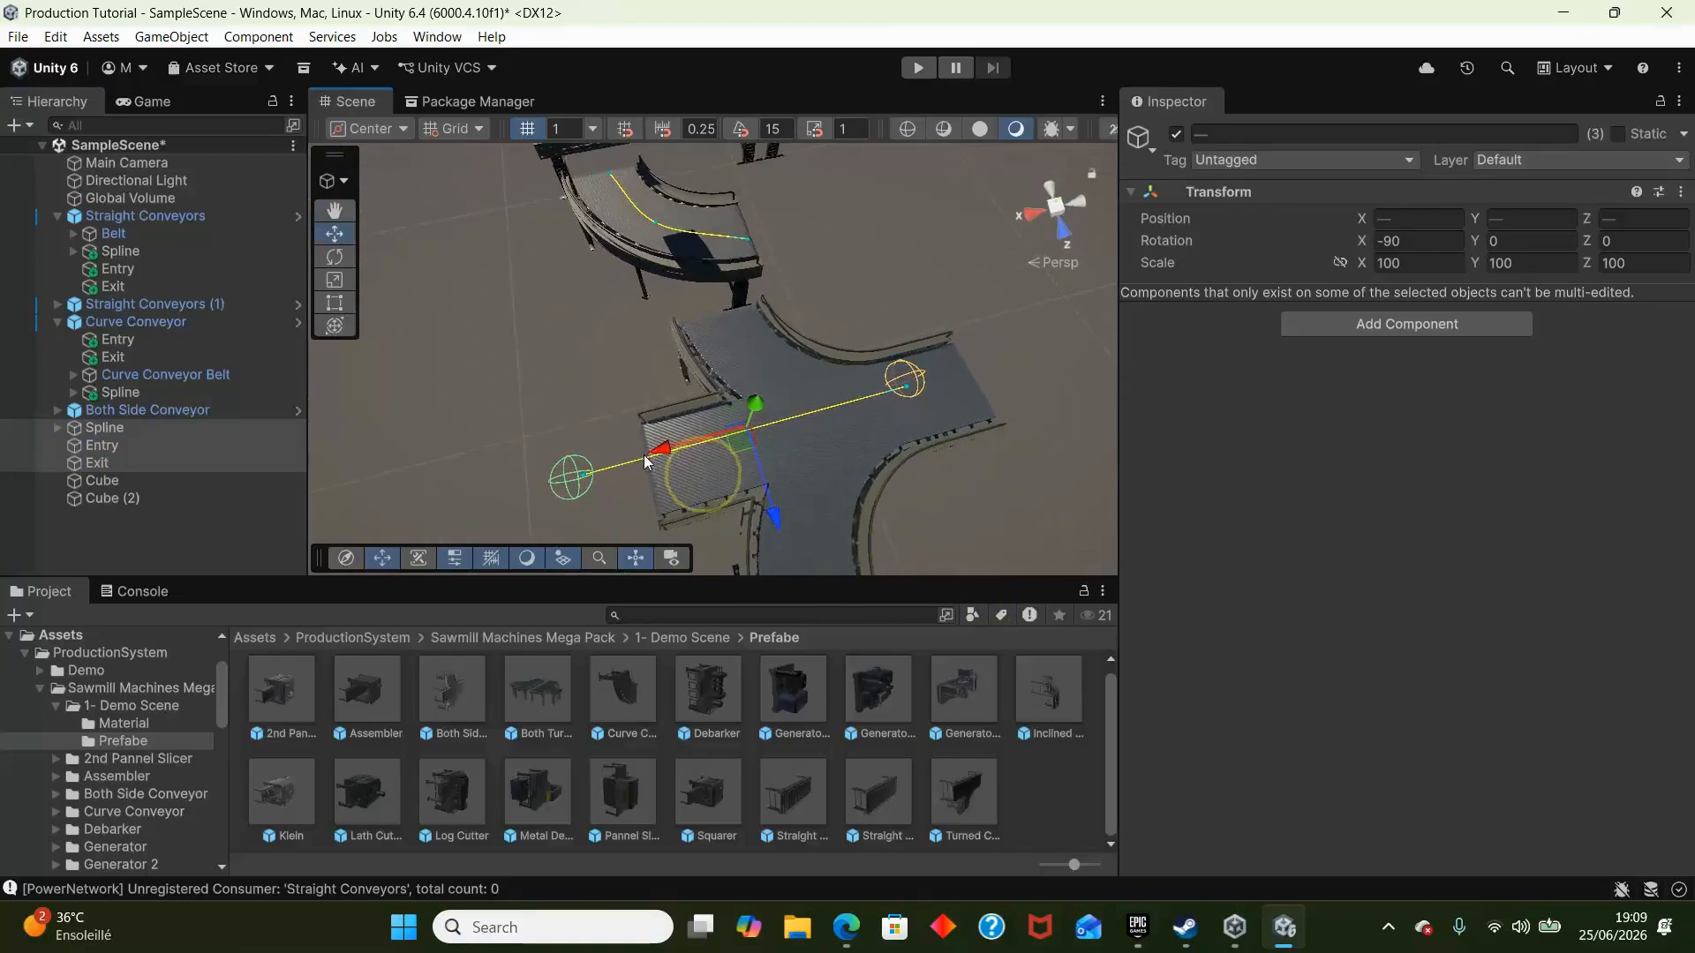
{"action": "left_click_drag", "start_coordinate": [687, 449], "coordinate": [860, 503]}
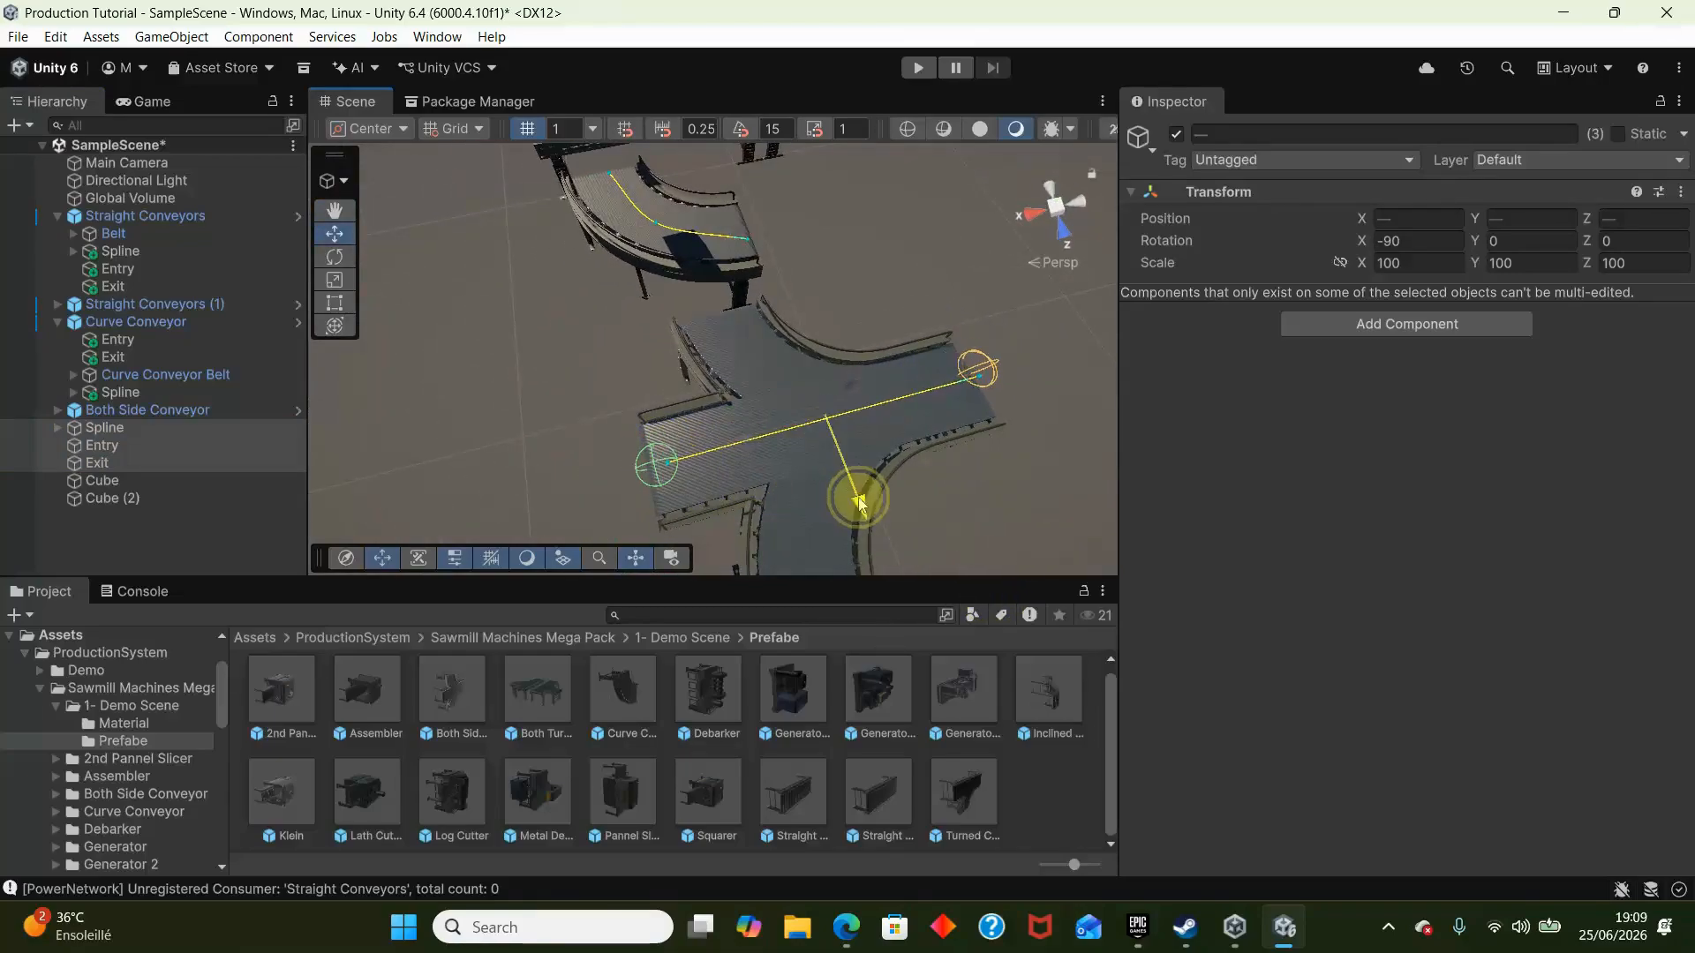
{"action": "right_click_drag", "start_coordinate": [830, 474], "coordinate": [814, 459]}
{"action": "left_click_drag", "start_coordinate": [735, 428], "coordinate": [732, 428]}
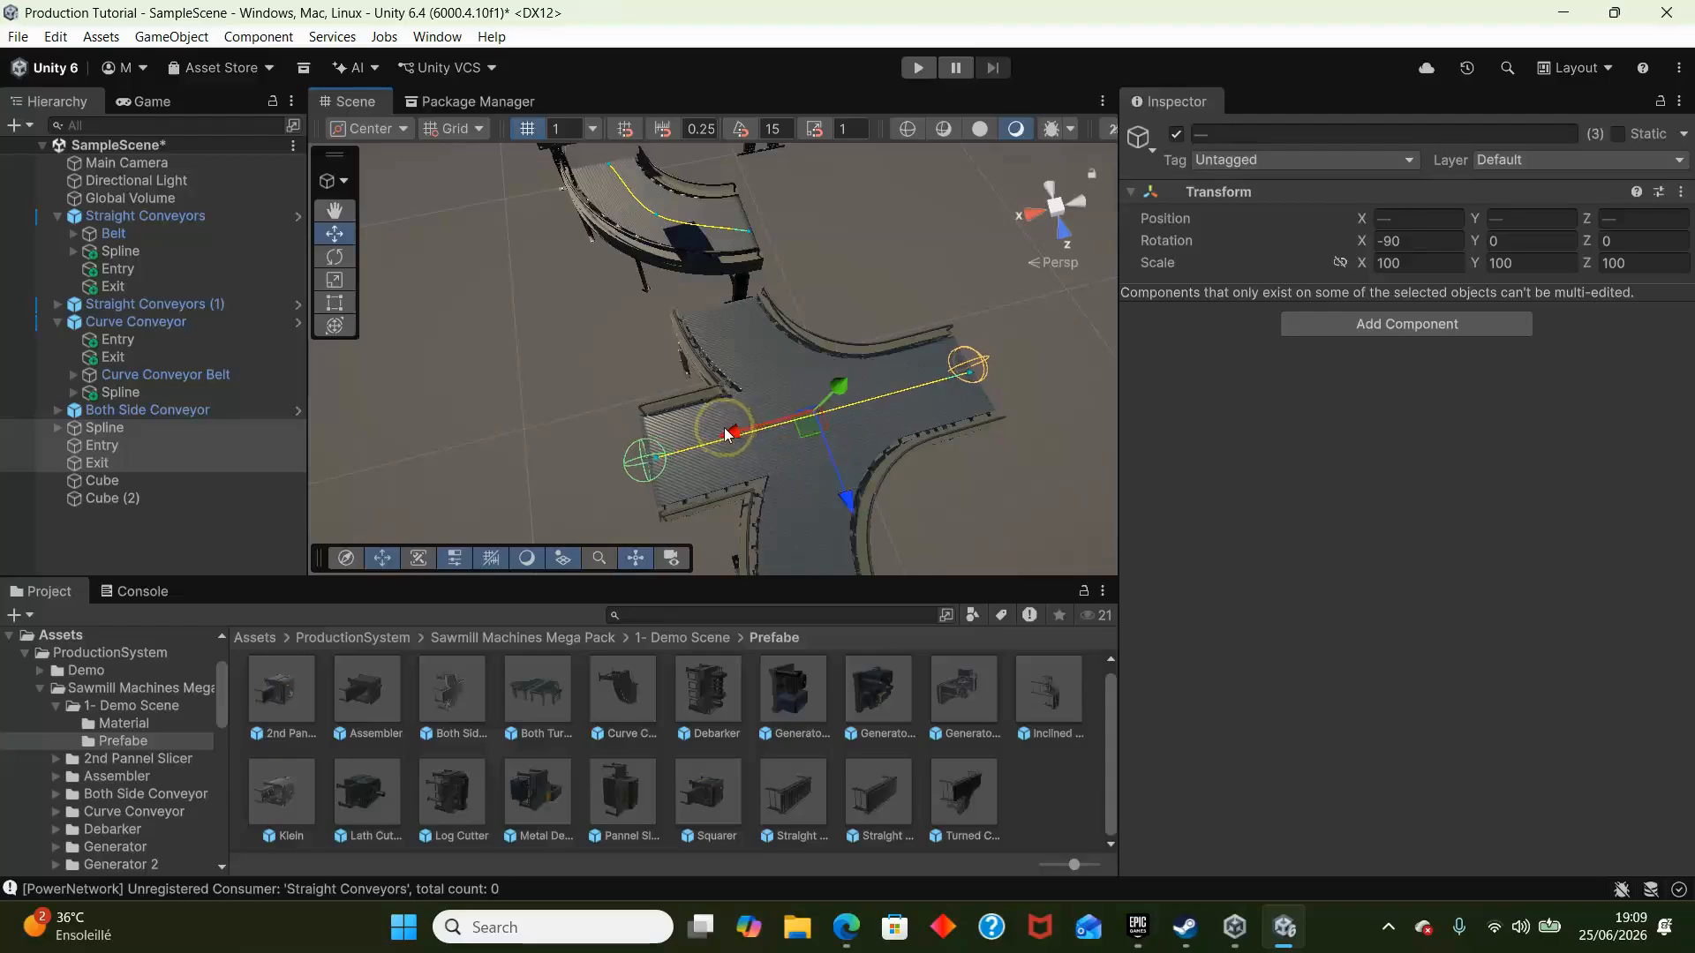
- Align the loose Exit and Entry connectors with the opposite ends of Both Side Conveyor's straight run
{"action": "key", "text": "w"}
{"action": "right_click_drag", "start_coordinate": [725, 429], "coordinate": [219, 355]}
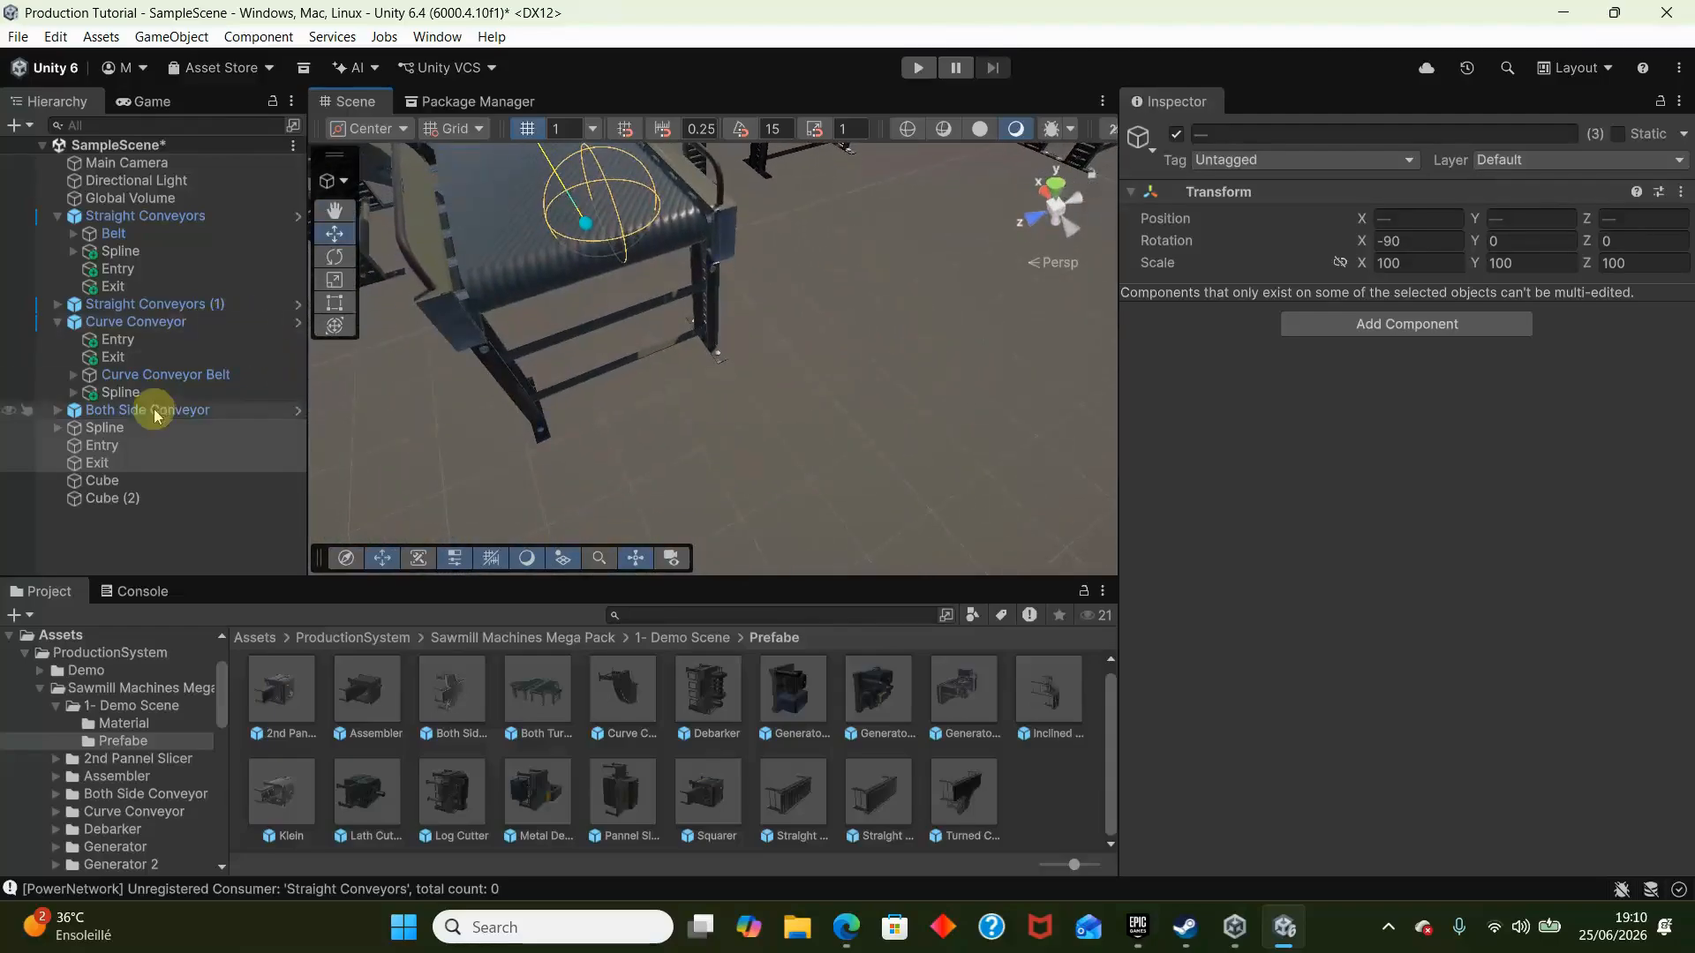
{"action": "left_click", "coordinate": [152, 465]}
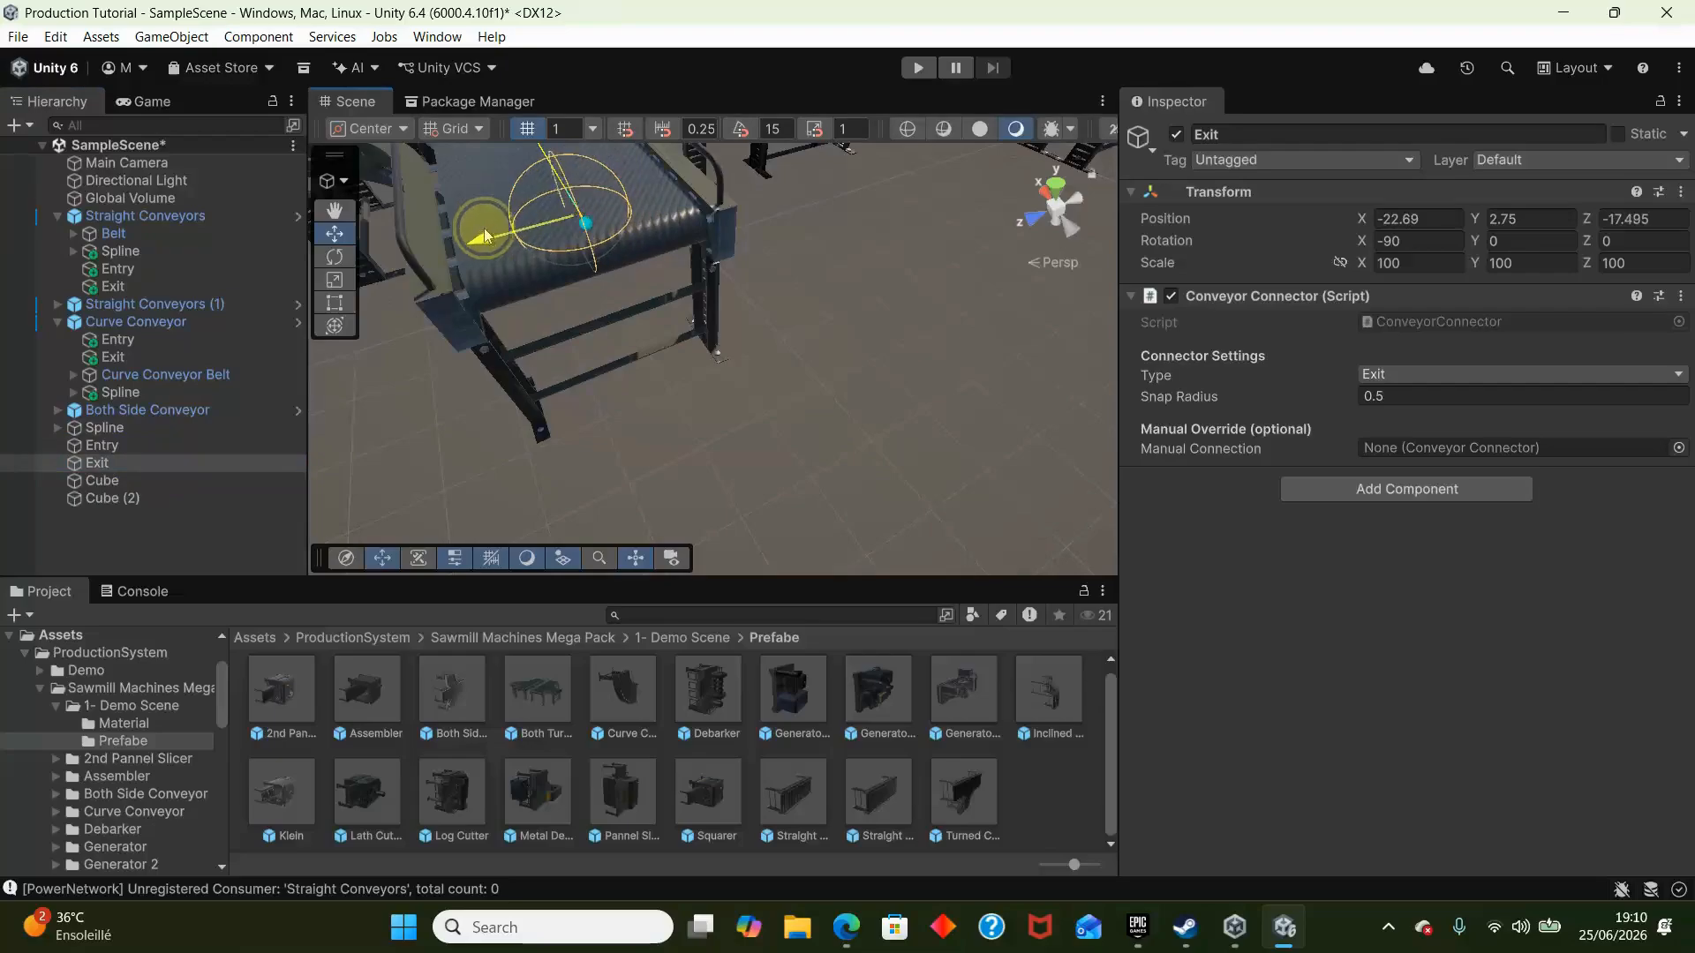
{"action": "right_click_drag", "start_coordinate": [562, 208], "coordinate": [1084, 236]}
{"action": "key", "text": "w"}
{"action": "left_click", "coordinate": [132, 448]}
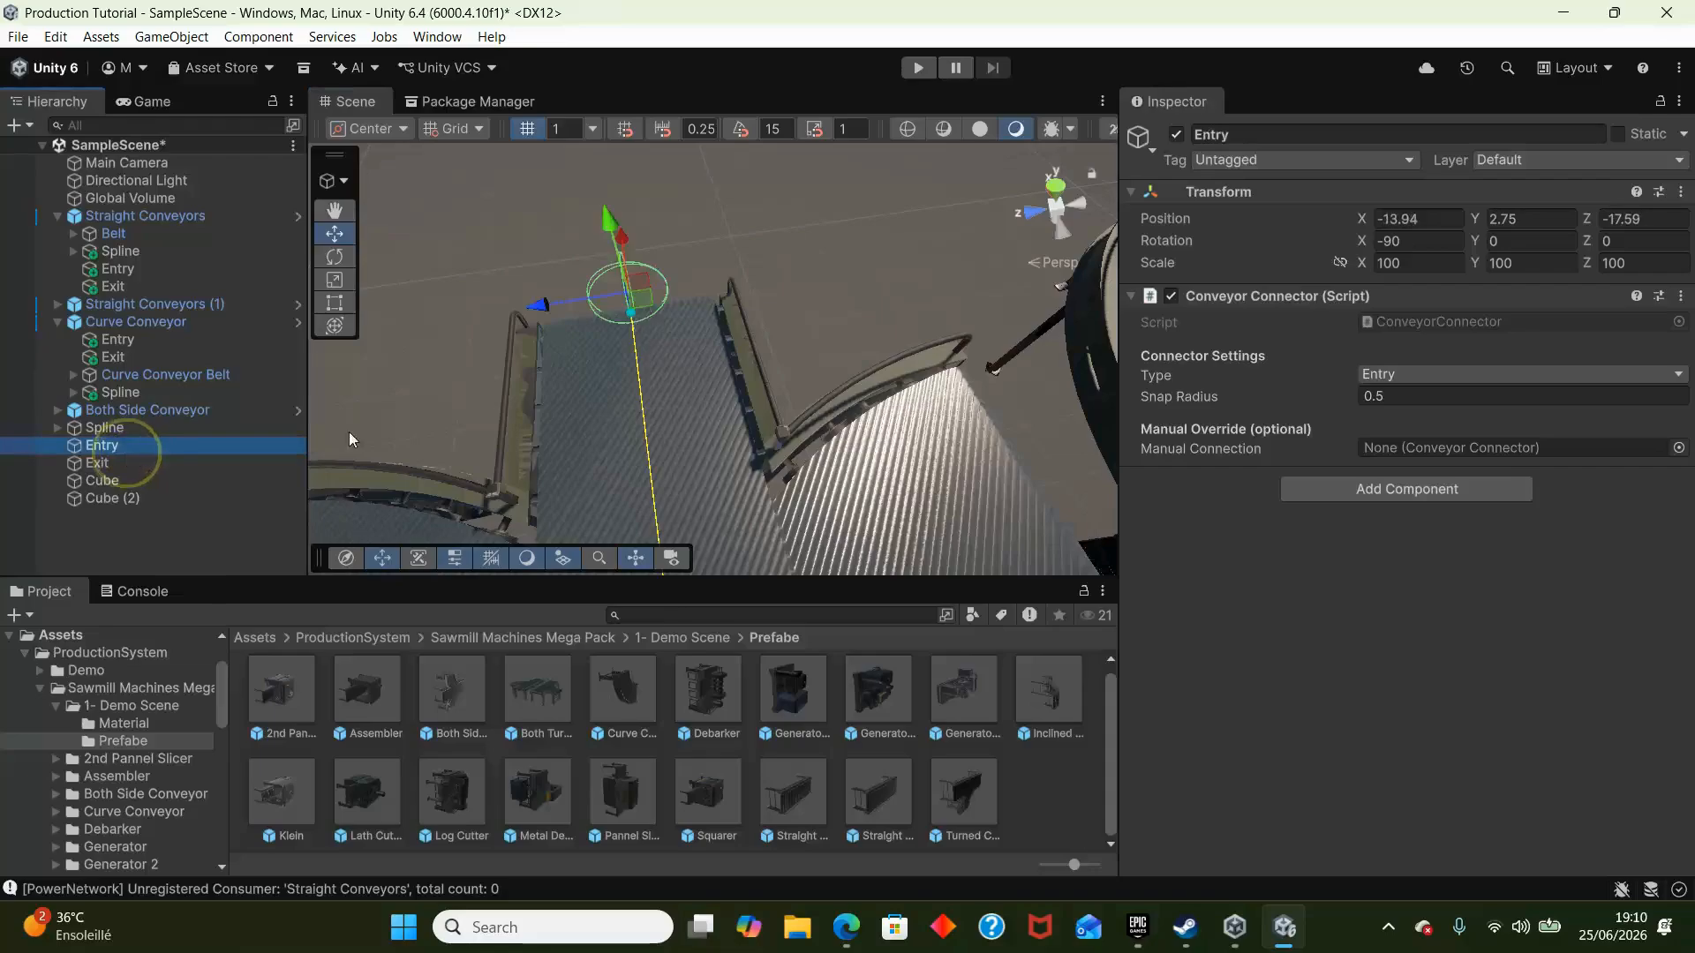
{"action": "right_click_drag", "start_coordinate": [564, 344], "coordinate": [1347, 363]}
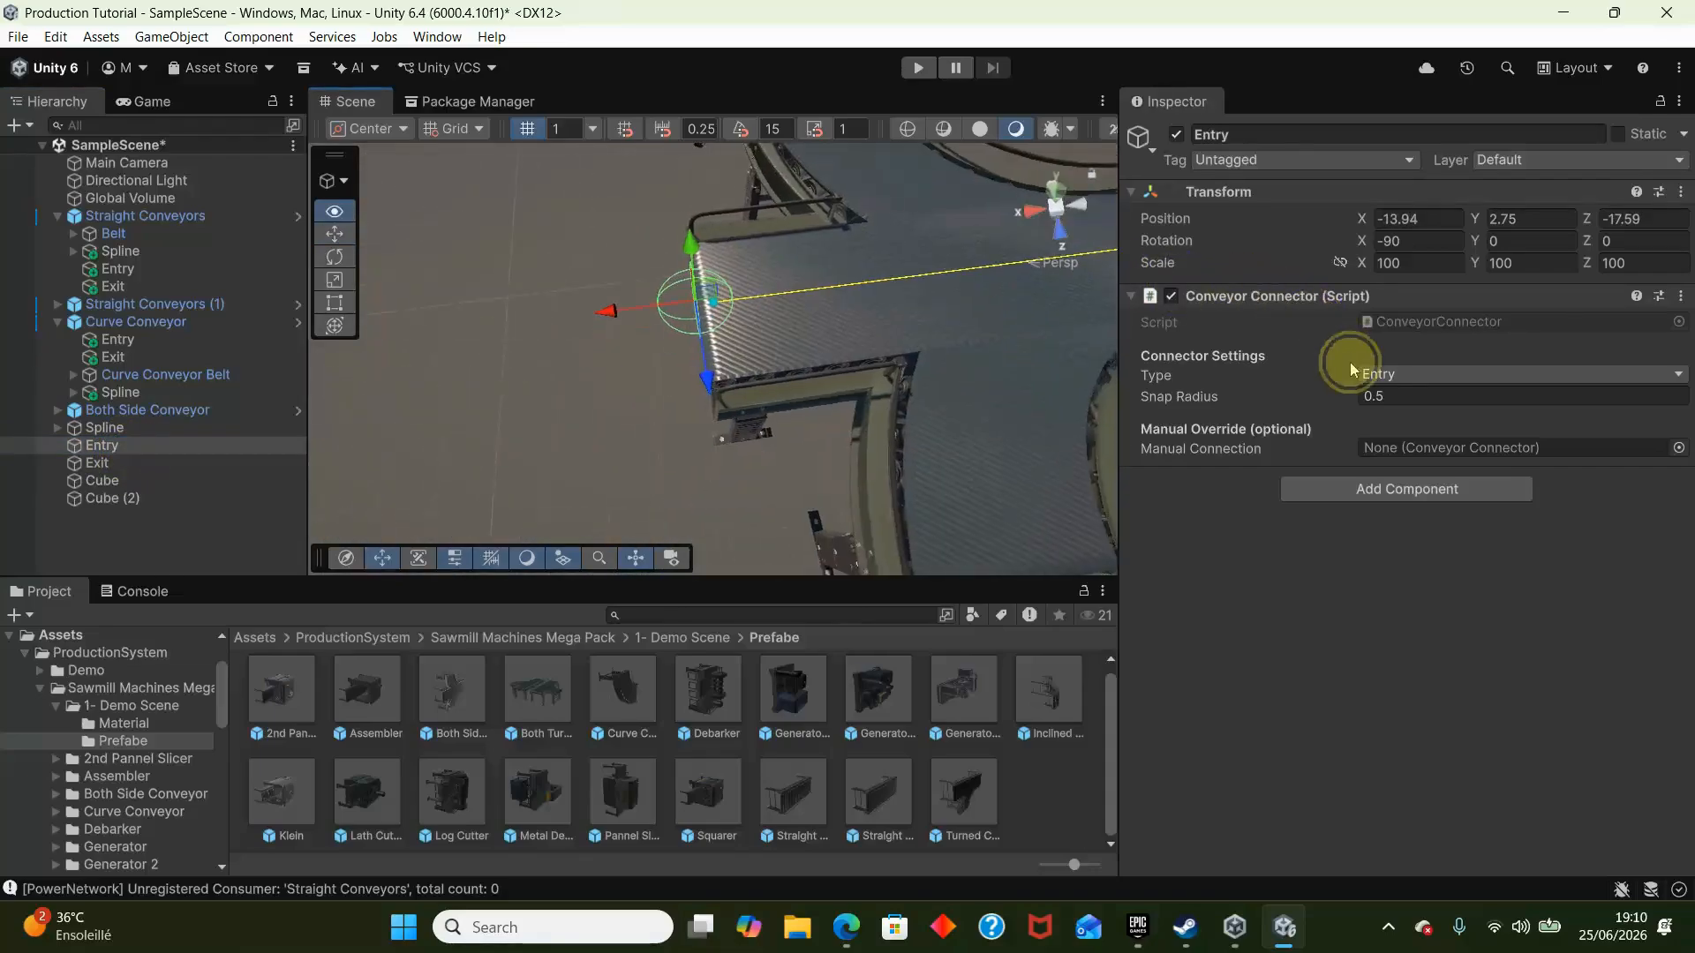
- Duplicate the loose Entry connector twice and place one copy at the end of each side branch of Both Side Conveyor
{"action": "key", "text": "ctrl+d"}
{"action": "left_click_drag", "start_coordinate": [624, 318], "coordinate": [789, 323]}
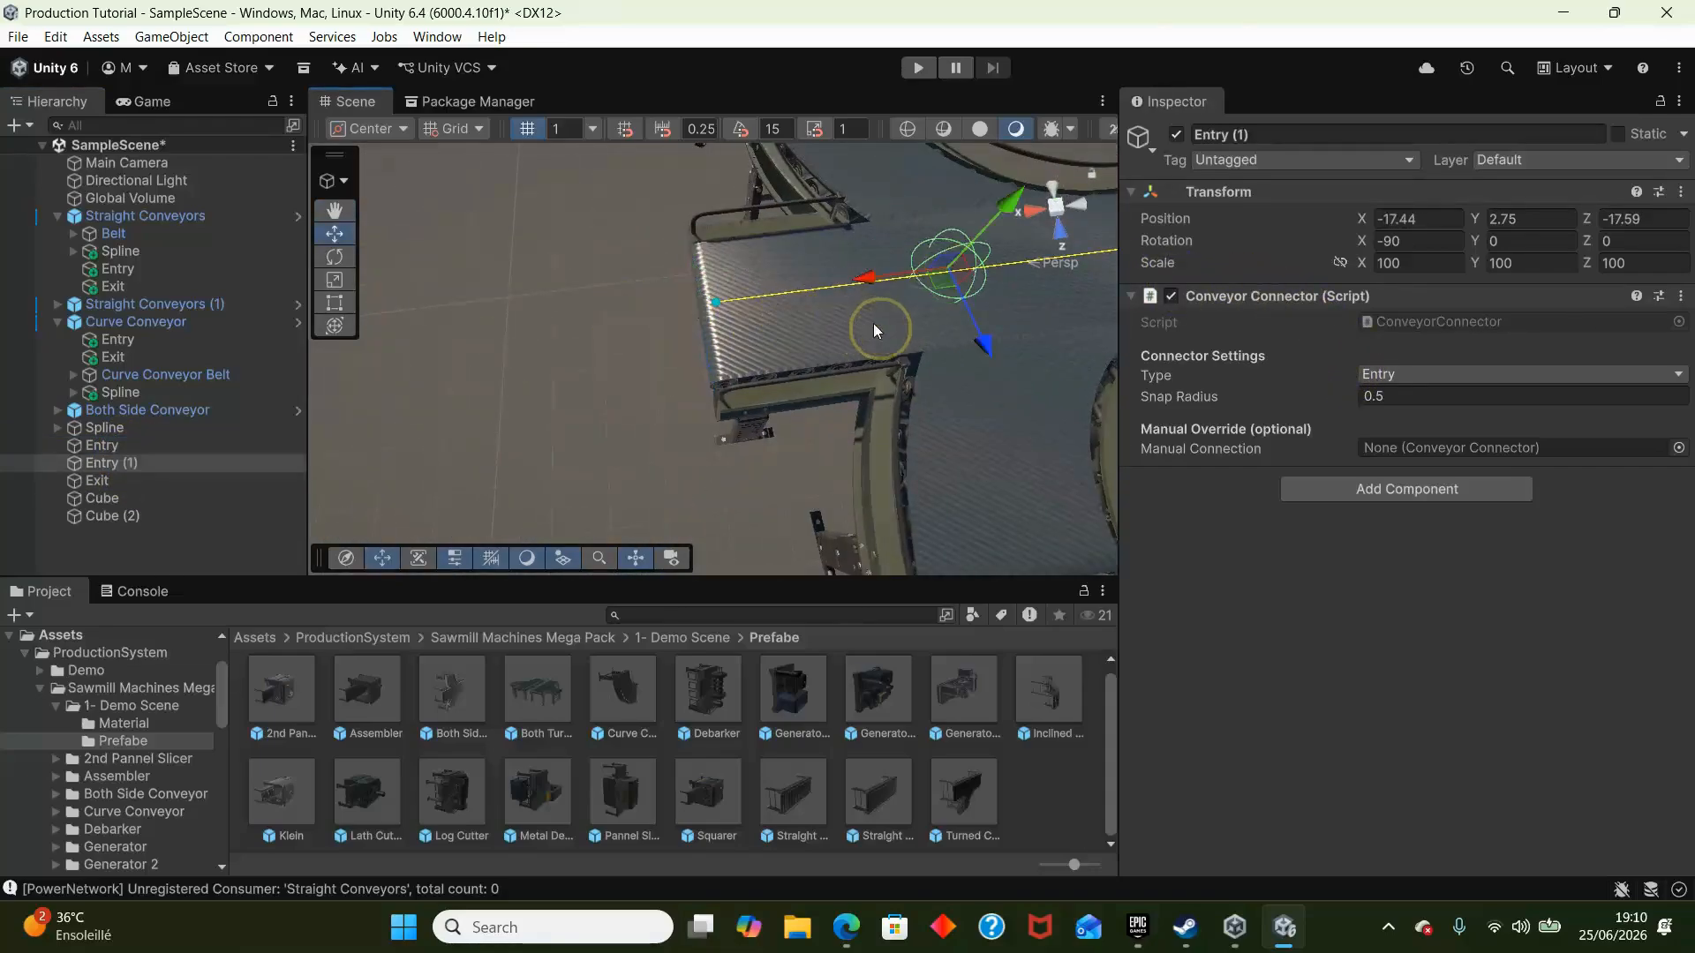
{"action": "right_click_drag", "start_coordinate": [872, 323], "coordinate": [796, 309]}
{"action": "left_click_drag", "start_coordinate": [796, 309], "coordinate": [789, 466]}
{"action": "right_click_drag", "start_coordinate": [782, 464], "coordinate": [828, 319]}
{"action": "key", "text": "ctrl+d"}
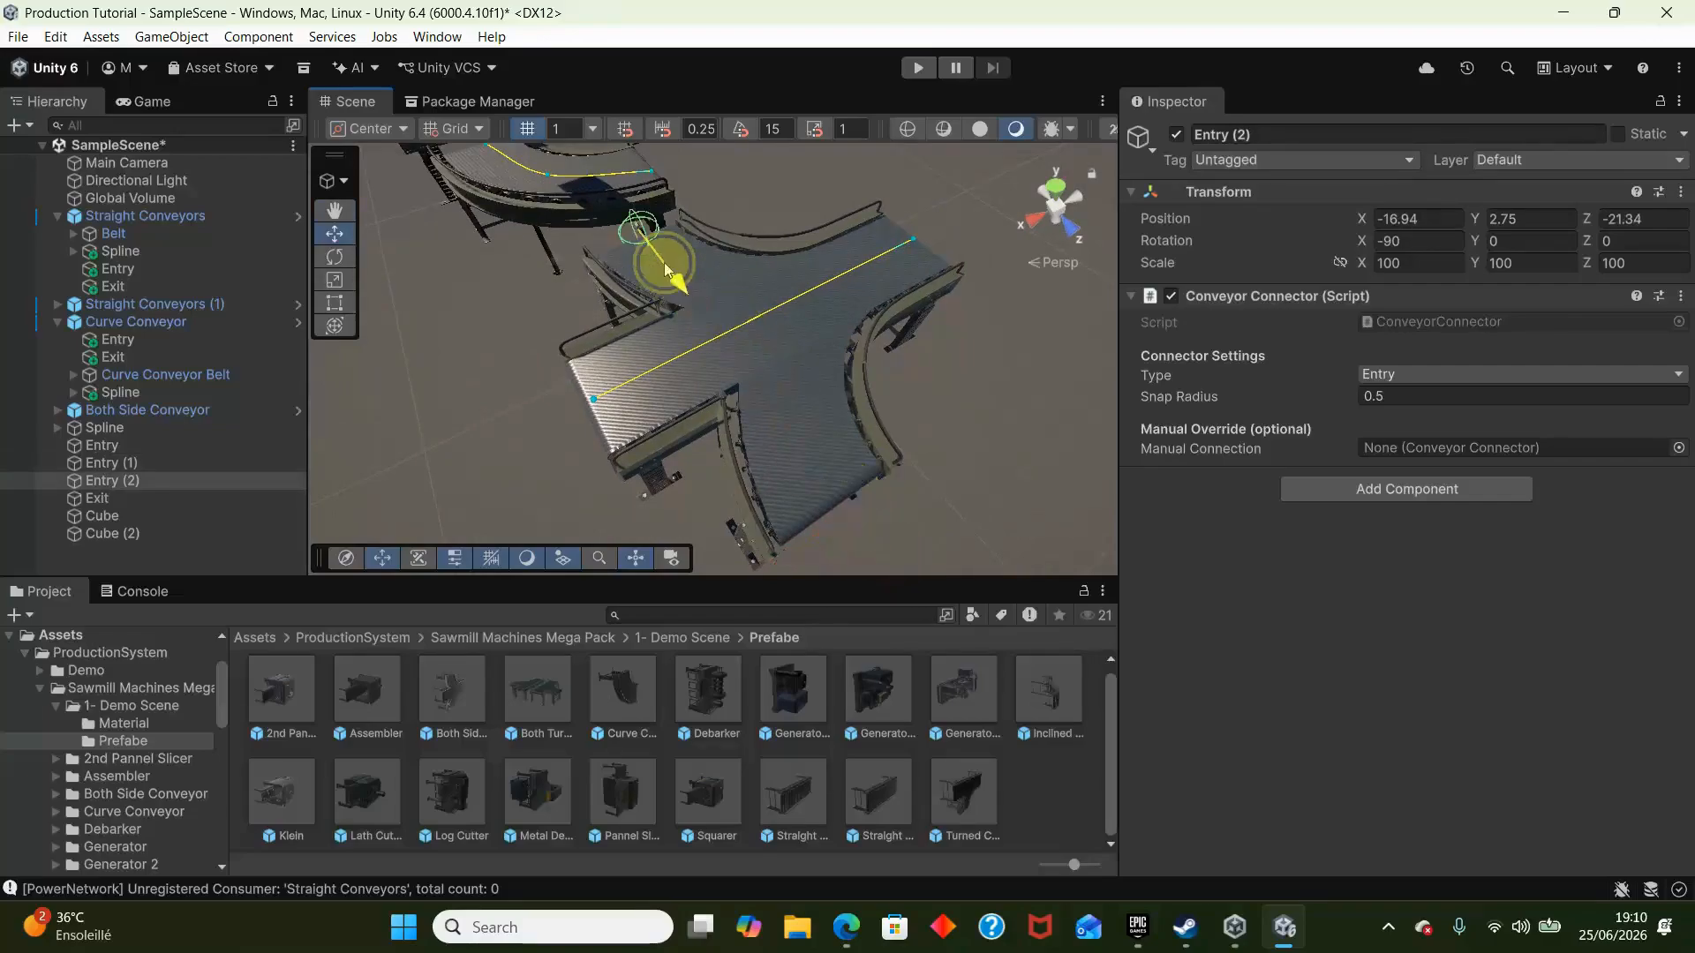
- Make the loose Spline, Entry connectors, Exit and both cubes children of Both Side Conveyor
{"action": "left_click", "coordinate": [104, 432]}
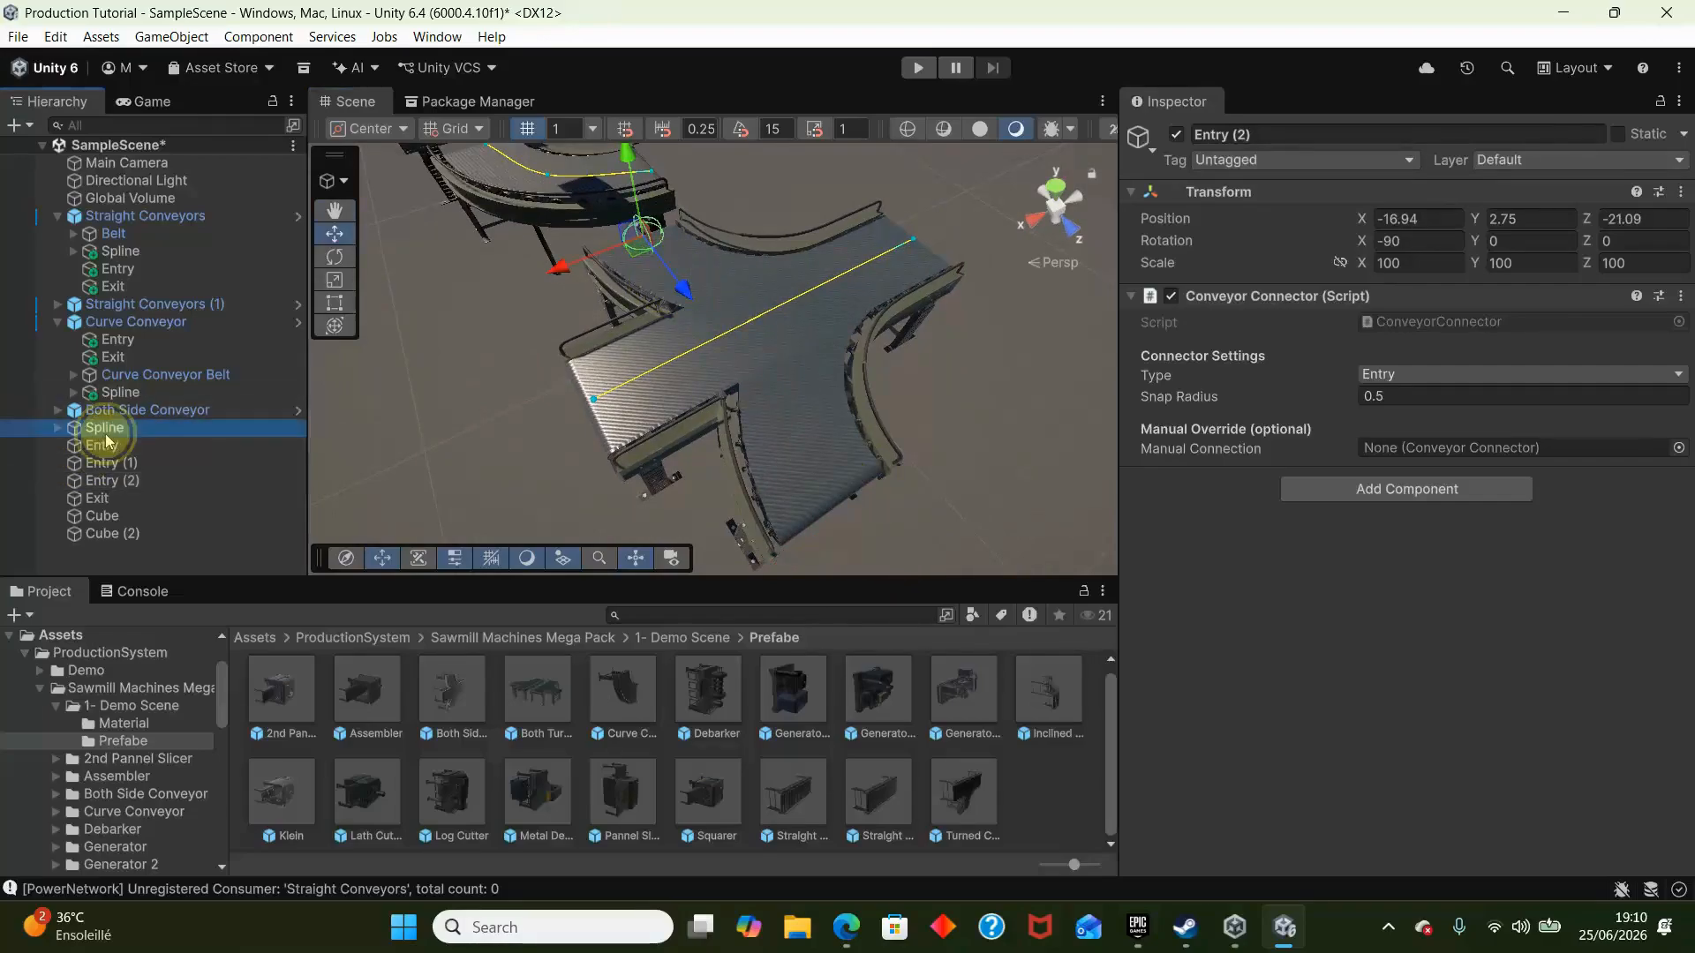
{"action": "left_click", "coordinate": [127, 528], "text": "shift"}
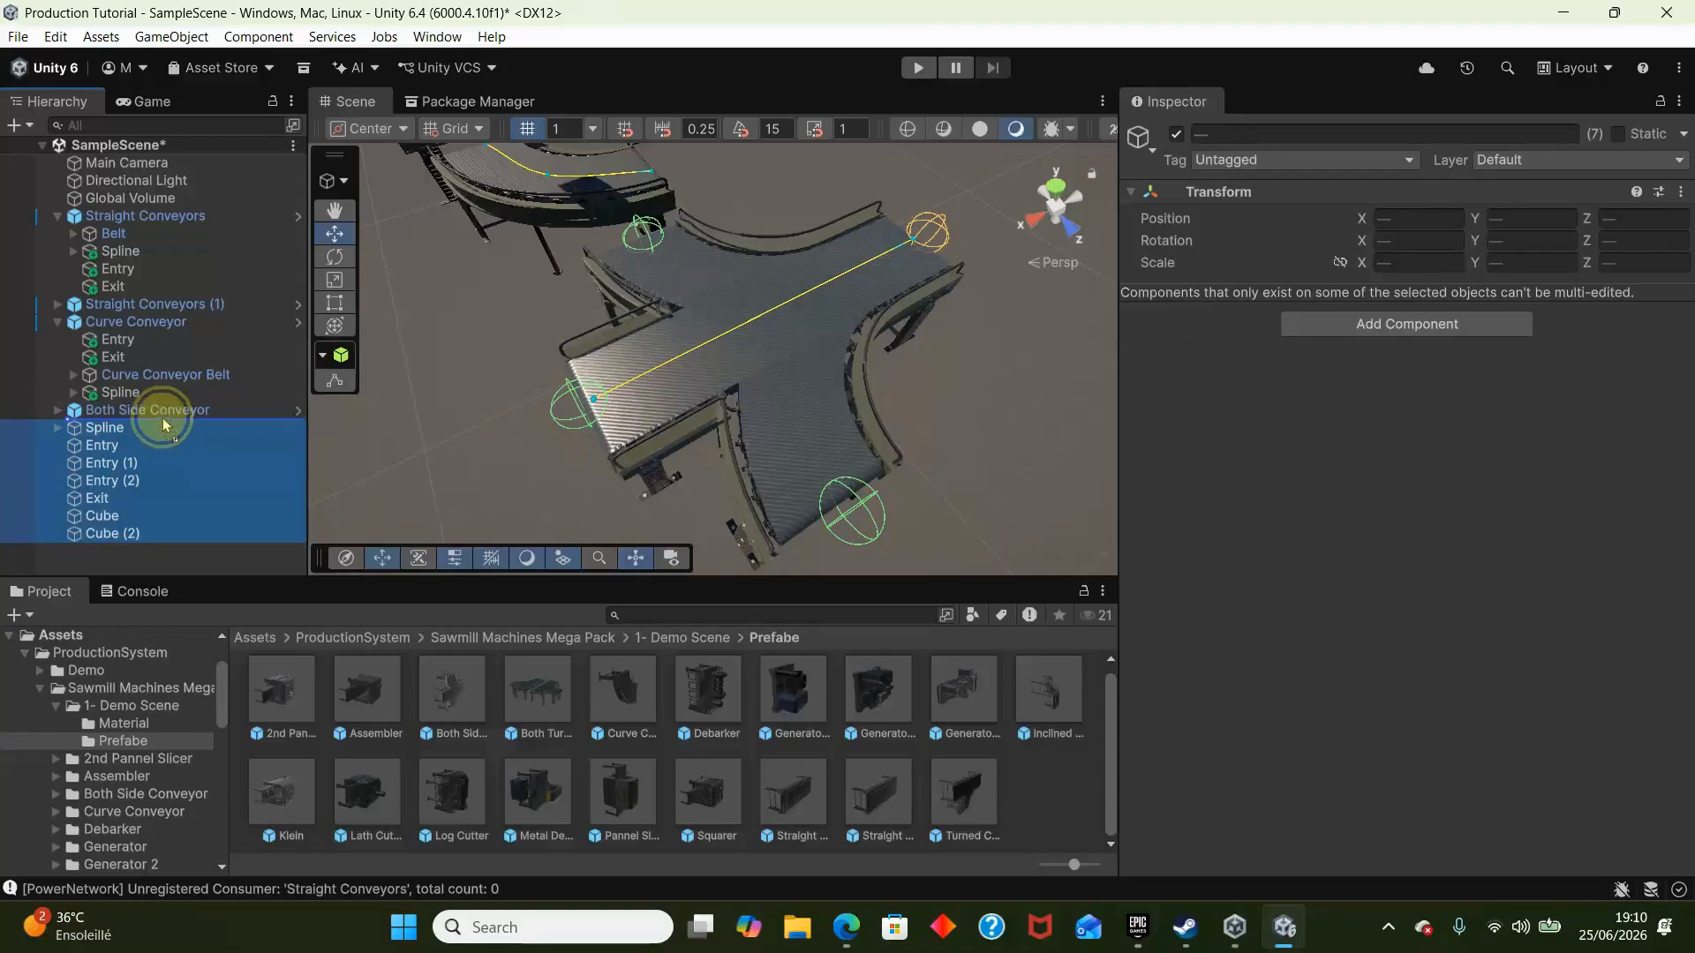
{"action": "left_click_drag", "start_coordinate": [163, 424], "coordinate": [156, 412]}
- Add a Conveyor Belt component to Both Side Conveyor and turn off Requires Power
{"action": "left_click", "coordinate": [70, 412]}
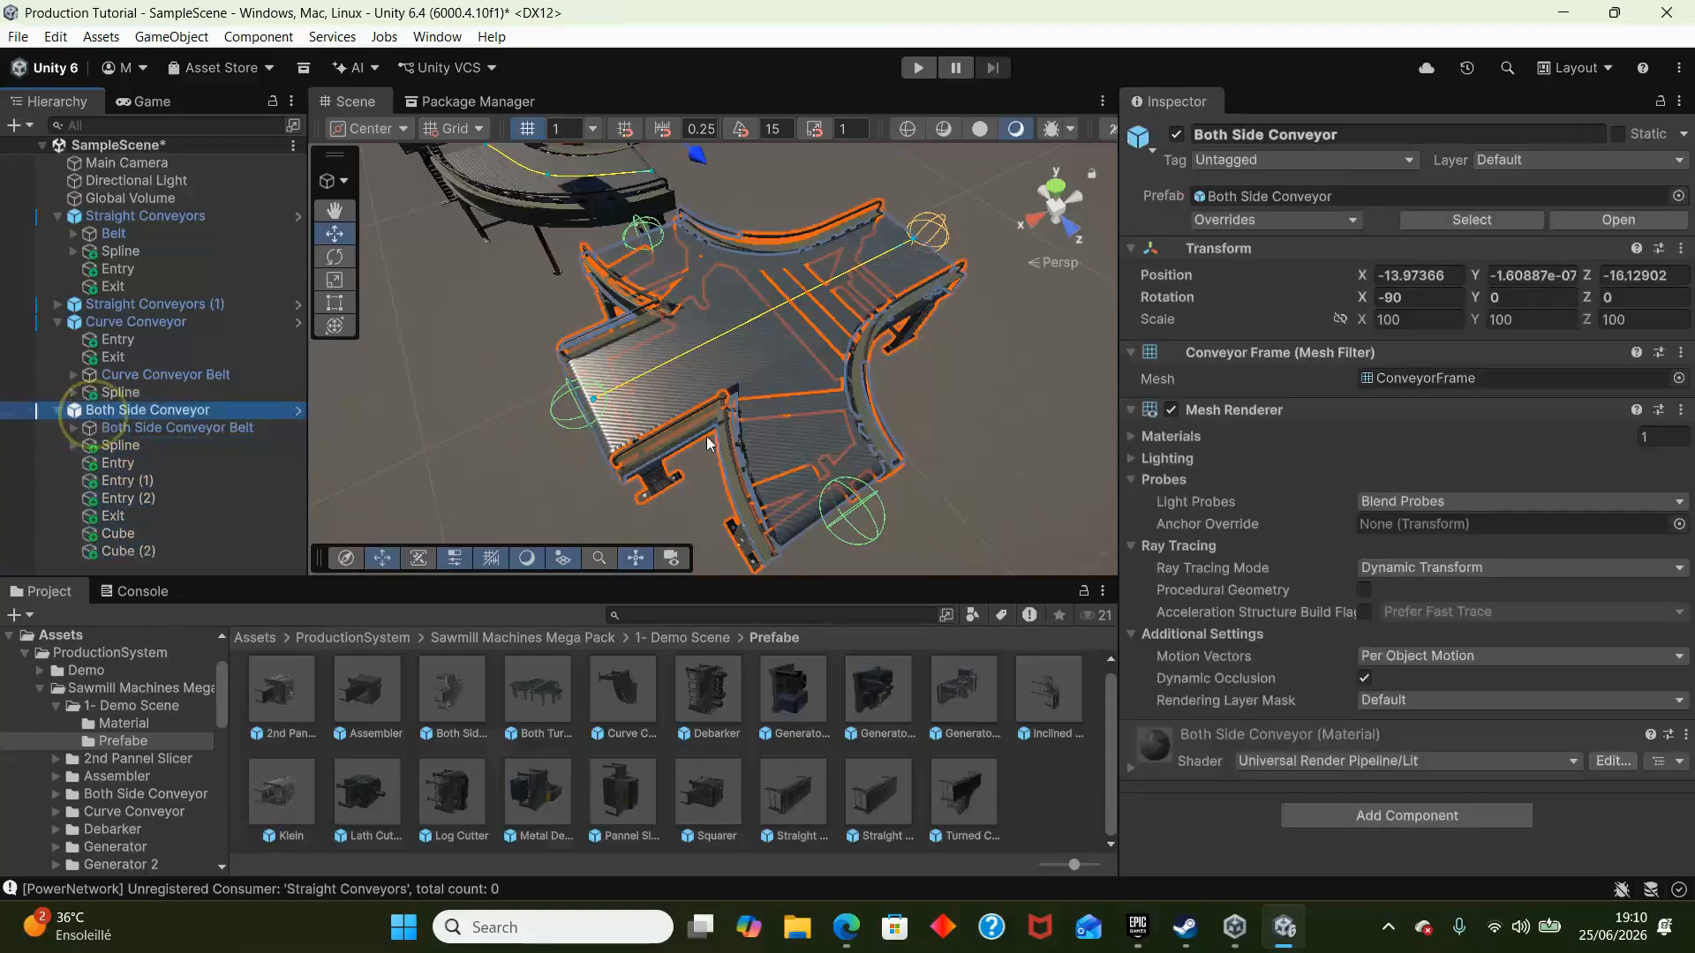
{"action": "left_click", "coordinate": [1384, 821]}
{"action": "type", "text": "bo"}
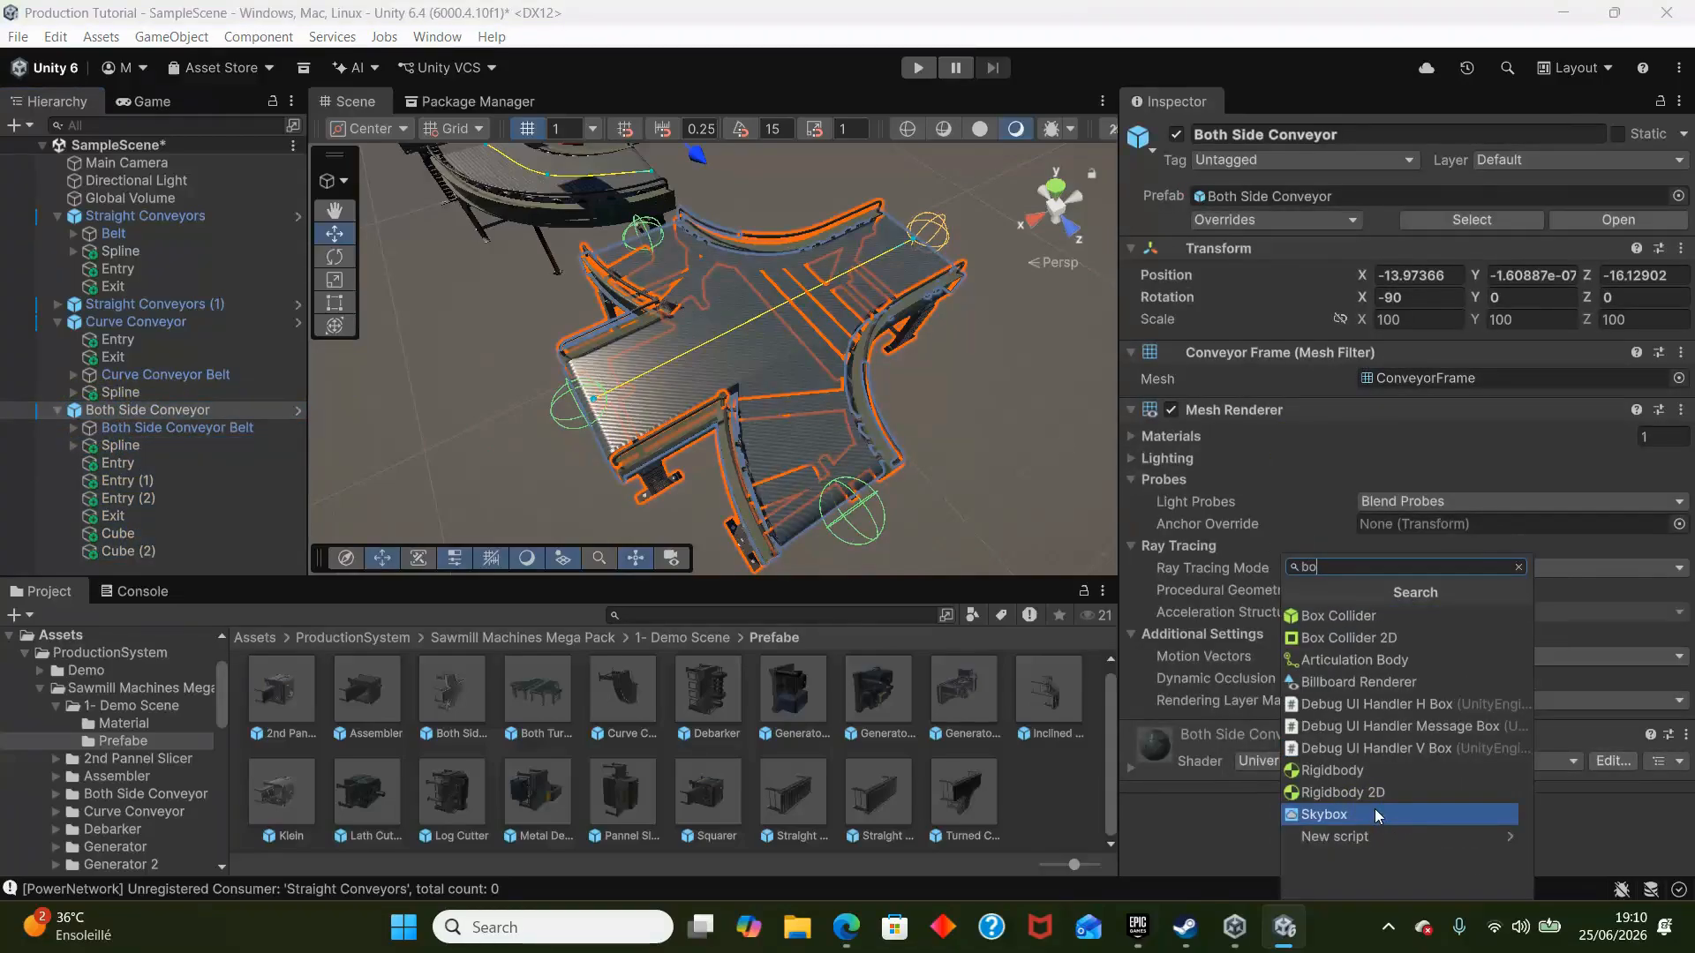
{"action": "key", "text": "BackSpace"}
{"action": "type", "text": "el"}
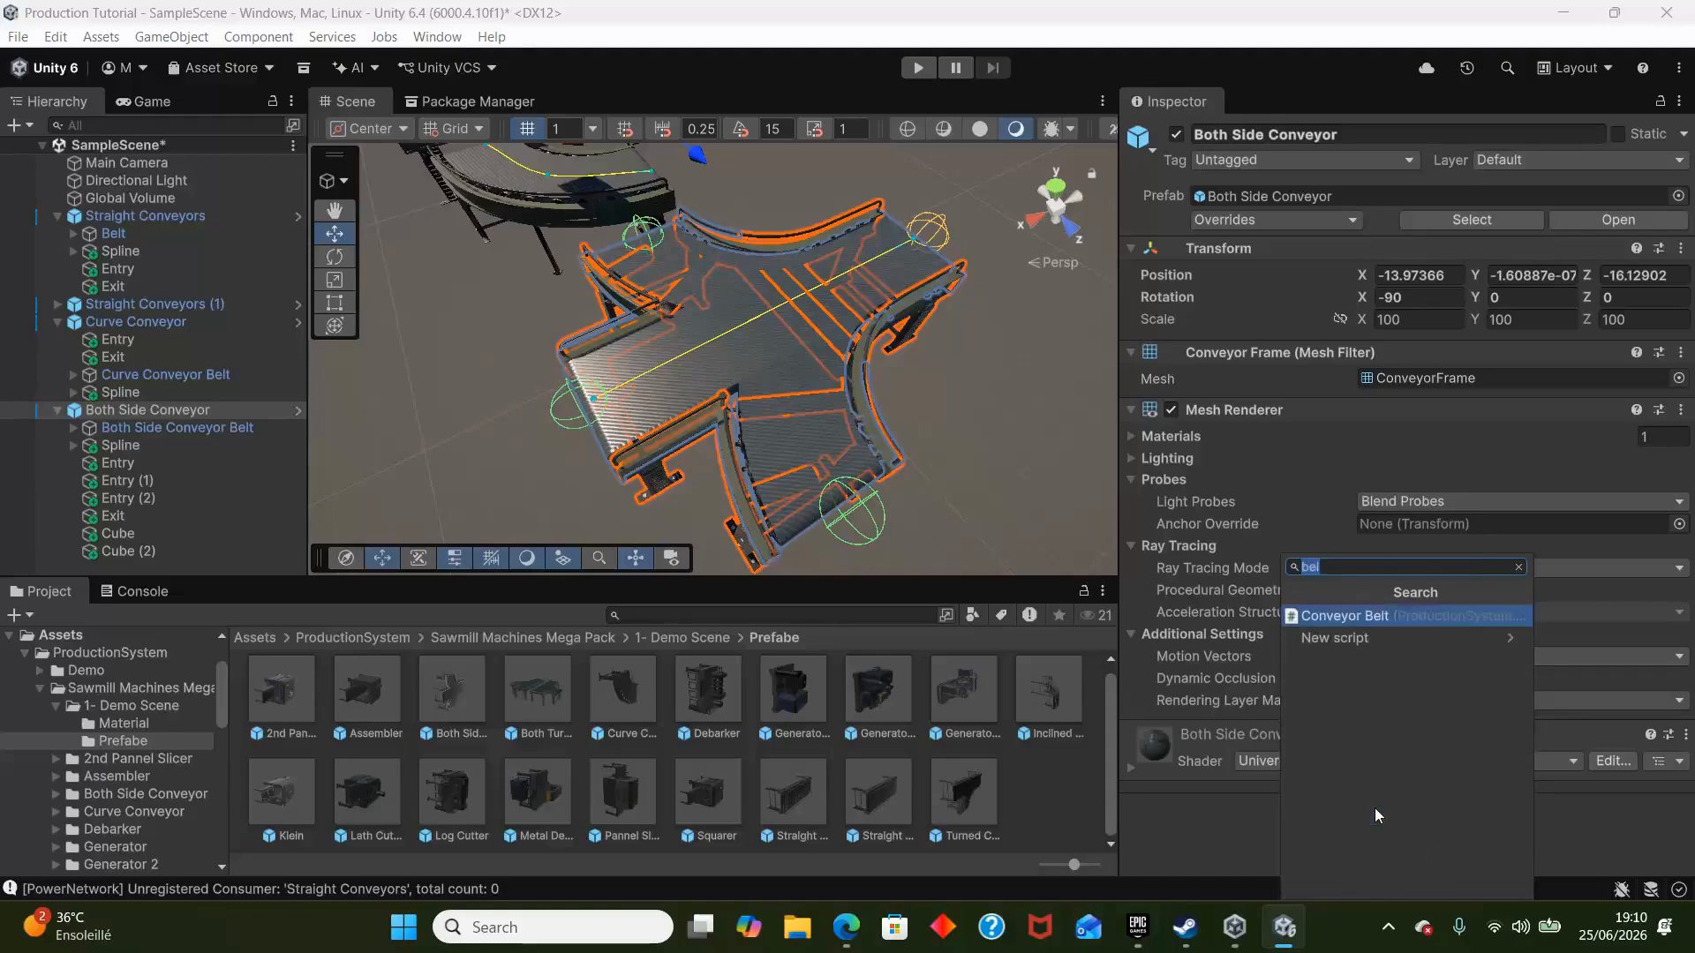
{"action": "key", "text": "Return"}
{"action": "scroll", "coordinate": [1346, 652], "scroll_direction": "down", "scroll_amount": 5}
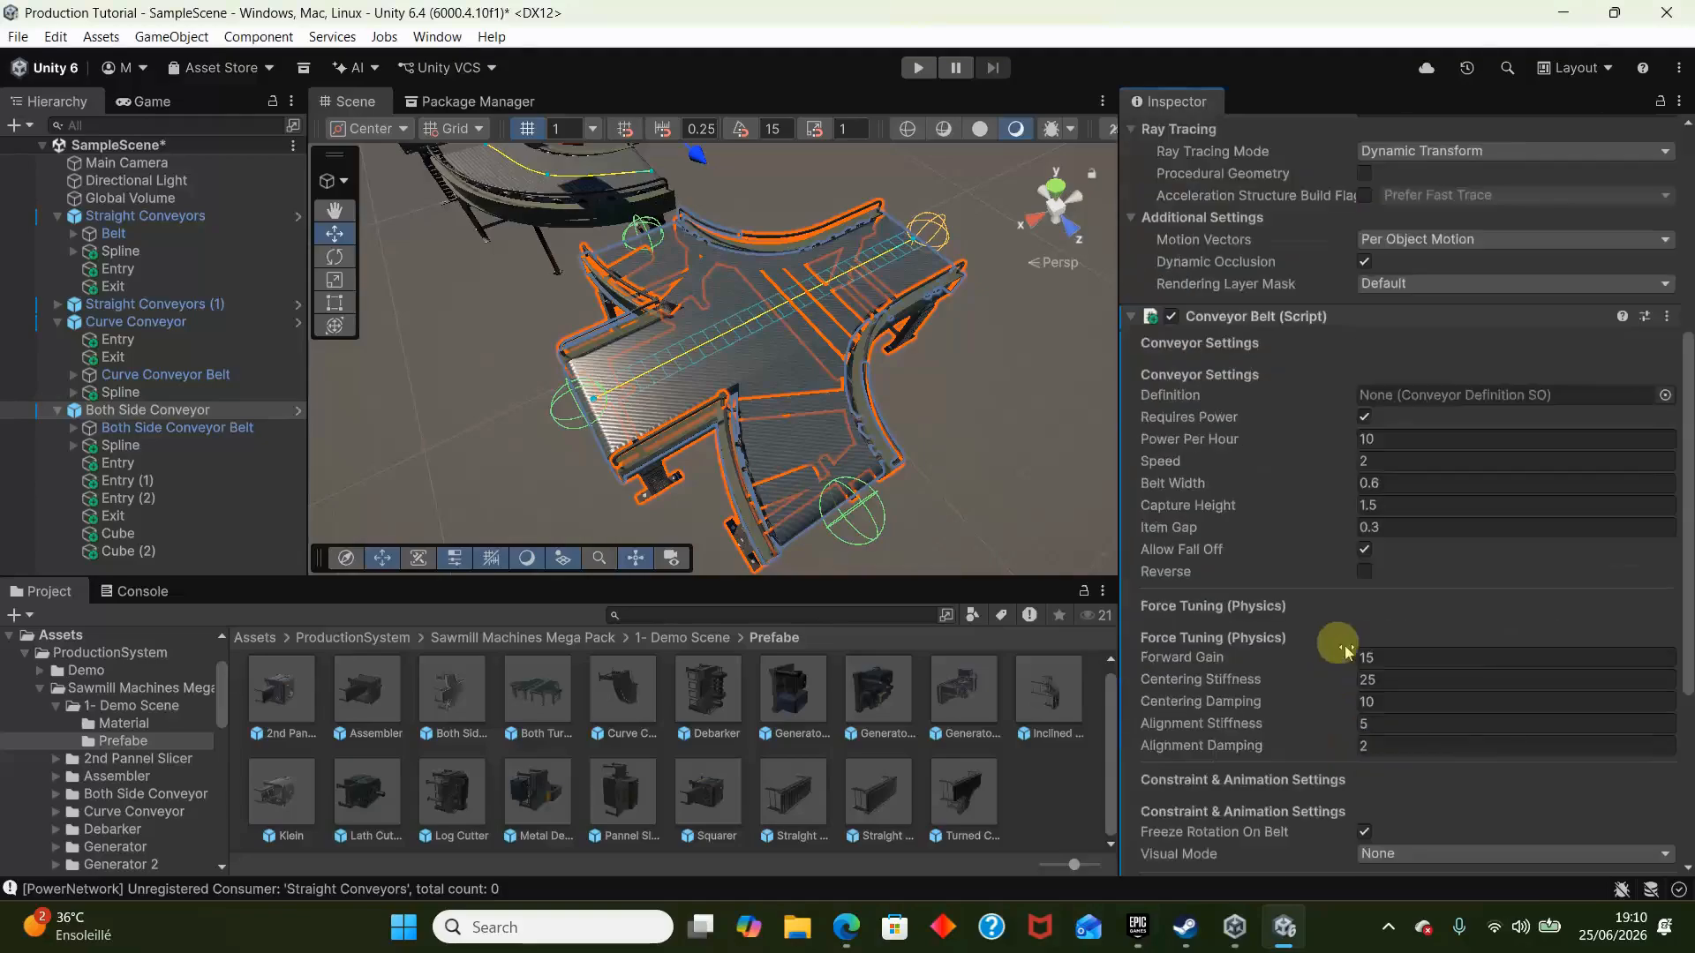
{"action": "left_click", "coordinate": [1365, 417]}
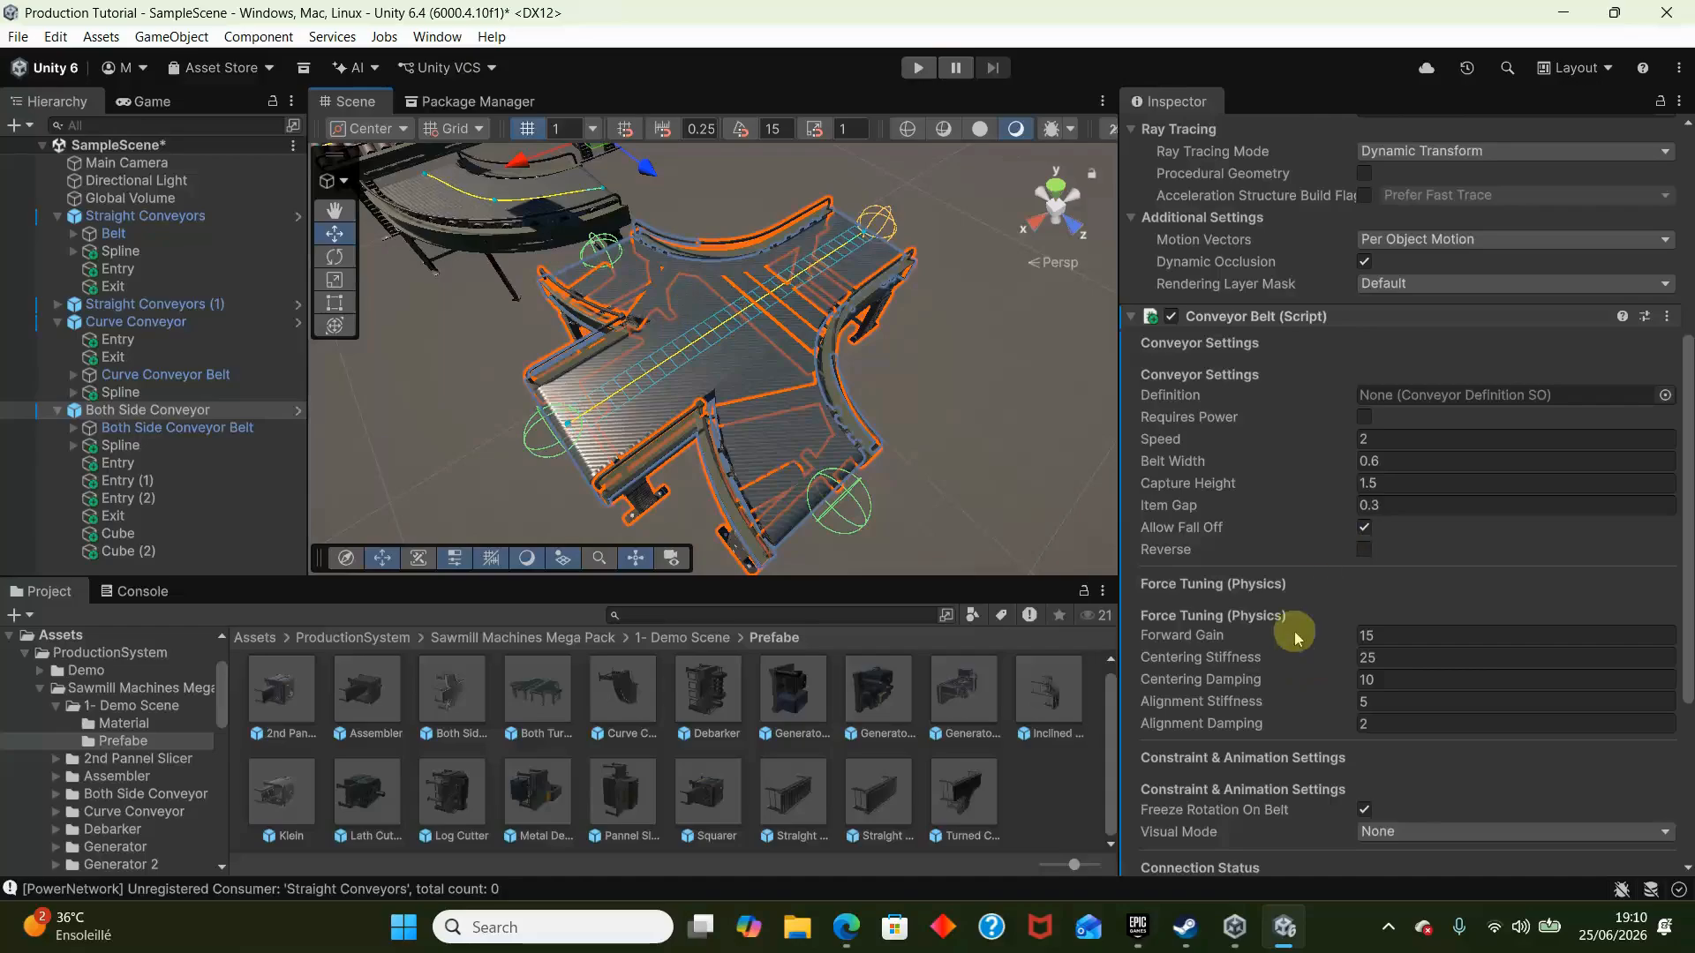
- Set Both Side Conveyor's Belt Width to 2.2 and check its coverage of the straight run
{"action": "scroll", "coordinate": [1294, 632], "scroll_direction": "down", "scroll_amount": 2}
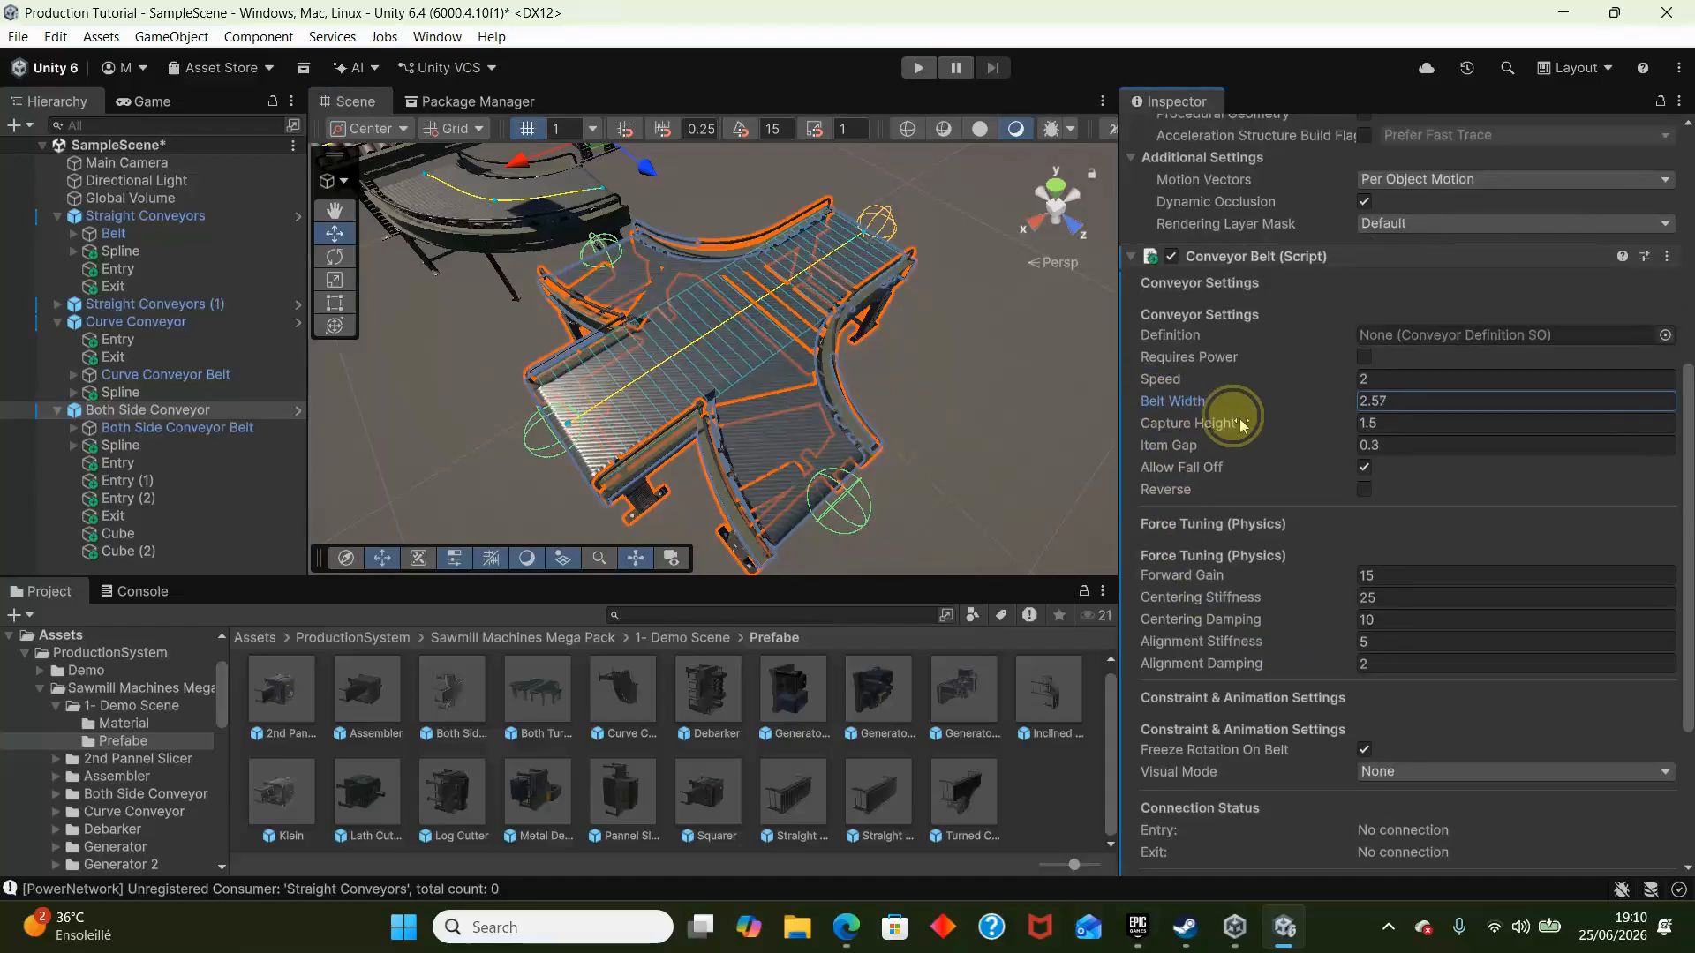
{"action": "key", "text": "w"}
{"action": "right_click_drag", "start_coordinate": [655, 326], "coordinate": [636, 292]}
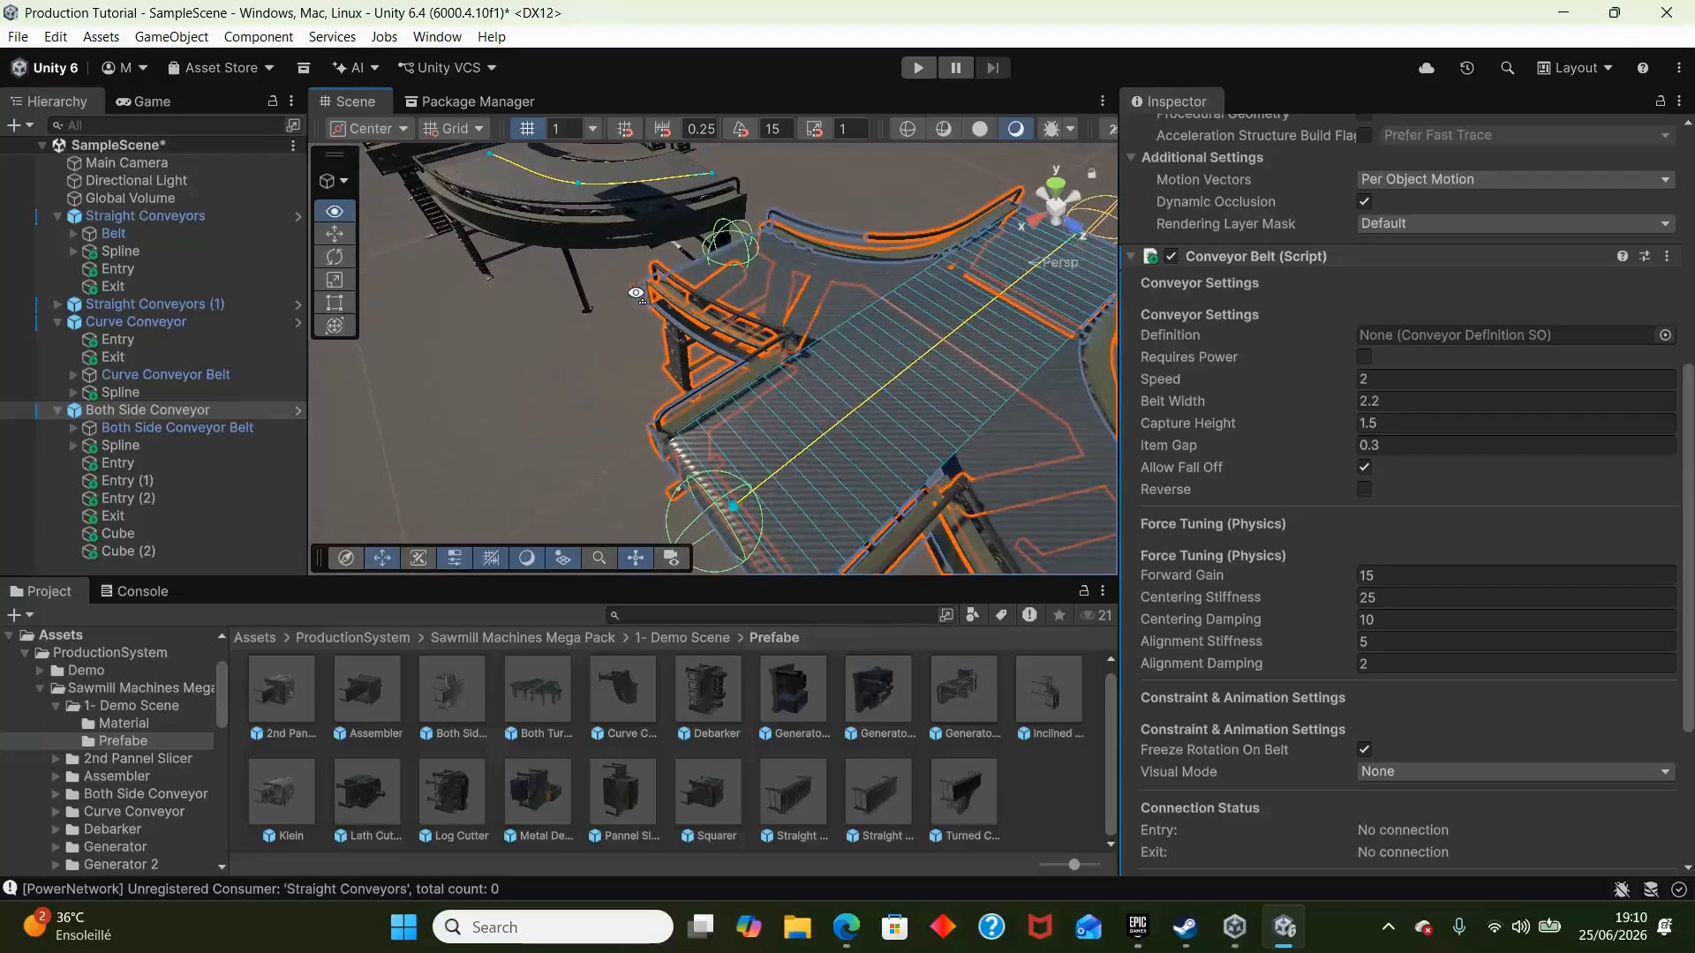
{"action": "key", "text": "s"}
{"action": "right_click_drag", "start_coordinate": [580, 341], "coordinate": [736, 307]}
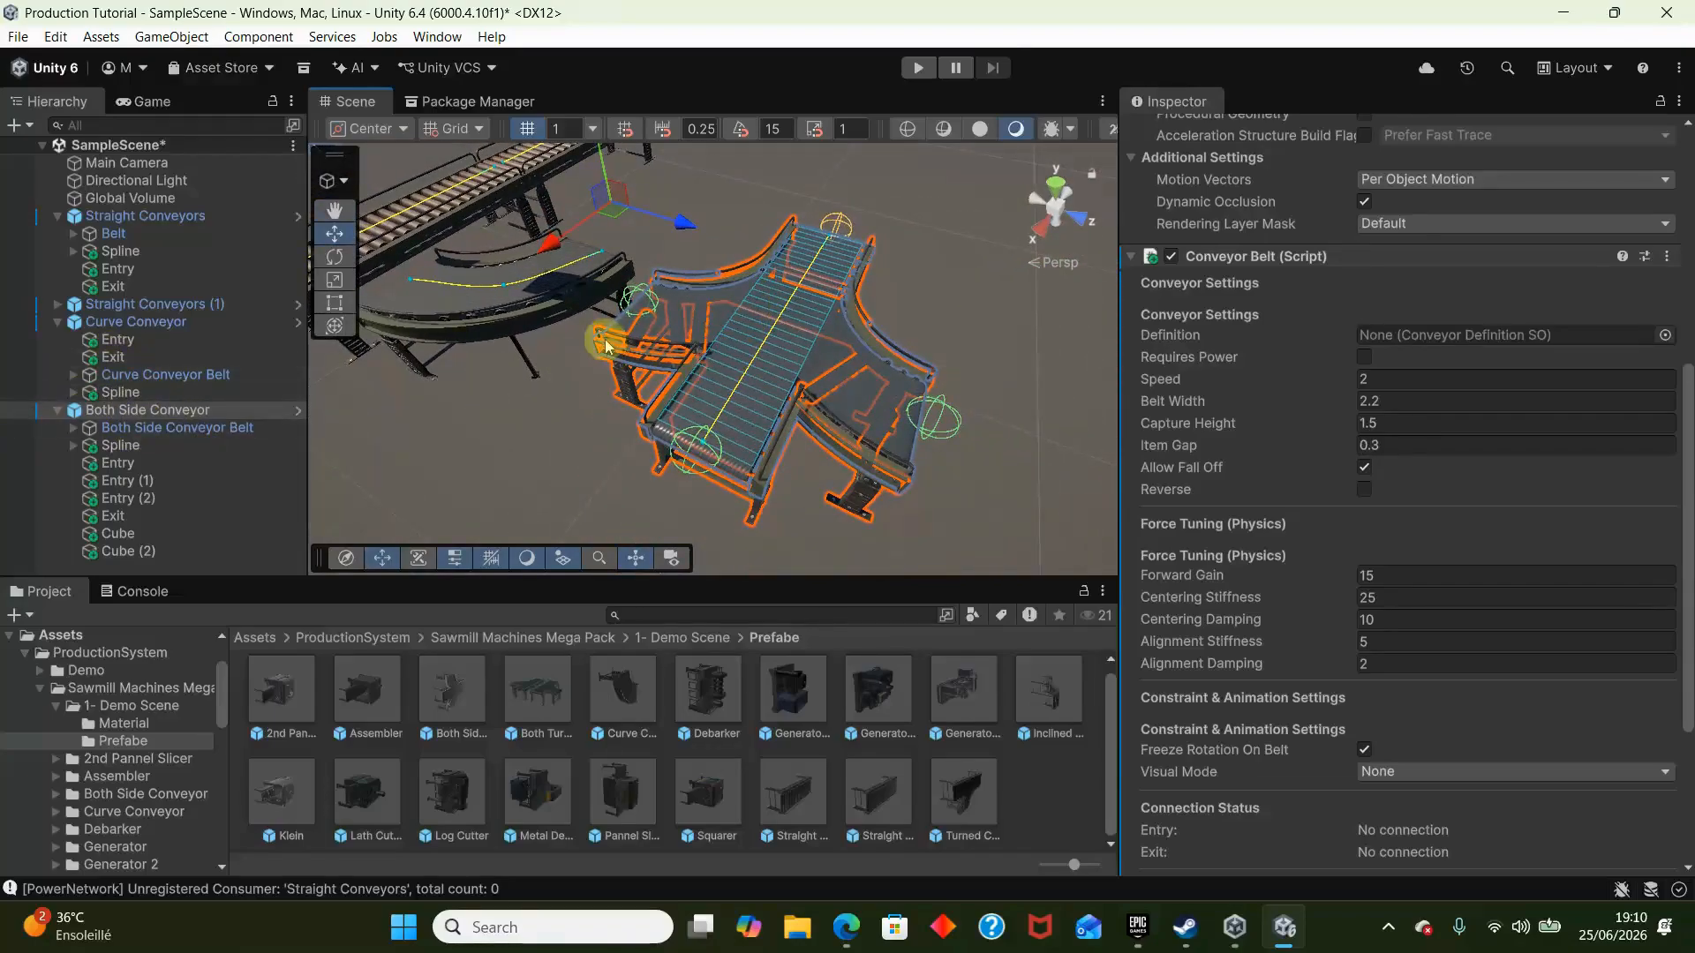
- Move Cube and Cube (2) out of Both Side Conveyor to the root level of the scene
{"action": "left_click_drag", "start_coordinate": [669, 217], "coordinate": [956, 301]}
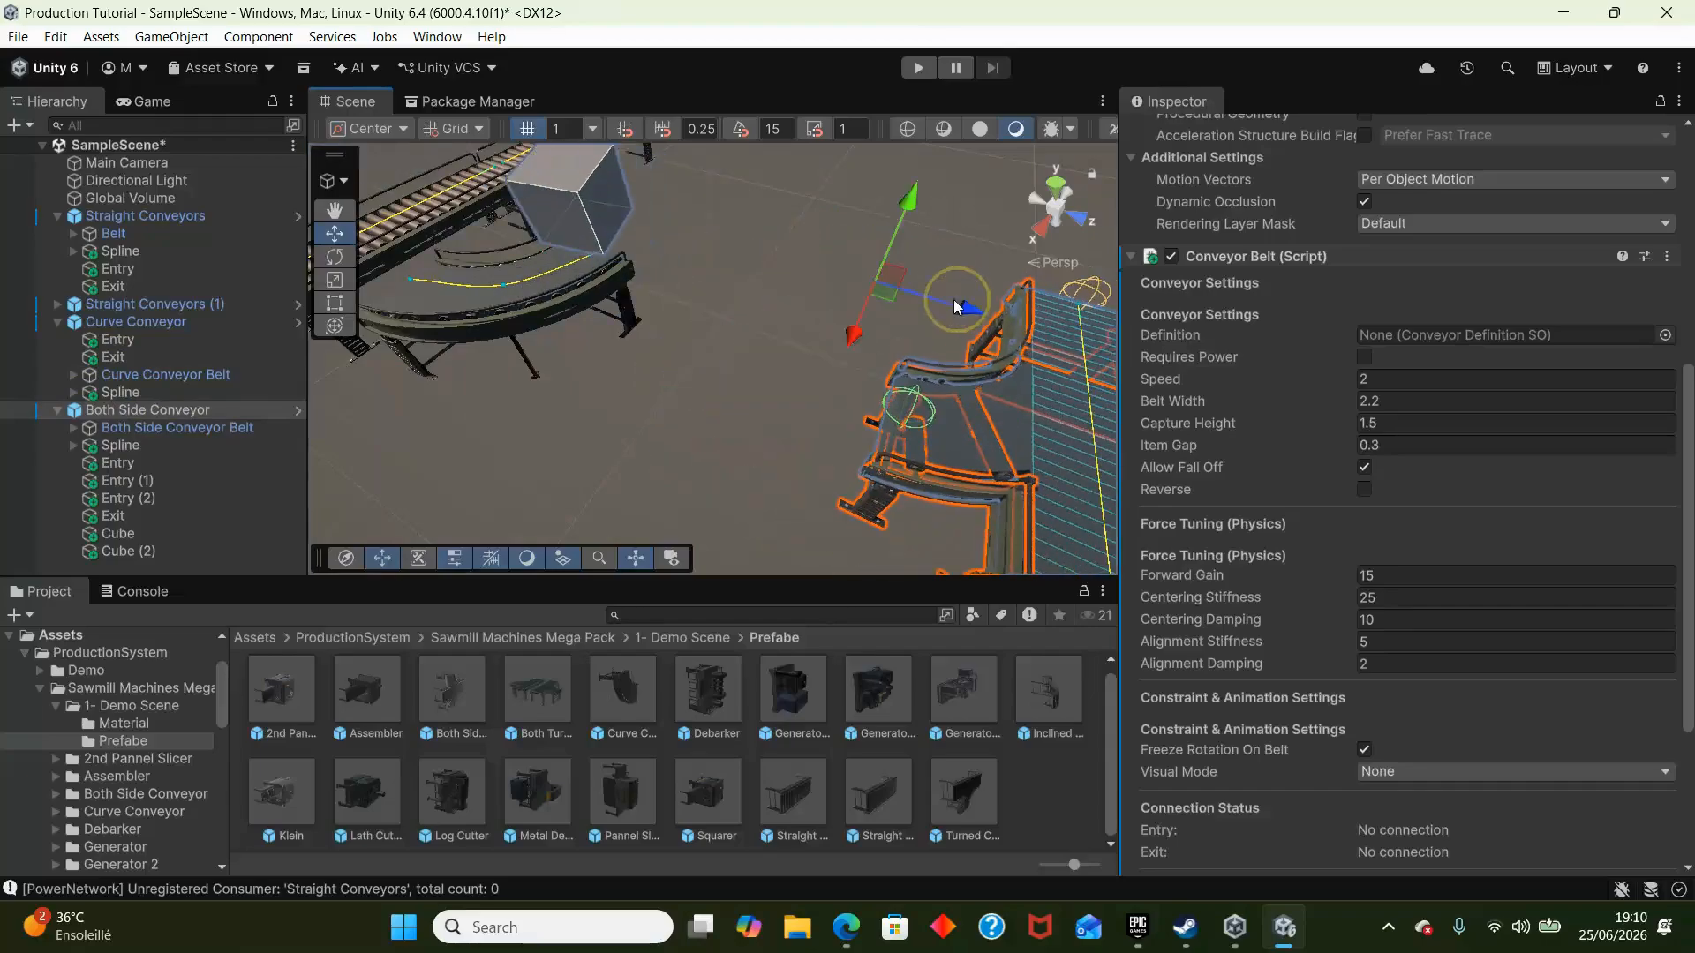
{"action": "key", "text": "ctrl+z"}
{"action": "left_click", "coordinate": [138, 534]}
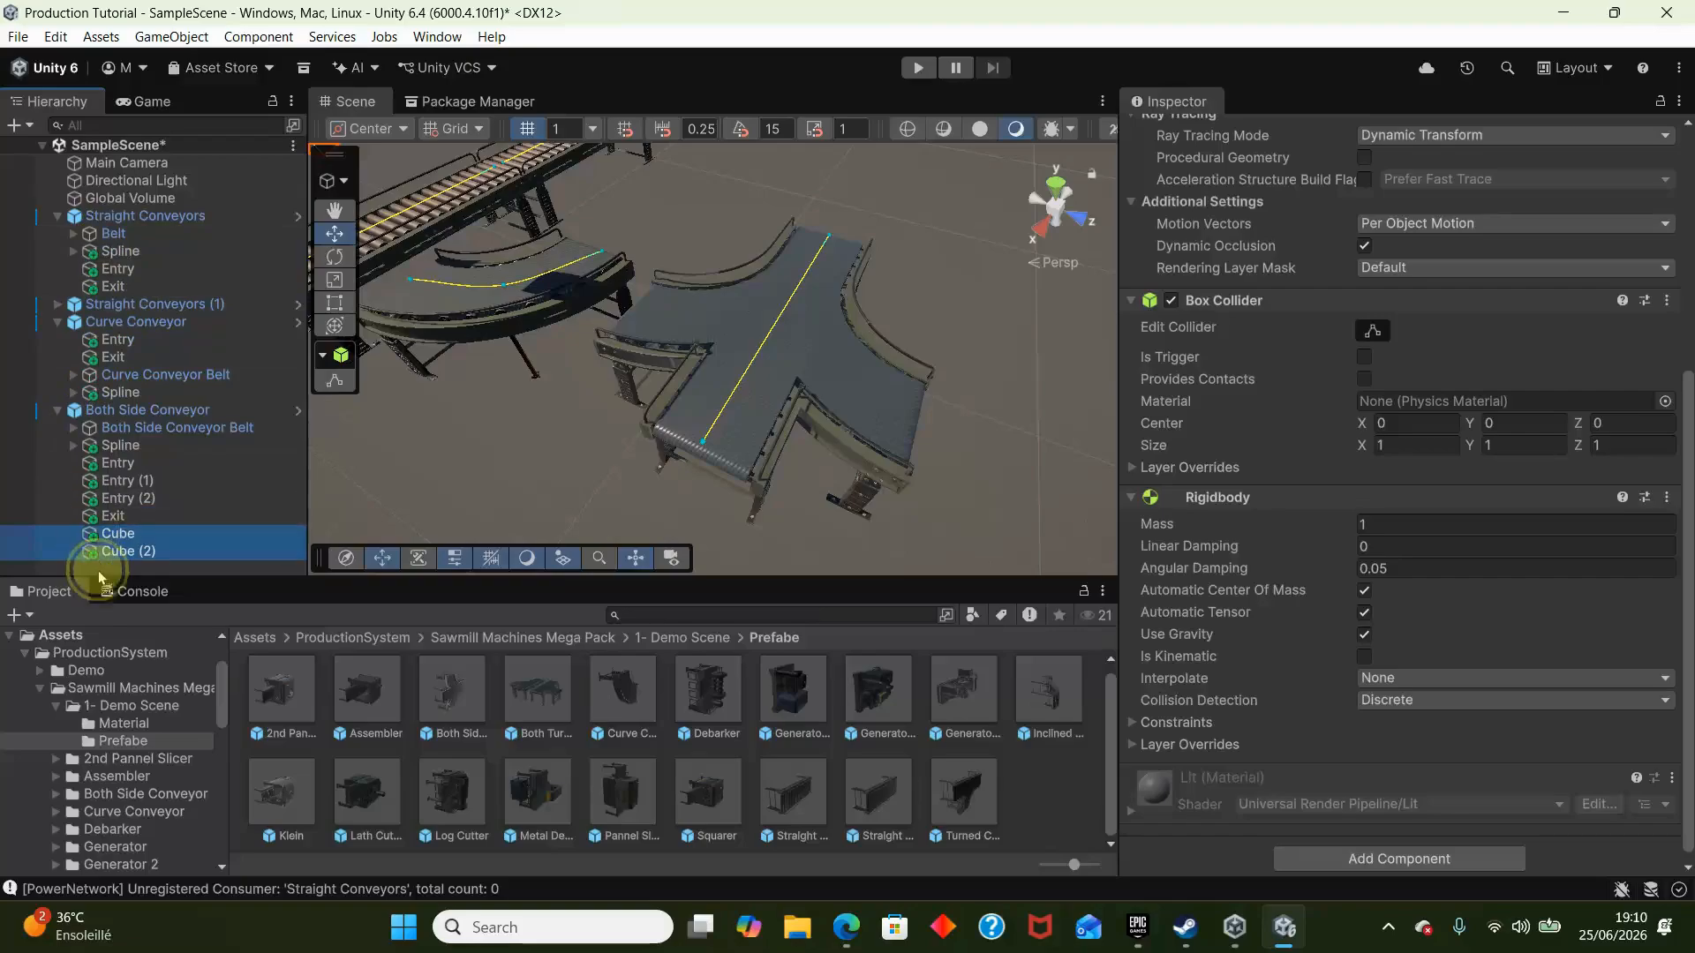
- Move Both Side Conveyor farther away from the curve conveyor to make room beside it
{"action": "left_click", "coordinate": [103, 413]}
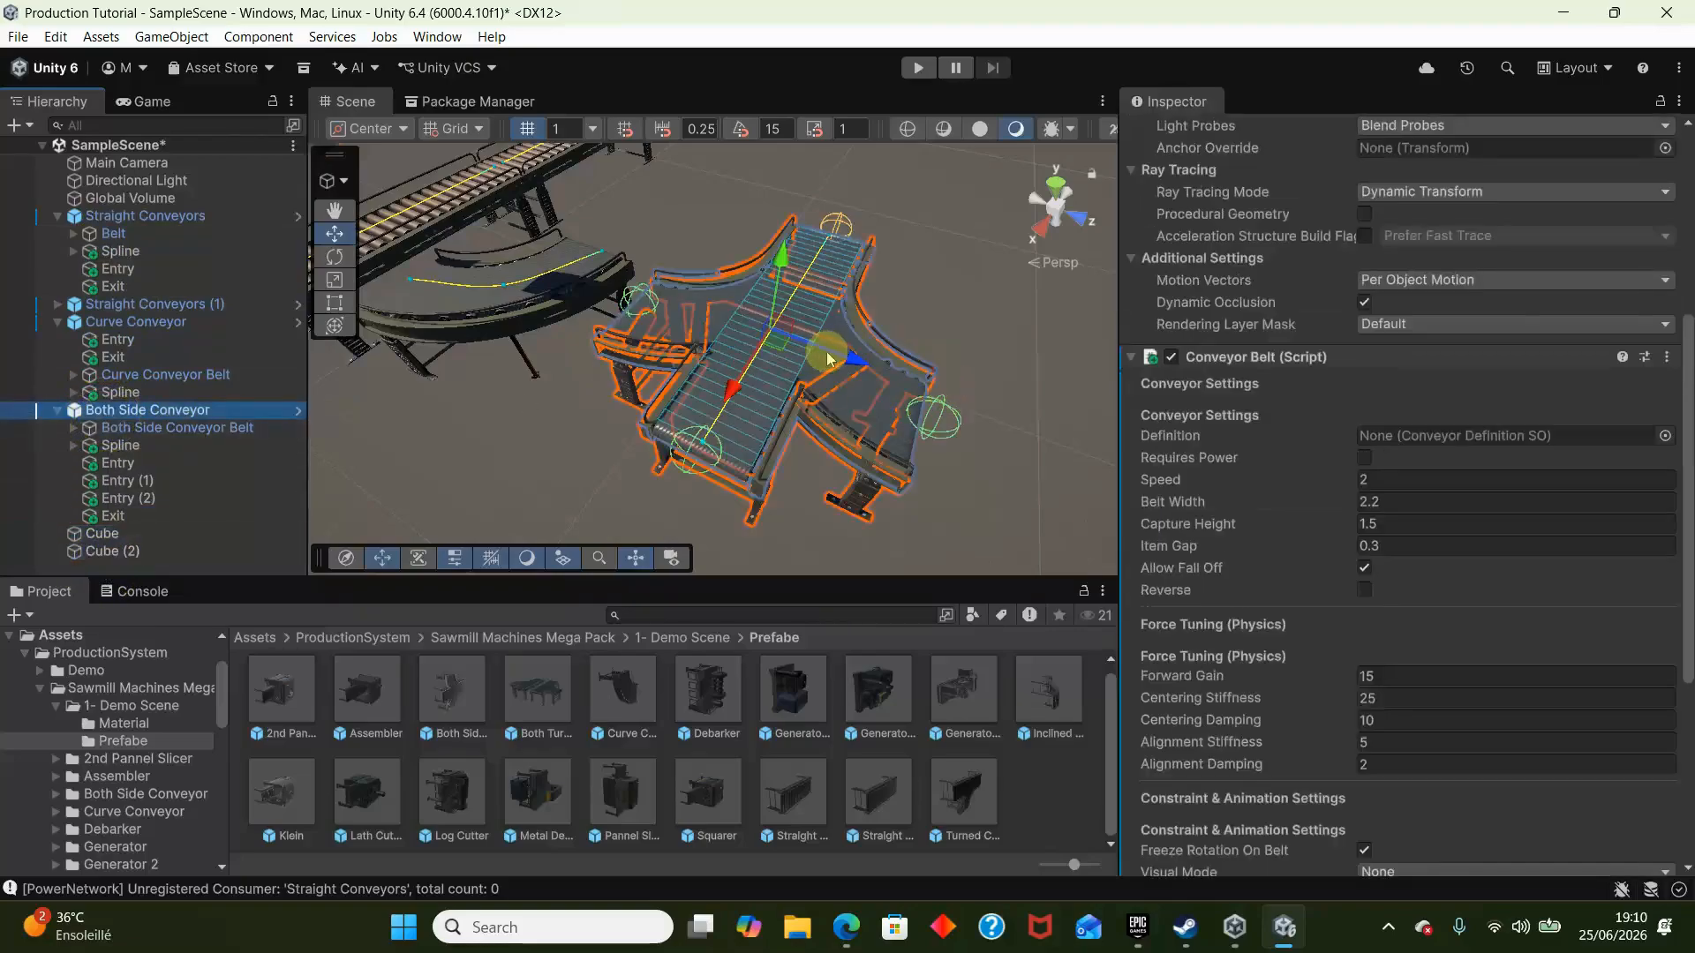
{"action": "left_click_drag", "start_coordinate": [830, 356], "coordinate": [1105, 422]}
{"action": "right_click_drag", "start_coordinate": [863, 372], "coordinate": [727, 281]}
{"action": "scroll", "coordinate": [727, 282], "scroll_direction": "down", "scroll_amount": 4}
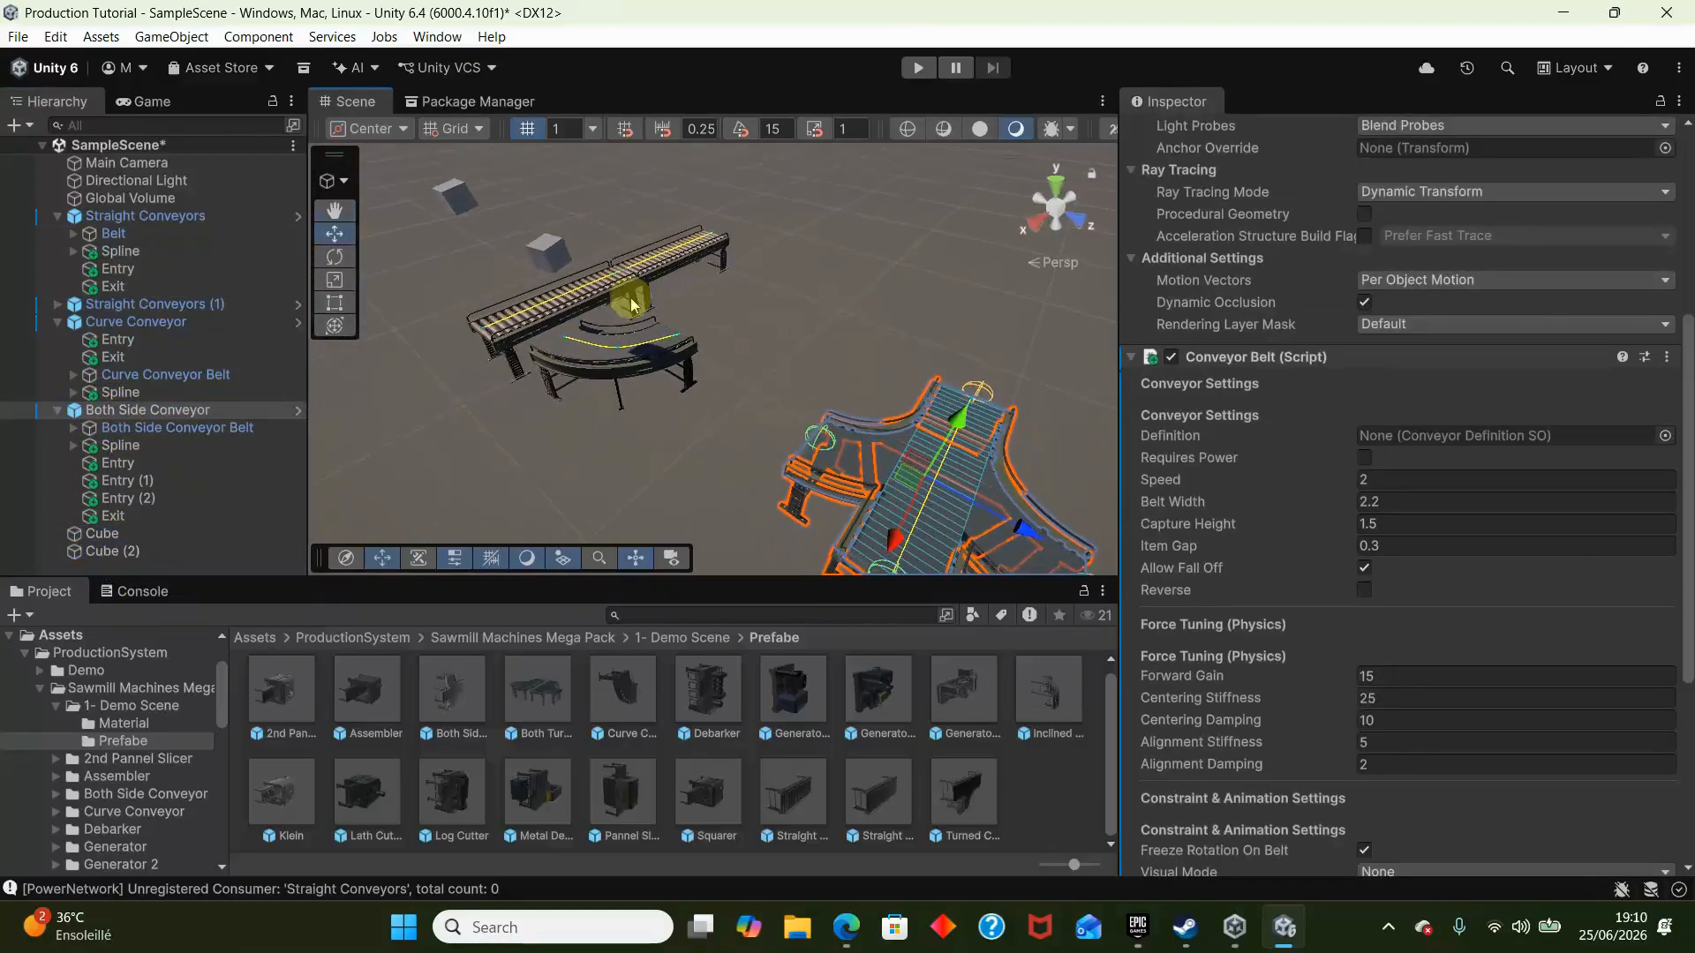
- Duplicate a straight conveyor, bring the copy next to Both Side Conveyor and rotate it to 90° about Z
{"action": "left_click", "coordinate": [627, 300]}
{"action": "key", "text": "ctrl+d"}
{"action": "left_click_drag", "start_coordinate": [609, 351], "coordinate": [1081, 528]}
{"action": "right_click_drag", "start_coordinate": [759, 353], "coordinate": [819, 421]}
{"action": "key", "text": "e"}
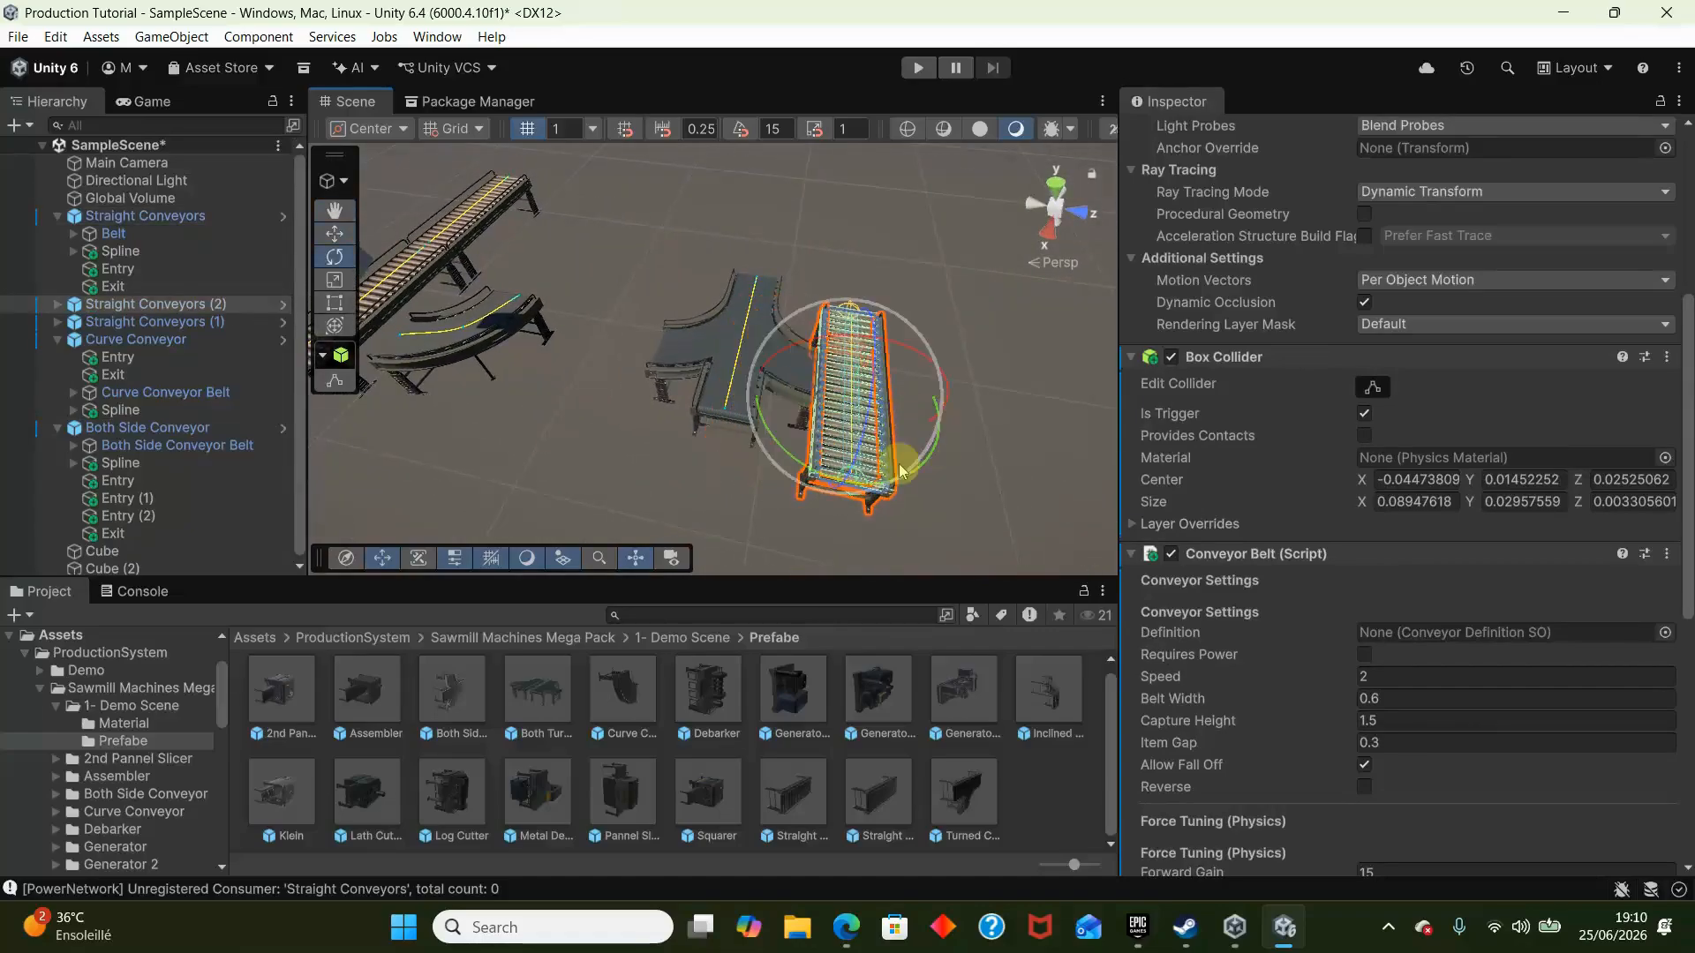
{"action": "left_click_drag", "start_coordinate": [883, 401], "coordinate": [593, 464]}
{"action": "key", "text": "ctrl+z"}
- Move Straight Conveyors (2) up to the end of Both Side Conveyor's side branch
{"action": "key", "text": "w"}
{"action": "mouse_move", "coordinate": [680, 441]}
{"action": "right_mouse_down"}
{"action": "mouse_move", "coordinate": [771, 428]}
{"action": "mouse_move", "coordinate": [671, 418]}
{"action": "right_mouse_up"}
{"action": "key", "text": "d"}
{"action": "key", "text": "w"}
{"action": "left_click_drag", "start_coordinate": [738, 408], "coordinate": [881, 433]}
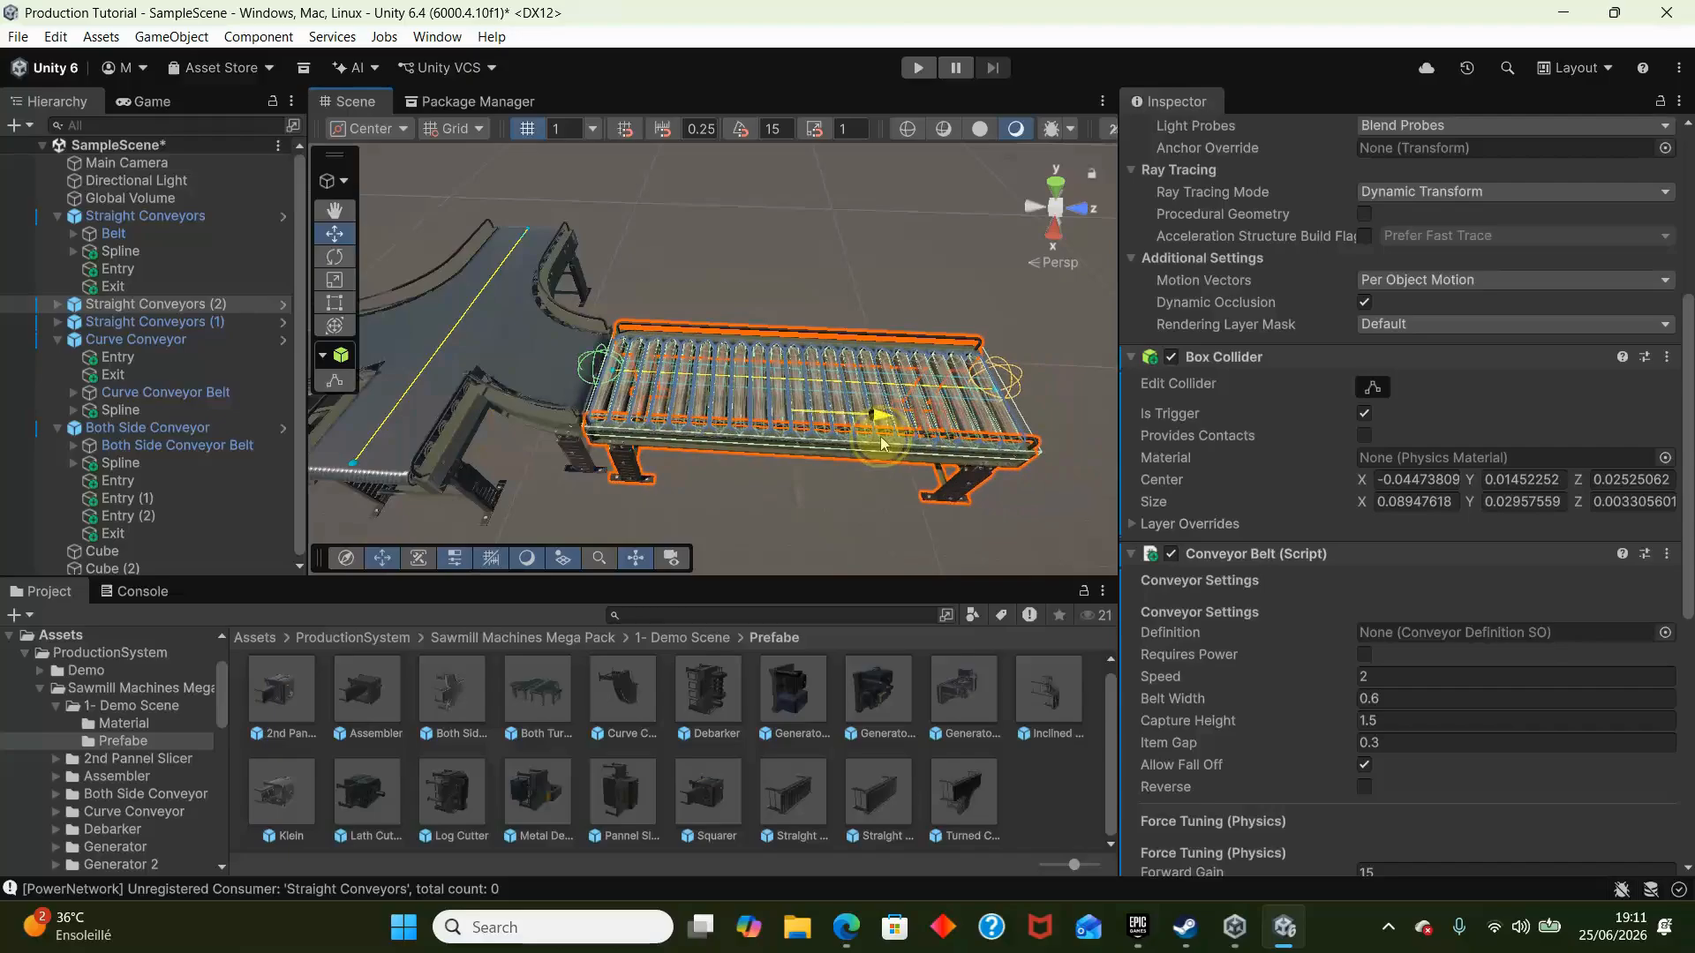
{"action": "key", "text": "w"}
{"action": "mouse_move", "coordinate": [860, 433]}
{"action": "right_mouse_down"}
{"action": "mouse_move", "coordinate": [768, 435]}
{"action": "mouse_move", "coordinate": [799, 473]}
{"action": "mouse_move", "coordinate": [902, 434]}
{"action": "mouse_move", "coordinate": [857, 410]}
{"action": "right_mouse_up"}
{"action": "key", "text": "w"}
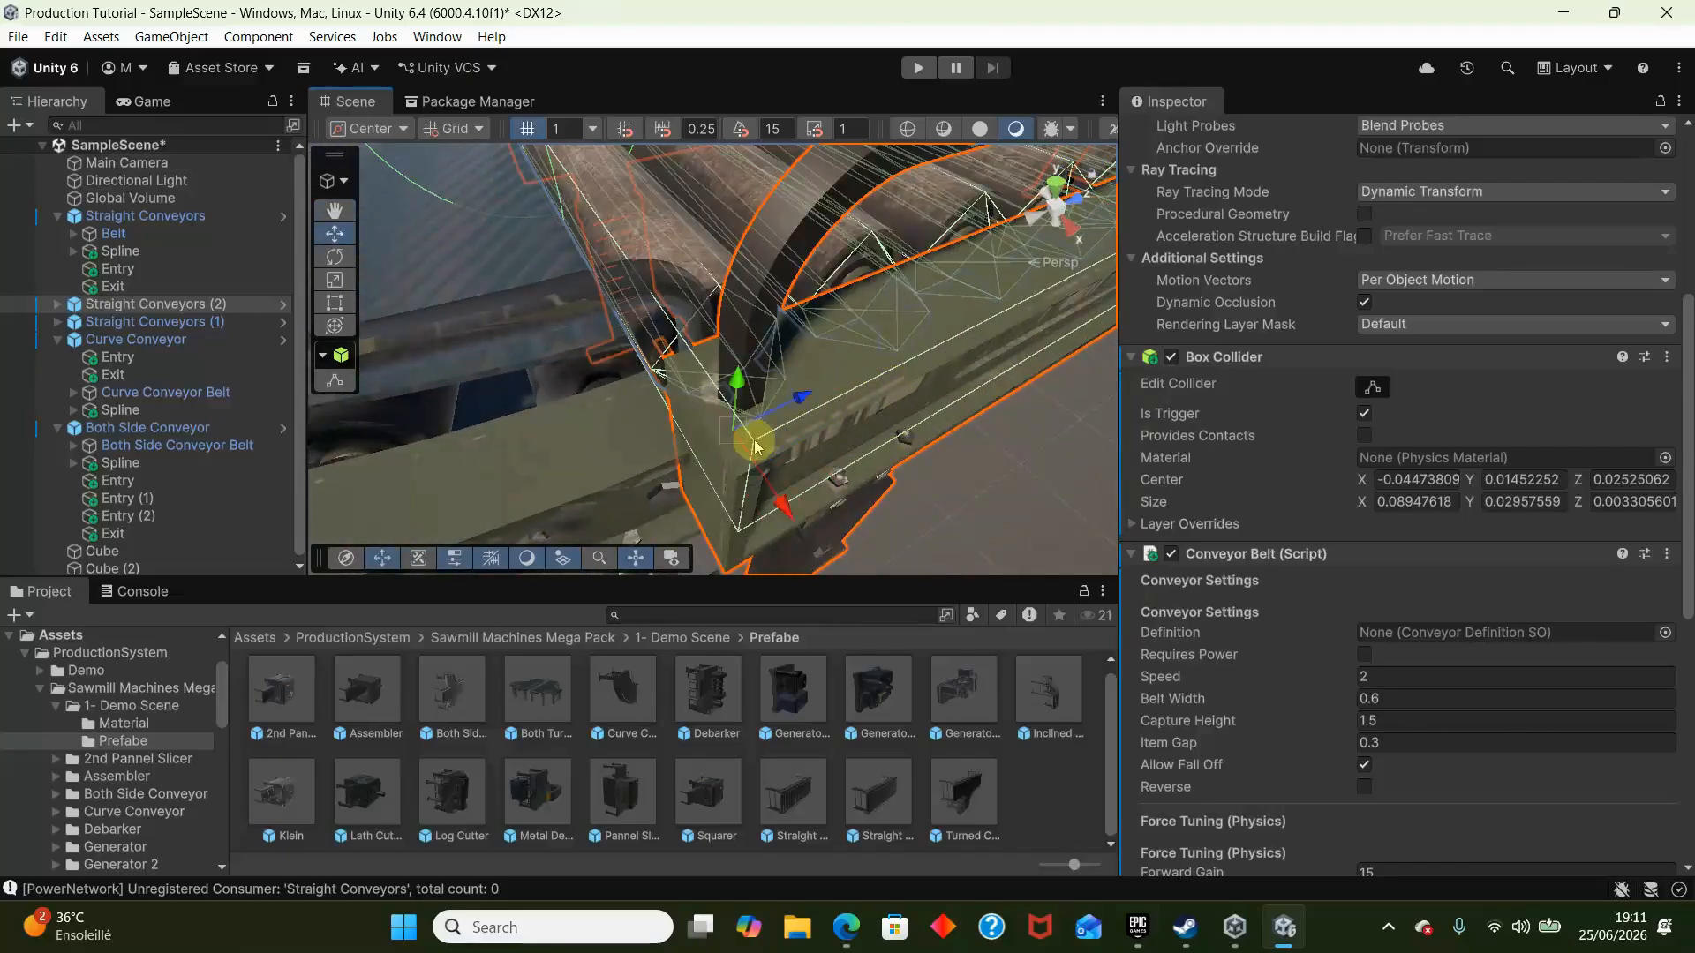
{"action": "left_click_drag", "start_coordinate": [755, 444], "coordinate": [860, 432]}
{"action": "left_click", "coordinate": [773, 448]}
{"action": "key", "text": "s"}
{"action": "right_click_drag", "start_coordinate": [773, 448], "coordinate": [805, 332]}
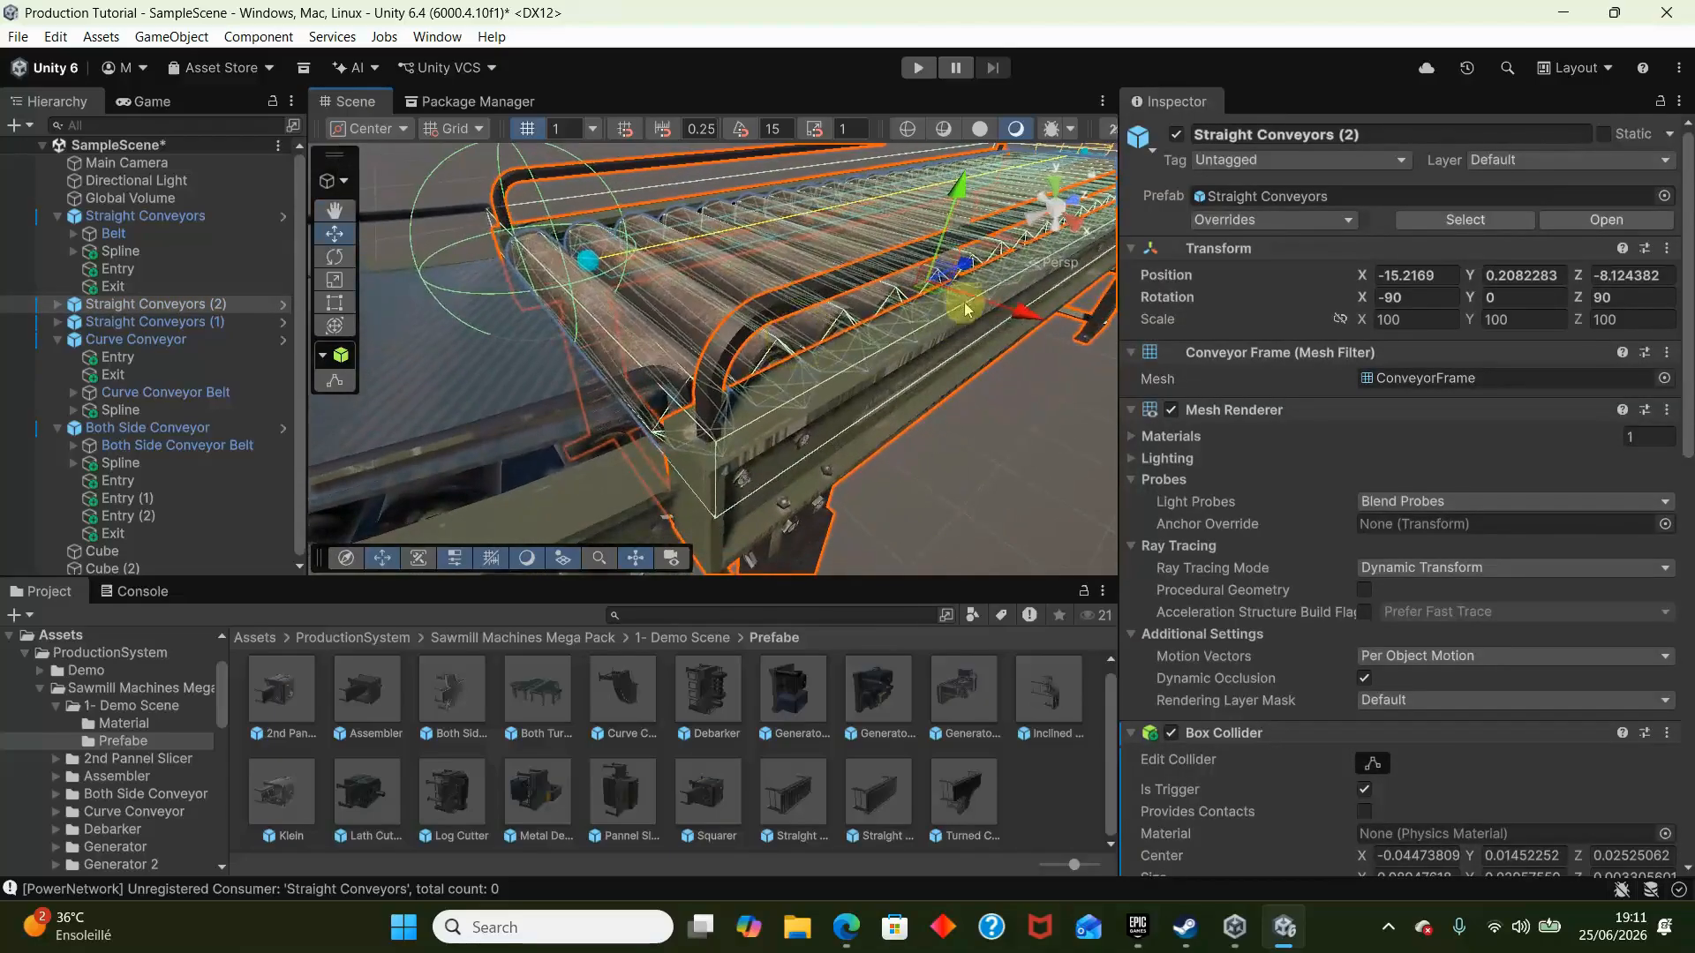
{"action": "key", "text": "ctrl+z"}
{"action": "key", "text": "ctrl+z"}
{"action": "key", "text": "ctrl+z"}
- Vertex-snap the frame corner of Straight Conveyors (2) onto the frame end of Both Side Conveyor's side branch
{"action": "key", "text": "w"}
{"action": "right_click_drag", "start_coordinate": [761, 452], "coordinate": [883, 494]}
{"action": "left_click", "coordinate": [899, 495]}
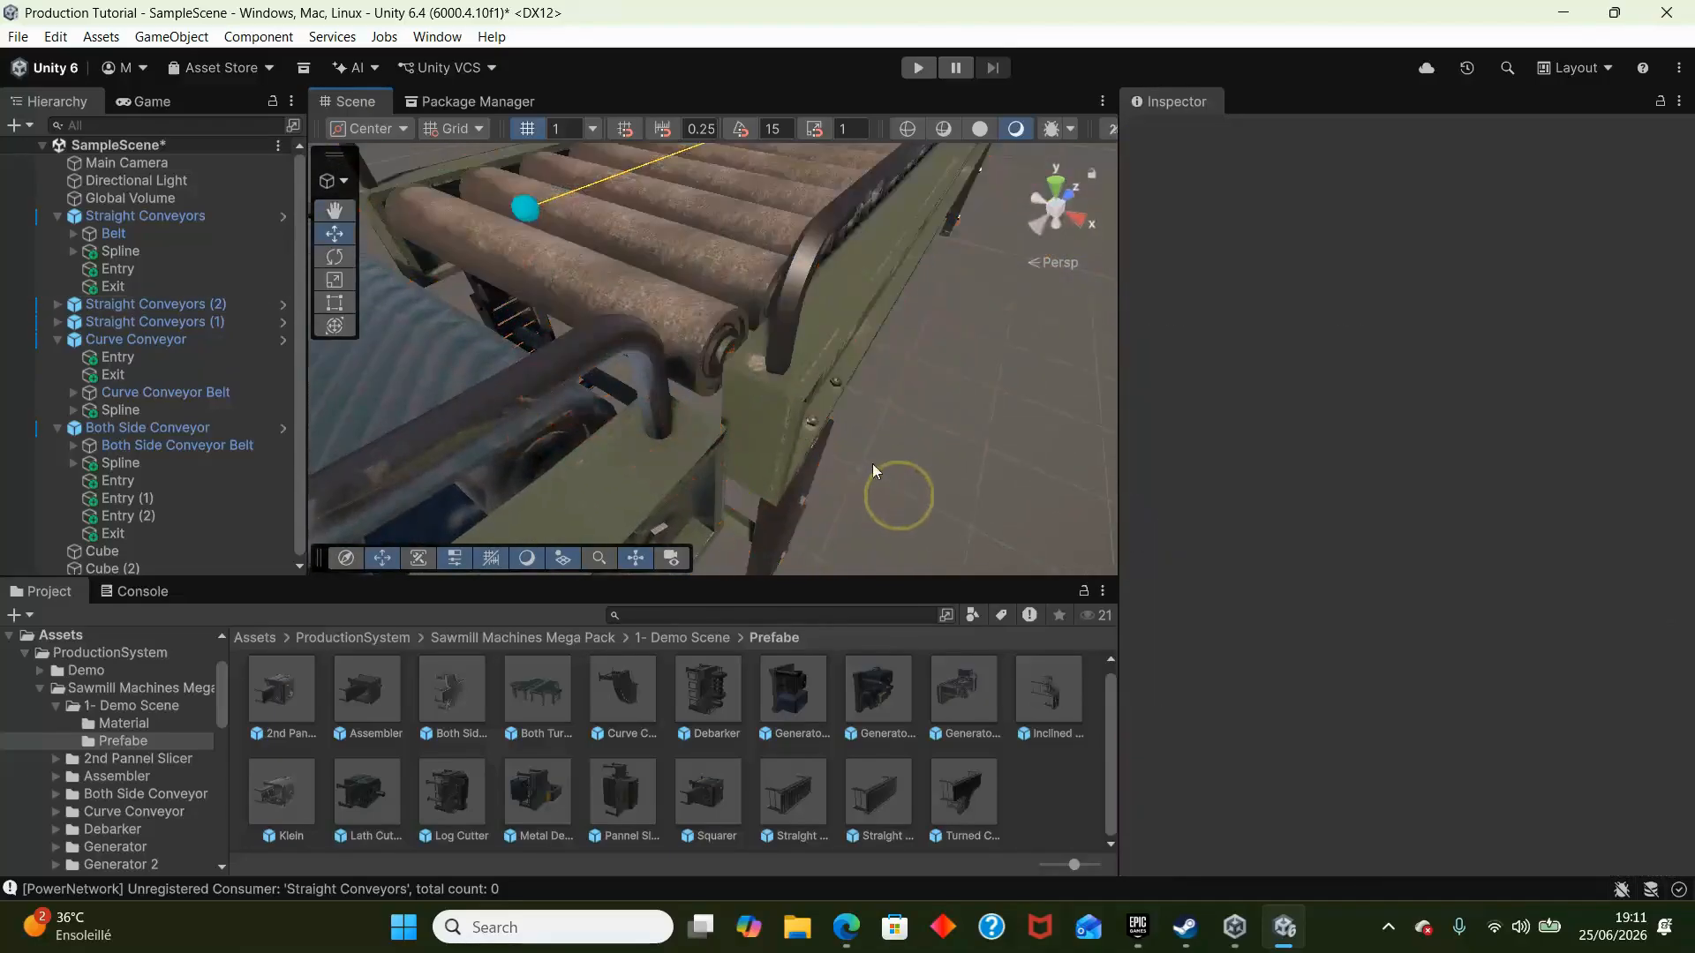
{"action": "scroll", "coordinate": [872, 459], "scroll_direction": "up", "scroll_amount": 4}
{"action": "left_click", "coordinate": [925, 411]}
{"action": "scroll", "coordinate": [920, 410], "scroll_direction": "up", "scroll_amount": 5}
{"action": "key", "text": "v"}
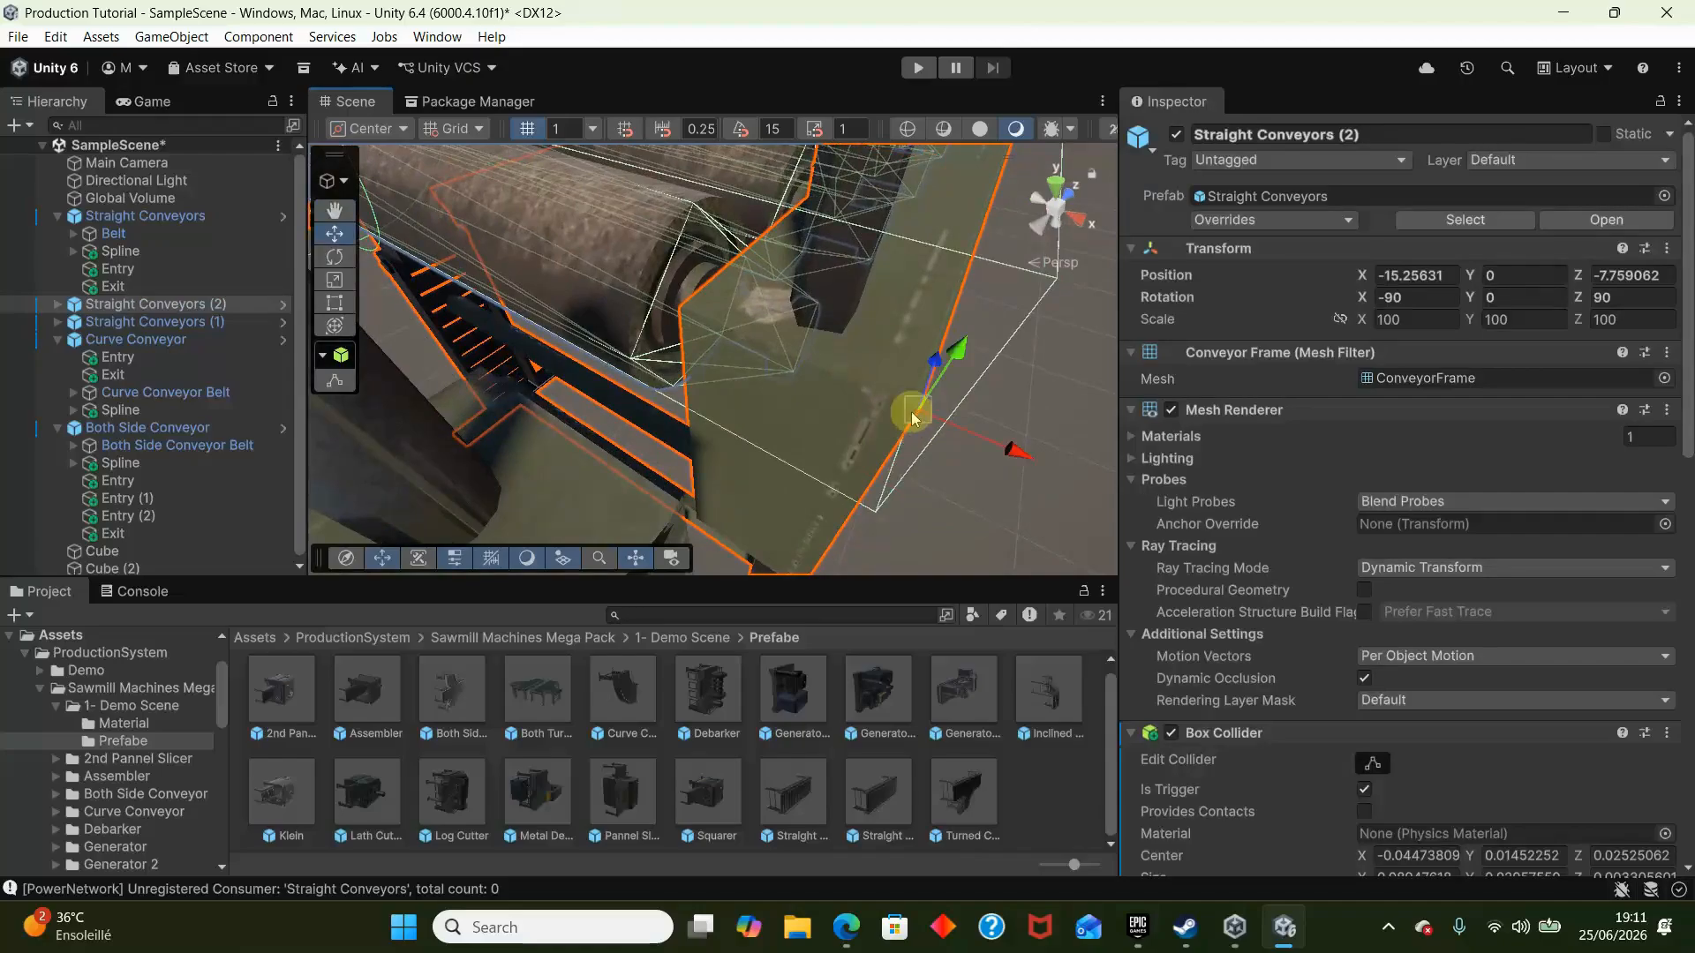
{"action": "left_click_drag", "start_coordinate": [913, 418], "coordinate": [666, 503]}
{"action": "key", "text": "s"}
{"action": "right_click_drag", "start_coordinate": [828, 506], "coordinate": [422, 371]}
- Duplicate Straight Conveyors (2) and place the copy against the opposite side branch of Both Side Conveyor
{"action": "key", "text": "ctrl+d"}
{"action": "left_click_drag", "start_coordinate": [946, 351], "coordinate": [491, 347]}
{"action": "mouse_move", "coordinate": [491, 348]}
{"action": "right_mouse_down"}
{"action": "mouse_move", "coordinate": [323, 280]}
{"action": "mouse_move", "coordinate": [475, 272]}
{"action": "mouse_move", "coordinate": [548, 309]}
{"action": "mouse_move", "coordinate": [551, 337]}
{"action": "mouse_move", "coordinate": [459, 343]}
{"action": "right_mouse_up"}
{"action": "key", "text": "w"}
{"action": "key", "text": "s"}
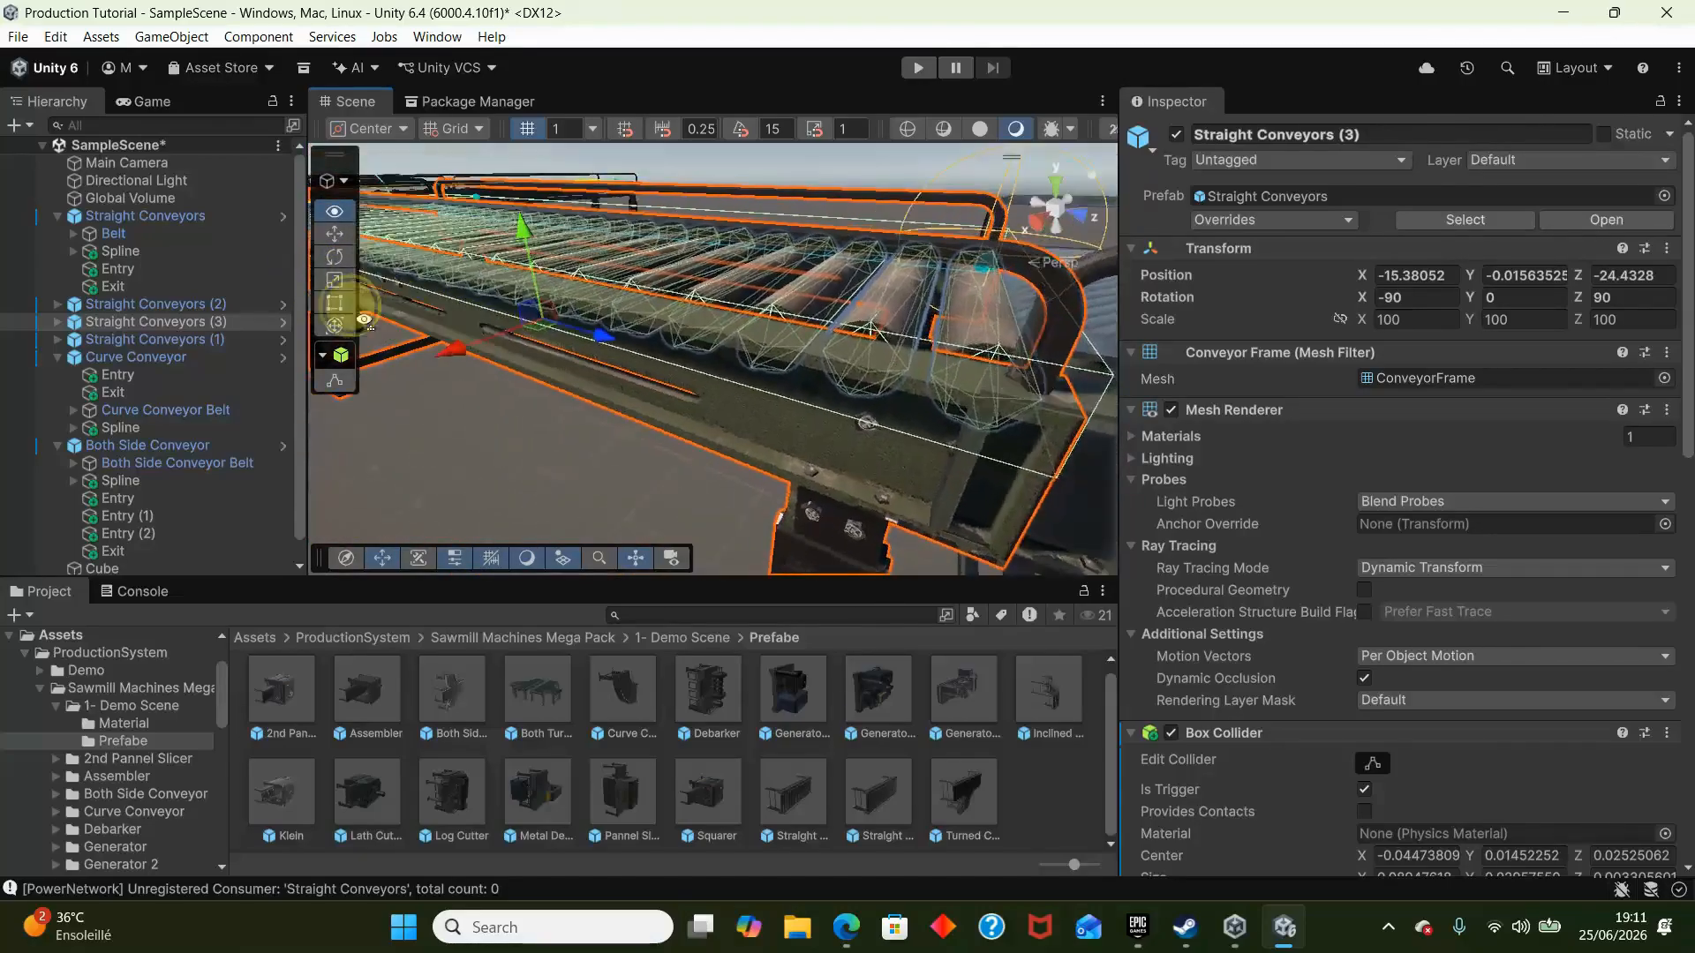
{"action": "left_click_drag", "start_coordinate": [641, 354], "coordinate": [612, 348]}
{"action": "key", "text": "s"}
{"action": "right_click_drag", "start_coordinate": [612, 348], "coordinate": [741, 362]}
- Select Both Side Conveyor with its two attached straight conveyors and move them together away from the curve conveyor
{"action": "left_click", "coordinate": [810, 390], "text": "ctrl"}
{"action": "left_click", "coordinate": [956, 397], "text": "ctrl"}
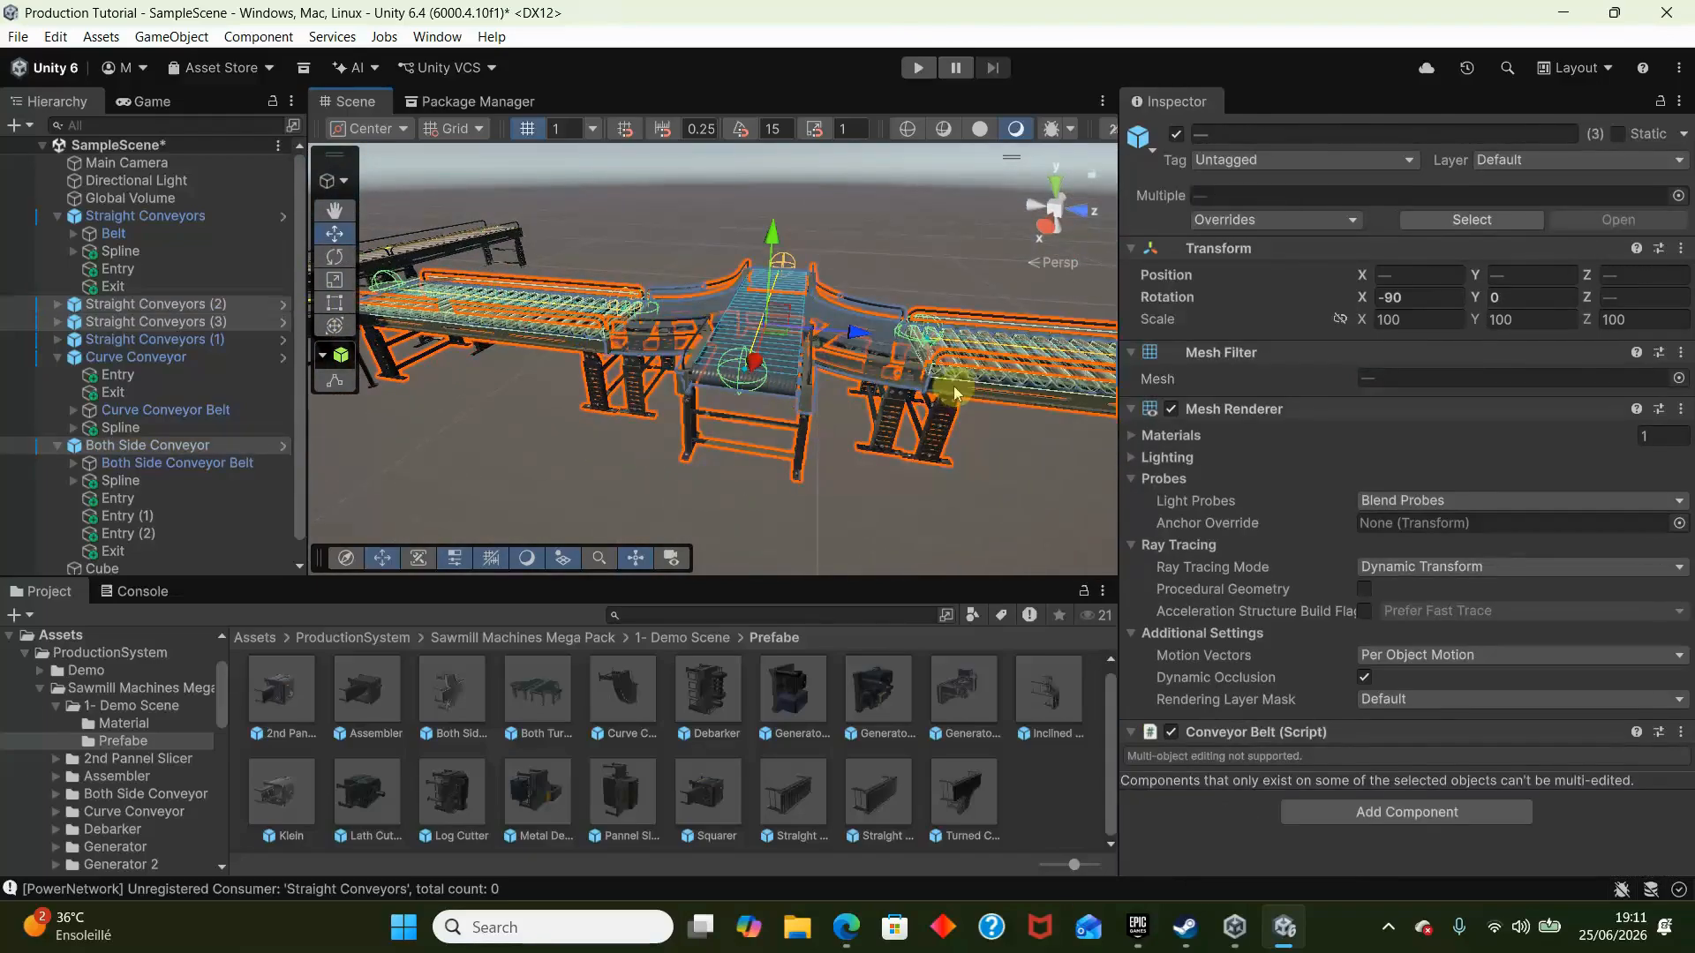
{"action": "right_click_drag", "start_coordinate": [956, 396], "coordinate": [899, 385]}
{"action": "key", "text": "s"}
{"action": "left_click_drag", "start_coordinate": [899, 385], "coordinate": [1024, 405]}
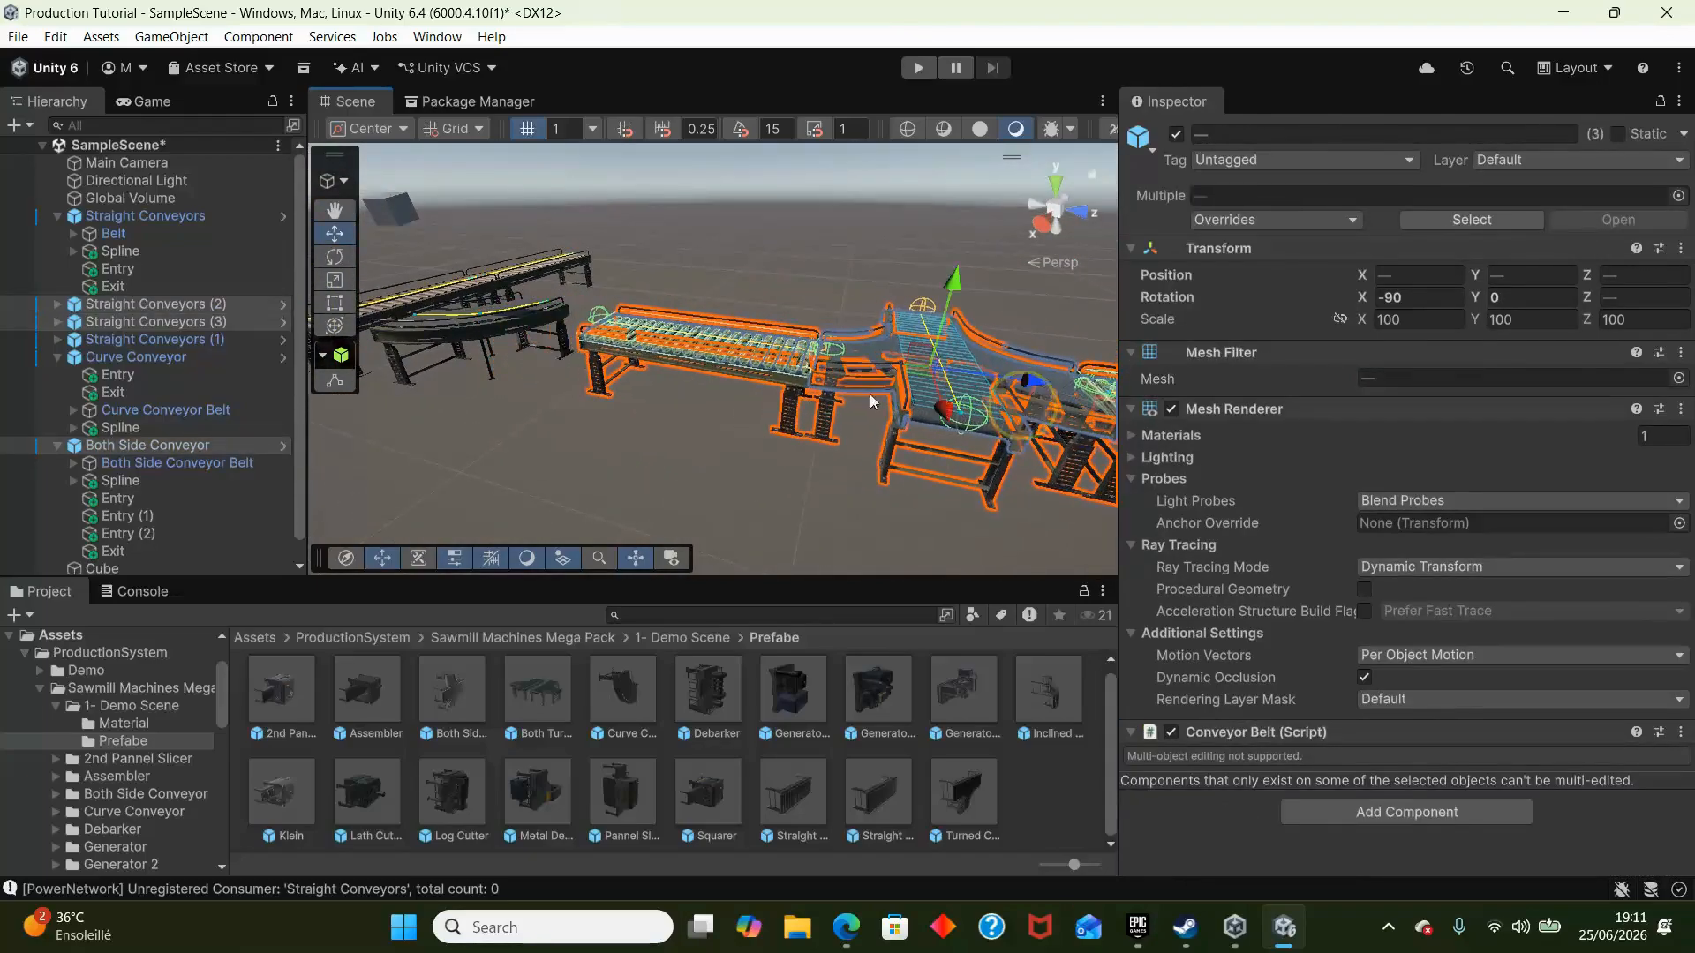
- Turn on Reverse in the Conveyor Belt settings of Straight Conveyors (2)
{"action": "left_click", "coordinate": [703, 366]}
{"action": "key", "text": "w"}
{"action": "right_click_drag", "start_coordinate": [704, 366], "coordinate": [786, 398]}
{"action": "left_click", "coordinate": [948, 359]}
{"action": "key", "text": "w"}
{"action": "scroll", "coordinate": [1342, 709], "scroll_direction": "down", "scroll_amount": 5}
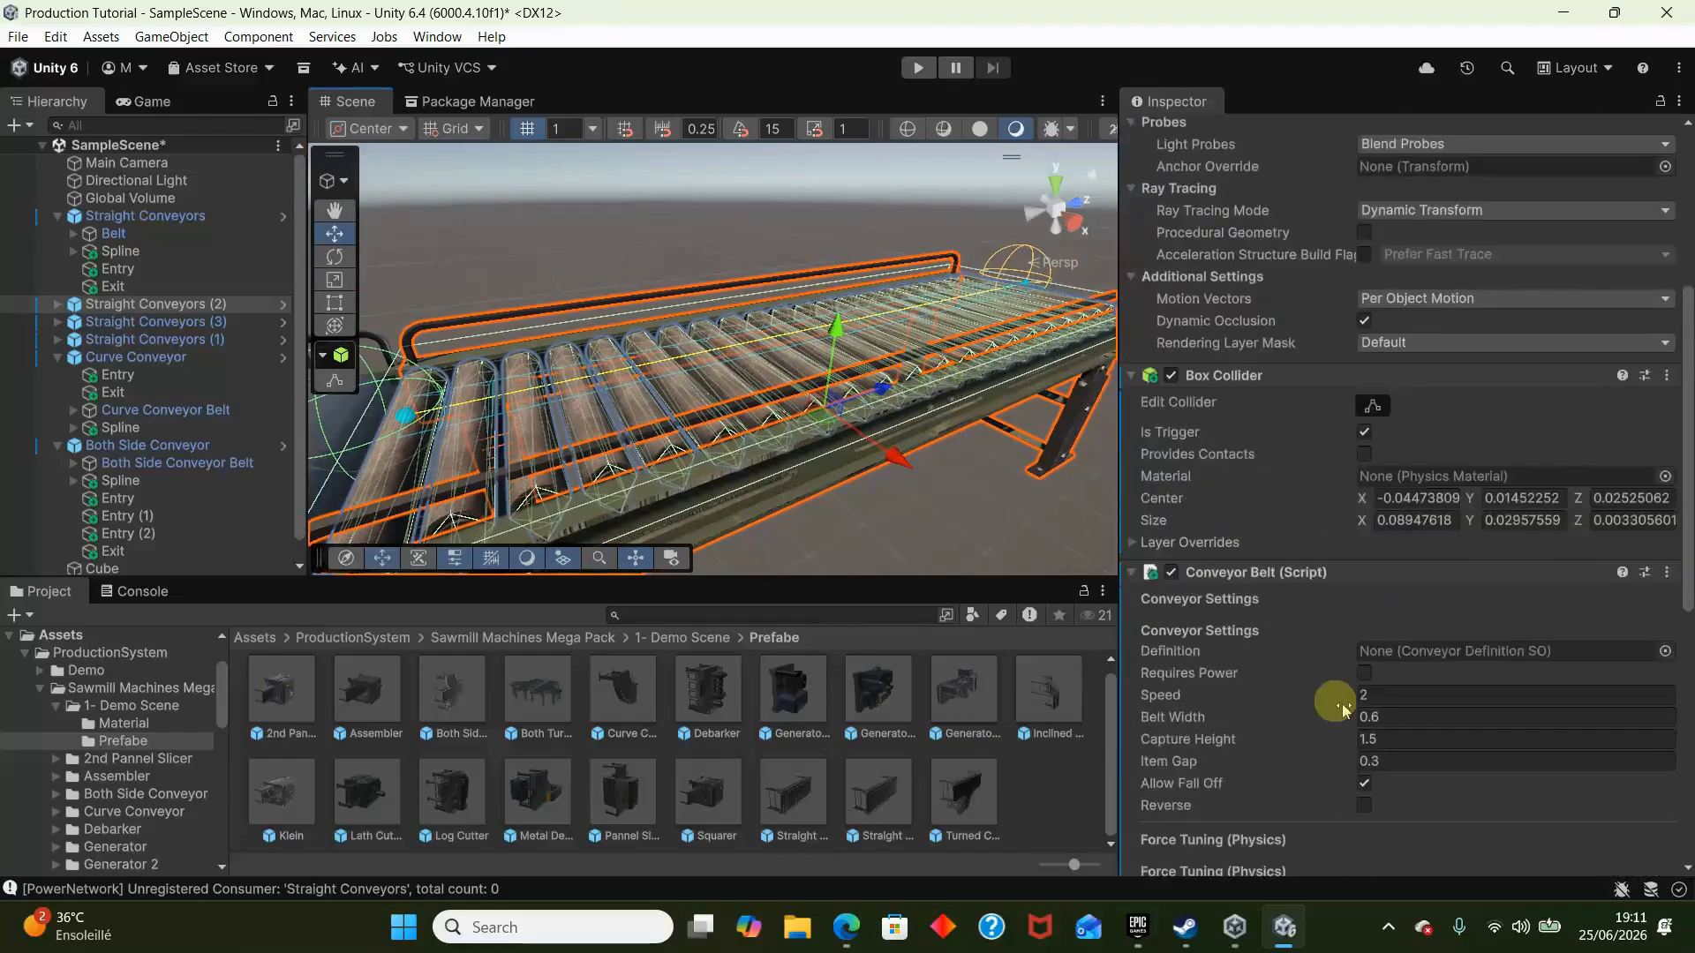
{"action": "scroll", "coordinate": [1344, 710], "scroll_direction": "down", "scroll_amount": 3}
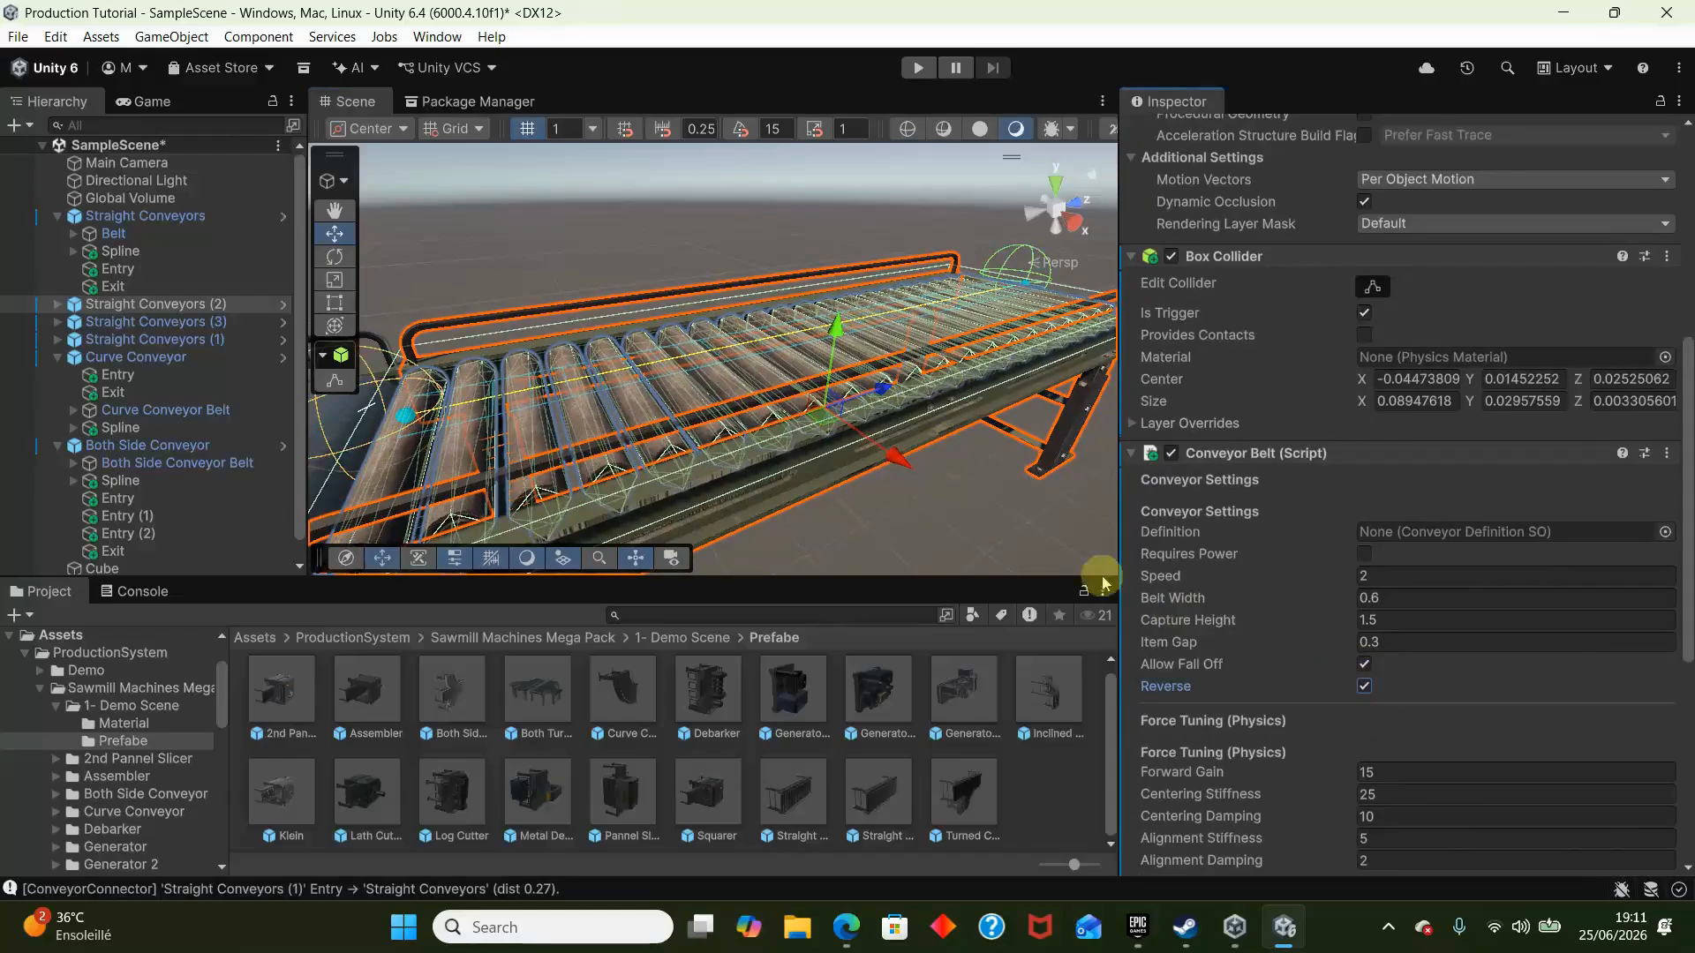
- Add a Box Collider to Both Side Conveyor and enable Is Trigger
{"action": "right_click_drag", "start_coordinate": [1033, 388], "coordinate": [955, 454]}
{"action": "key", "text": "w"}
{"action": "right_click_drag", "start_coordinate": [941, 299], "coordinate": [533, 347]}
{"action": "left_click", "coordinate": [533, 347]}
{"action": "scroll", "coordinate": [1344, 788], "scroll_direction": "down", "scroll_amount": 1}
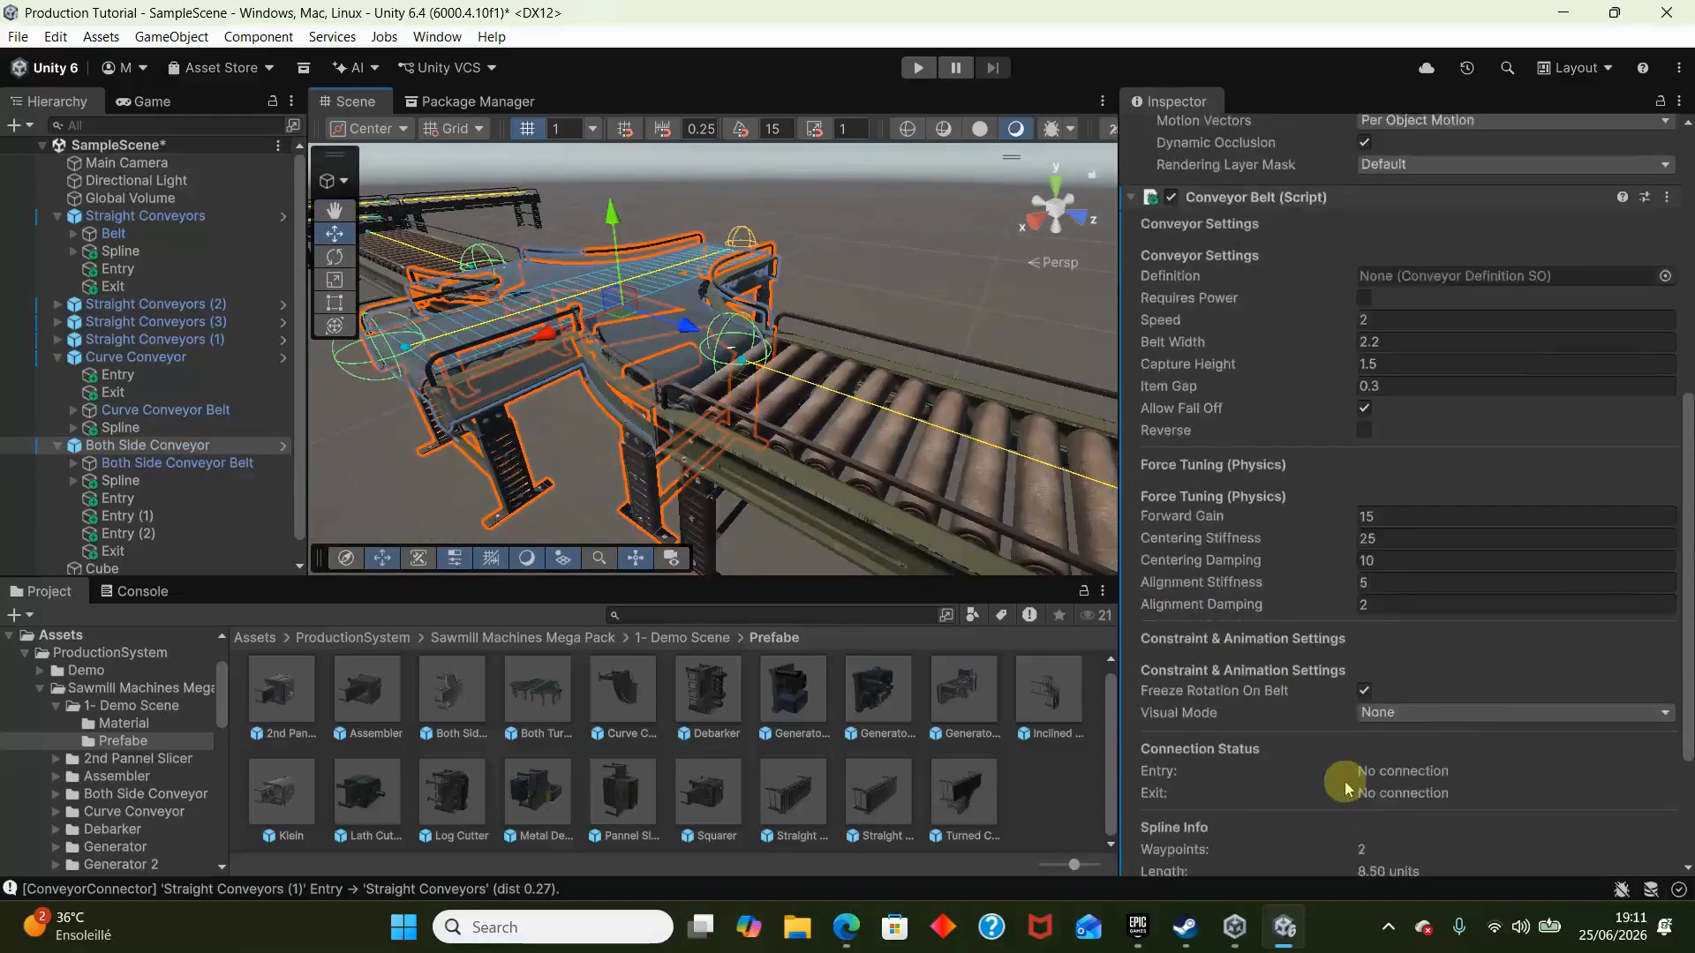
{"action": "scroll", "coordinate": [1344, 788], "scroll_direction": "down", "scroll_amount": 4}
{"action": "left_click", "coordinate": [1372, 846]}
{"action": "type", "text": "box"}
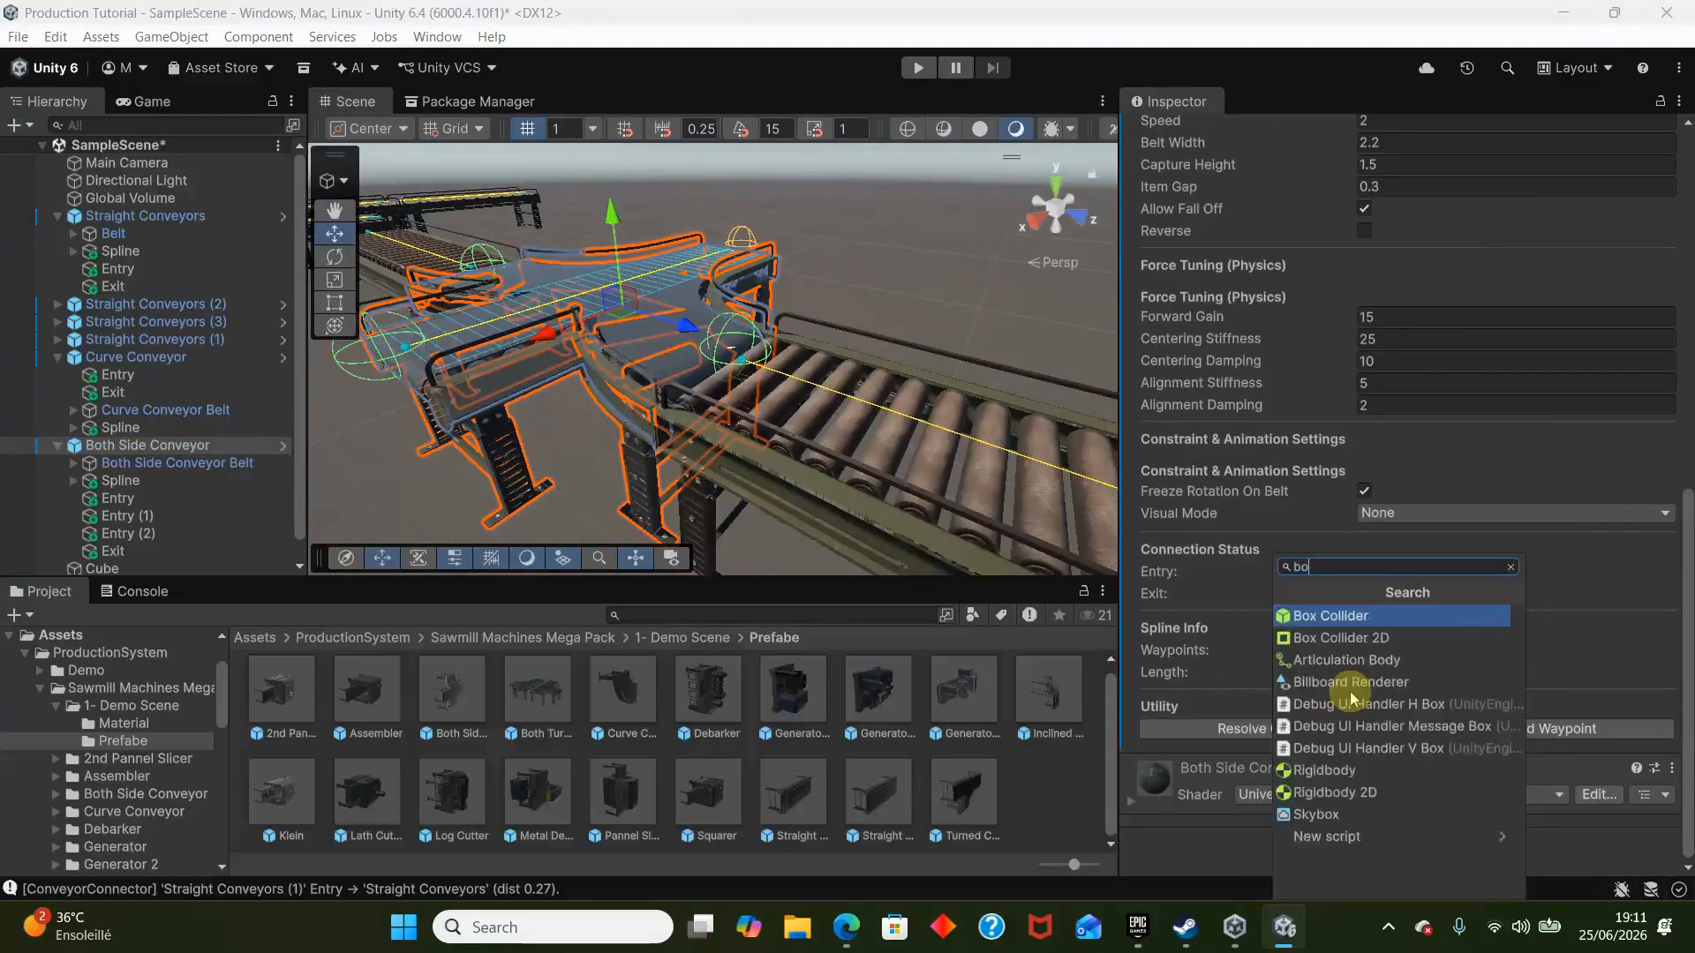
{"action": "key", "text": "Return"}
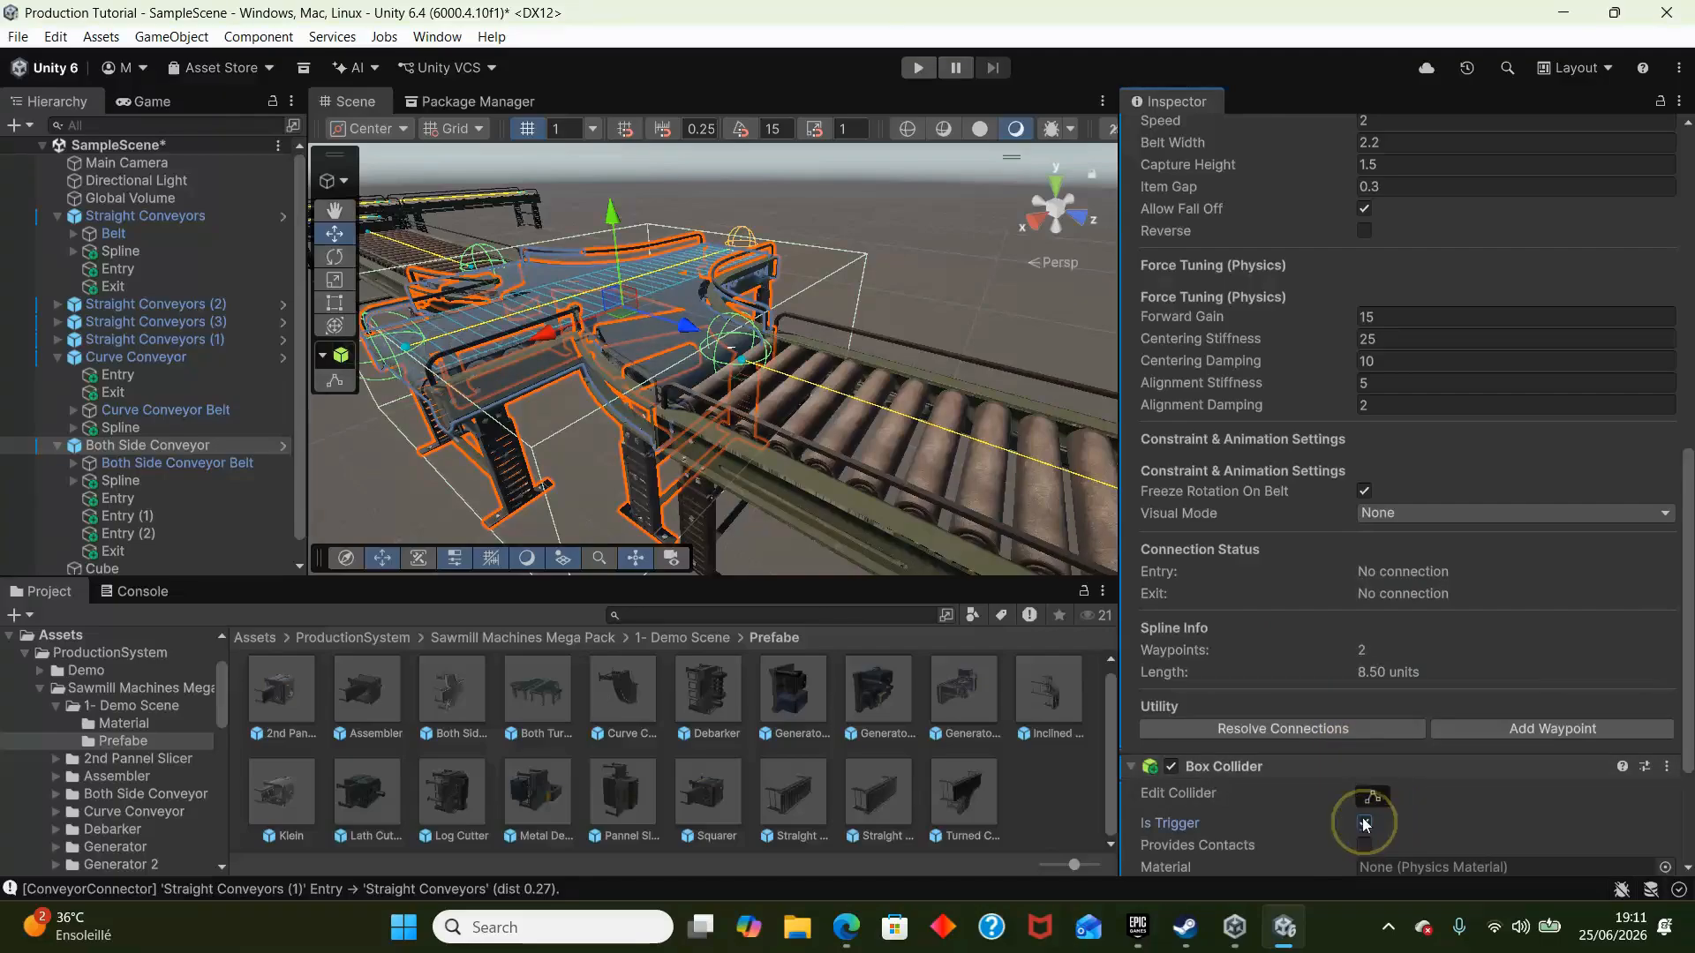
- Add a Mesh Collider to Both Side Conveyor Belt and enable Convex
{"action": "scroll", "coordinate": [1364, 823], "scroll_direction": "down", "scroll_amount": 3}
{"action": "left_click", "coordinate": [1410, 852]}
{"action": "left_click", "coordinate": [628, 369]}
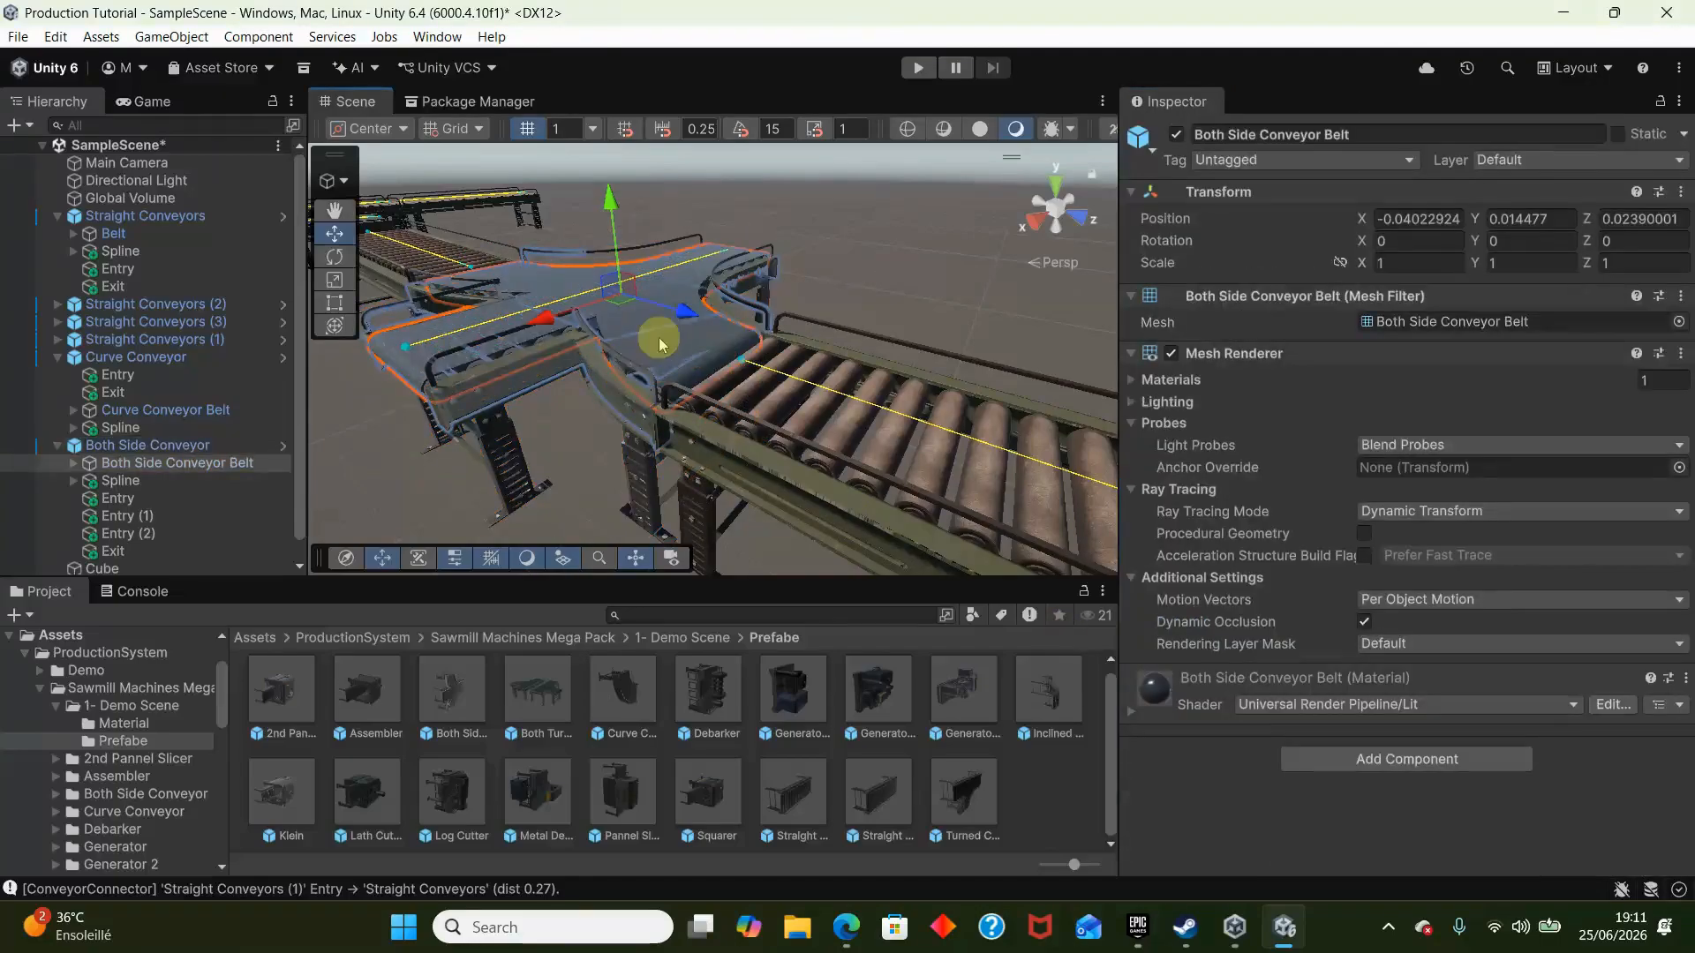
{"action": "left_click", "coordinate": [655, 341]}
{"action": "left_click", "coordinate": [616, 289]}
{"action": "left_click", "coordinate": [650, 361]}
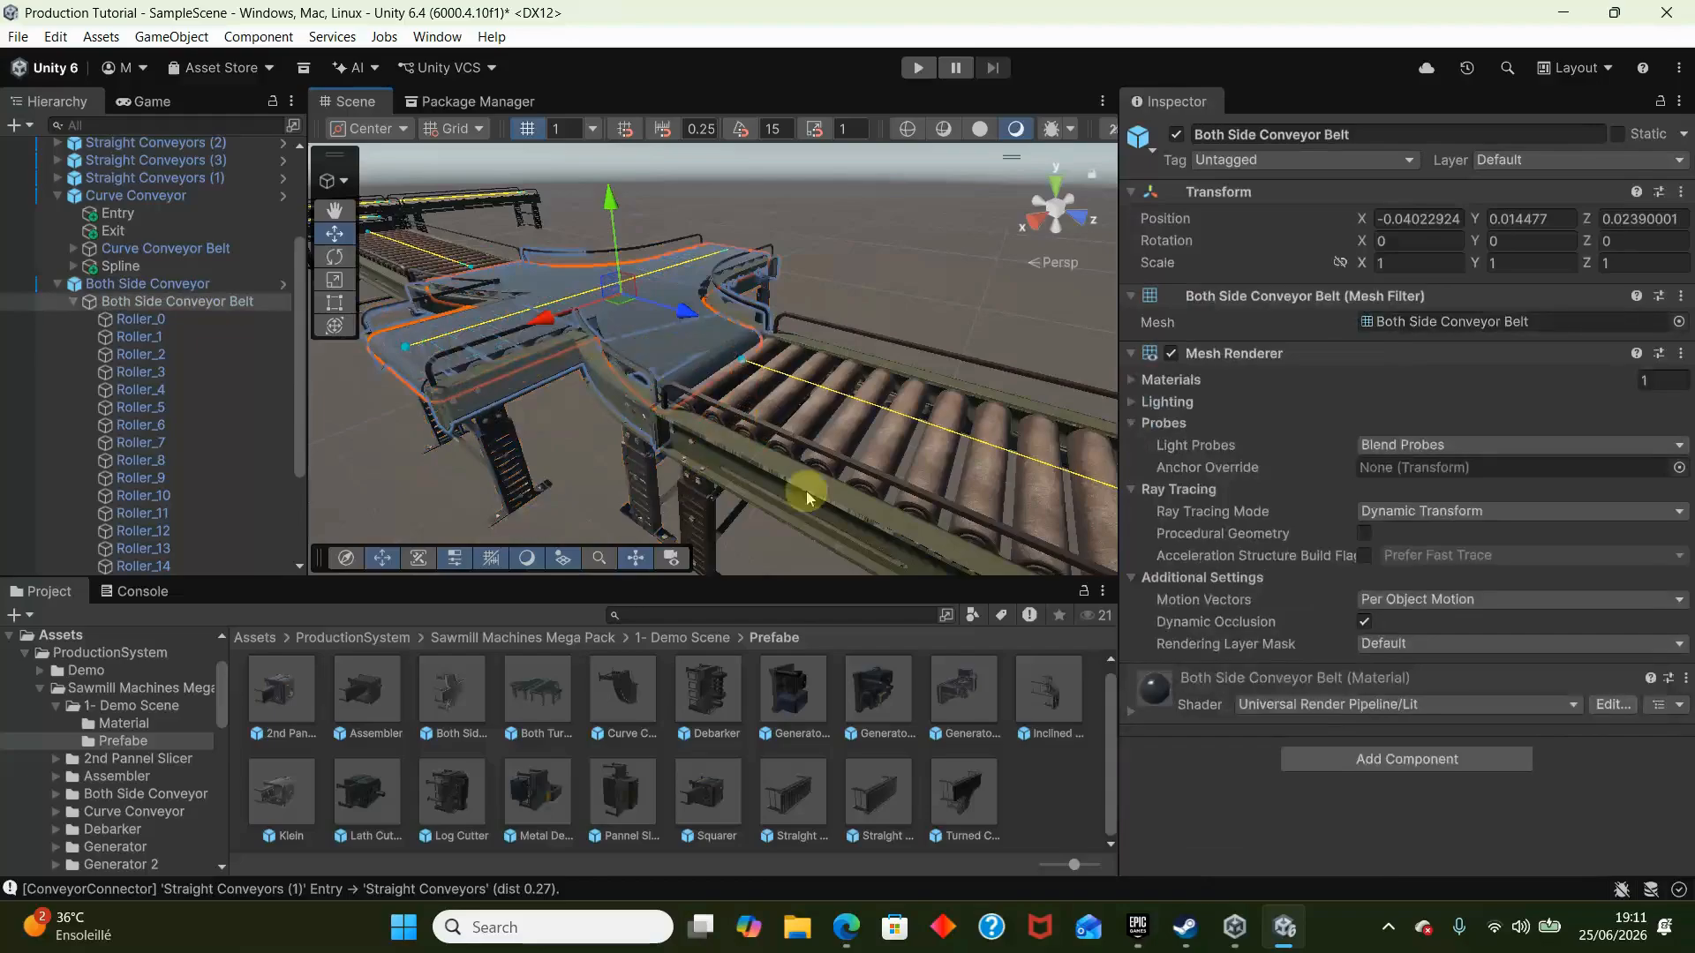
{"action": "left_click", "coordinate": [1387, 761]}
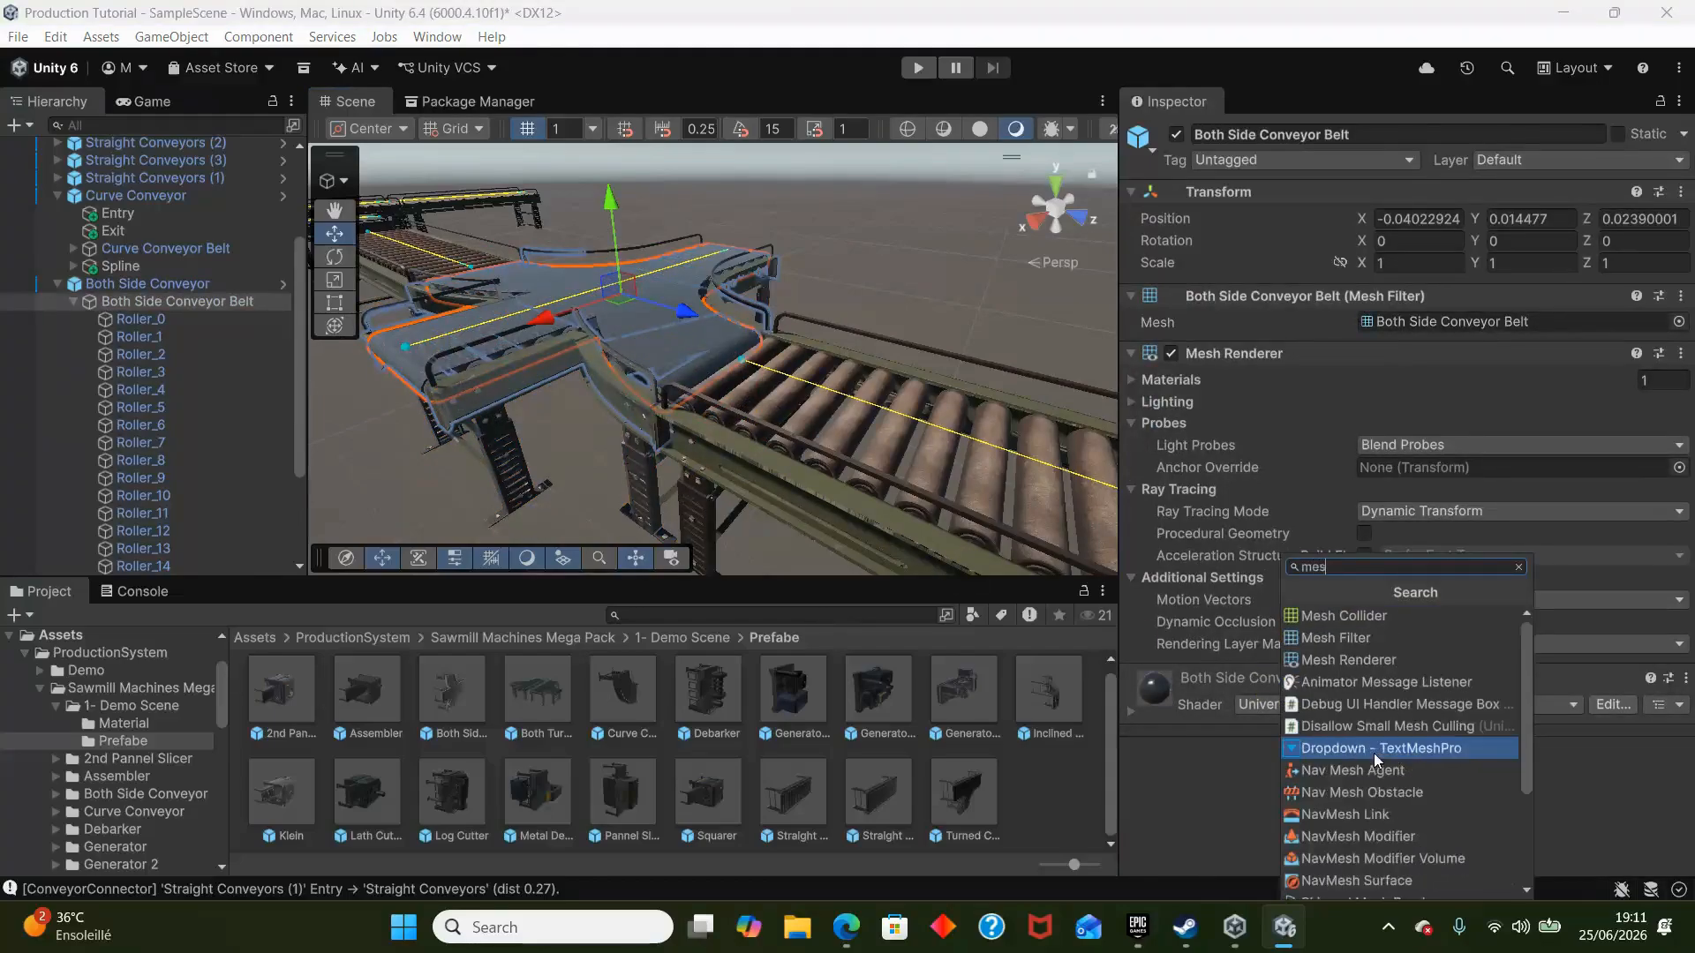
{"action": "key", "text": "Up"}
{"action": "key", "text": "Up"}
{"action": "key", "text": "Up"}
{"action": "key", "text": "Up"}
{"action": "key", "text": "Down"}
{"action": "key", "text": "Down"}
{"action": "key", "text": "Down"}
{"action": "key", "text": "Up"}
{"action": "key", "text": "Up"}
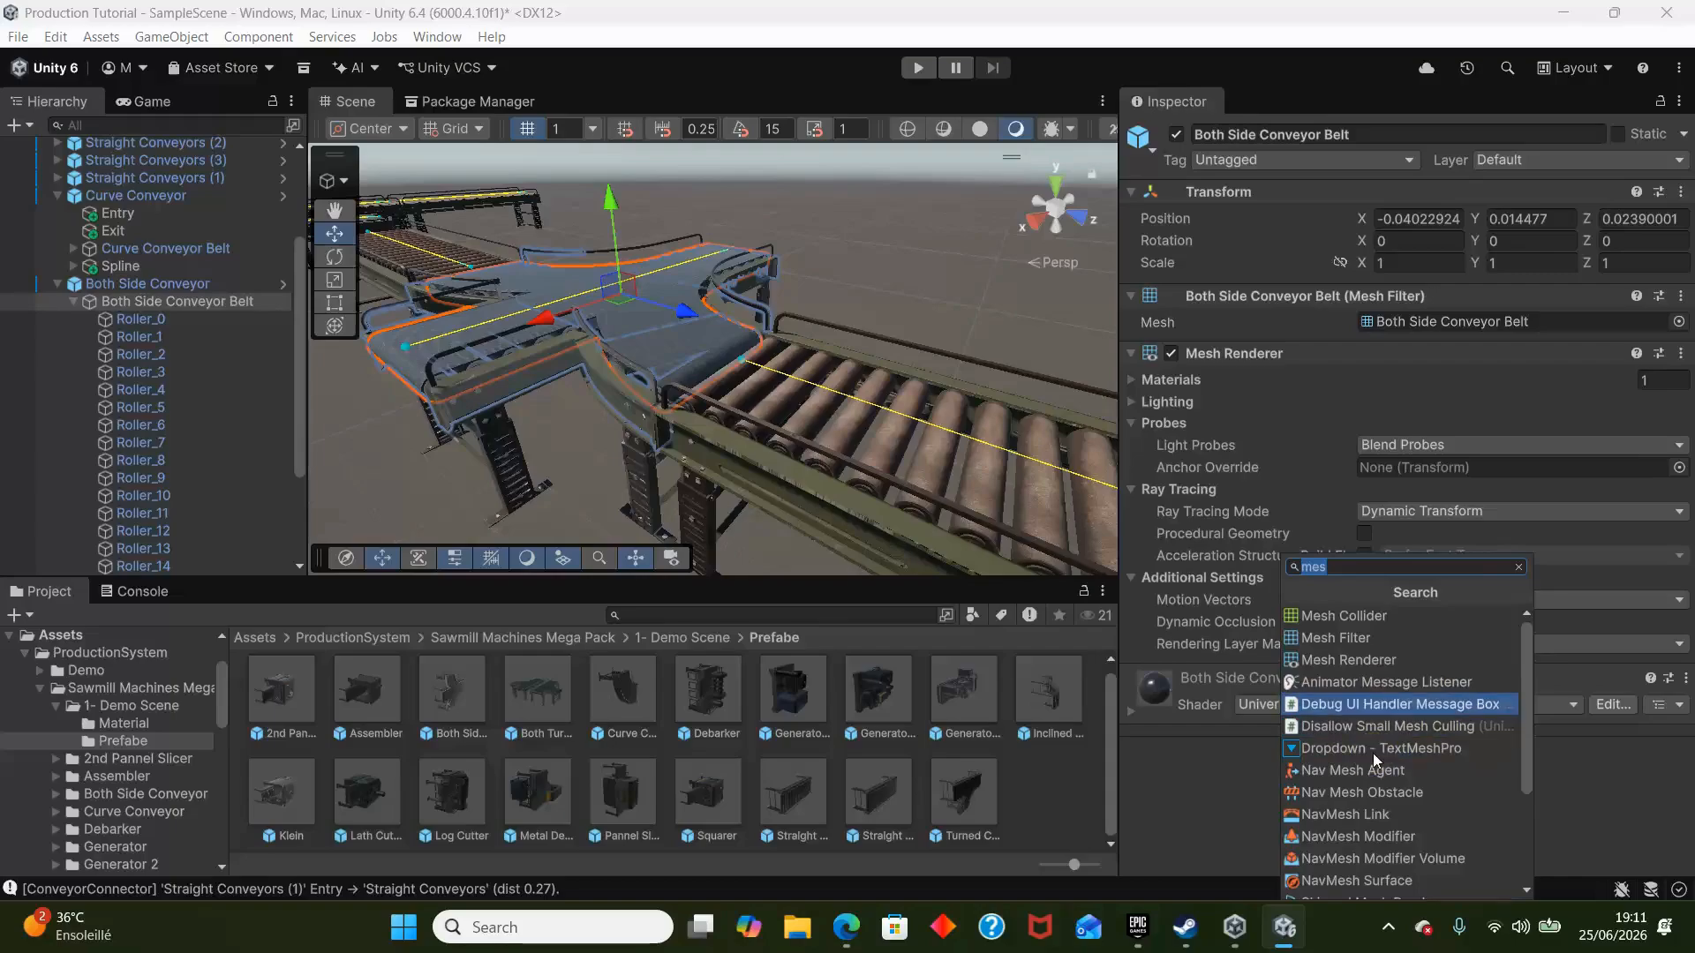
{"action": "key", "text": "Up"}
{"action": "key", "text": "Up"}
{"action": "key", "text": "Up"}
{"action": "key", "text": "Up"}
{"action": "key", "text": "Return"}
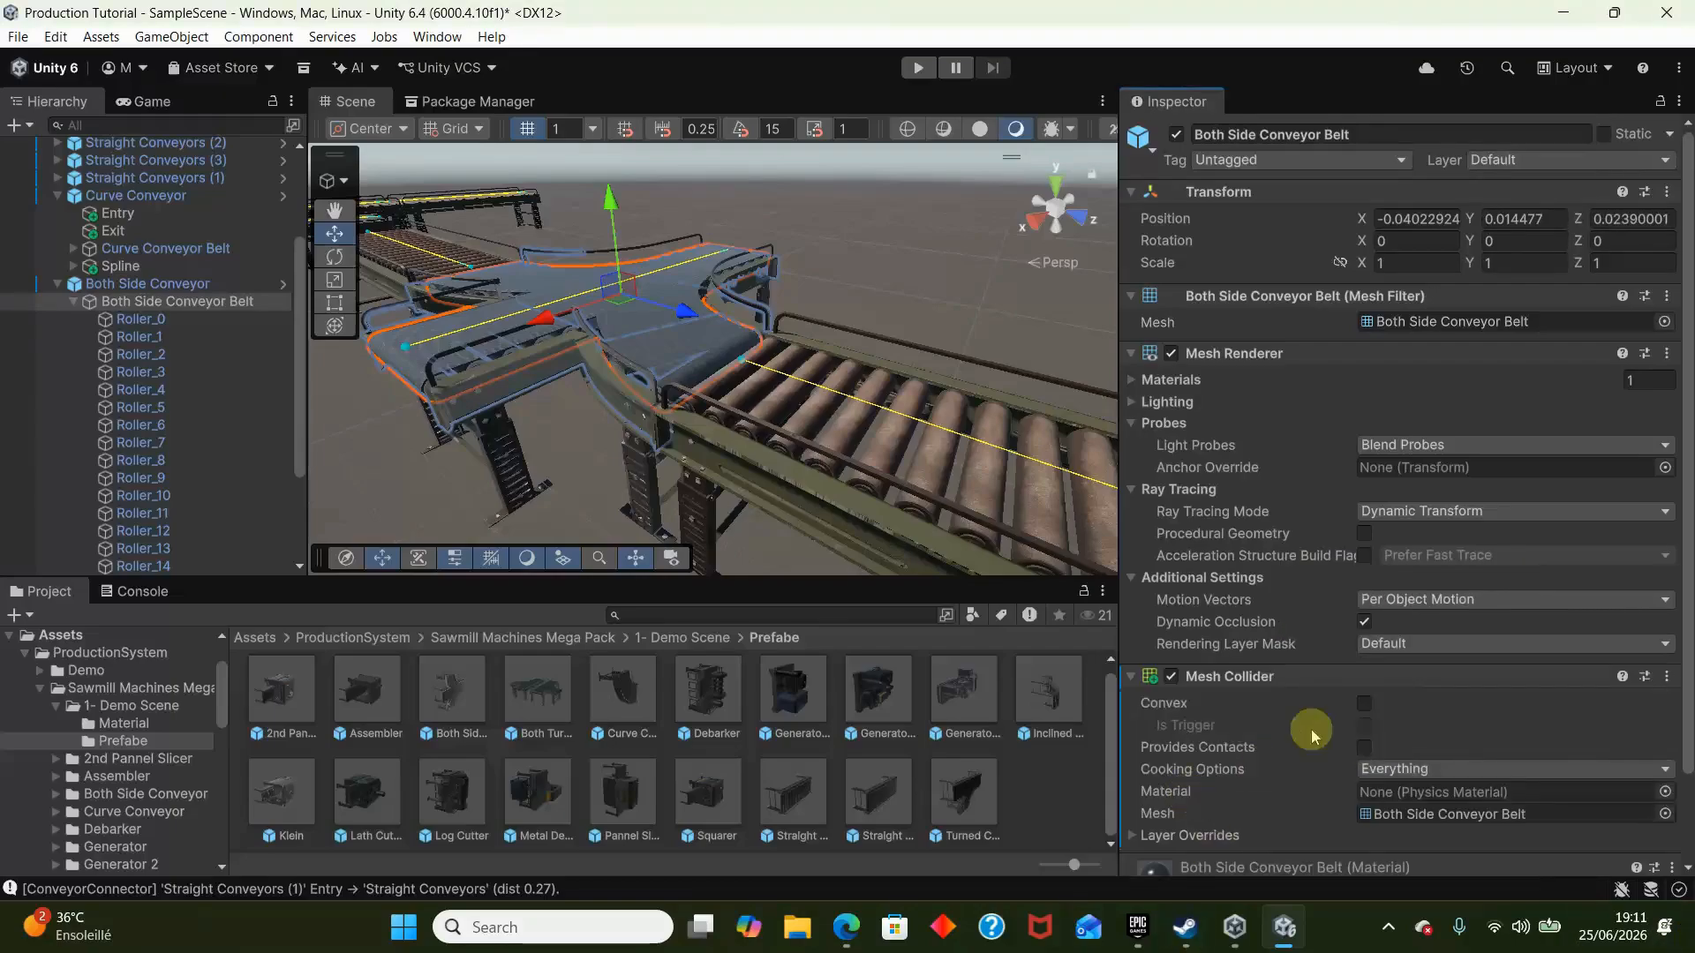
{"action": "left_click", "coordinate": [1360, 702]}
- Move Cube (3) onto the outer end of a side-branch straight conveyor, at about -16.5, 3.9, 5.5, with X and Y rotation set to 0
{"action": "right_click_drag", "start_coordinate": [684, 413], "coordinate": [510, 358]}
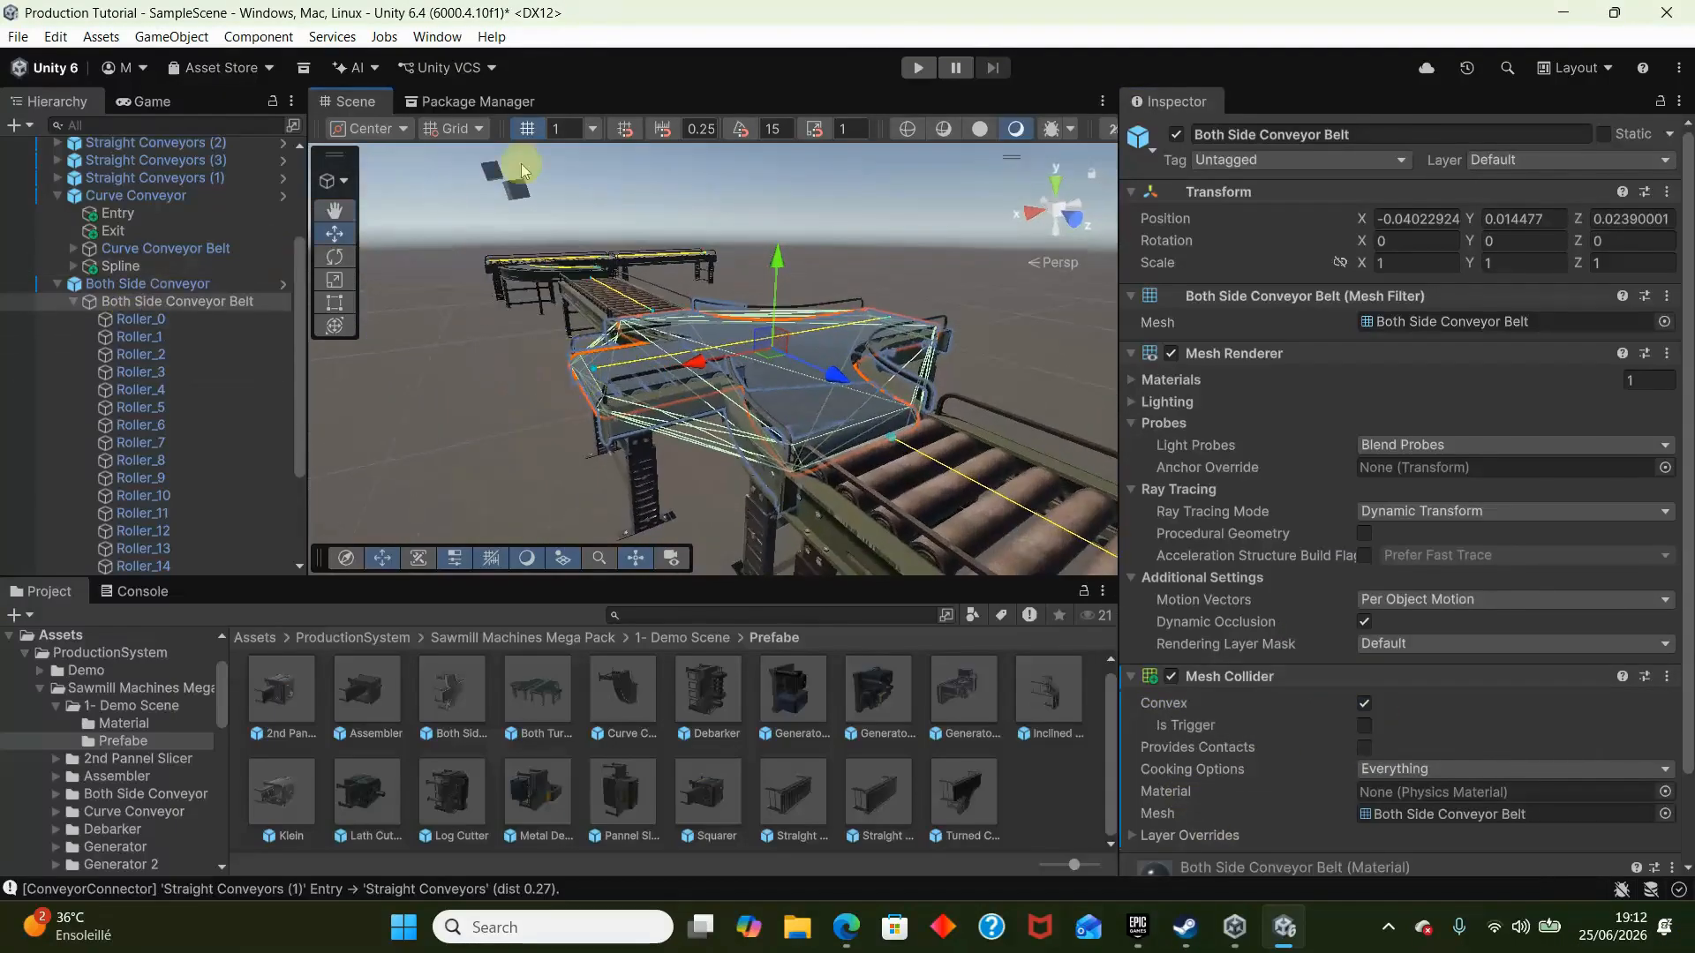
{"action": "left_click", "coordinate": [519, 192]}
{"action": "right_click_drag", "start_coordinate": [634, 259], "coordinate": [432, 318]}
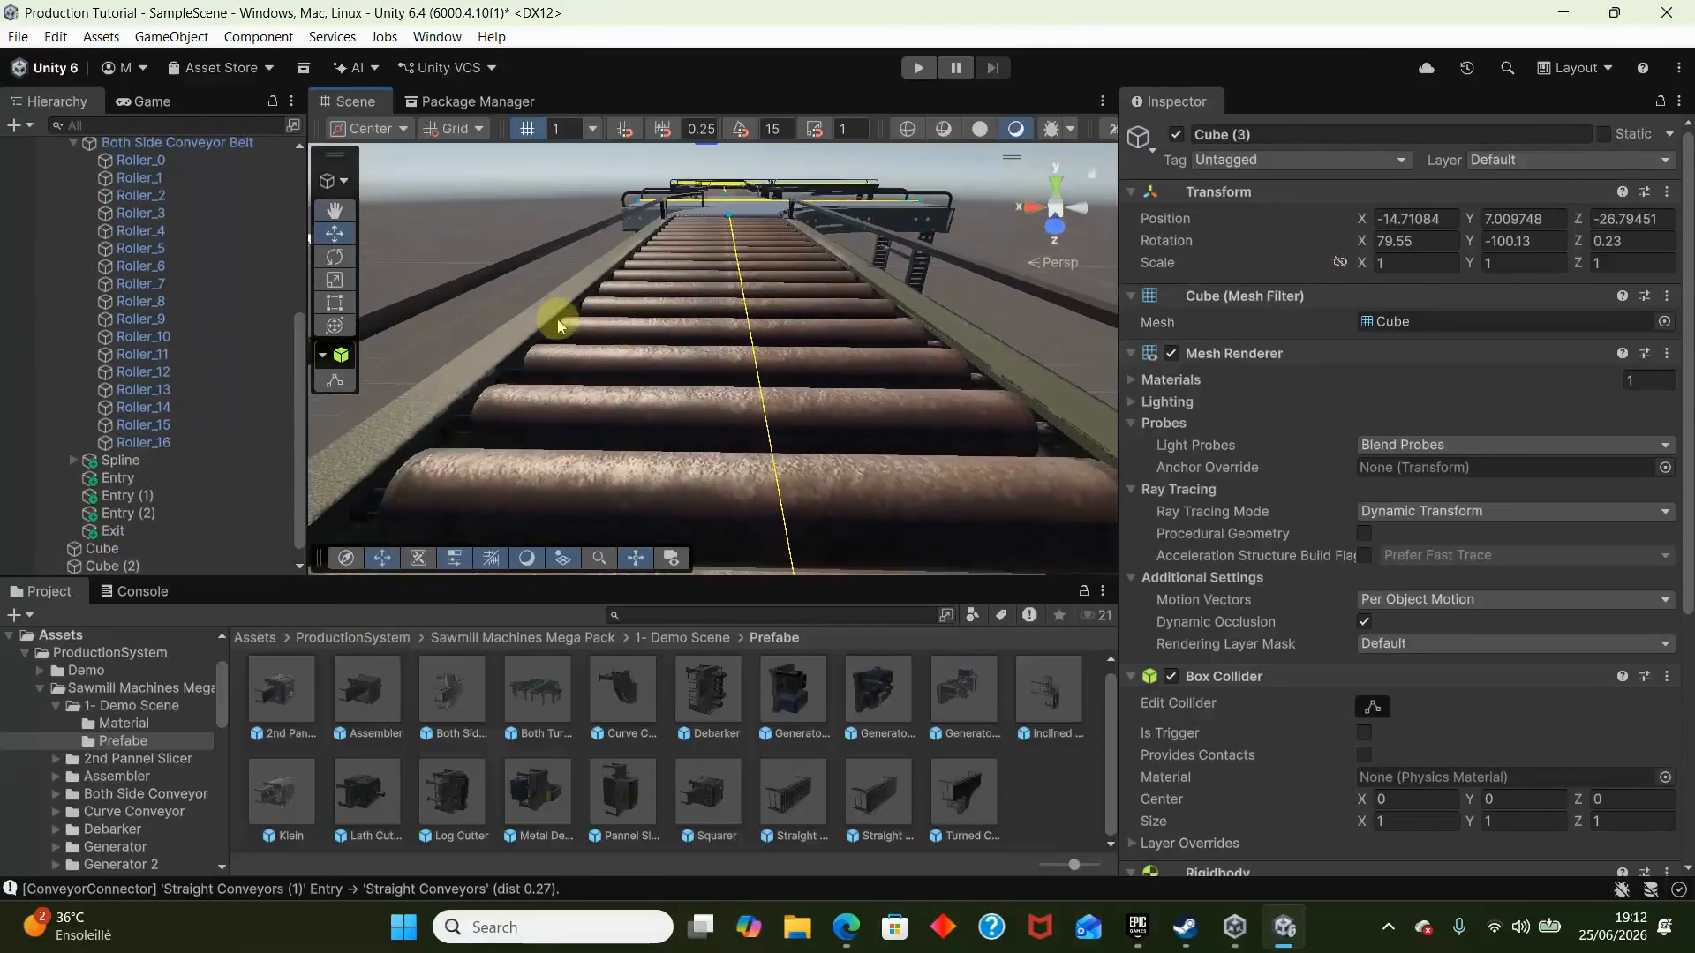
{"action": "right_click_drag", "start_coordinate": [558, 325], "coordinate": [638, 263]}
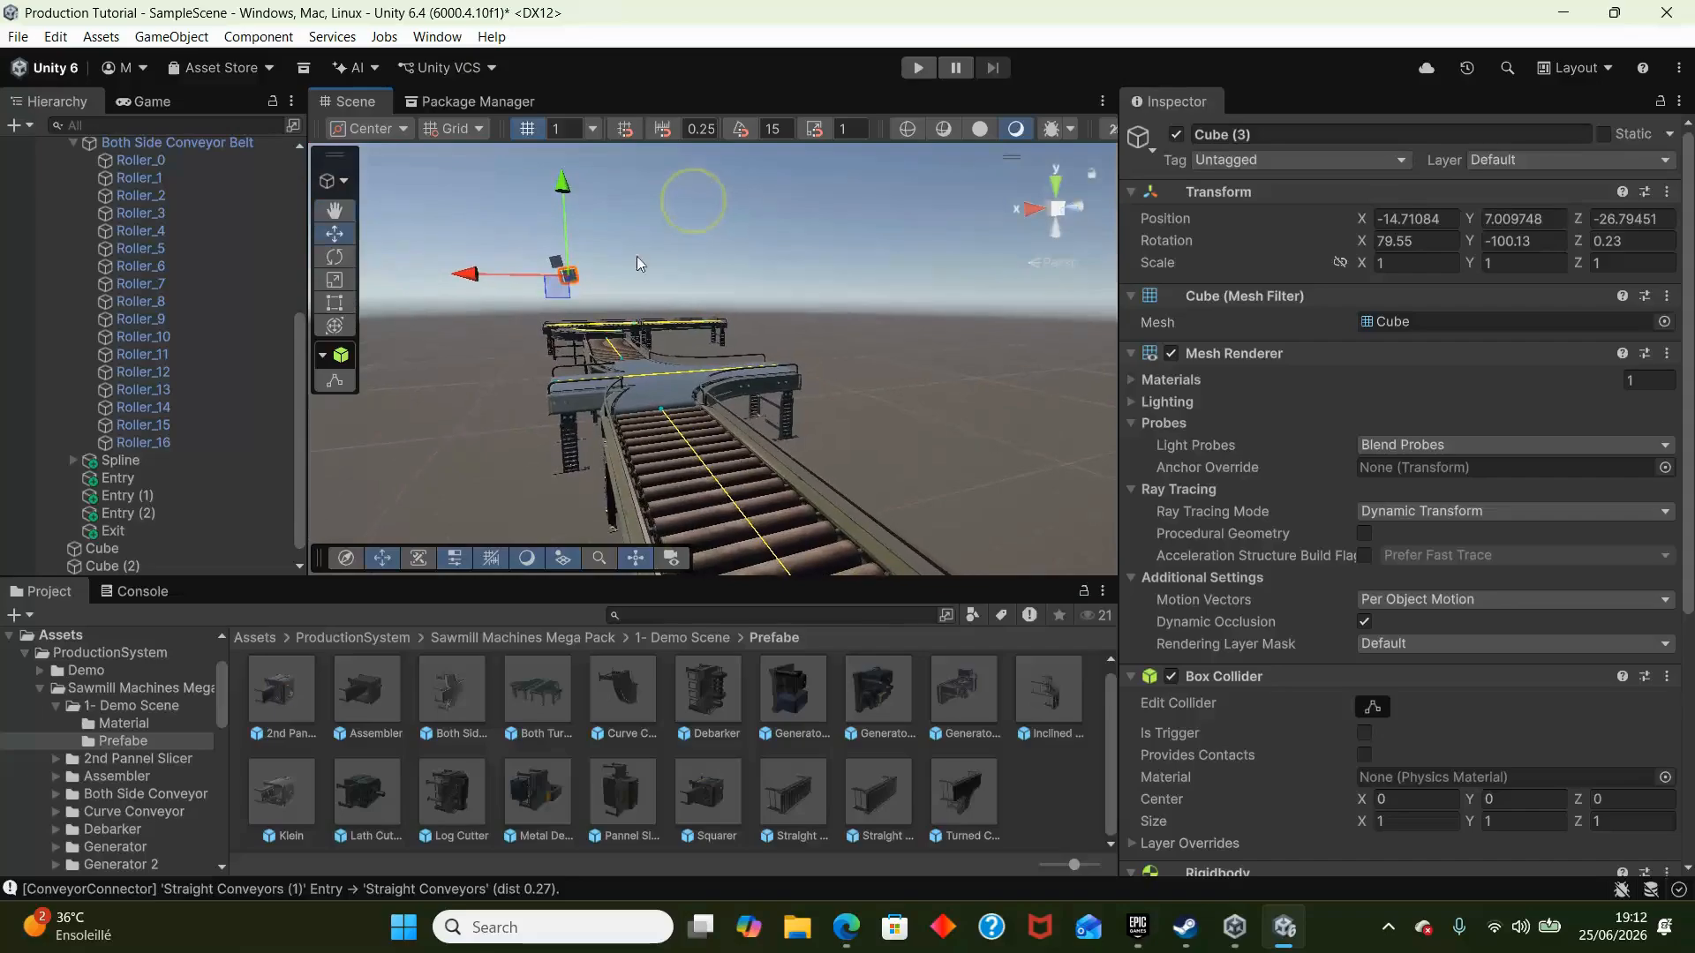
{"action": "right_click_drag", "start_coordinate": [832, 367], "coordinate": [774, 402]}
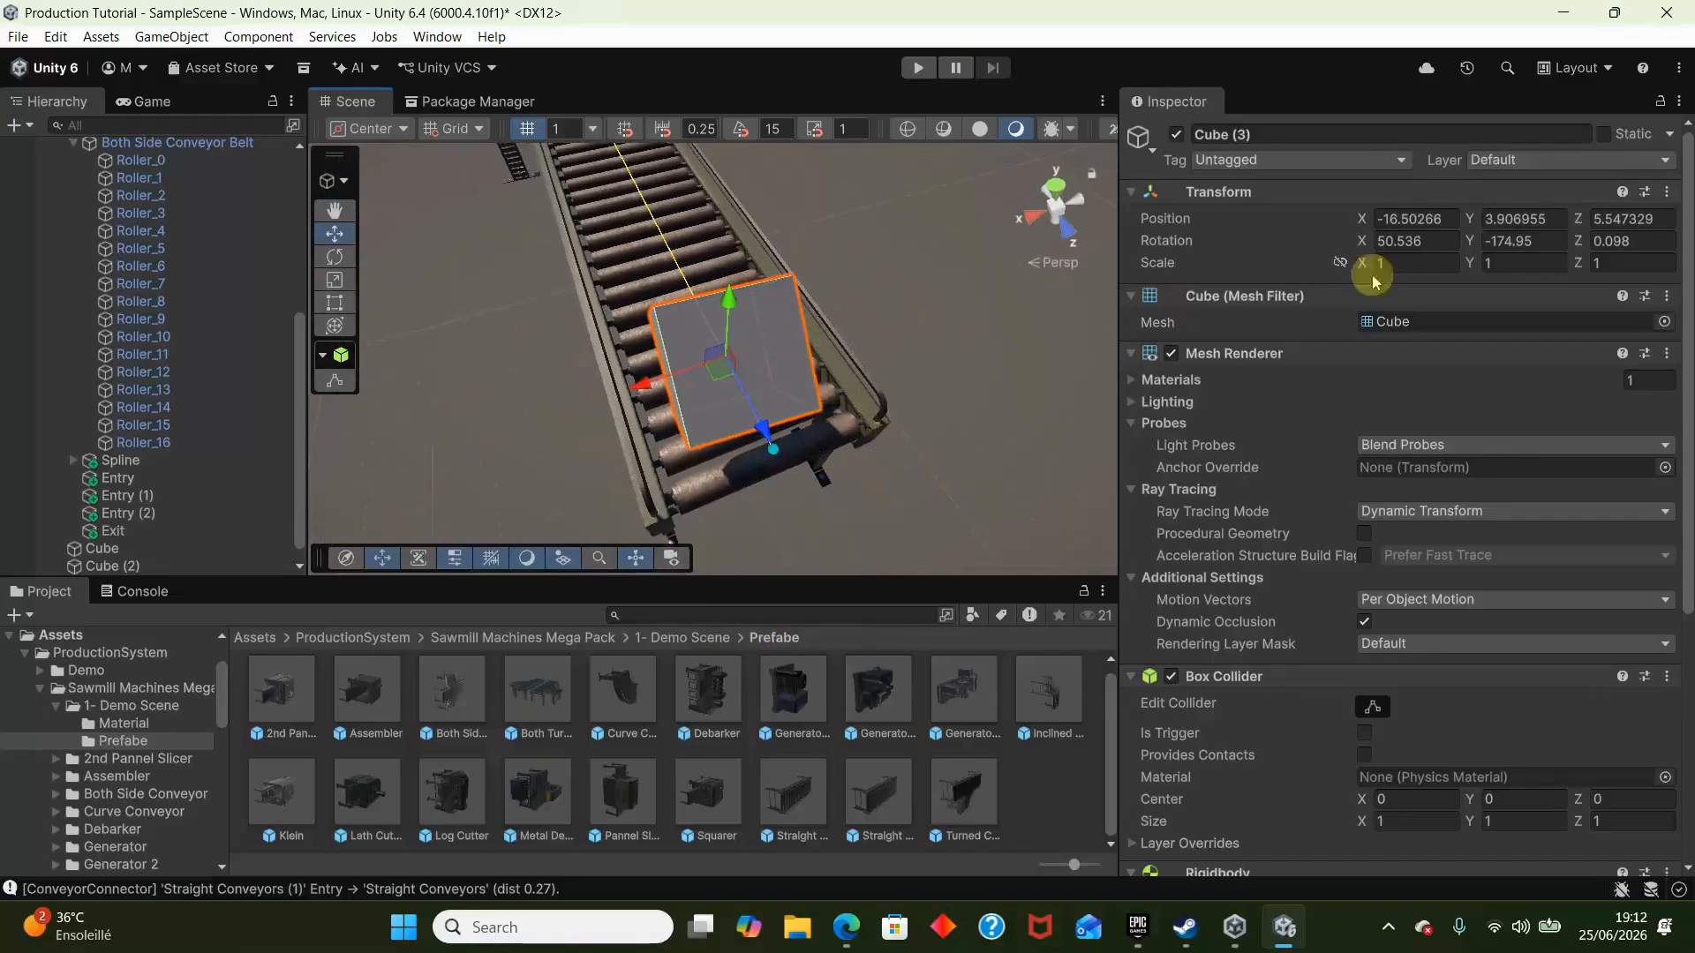
{"action": "type", "text": "0"}
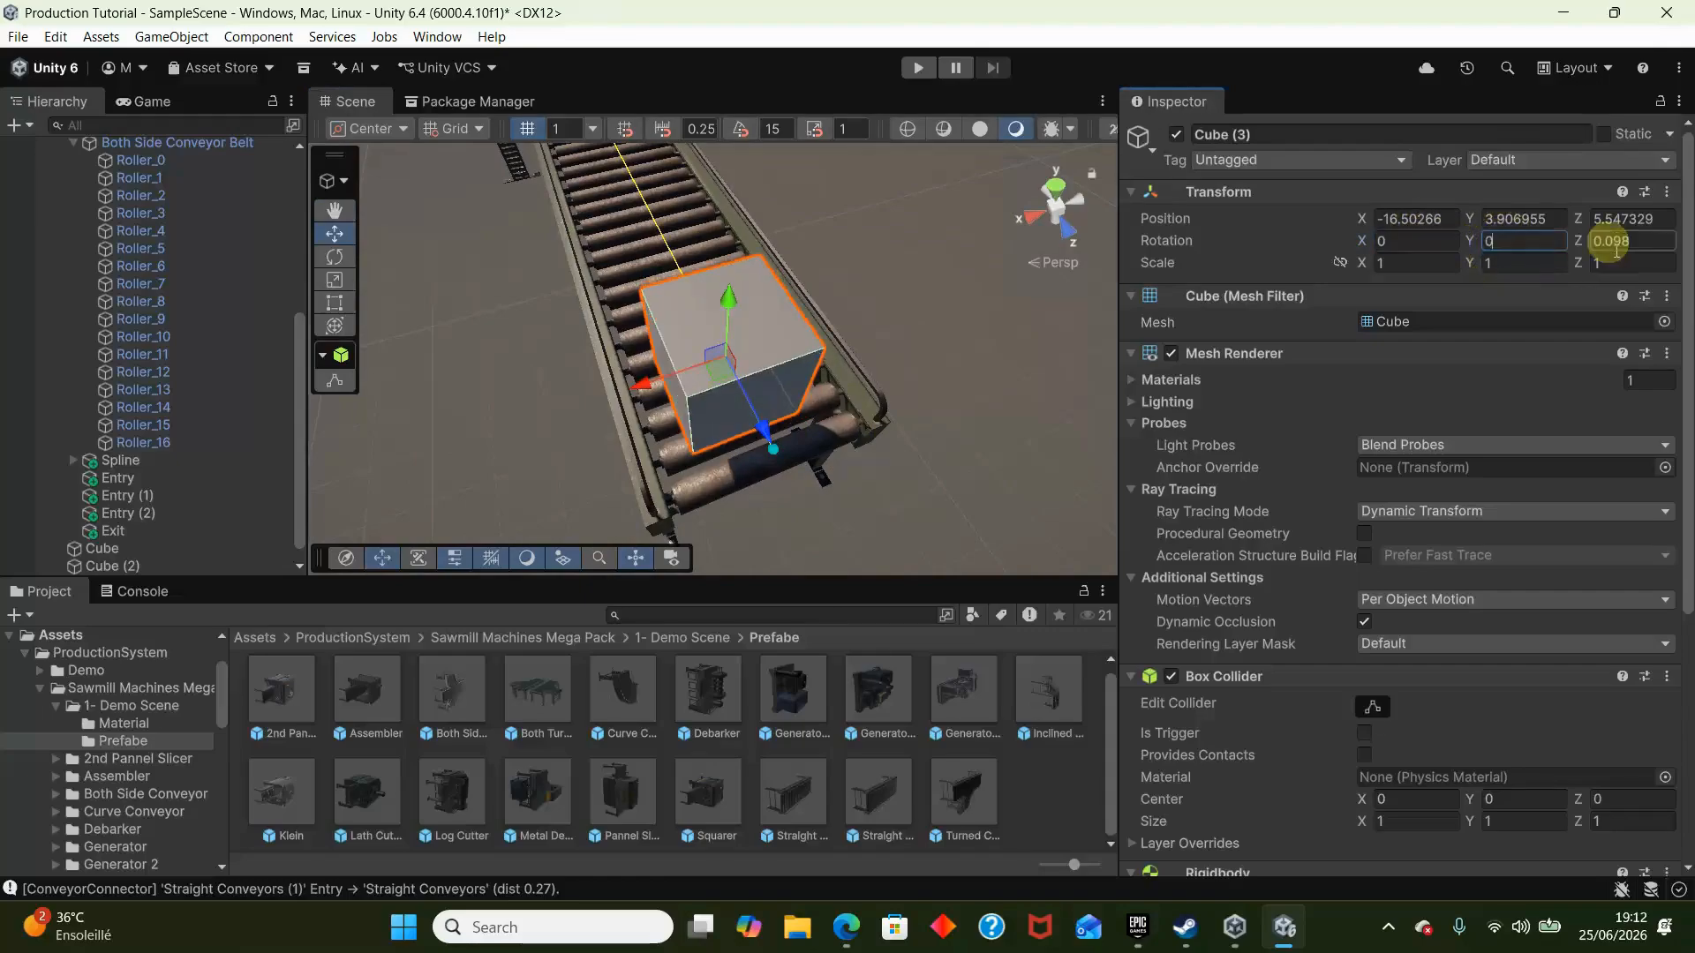
- Duplicate the cube and place the copy directly next to it along the same straight conveyor
{"action": "left_click_drag", "start_coordinate": [767, 439], "coordinate": [761, 395]}
{"action": "right_click_drag", "start_coordinate": [760, 395], "coordinate": [977, 509]}
{"action": "left_click", "coordinate": [712, 321], "text": "shift"}
{"action": "key", "text": "s"}
{"action": "key", "text": "ctrl+d"}
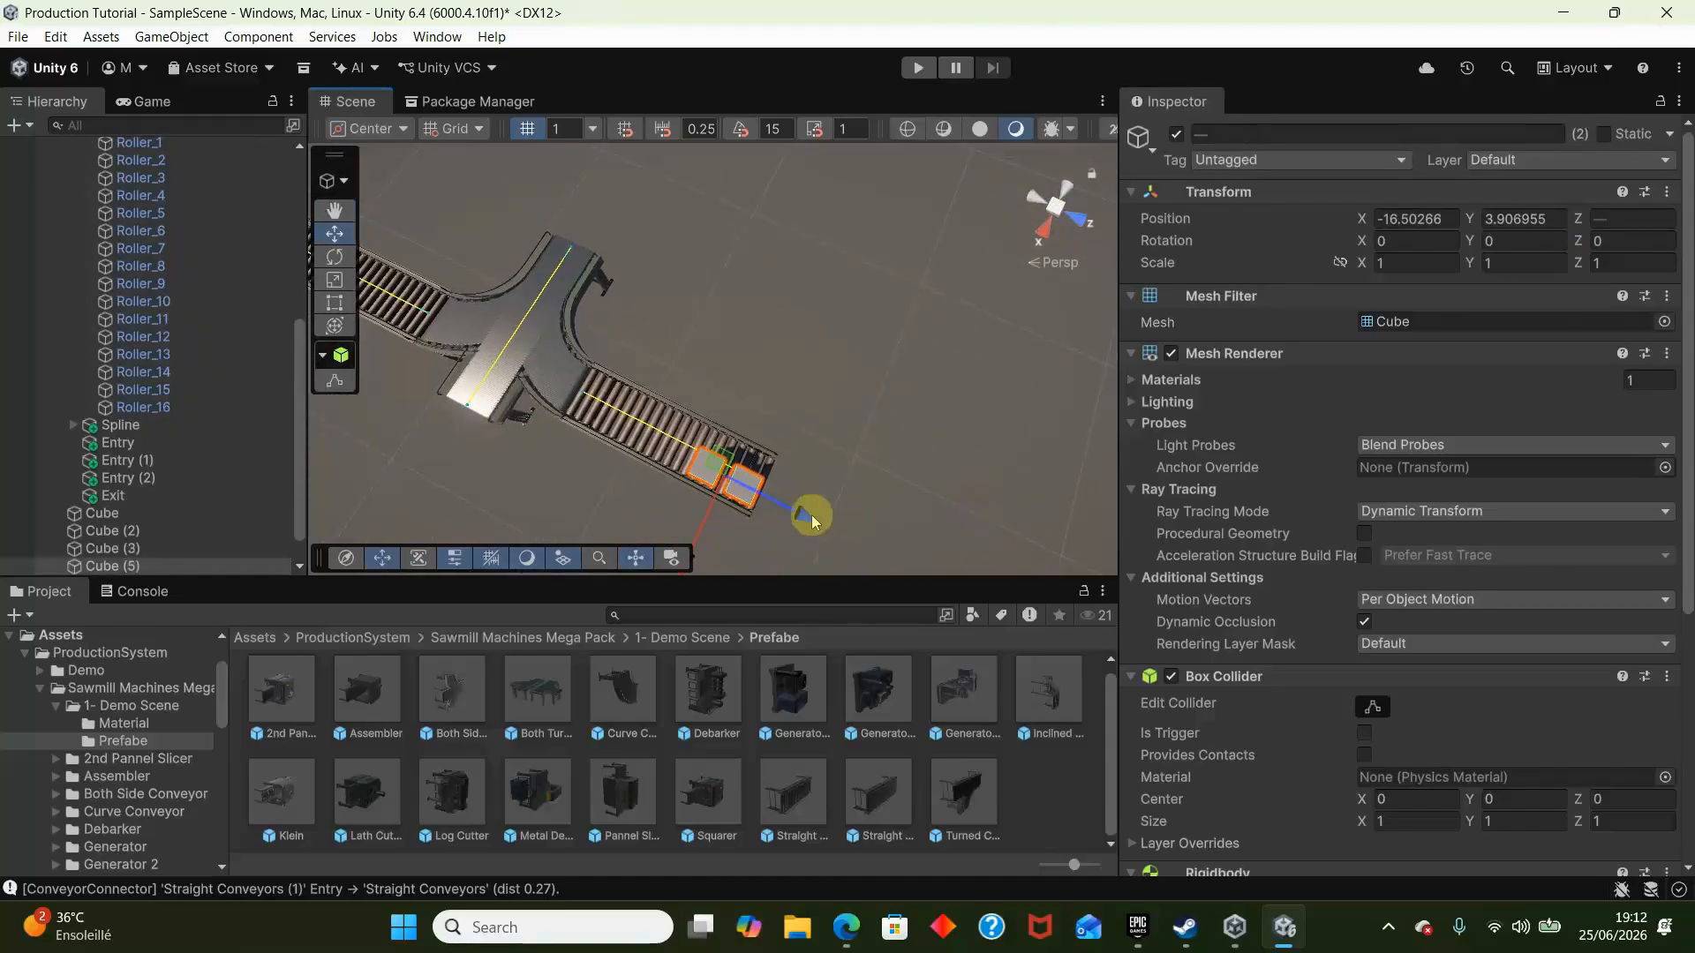
- Place a copy of the cube pair on the outer end of the straight conveyor at the opposite side branch
{"action": "key", "text": "a"}
{"action": "right_click_drag", "start_coordinate": [483, 377], "coordinate": [750, 333]}
{"action": "left_click_drag", "start_coordinate": [897, 330], "coordinate": [682, 306]}
{"action": "right_click_drag", "start_coordinate": [662, 306], "coordinate": [784, 204]}
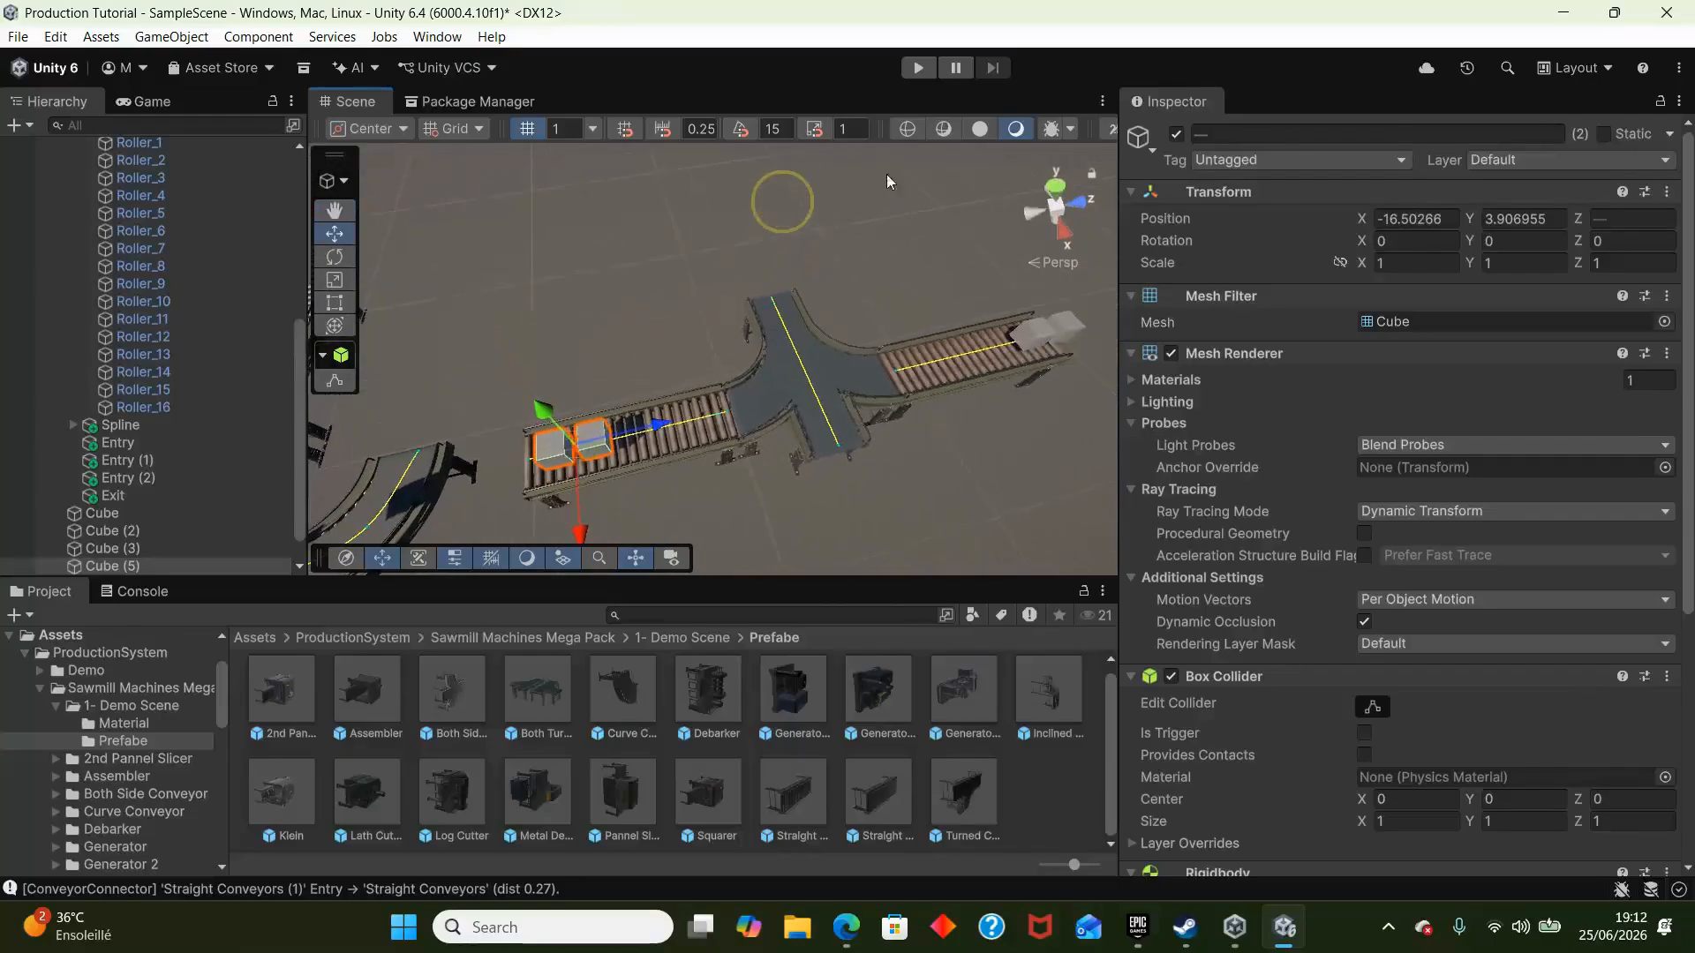
- Run the scene to test how the cubes feed from both side branches into Both Side Conveyor, and stop the run
{"action": "left_click", "coordinate": [931, 73]}
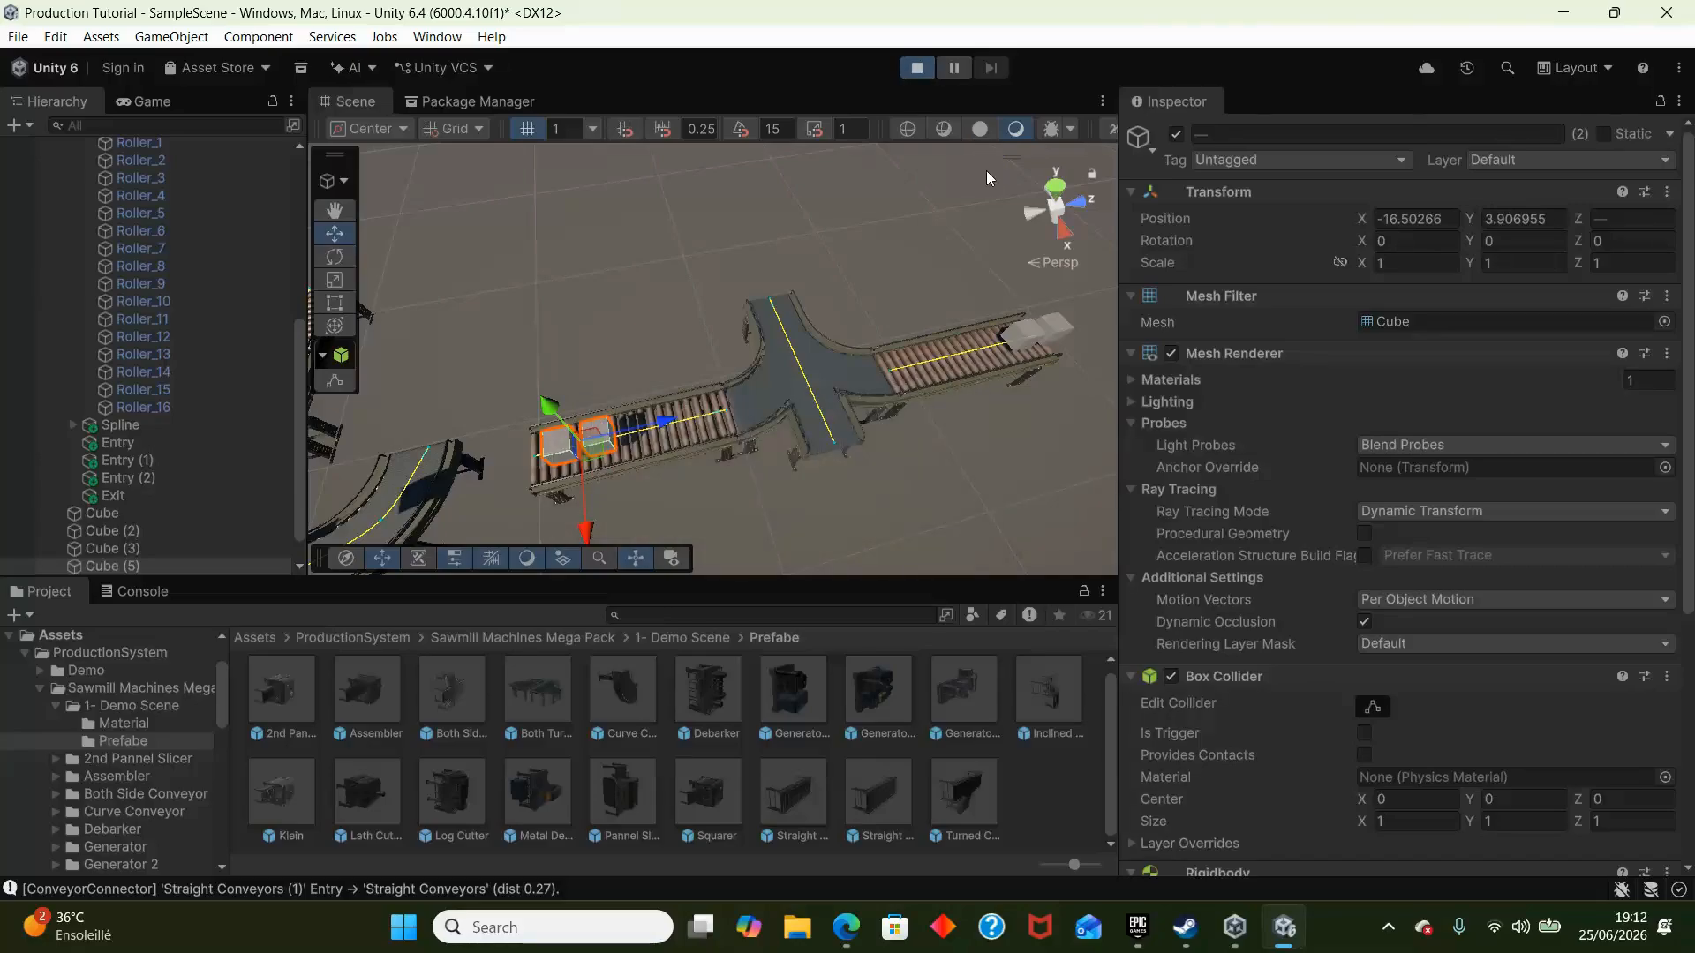
{"action": "right_click_drag", "start_coordinate": [804, 231], "coordinate": [761, 220]}
{"action": "key", "text": "w"}
{"action": "key", "text": "s"}
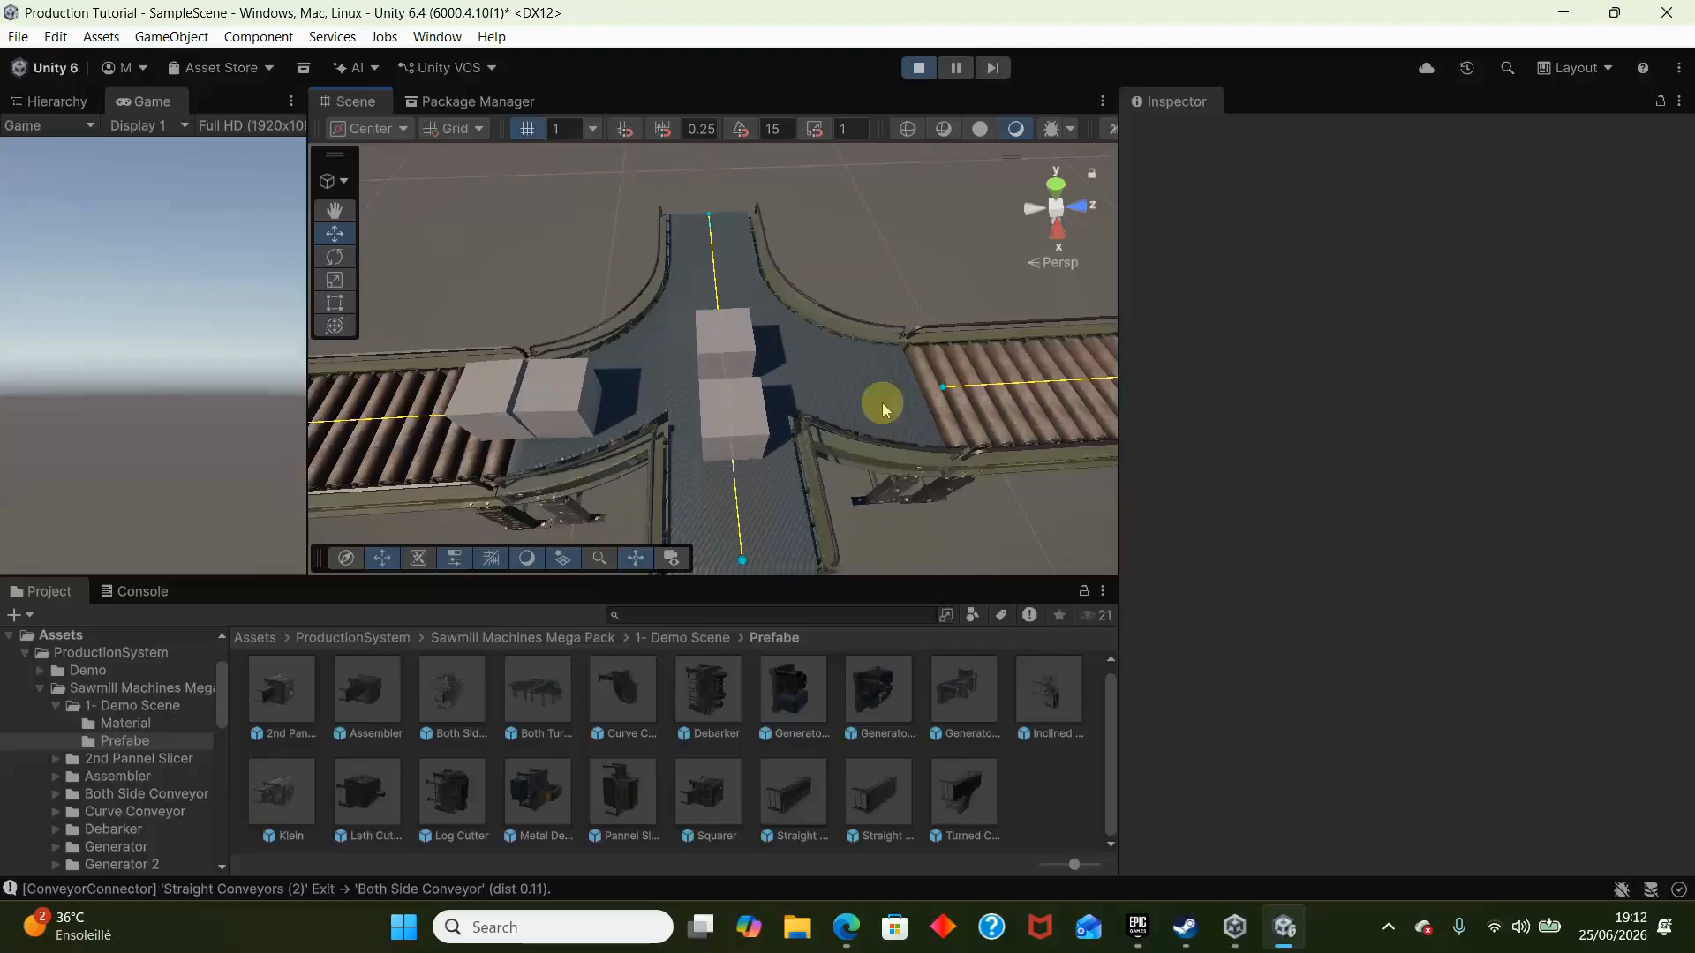
{"action": "left_click", "coordinate": [923, 73]}
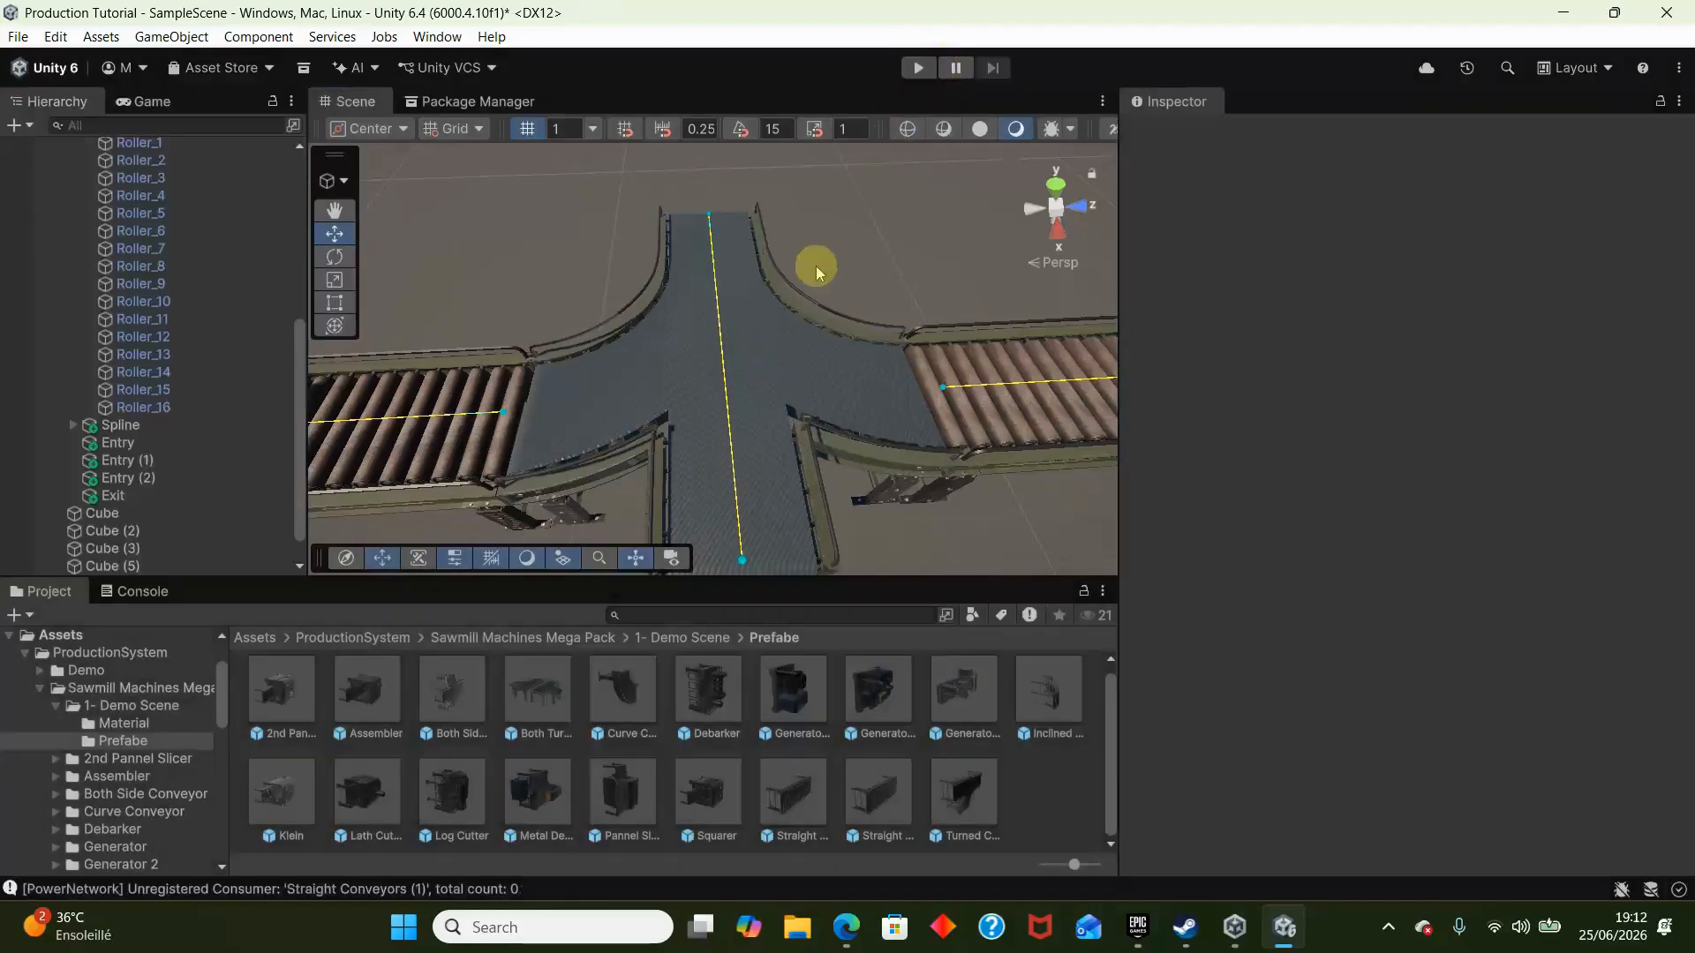
- Move Both Side Conveyor's Entry (2) connector to the side-branch edge next to Straight Conveyors (3), at about -0.028, 0.052, 0.0275
{"action": "left_click", "coordinate": [496, 373]}
{"action": "key", "text": "w"}
{"action": "right_click_drag", "start_coordinate": [624, 353], "coordinate": [575, 385]}
{"action": "left_click", "coordinate": [684, 415]}
{"action": "right_click_drag", "start_coordinate": [684, 416], "coordinate": [732, 309]}
{"action": "key", "text": "w"}
{"action": "key", "text": "s"}
{"action": "mouse_move", "coordinate": [878, 316]}
{"action": "right_mouse_down"}
{"action": "mouse_move", "coordinate": [912, 362]}
{"action": "mouse_move", "coordinate": [902, 334]}
{"action": "right_mouse_up"}
{"action": "key", "text": "s"}
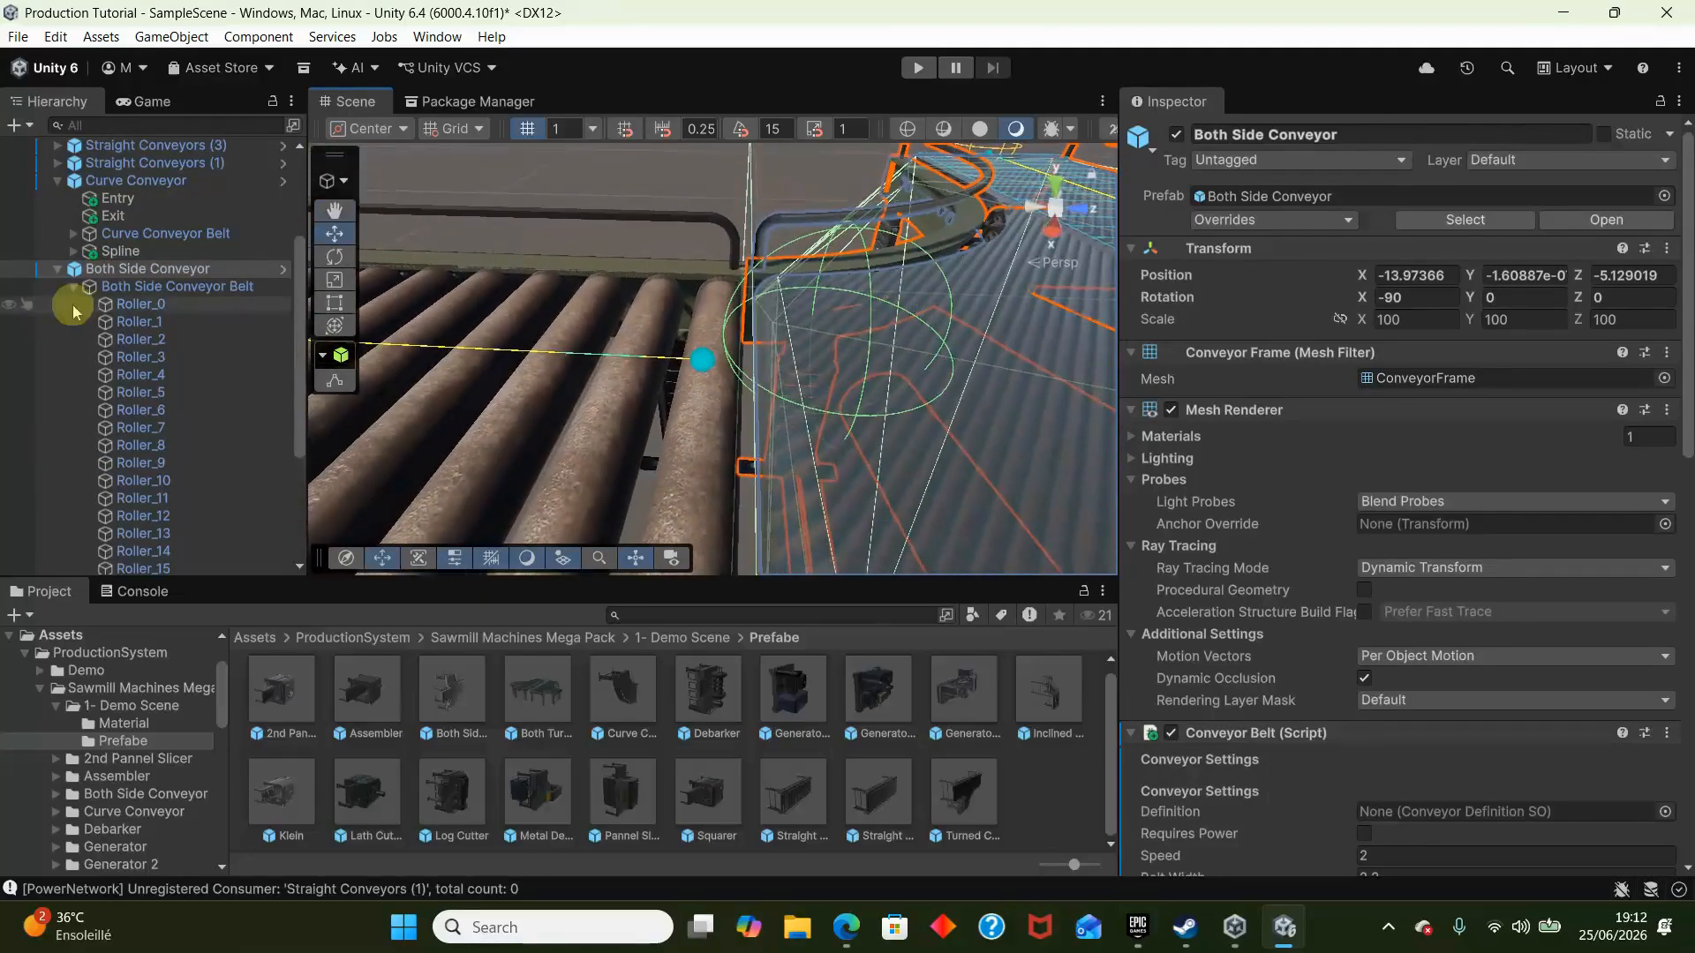
{"action": "left_click", "coordinate": [74, 286]}
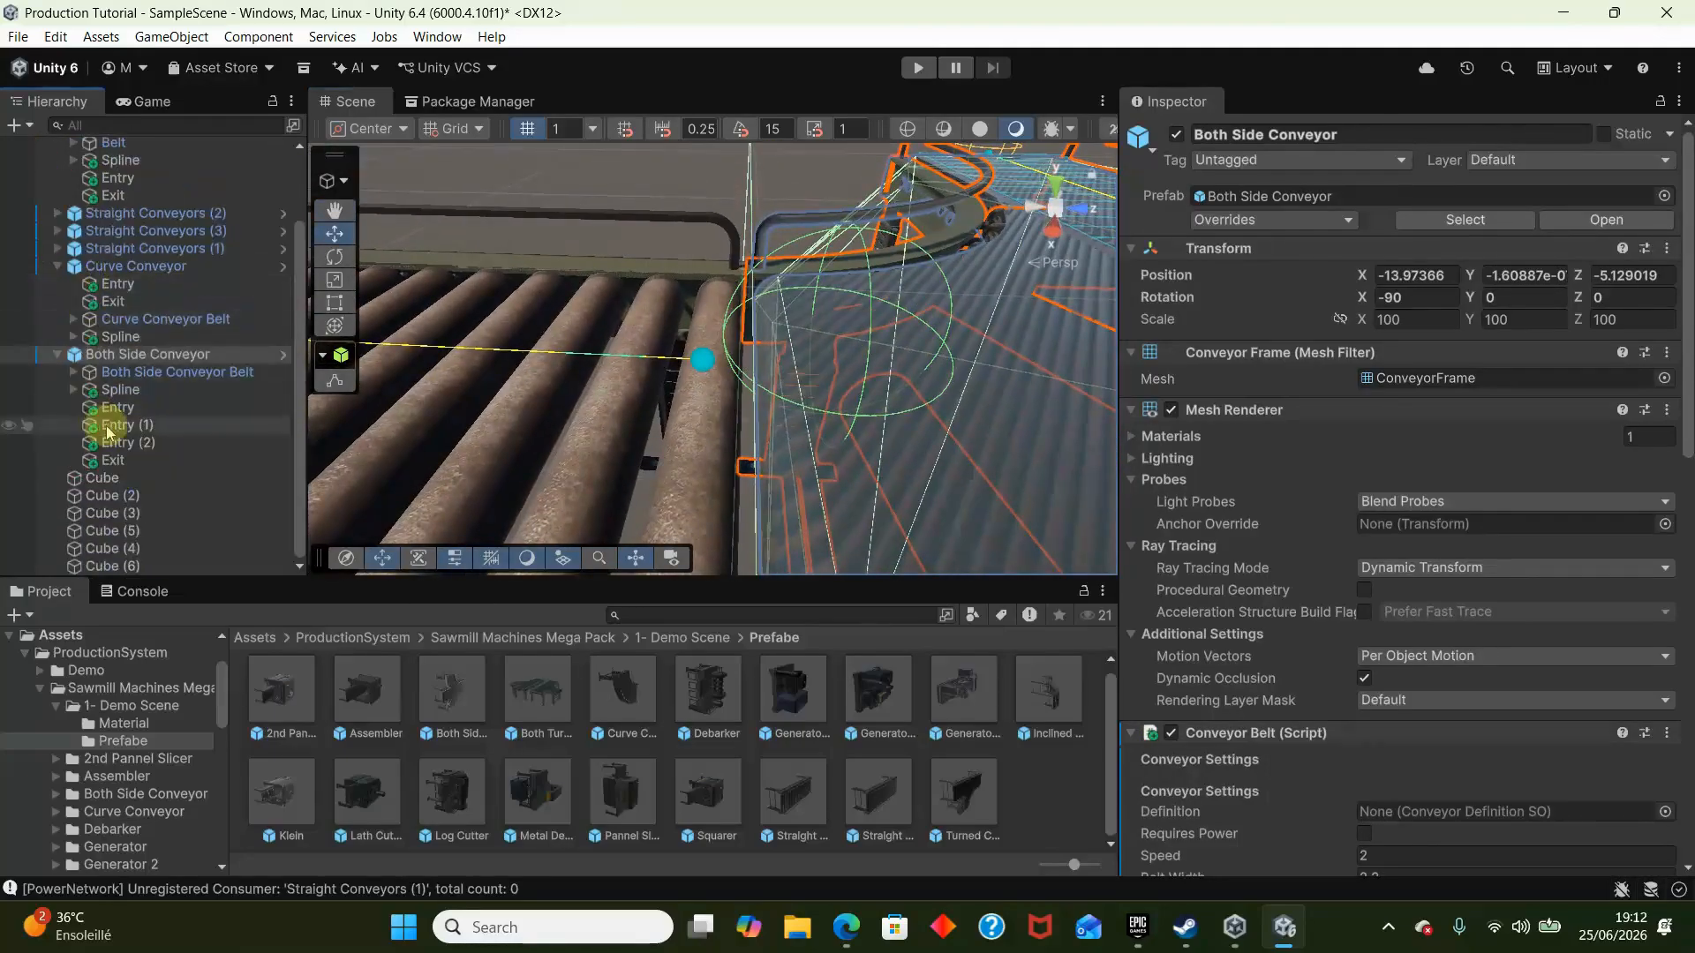
{"action": "left_click", "coordinate": [162, 427]}
{"action": "left_click", "coordinate": [194, 446]}
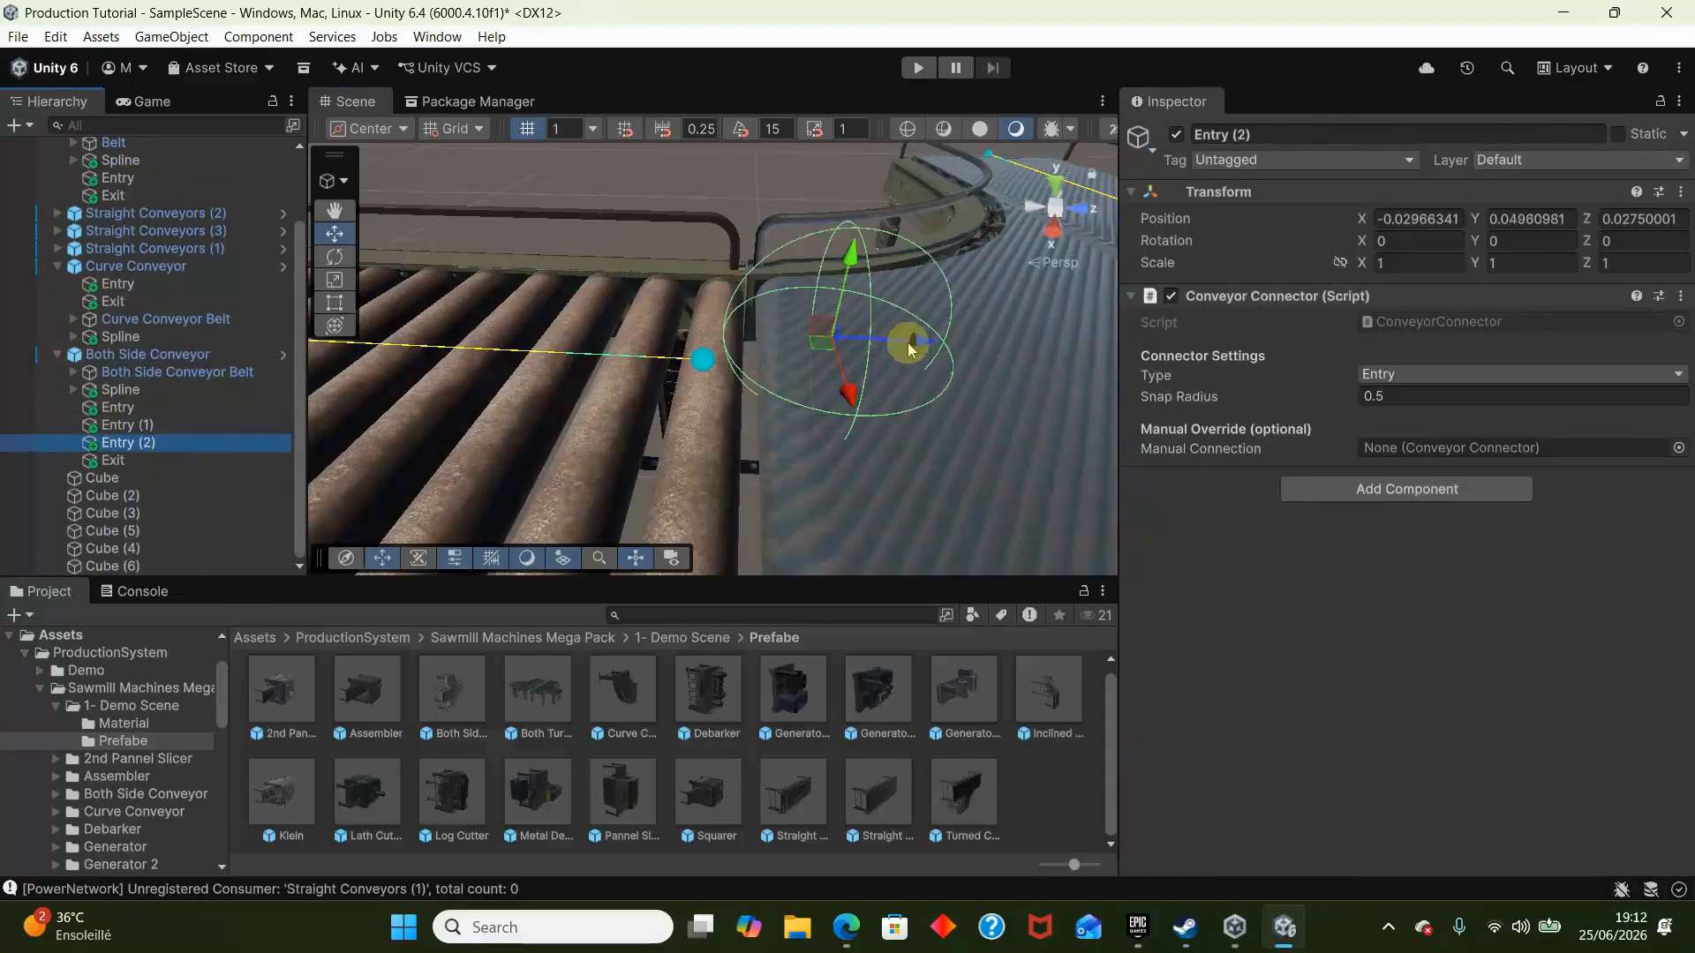
{"action": "left_click_drag", "start_coordinate": [912, 349], "coordinate": [792, 436]}
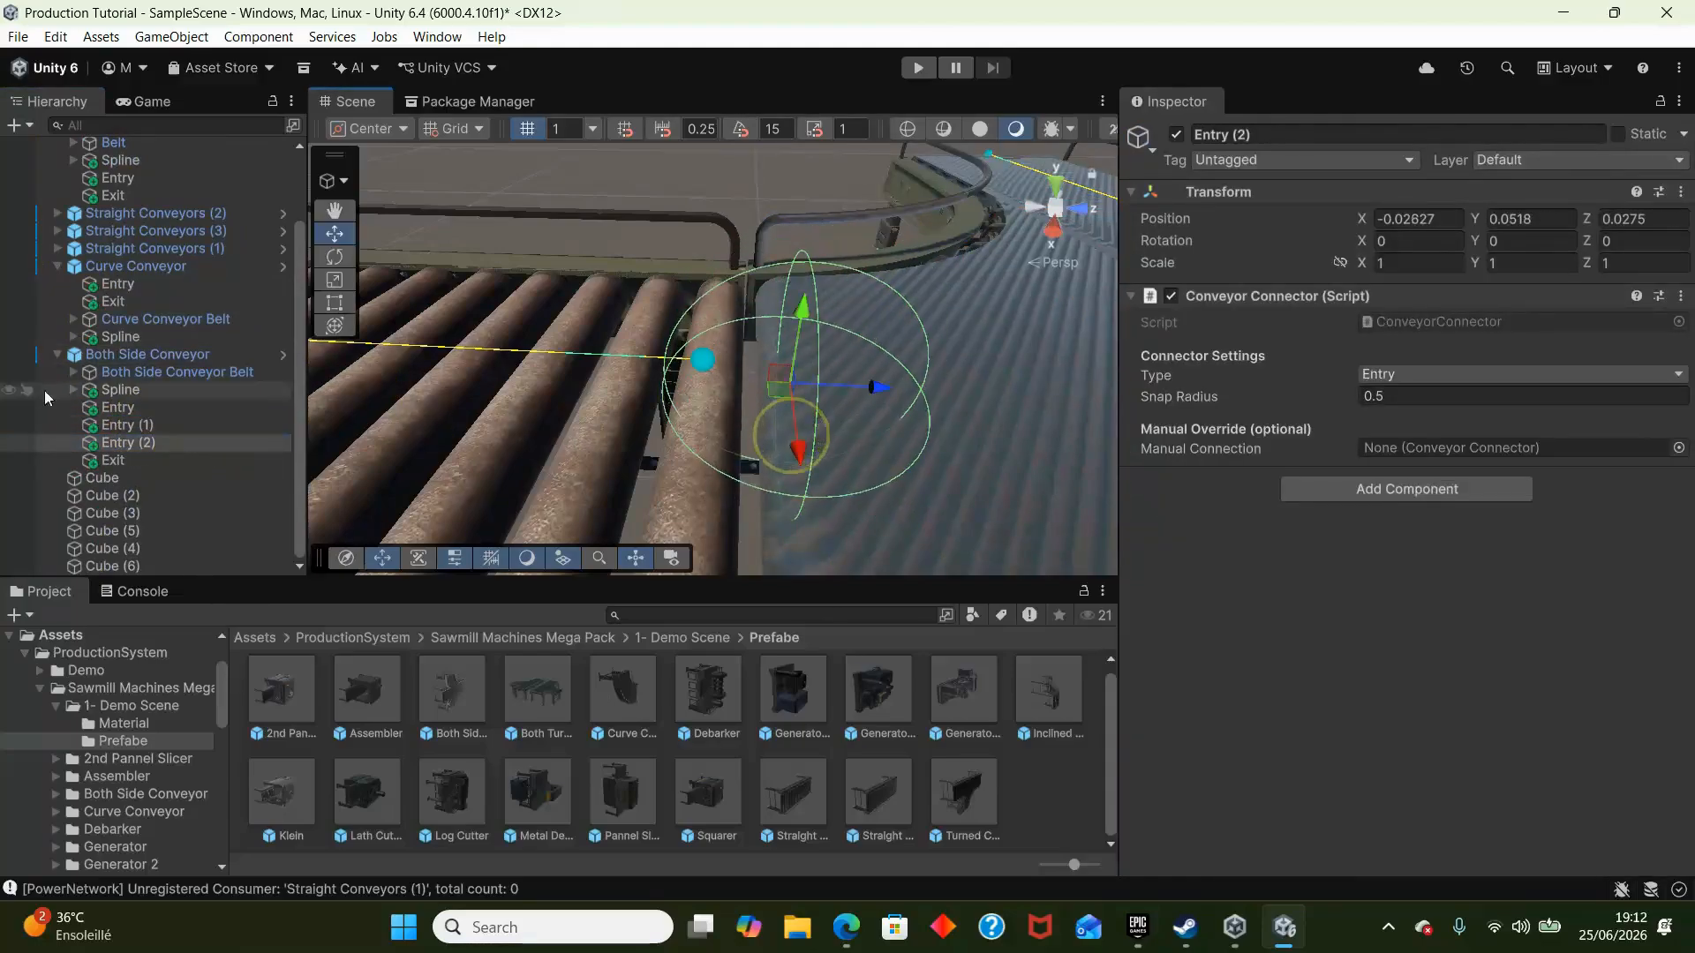
- Move the Exit connector of Straight Conveyors (3) to the joint with Both Side Conveyor, at about -0.089, 0.012, 0.0275
{"action": "left_click", "coordinate": [643, 267]}
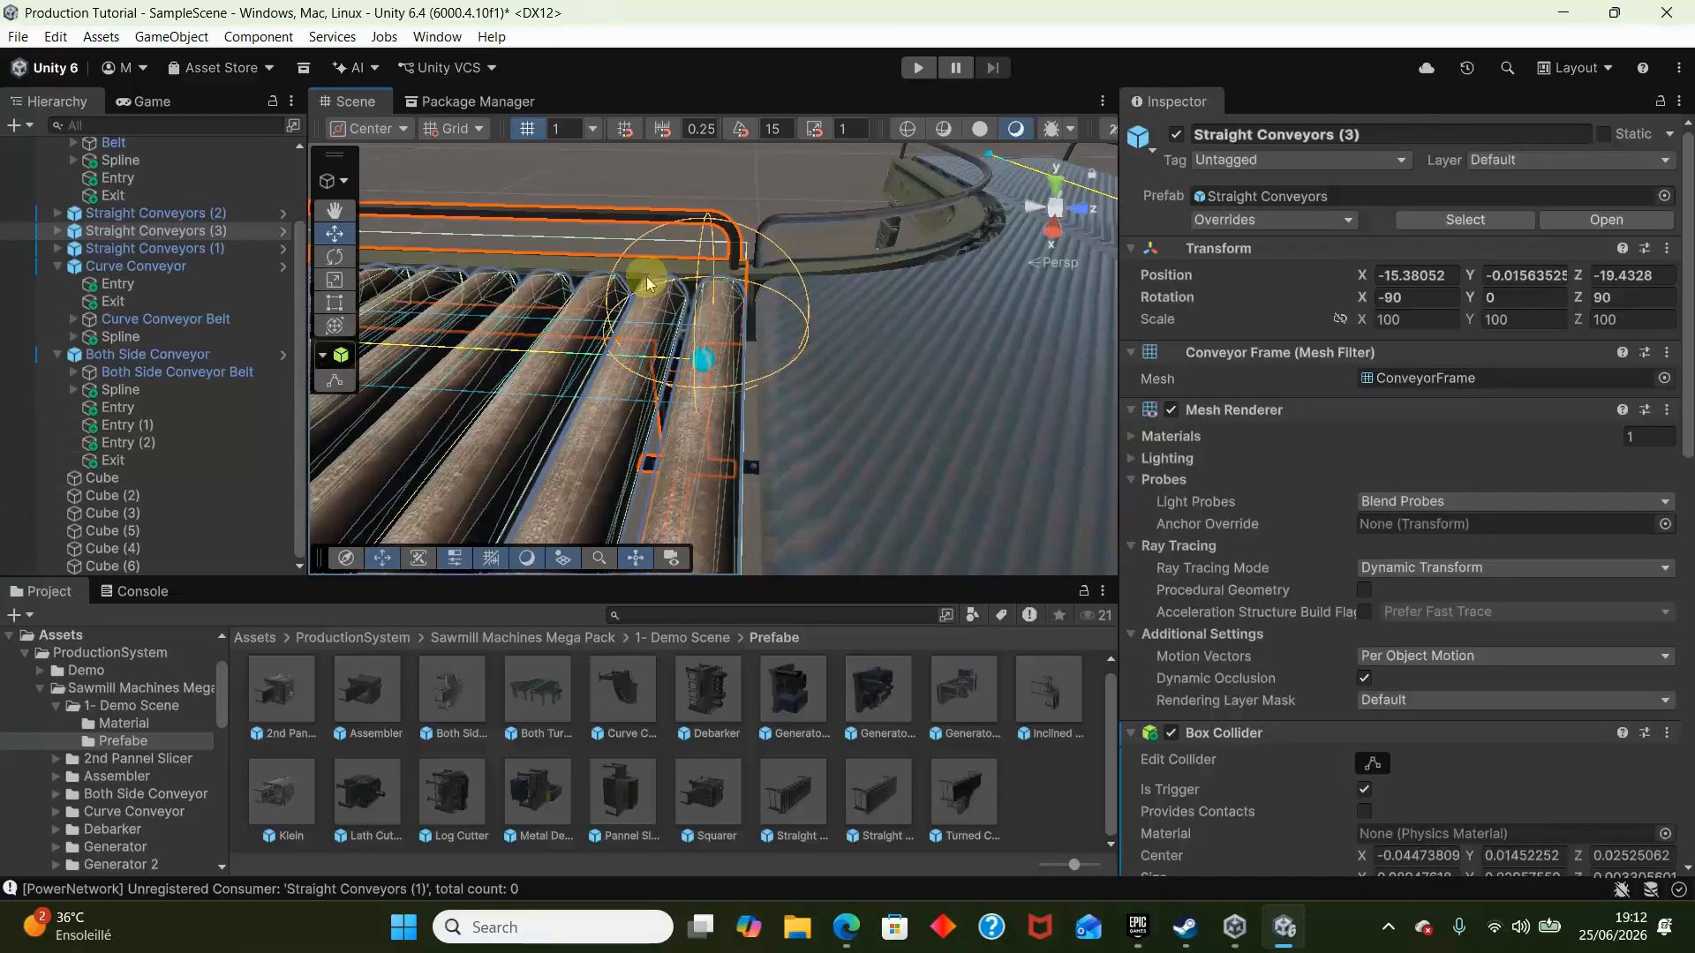
{"action": "key", "text": "f"}
{"action": "left_click", "coordinate": [57, 230]}
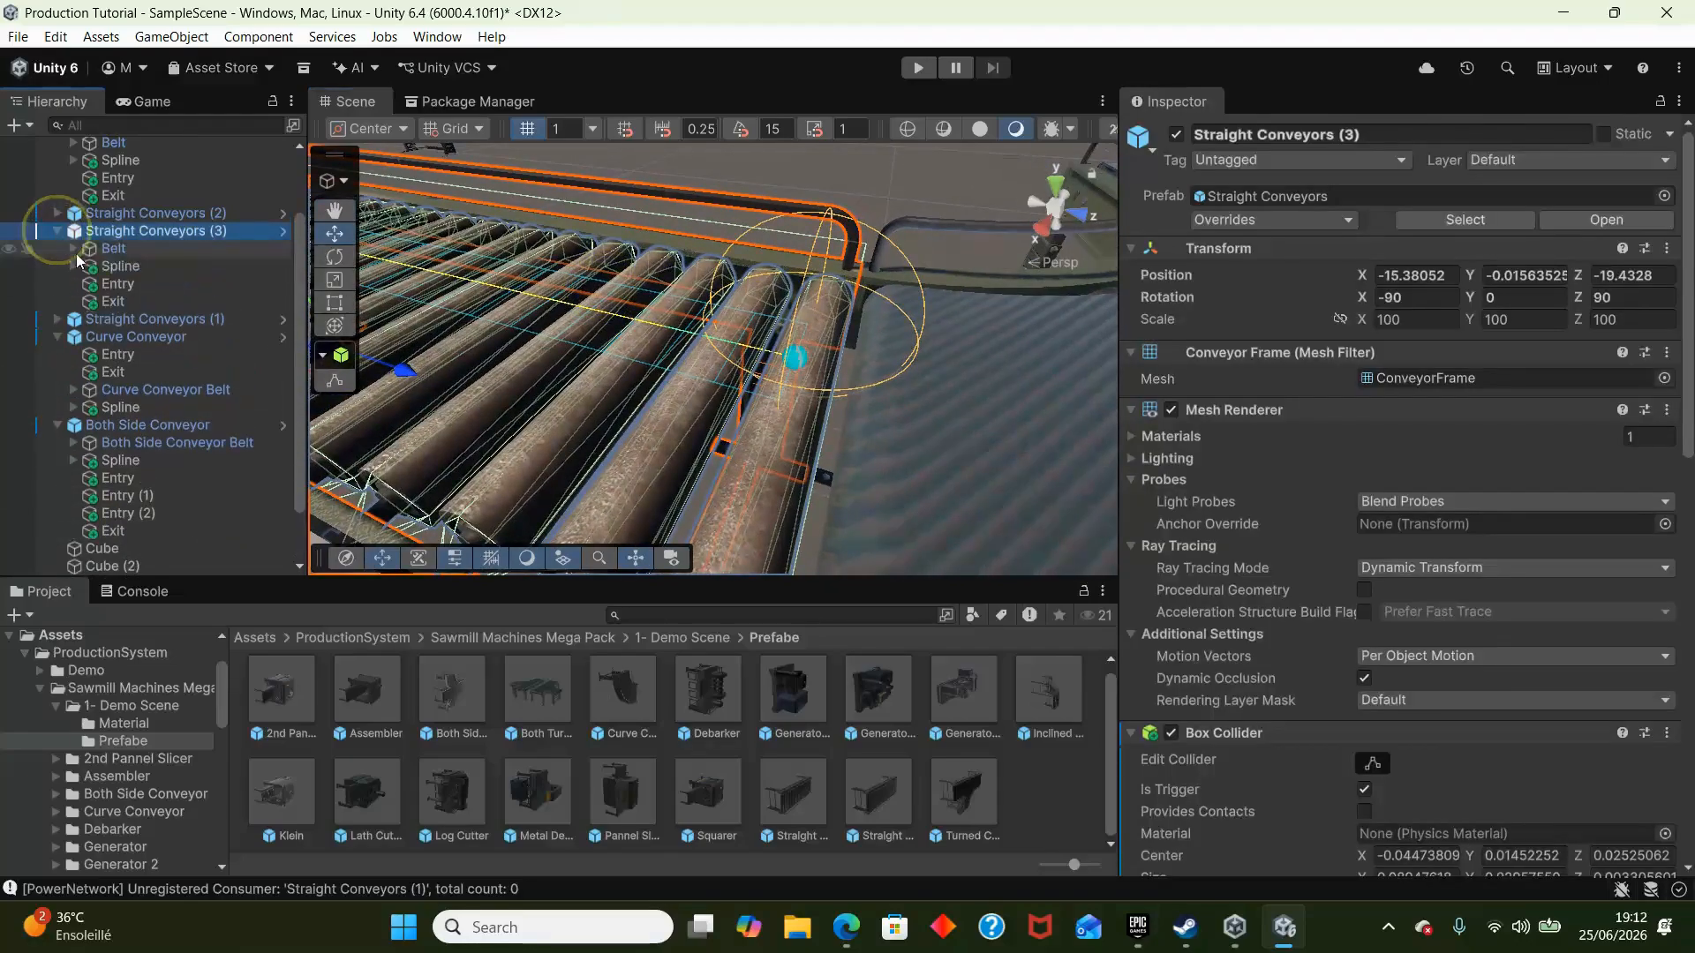
{"action": "left_click", "coordinate": [132, 301]}
{"action": "left_click_drag", "start_coordinate": [792, 358], "coordinate": [845, 415]}
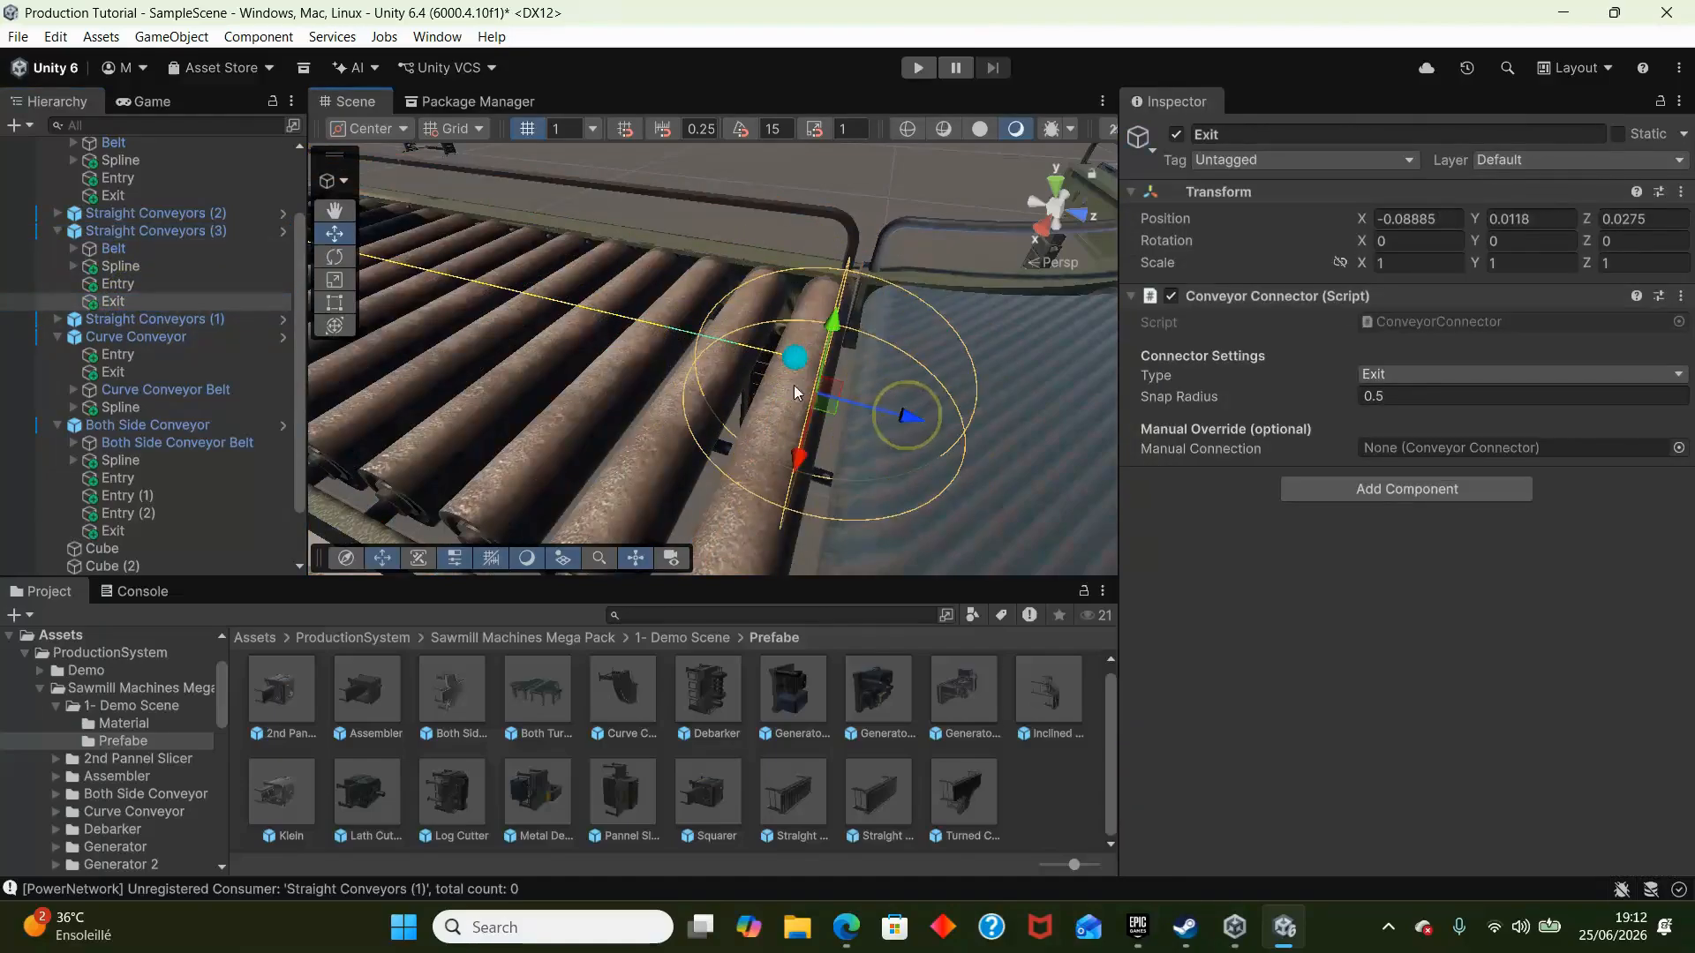
- Check the connection status of Straight Conveyors (3) and run the scene again to test the cube flow from both branches
{"action": "key", "text": "f"}
{"action": "left_click", "coordinate": [686, 442]}
{"action": "scroll", "coordinate": [1386, 644], "scroll_direction": "down", "scroll_amount": 10}
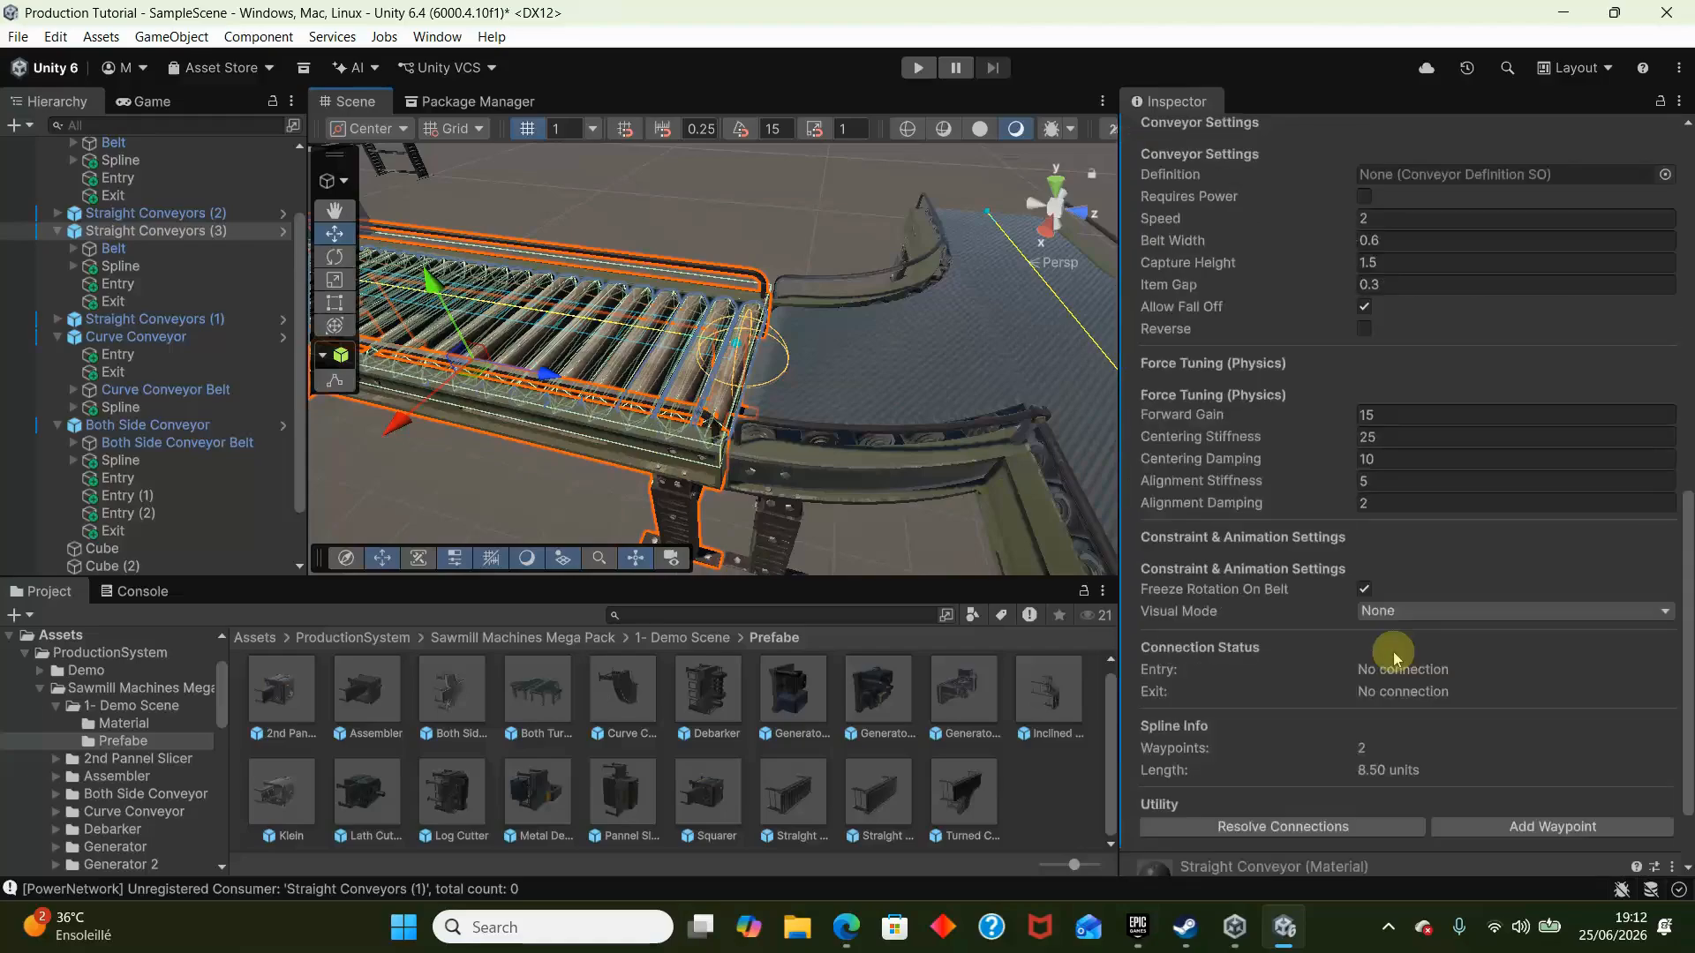
{"action": "left_click", "coordinate": [922, 78]}
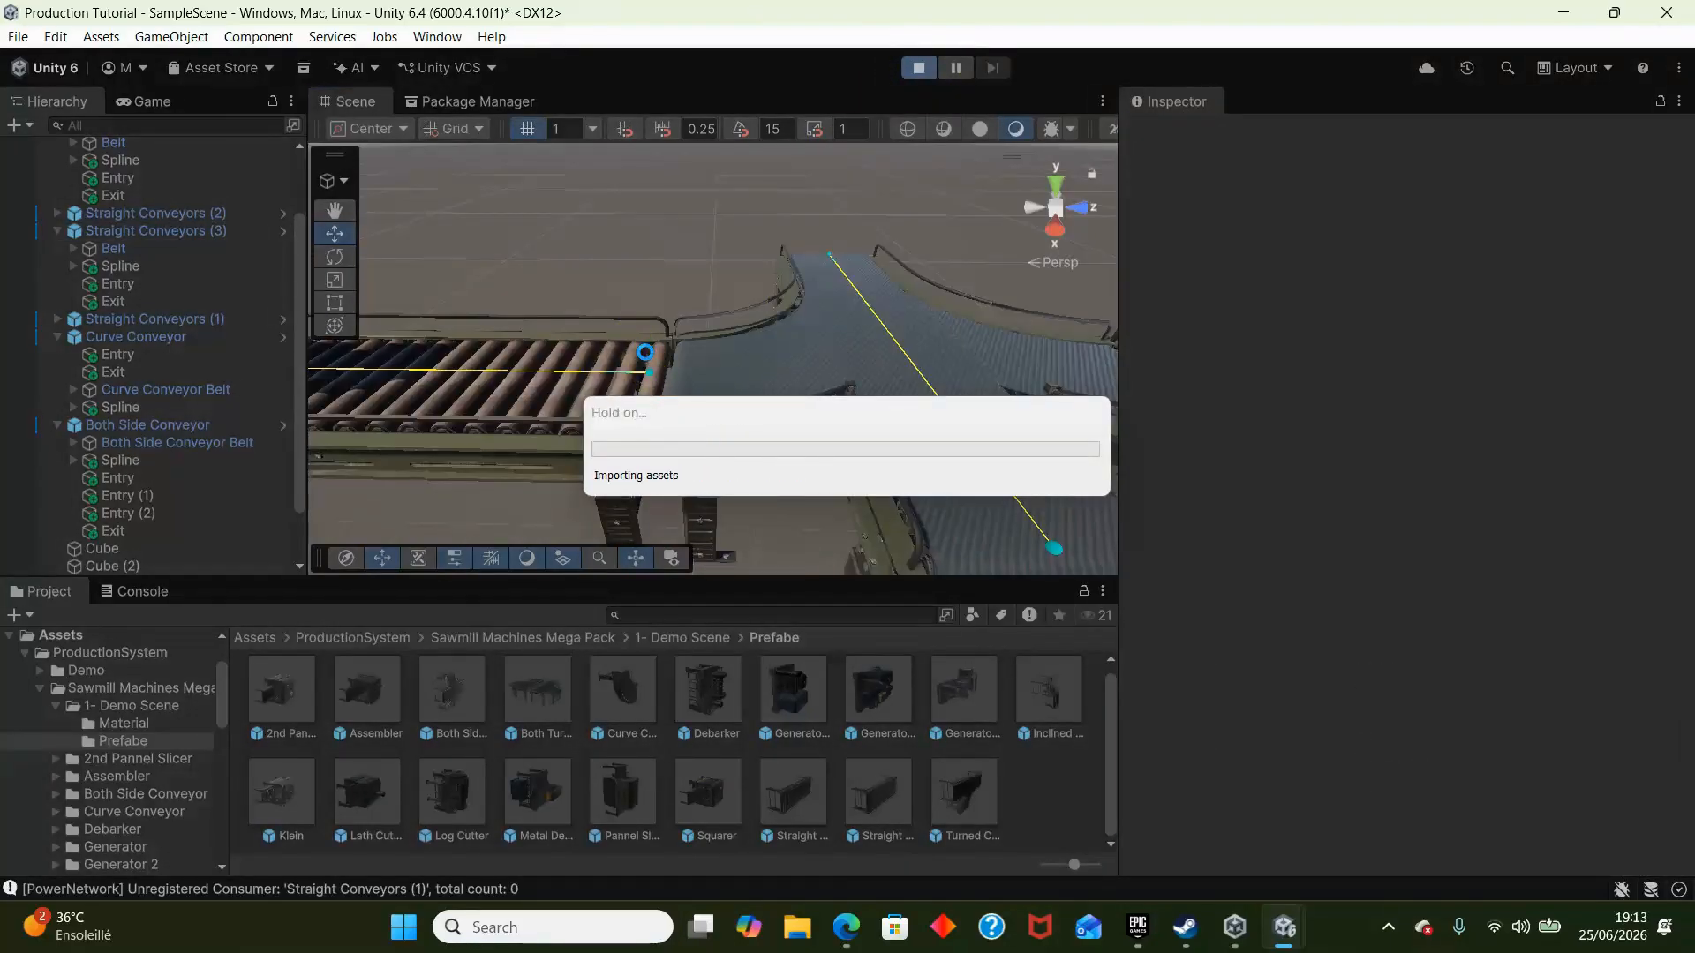
{"action": "mouse_move", "coordinate": [749, 383]}
{"action": "right_mouse_down"}
{"action": "mouse_move", "coordinate": [911, 363]}
{"action": "mouse_move", "coordinate": [892, 335]}
{"action": "mouse_move", "coordinate": [935, 332]}
{"action": "mouse_move", "coordinate": [753, 347]}
{"action": "mouse_move", "coordinate": [755, 401]}
{"action": "mouse_move", "coordinate": [741, 382]}
{"action": "mouse_move", "coordinate": [768, 380]}
{"action": "right_mouse_up"}
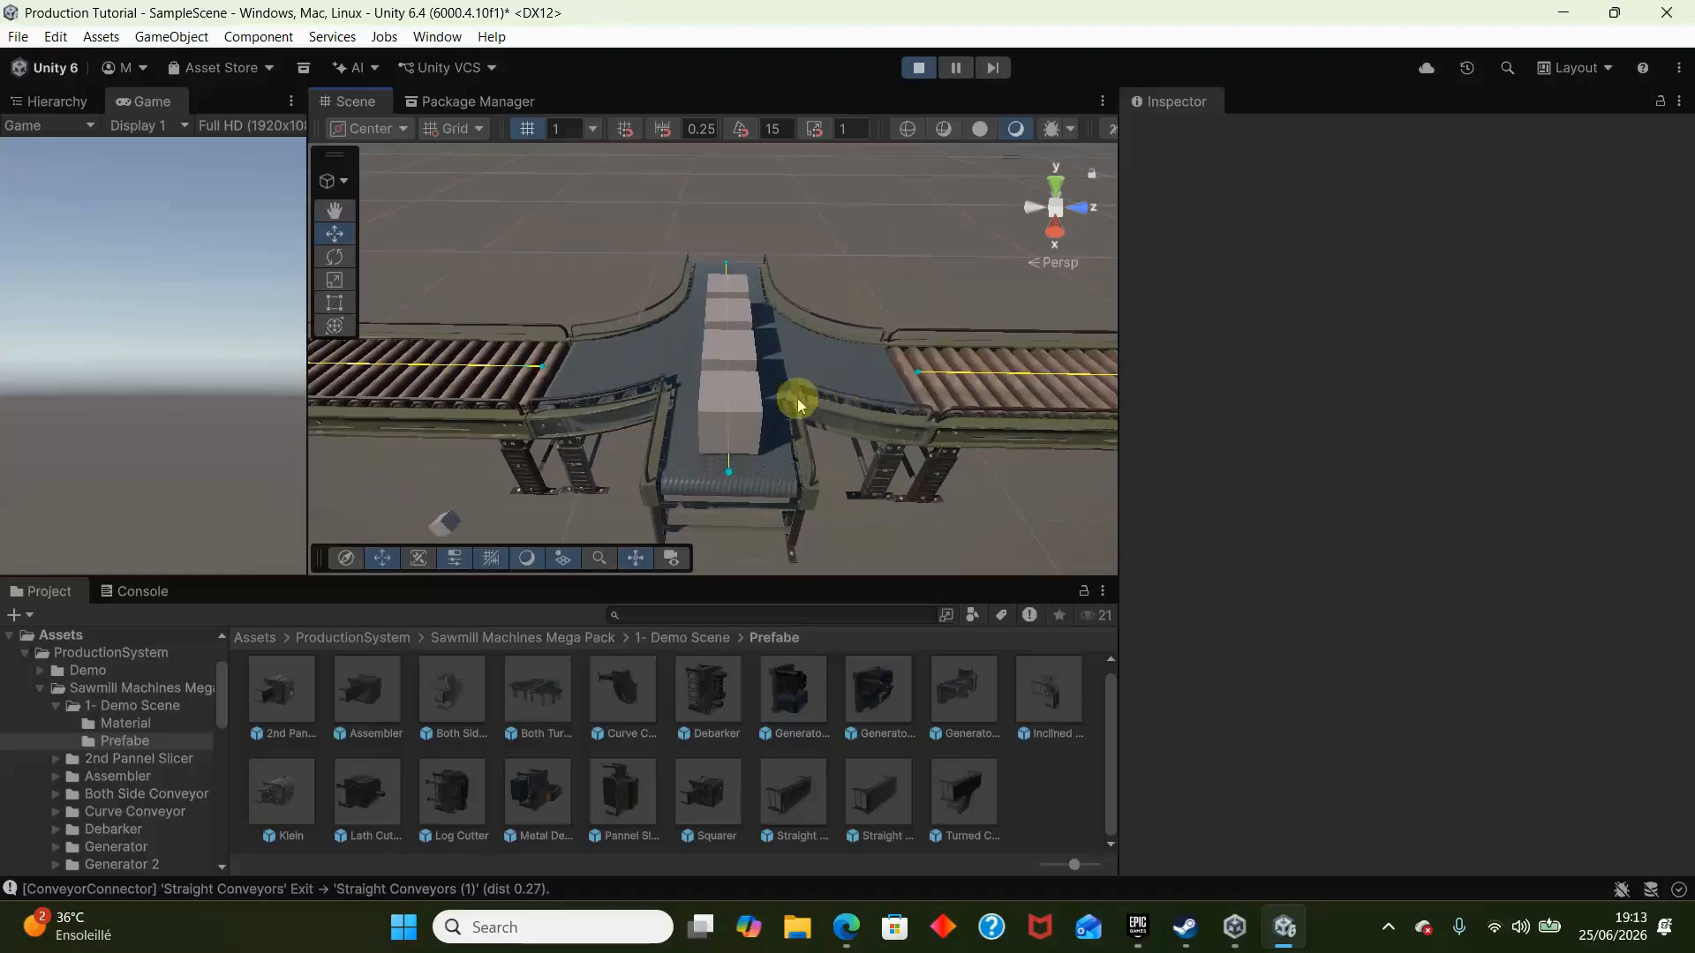
{"action": "left_click", "coordinate": [919, 68]}
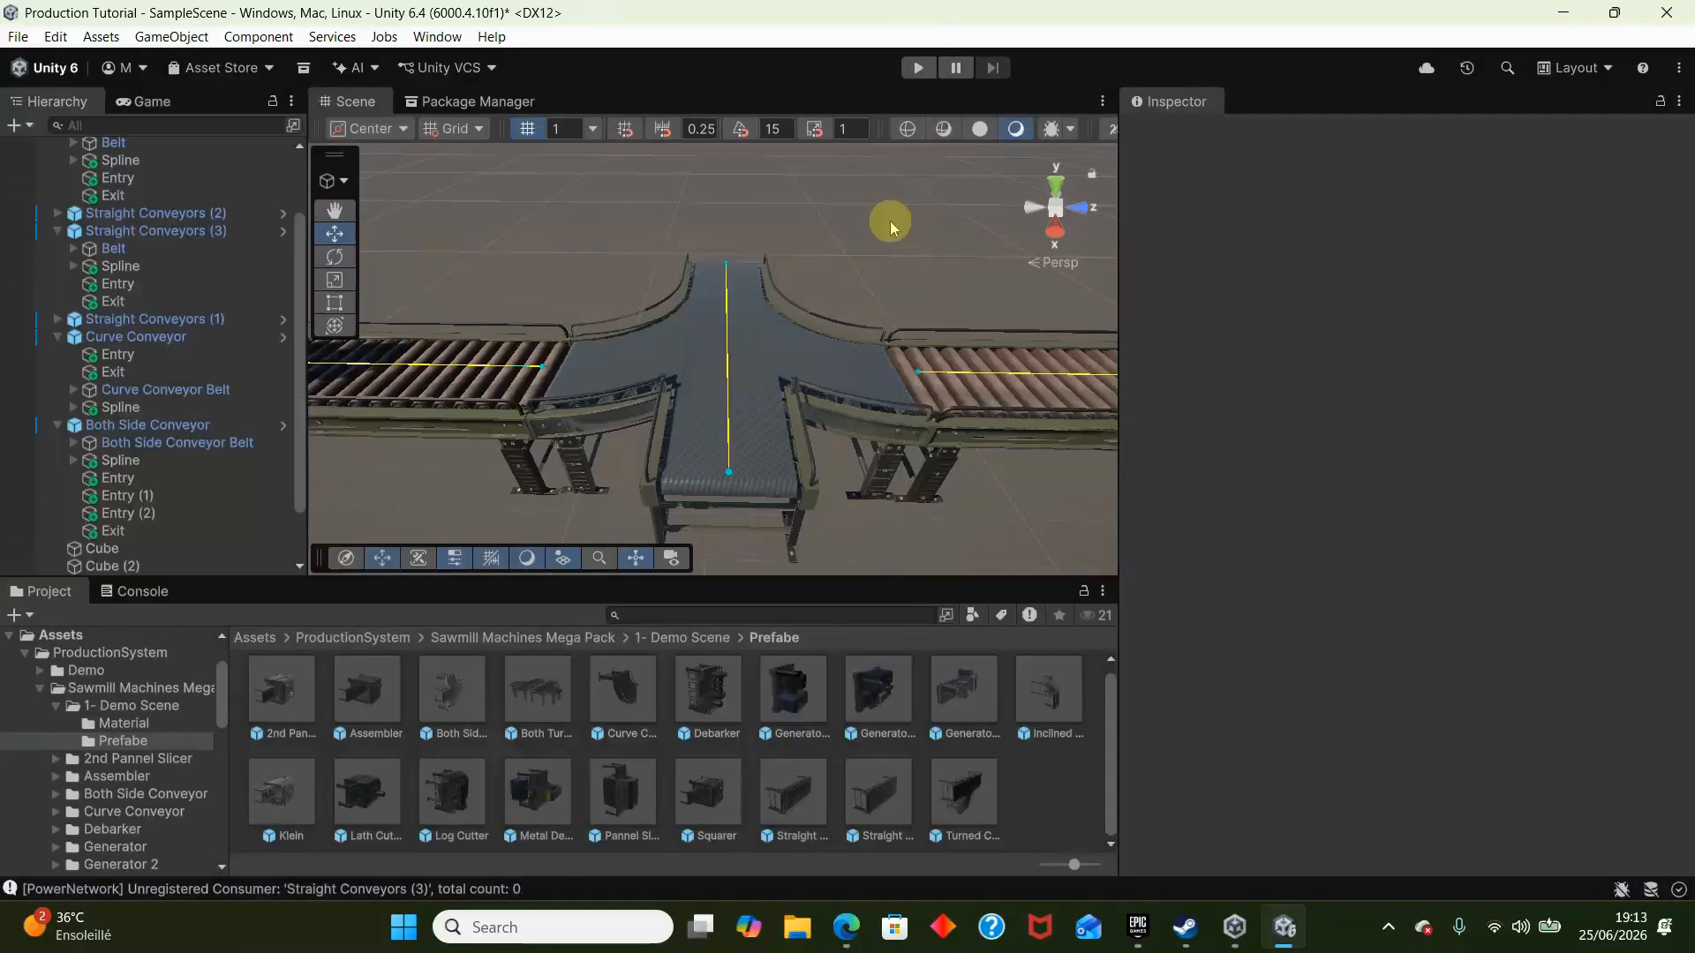
- Set the Visual Mode of Straight Conveyors to Roller Rotation and open its Rollers List
{"action": "right_click_drag", "start_coordinate": [889, 226], "coordinate": [867, 399]}
{"action": "key", "text": "w"}
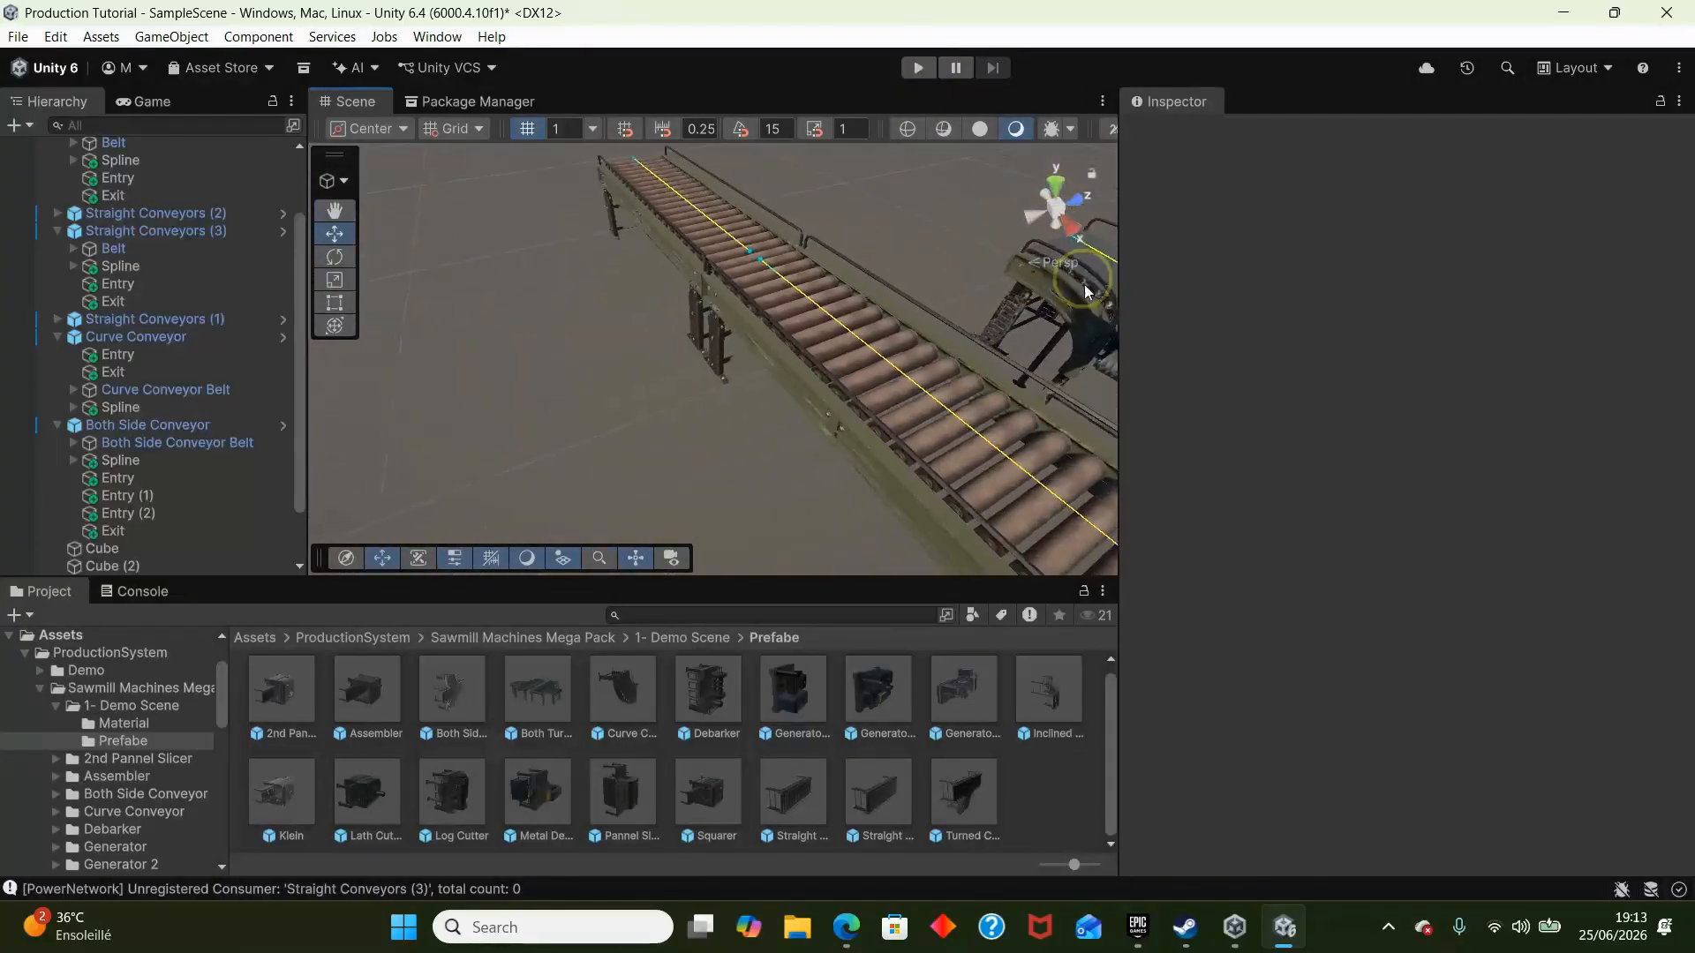
{"action": "left_click", "coordinate": [864, 416]}
{"action": "scroll", "coordinate": [1287, 541], "scroll_direction": "down", "scroll_amount": 8}
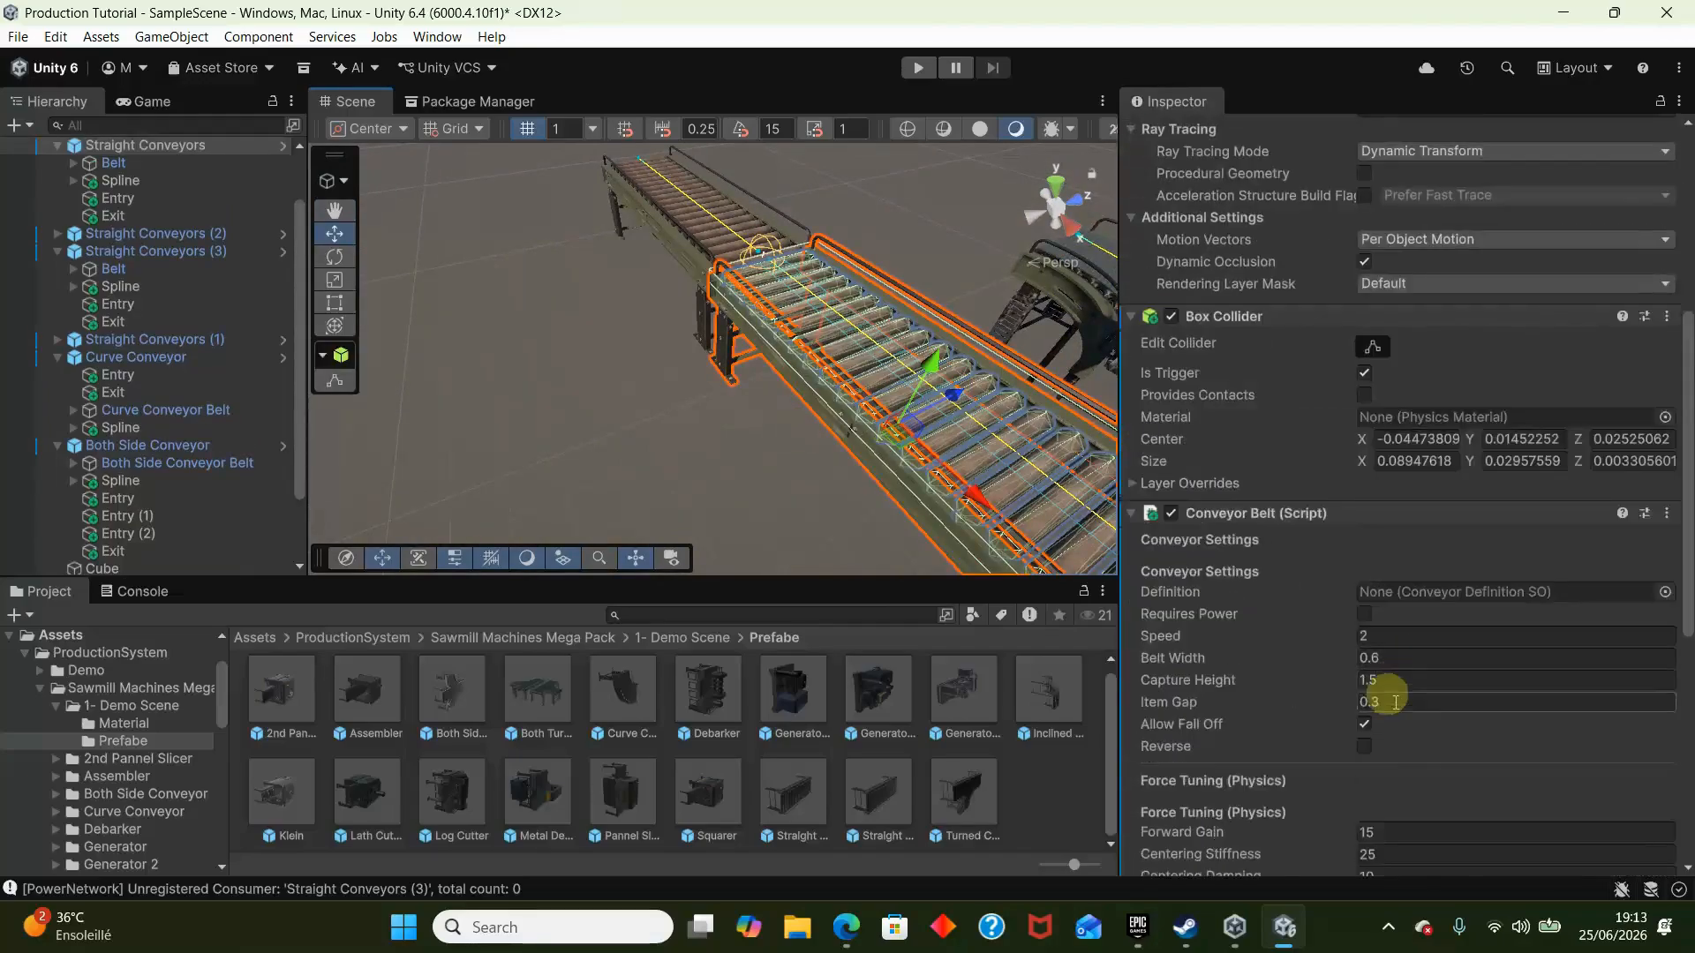
{"action": "left_click", "coordinate": [1446, 671]}
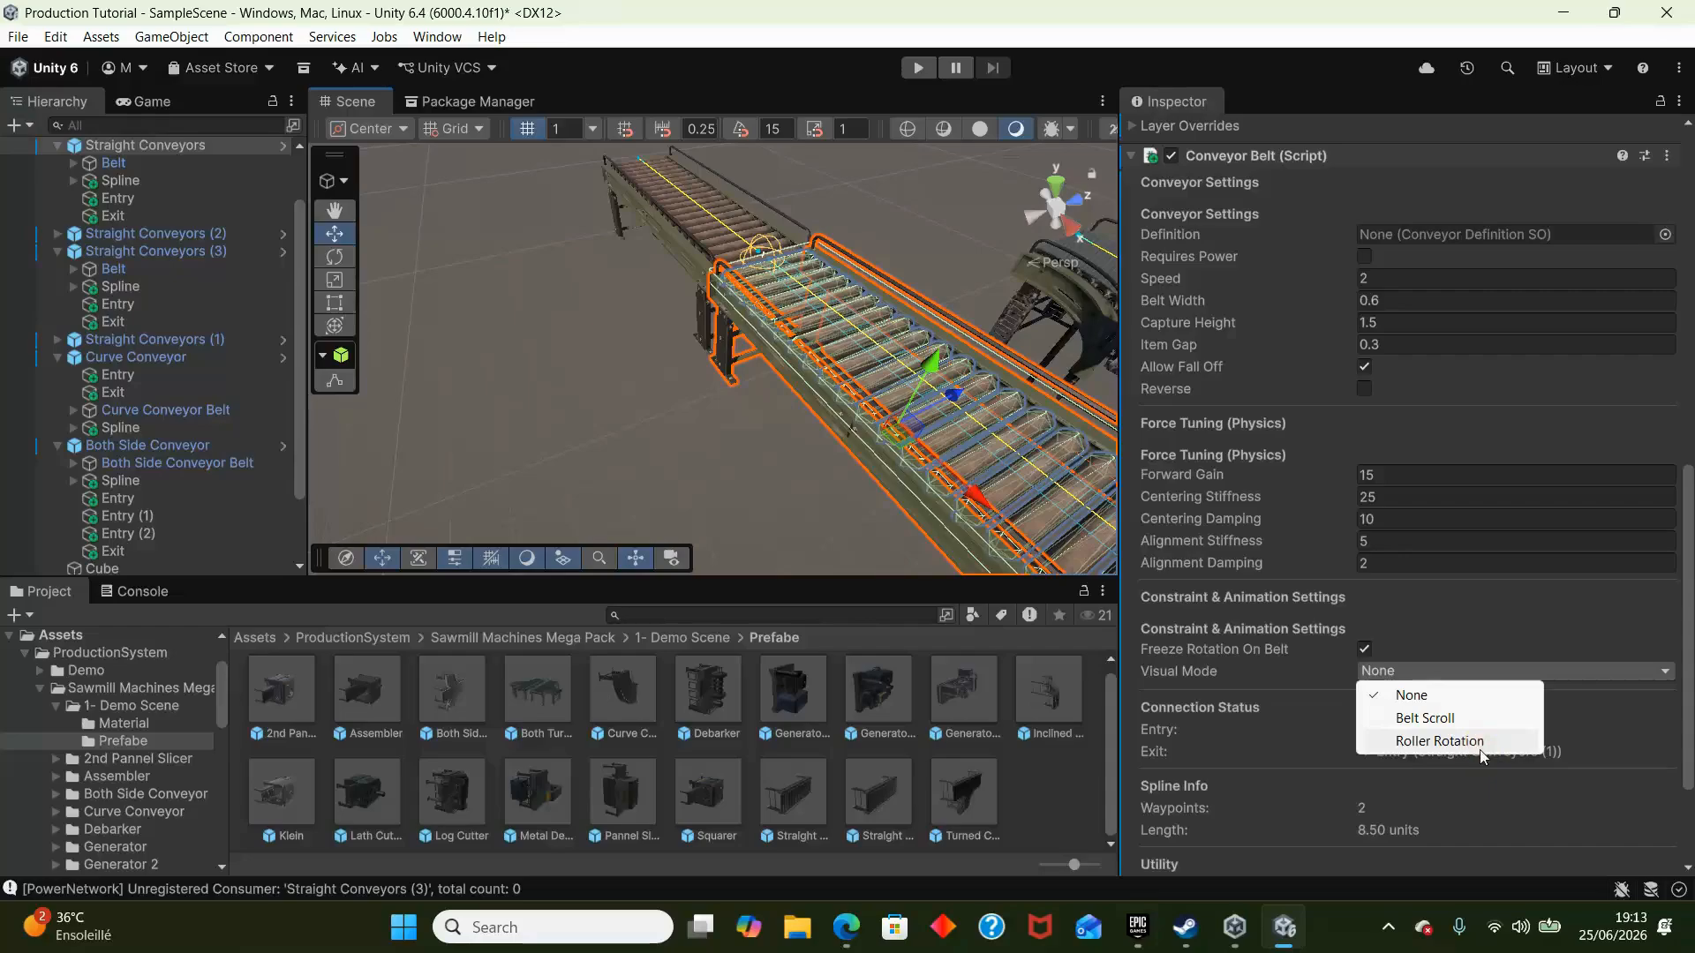
{"action": "left_click", "coordinate": [1439, 742]}
{"action": "left_click", "coordinate": [1253, 741]}
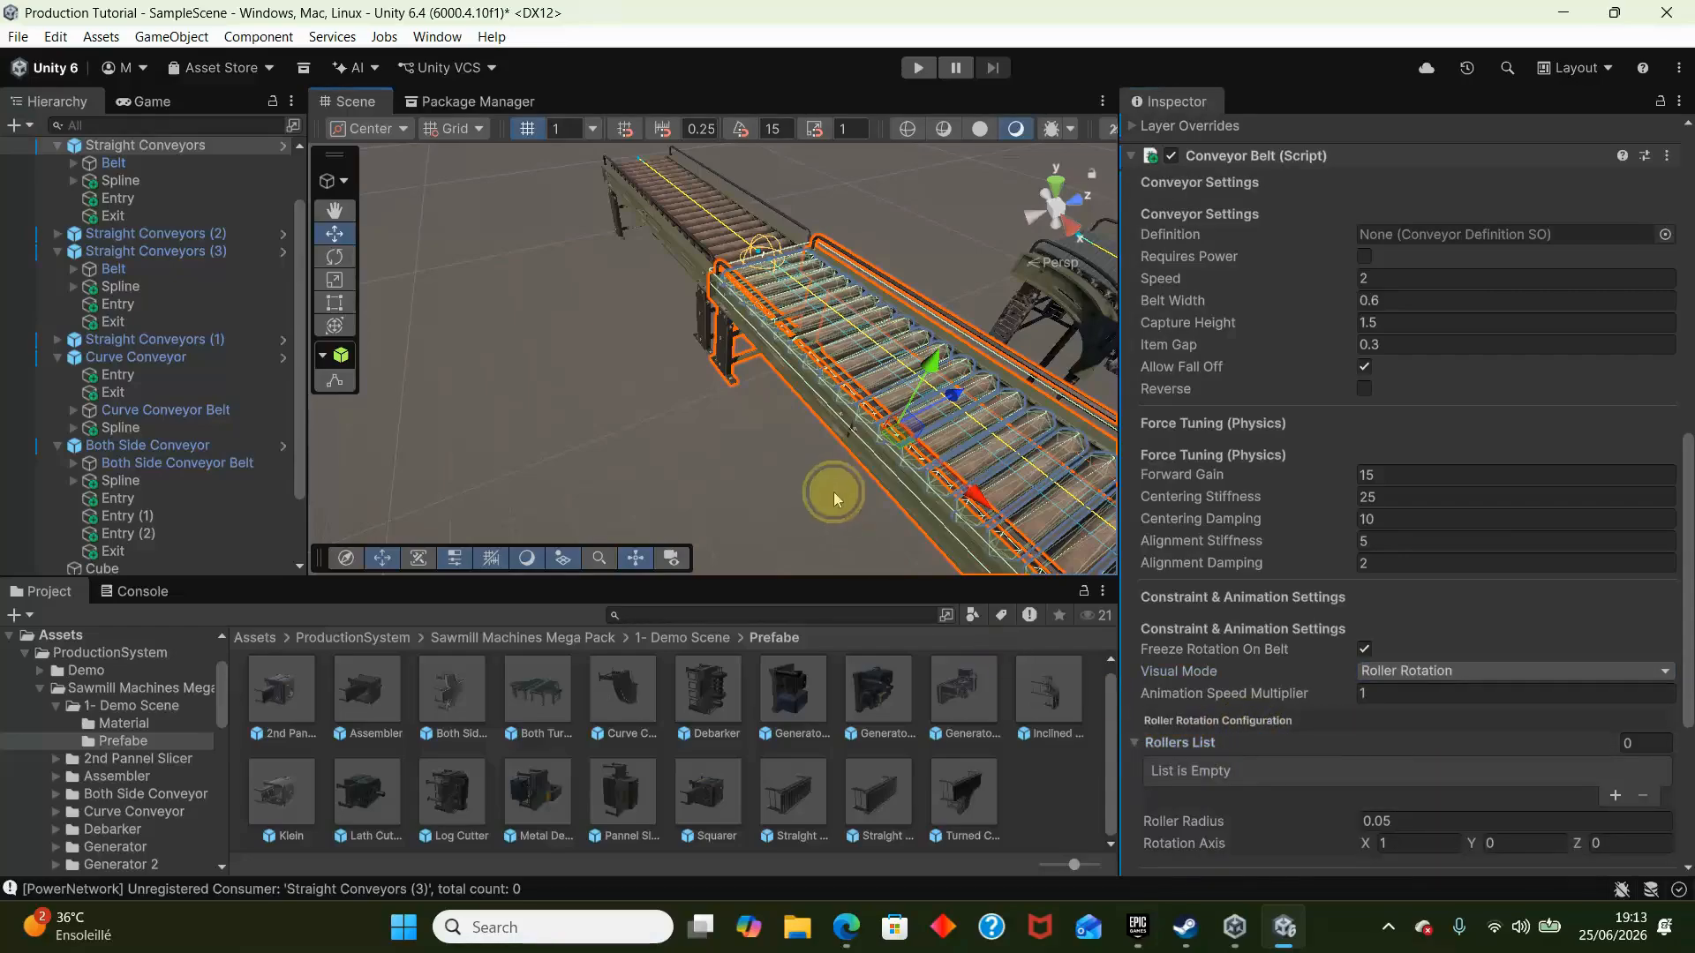
- Keep Straight Conveyors locked for inspection and assign the Belt children Roller_0 through Roller_20 to its Rollers List
{"action": "right_click_drag", "start_coordinate": [834, 499], "coordinate": [1078, 507]}
{"action": "key", "text": "w"}
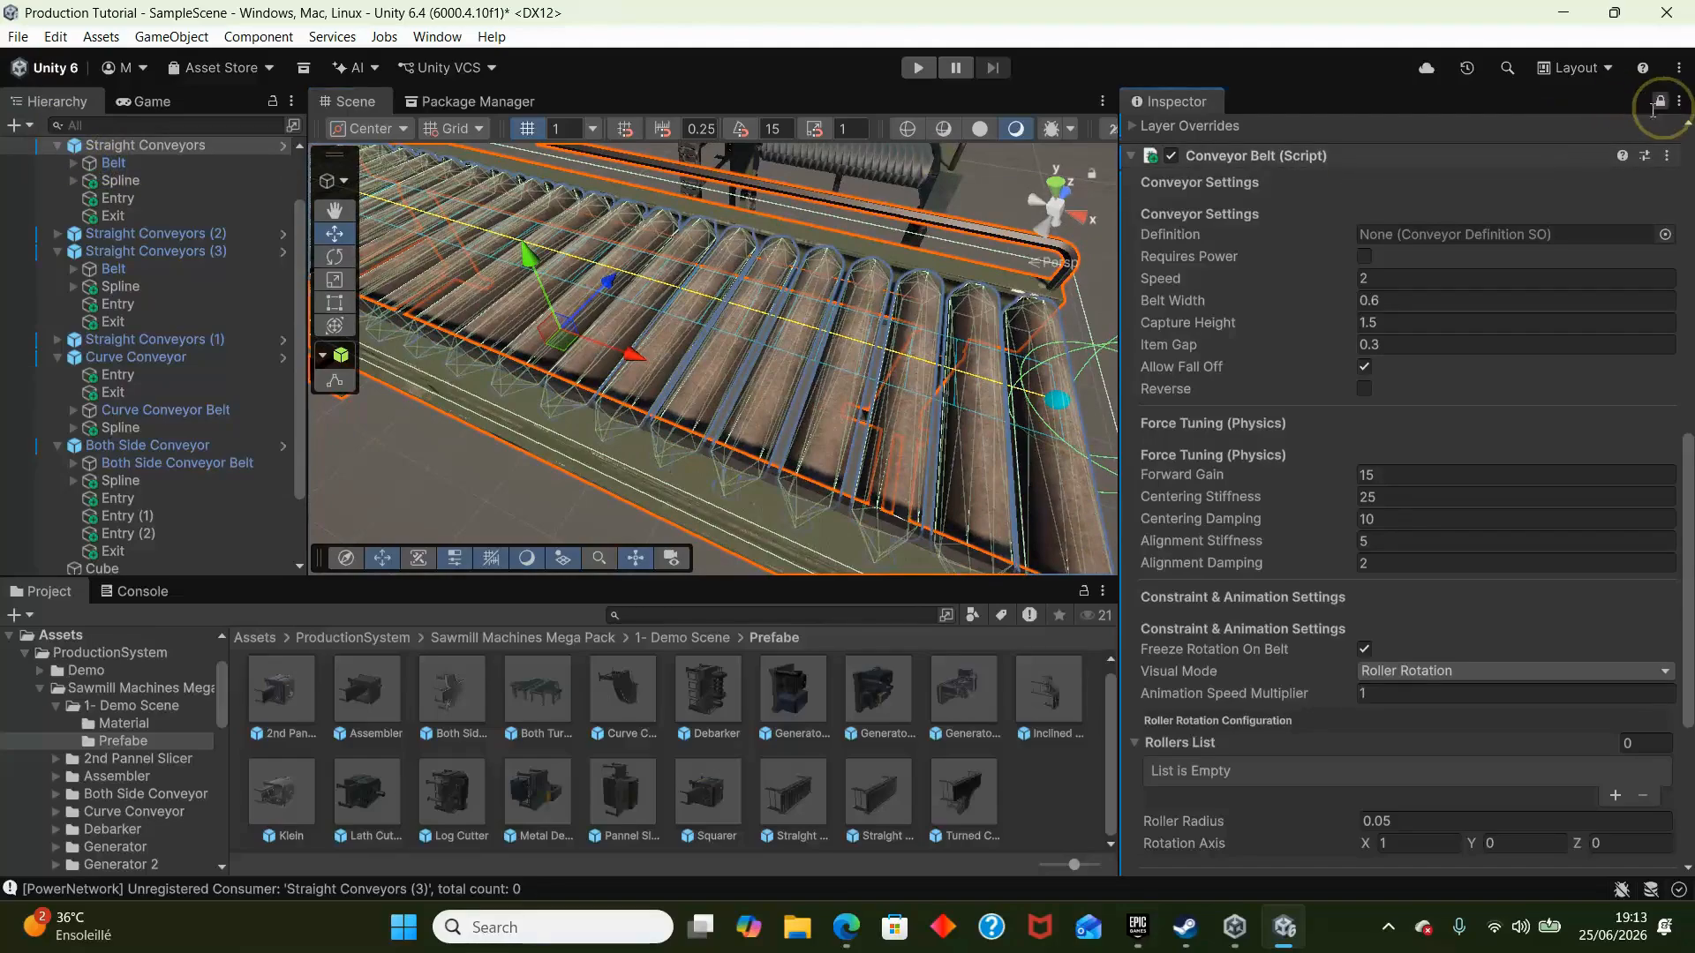
{"action": "left_click", "coordinate": [74, 164]}
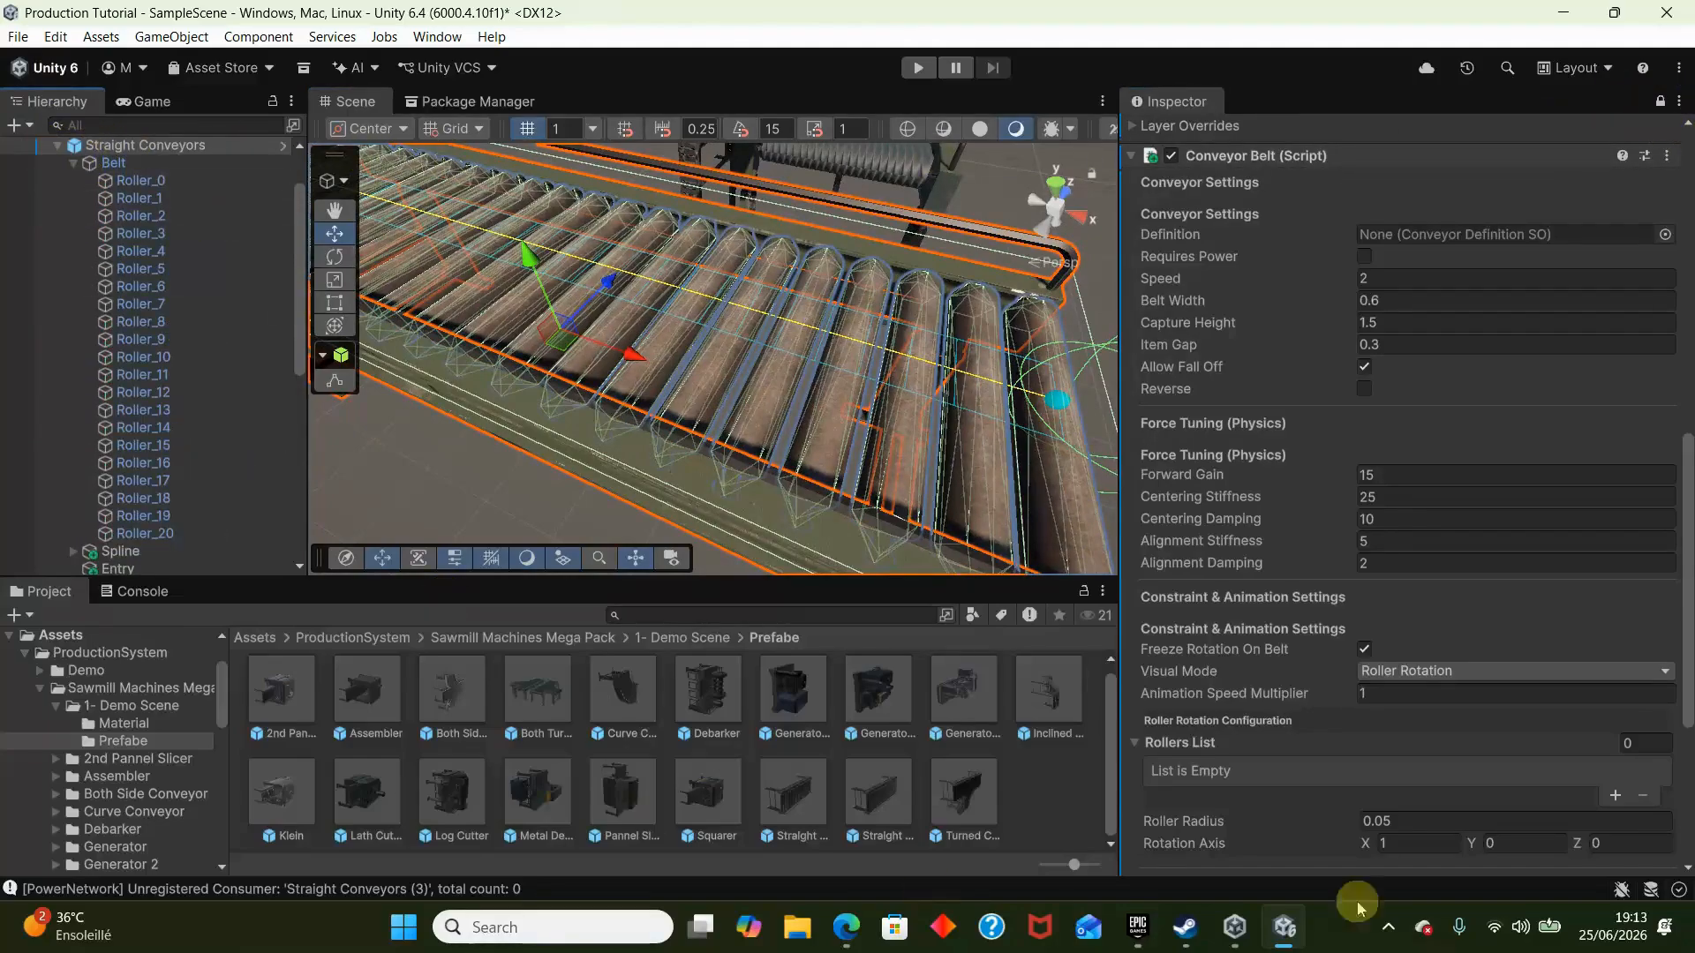
{"action": "right_click_drag", "start_coordinate": [766, 372], "coordinate": [726, 258]}
{"action": "key", "text": "w"}
{"action": "key", "text": "s"}
{"action": "right_click_drag", "start_coordinate": [864, 365], "coordinate": [799, 318]}
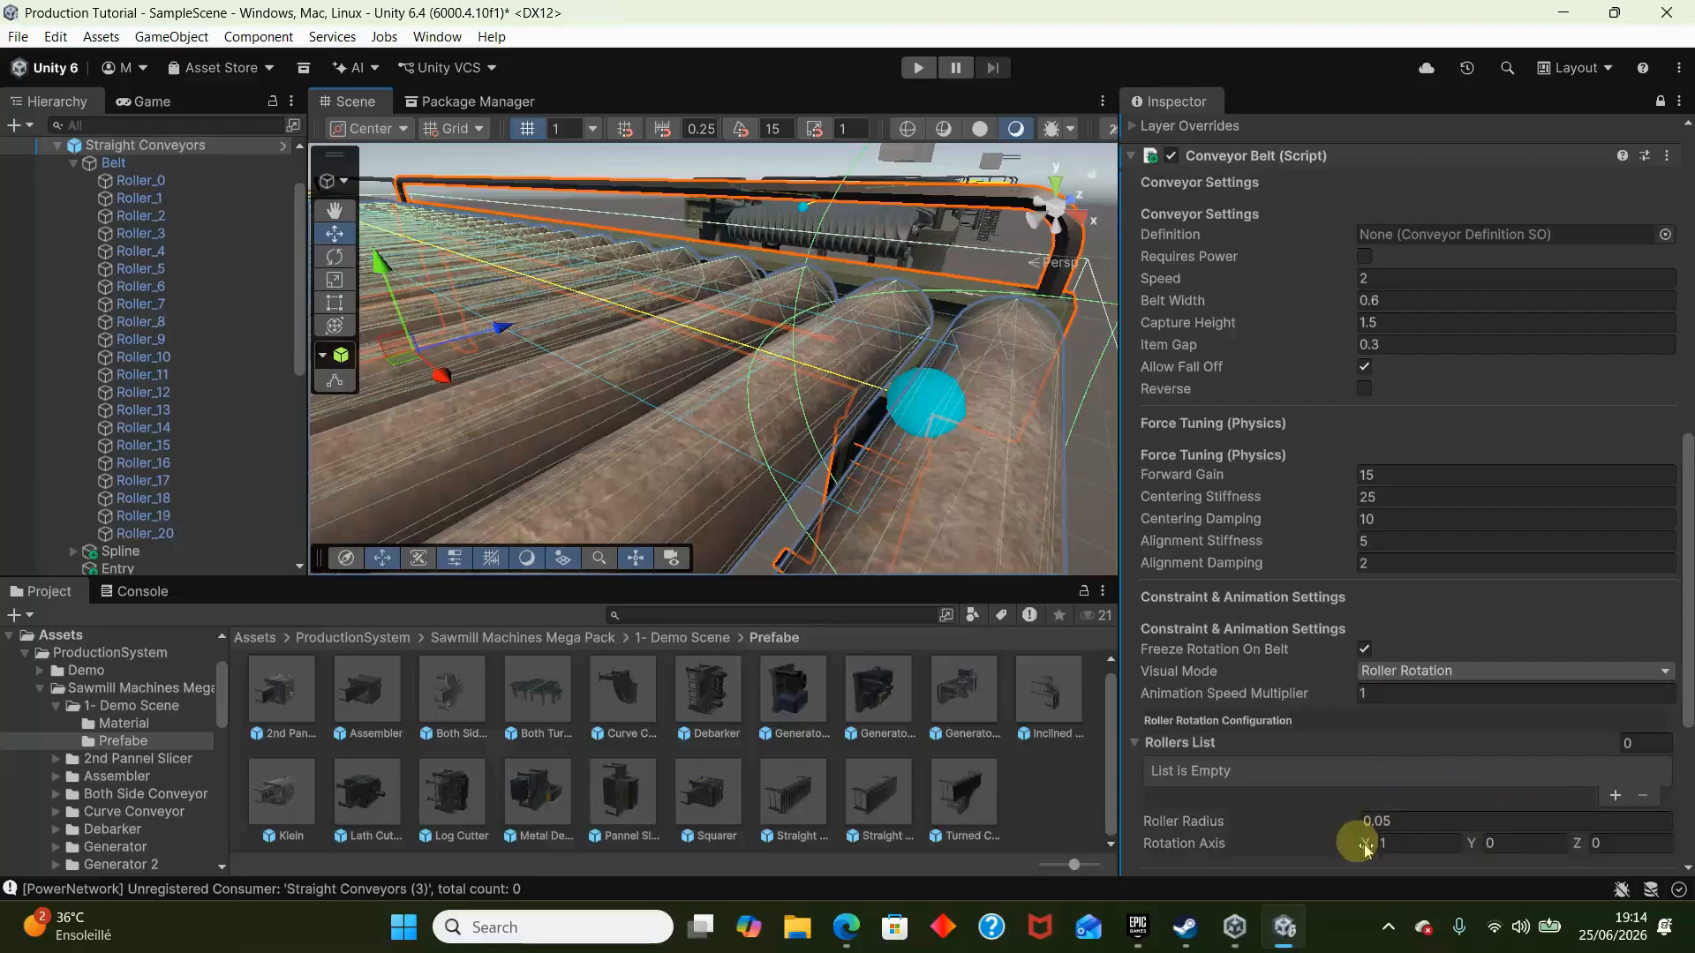
{"action": "key", "text": "s"}
{"action": "right_click_drag", "start_coordinate": [866, 532], "coordinate": [549, 601]}
- Try the Belt Scroll visual mode and place the Straight Conveyors Covered prefab in the scene beside the roller conveyor
{"action": "left_click", "coordinate": [1506, 676]}
{"action": "left_click", "coordinate": [1493, 722]}
{"action": "left_click_drag", "start_coordinate": [881, 806], "coordinate": [635, 477]}
- Unlock the Inspector, set the Visual Mode of Straight Conveyors Covered to Belt Scroll and its Scroll Axis to Y
{"action": "left_click", "coordinate": [1660, 101]}
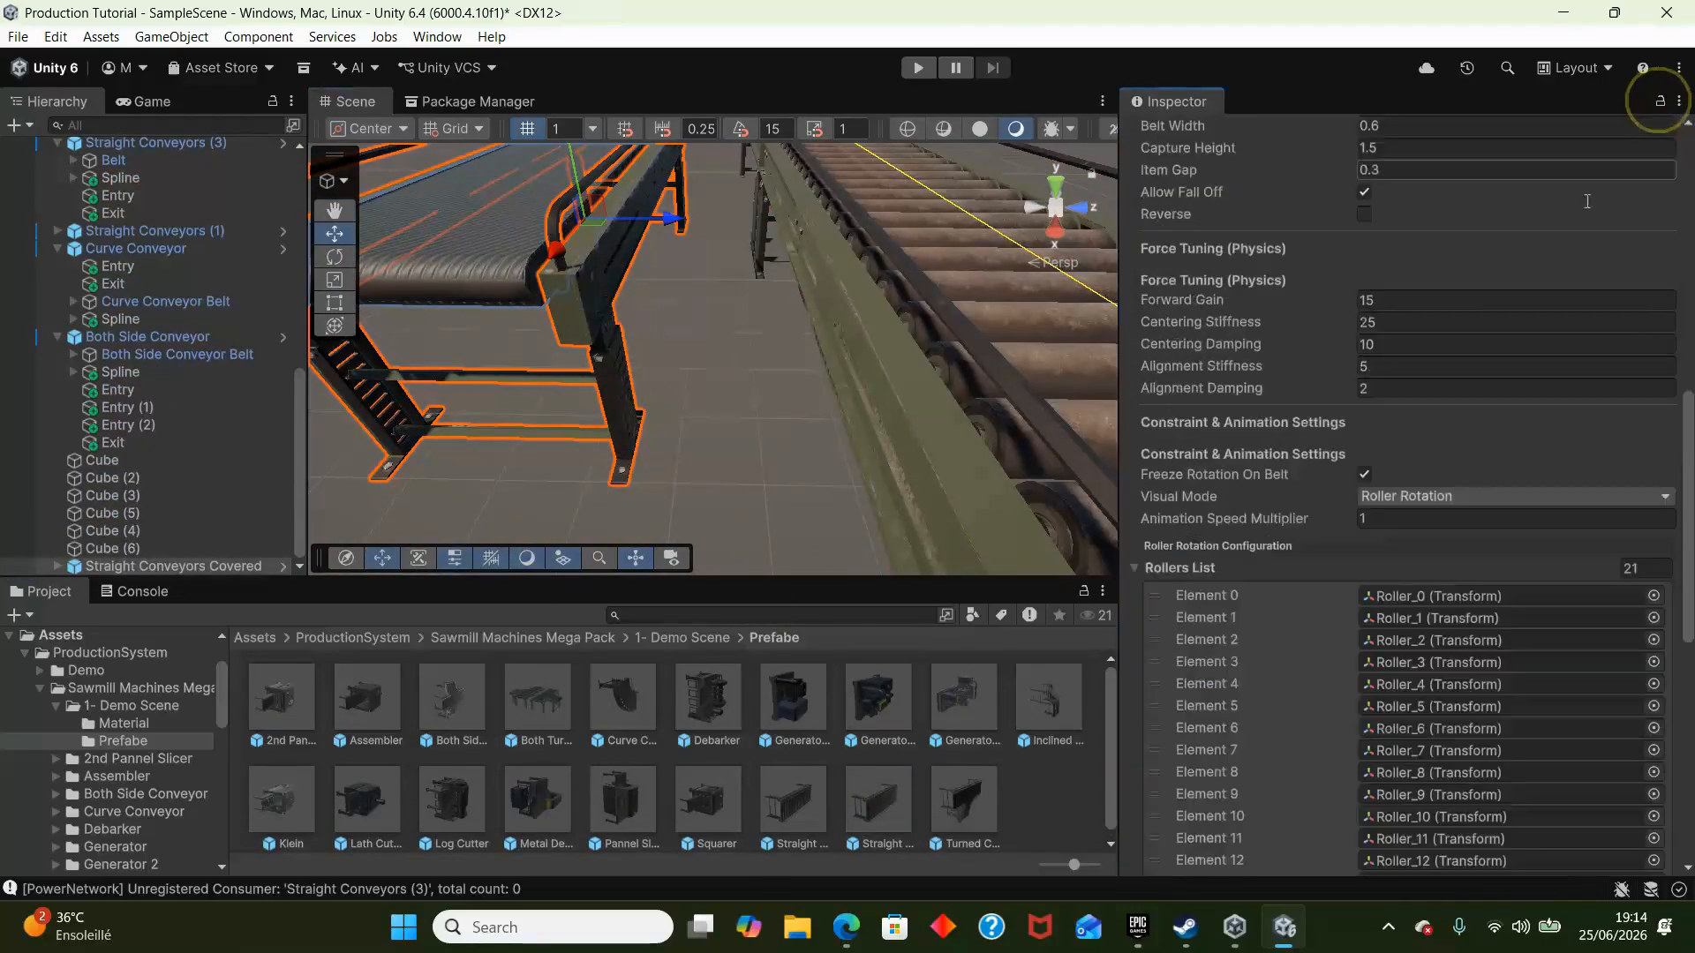
{"action": "scroll", "coordinate": [1438, 650], "scroll_direction": "down", "scroll_amount": 7}
{"action": "scroll", "coordinate": [1438, 650], "scroll_direction": "up", "scroll_amount": 7}
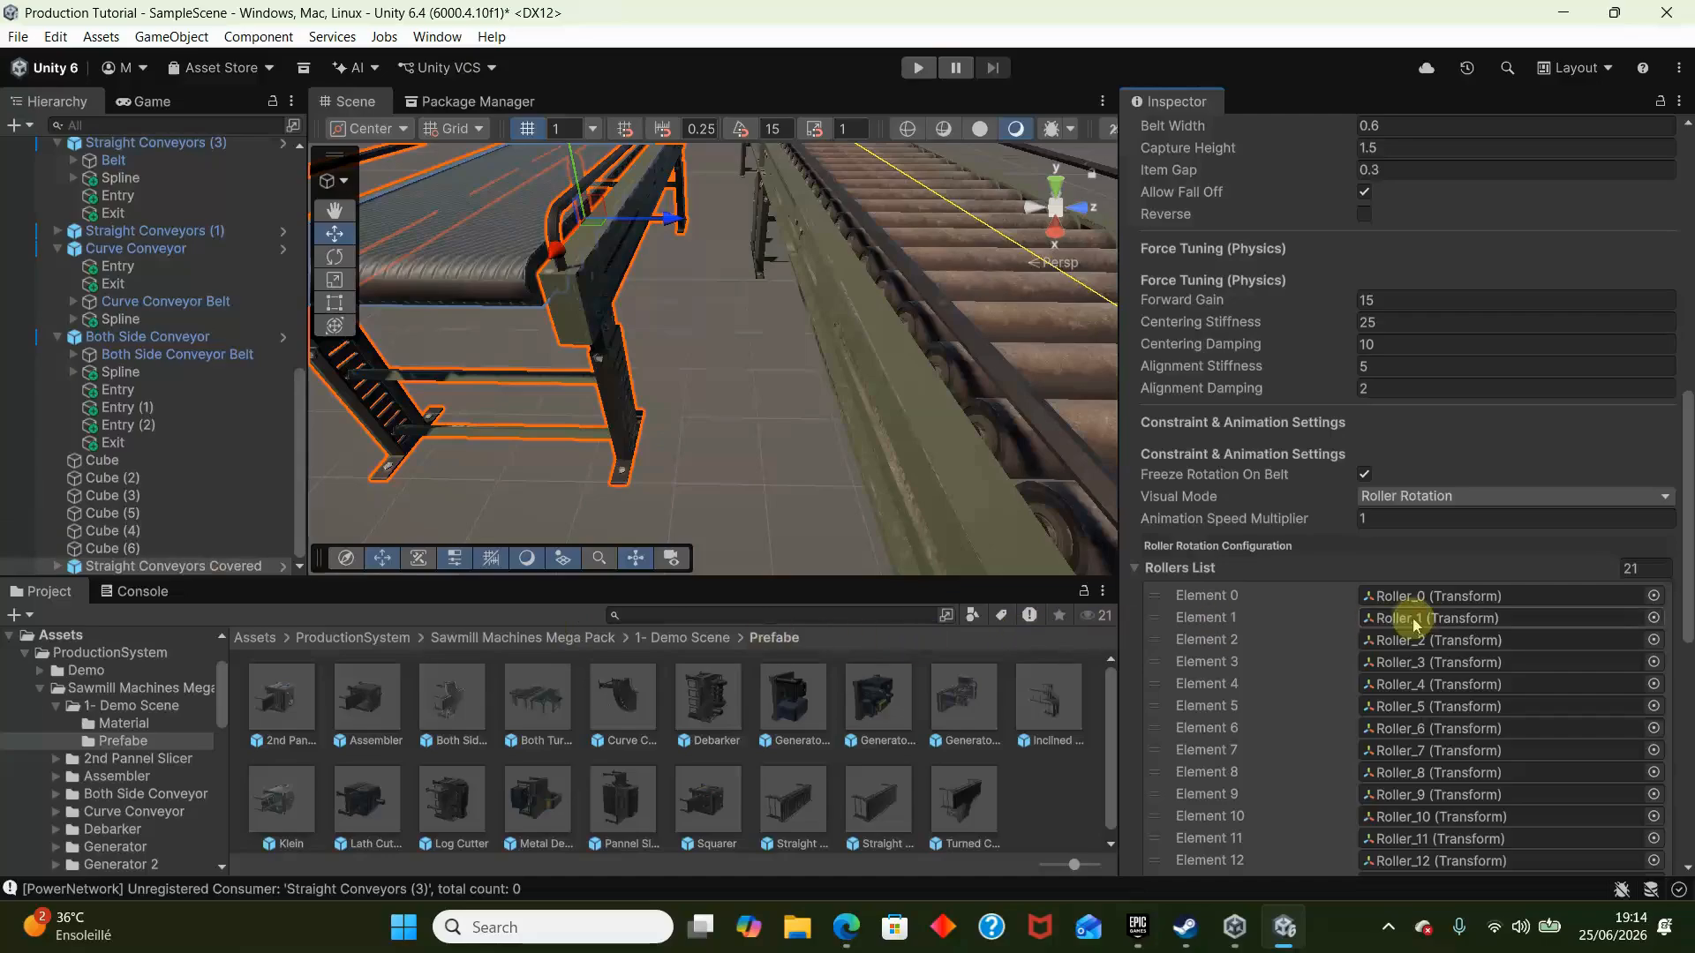
{"action": "left_click", "coordinate": [1536, 499]}
{"action": "left_click", "coordinate": [1457, 541]}
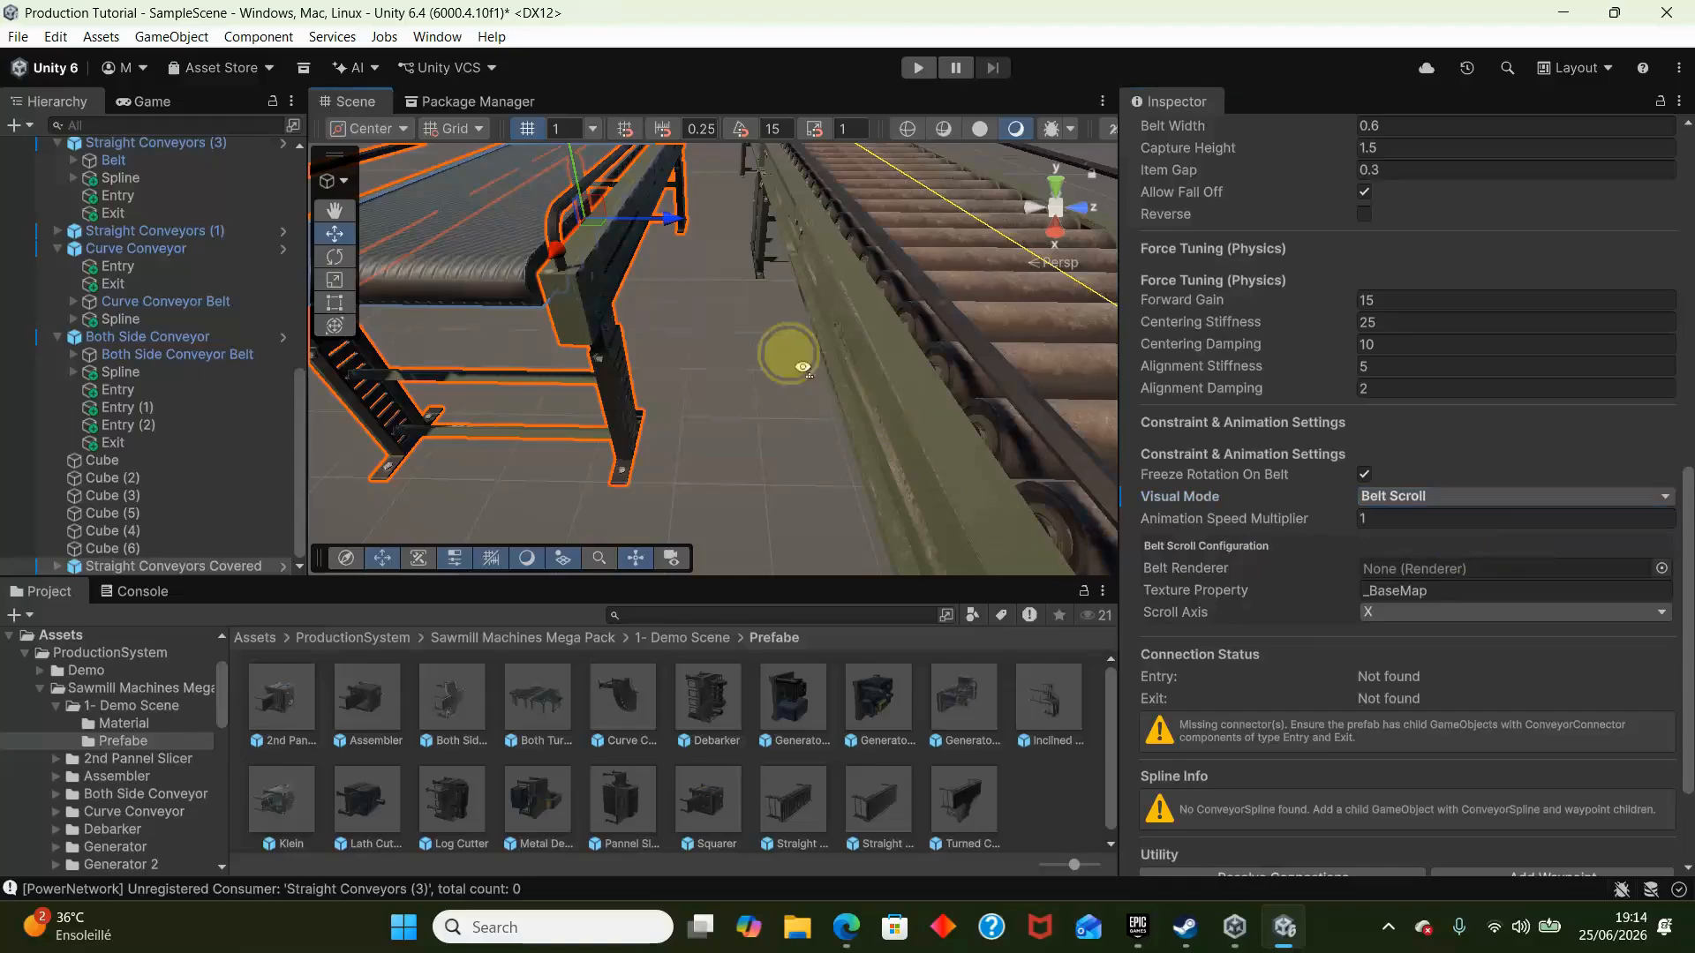
{"action": "key", "text": "s"}
{"action": "right_click_drag", "start_coordinate": [791, 356], "coordinate": [722, 283]}
{"action": "left_click", "coordinate": [1423, 616]}
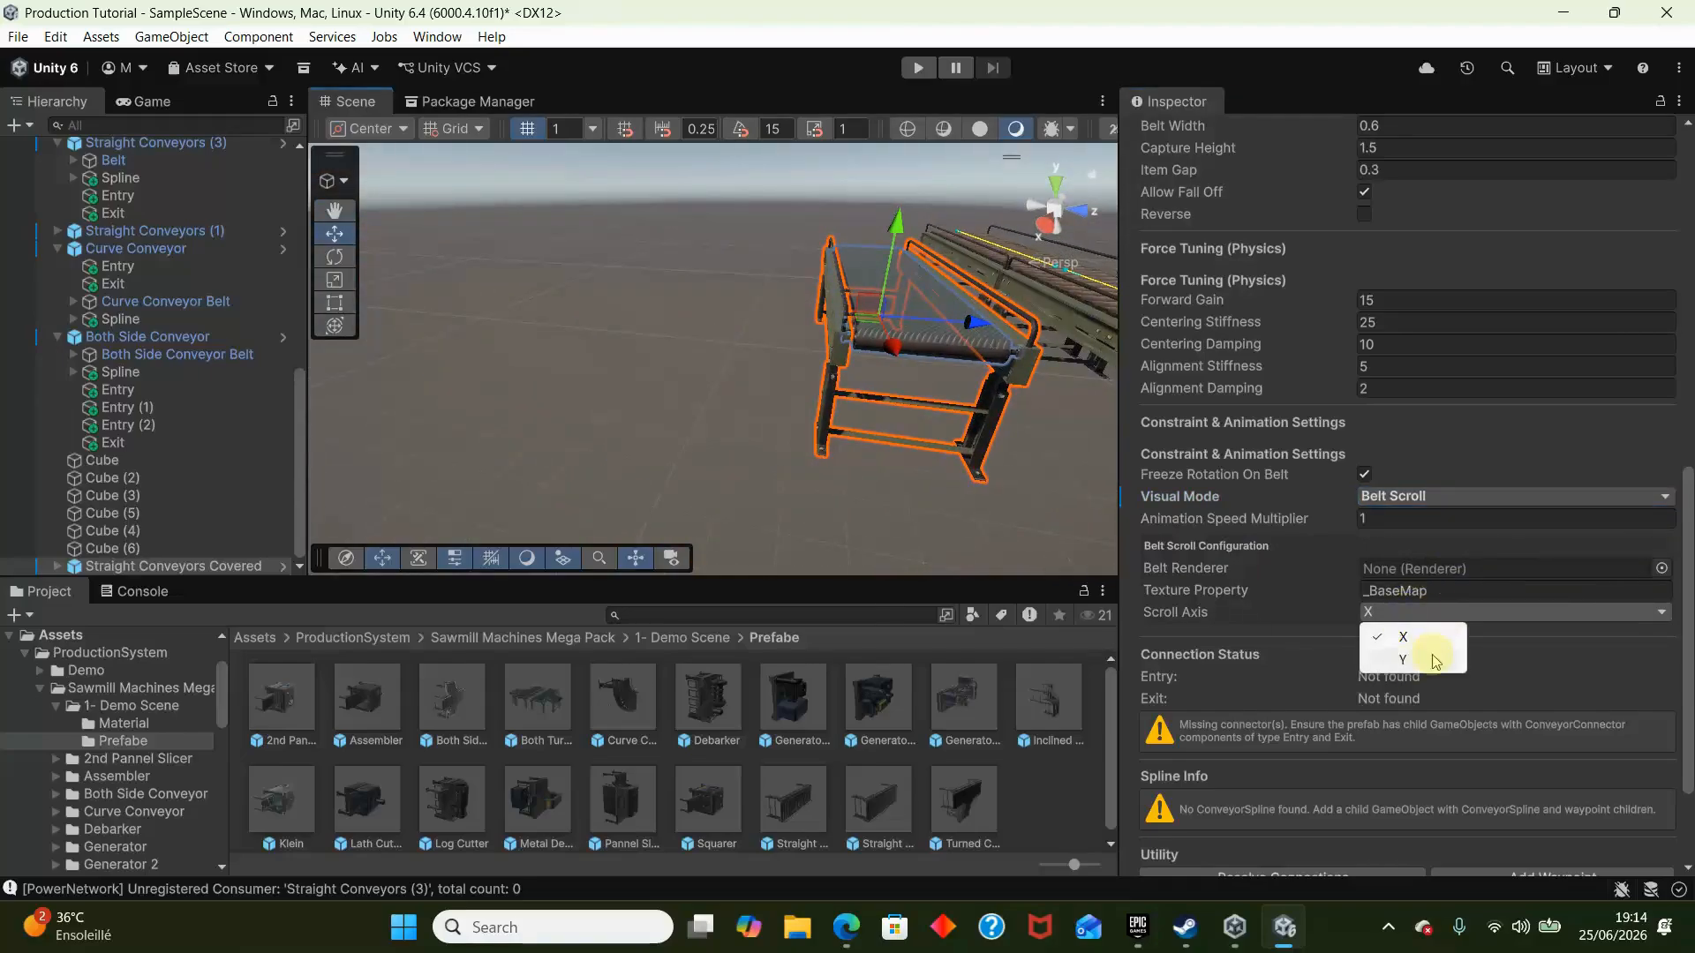
{"action": "left_click", "coordinate": [1432, 661]}
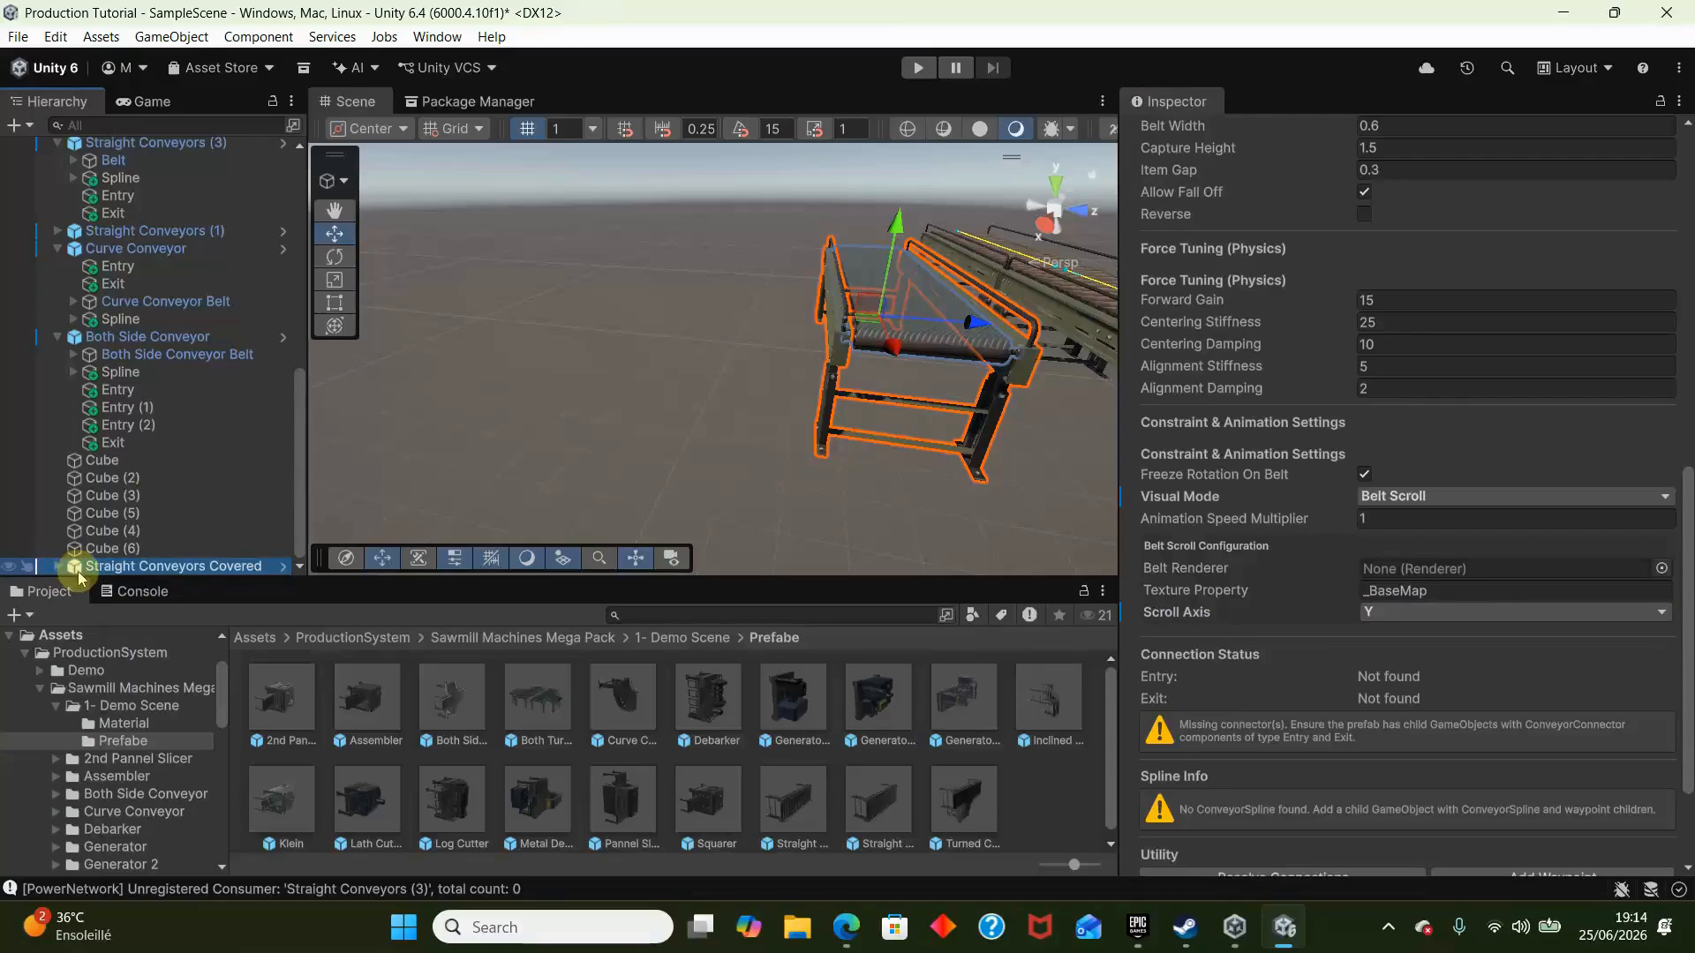
{"action": "scroll", "coordinate": [1361, 842], "scroll_direction": "down", "scroll_amount": 3}
{"action": "right_click_drag", "start_coordinate": [854, 468], "coordinate": [863, 368]}
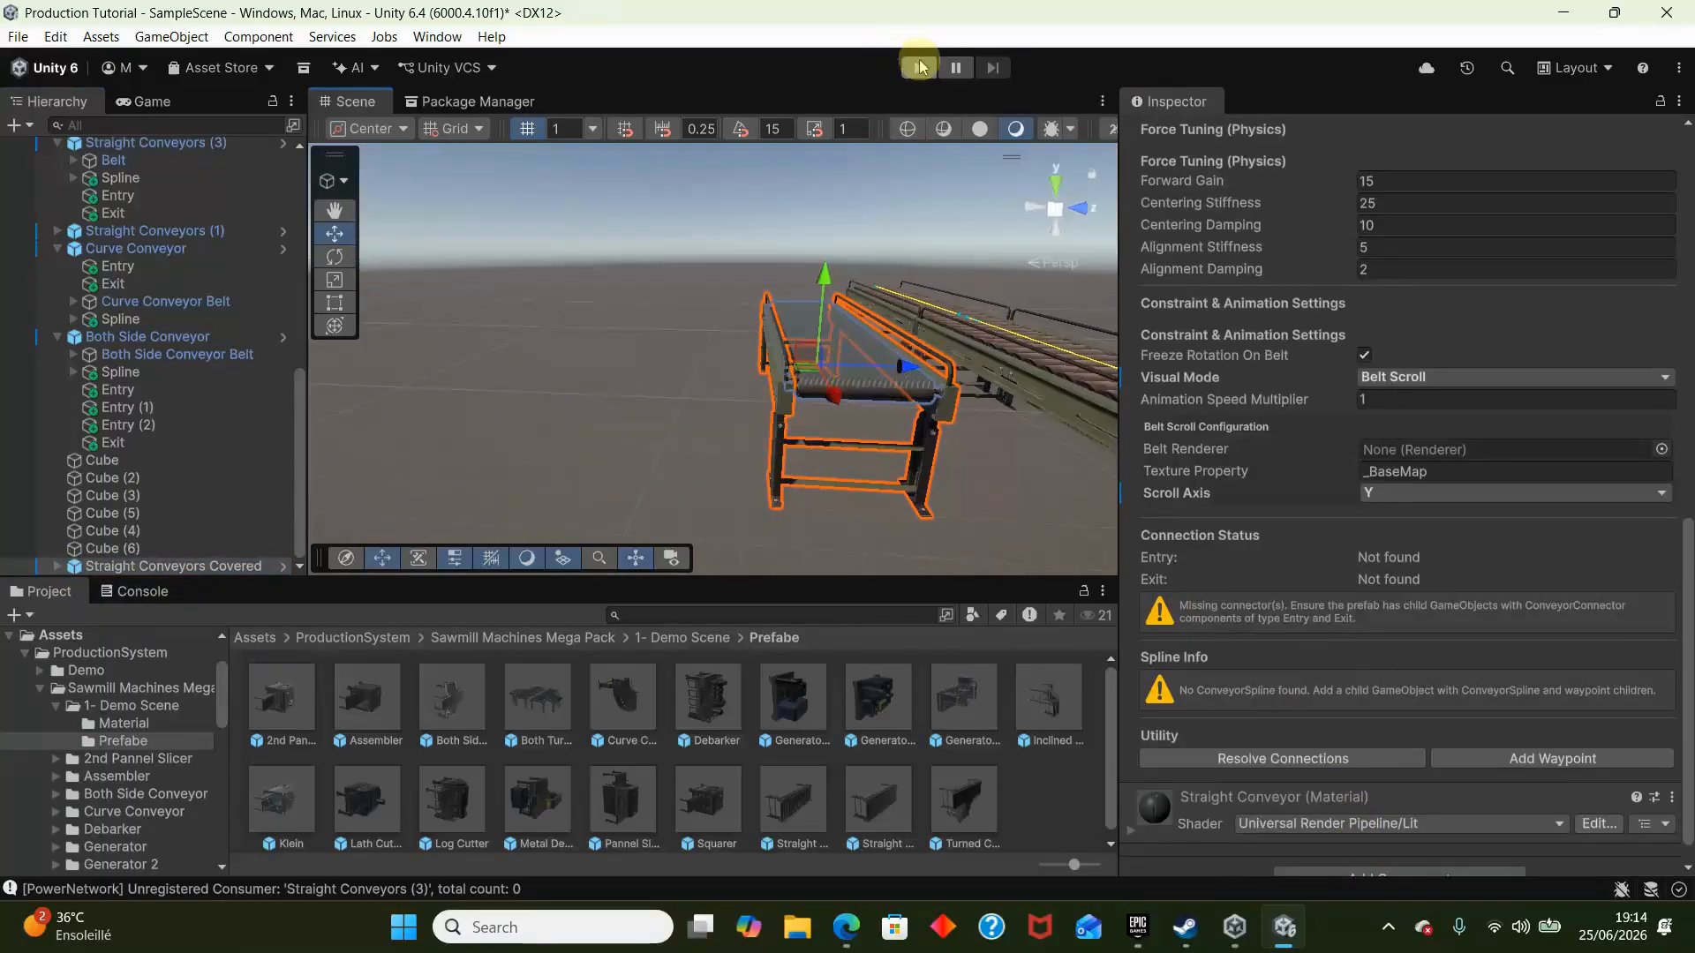
{"action": "left_click", "coordinate": [919, 69]}
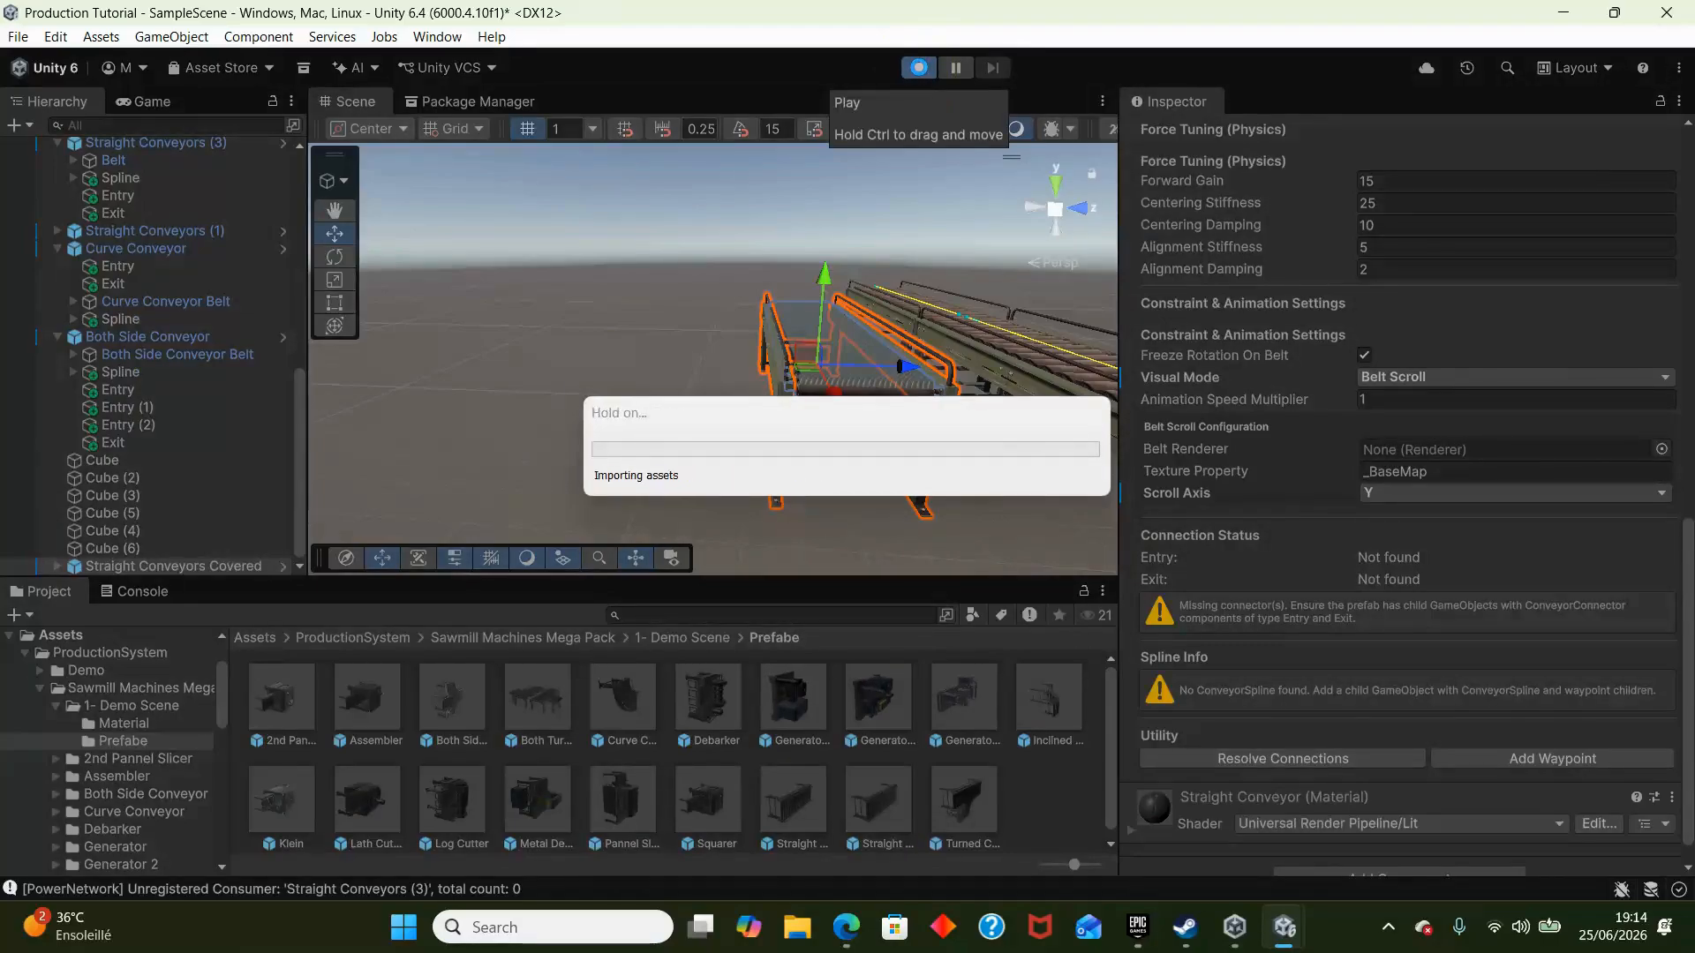
{"action": "left_click", "coordinate": [915, 69]}
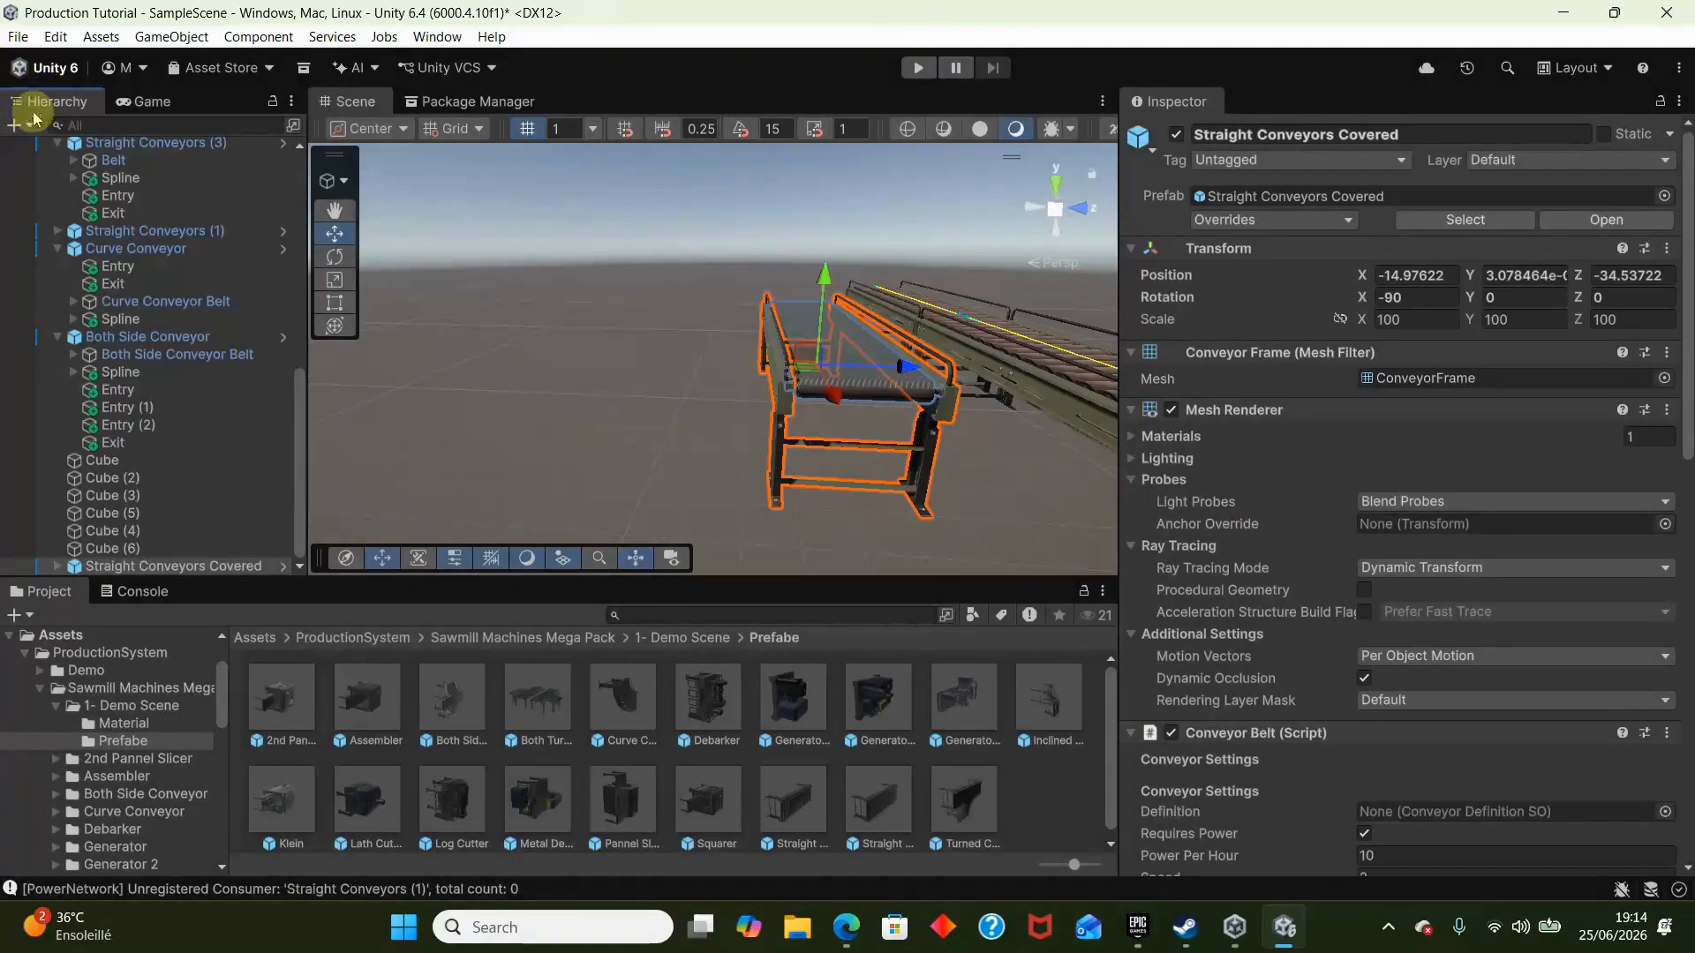
- Assign the Belt child of Straight Conveyors Covered as its Belt Renderer in the Belt Scroll configuration
{"action": "scroll", "coordinate": [1531, 593], "scroll_direction": "down", "scroll_amount": 12}
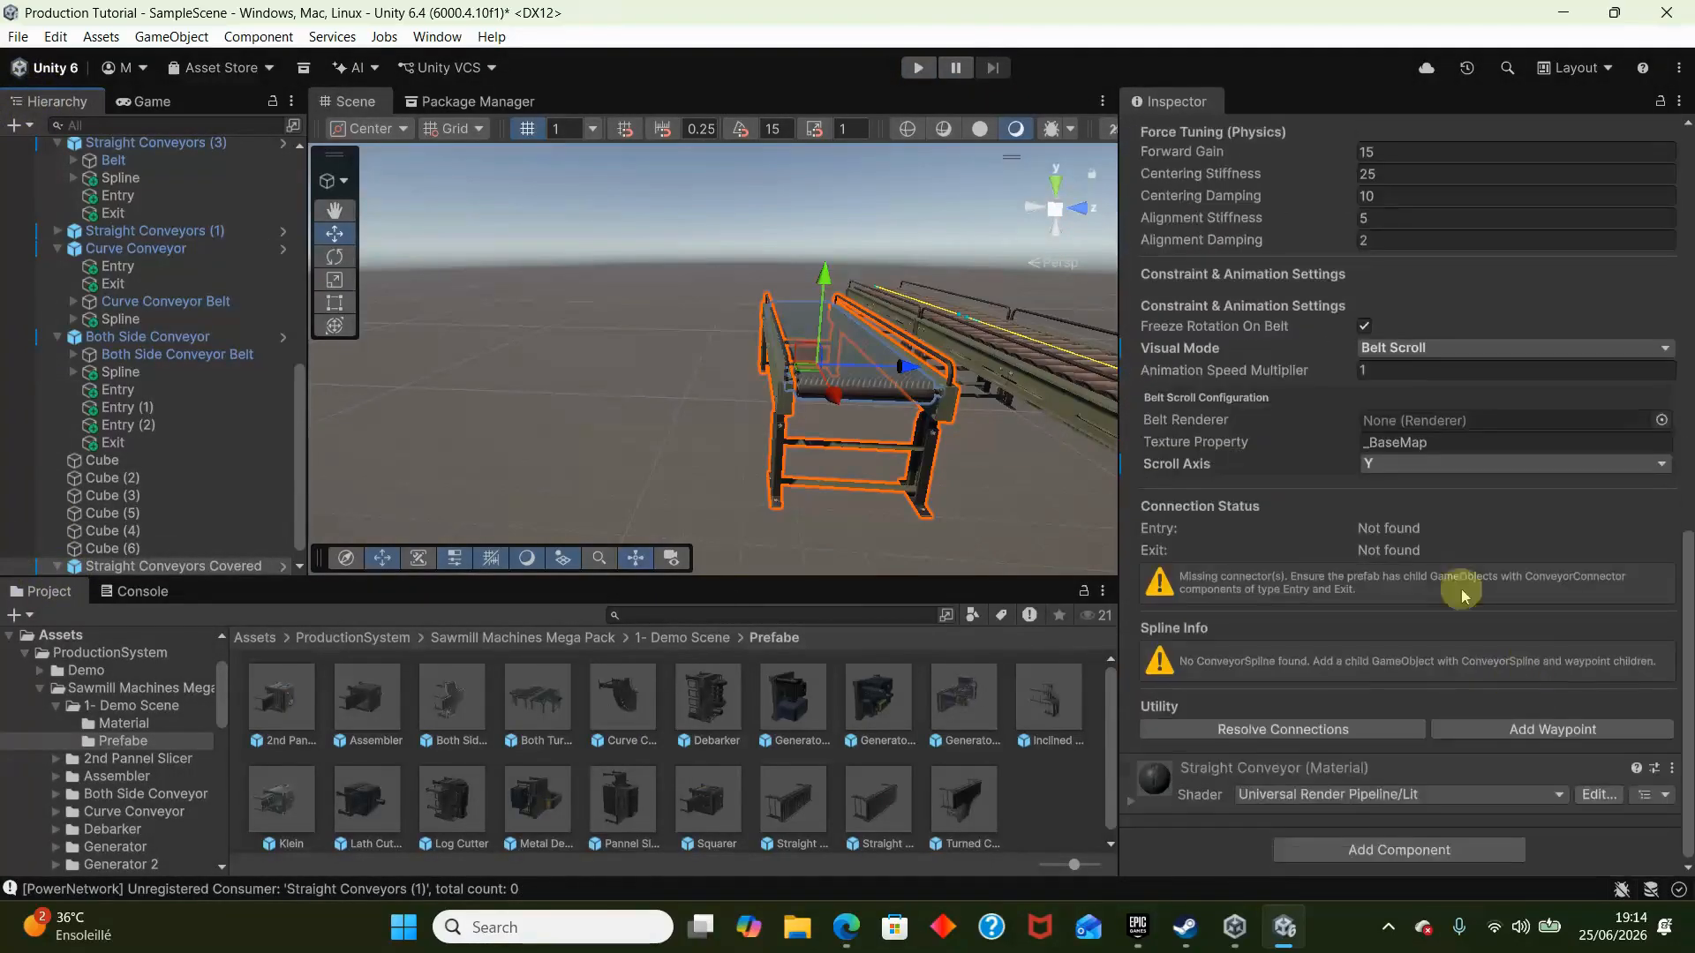
{"action": "scroll", "coordinate": [120, 557], "scroll_direction": "down", "scroll_amount": 1}
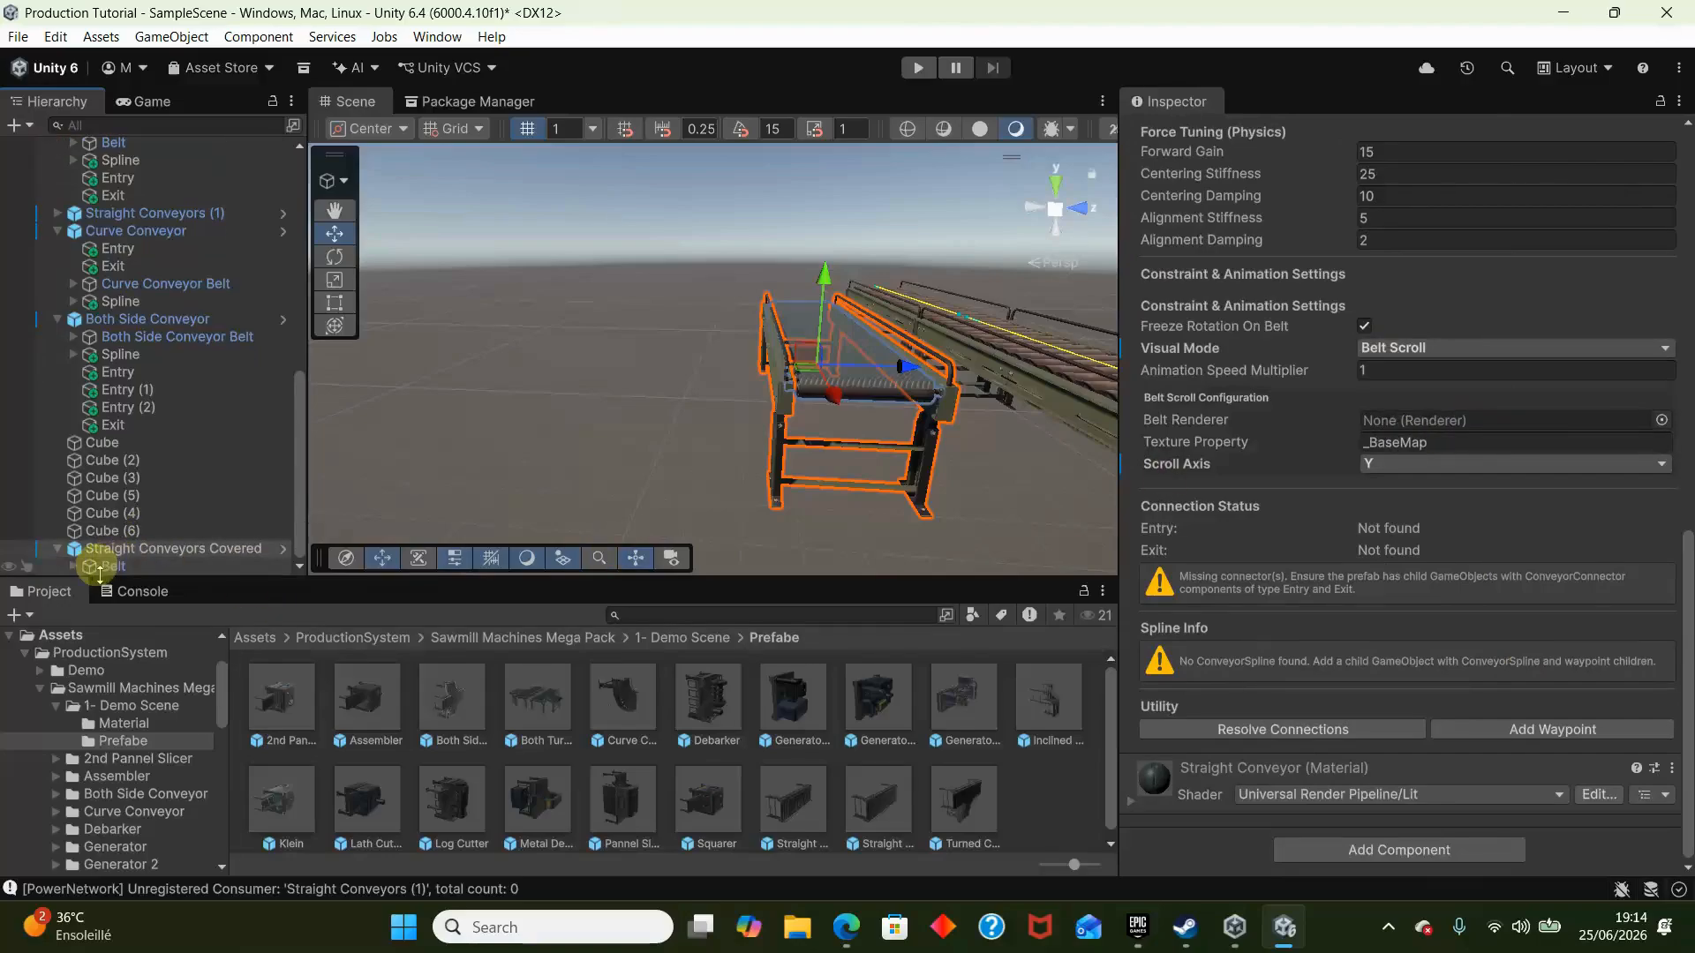
{"action": "left_click_drag", "start_coordinate": [102, 574], "coordinate": [493, 621]}
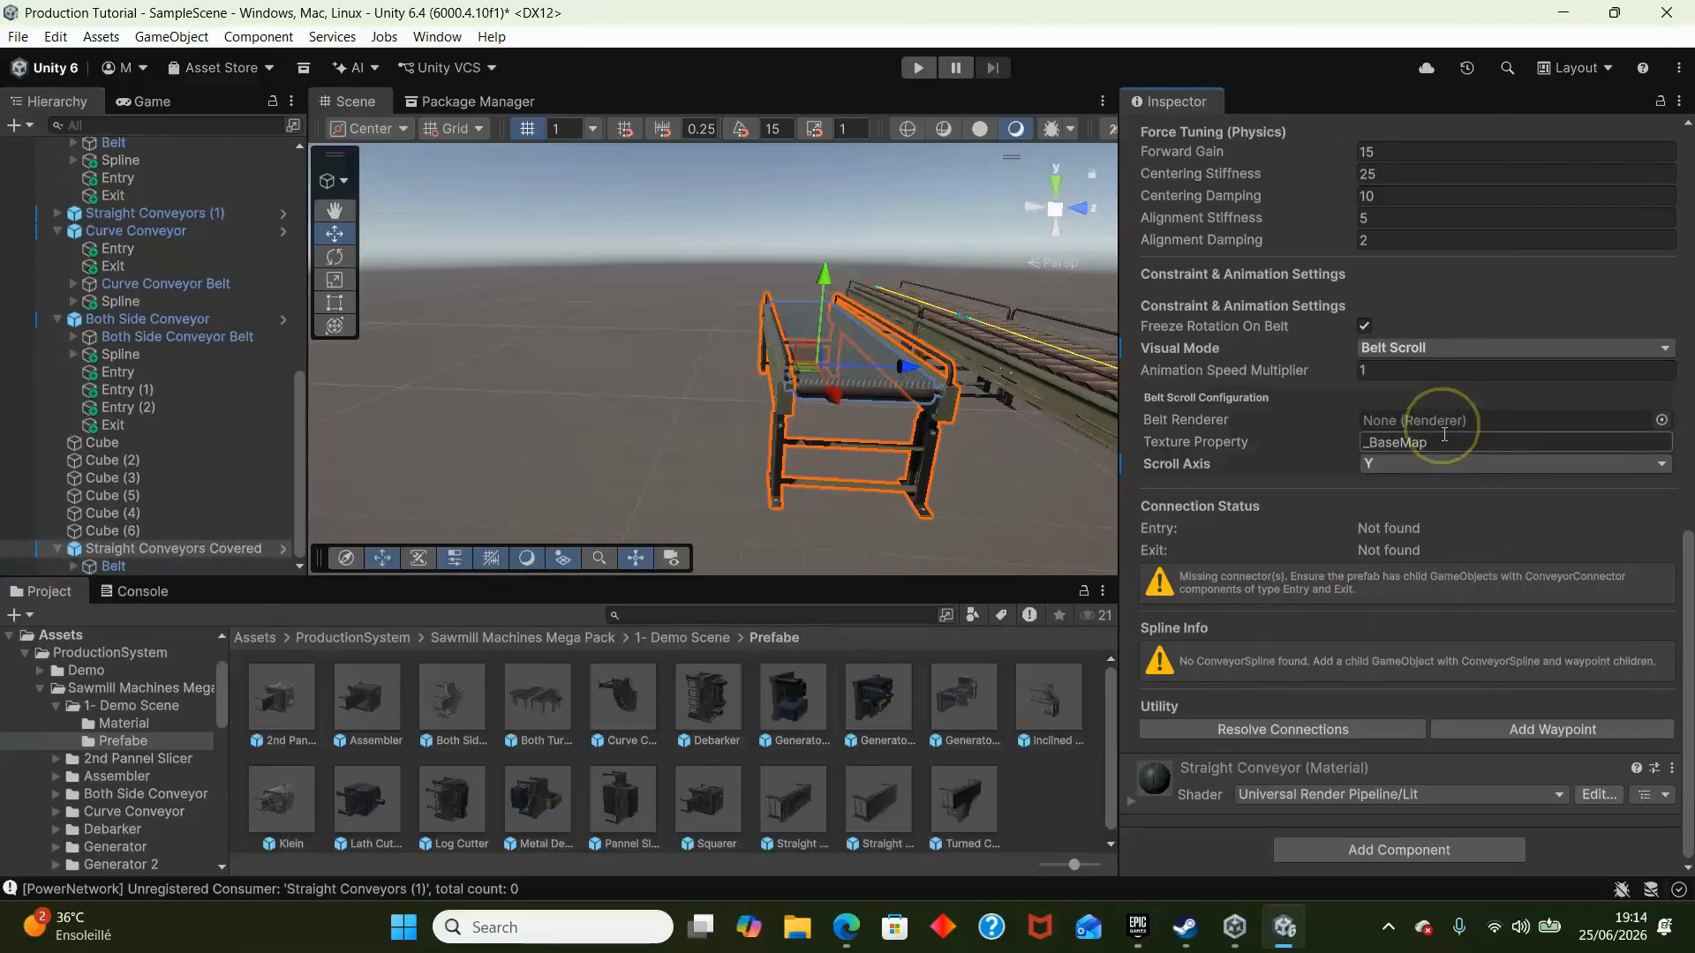
{"action": "left_click_drag", "start_coordinate": [142, 563], "coordinate": [1433, 424]}
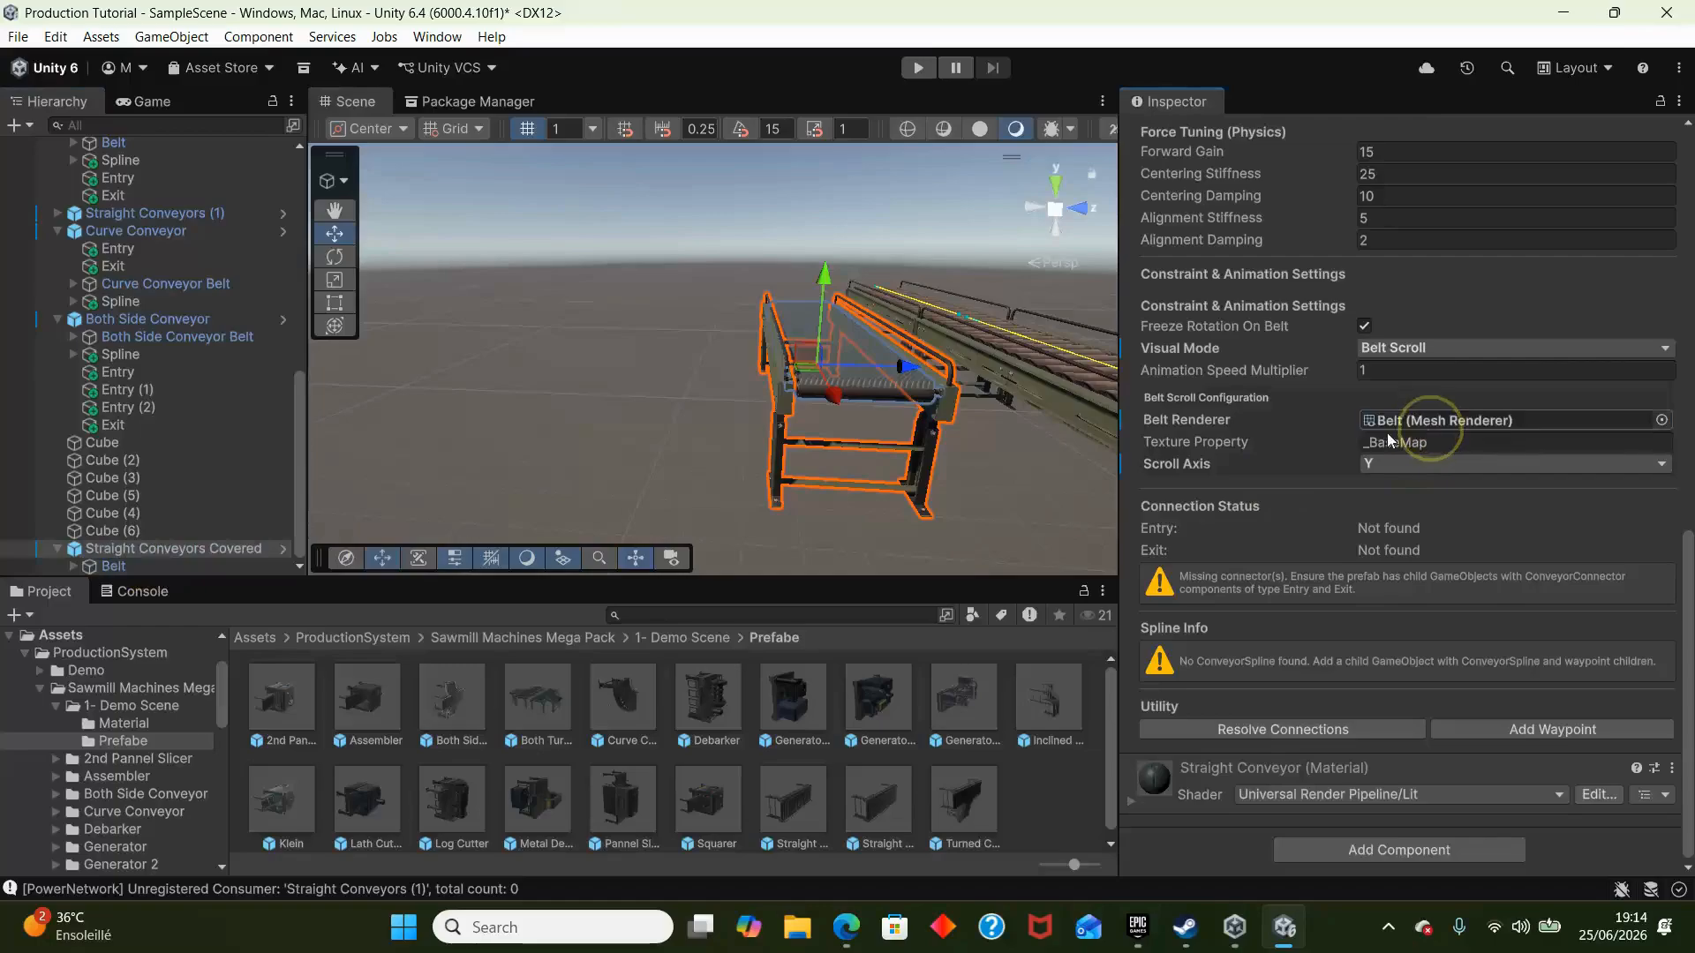
- Run the scene and examine the belt surface of Straight Conveyors Covered
{"action": "key", "text": "w"}
{"action": "right_click_drag", "start_coordinate": [782, 403], "coordinate": [912, 404]}
{"action": "left_click", "coordinate": [918, 68]}
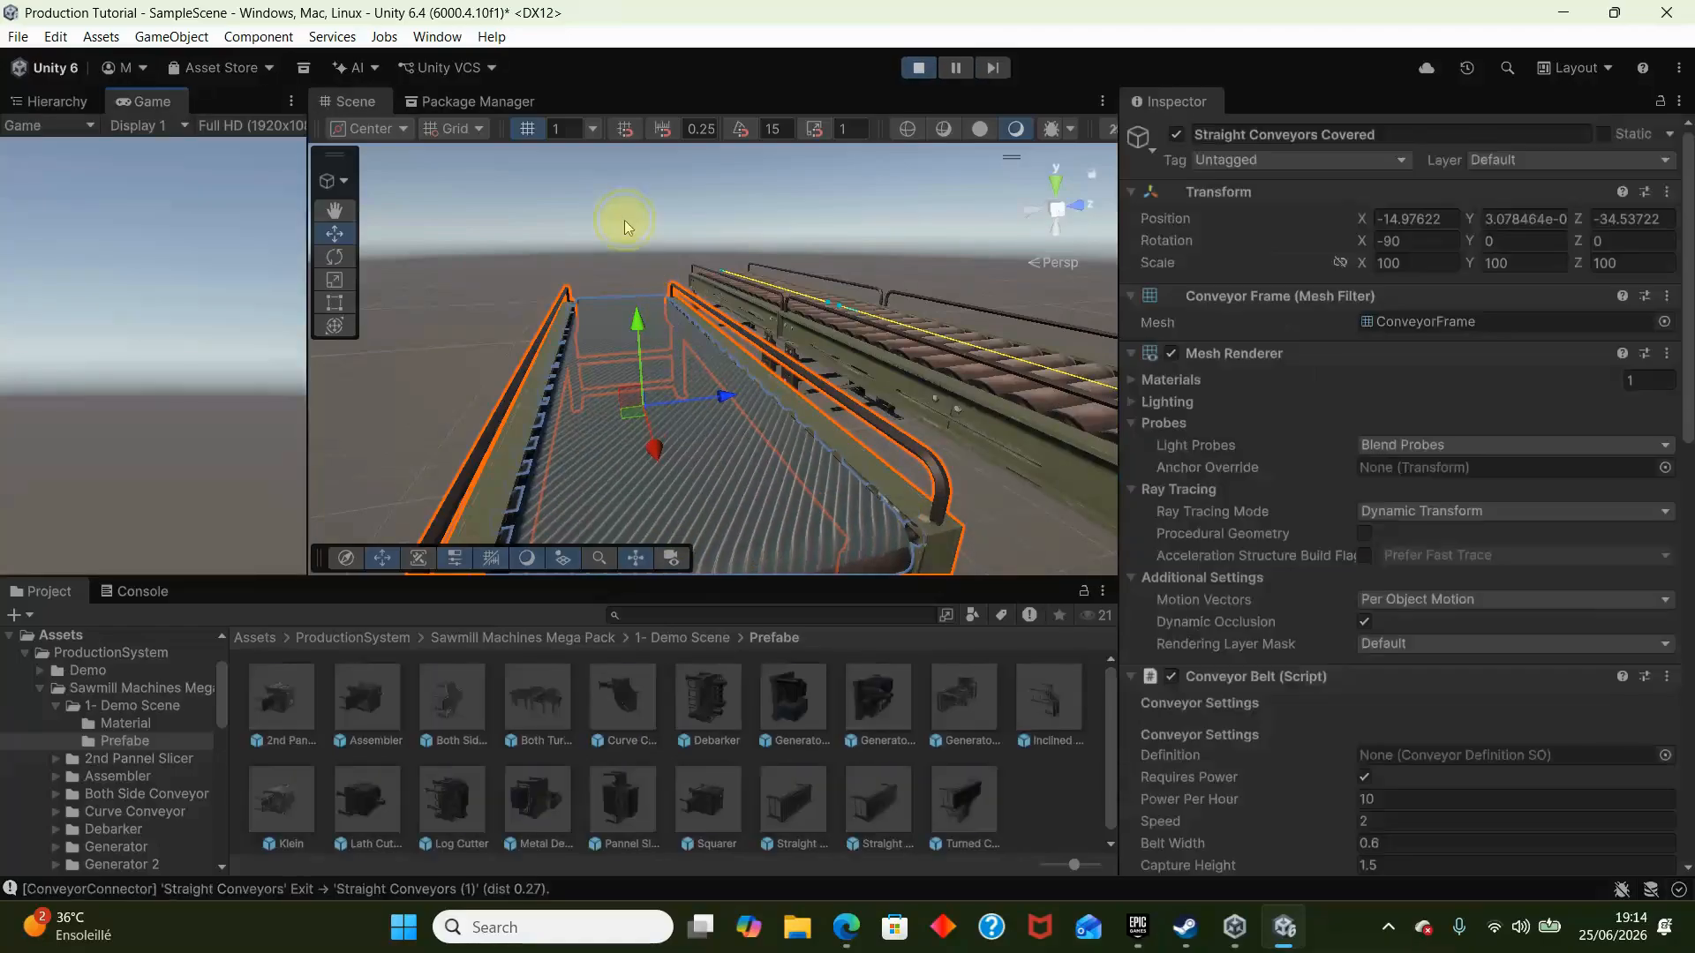
{"action": "right_click_drag", "start_coordinate": [624, 220], "coordinate": [624, 277]}
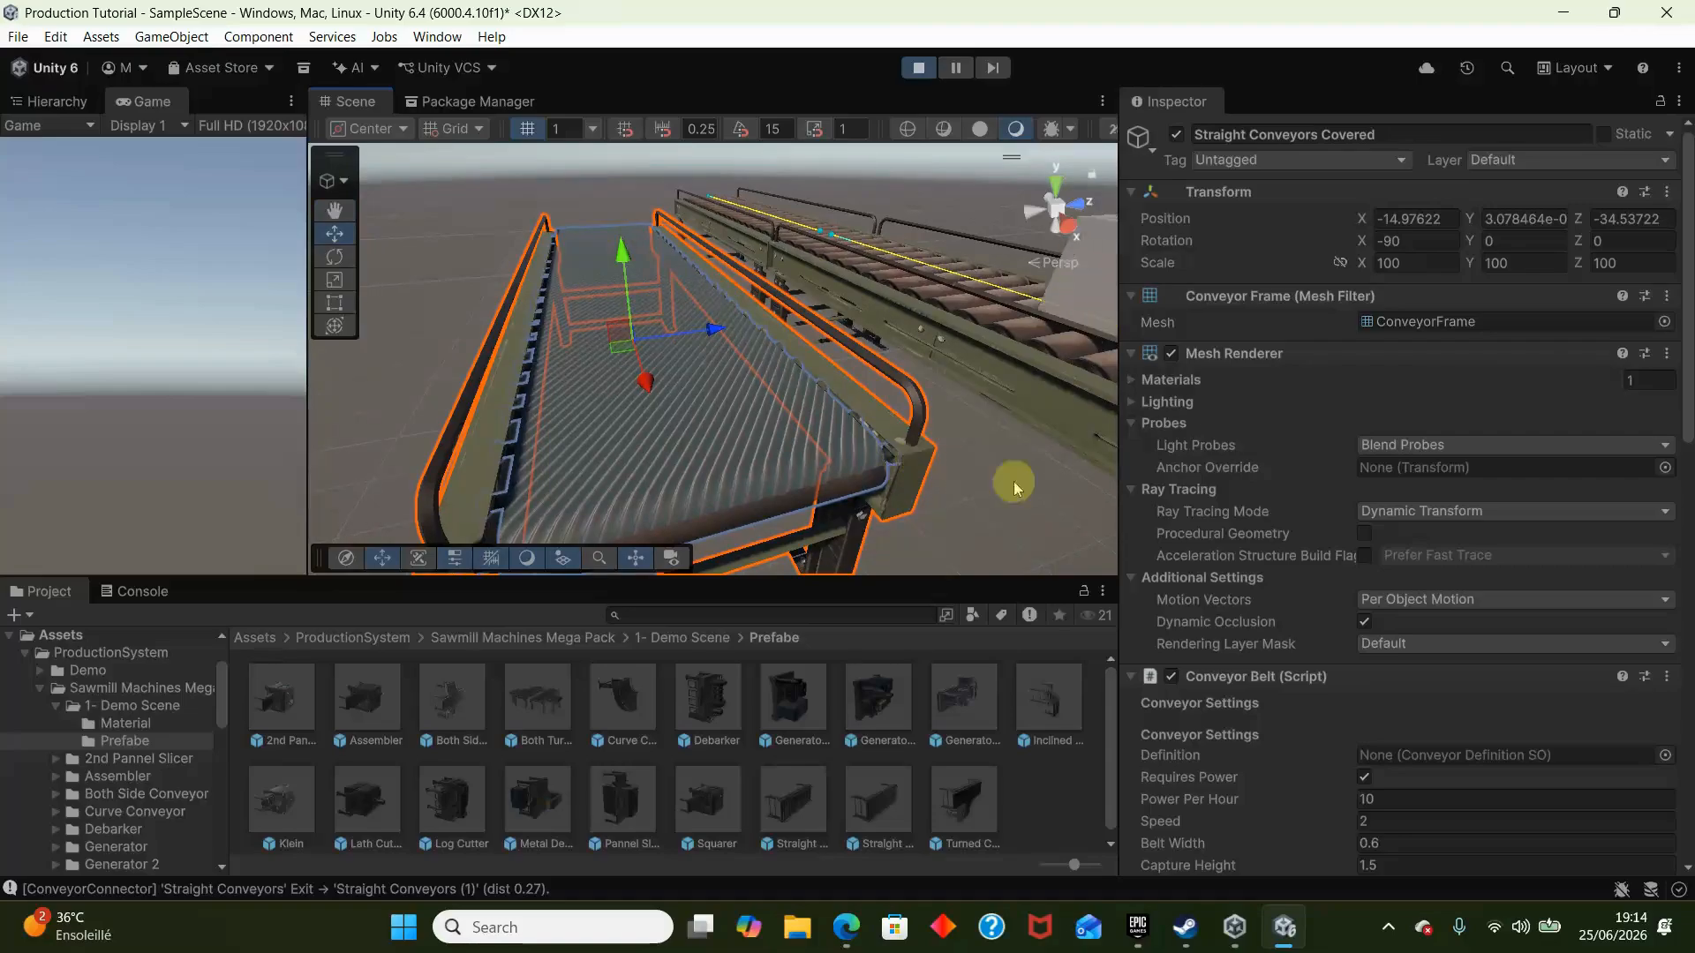
- While the scene runs, turn off Requires Power for Straight Conveyors Covered and set its Animation Speed Multiplier to 0.05
{"action": "scroll", "coordinate": [1413, 547], "scroll_direction": "down", "scroll_amount": 5}
{"action": "left_click", "coordinate": [1380, 502]}
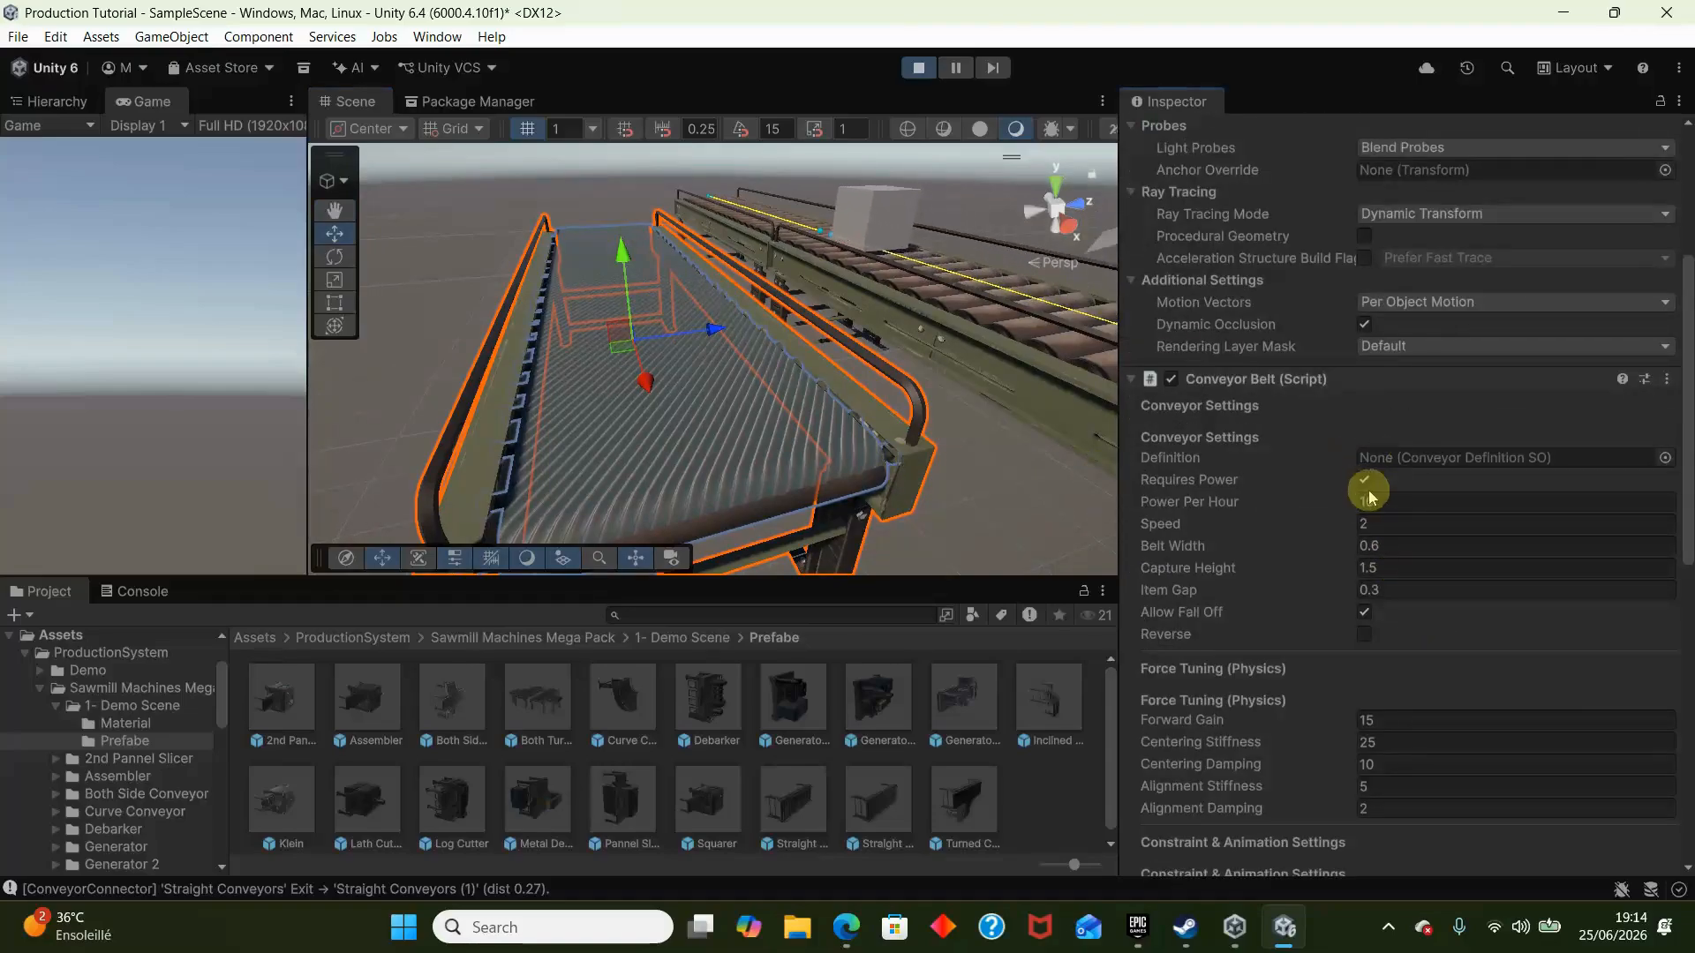
{"action": "left_click", "coordinate": [1364, 479]}
{"action": "scroll", "coordinate": [1298, 651], "scroll_direction": "down", "scroll_amount": 3}
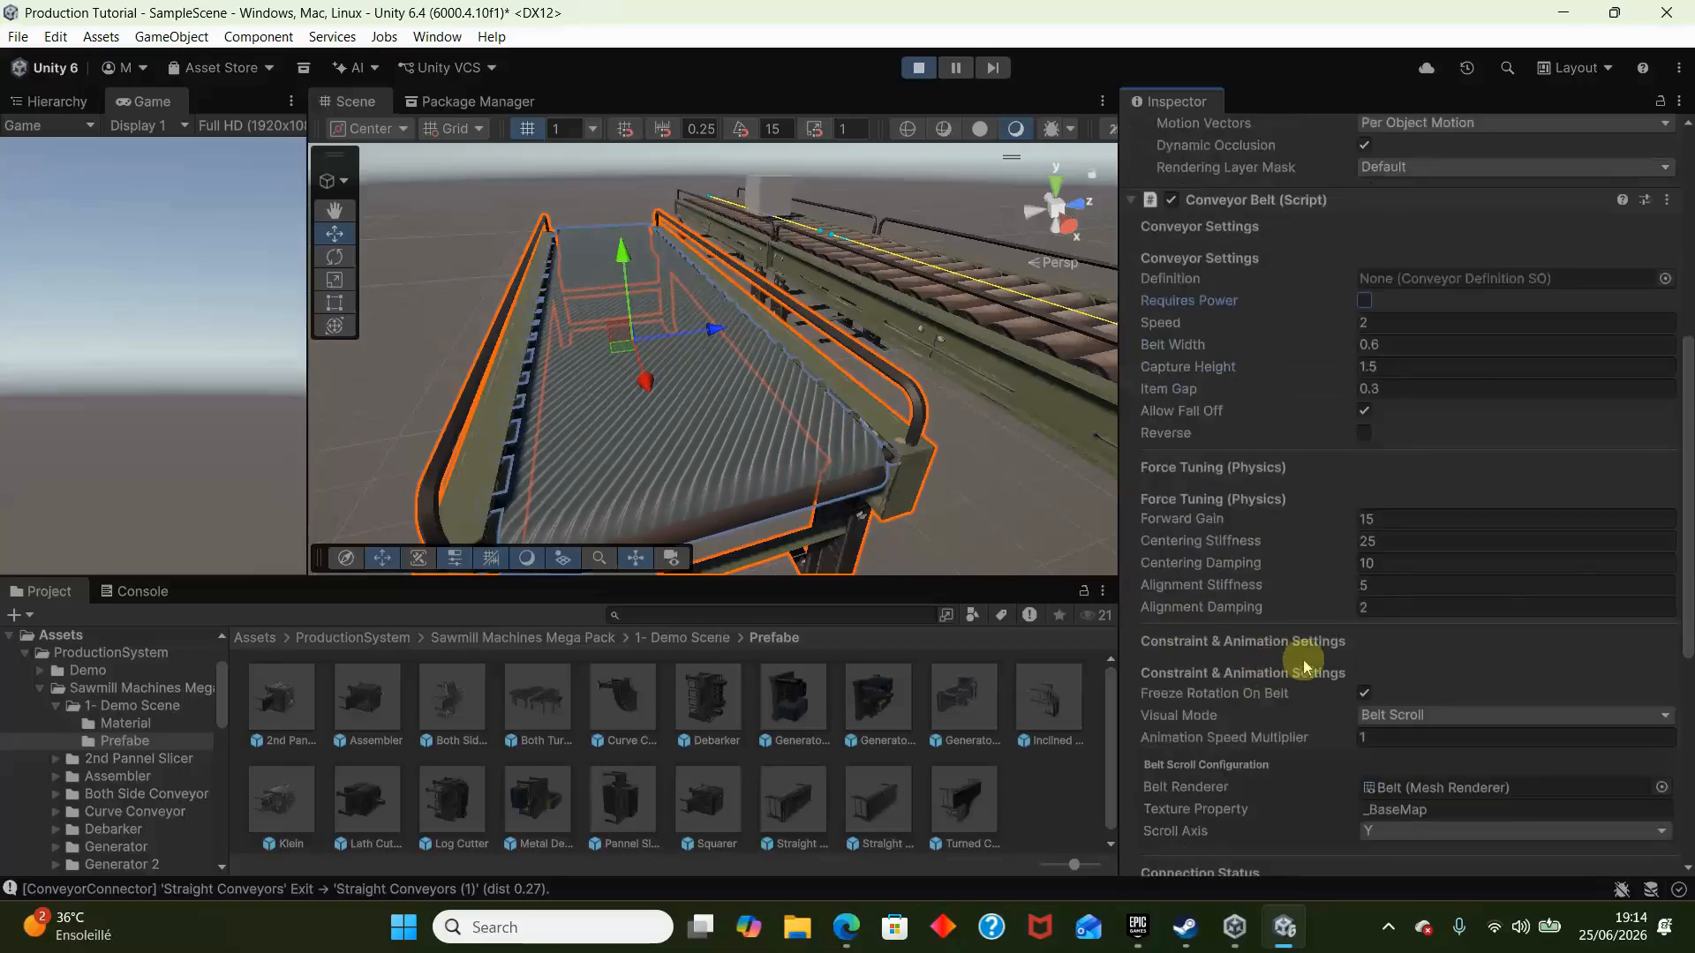
{"action": "scroll", "coordinate": [1416, 733], "scroll_direction": "down", "scroll_amount": 2}
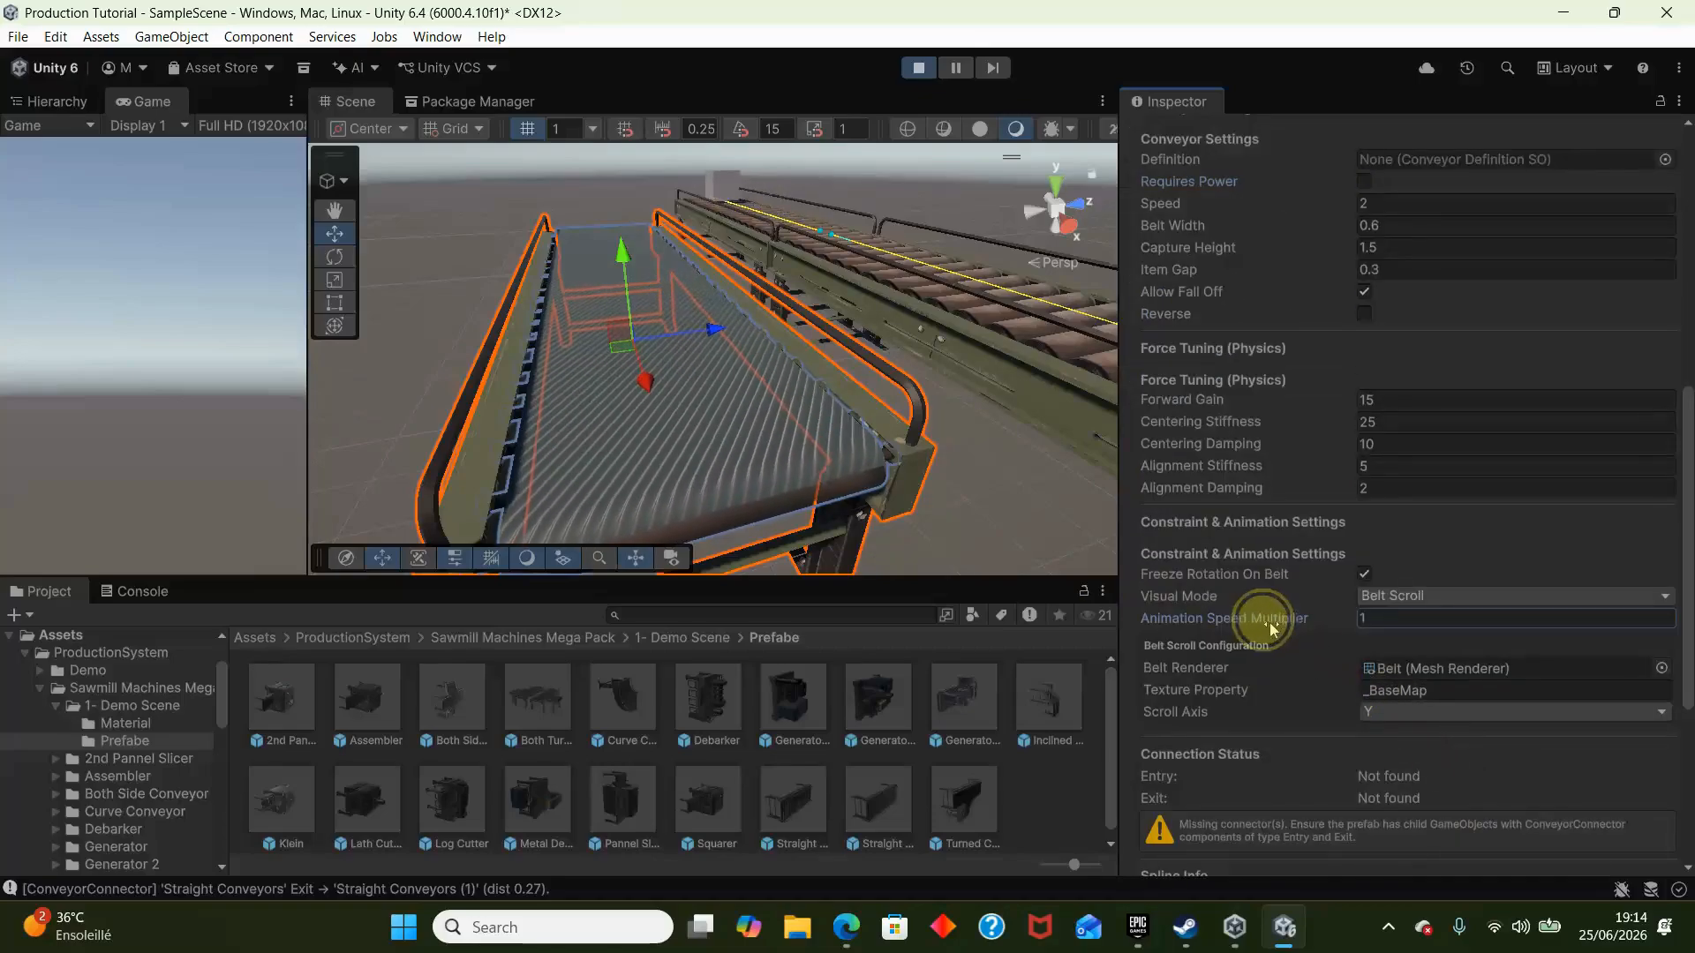
{"action": "left_click_drag", "start_coordinate": [1268, 618], "coordinate": [1221, 647]}
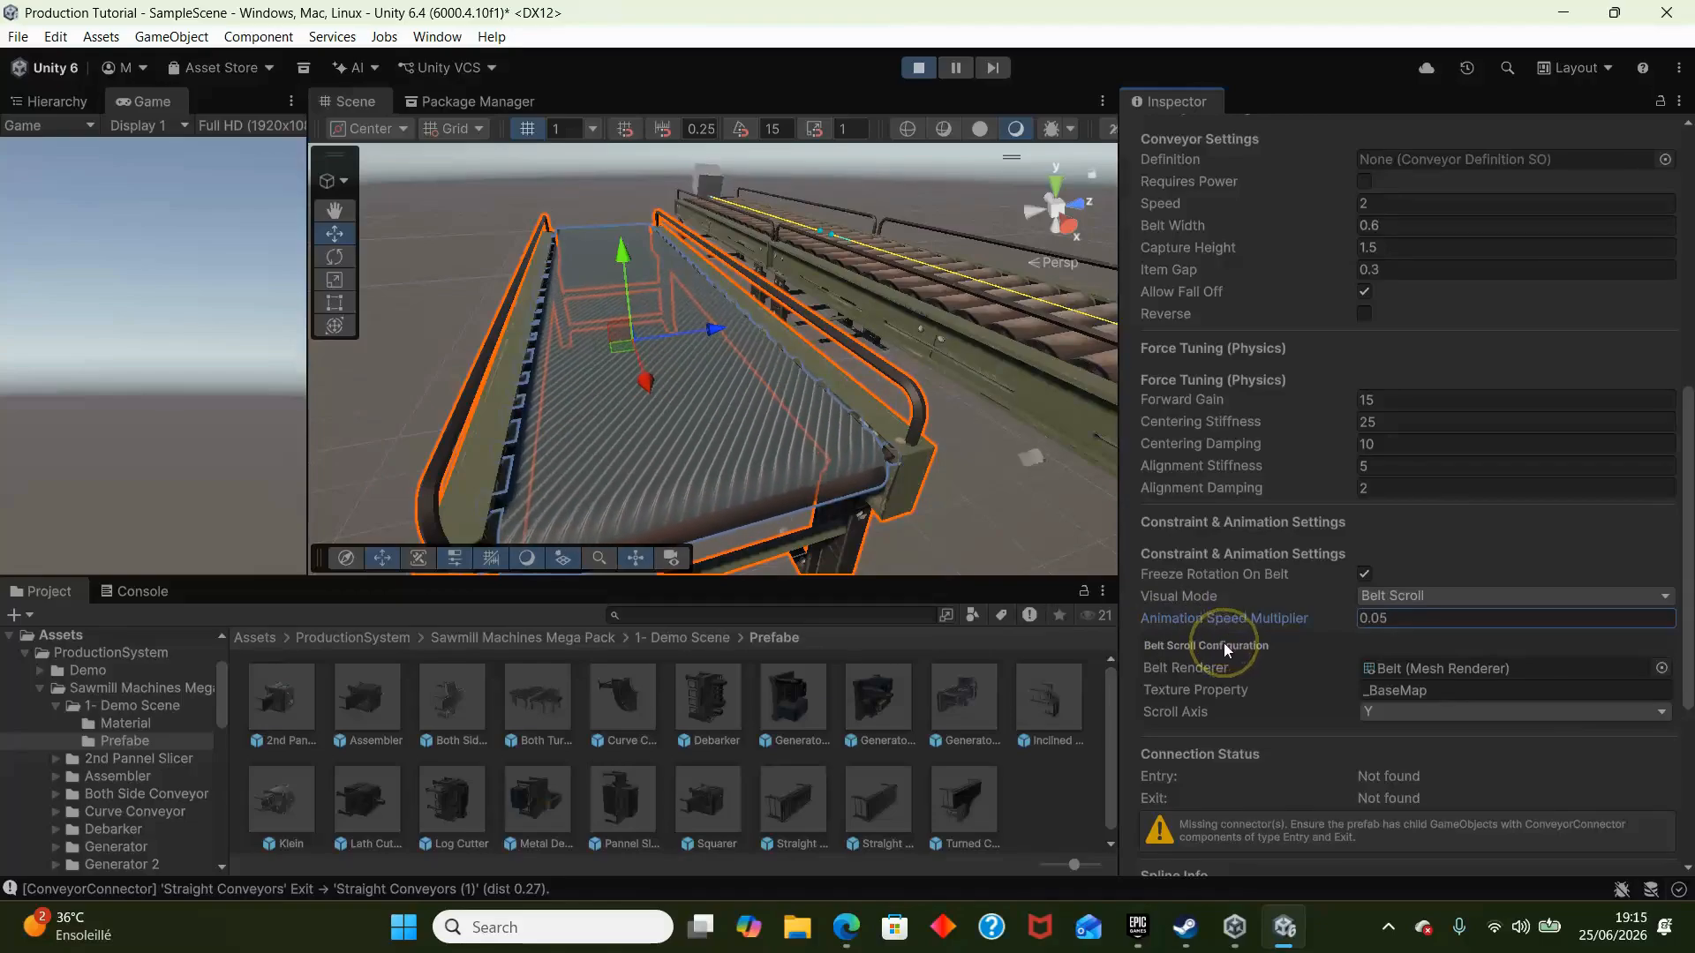
- Examine the covered conveyor's scrolling belt from the side, stop the scene and view the whole conveyor line
{"action": "left_click", "coordinate": [927, 511]}
{"action": "right_click_drag", "start_coordinate": [927, 511], "coordinate": [1313, 633]}
{"action": "key", "text": "s"}
{"action": "left_click", "coordinate": [931, 67]}
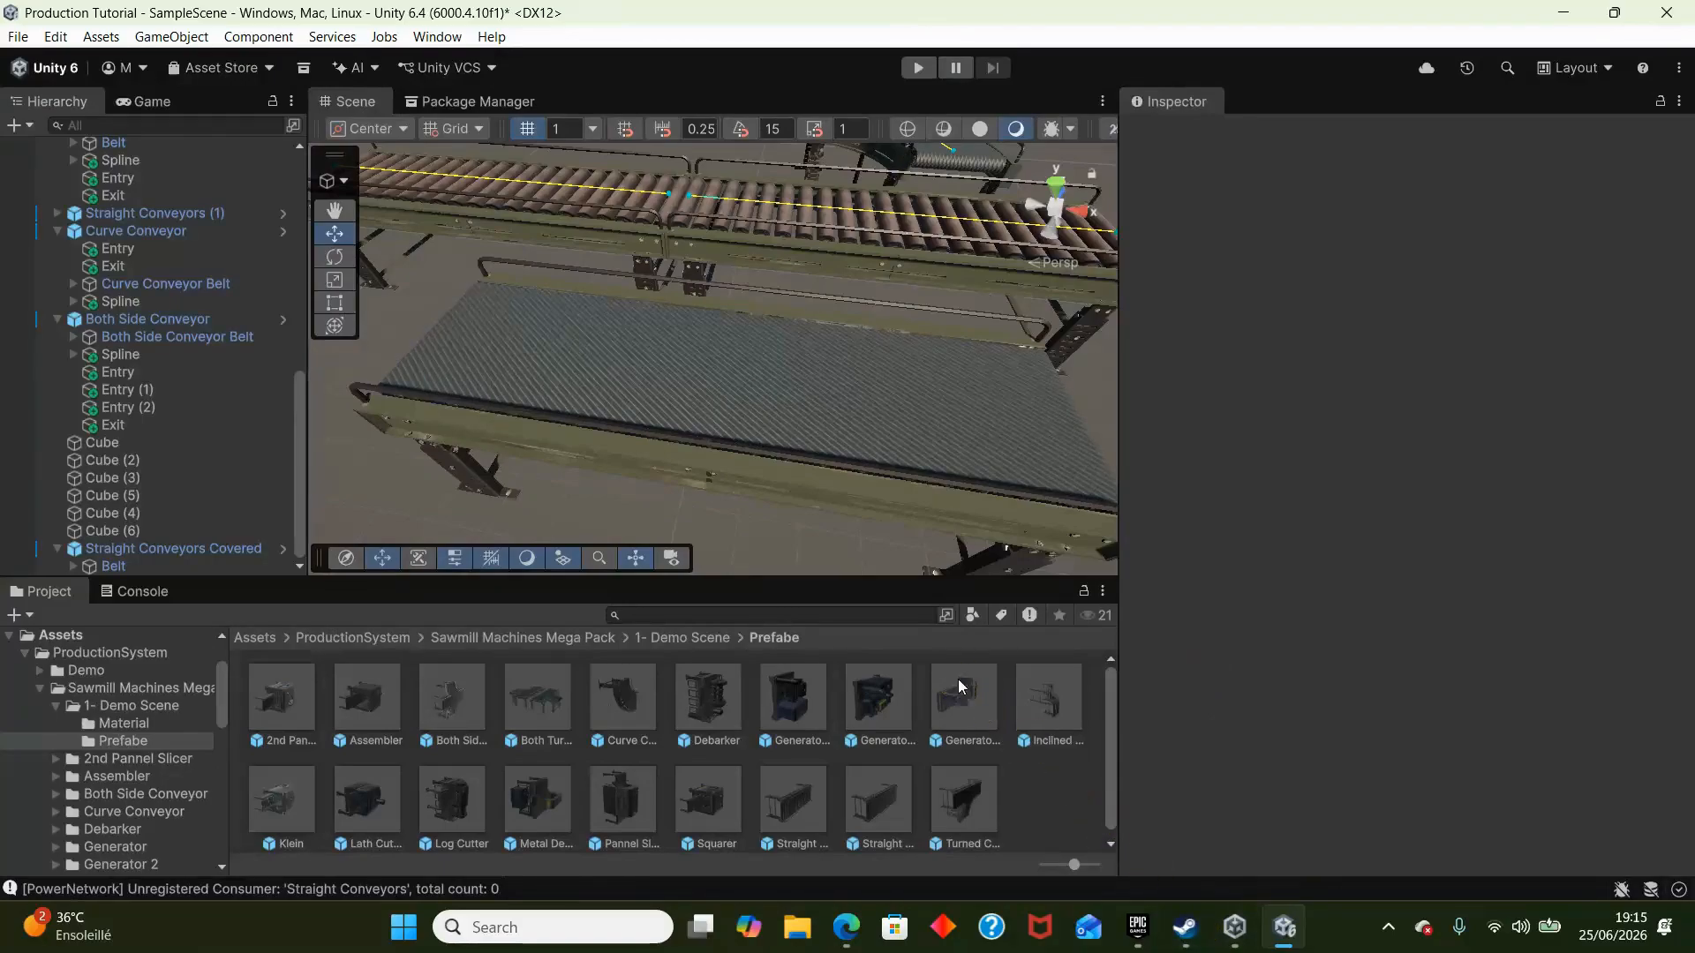
{"action": "key", "text": "s"}
{"action": "right_click_drag", "start_coordinate": [1004, 513], "coordinate": [889, 284]}
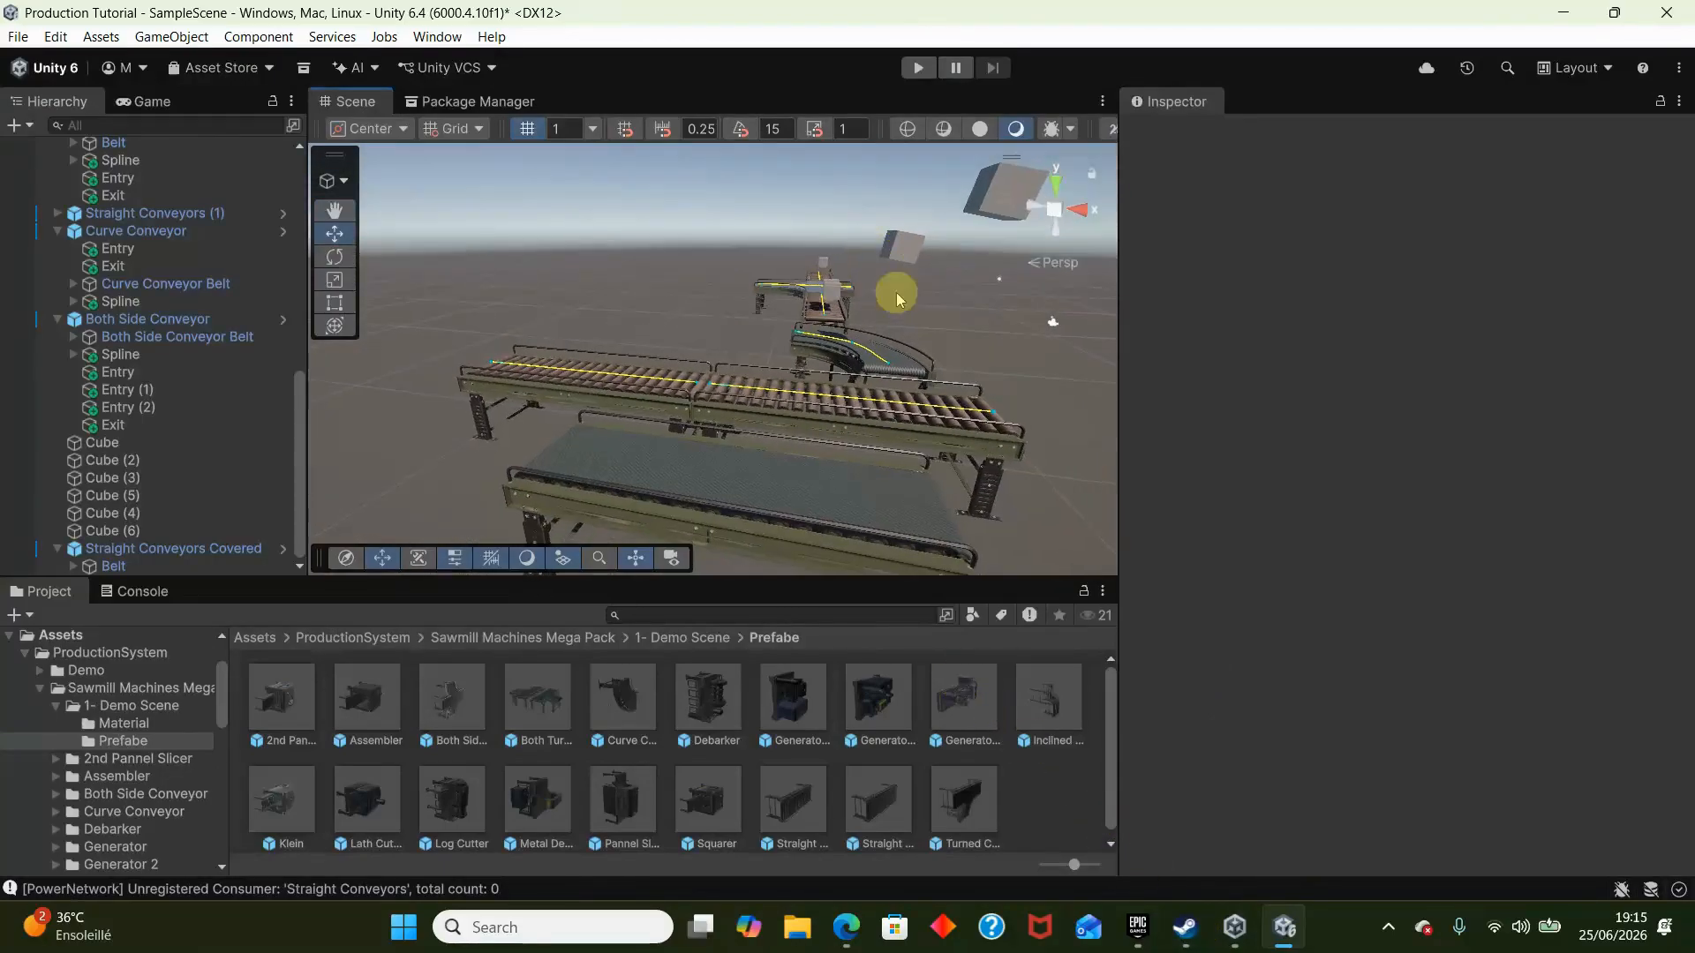